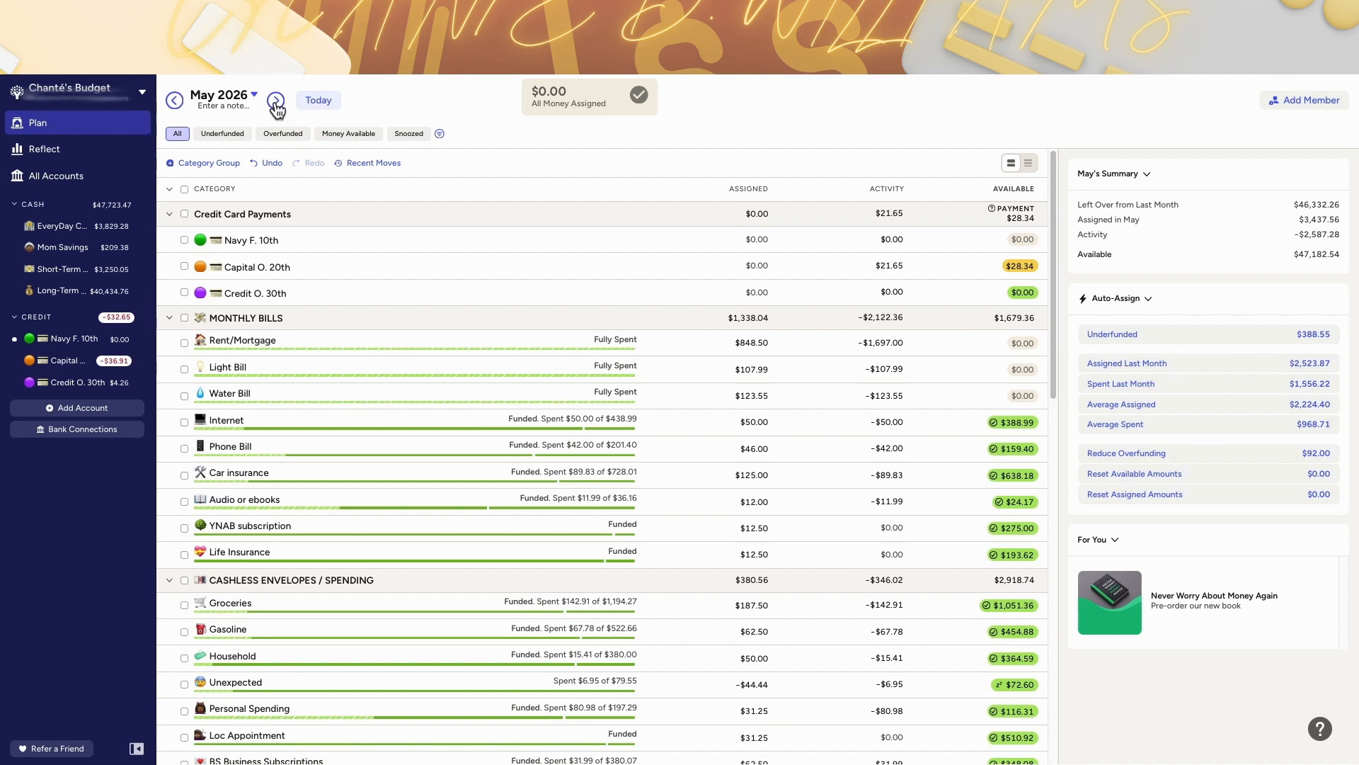
Step: Move to the next month's plan and scroll through its categories to review balances
{"action": "left_click", "coordinate": [276, 102]}
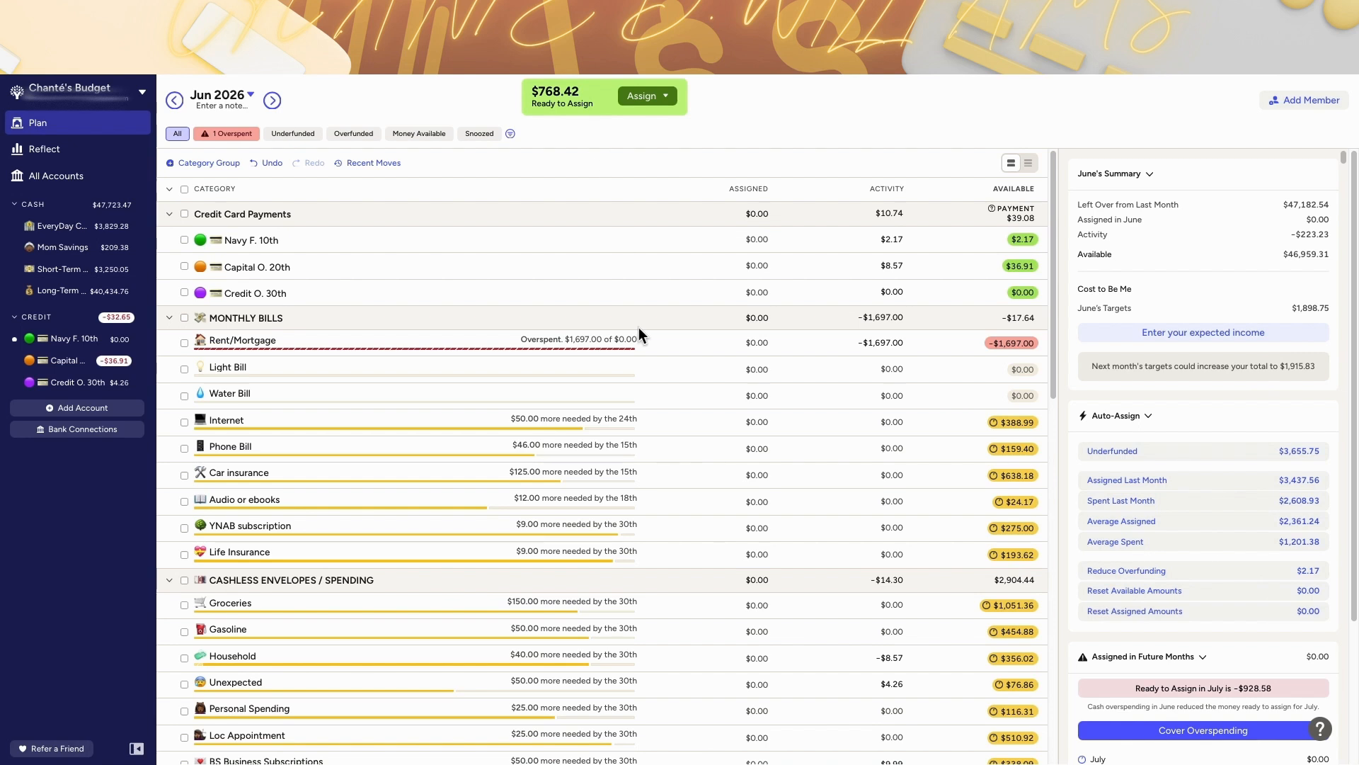
{"action": "scroll", "coordinate": [638, 327], "scroll_direction": "down", "scroll_amount": 15}
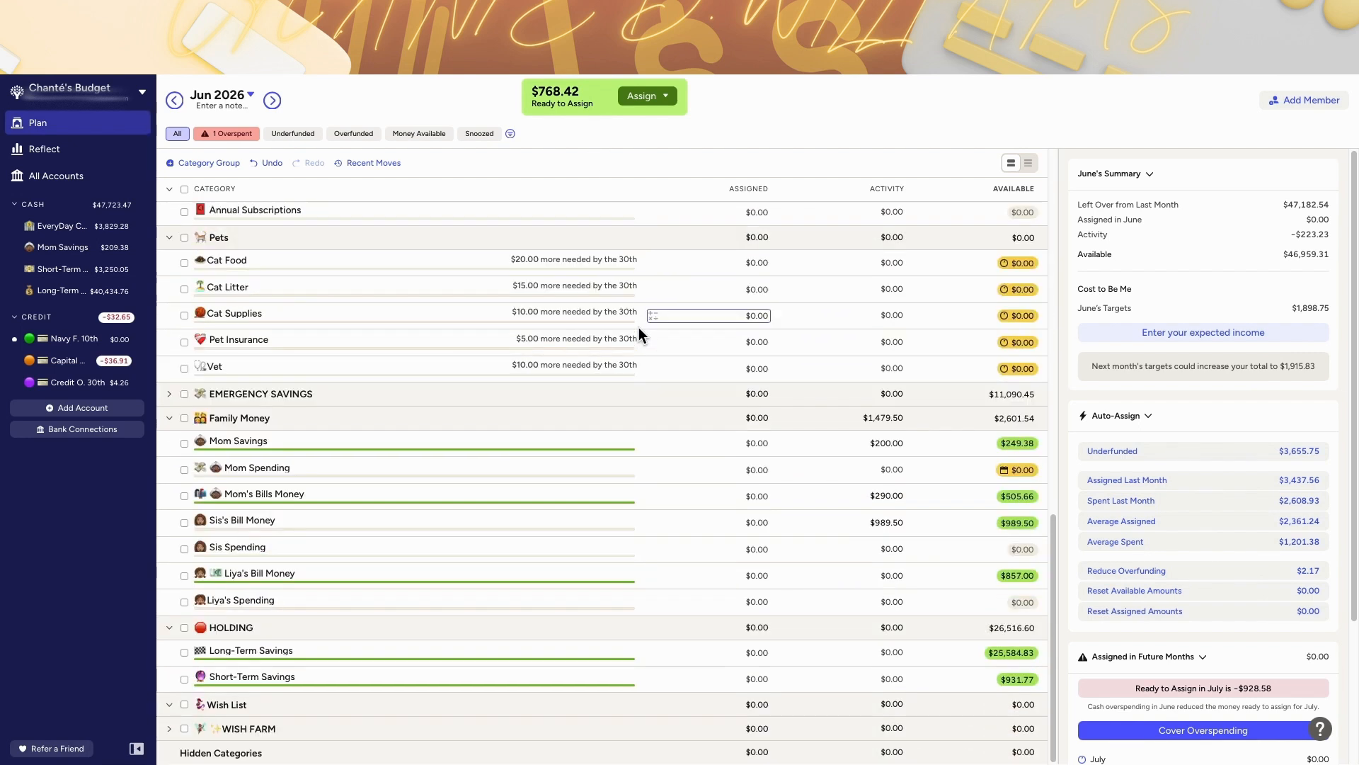
{"action": "scroll", "coordinate": [639, 327], "scroll_direction": "up", "scroll_amount": 15}
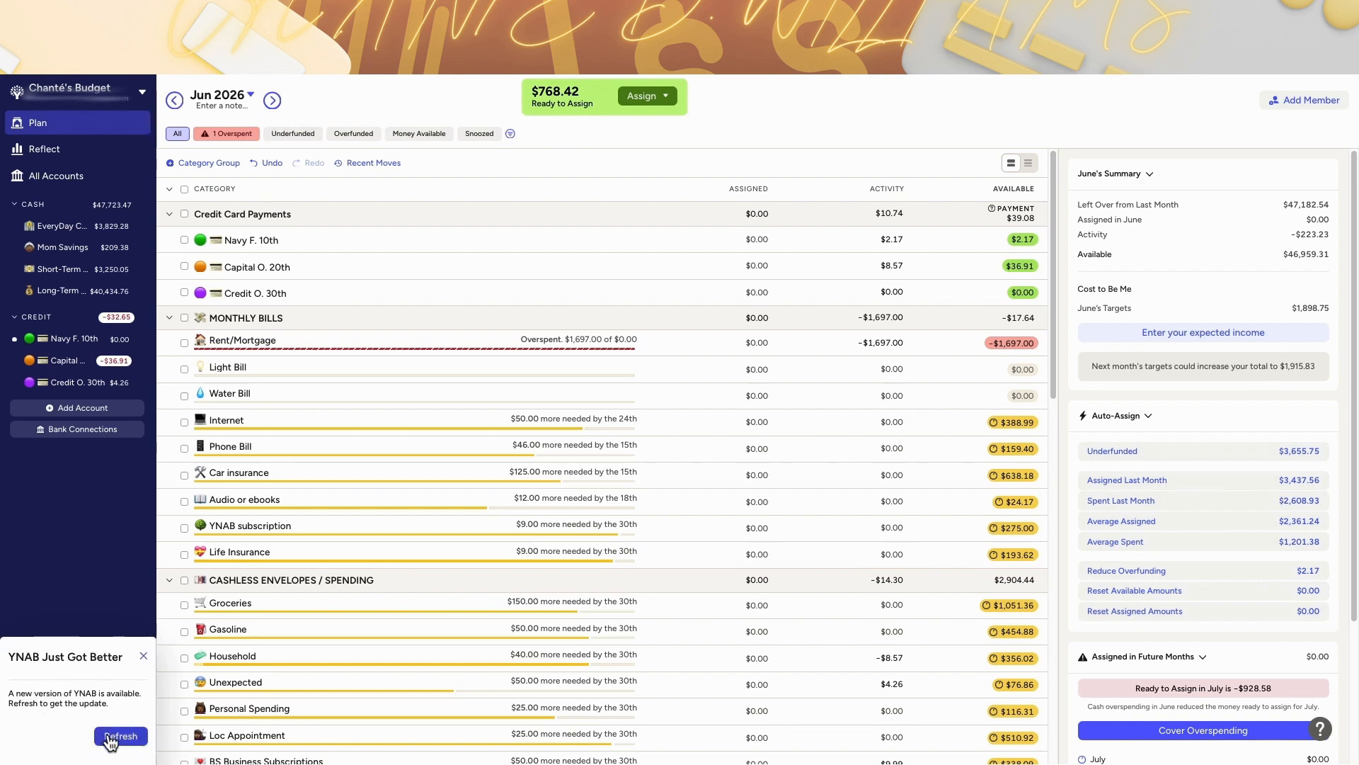
Step: Return to the May 2026 plan and scroll through its categories to review balances
{"action": "left_click", "coordinate": [175, 101]}
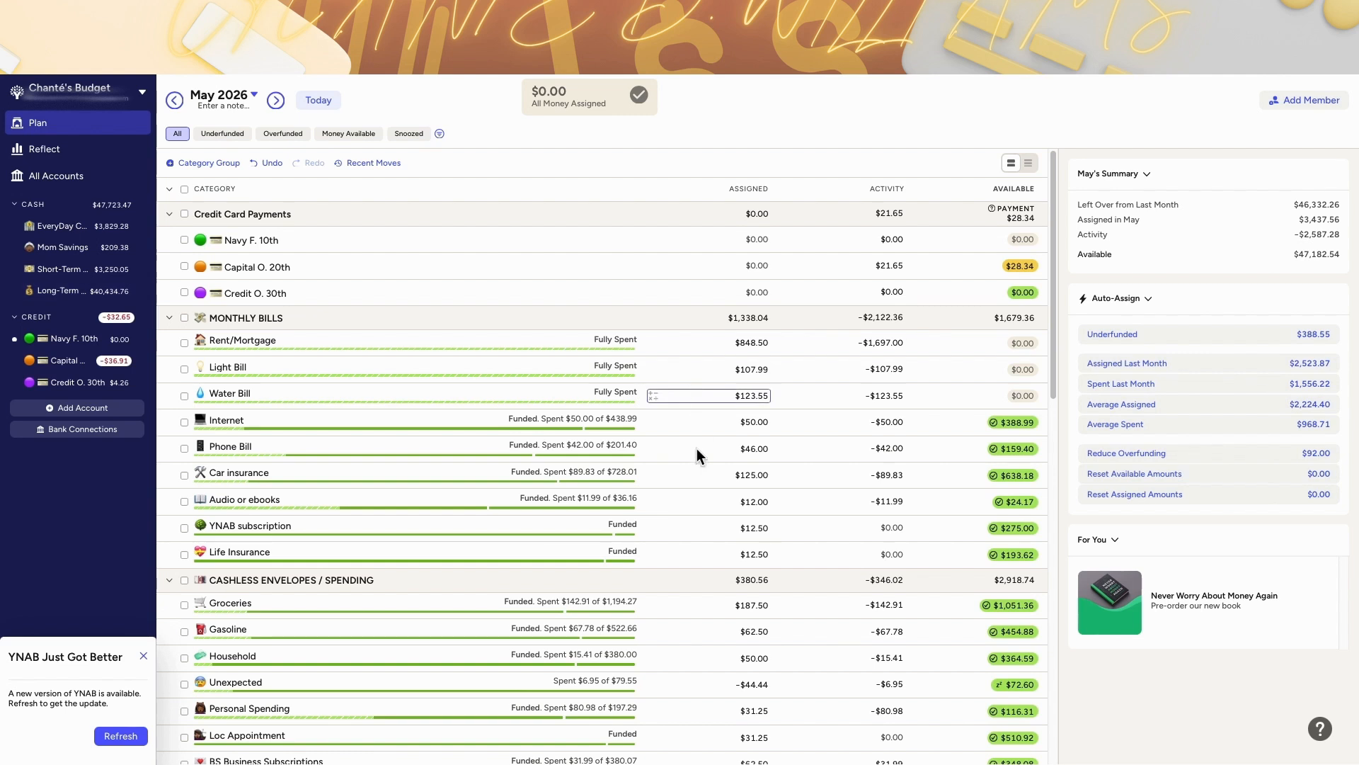
{"action": "scroll", "coordinate": [698, 494], "scroll_direction": "down", "scroll_amount": 7}
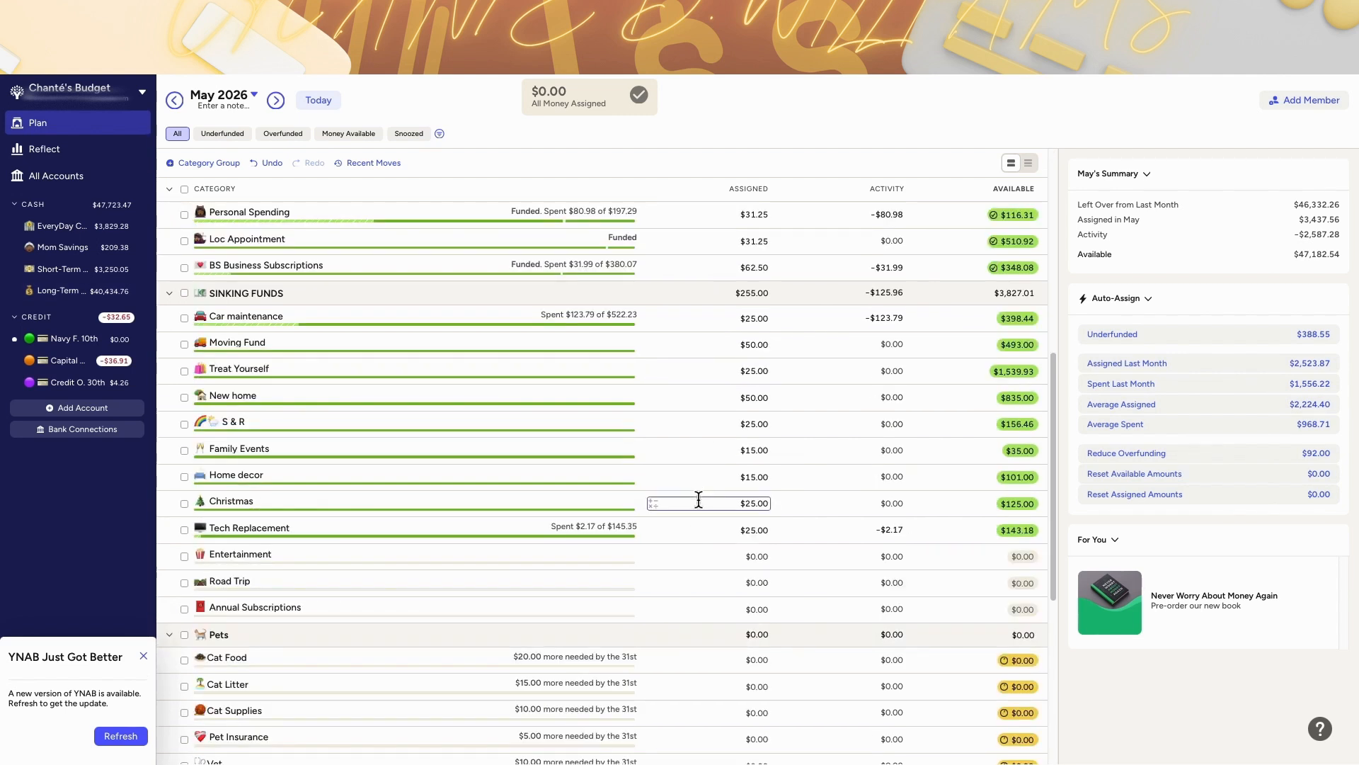
{"action": "scroll", "coordinate": [698, 499], "scroll_direction": "up", "scroll_amount": 7}
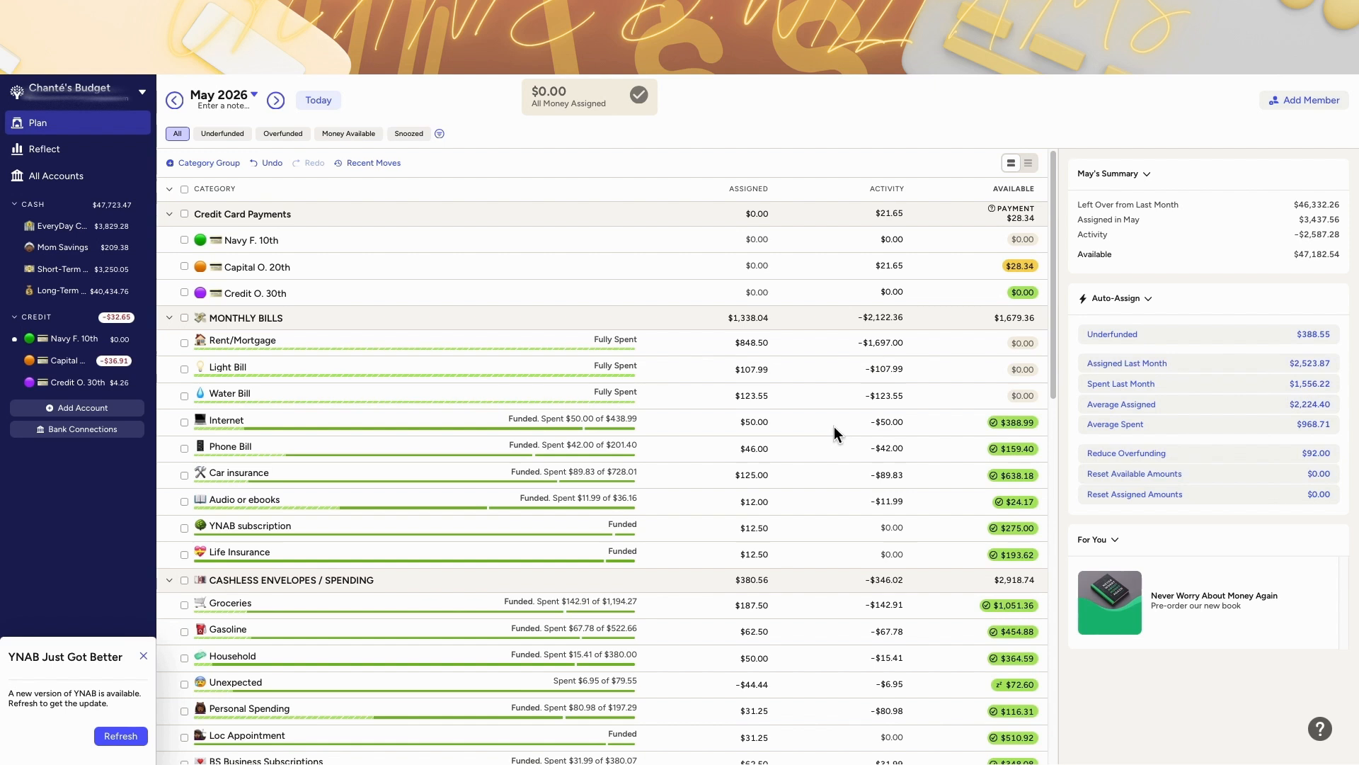
Step: Select the Car insurance category to open its balance and target details
{"action": "left_click", "coordinate": [757, 475]}
{"action": "key", "text": "Down"}
{"action": "key", "text": "Escape"}
{"action": "left_click", "coordinate": [844, 485]}
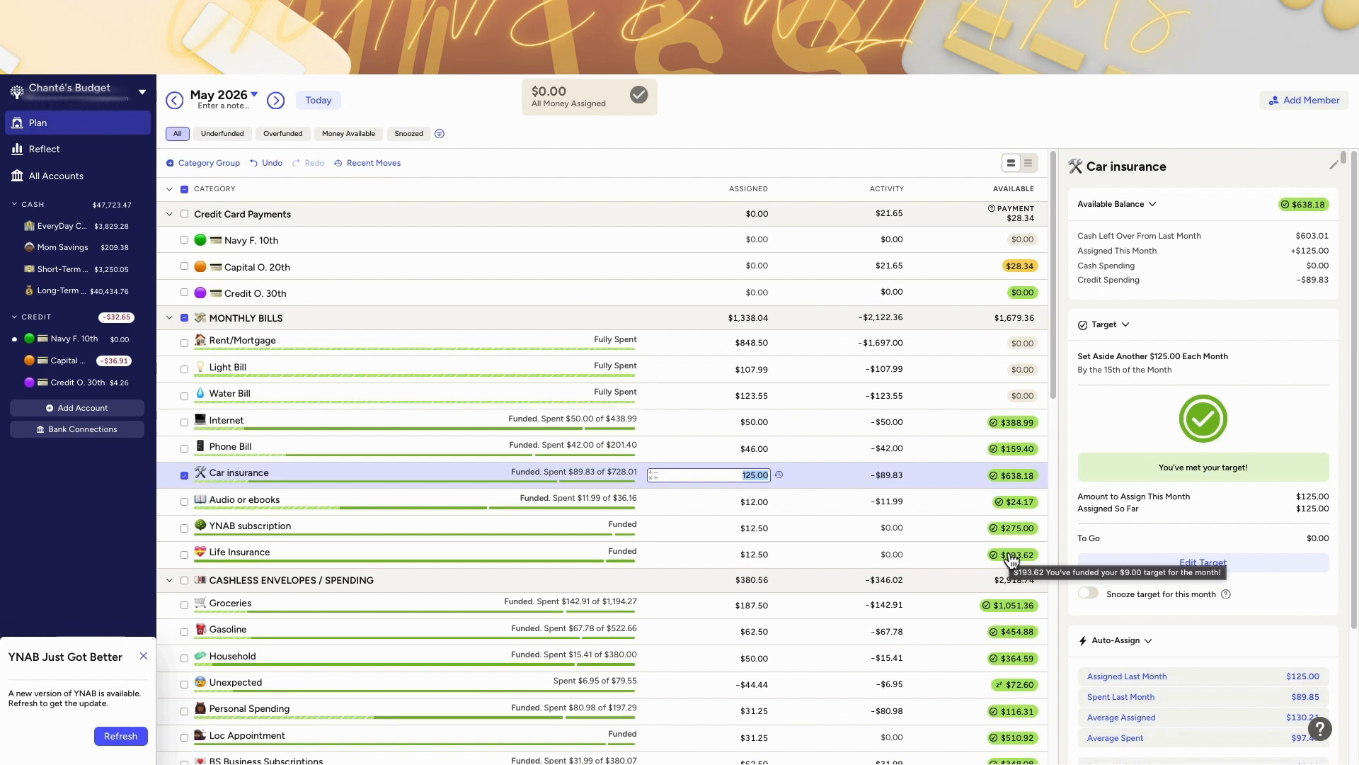
Step: Step between May, June and July 2026 to compare the Car insurance target in each month
{"action": "left_click", "coordinate": [277, 105]}
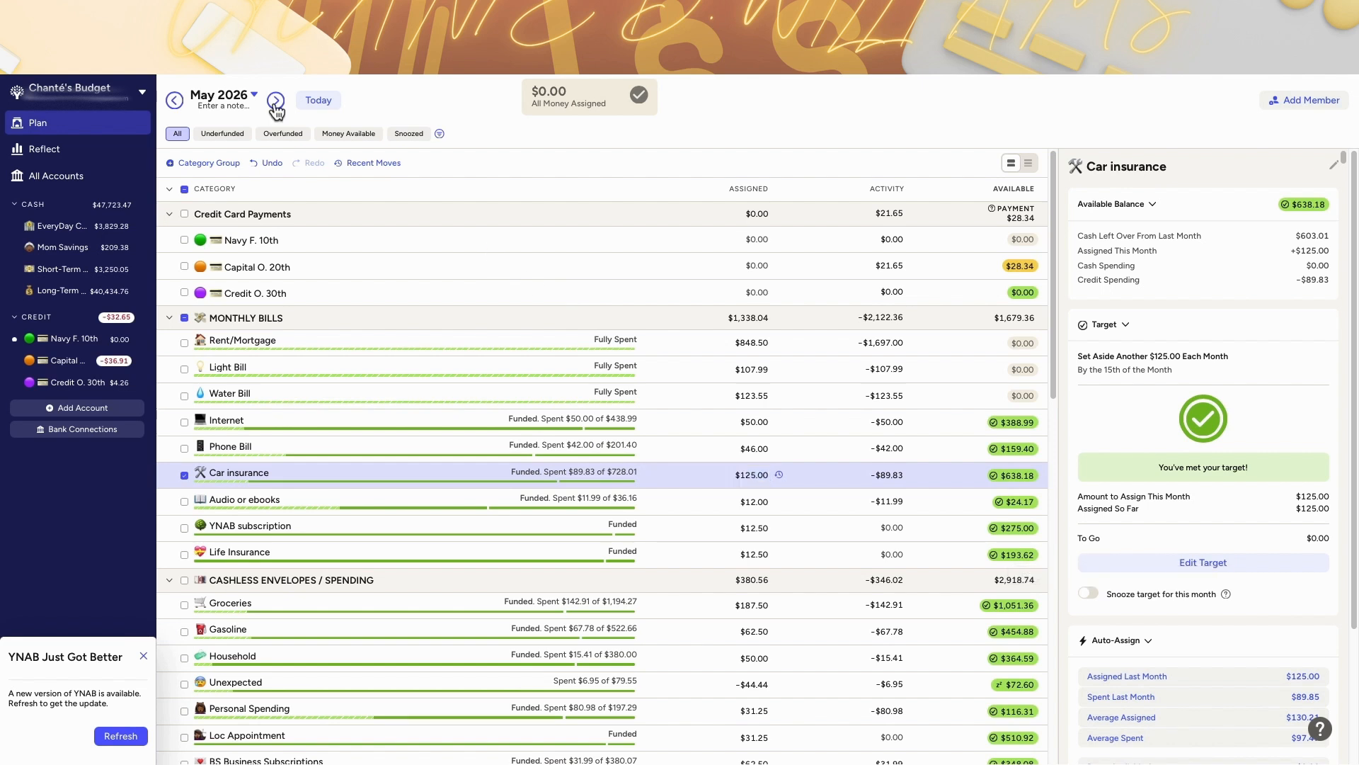
{"action": "left_click", "coordinate": [276, 101]}
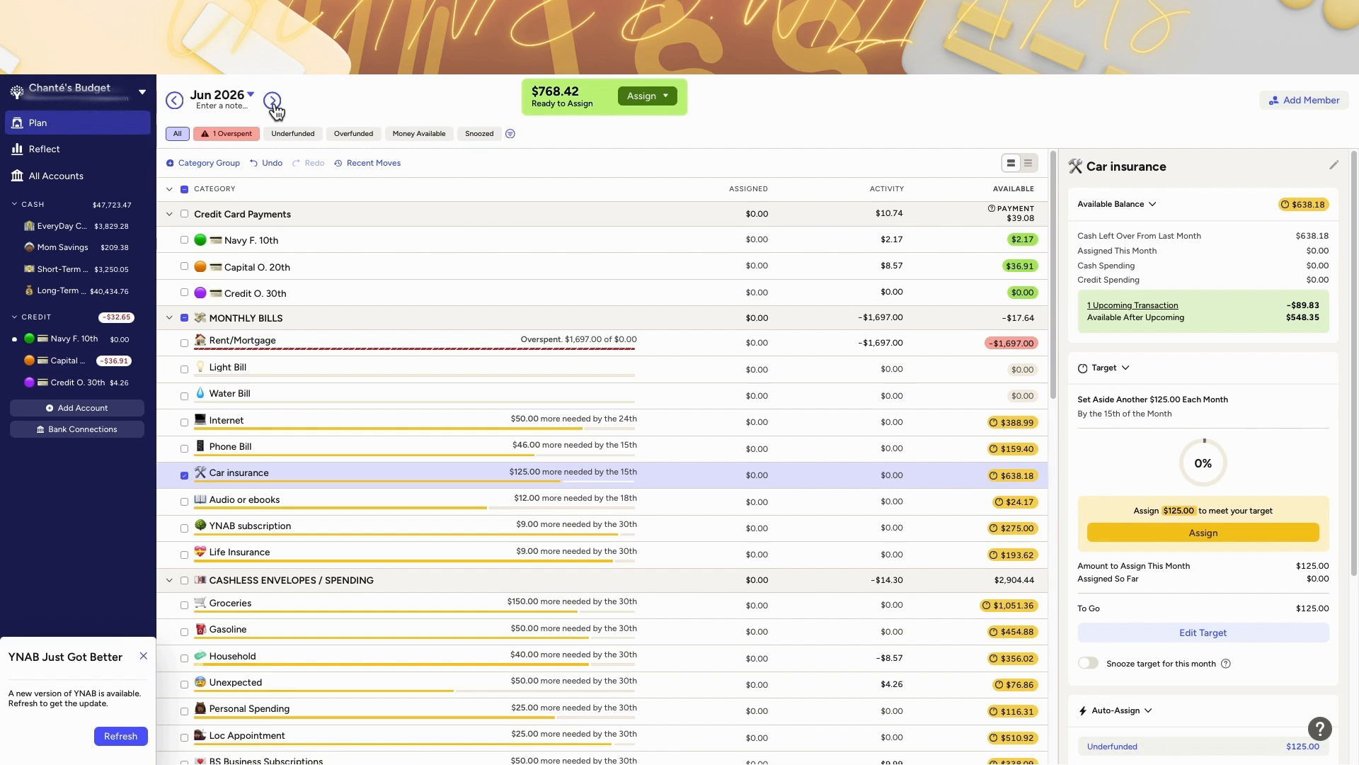
{"action": "left_click", "coordinate": [272, 101]}
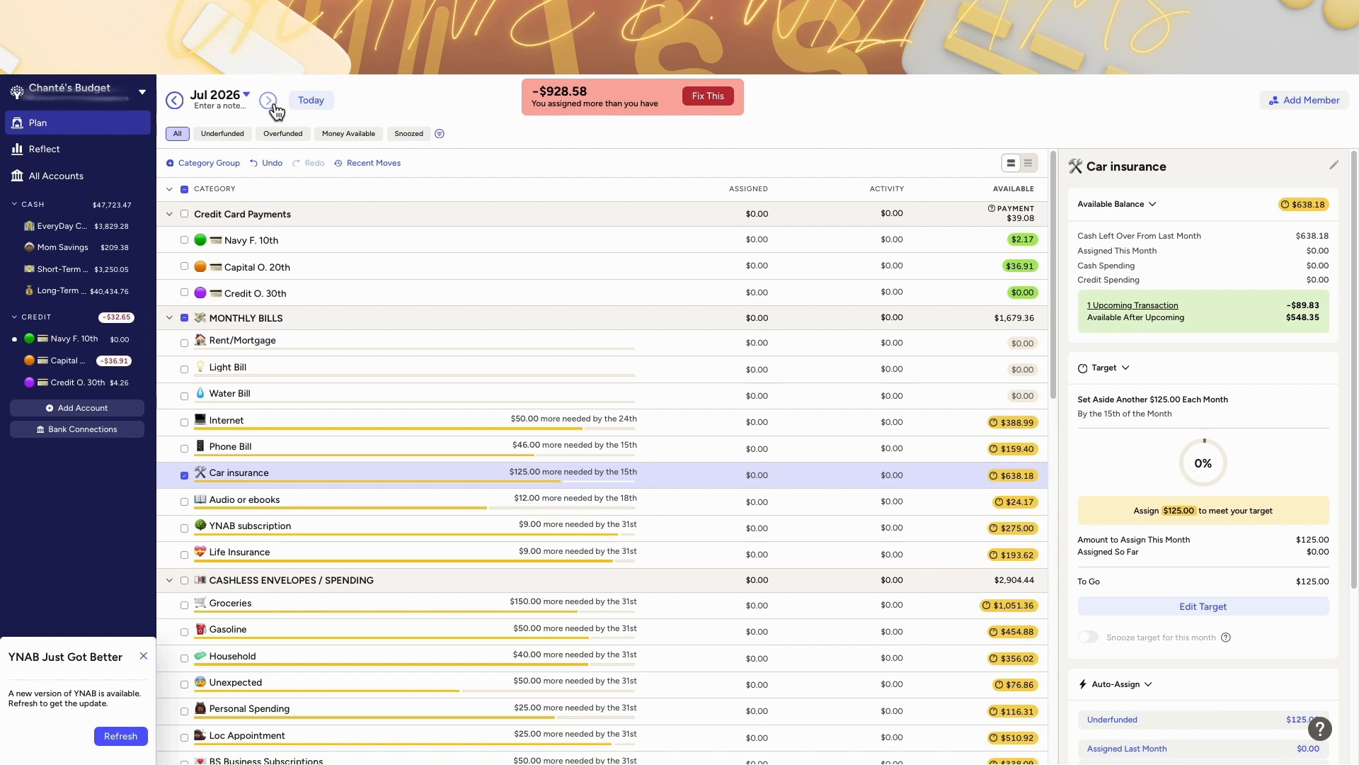
{"action": "left_click", "coordinate": [174, 101]}
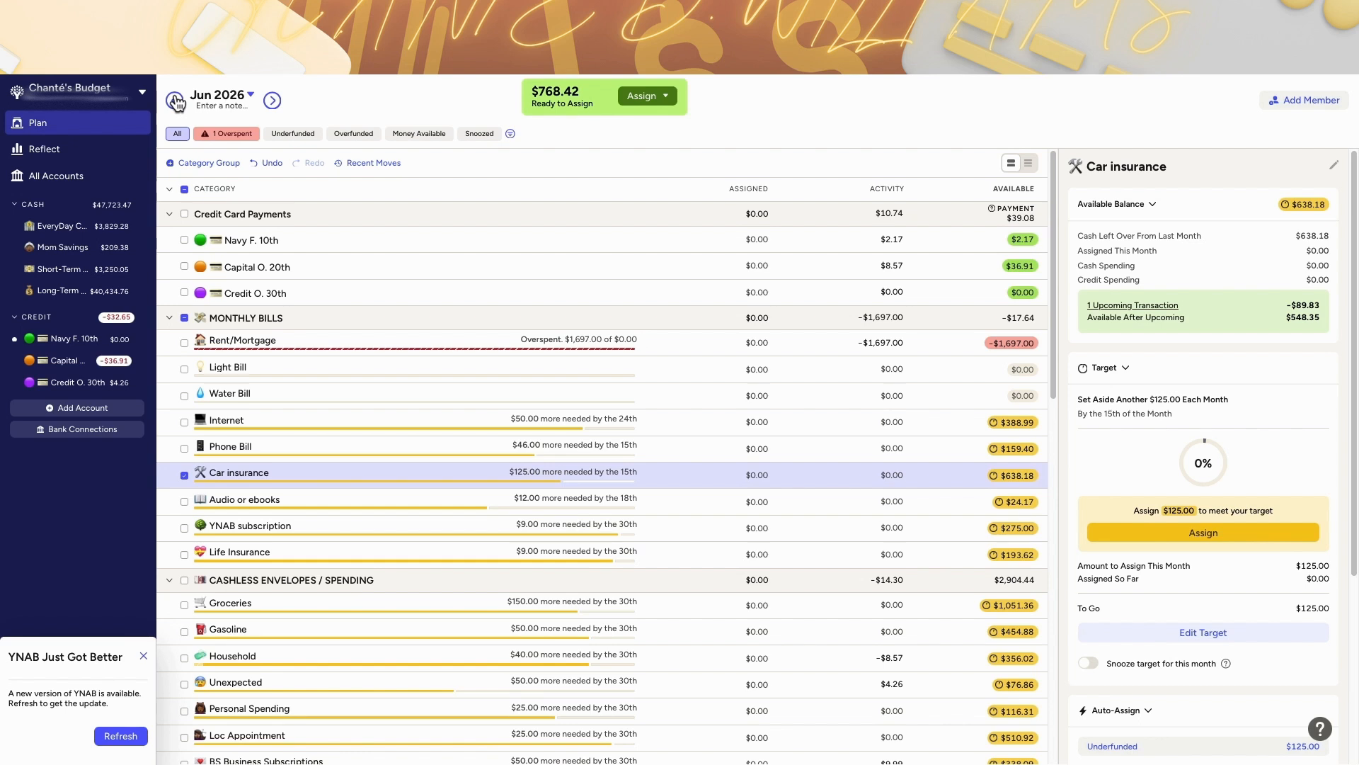
{"action": "left_click", "coordinate": [175, 101]}
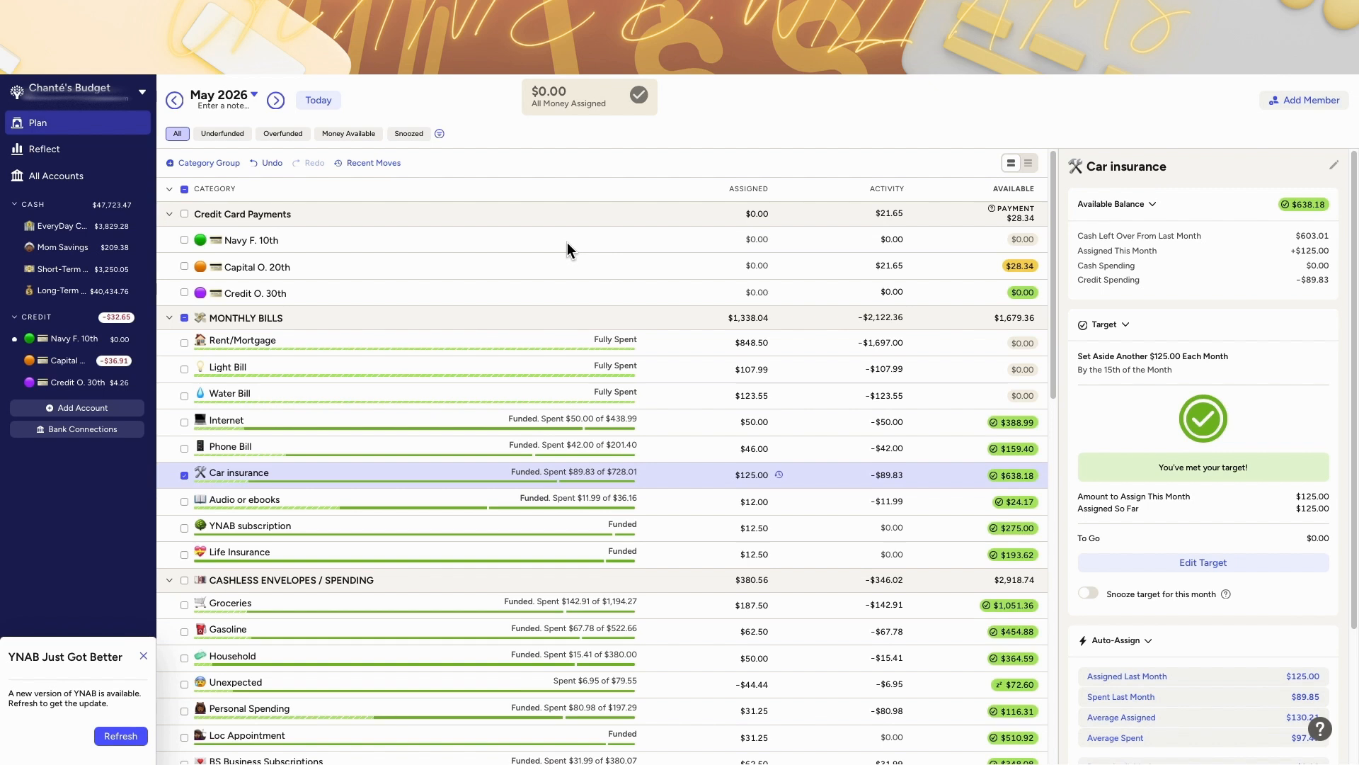
{"action": "left_click", "coordinate": [276, 103]}
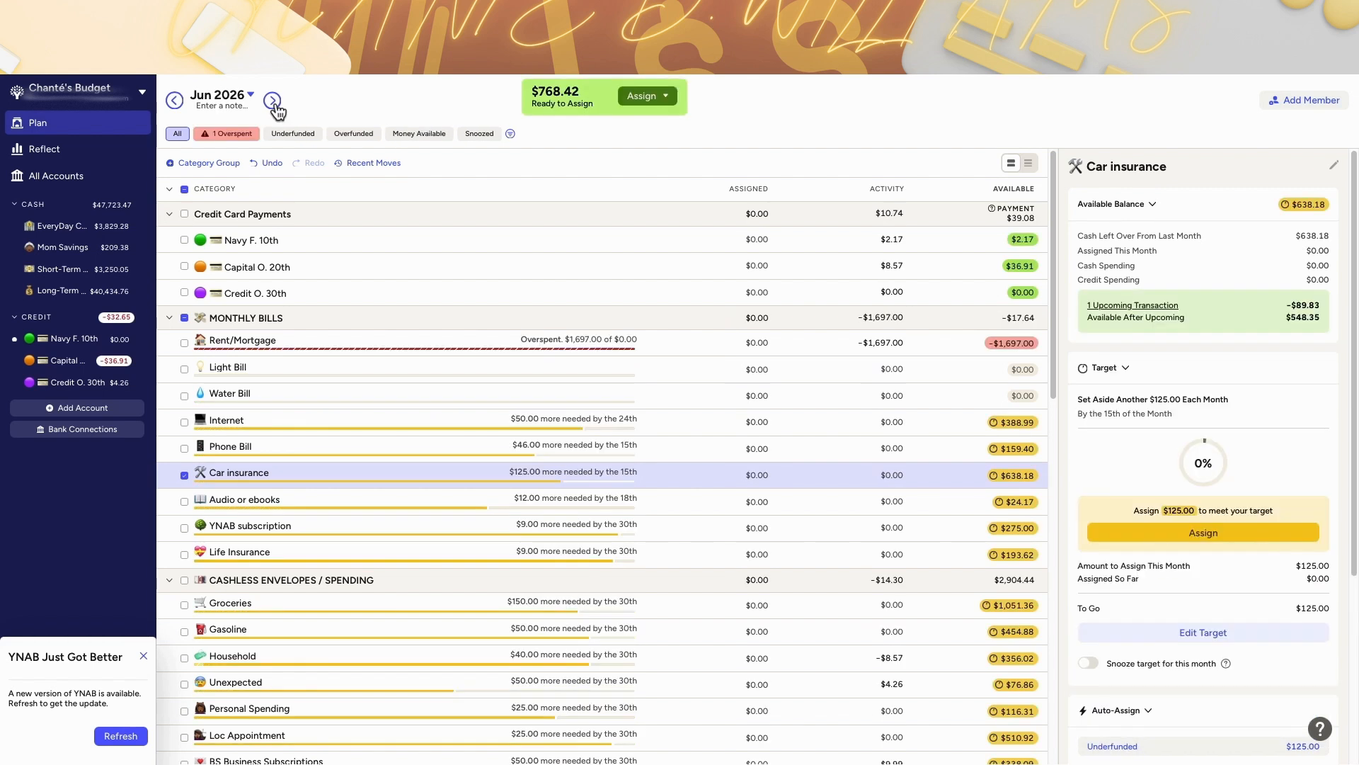
Step: Scroll through the June 2026 categories to review which ones still need money
{"action": "scroll", "coordinate": [479, 376], "scroll_direction": "down", "scroll_amount": 1}
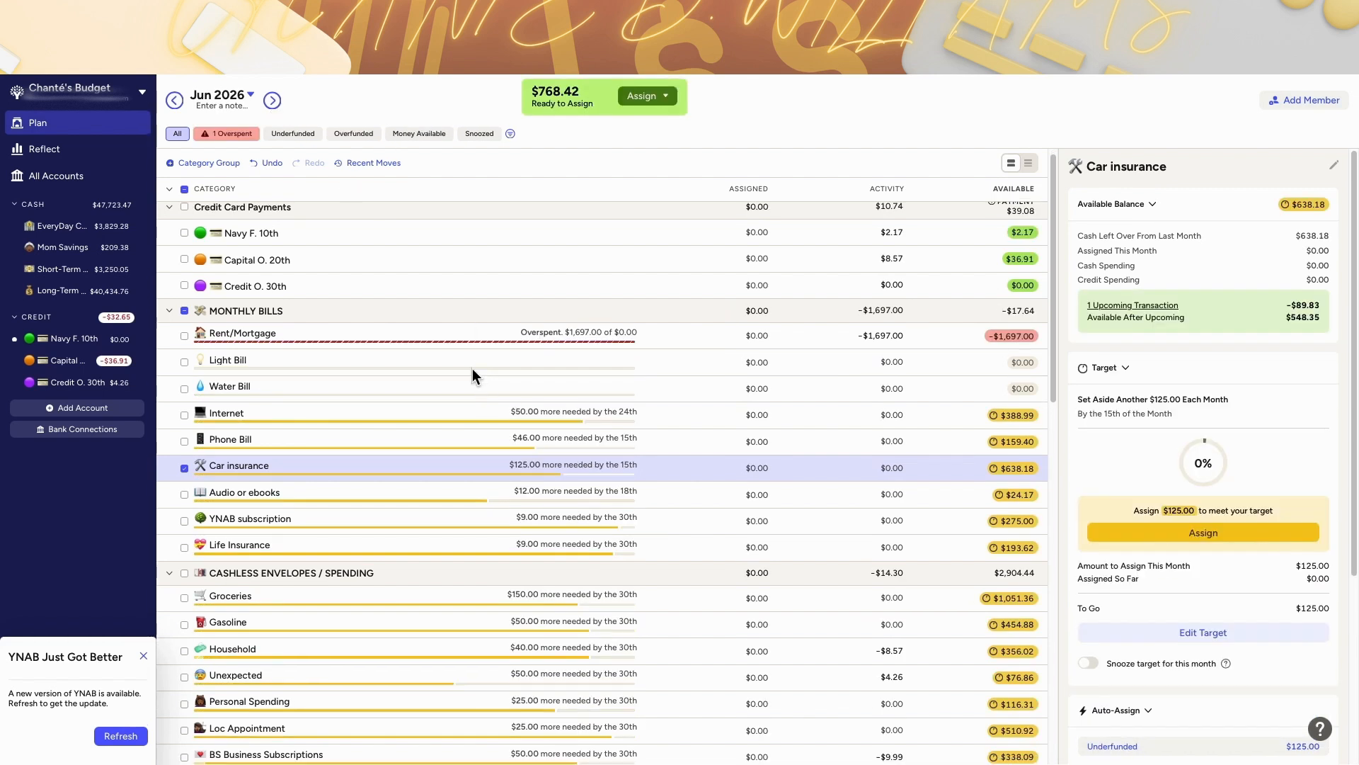
{"action": "scroll", "coordinate": [461, 436], "scroll_direction": "down", "scroll_amount": 8}
{"action": "scroll", "coordinate": [462, 436], "scroll_direction": "up", "scroll_amount": 5}
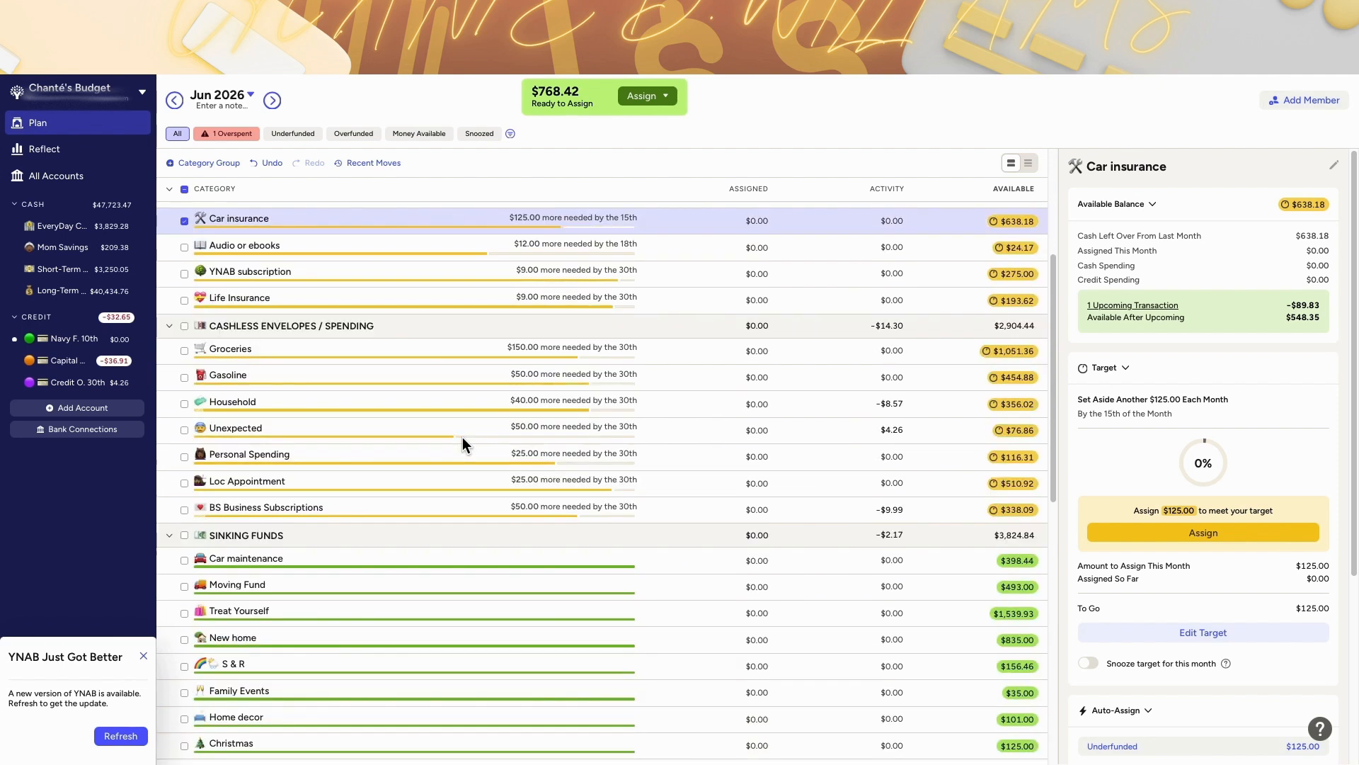
{"action": "scroll", "coordinate": [462, 436], "scroll_direction": "up", "scroll_amount": 2}
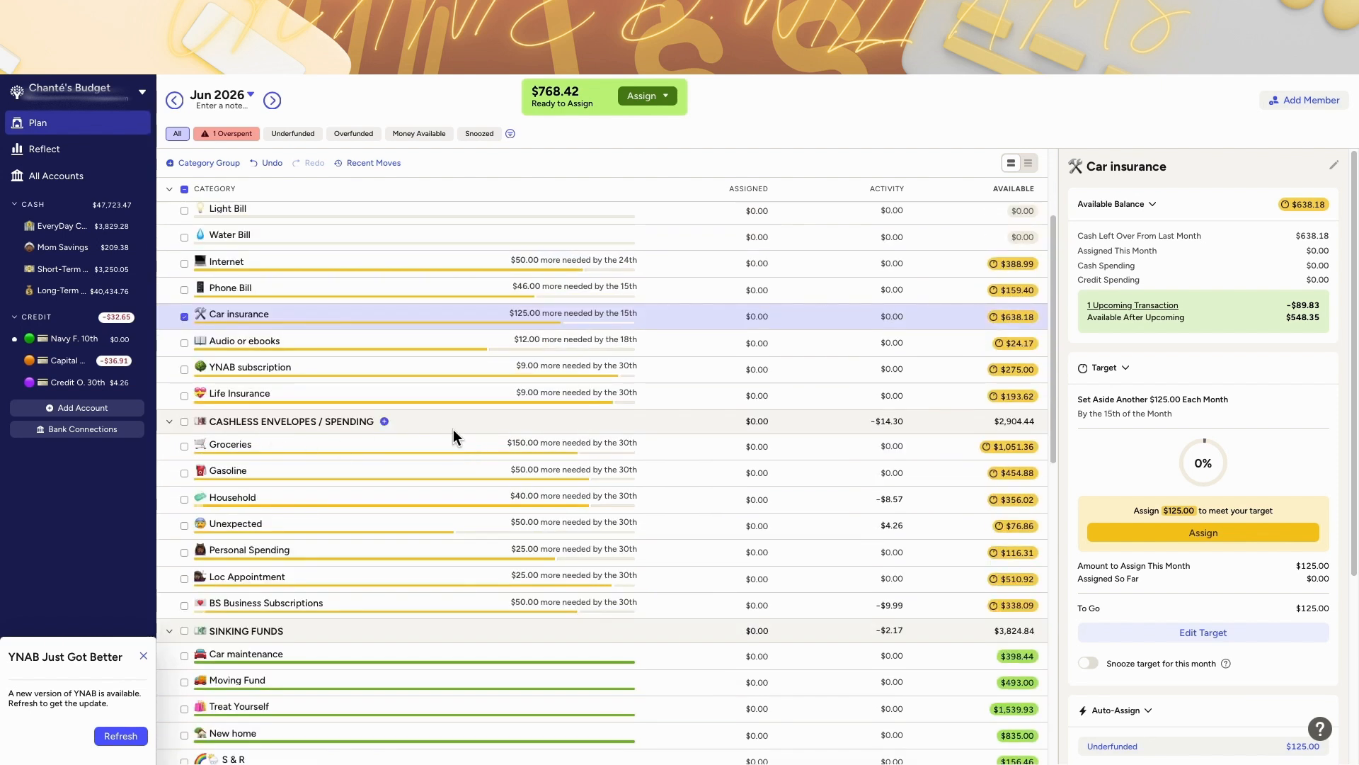
{"action": "scroll", "coordinate": [453, 429], "scroll_direction": "down", "scroll_amount": 8}
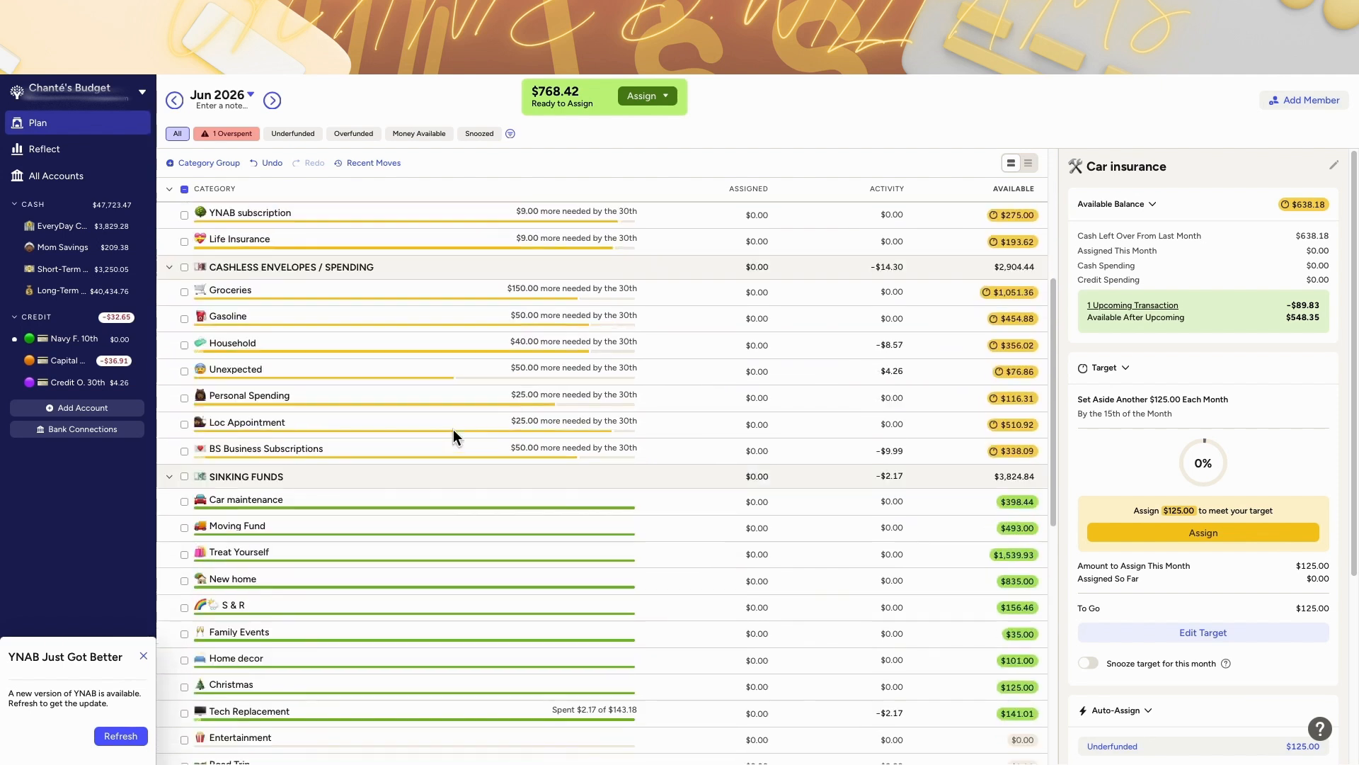
{"action": "scroll", "coordinate": [346, 697], "scroll_direction": "down", "scroll_amount": 5}
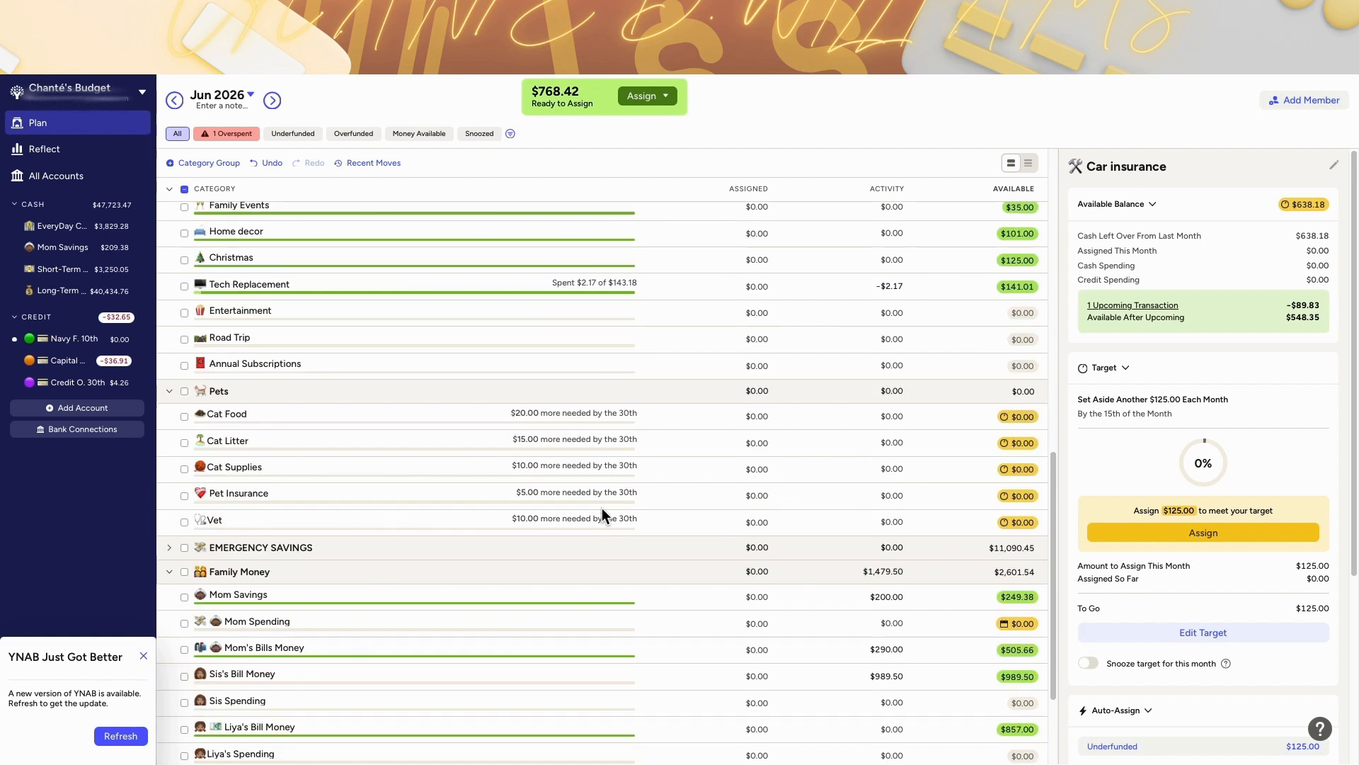
{"action": "scroll", "coordinate": [602, 507], "scroll_direction": "up", "scroll_amount": 10}
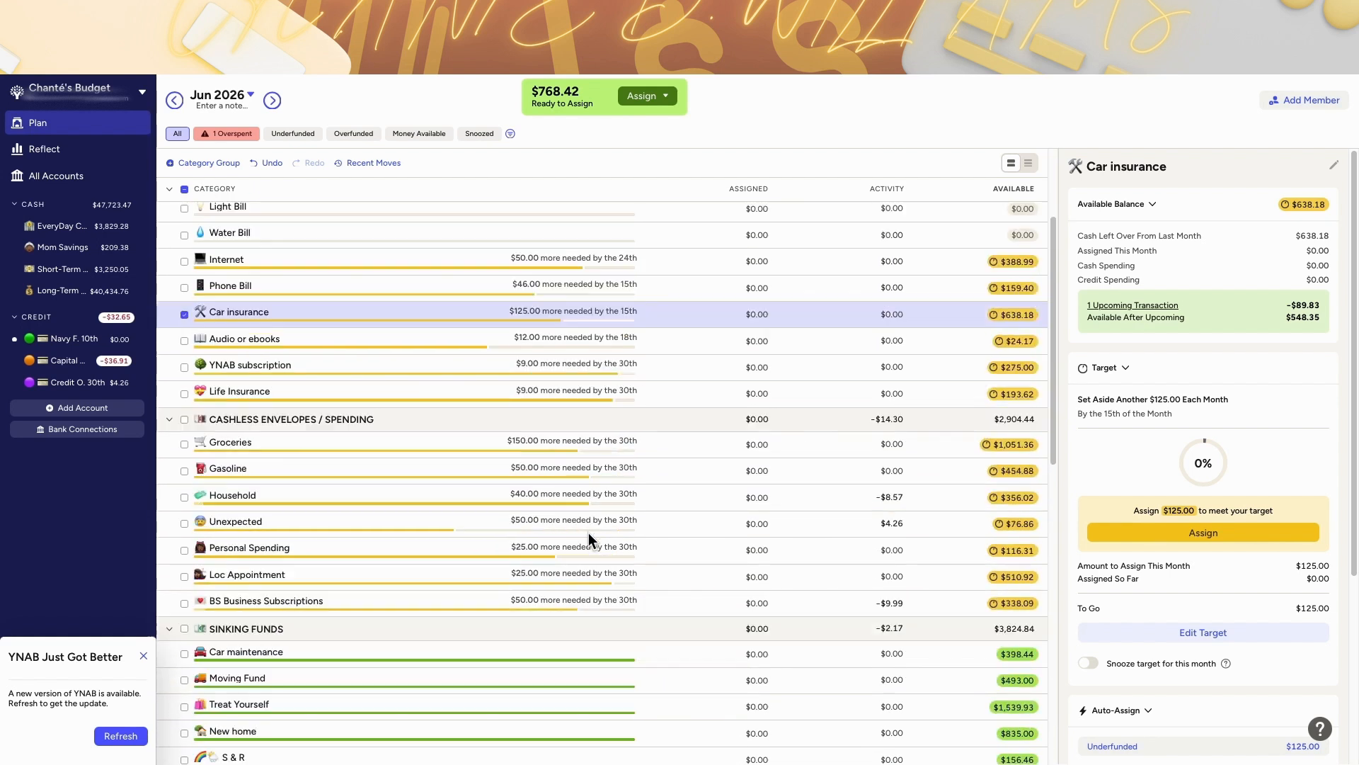
{"action": "scroll", "coordinate": [466, 491], "scroll_direction": "down", "scroll_amount": 4}
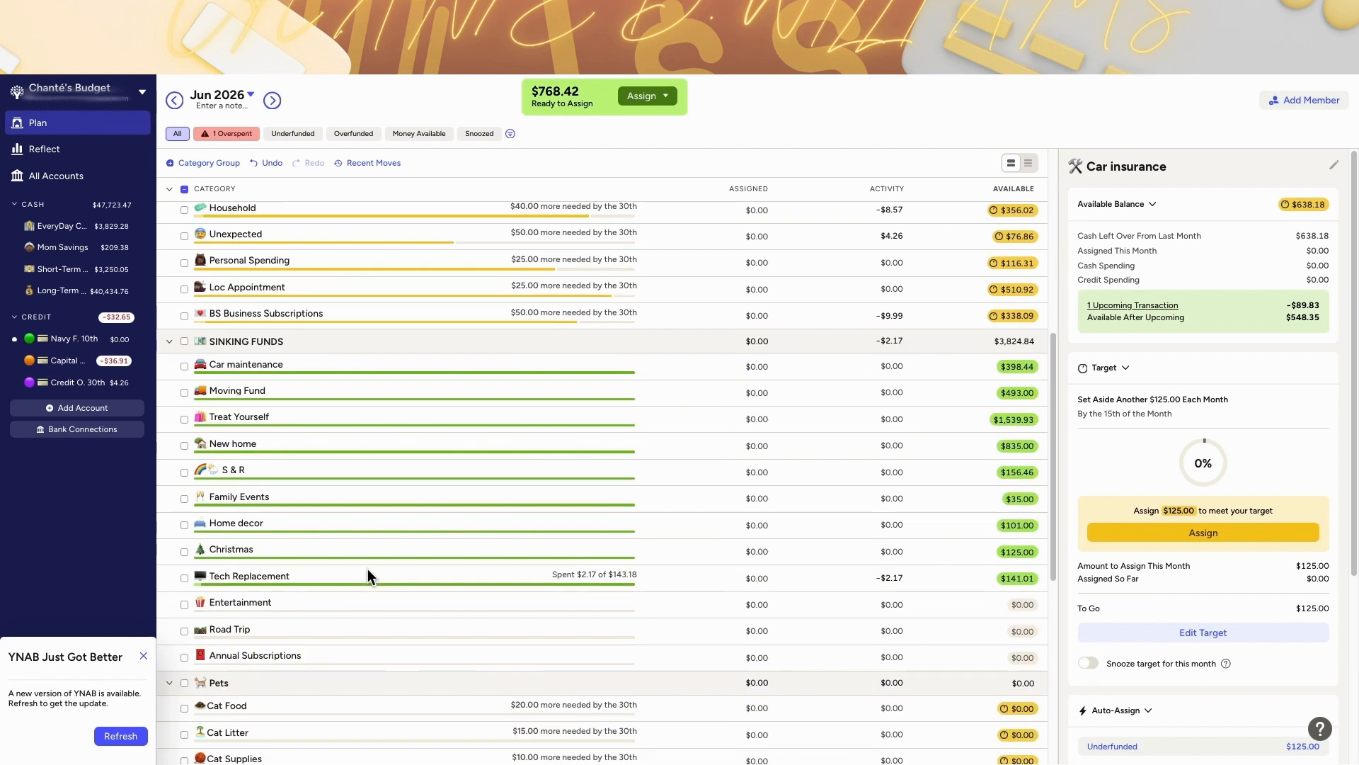
{"action": "scroll", "coordinate": [368, 570], "scroll_direction": "down", "scroll_amount": 6}
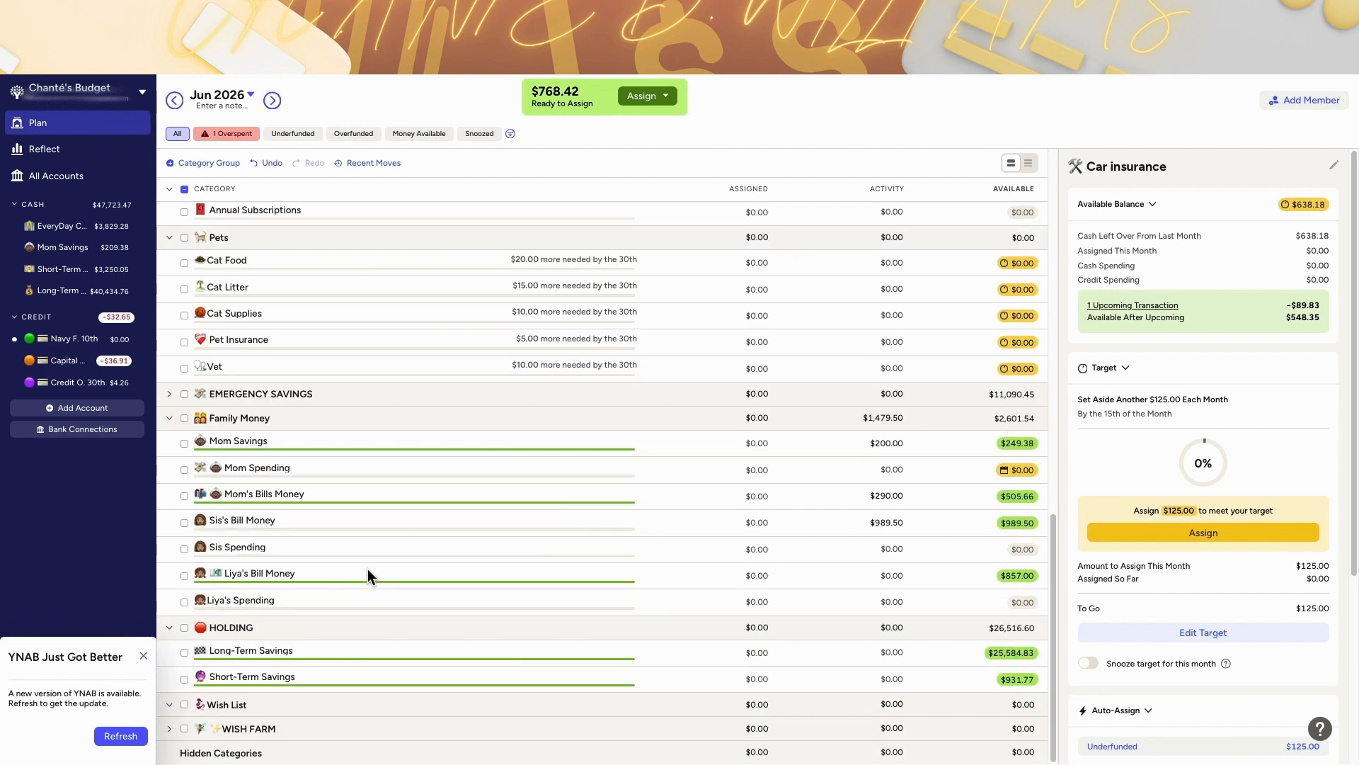
{"action": "scroll", "coordinate": [367, 570], "scroll_direction": "up", "scroll_amount": 10}
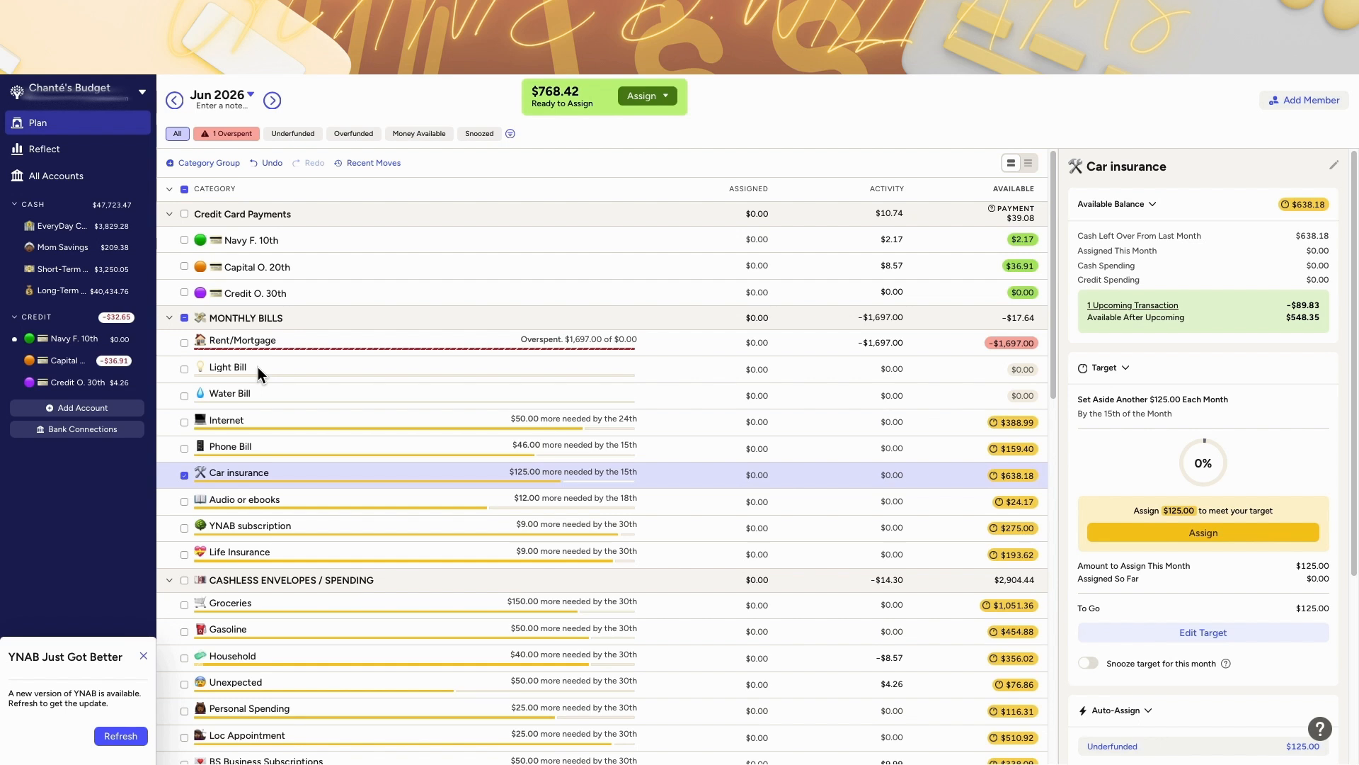
{"action": "scroll", "coordinate": [223, 538], "scroll_direction": "down", "scroll_amount": 10}
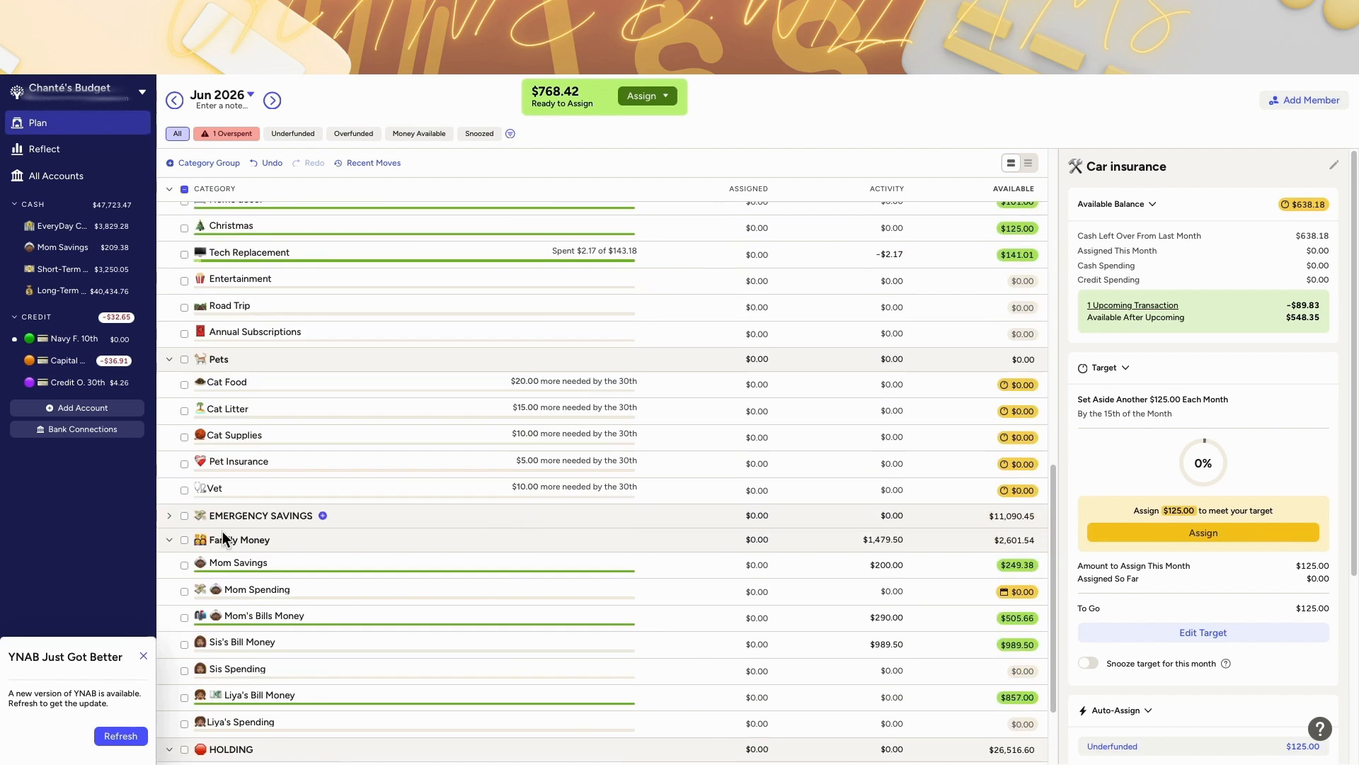
Step: Expand the EMERGENCY SAVINGS group and inspect the (Rent) My One Month Ahead target status
{"action": "left_click", "coordinate": [168, 515]}
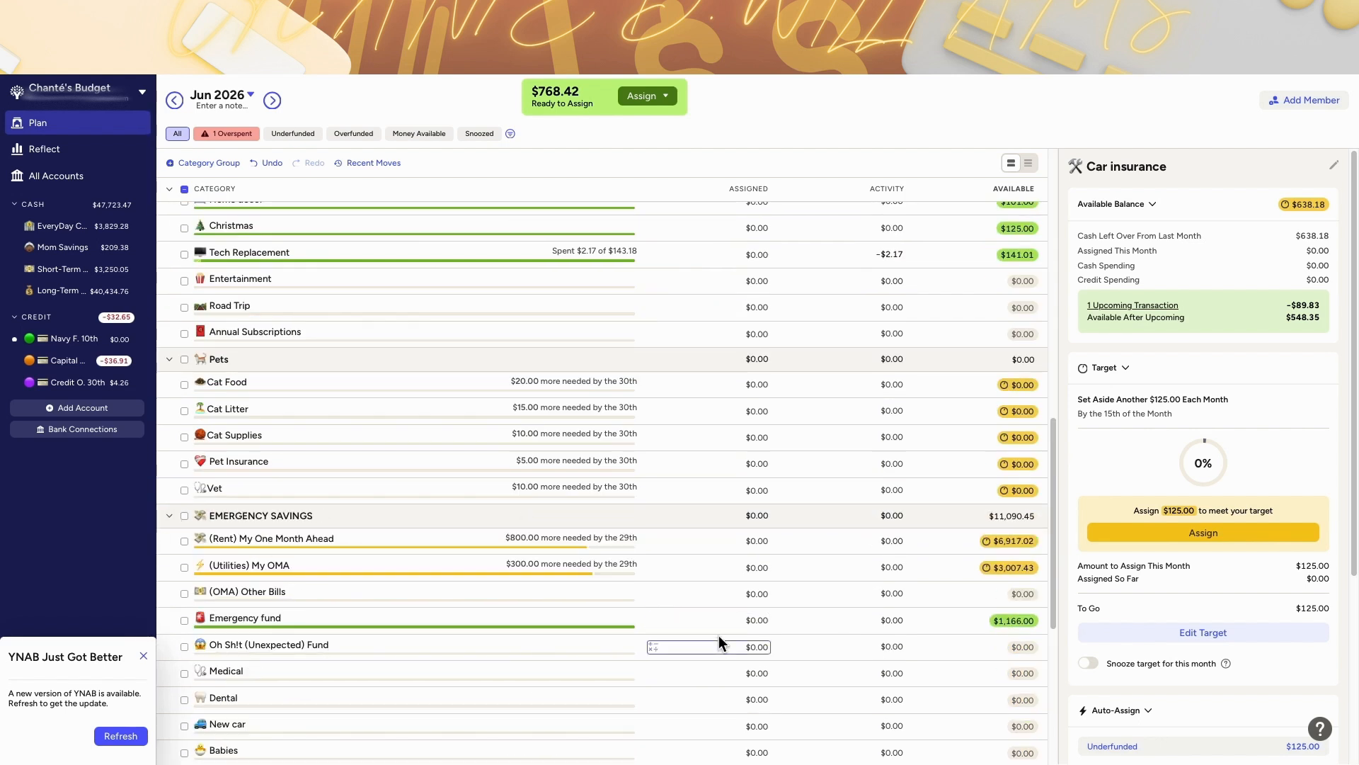
{"action": "scroll", "coordinate": [719, 635], "scroll_direction": "down", "scroll_amount": 4}
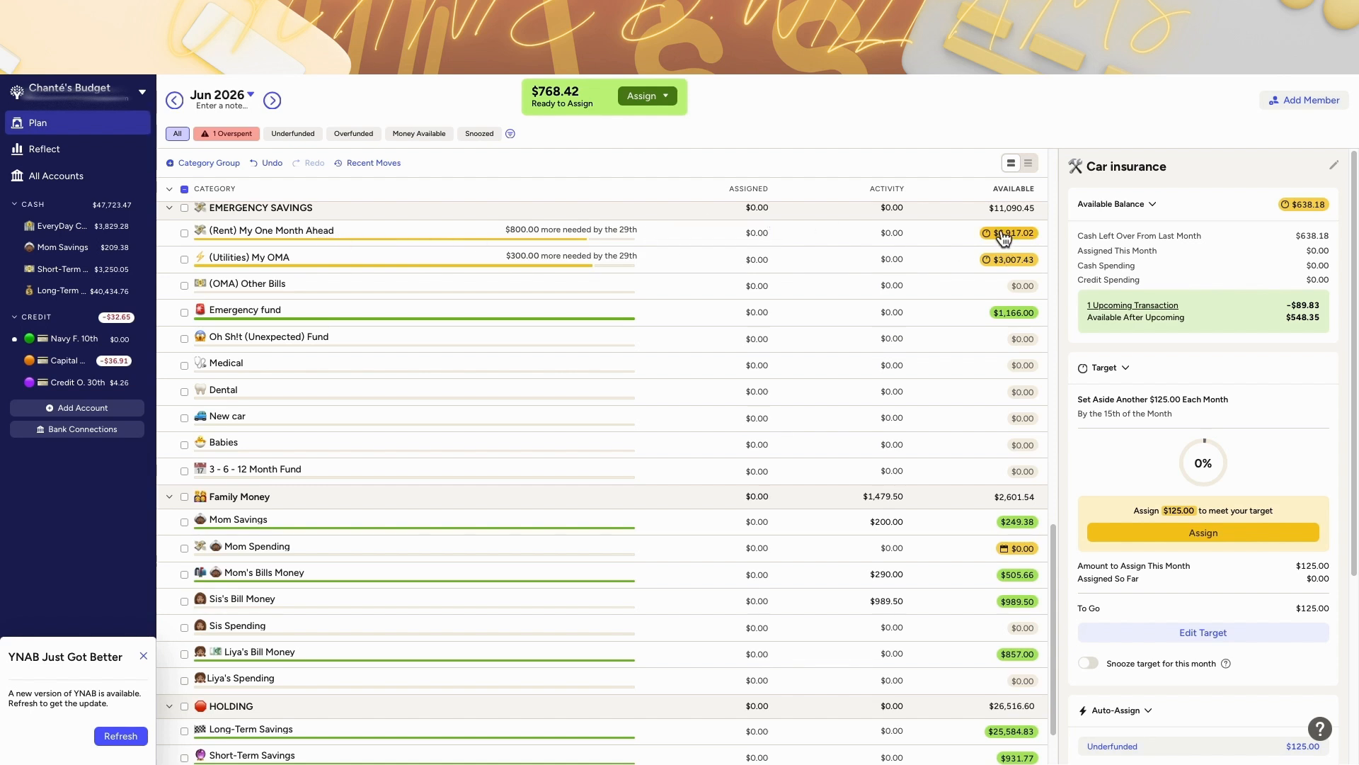
{"action": "mouse_move", "coordinate": [994, 238]}
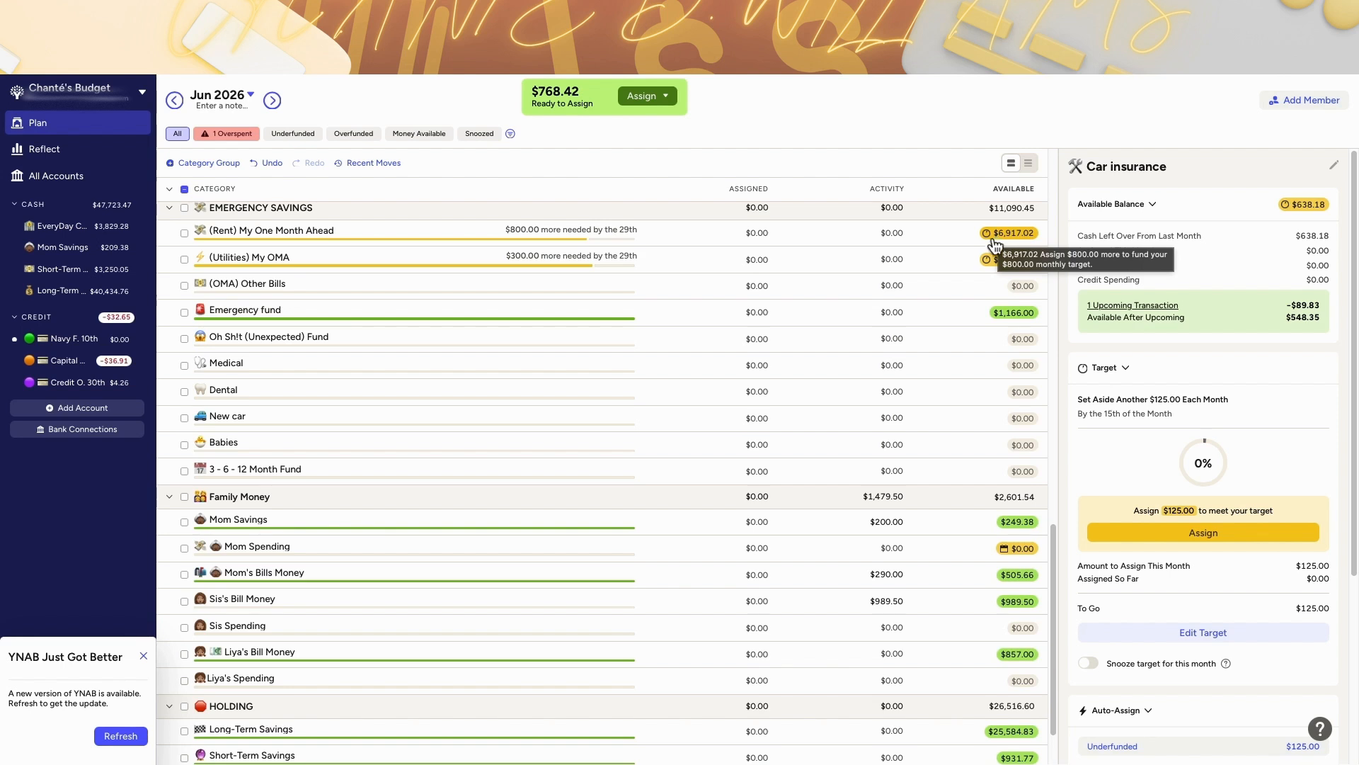
{"action": "mouse_move", "coordinate": [1008, 270]}
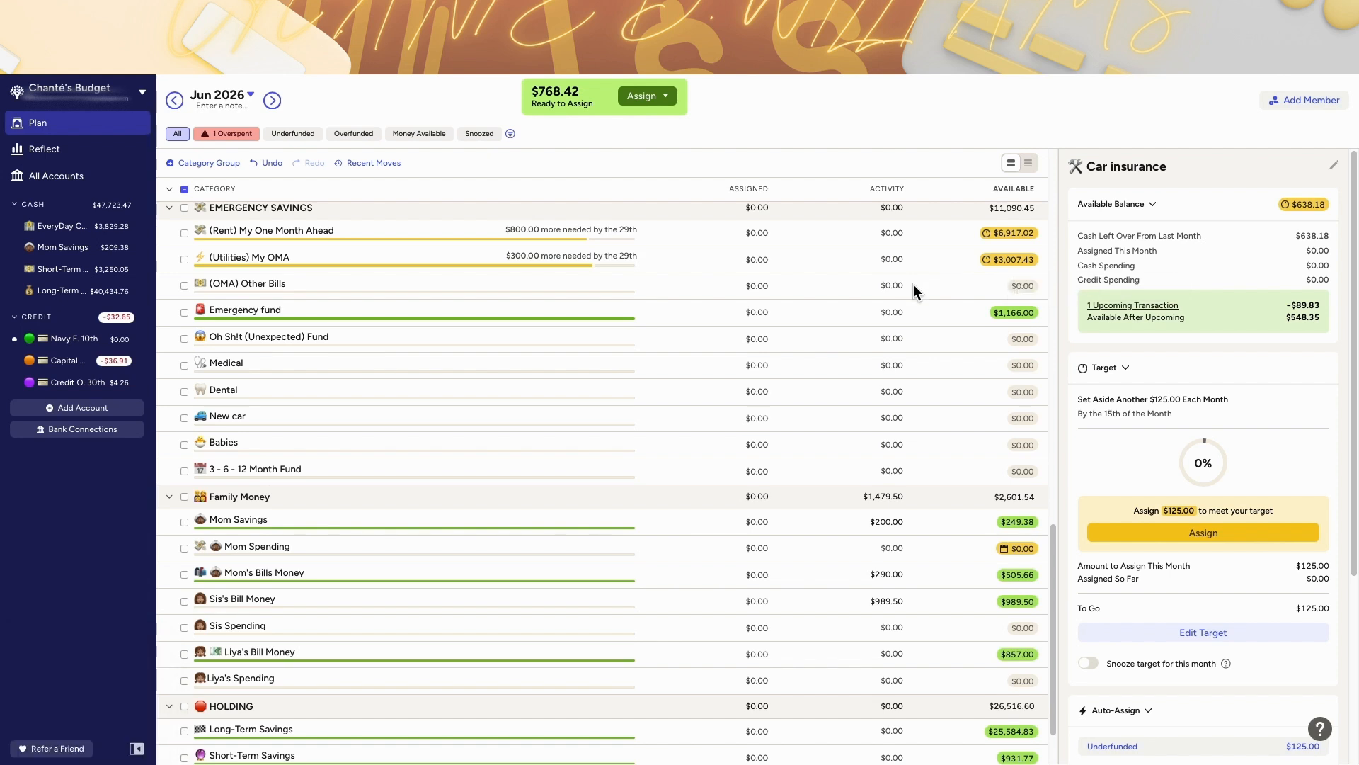
Step: Scroll through the June bills, spending and sinking fund categories to review their targets
{"action": "scroll", "coordinate": [913, 283], "scroll_direction": "up", "scroll_amount": 10}
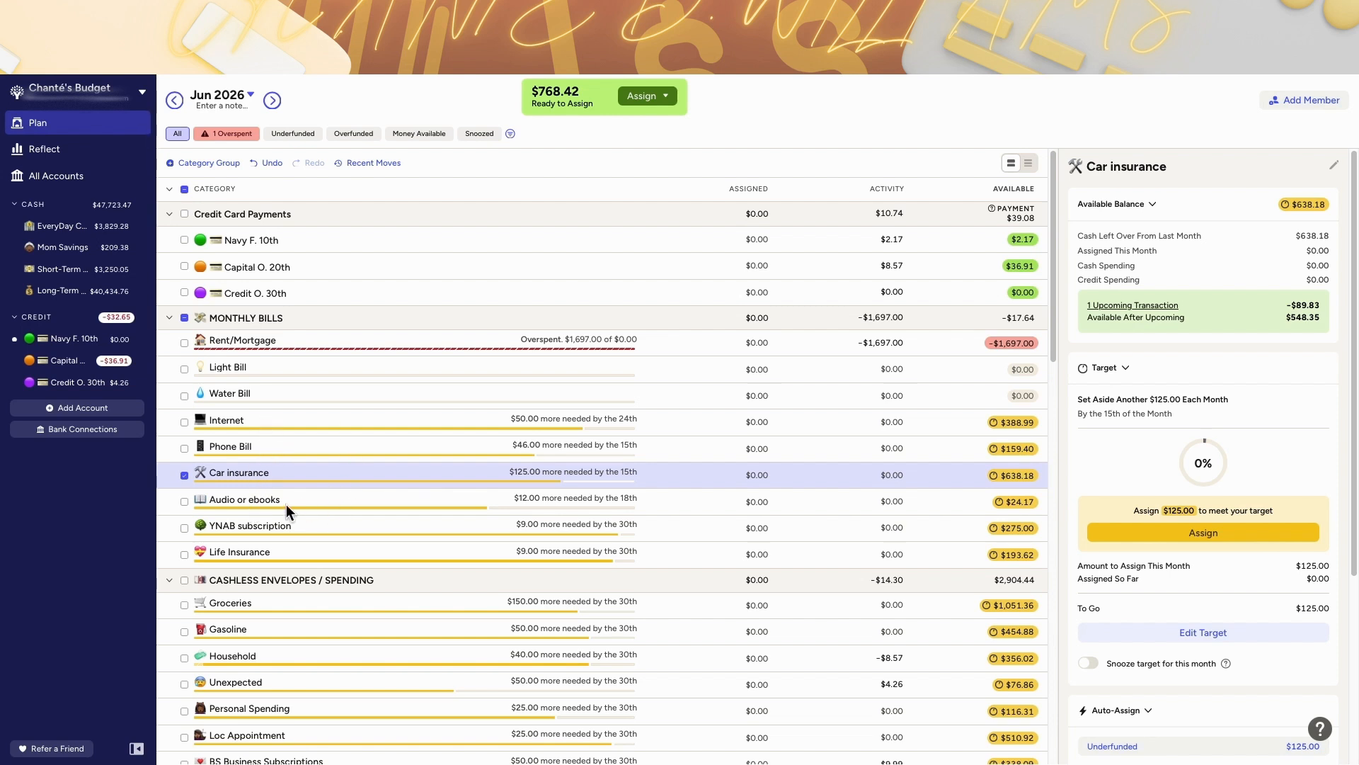
{"action": "scroll", "coordinate": [312, 505], "scroll_direction": "down", "scroll_amount": 1}
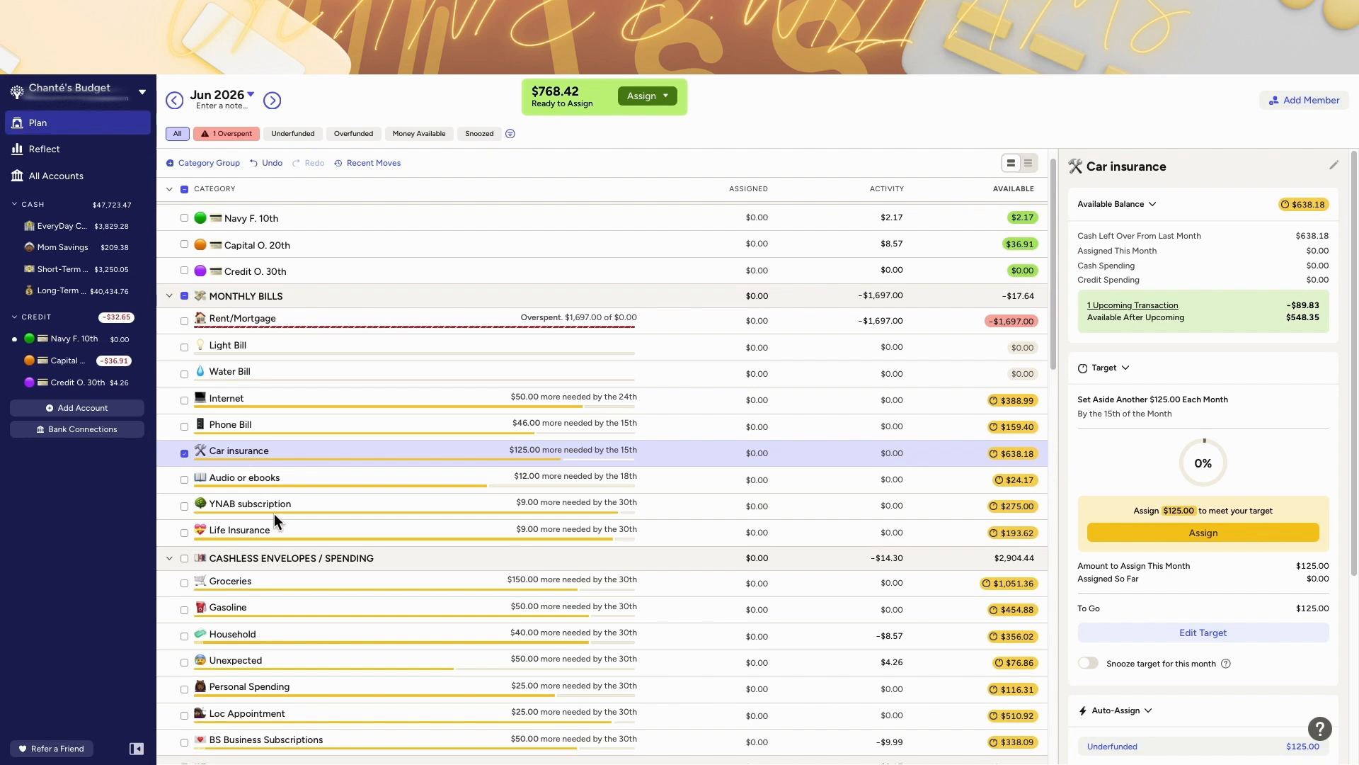
{"action": "scroll", "coordinate": [274, 513], "scroll_direction": "down", "scroll_amount": 3}
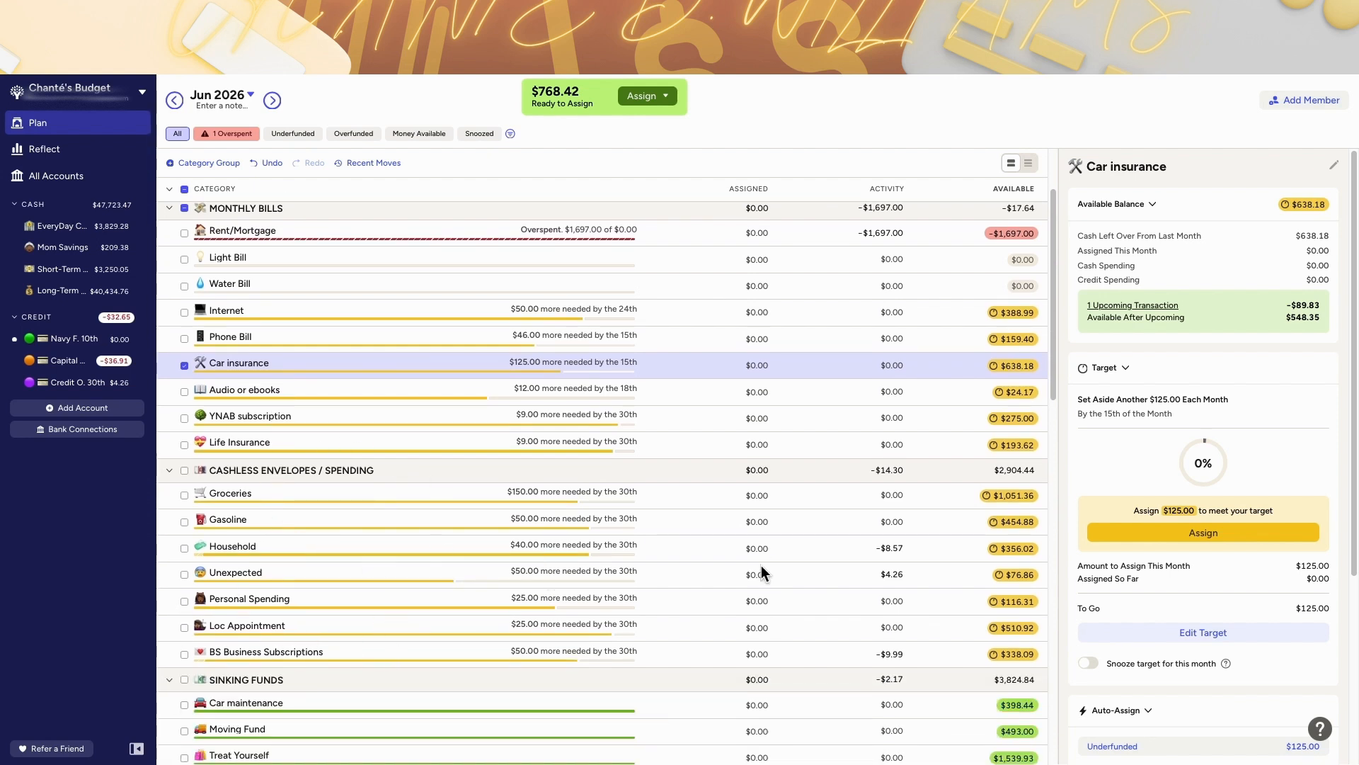
{"action": "scroll", "coordinate": [566, 467], "scroll_direction": "down", "scroll_amount": 1}
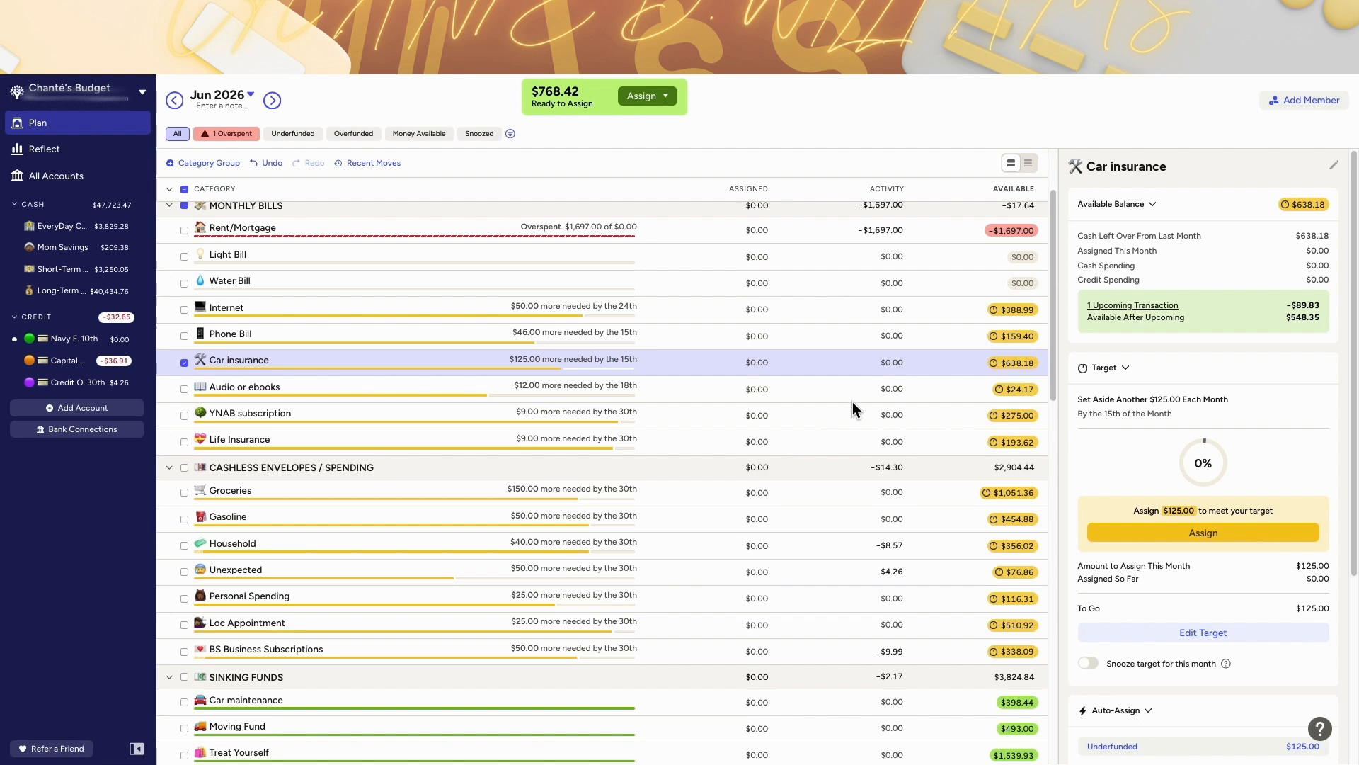
{"action": "scroll", "coordinate": [815, 467], "scroll_direction": "down", "scroll_amount": 4}
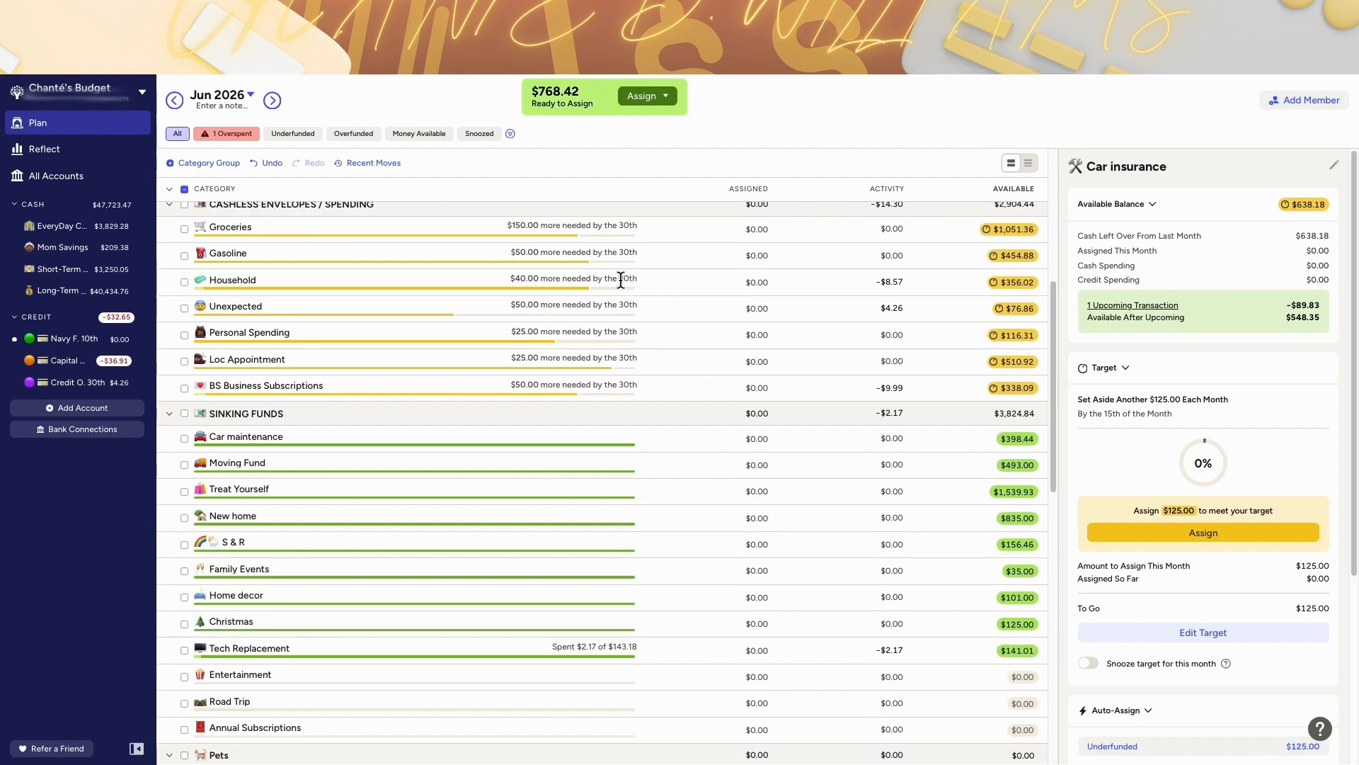
{"action": "scroll", "coordinate": [592, 283], "scroll_direction": "up", "scroll_amount": 1}
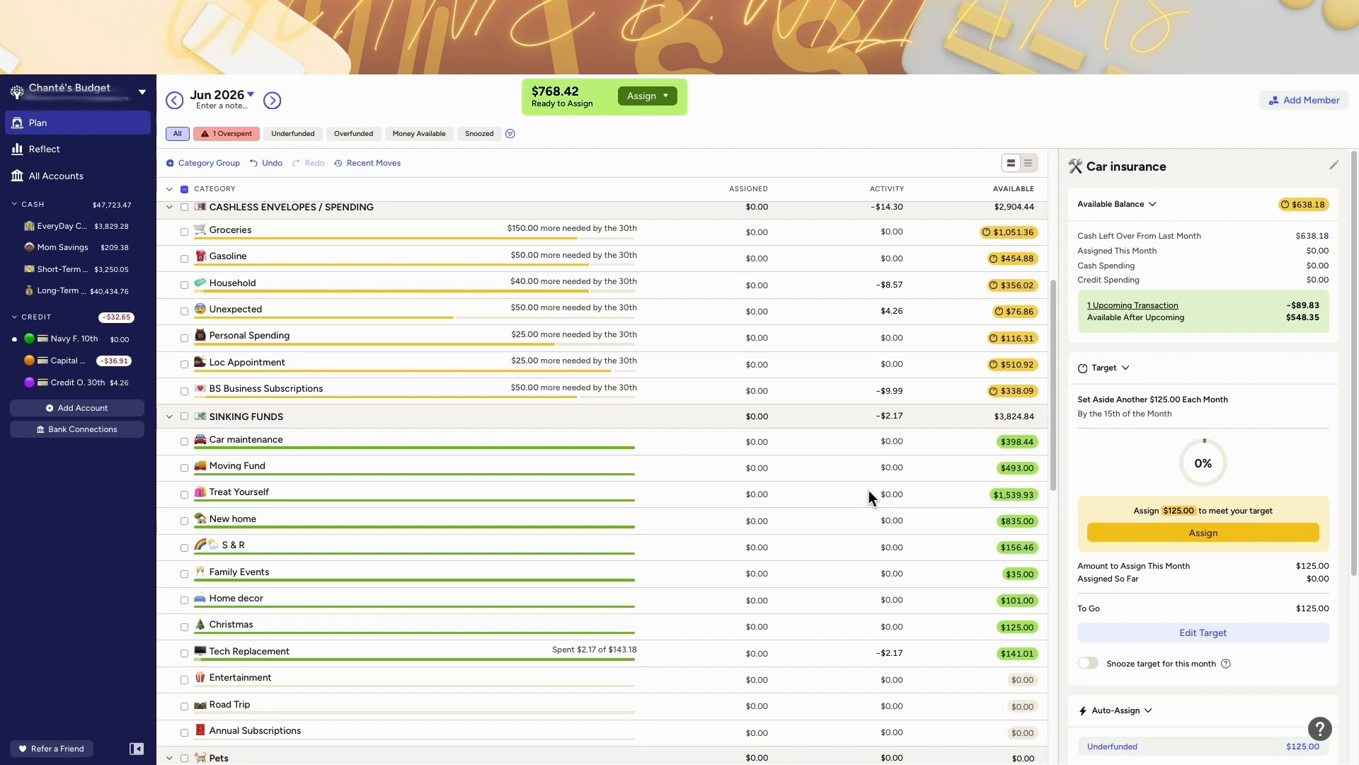
{"action": "scroll", "coordinate": [530, 412], "scroll_direction": "down", "scroll_amount": 1}
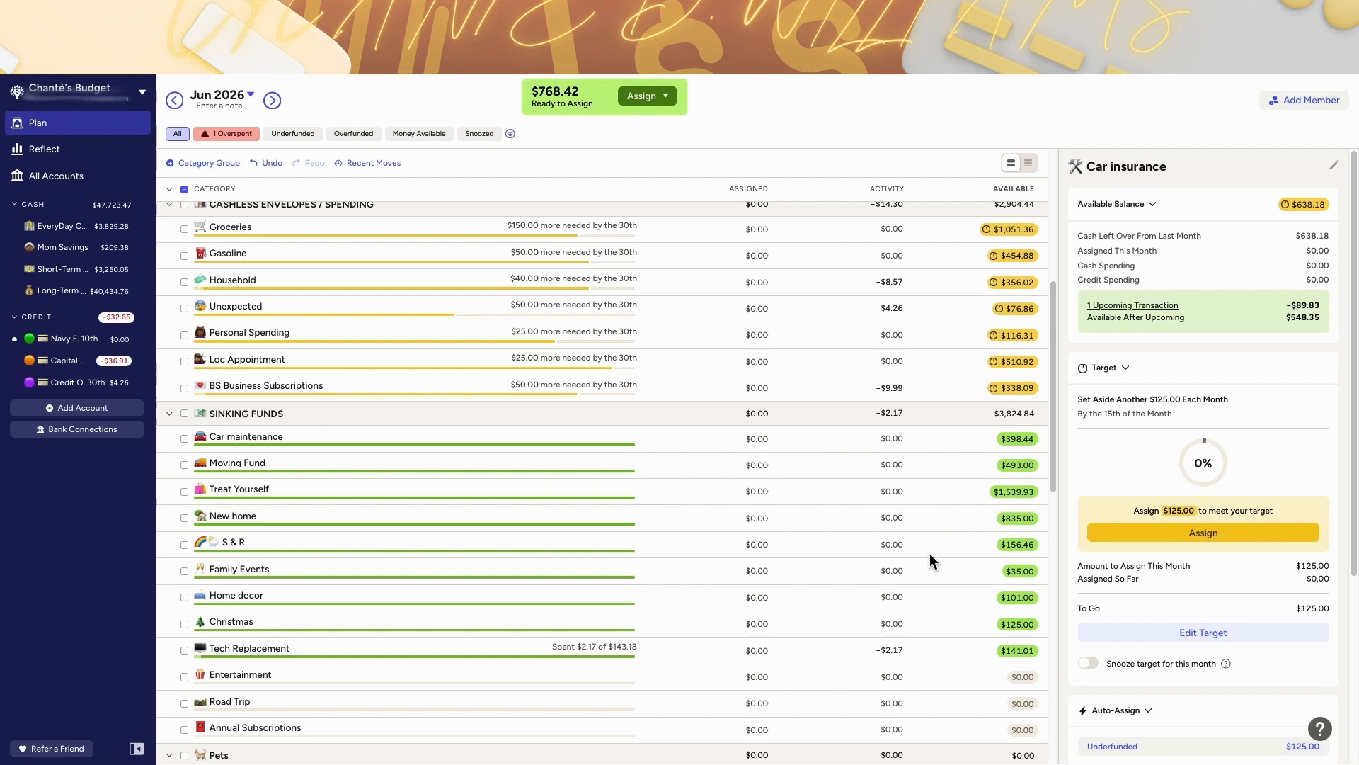
{"action": "scroll", "coordinate": [920, 487], "scroll_direction": "down", "scroll_amount": 1}
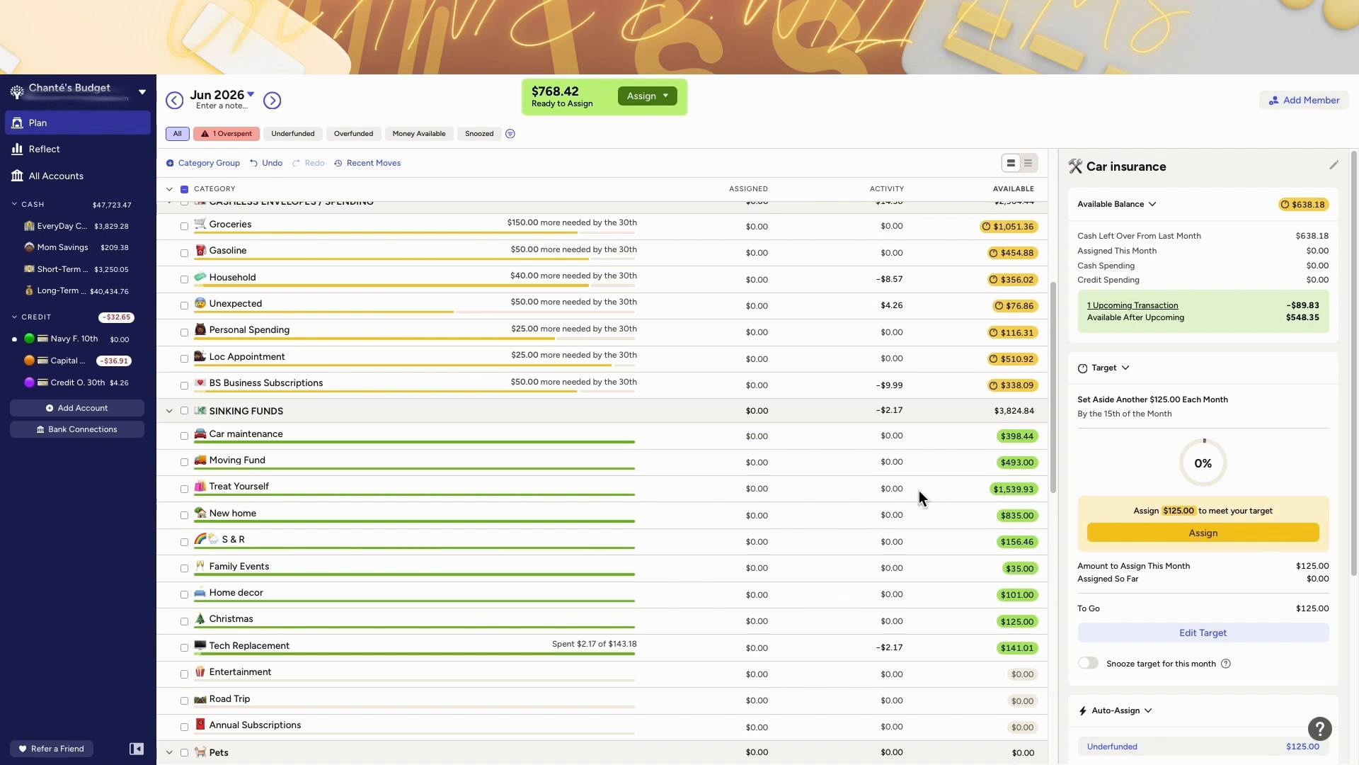
Step: Scroll the June category list and step between May, June and July 2026 to compare the plan
{"action": "scroll", "coordinate": [920, 488], "scroll_direction": "up", "scroll_amount": 1}
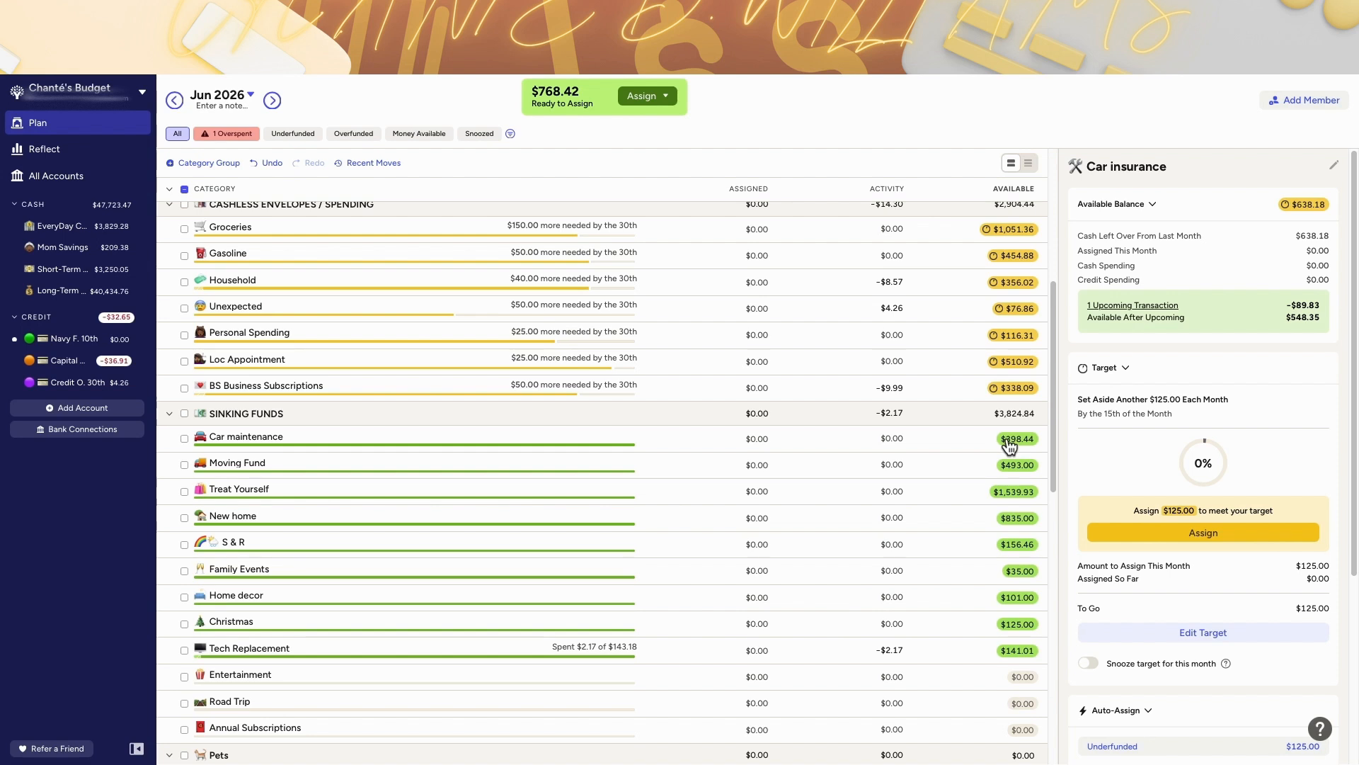
{"action": "scroll", "coordinate": [1006, 439], "scroll_direction": "down", "scroll_amount": 10}
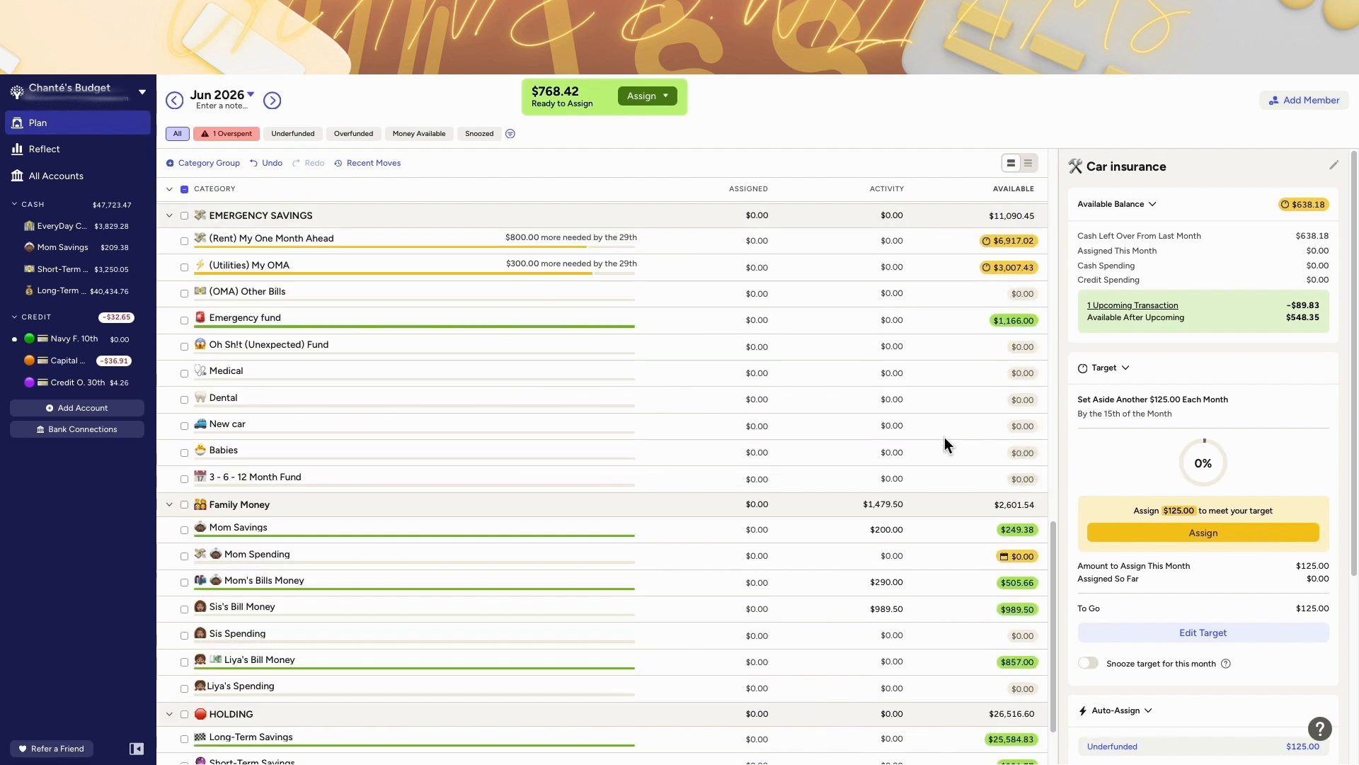
{"action": "scroll", "coordinate": [924, 445], "scroll_direction": "up", "scroll_amount": 8}
{"action": "scroll", "coordinate": [923, 456], "scroll_direction": "up", "scroll_amount": 7}
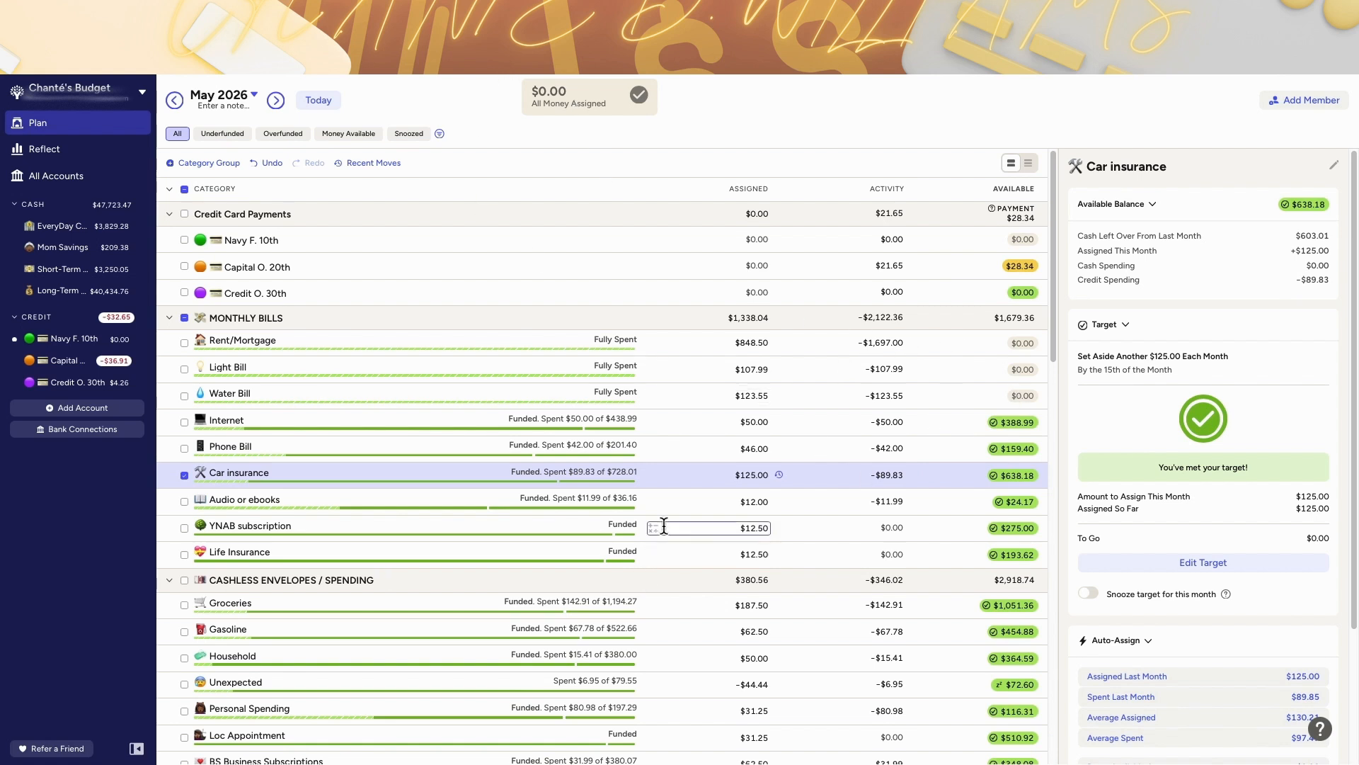
{"action": "left_click", "coordinate": [275, 102]}
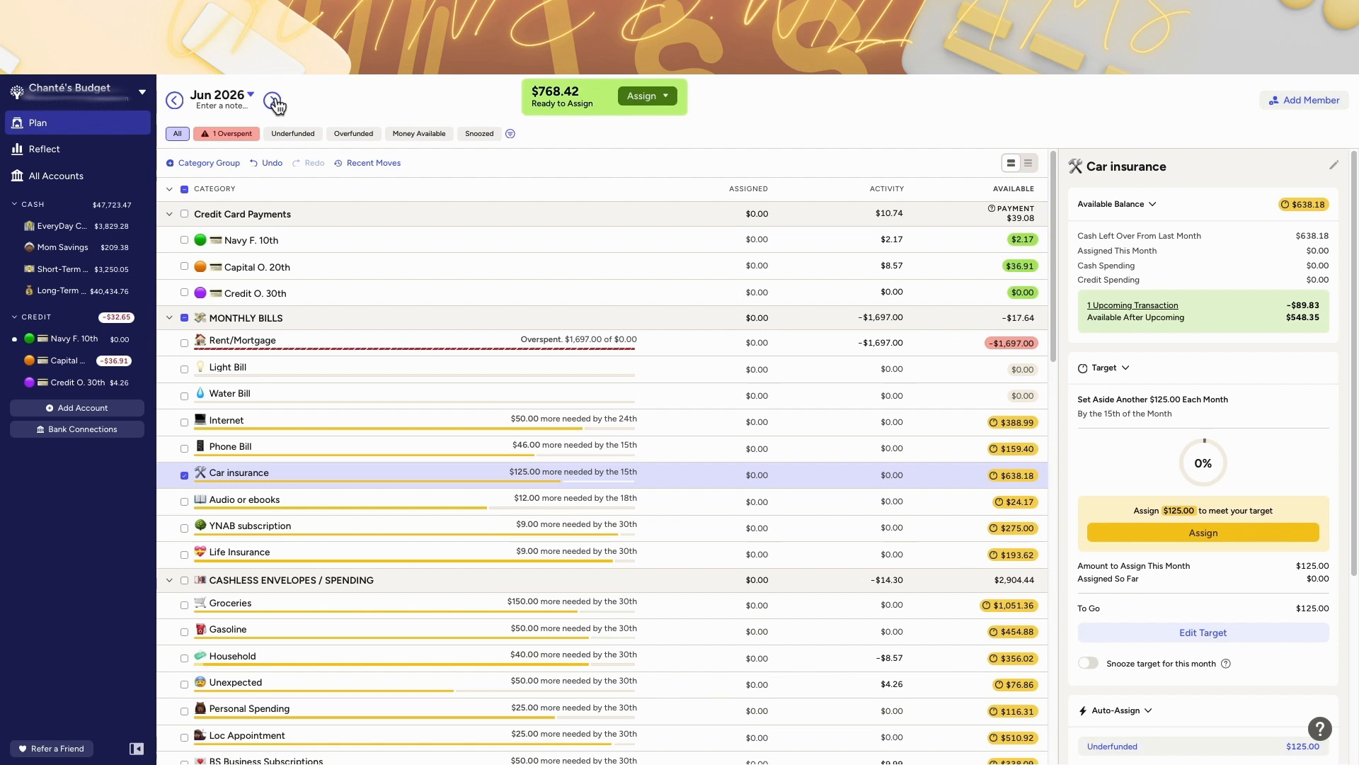
{"action": "left_click", "coordinate": [273, 102]}
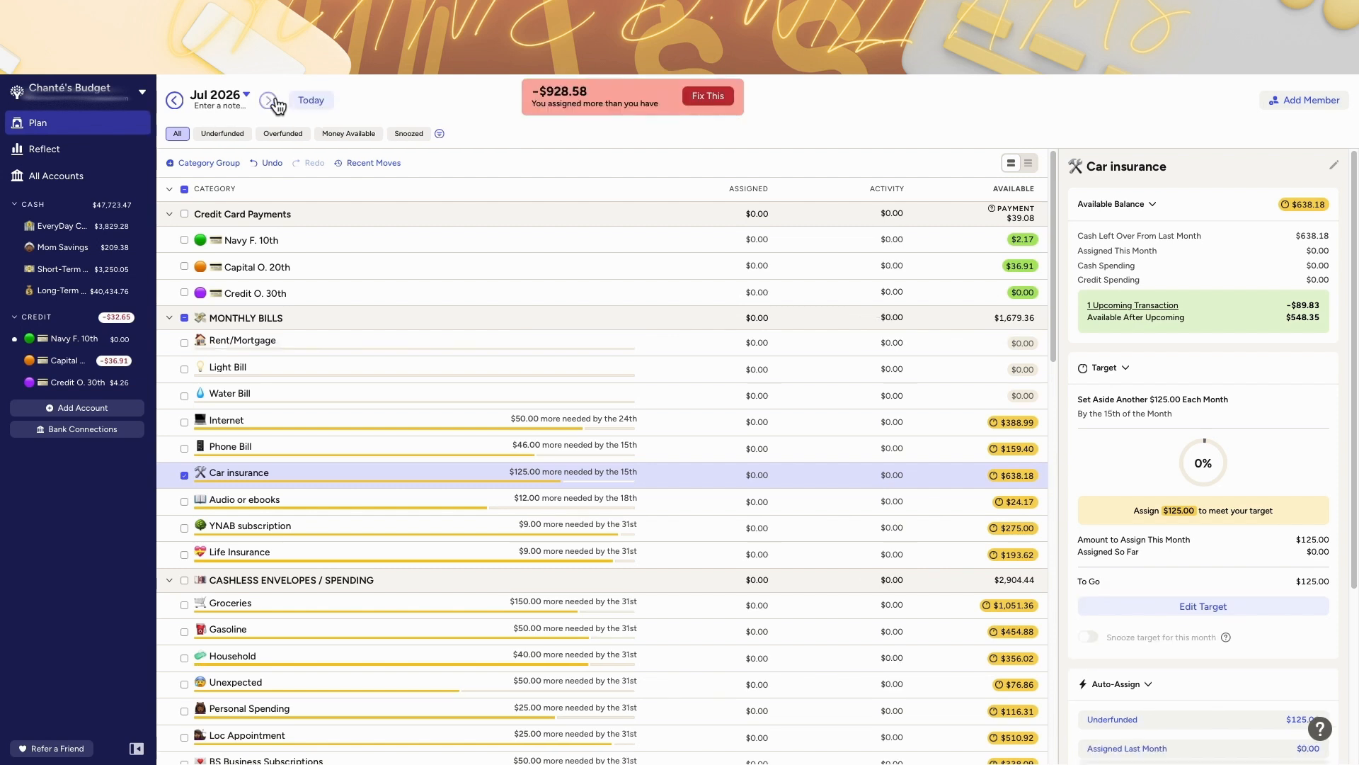
{"action": "left_click", "coordinate": [173, 102]}
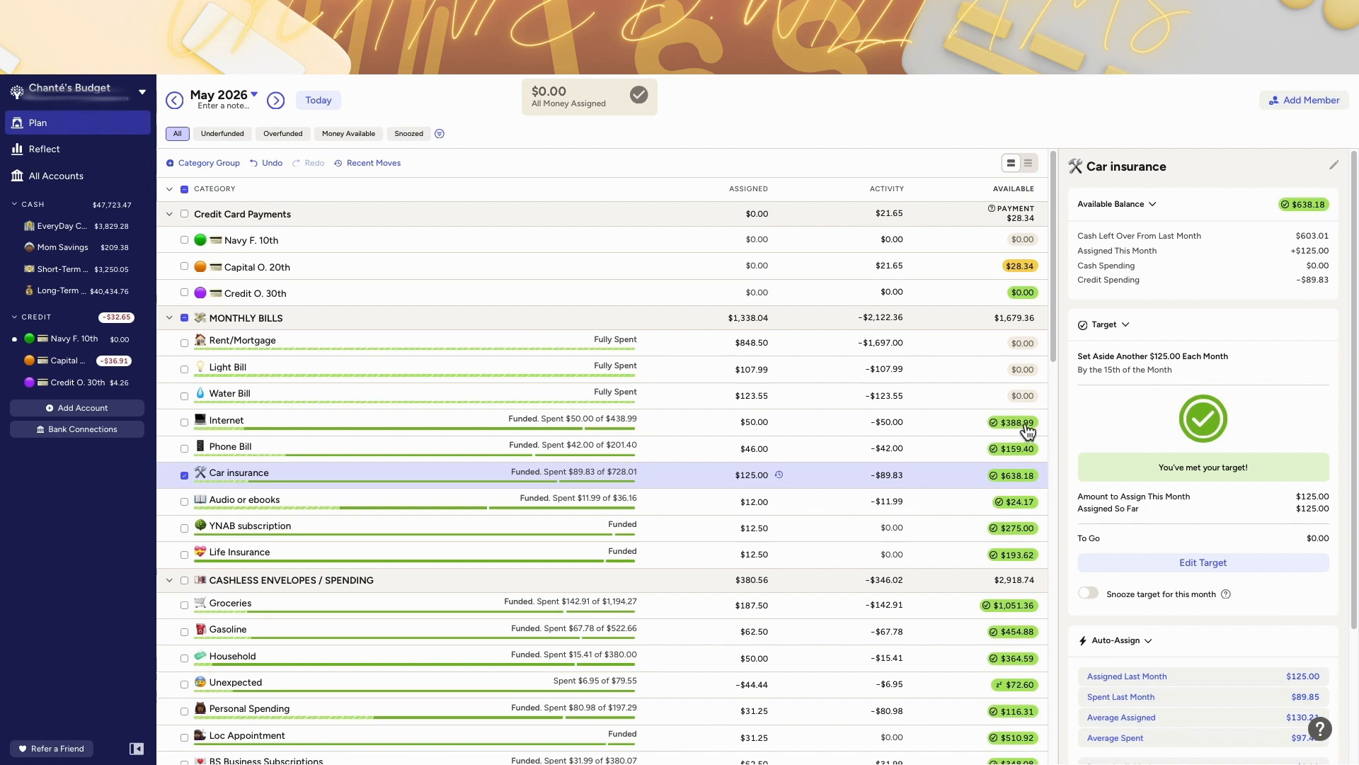
{"action": "mouse_move", "coordinate": [1028, 431]}
{"action": "left_click", "coordinate": [1023, 425]}
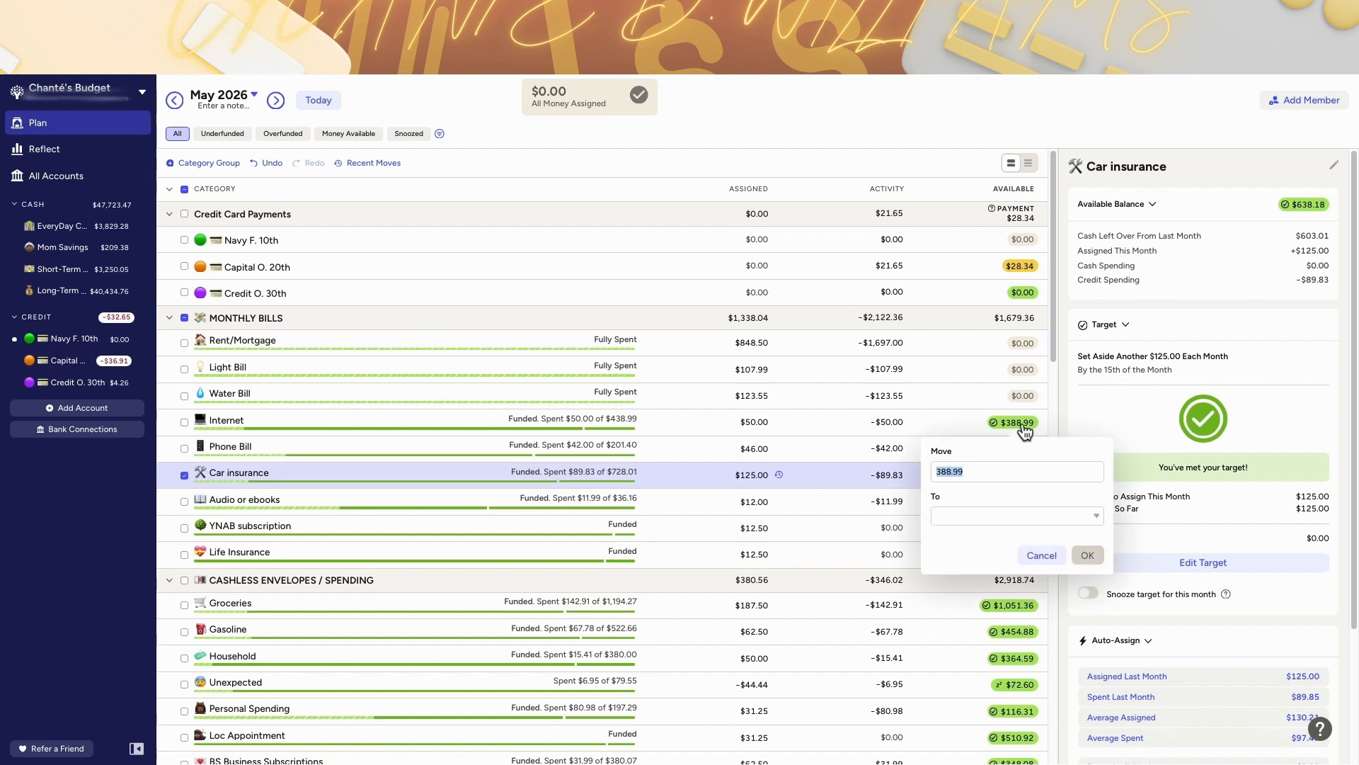
{"action": "left_click", "coordinate": [956, 521]}
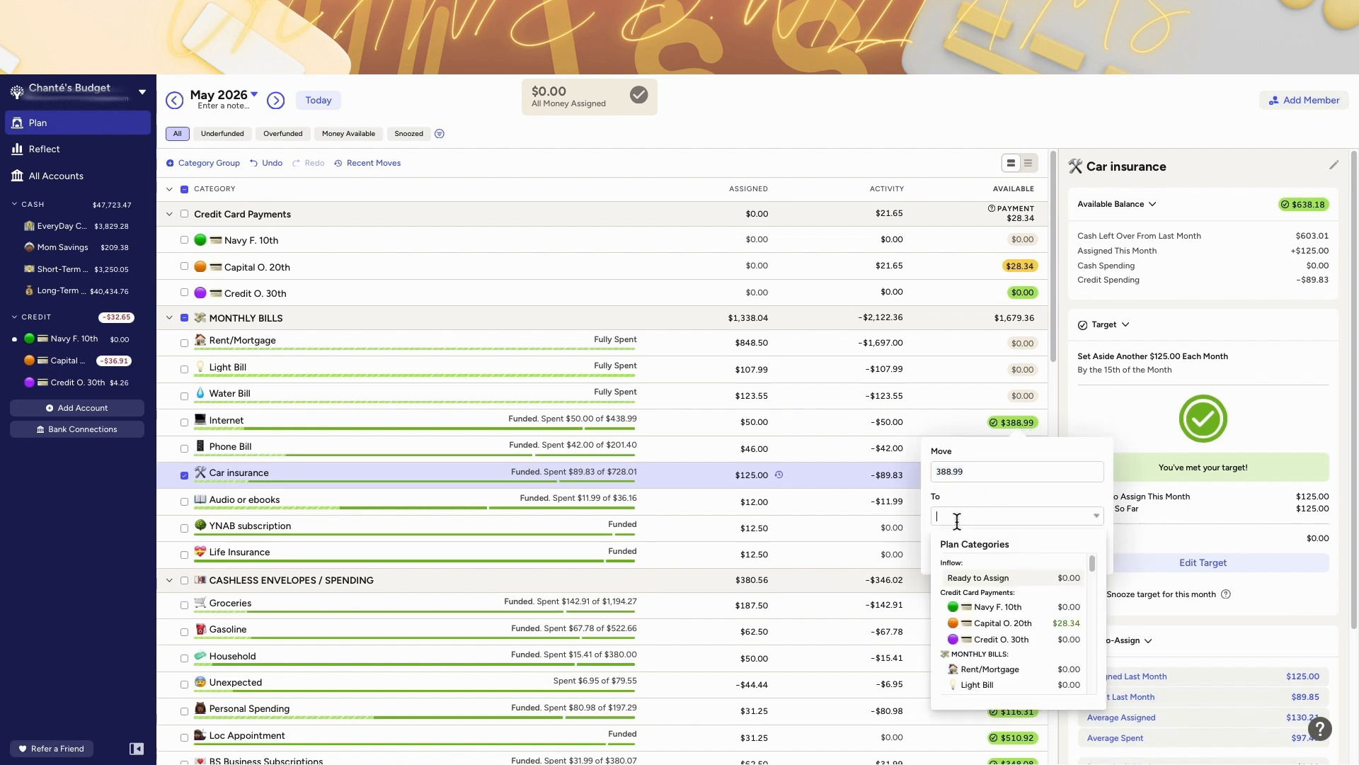
{"action": "left_click", "coordinate": [778, 136]}
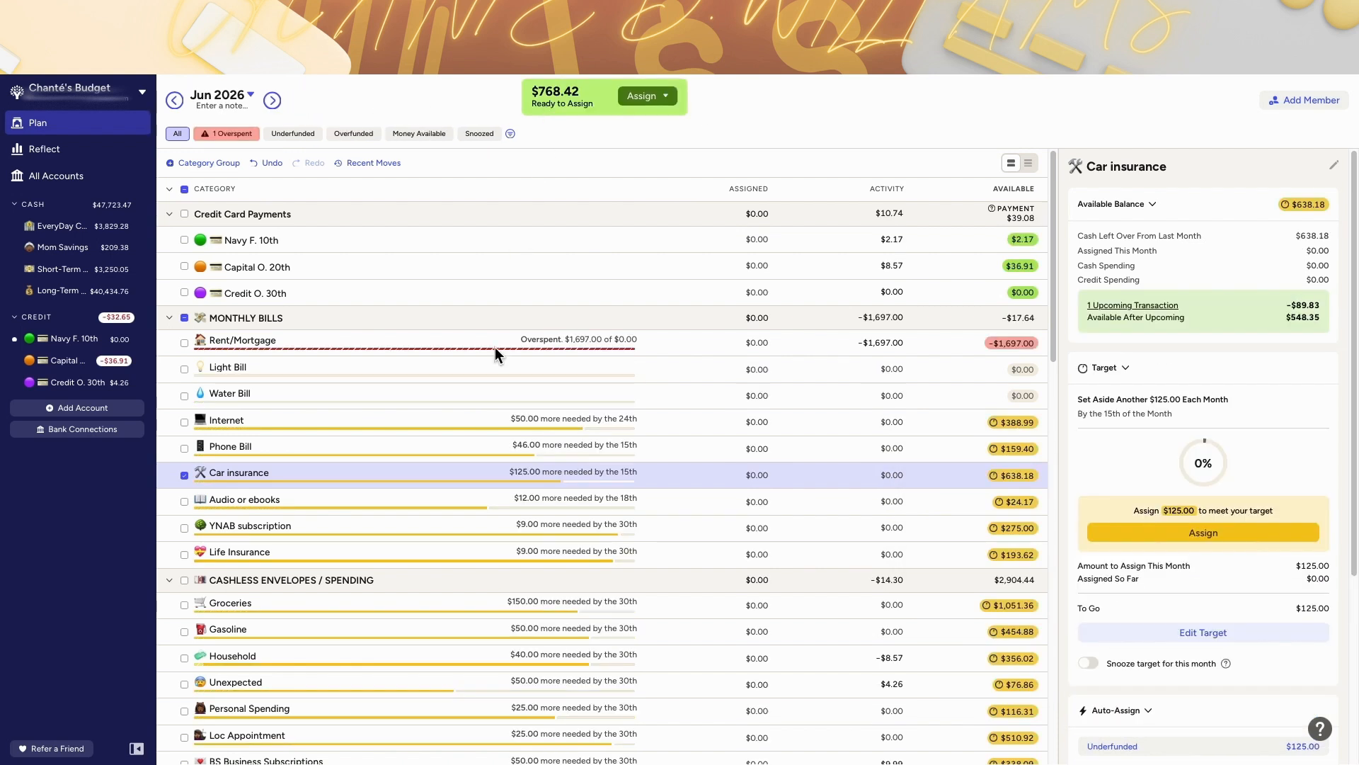
Step: Add a new category named Paycheck Holding with a bank emoji to the HOLDING group in June
{"action": "scroll", "coordinate": [495, 347], "scroll_direction": "down", "scroll_amount": 10}
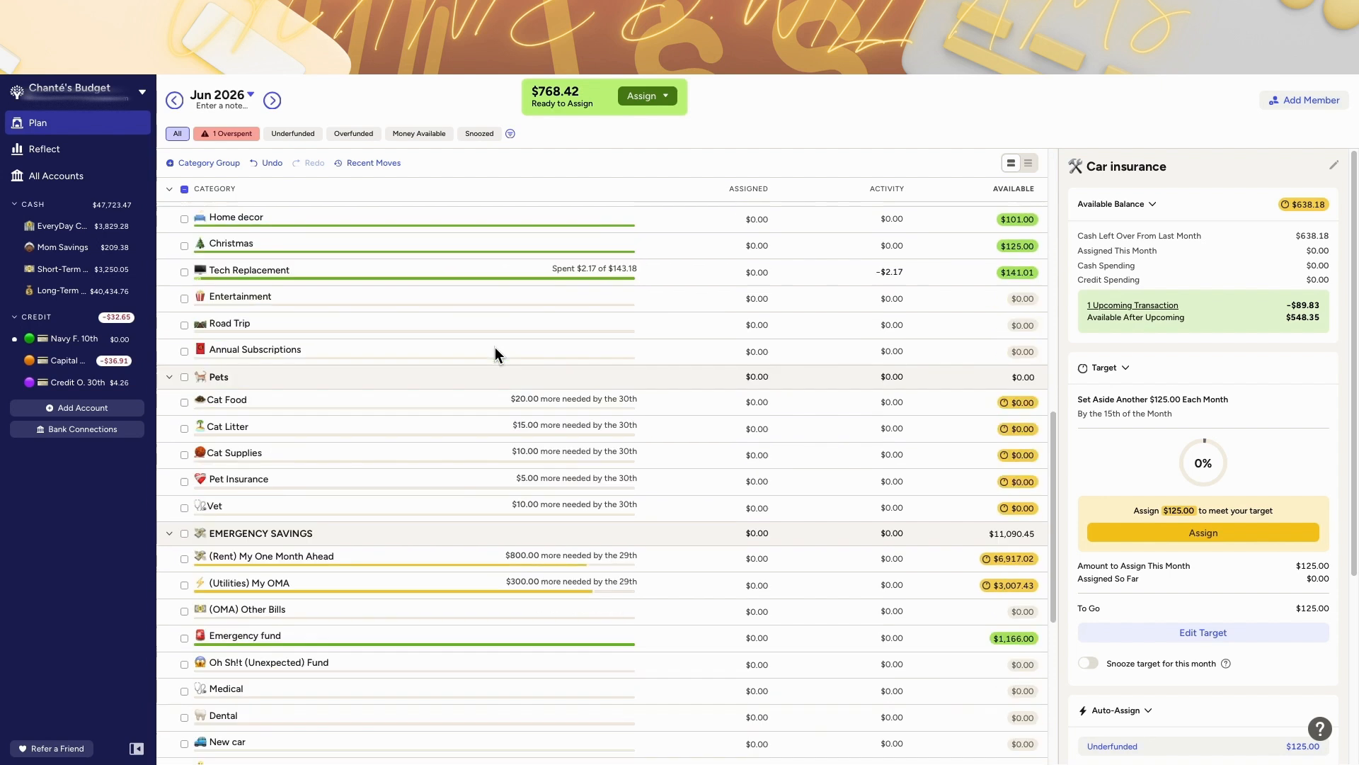
{"action": "scroll", "coordinate": [494, 347], "scroll_direction": "down", "scroll_amount": 2}
{"action": "scroll", "coordinate": [447, 501], "scroll_direction": "down", "scroll_amount": 2}
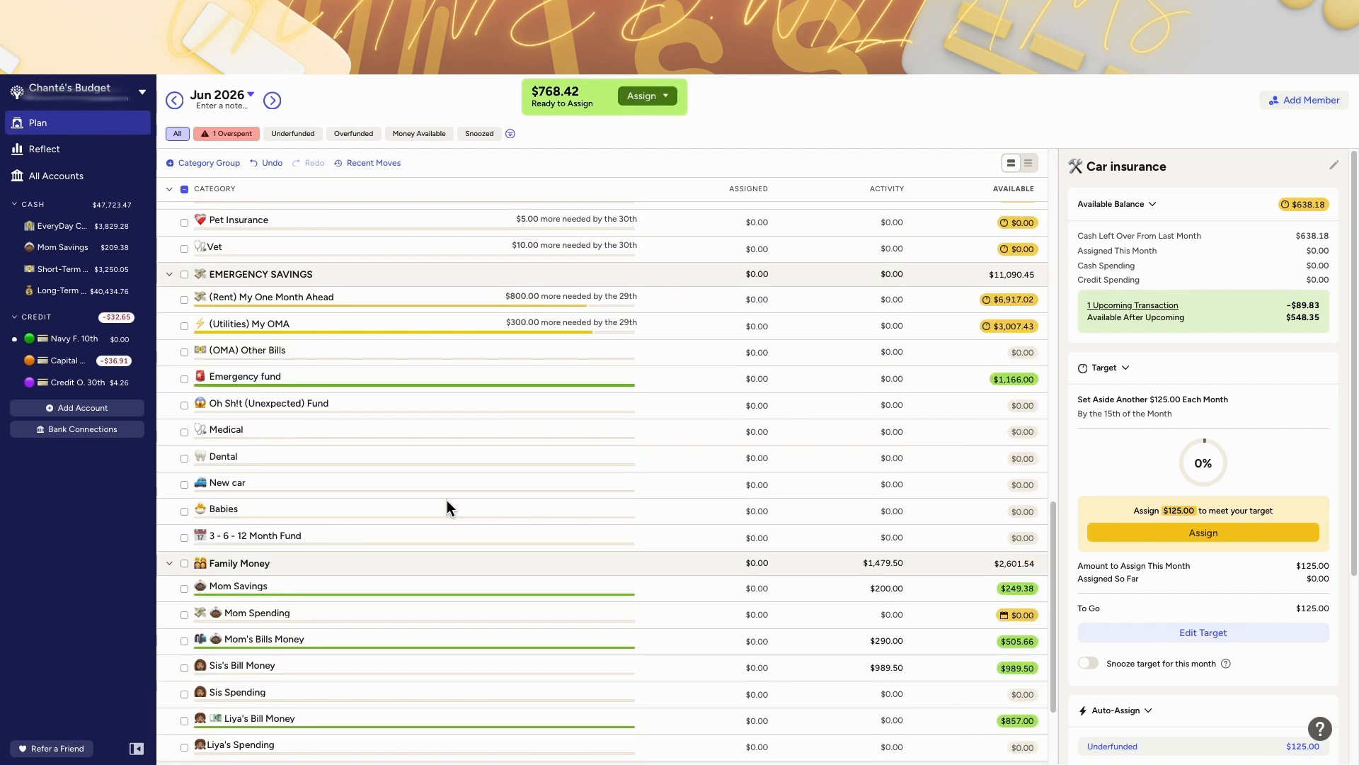
{"action": "scroll", "coordinate": [447, 499], "scroll_direction": "down", "scroll_amount": 2}
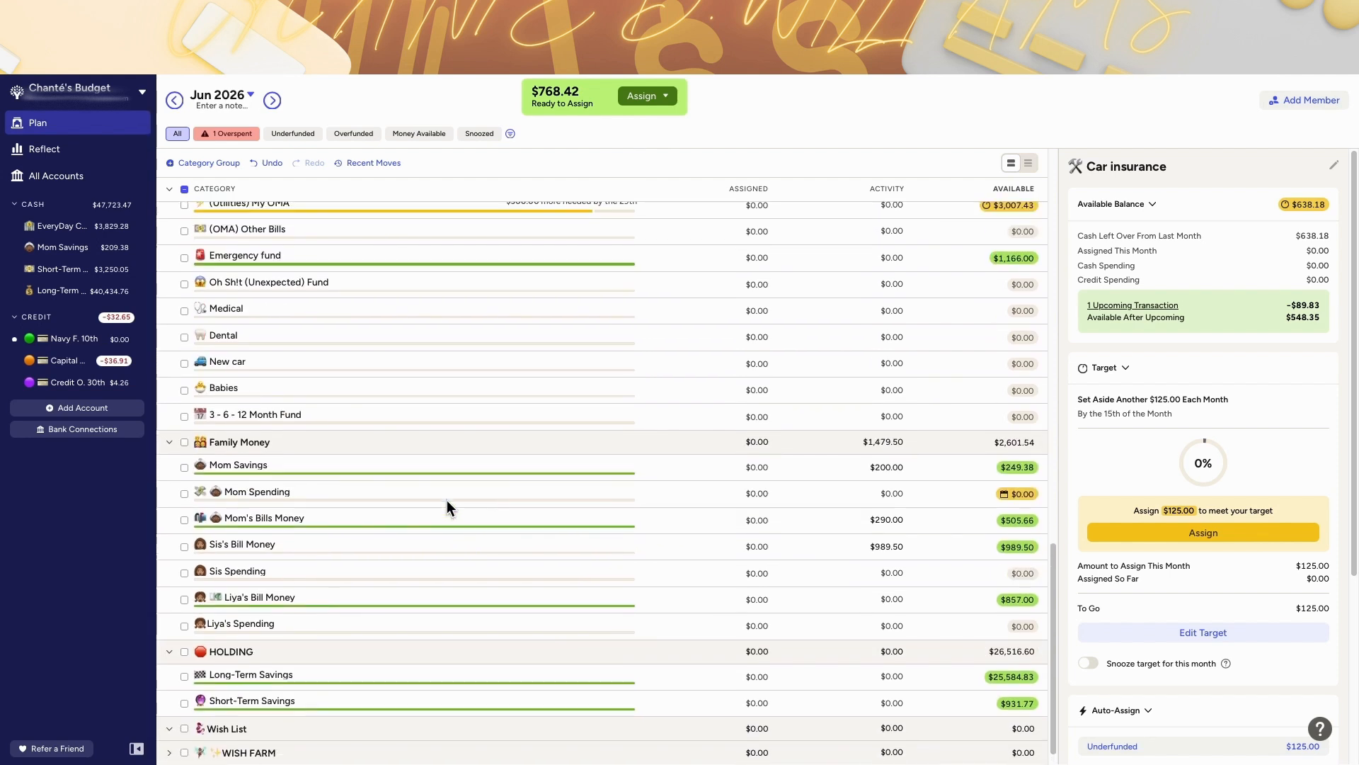
{"action": "scroll", "coordinate": [447, 500], "scroll_direction": "up", "scroll_amount": 5}
{"action": "scroll", "coordinate": [447, 500], "scroll_direction": "up", "scroll_amount": 1}
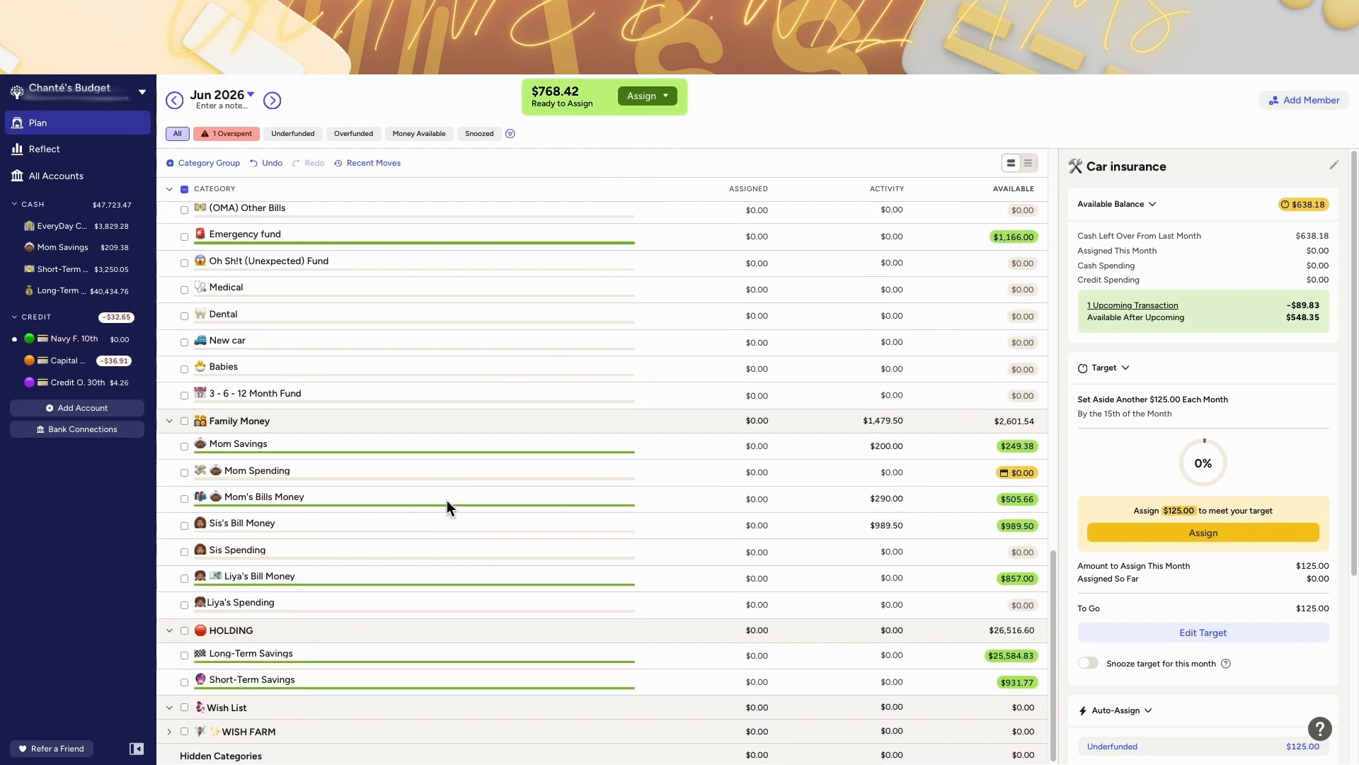
{"action": "scroll", "coordinate": [324, 266], "scroll_direction": "up", "scroll_amount": 3}
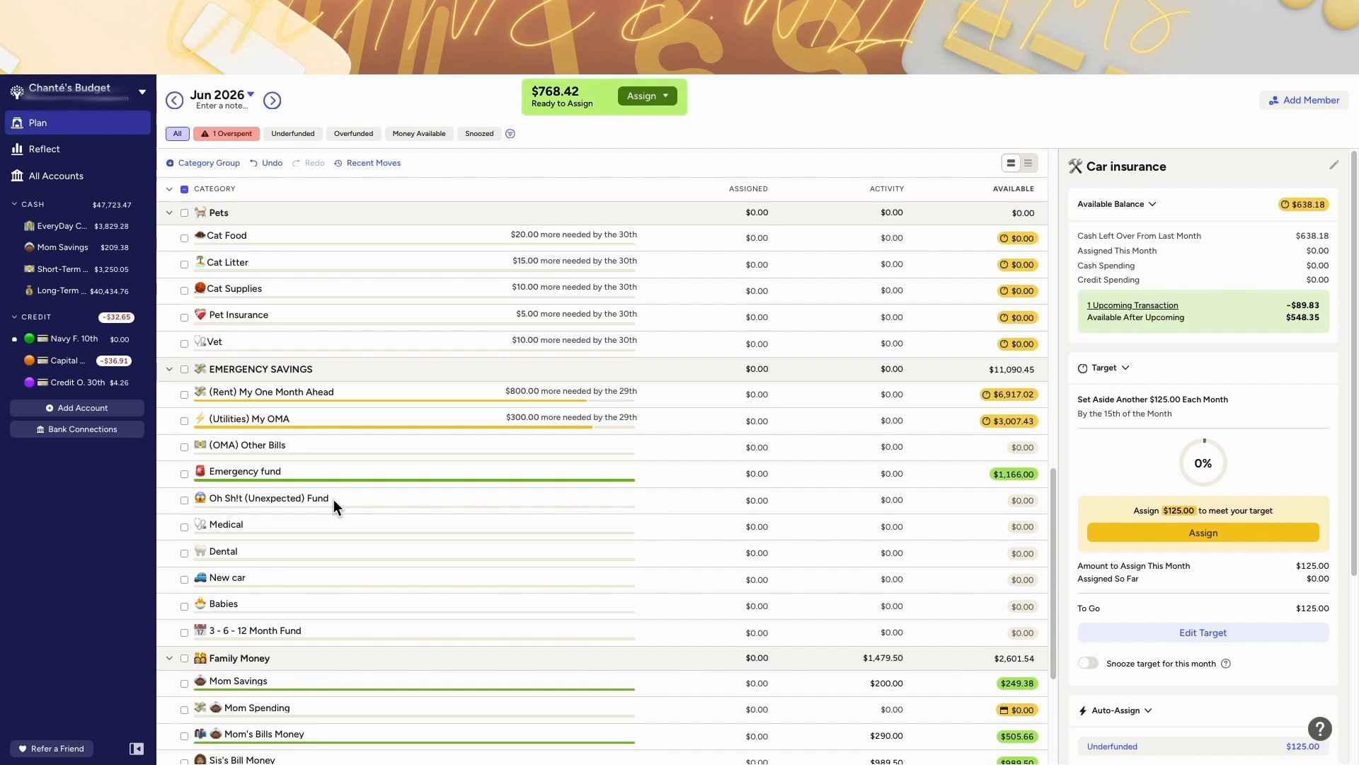
{"action": "scroll", "coordinate": [334, 499], "scroll_direction": "down", "scroll_amount": 3}
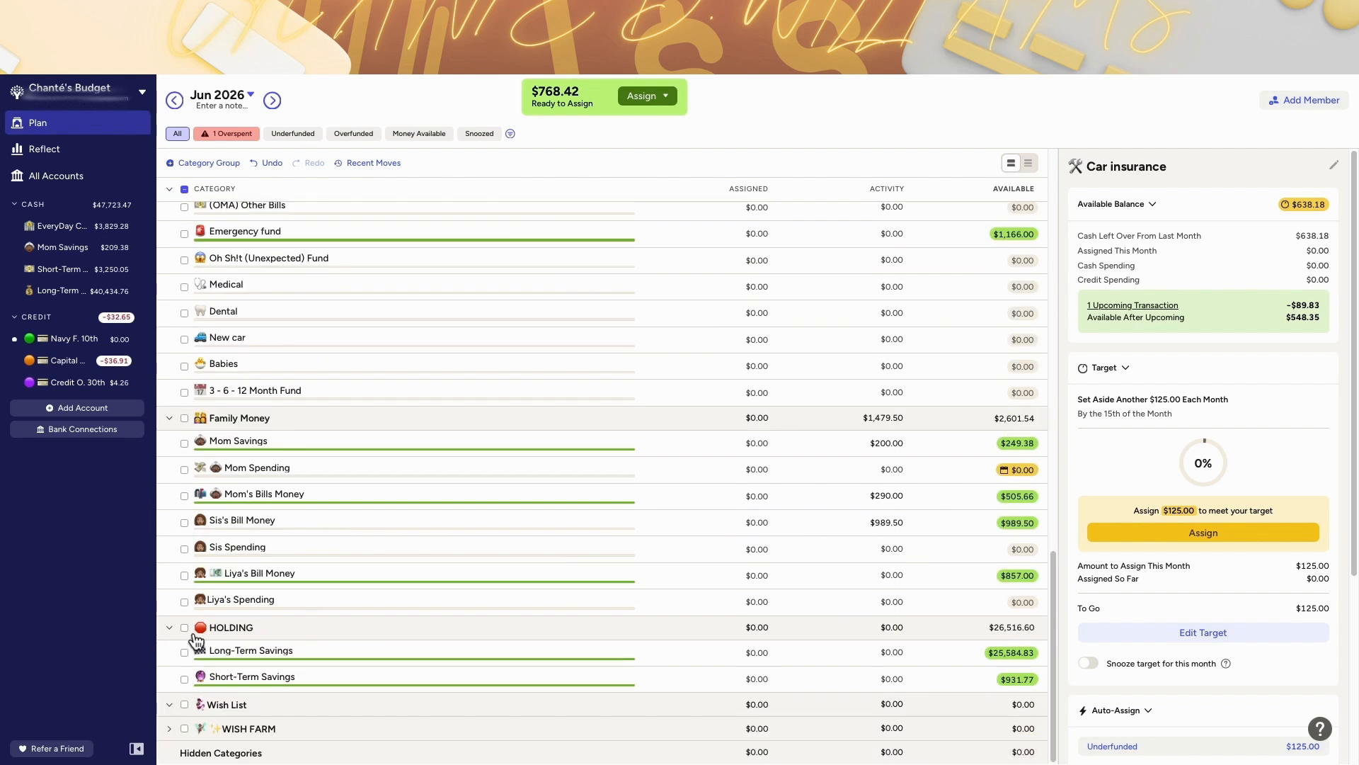
{"action": "left_click", "coordinate": [264, 628]}
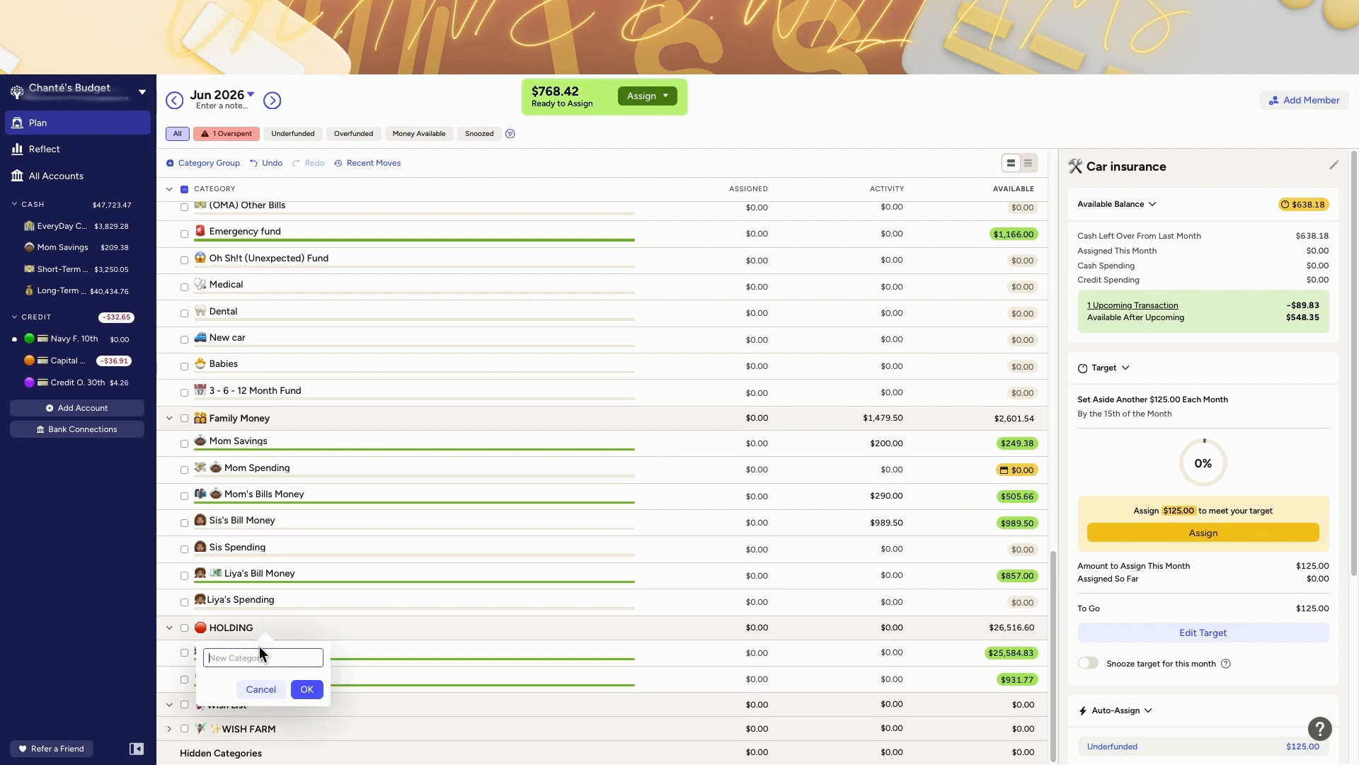
{"action": "type", "text": "Paycheck Holding"}
{"action": "key", "text": "ctrl+super+space"}
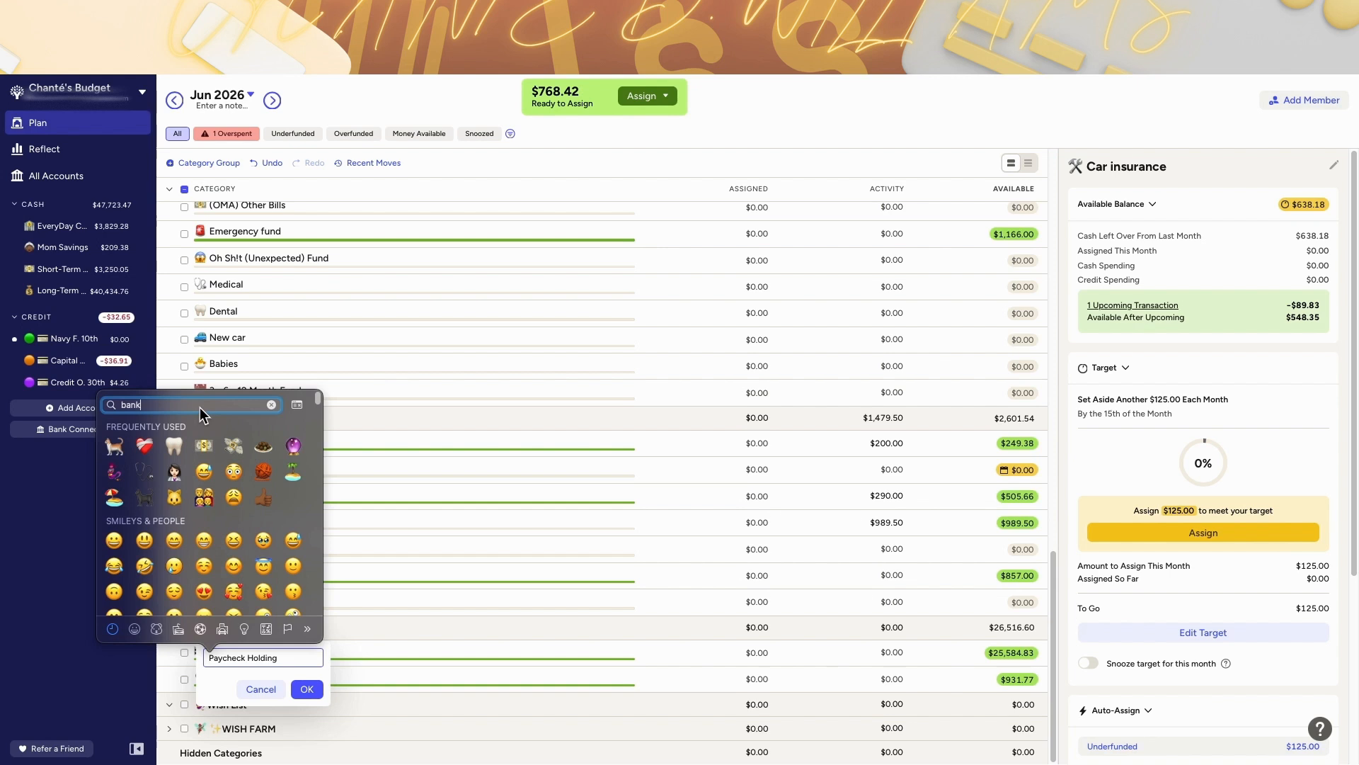
{"action": "key", "text": "Return"}
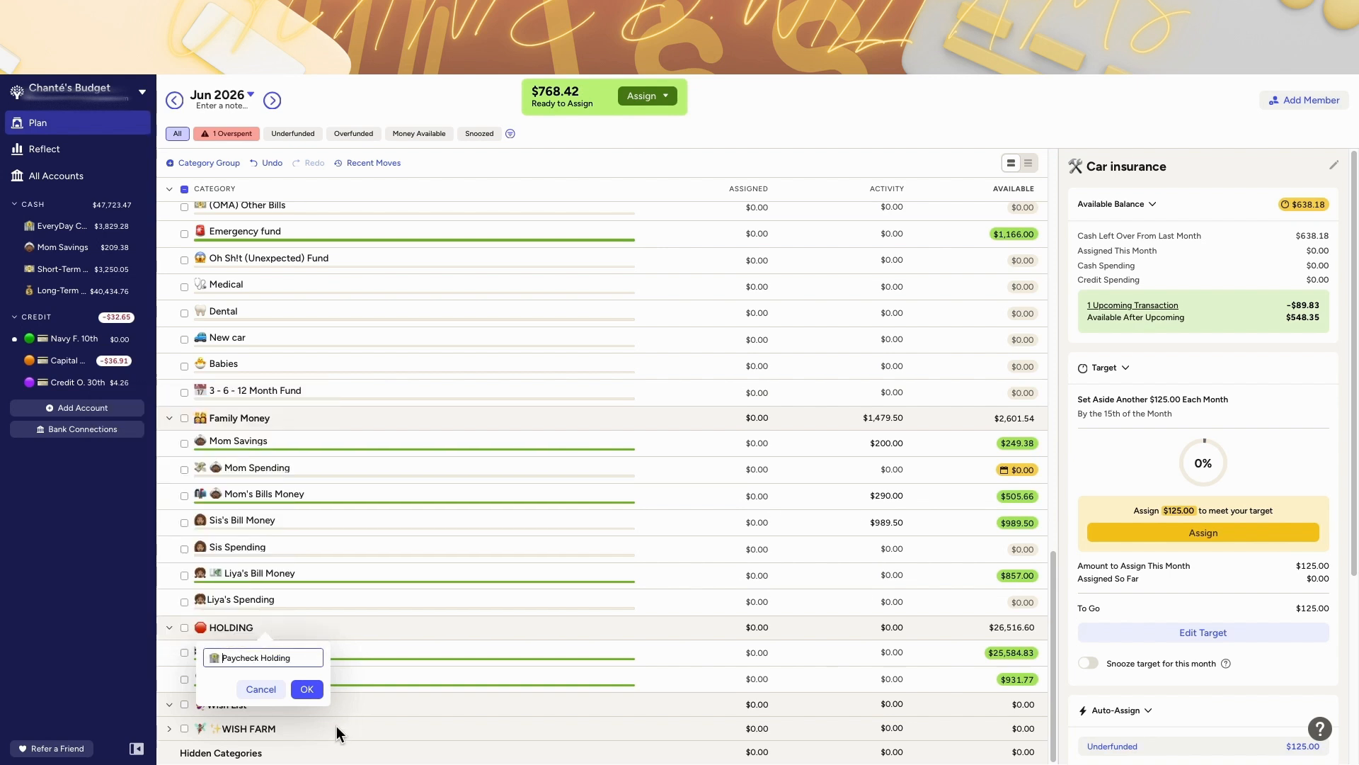
{"action": "left_click", "coordinate": [305, 690]}
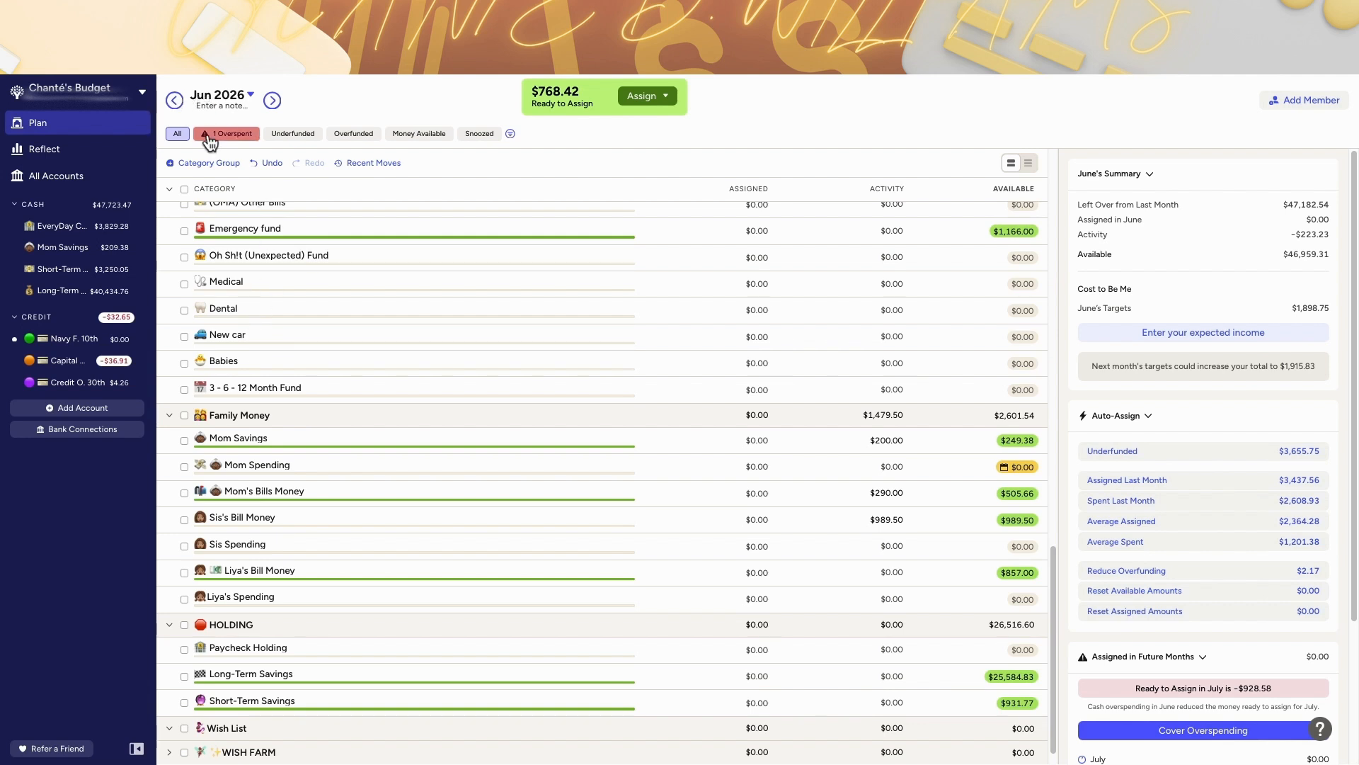
Step: Assign $768.42 to the Paycheck Holding category for June 2026
{"action": "left_click", "coordinate": [645, 98]}
{"action": "left_click", "coordinate": [647, 98]}
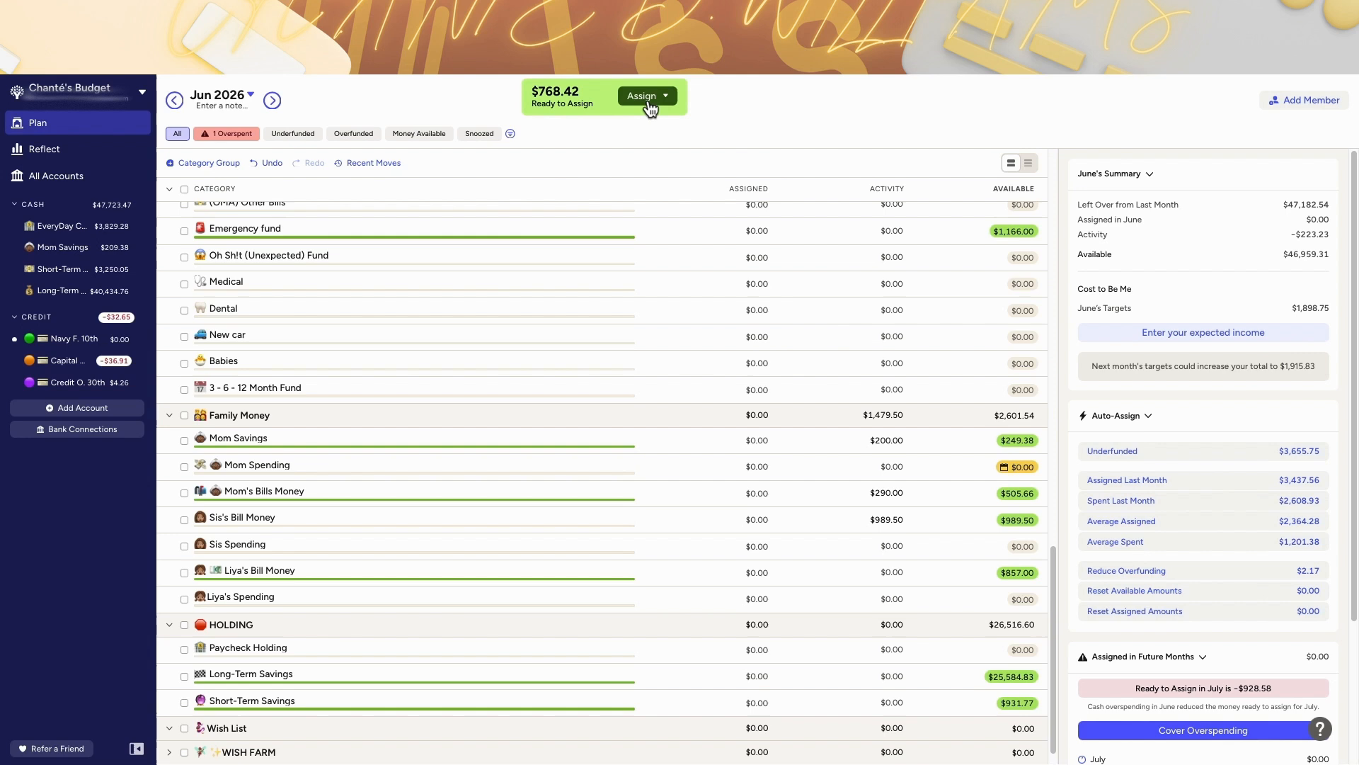
{"action": "left_click", "coordinate": [578, 101]}
{"action": "left_click", "coordinate": [1021, 650]}
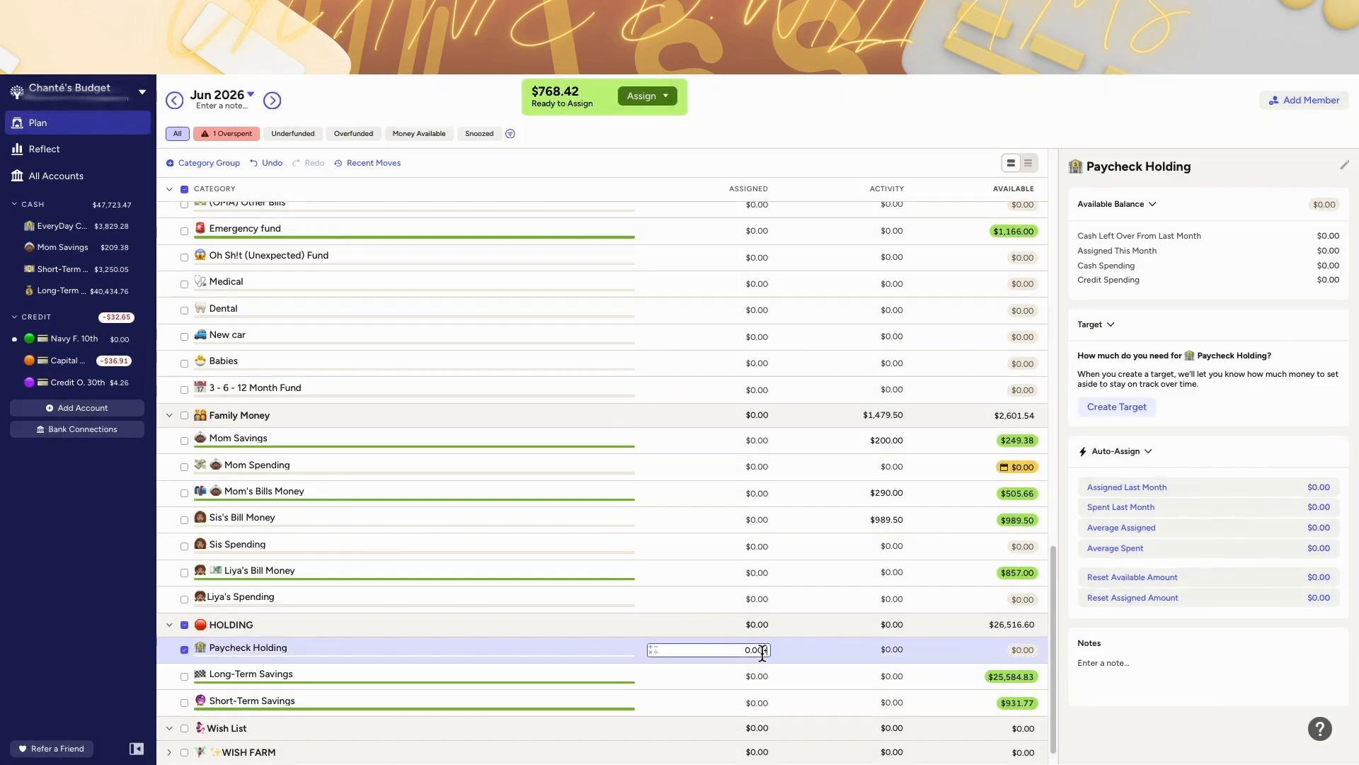
{"action": "type", "text": "+768.42"}
{"action": "key", "text": "Return"}
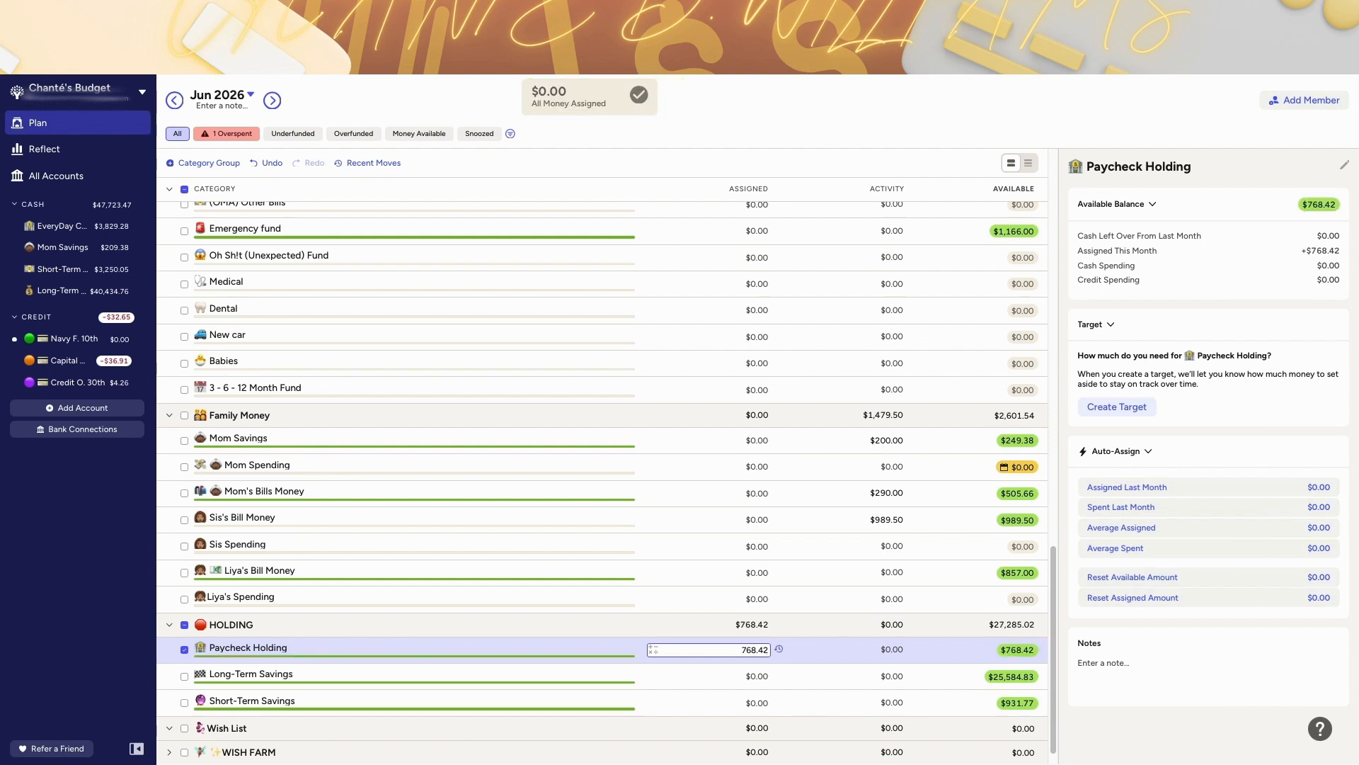
Step: In May 2026, move $388.99 from the Internet category back to Ready to Assign
{"action": "left_click", "coordinate": [169, 101]}
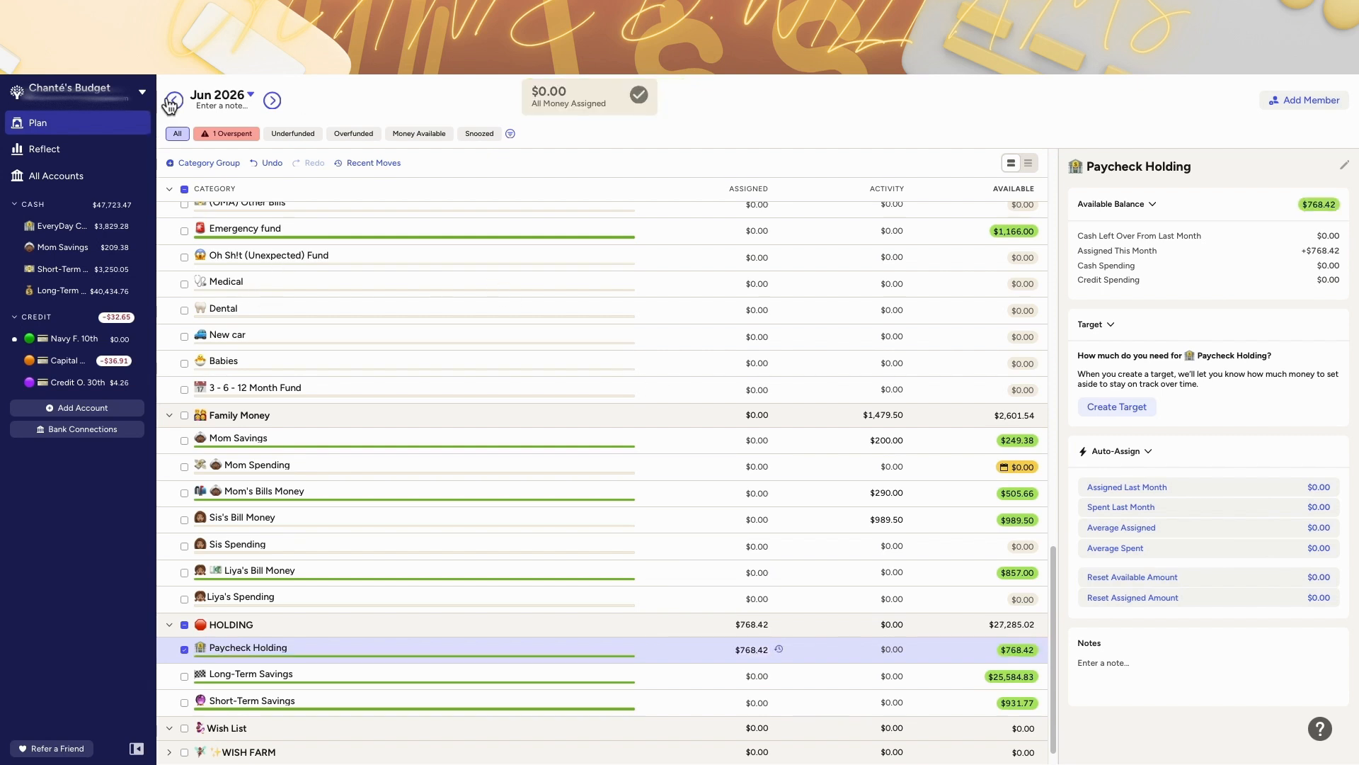
{"action": "left_click", "coordinate": [172, 101]}
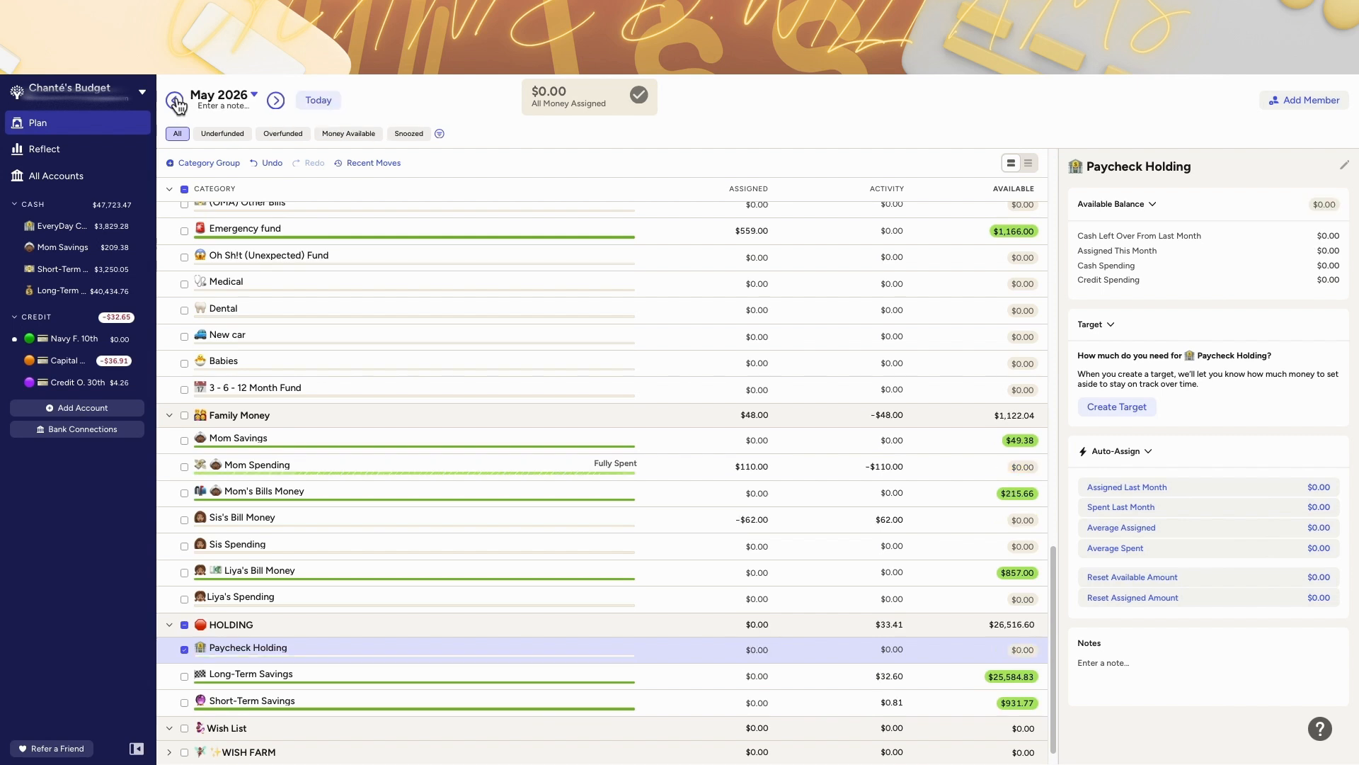
{"action": "scroll", "coordinate": [936, 279], "scroll_direction": "up", "scroll_amount": 13}
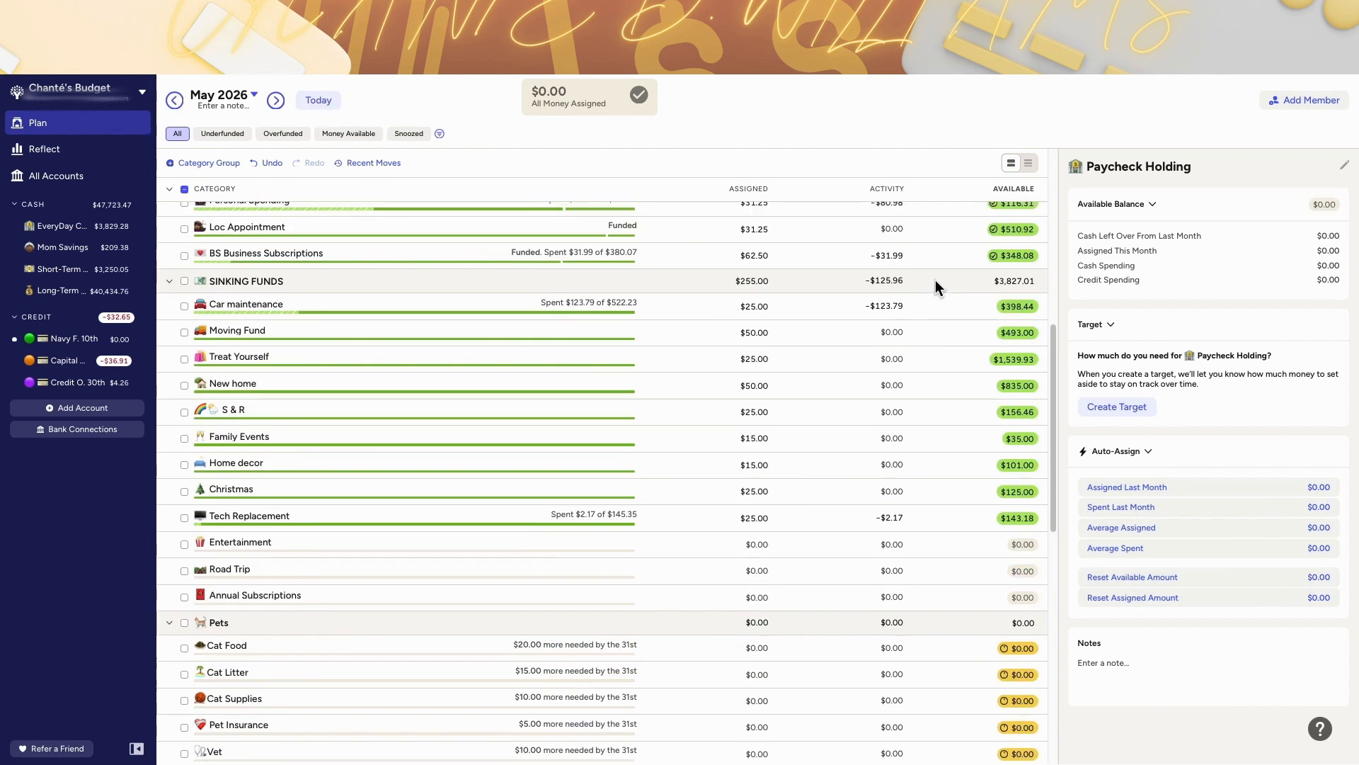
{"action": "scroll", "coordinate": [936, 281], "scroll_direction": "up", "scroll_amount": 3}
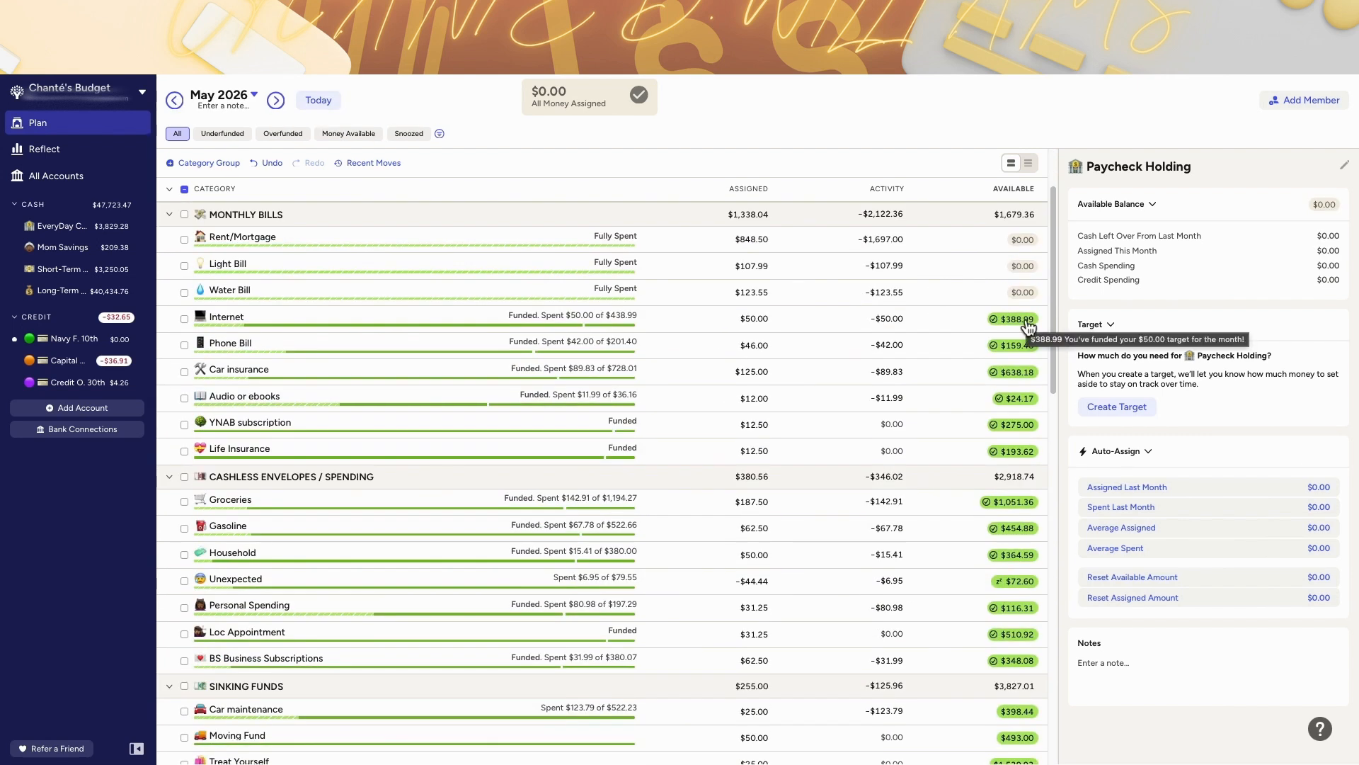
{"action": "left_click", "coordinate": [1026, 322]}
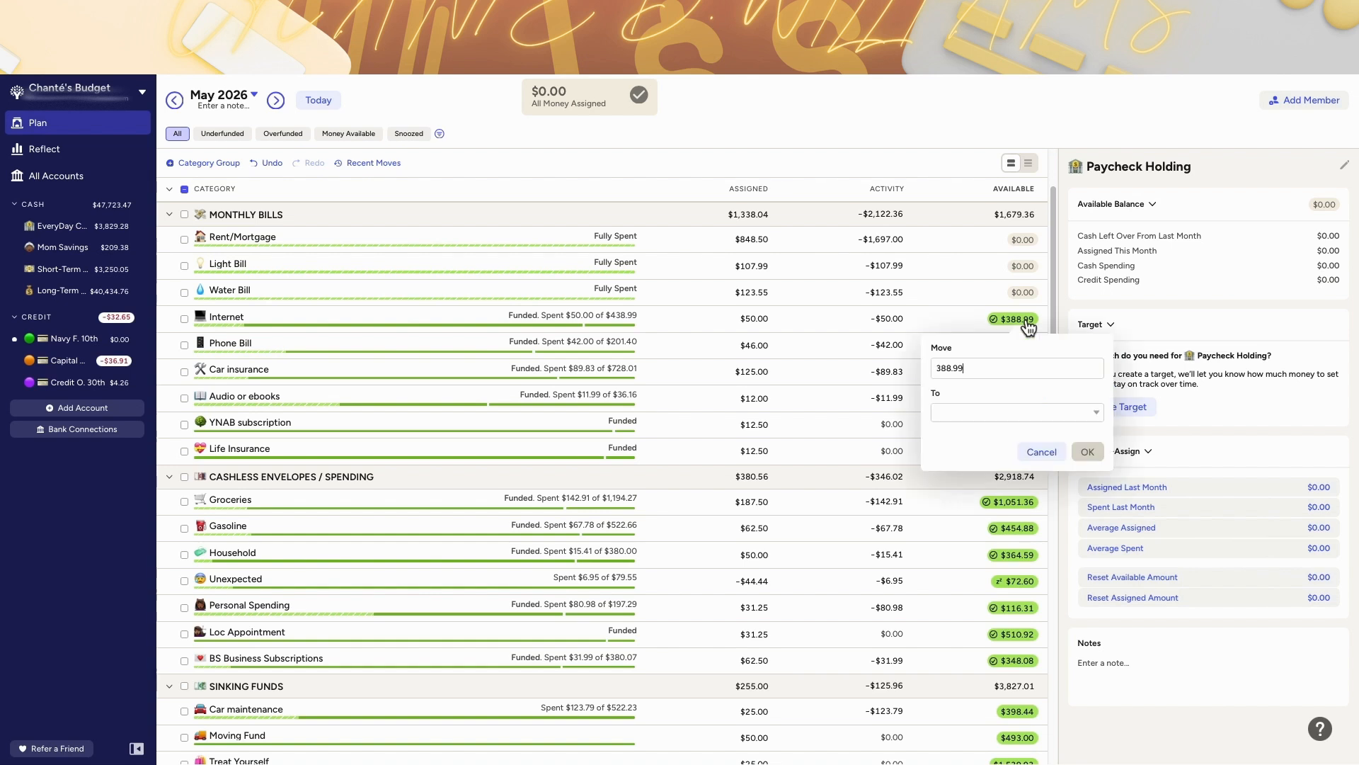
{"action": "left_click", "coordinate": [955, 412]}
{"action": "type", "text": "reaa"}
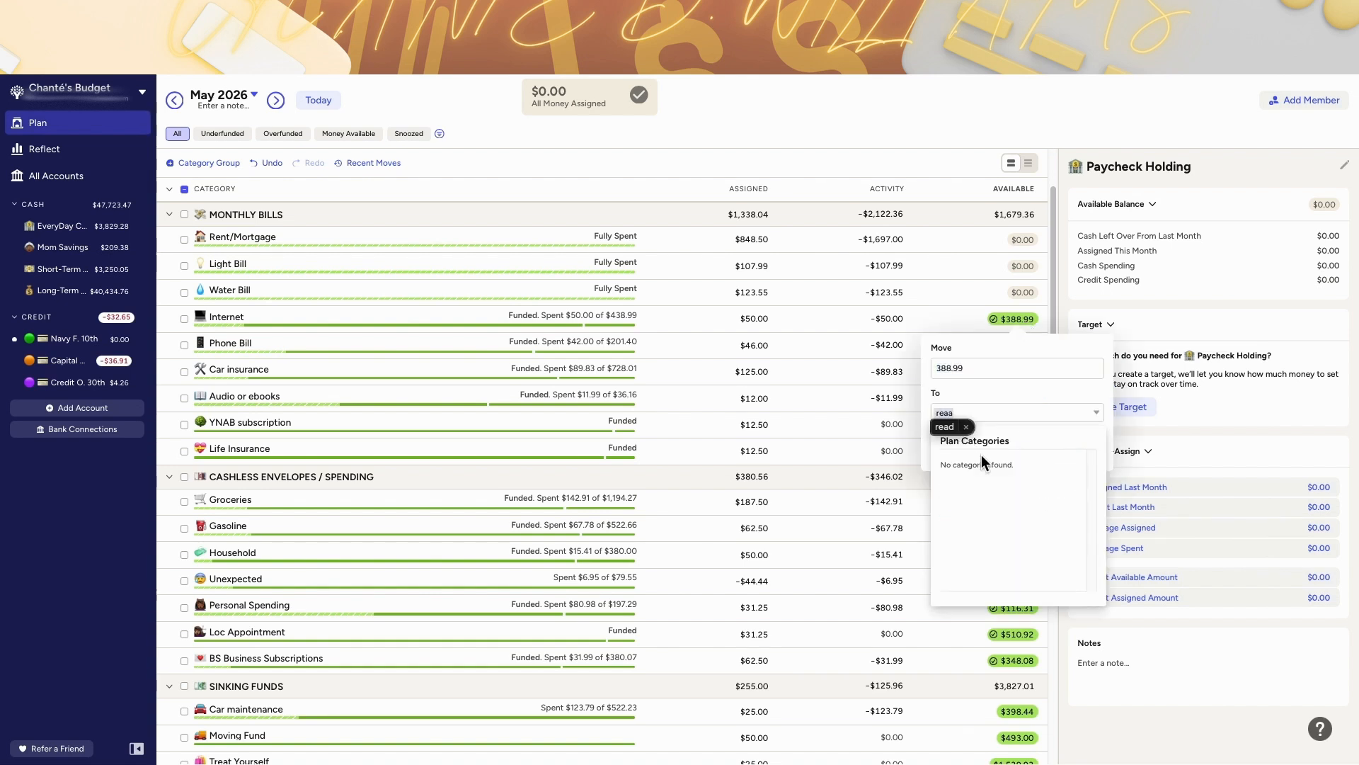
{"action": "key", "text": "BackSpace"}
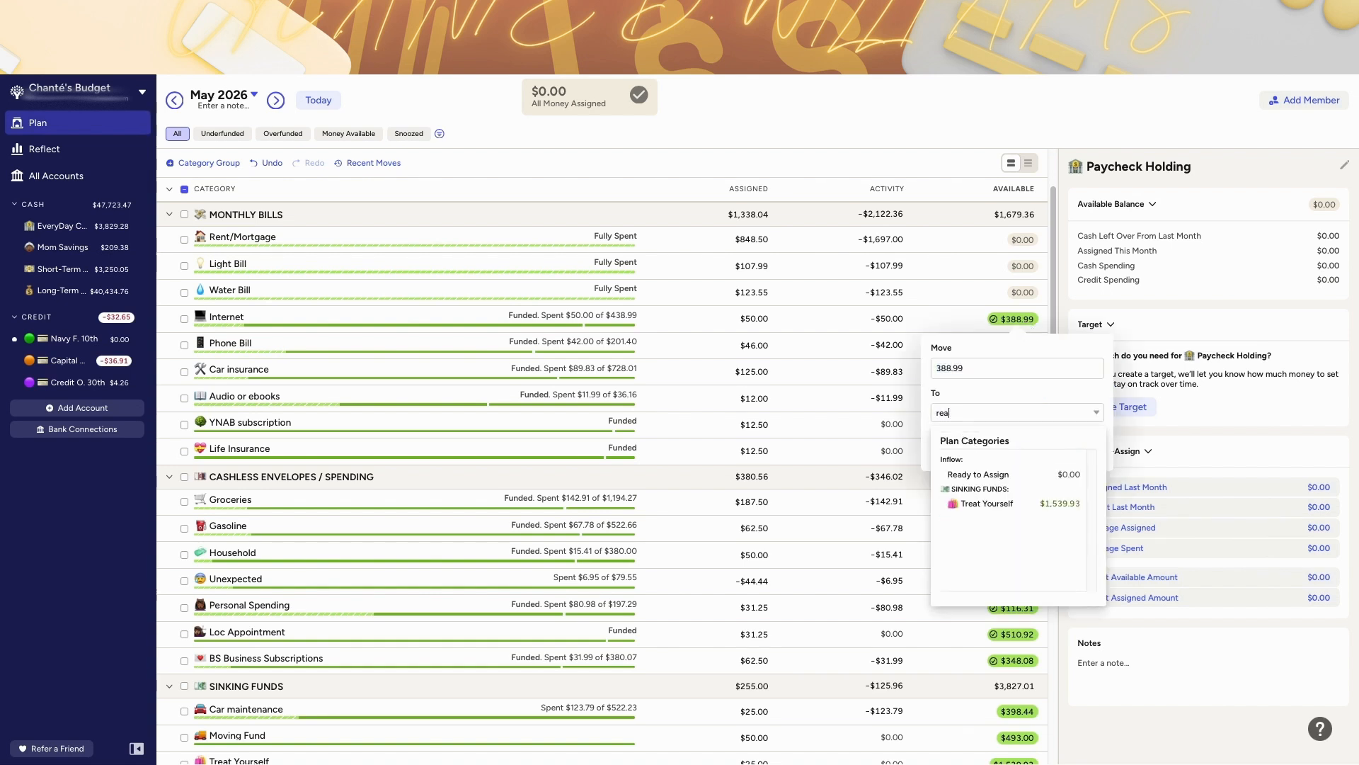
{"action": "left_click", "coordinate": [993, 476]}
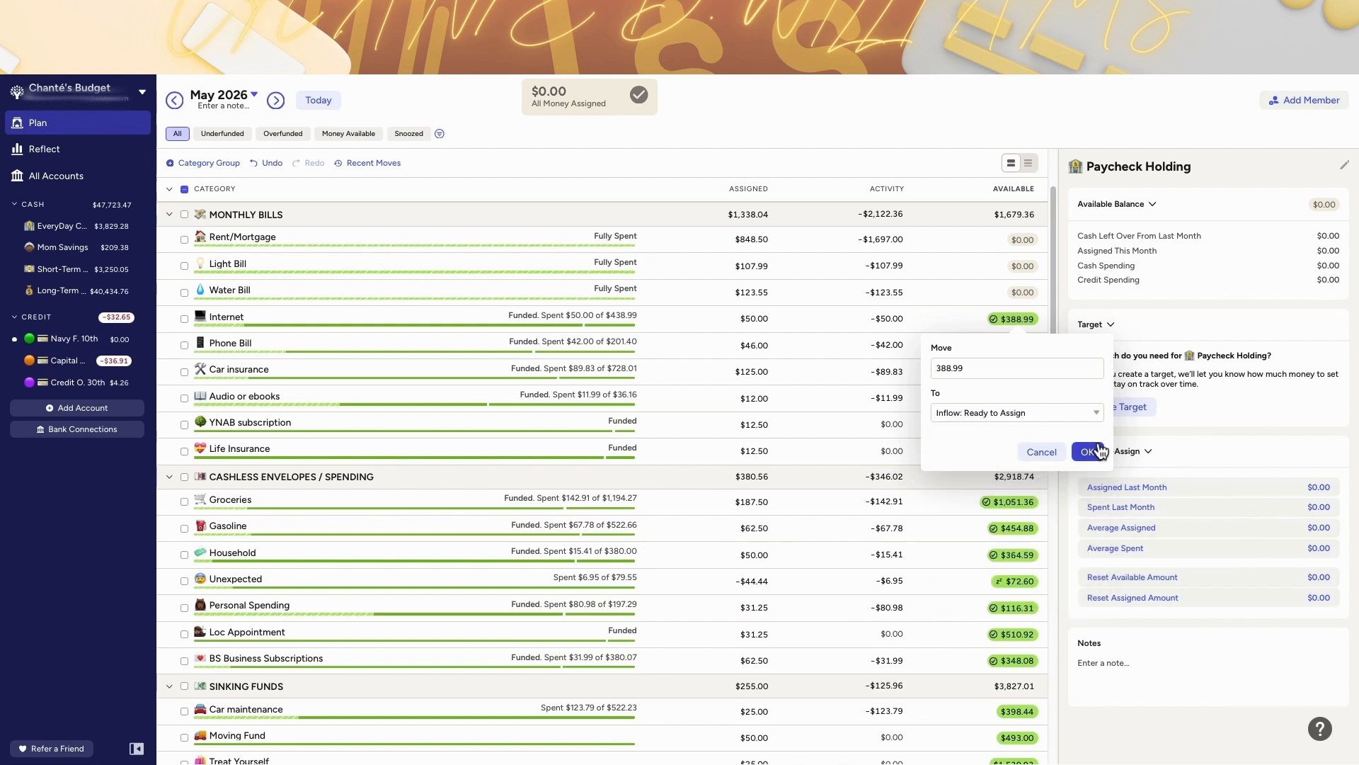
{"action": "left_click", "coordinate": [1101, 453]}
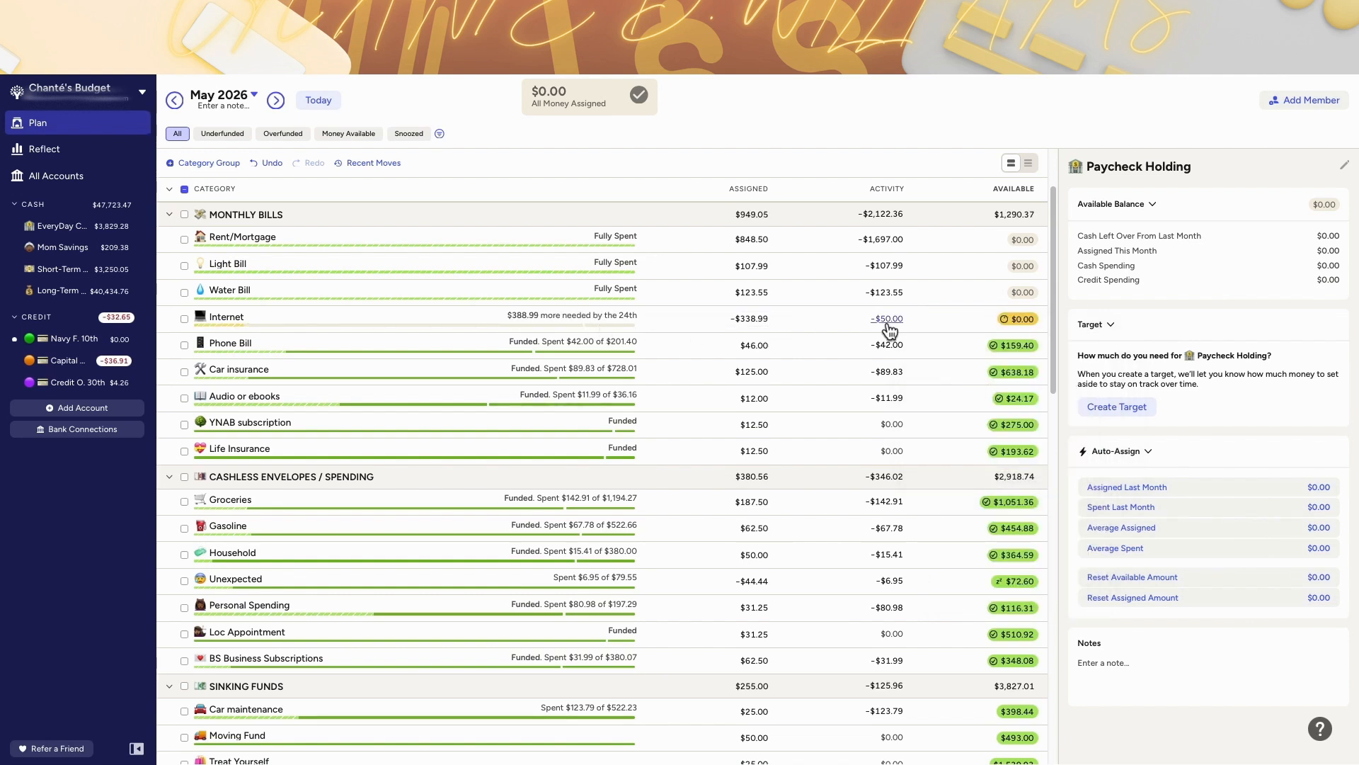
Step: Step through June and July 2026, then open and dismiss the cover-overspending option for June's Rent/Mortgage
{"action": "left_click", "coordinate": [275, 100]}
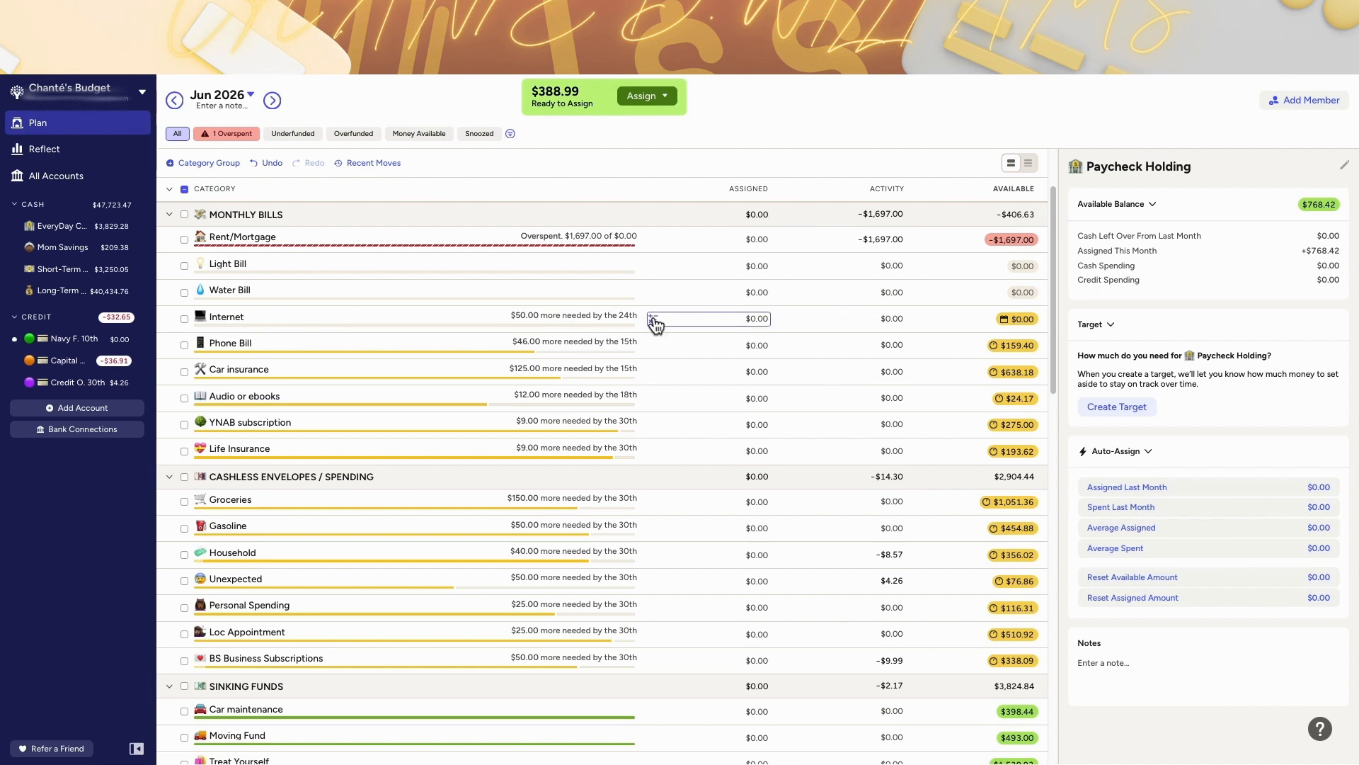
{"action": "left_click", "coordinate": [272, 100]}
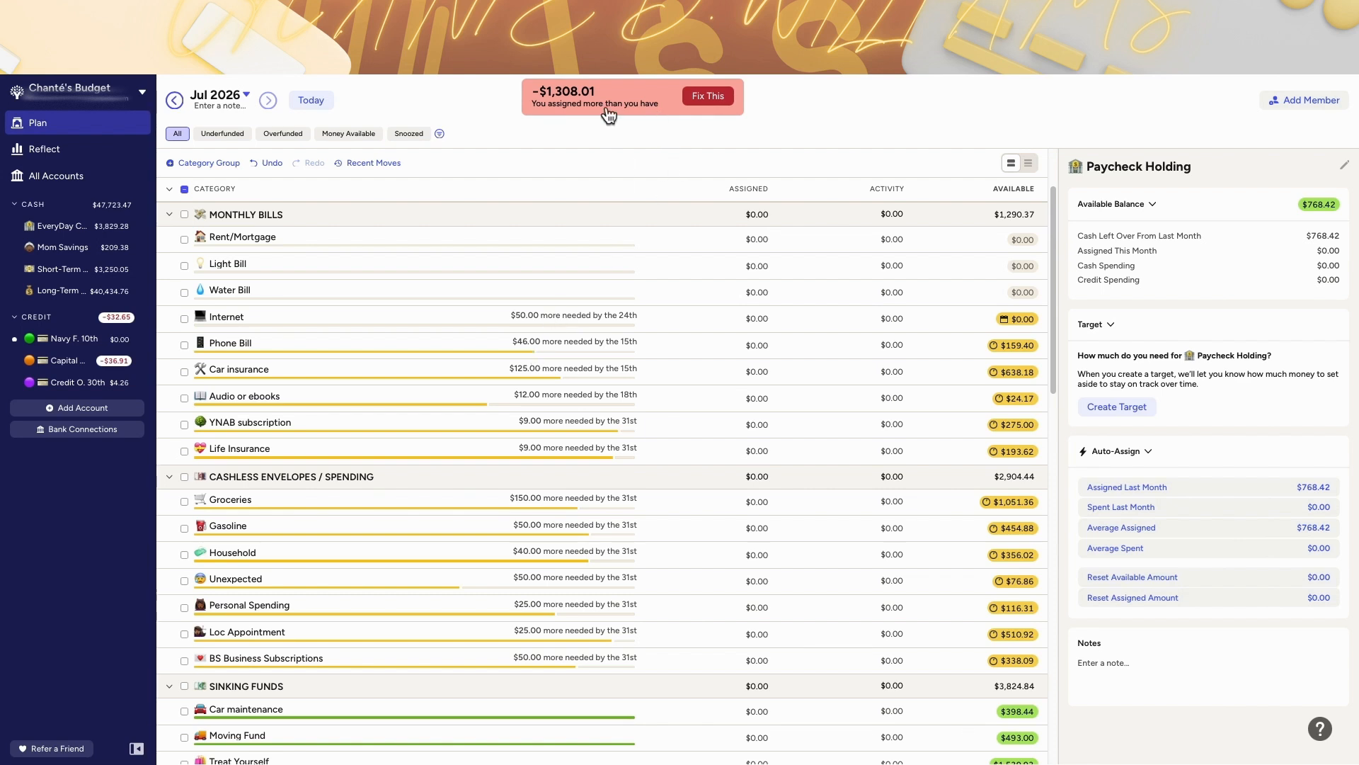
{"action": "left_click", "coordinate": [175, 101]}
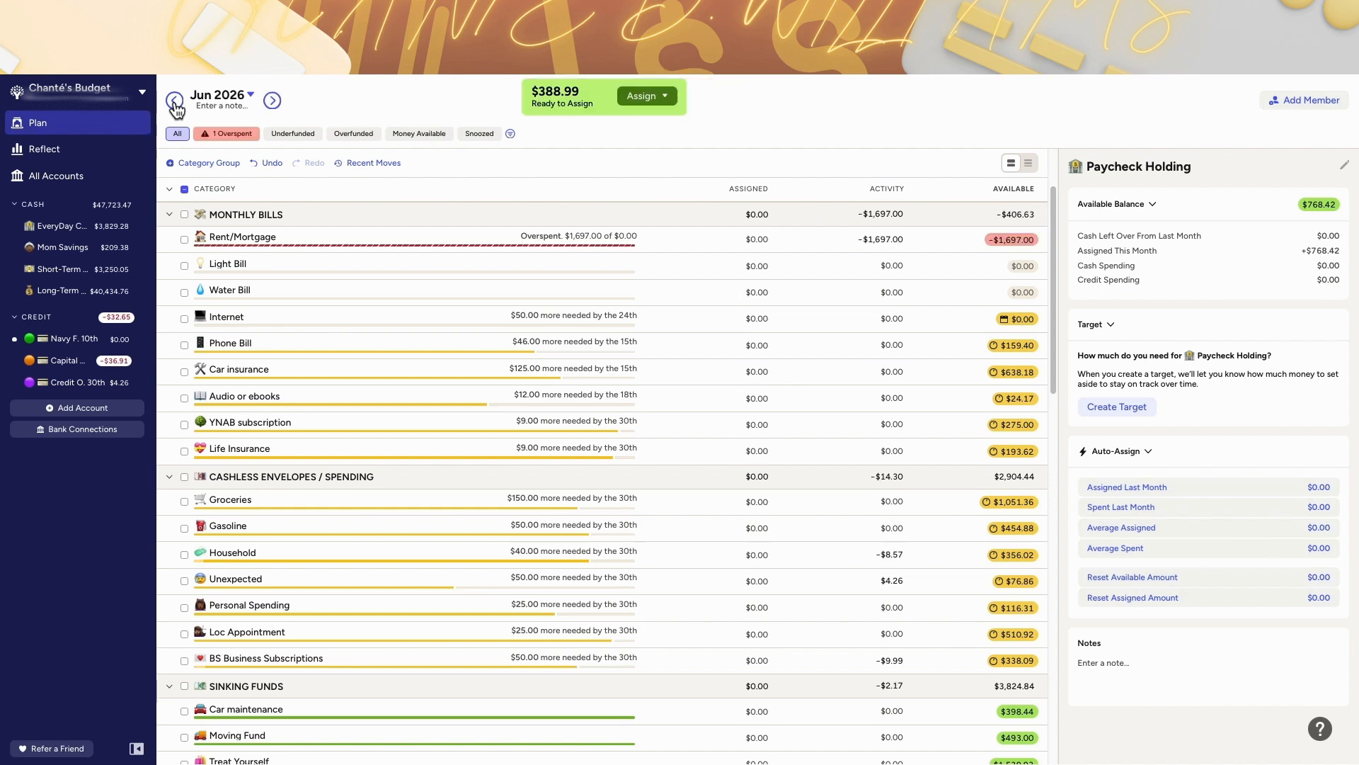
{"action": "left_click", "coordinate": [1008, 241]}
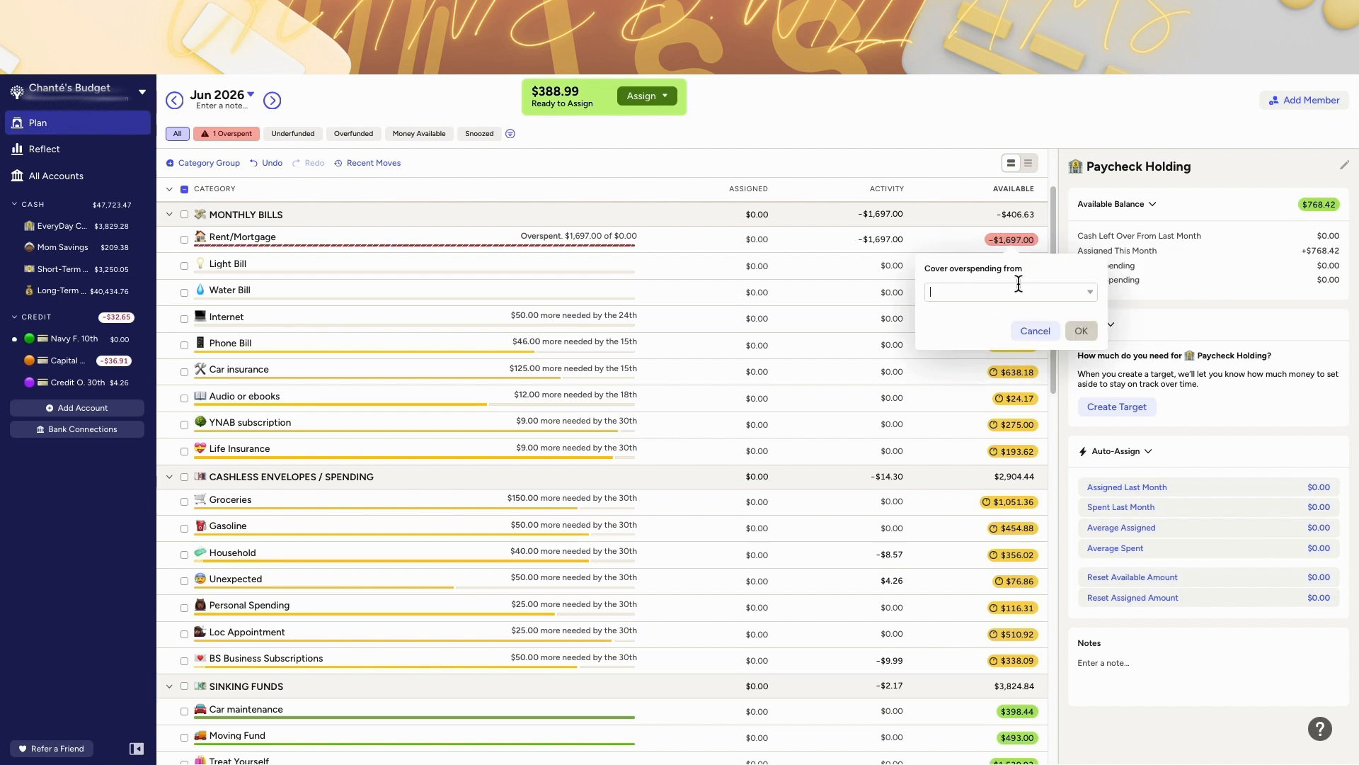
{"action": "left_click", "coordinate": [968, 242]}
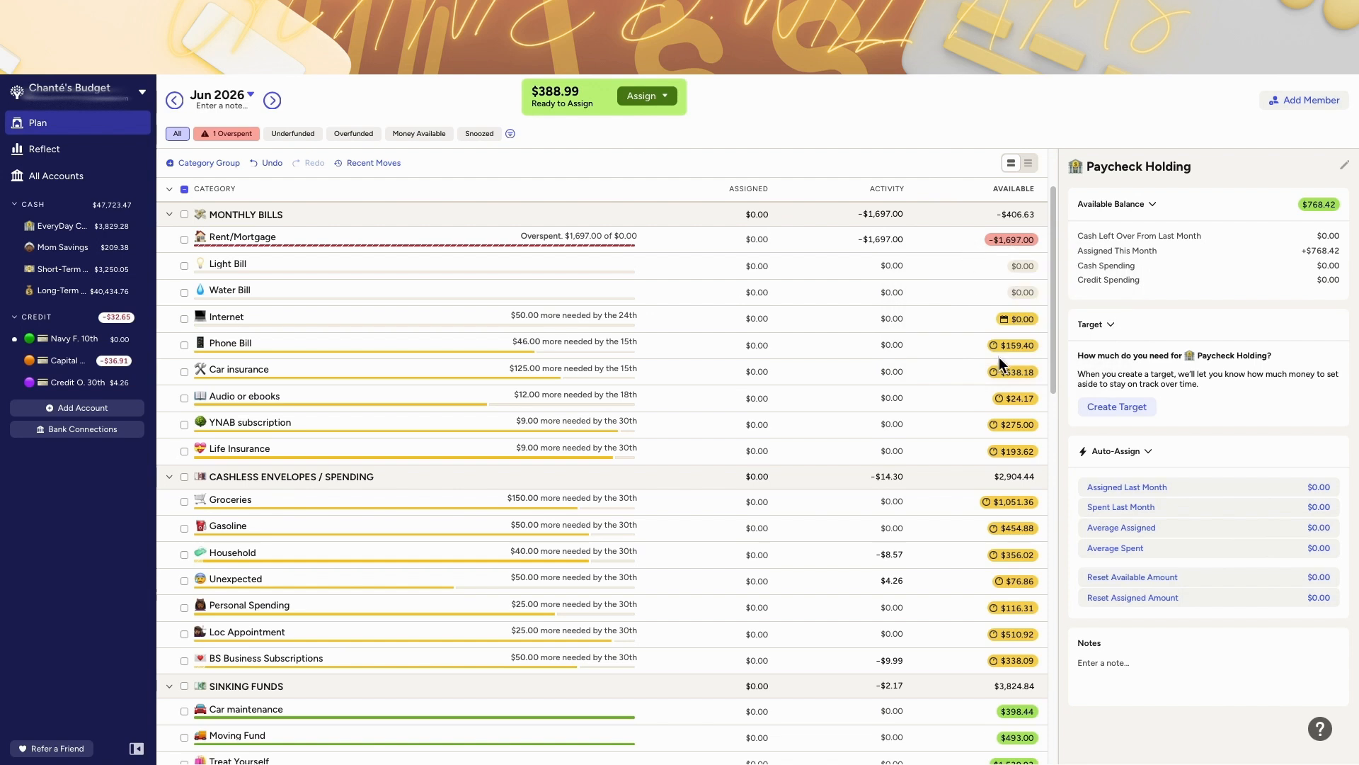
Step: In June 2026, move $848.50 from Sis's Bill Money to the Rent/Mortgage category
{"action": "scroll", "coordinate": [998, 360], "scroll_direction": "up", "scroll_amount": 2}
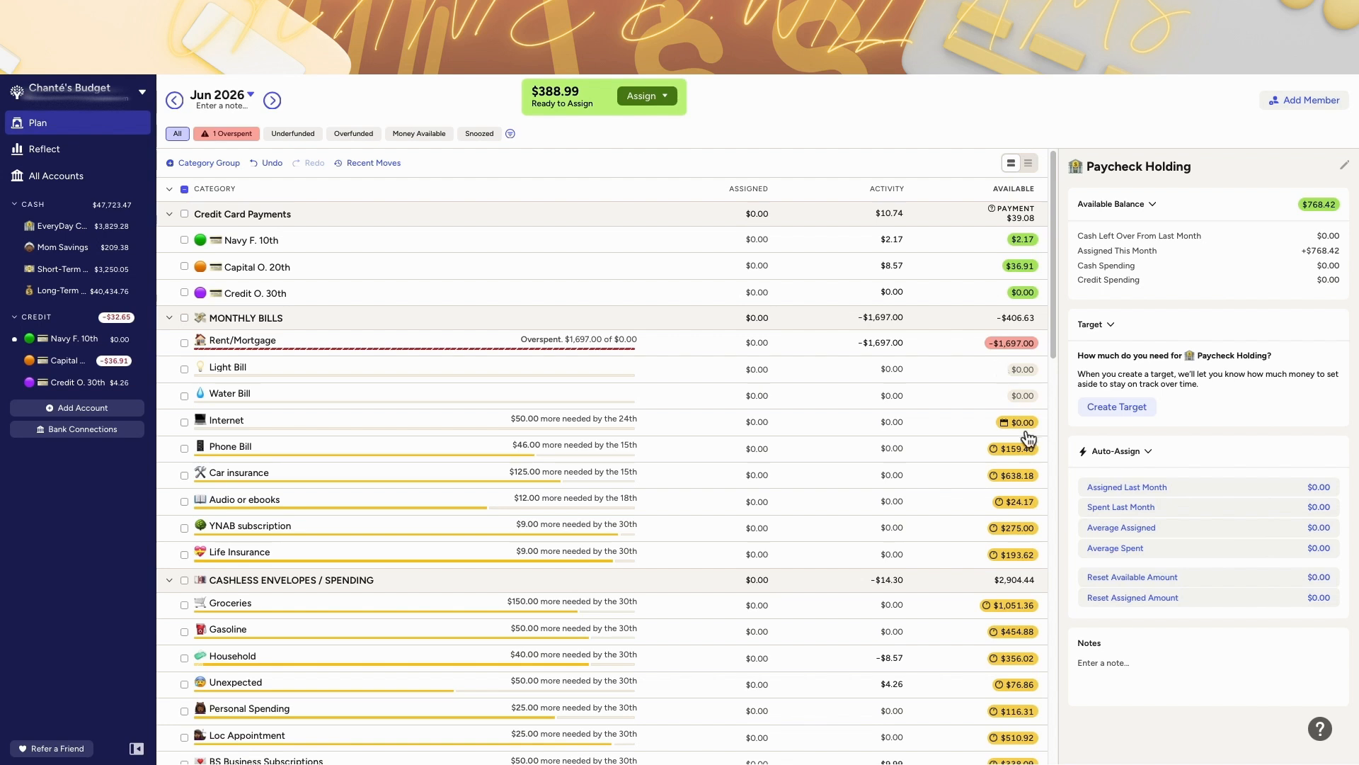
{"action": "scroll", "coordinate": [1019, 439], "scroll_direction": "down", "scroll_amount": 15}
{"action": "scroll", "coordinate": [1021, 474], "scroll_direction": "up", "scroll_amount": 5}
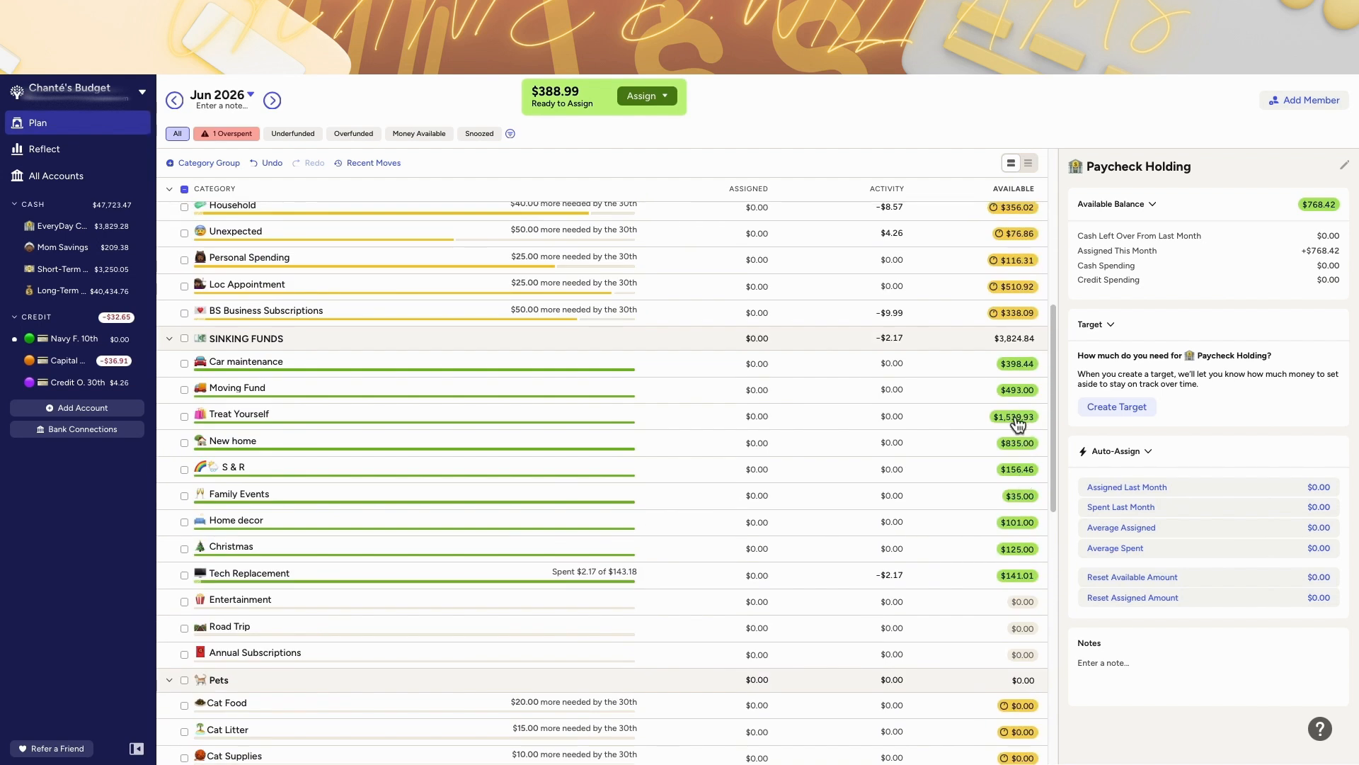
{"action": "scroll", "coordinate": [949, 453], "scroll_direction": "down", "scroll_amount": 7}
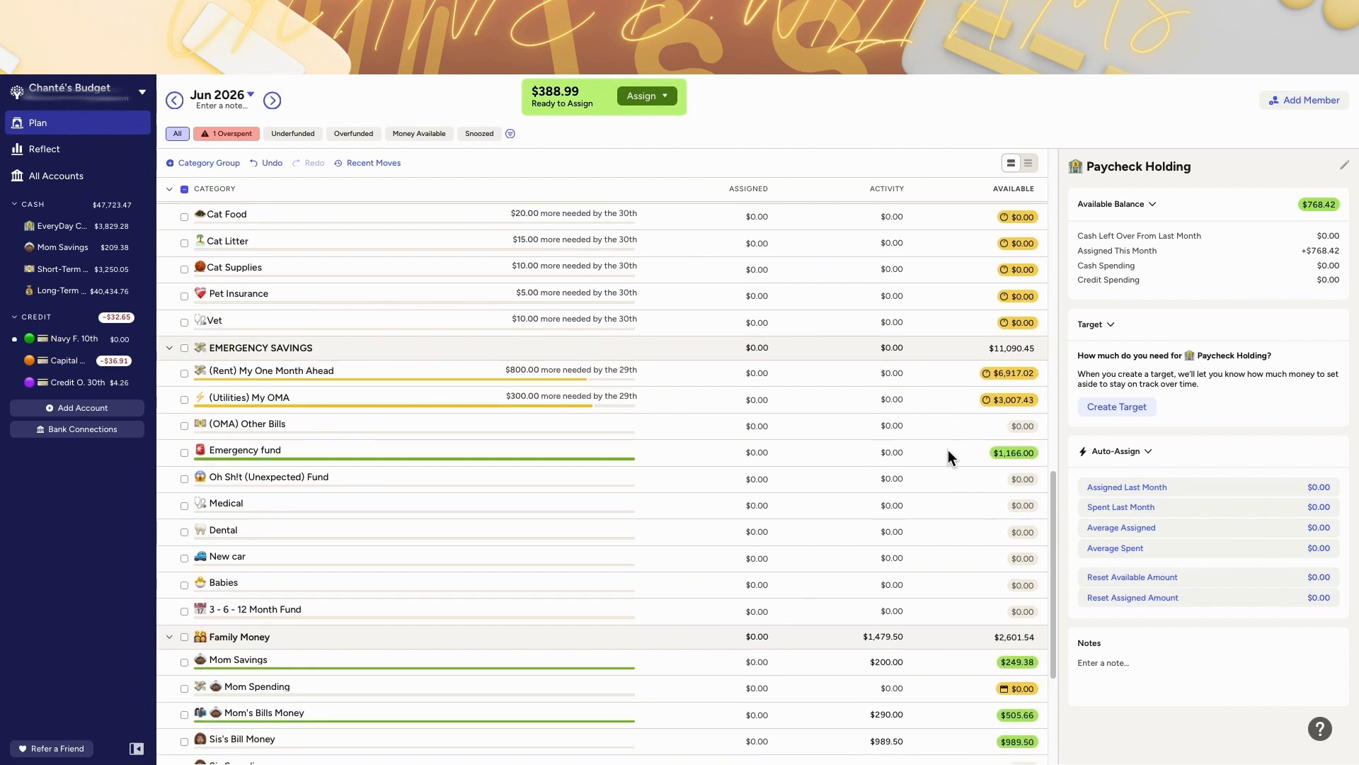
{"action": "scroll", "coordinate": [948, 453], "scroll_direction": "down", "scroll_amount": 4}
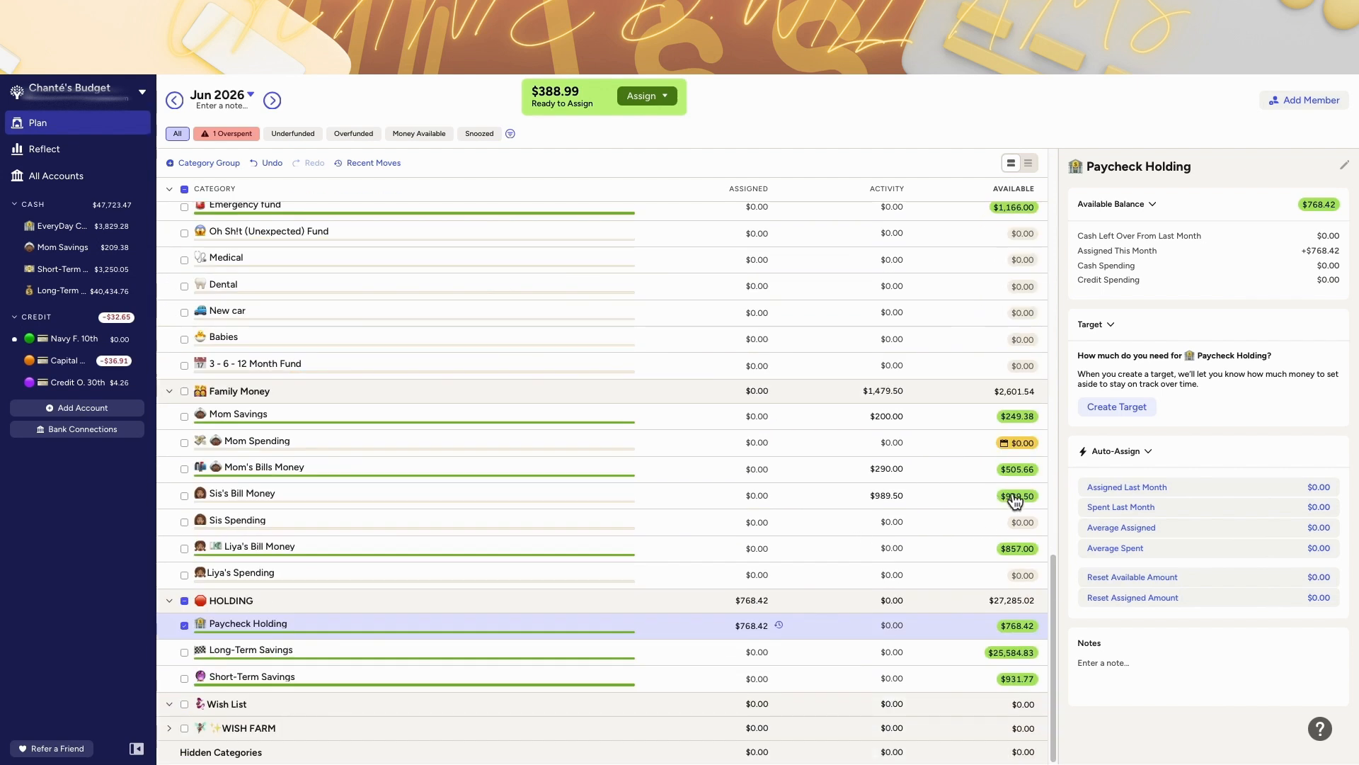
{"action": "left_click", "coordinate": [420, 499]}
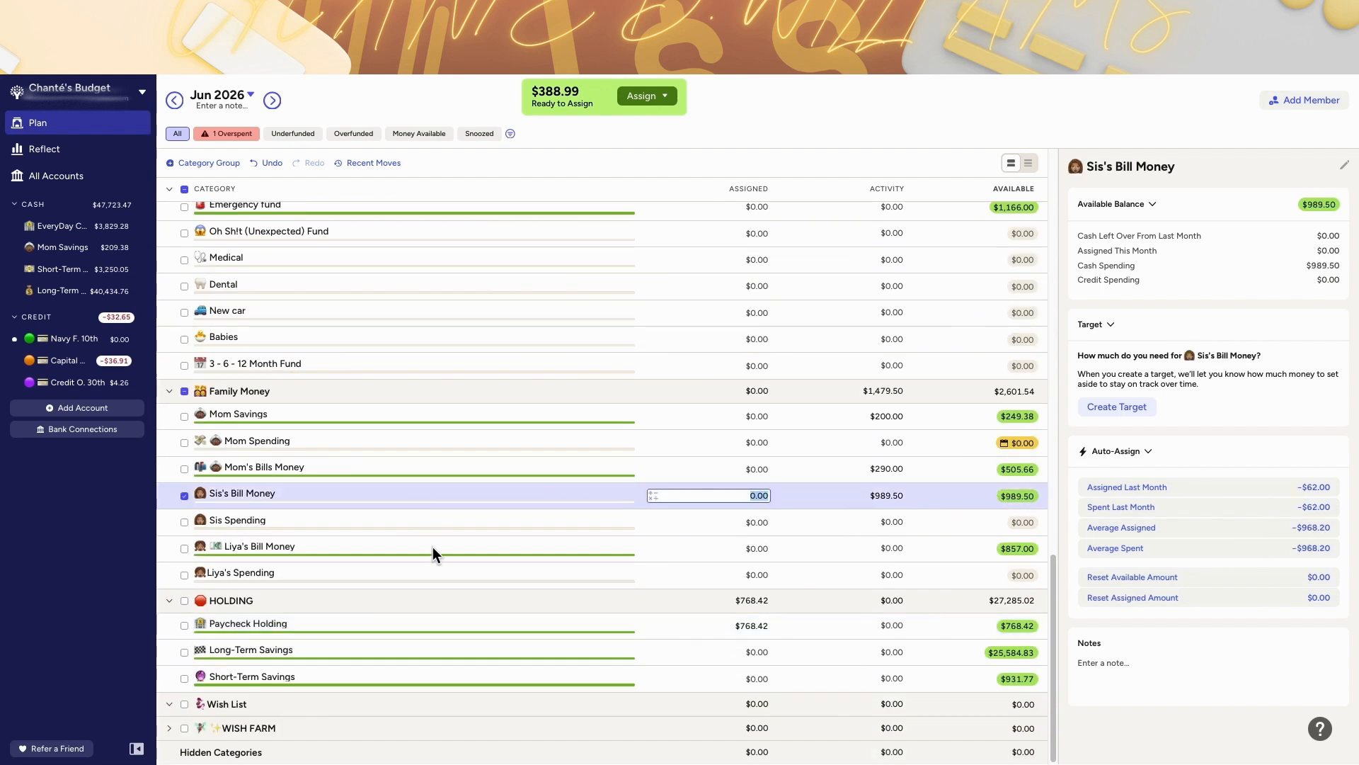
{"action": "left_click", "coordinate": [1013, 496]}
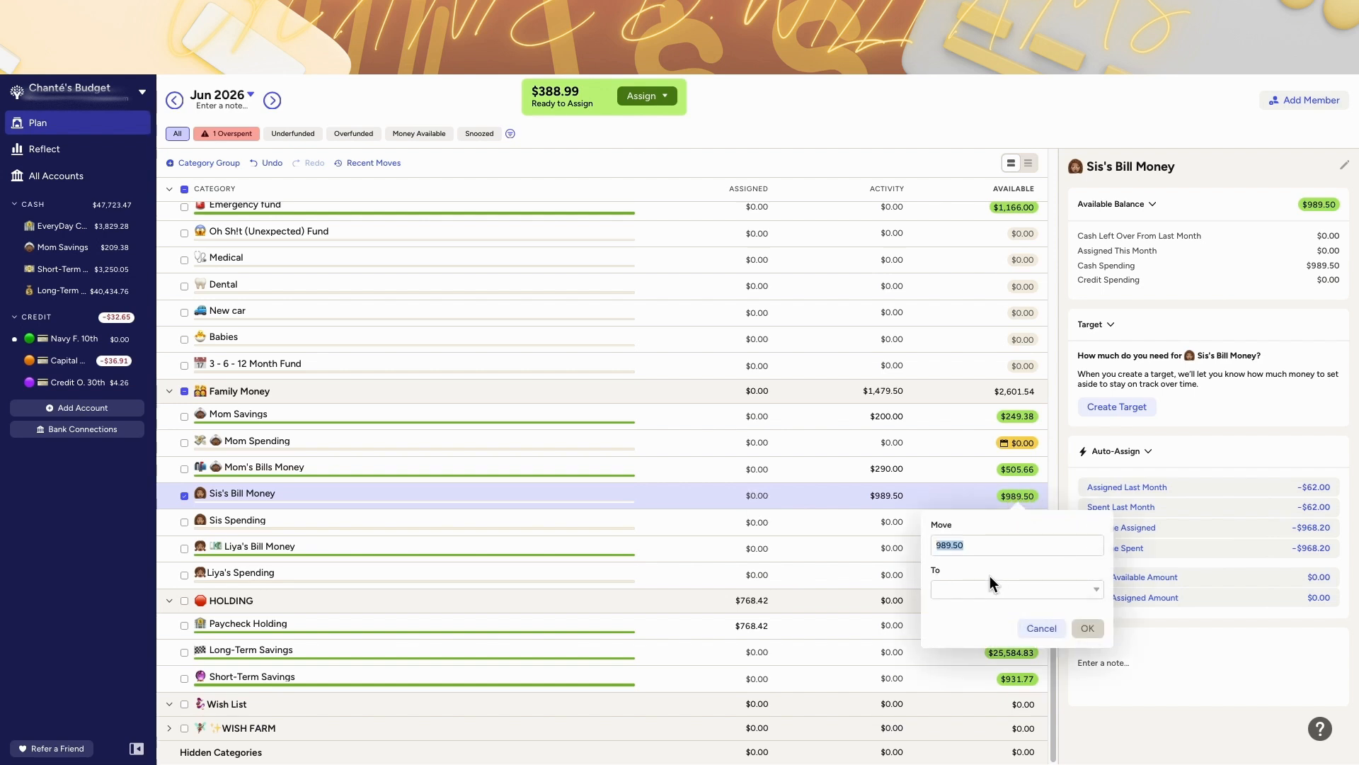
{"action": "type", "text": "848"}
{"action": "left_click", "coordinate": [1009, 590]}
{"action": "type", "text": "re"}
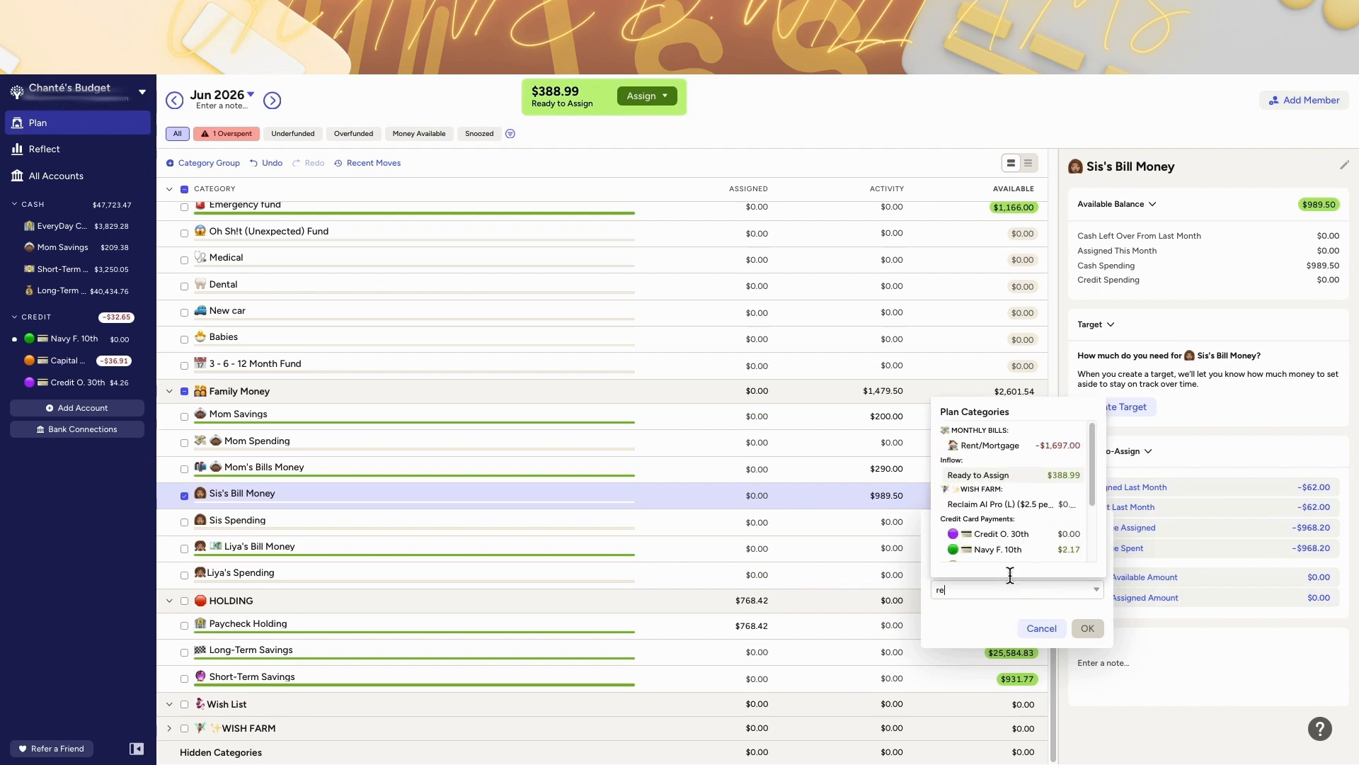
{"action": "left_click", "coordinate": [1035, 445]}
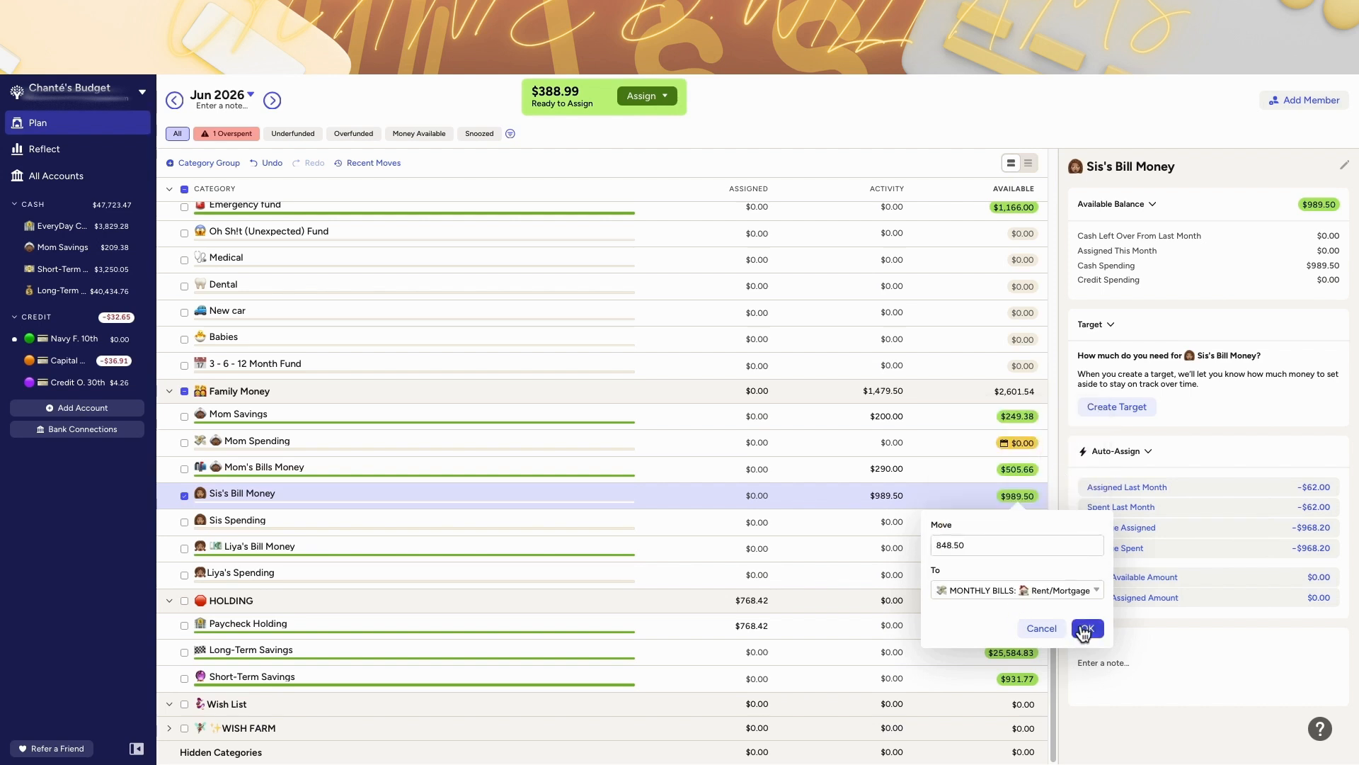
{"action": "left_click", "coordinate": [1085, 627]}
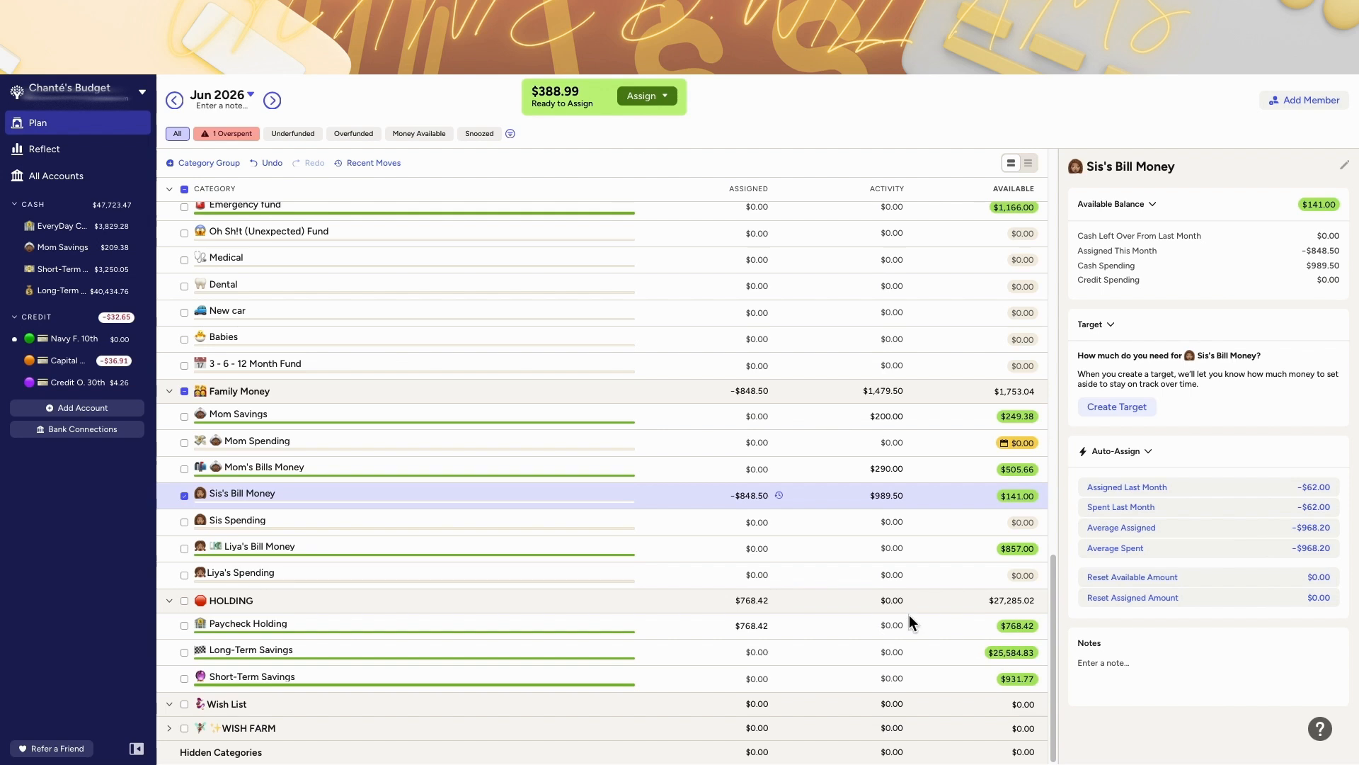
Step: Cover the remaining Rent/Mortgage overspending from the (Rent) My One Month Ahead category
{"action": "scroll", "coordinate": [909, 616], "scroll_direction": "up", "scroll_amount": 3}
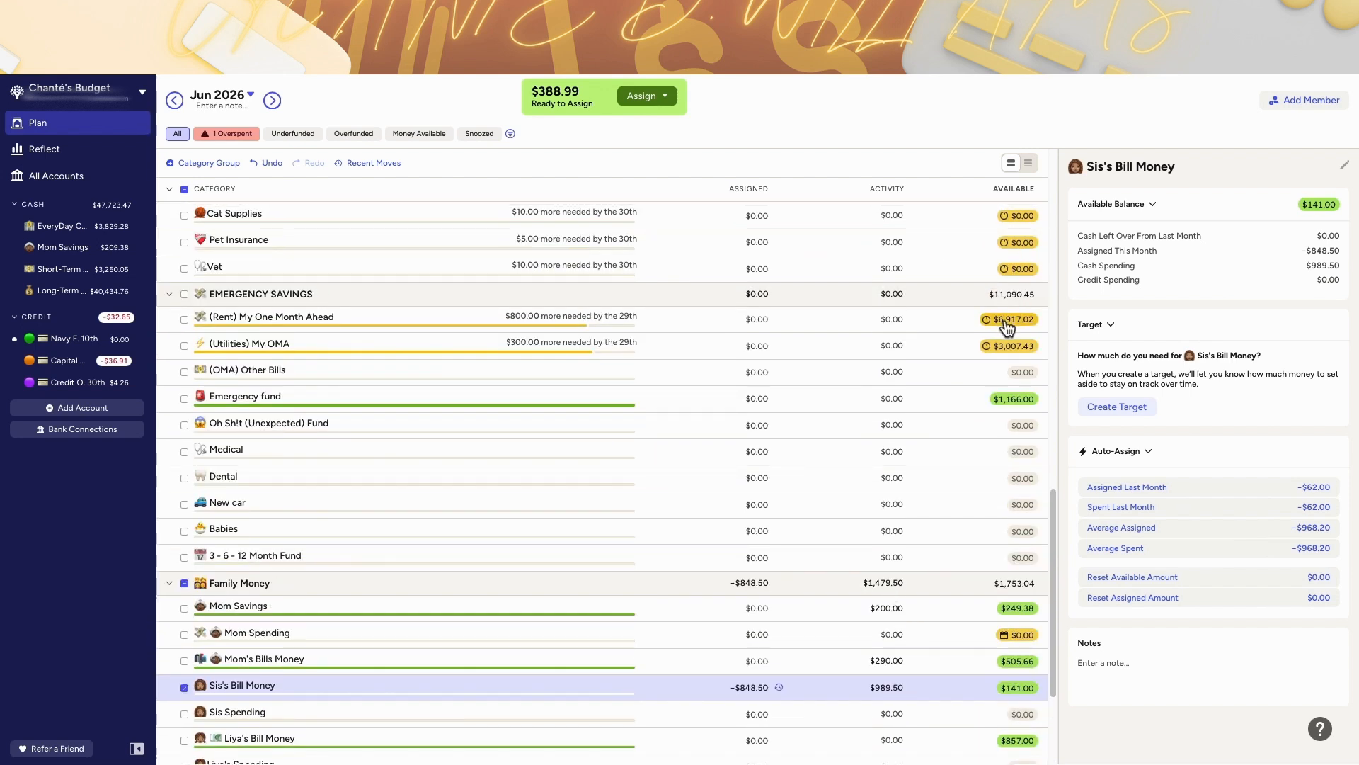
{"action": "scroll", "coordinate": [983, 271], "scroll_direction": "up", "scroll_amount": 10}
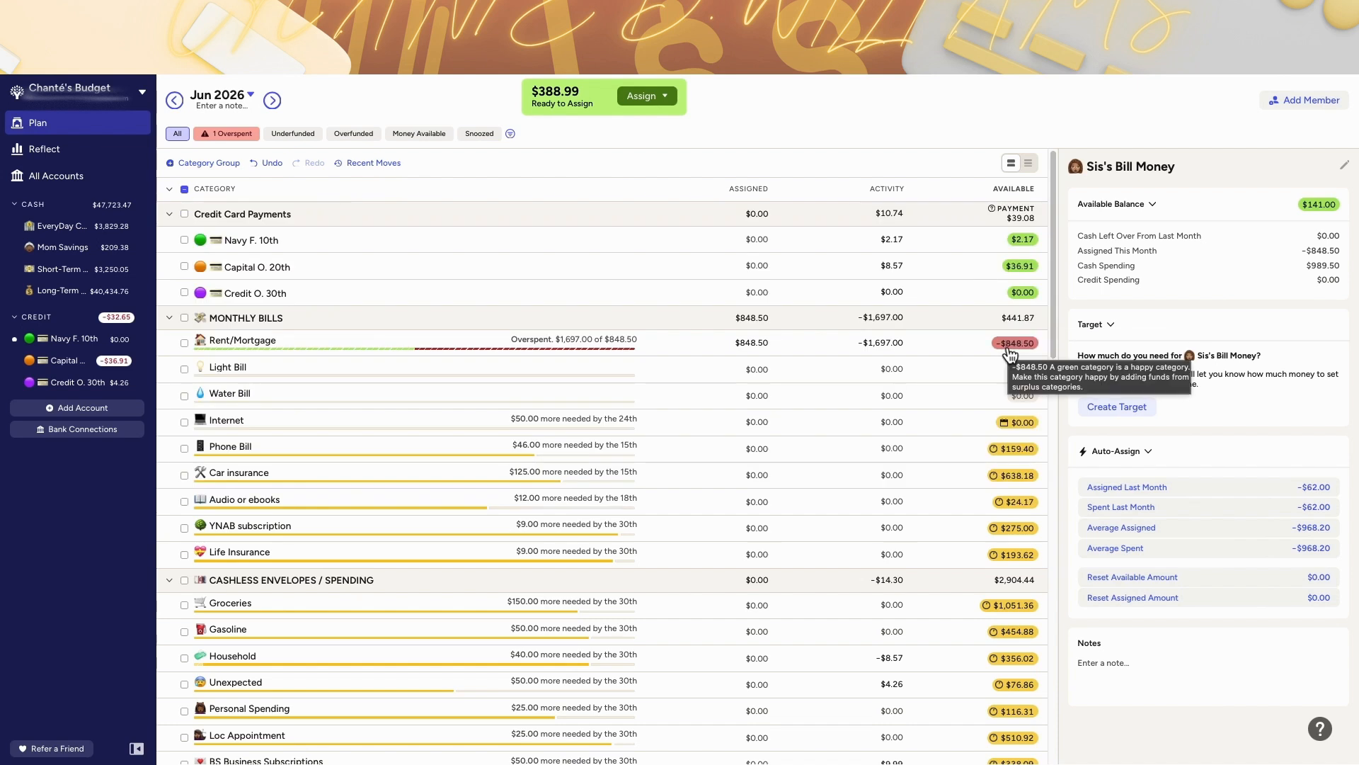
{"action": "left_click", "coordinate": [1010, 344]}
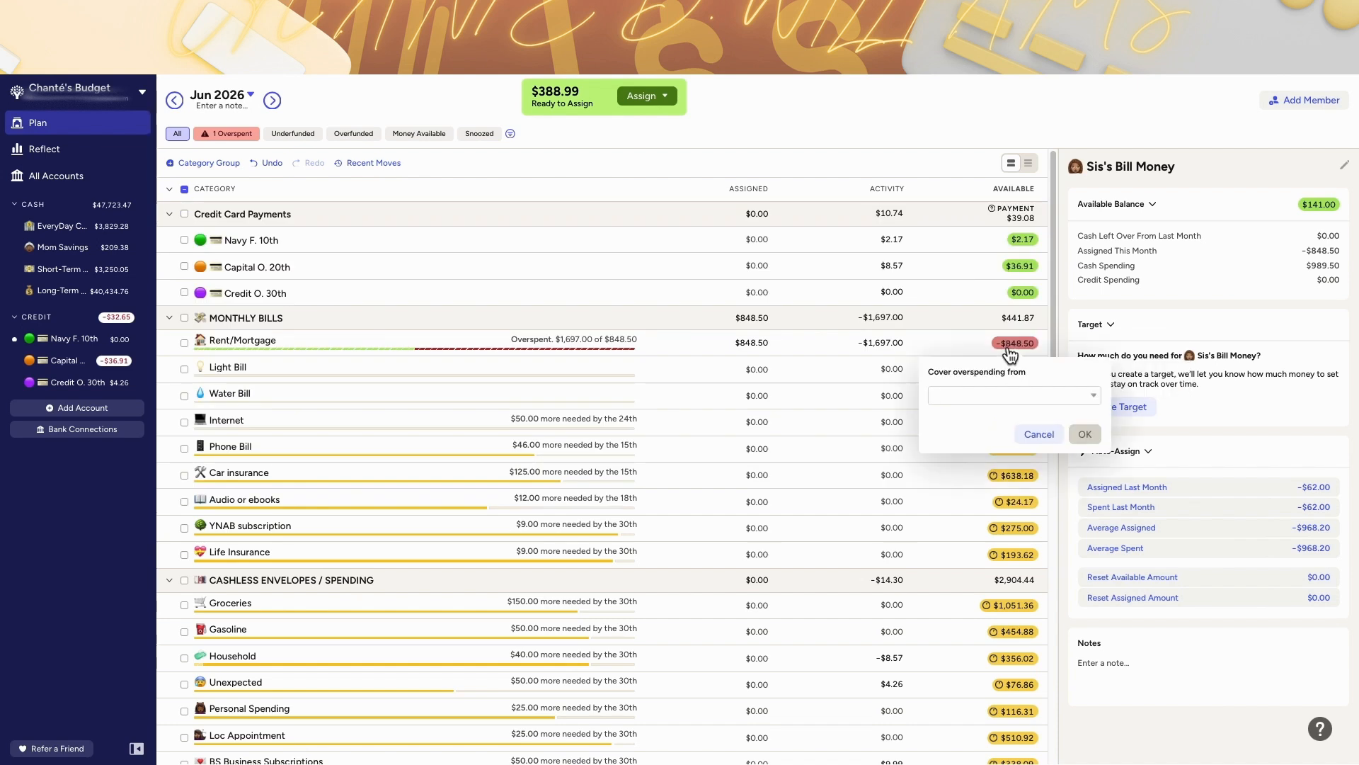
{"action": "left_click", "coordinate": [1013, 395]}
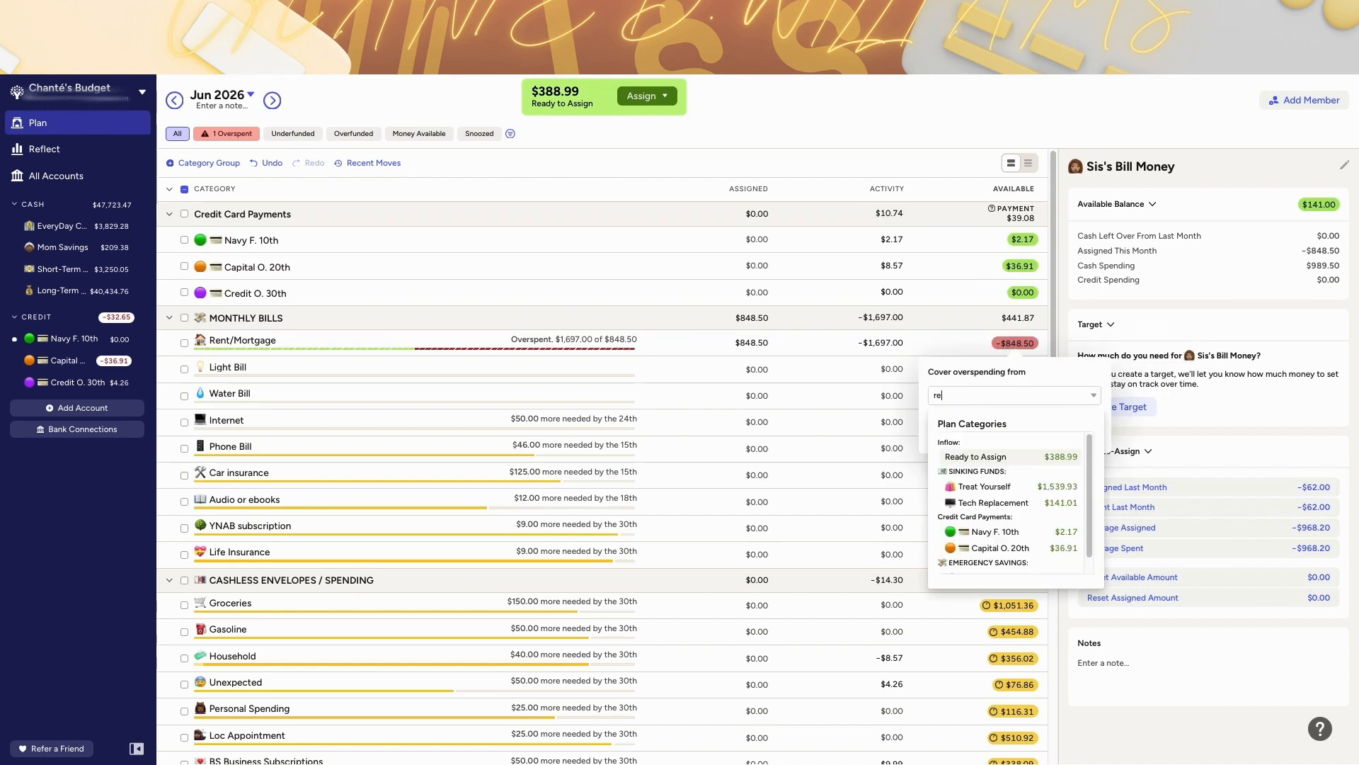
{"action": "type", "text": "ren"}
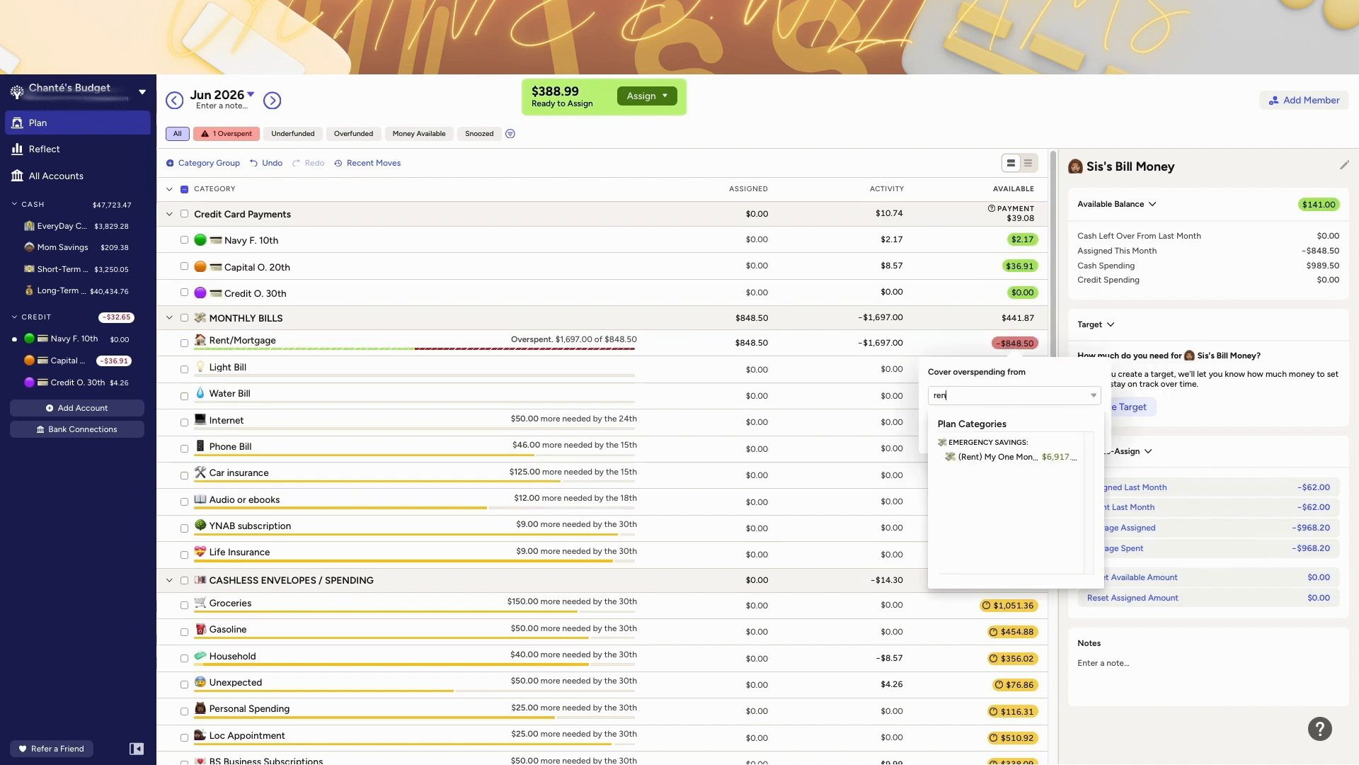
{"action": "left_click", "coordinate": [1017, 459]}
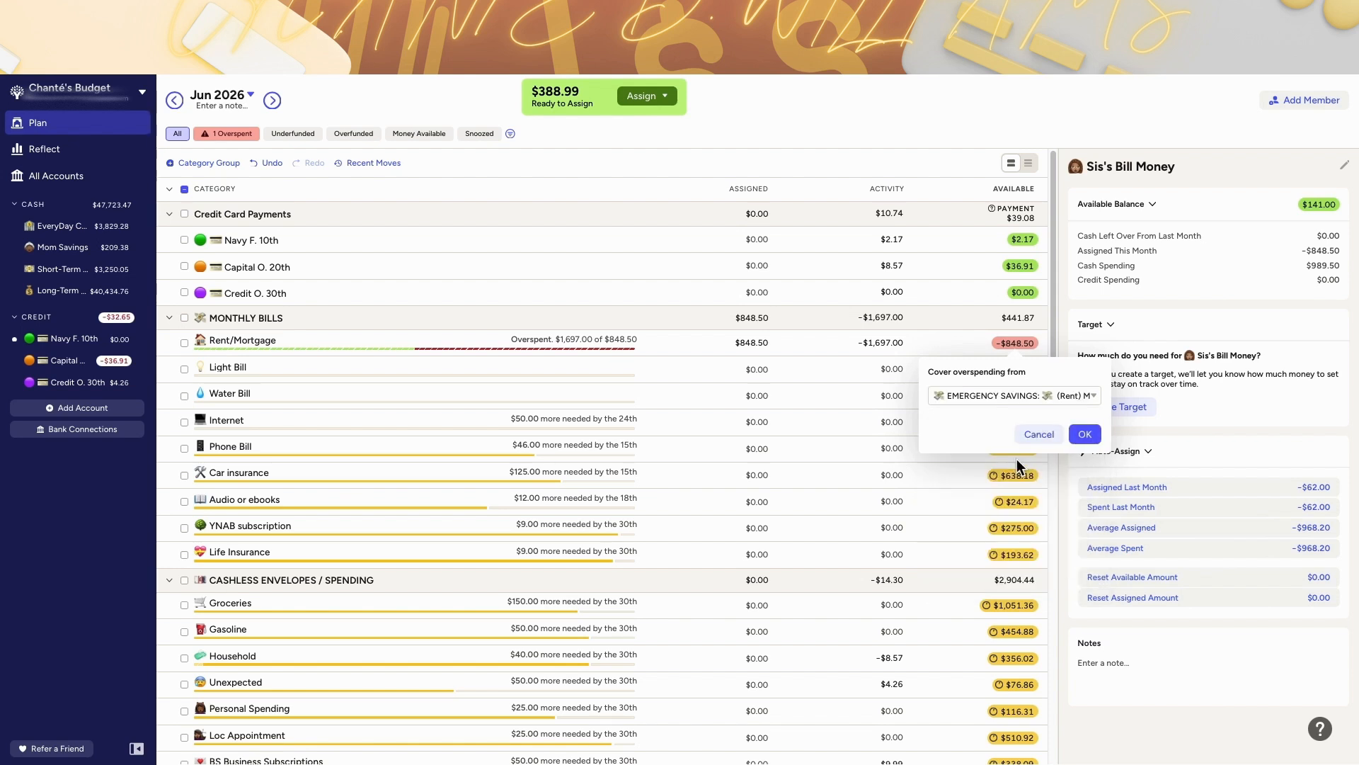
{"action": "left_click", "coordinate": [1084, 435]}
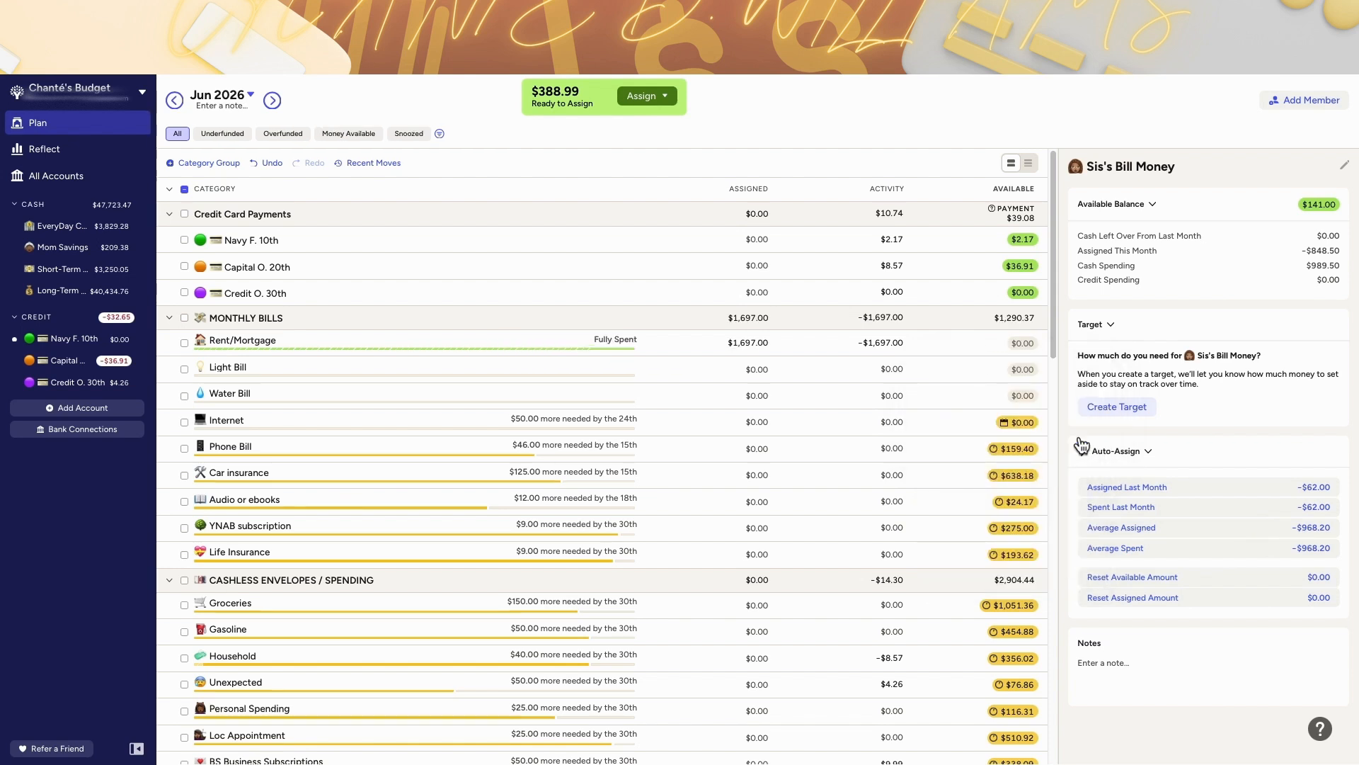
Step: Assign $50 to the Internet category in June 2026
{"action": "left_click", "coordinate": [274, 102]}
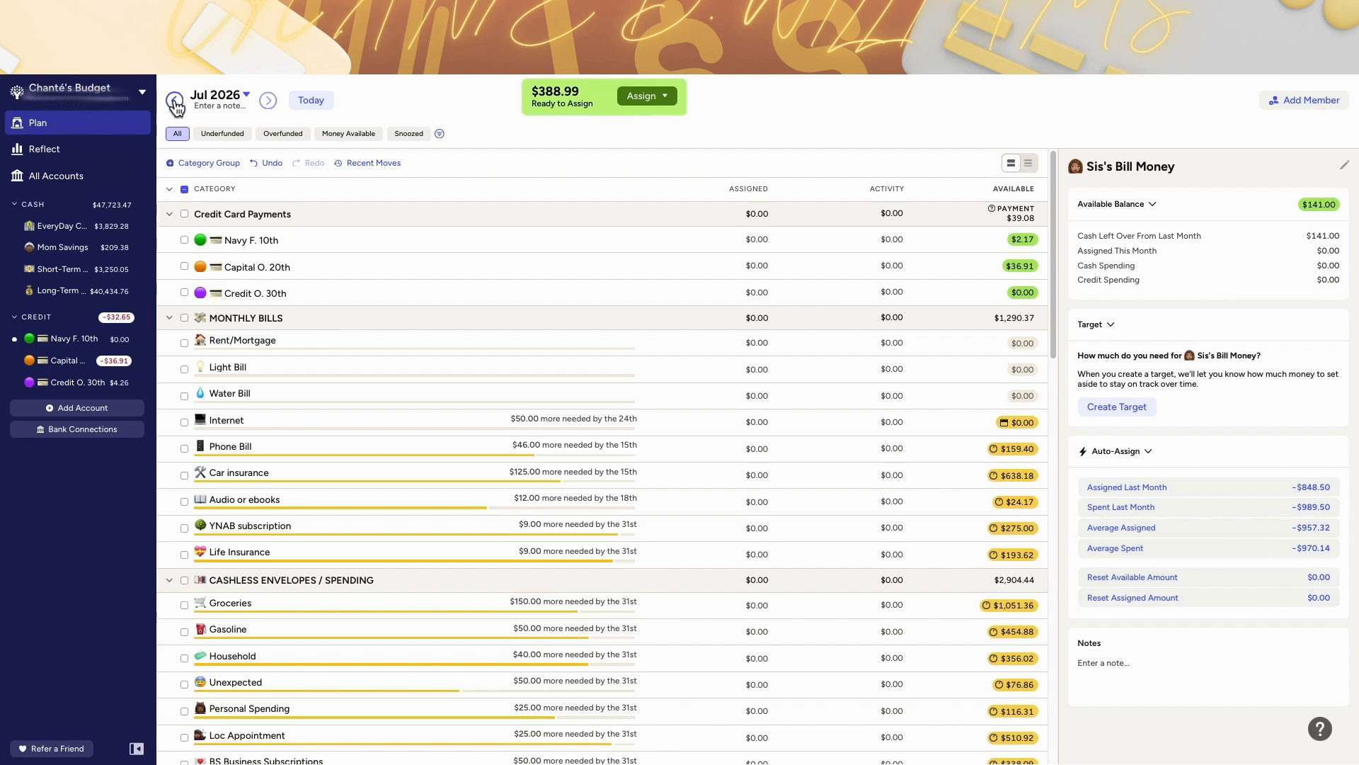
{"action": "left_click", "coordinate": [175, 101]}
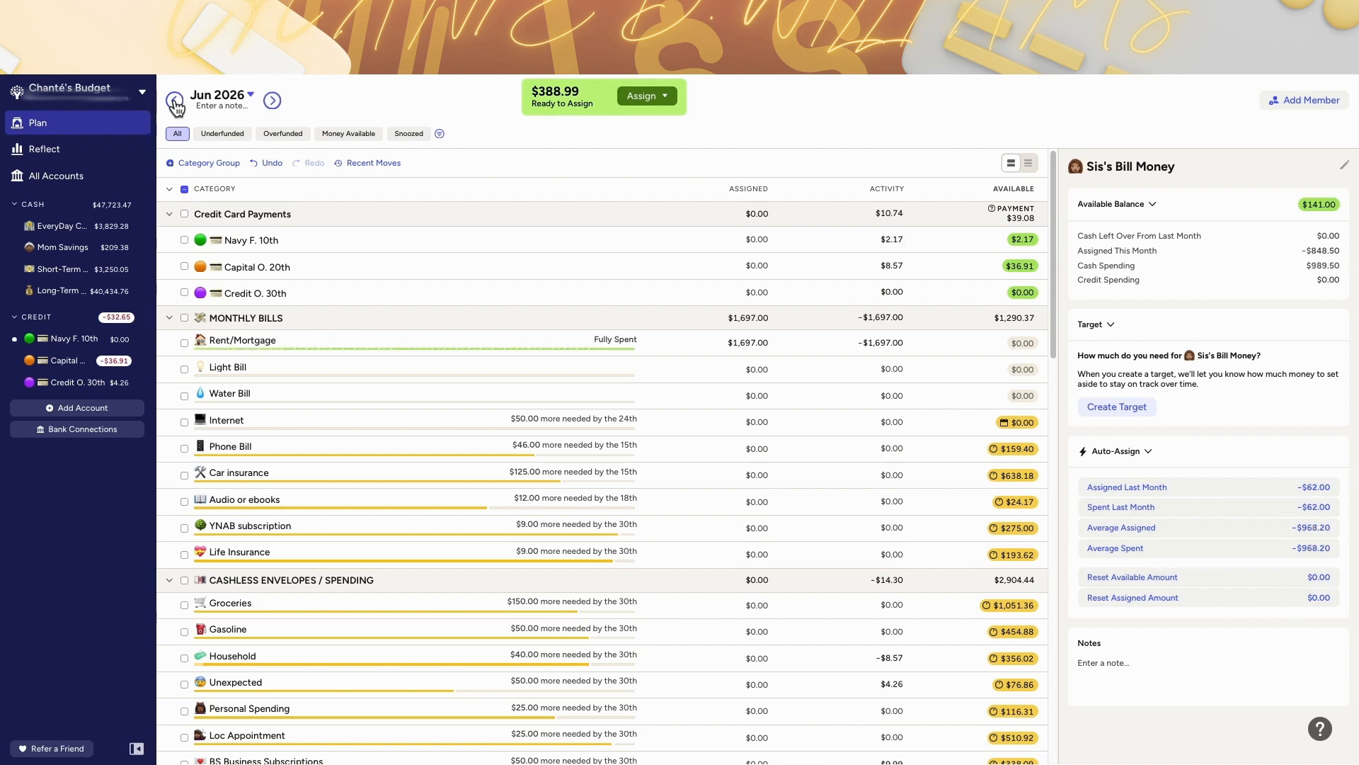
{"action": "left_click", "coordinate": [175, 102]}
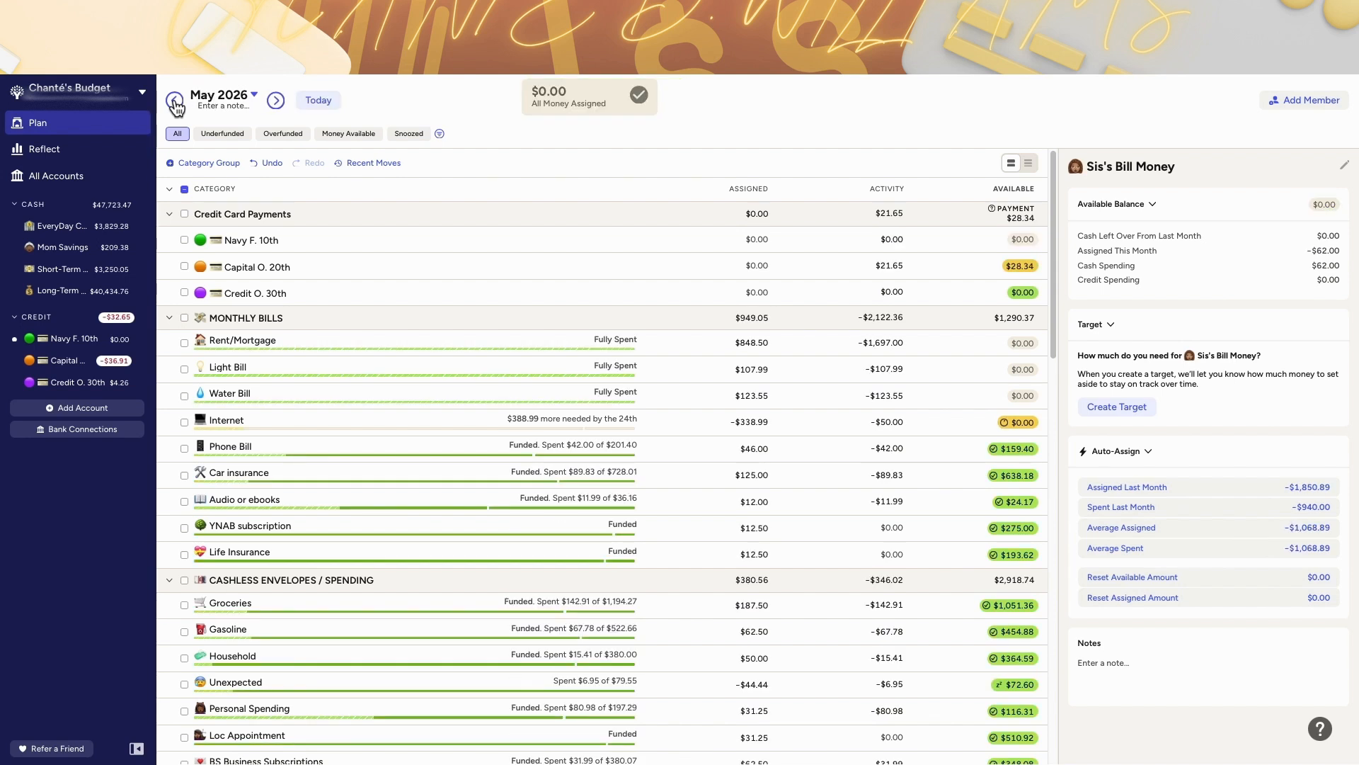
{"action": "left_click", "coordinate": [276, 101]}
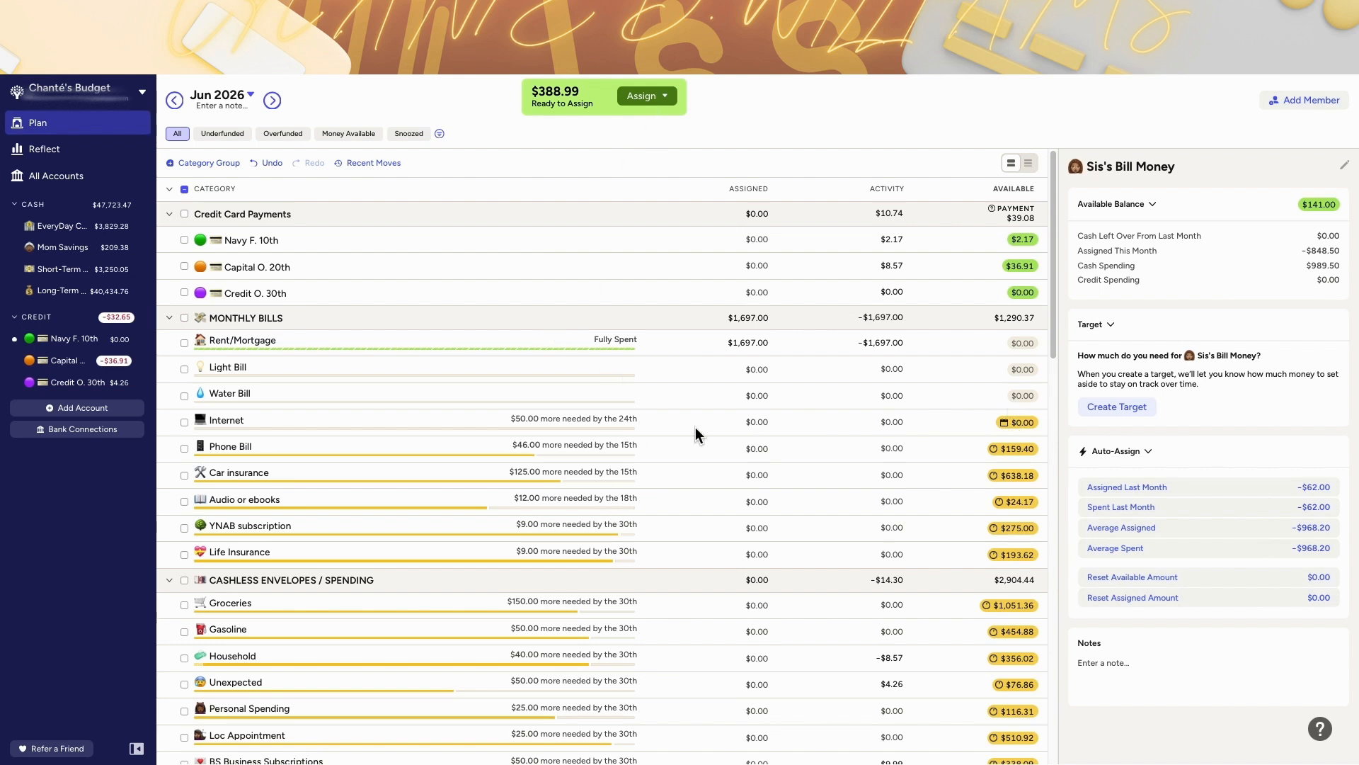
{"action": "left_click", "coordinate": [762, 423]}
{"action": "left_click", "coordinate": [762, 424]}
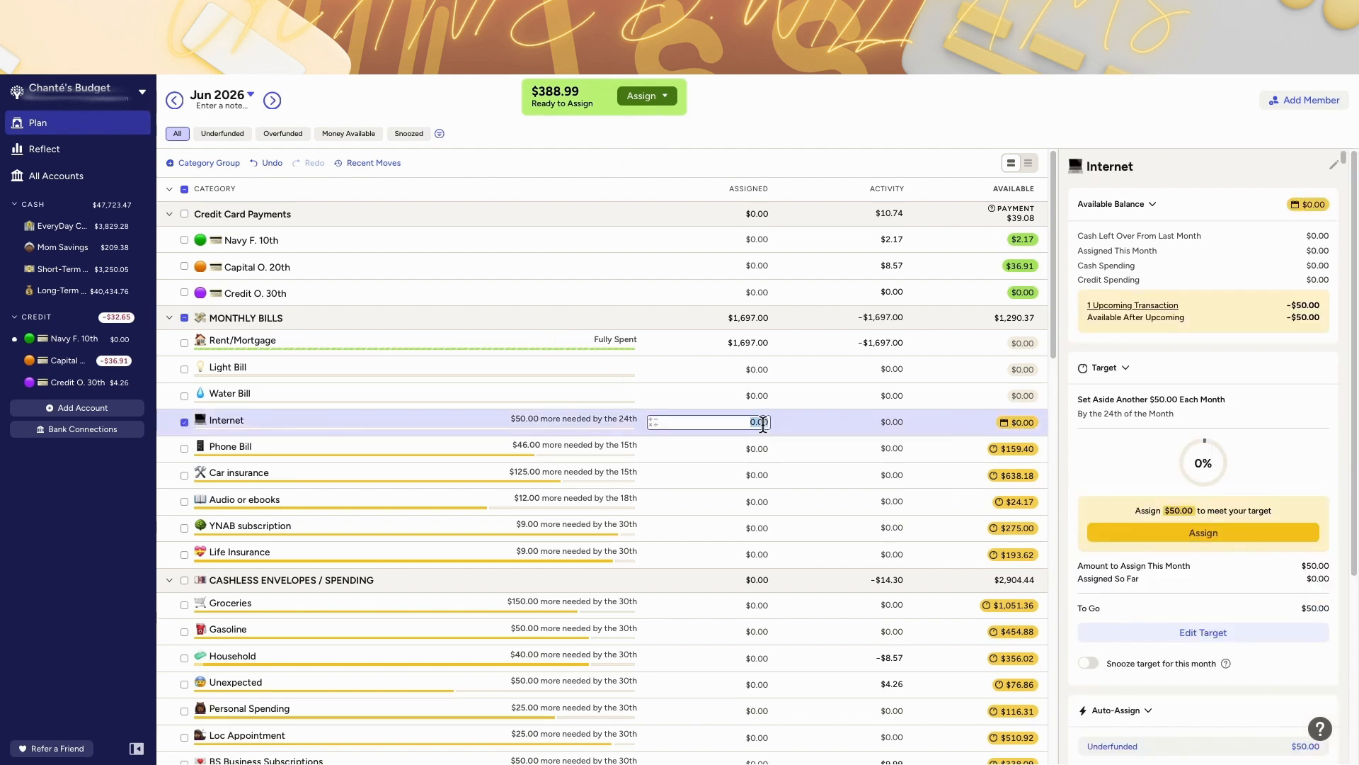
{"action": "type", "text": "50"}
{"action": "key", "text": "Return"}
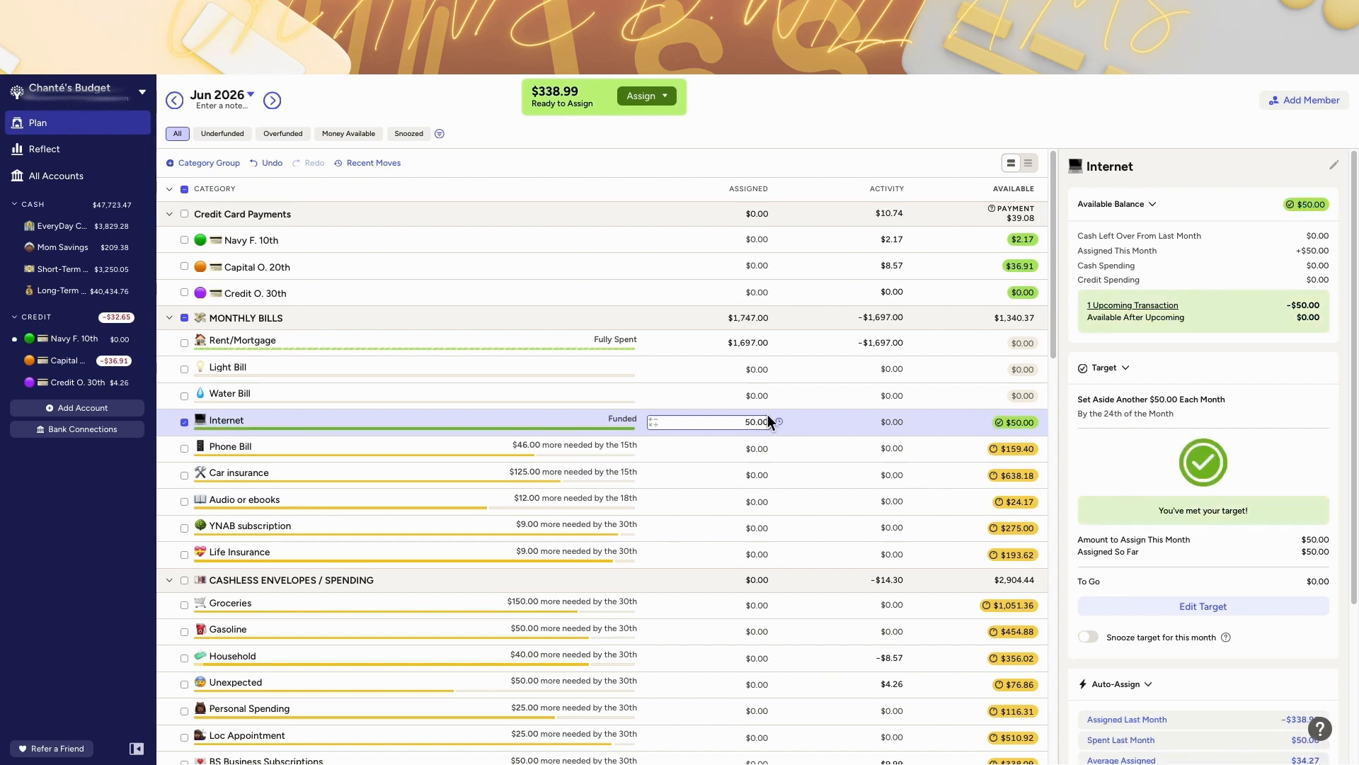
Step: Review the July and May 2026 category balances
{"action": "left_click", "coordinate": [273, 101]}
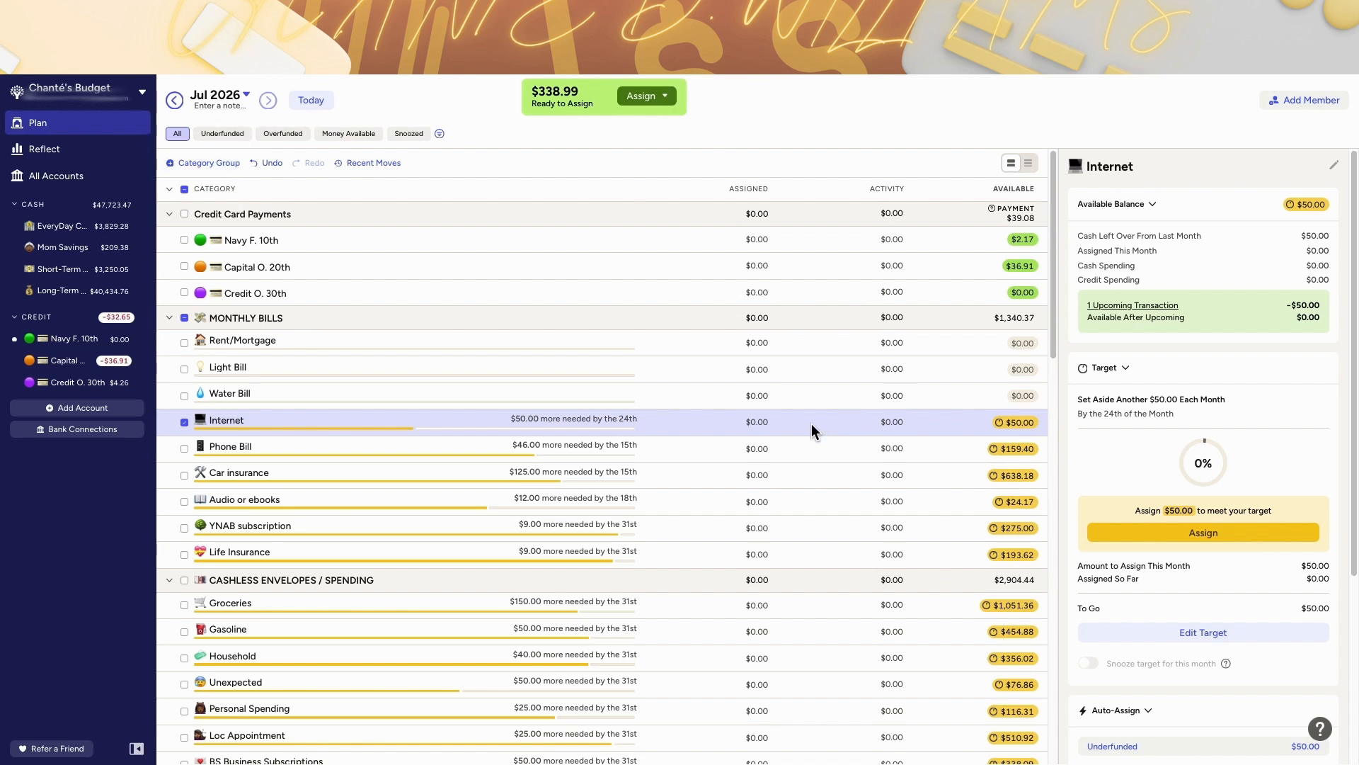
{"action": "left_click", "coordinate": [722, 446]}
{"action": "left_click", "coordinate": [313, 105]}
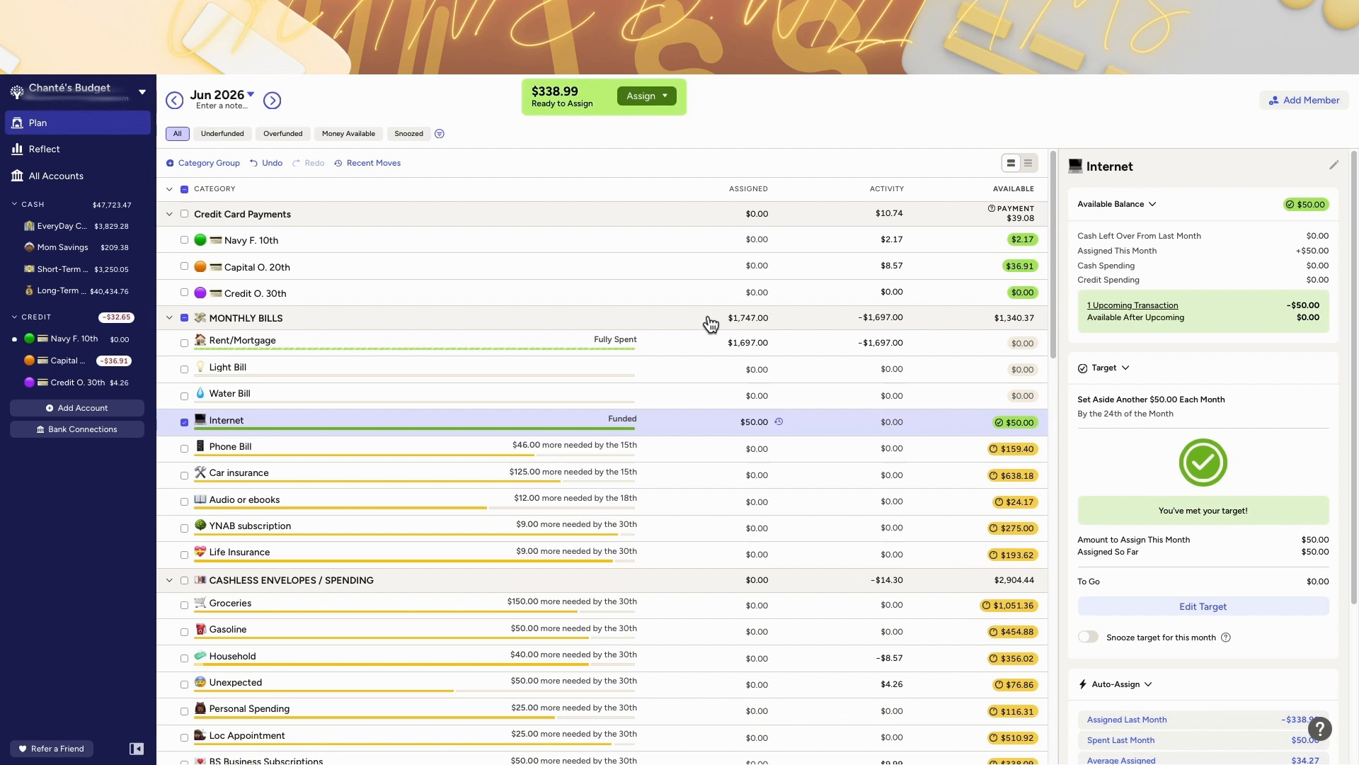
{"action": "scroll", "coordinate": [709, 316], "scroll_direction": "down", "scroll_amount": 4}
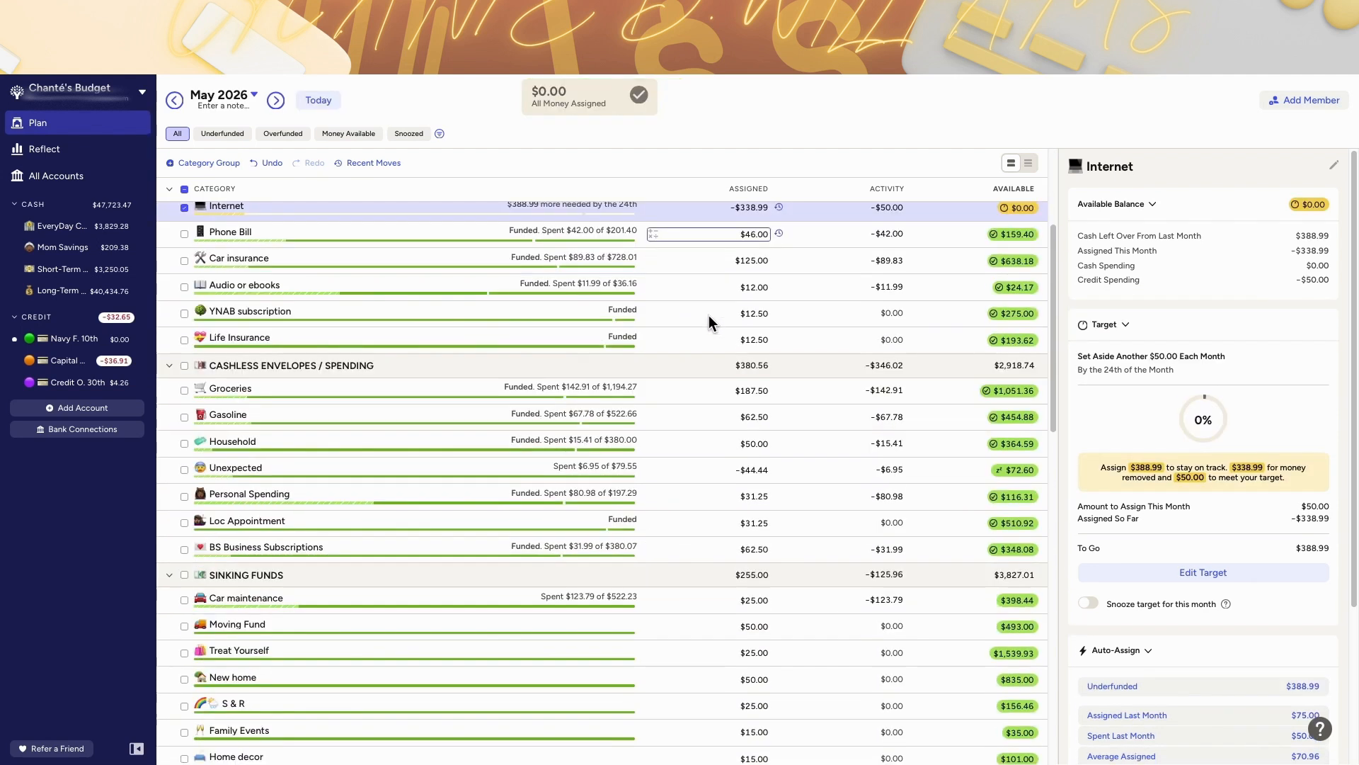
{"action": "scroll", "coordinate": [708, 316], "scroll_direction": "down", "scroll_amount": 4}
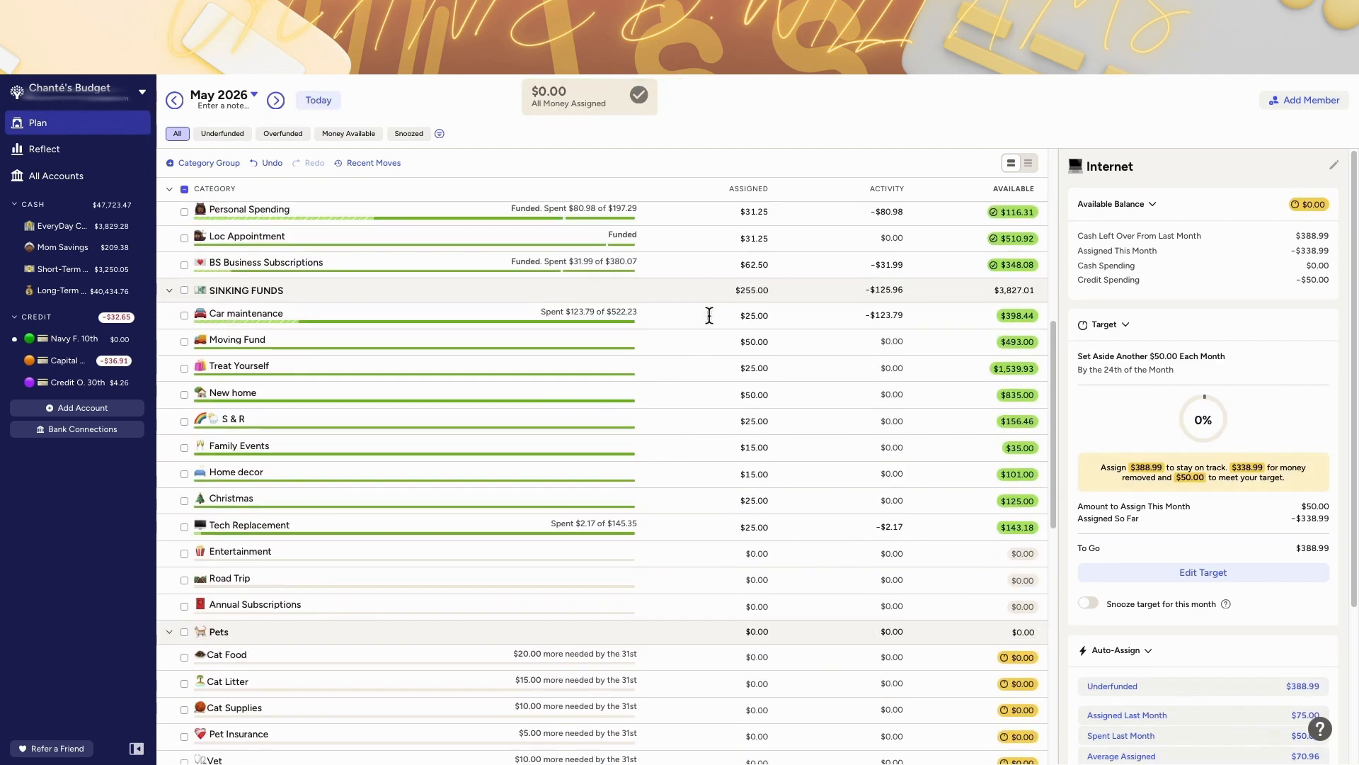
{"action": "scroll", "coordinate": [709, 316], "scroll_direction": "down", "scroll_amount": 3}
{"action": "scroll", "coordinate": [709, 315], "scroll_direction": "down", "scroll_amount": 3}
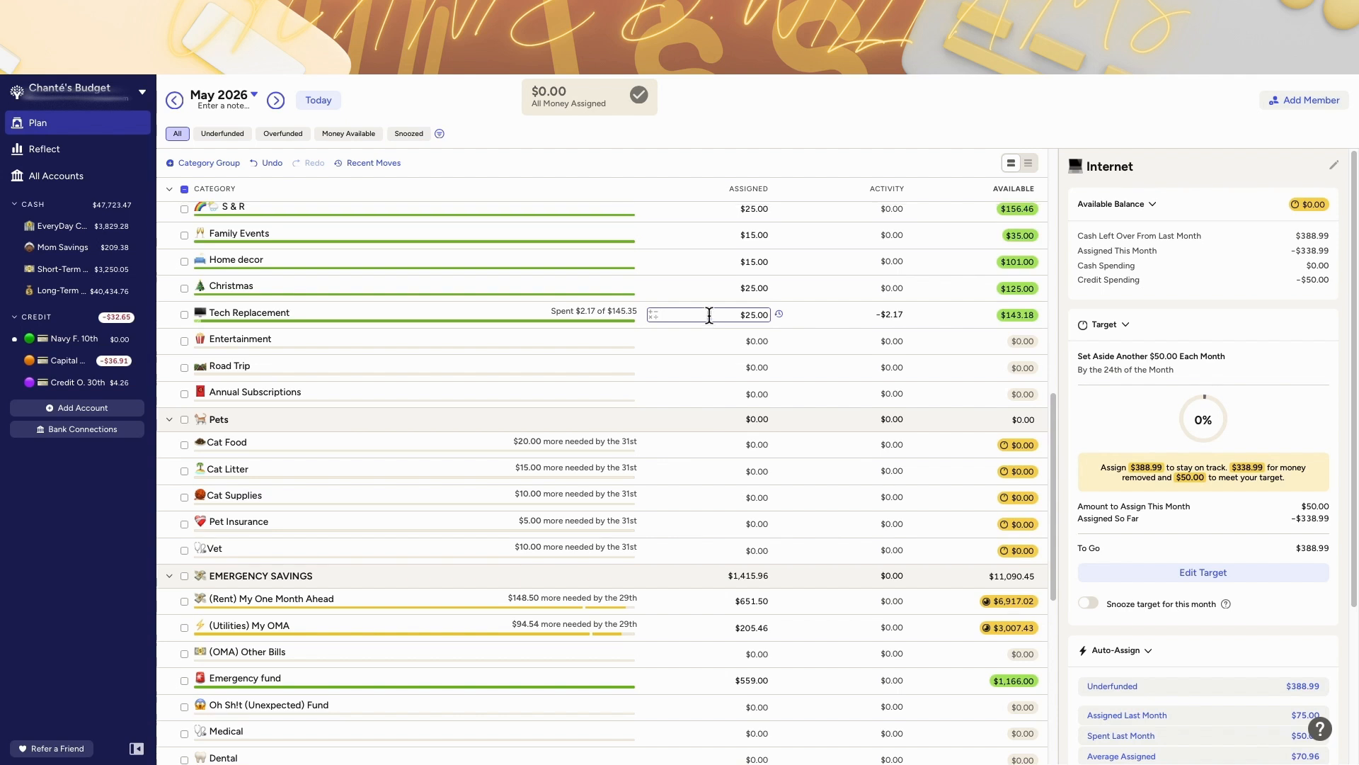
{"action": "scroll", "coordinate": [708, 316], "scroll_direction": "up", "scroll_amount": 15}
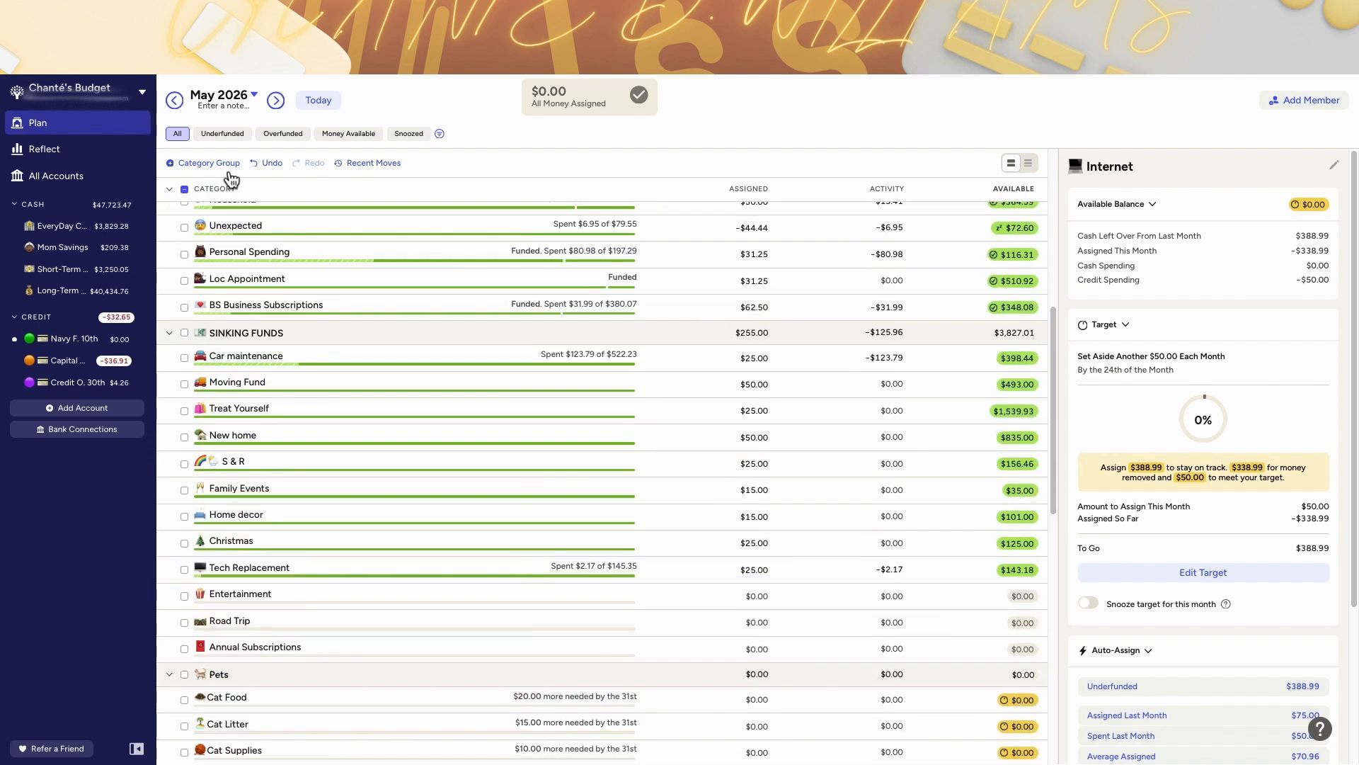
Step: Collapse all category groups, expanding only Sinking Funds and Emergency Savings, and return to June 2026
{"action": "left_click", "coordinate": [169, 189]}
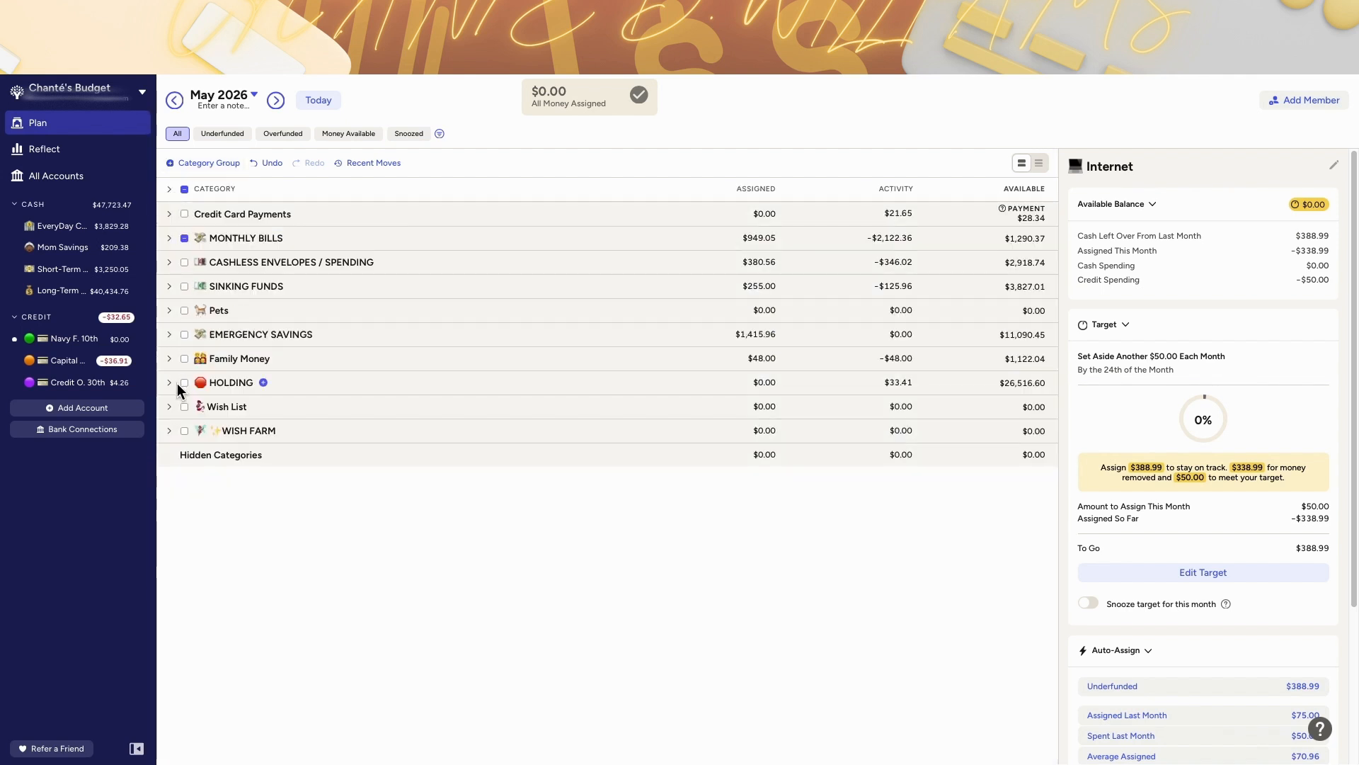
{"action": "left_click", "coordinate": [170, 287]}
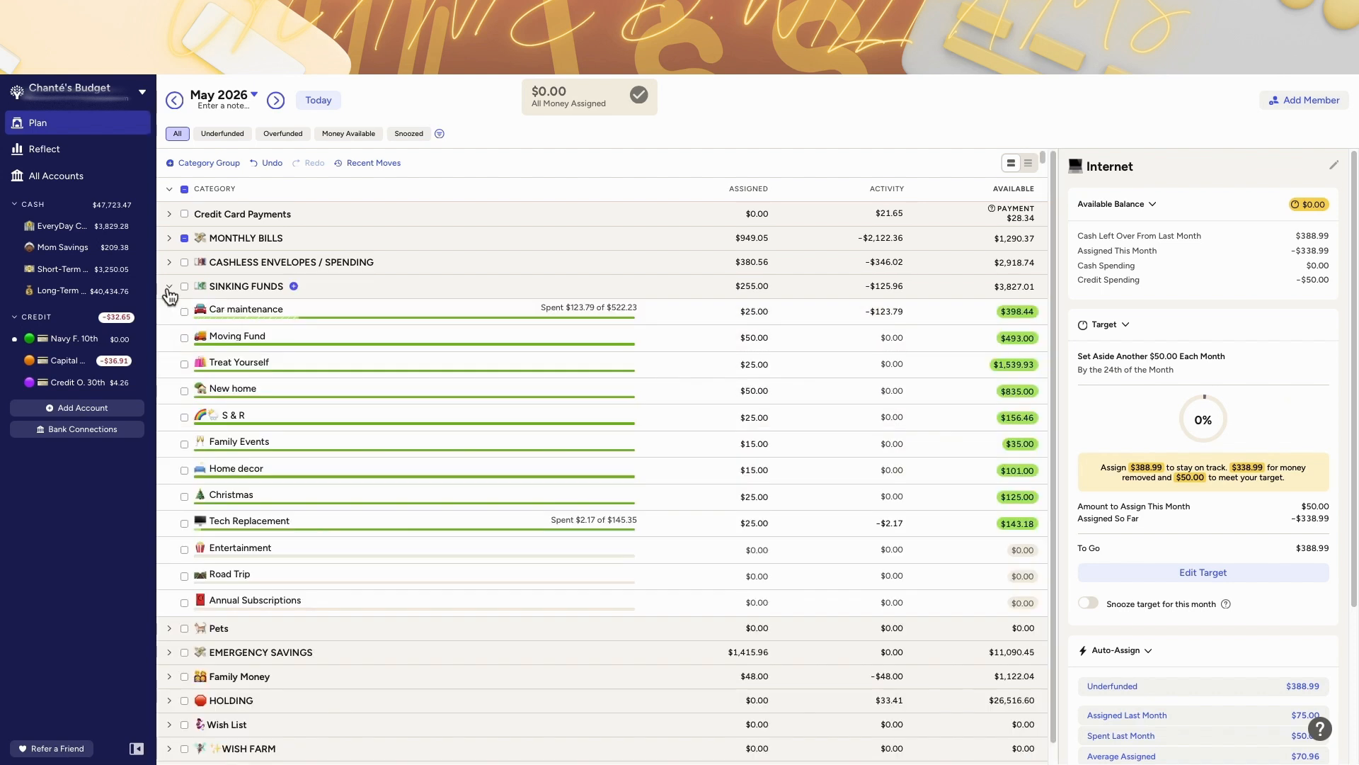
{"action": "left_click", "coordinate": [170, 652]}
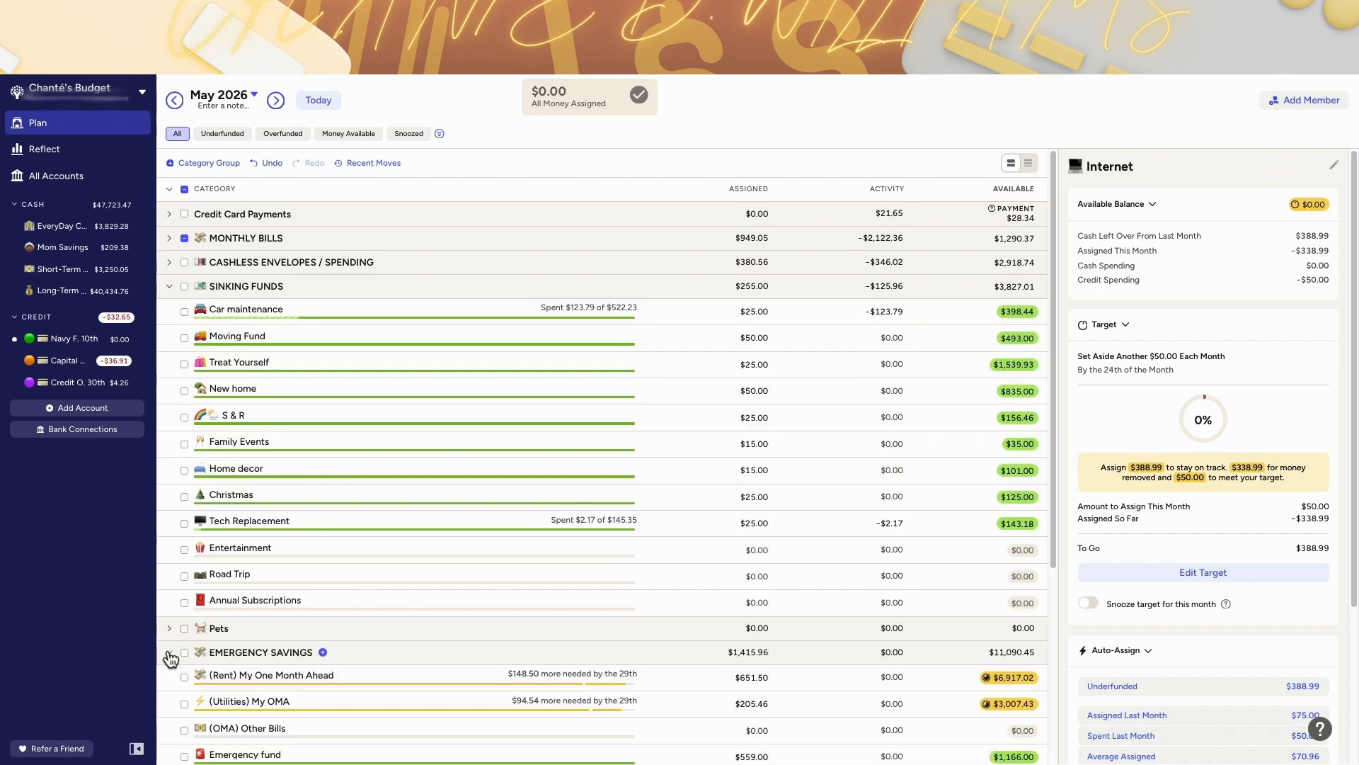
{"action": "scroll", "coordinate": [248, 561], "scroll_direction": "down", "scroll_amount": 1}
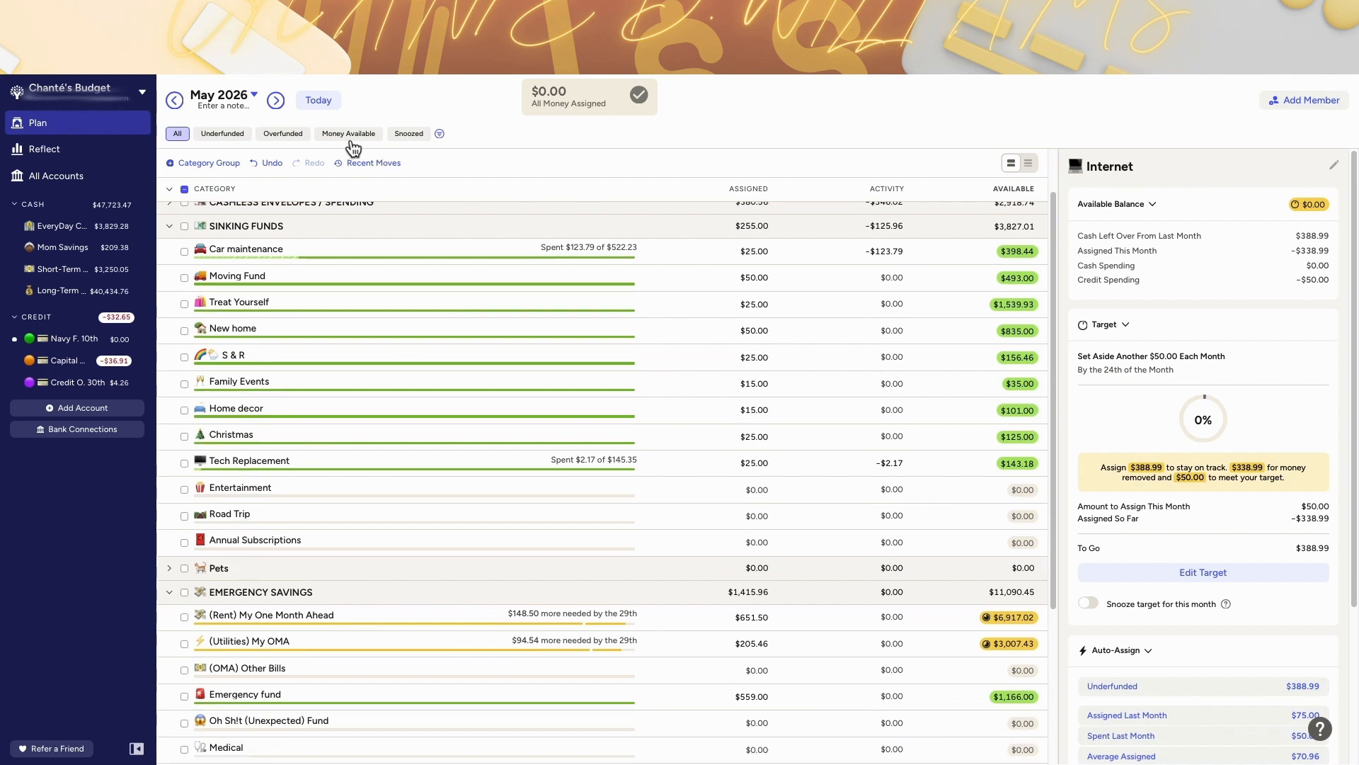
{"action": "scroll", "coordinate": [589, 288], "scroll_direction": "up", "scroll_amount": 1}
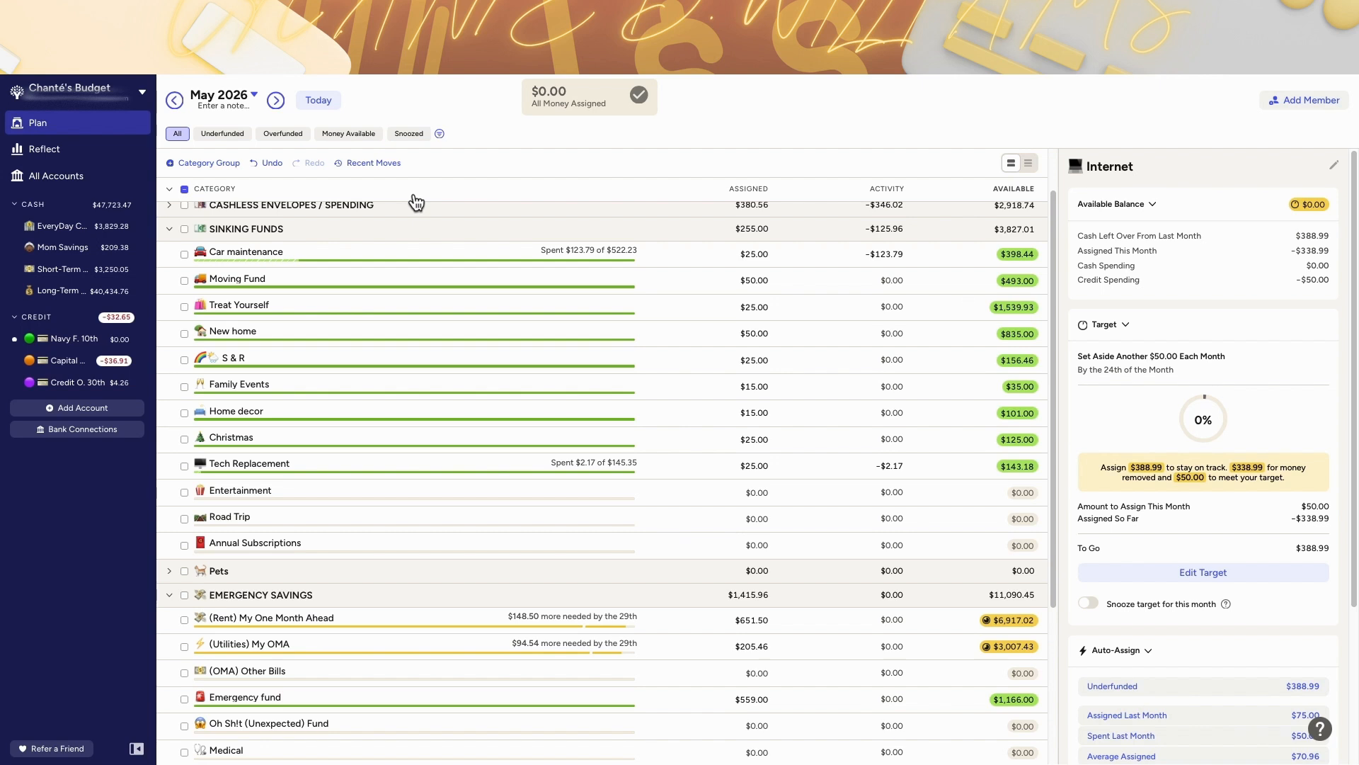
{"action": "left_click", "coordinate": [318, 100]}
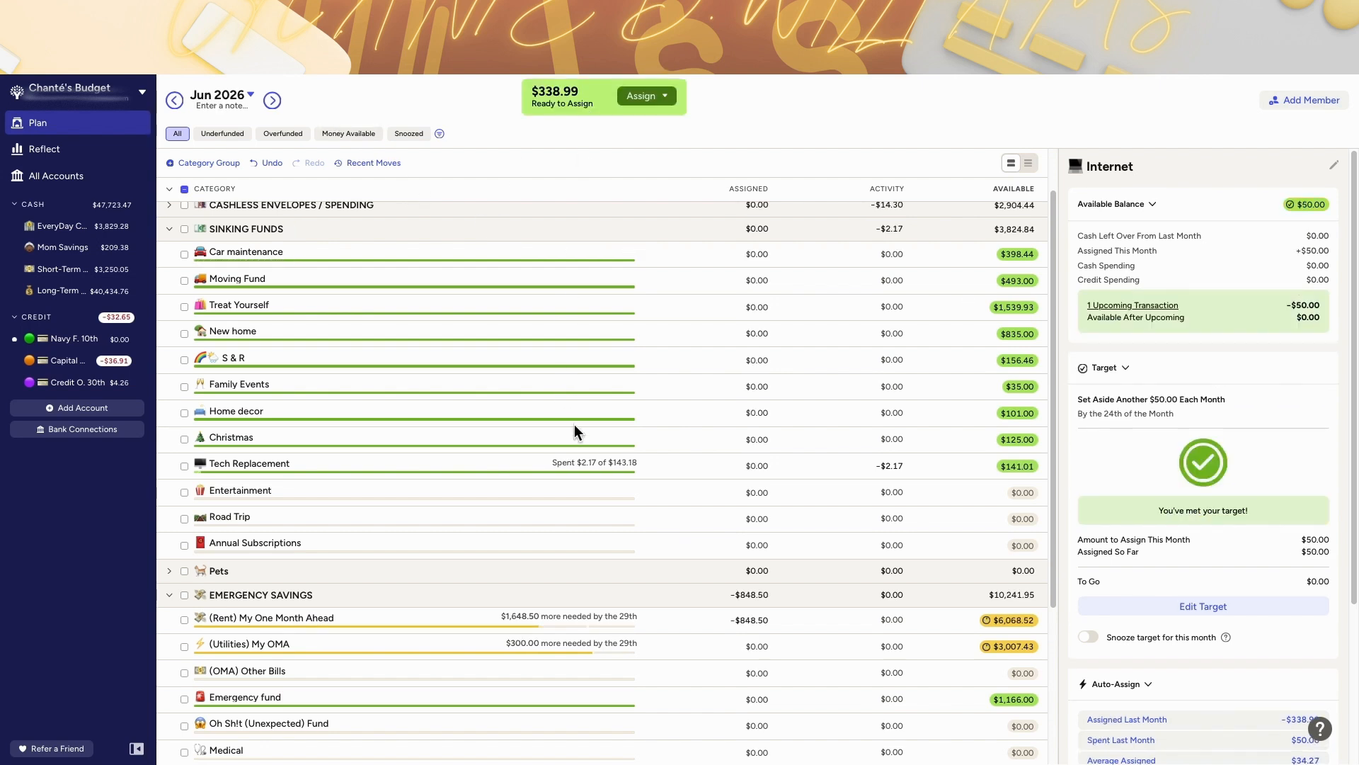
{"action": "scroll", "coordinate": [574, 427], "scroll_direction": "up", "scroll_amount": 1}
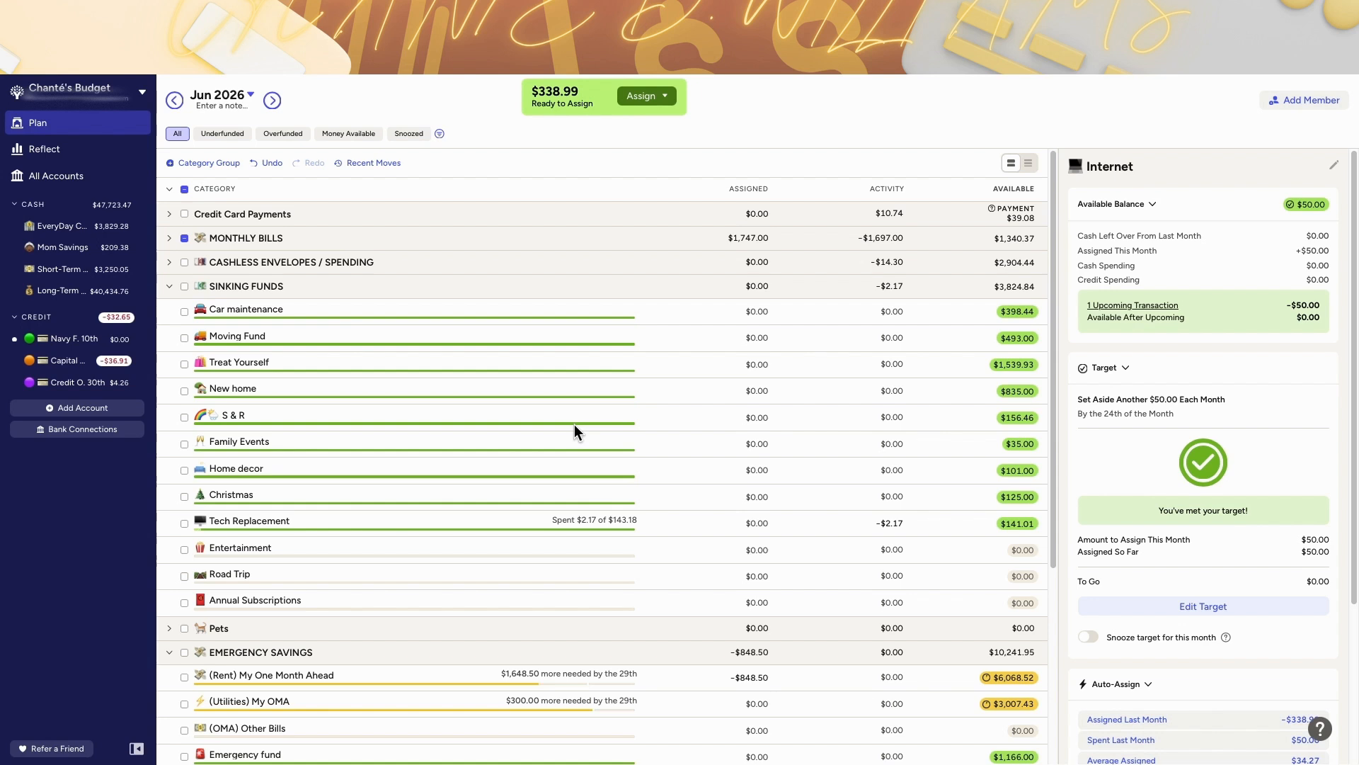
Step: Expand the Monthly Bills group and review the June 2026 category balances and target tooltips
{"action": "left_click", "coordinate": [170, 239]}
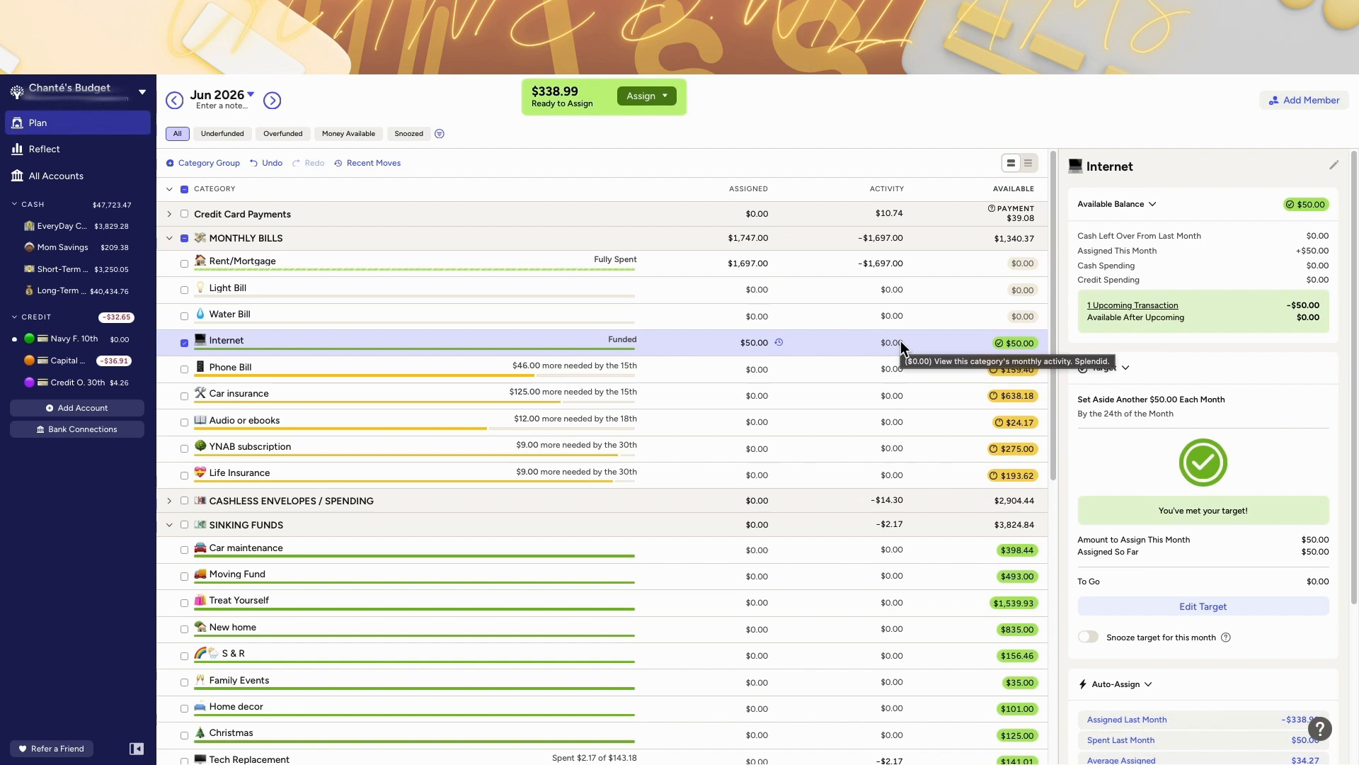
{"action": "scroll", "coordinate": [806, 386], "scroll_direction": "down", "scroll_amount": 1}
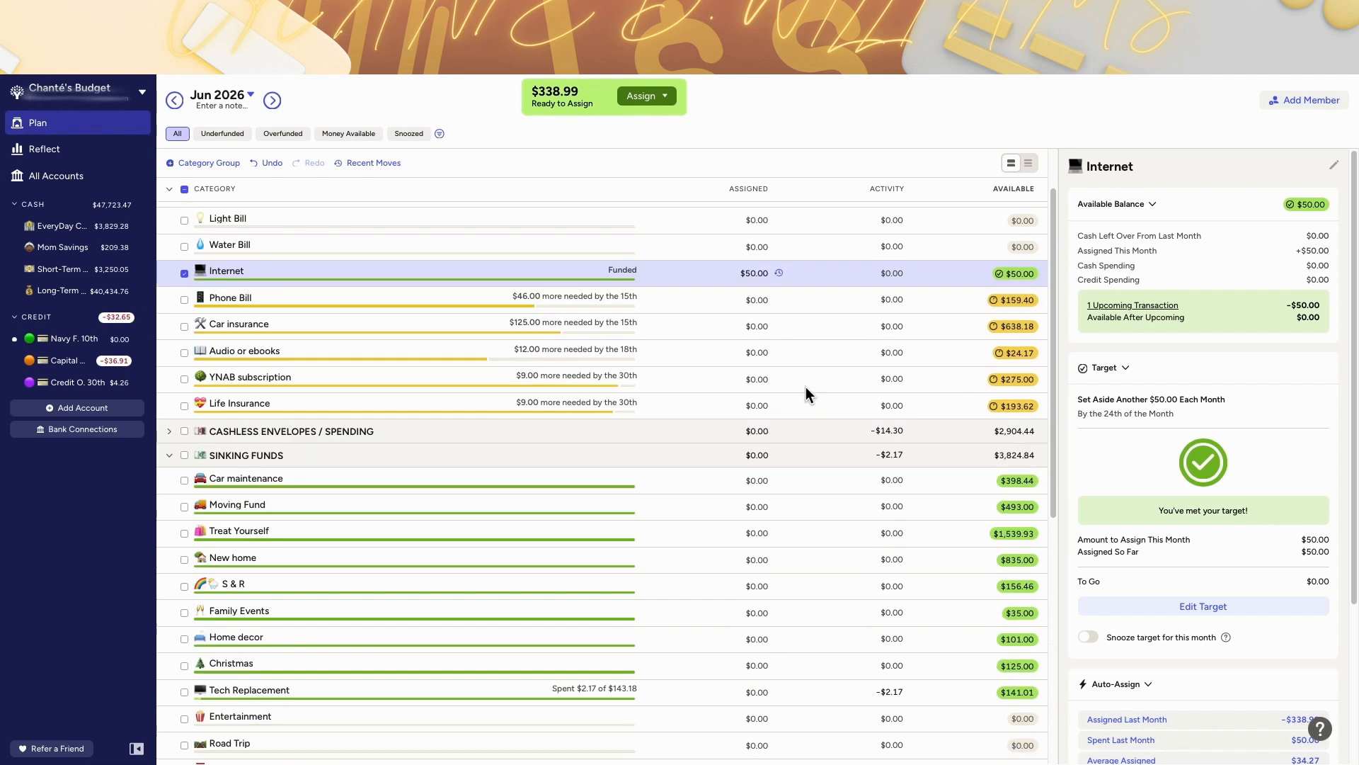
{"action": "scroll", "coordinate": [806, 386], "scroll_direction": "down", "scroll_amount": 5}
{"action": "scroll", "coordinate": [806, 386], "scroll_direction": "down", "scroll_amount": 1}
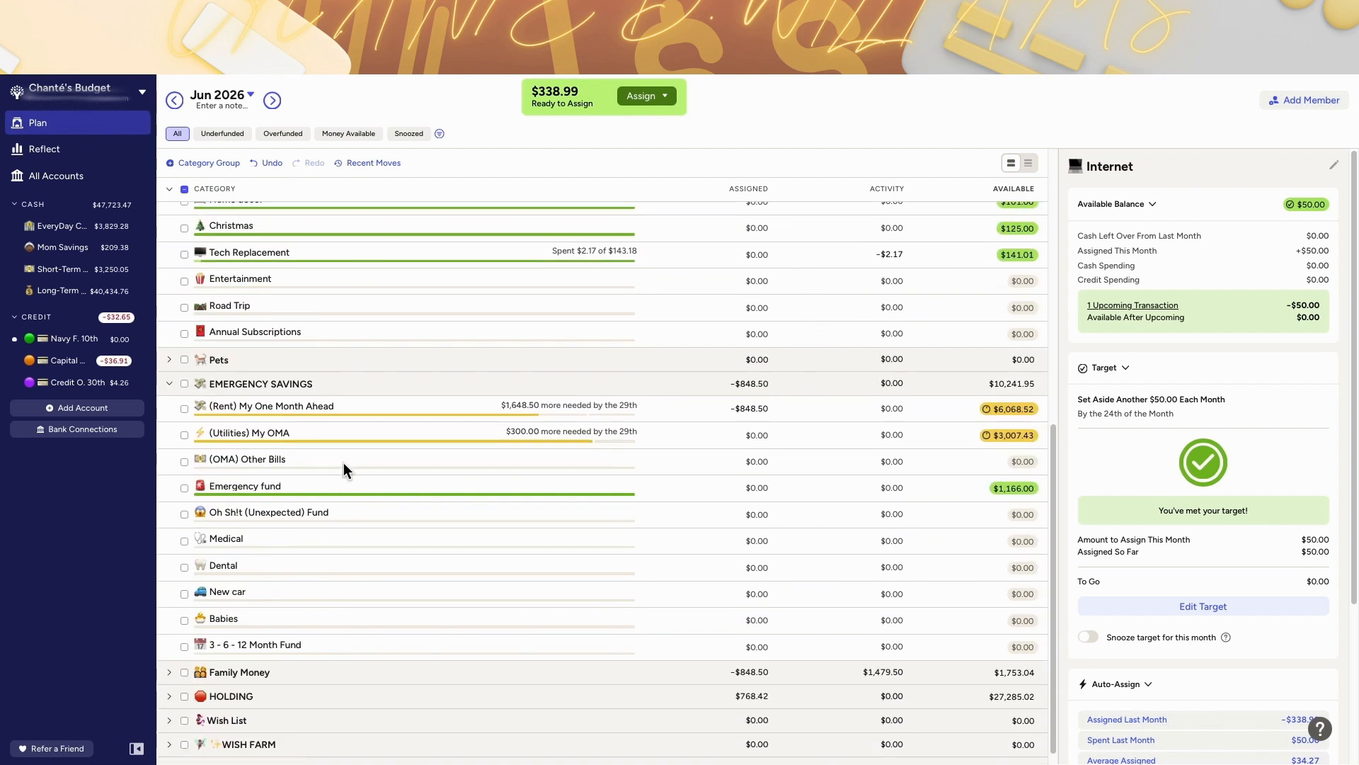
{"action": "scroll", "coordinate": [342, 462], "scroll_direction": "up", "scroll_amount": 4}
{"action": "scroll", "coordinate": [342, 462], "scroll_direction": "up", "scroll_amount": 3}
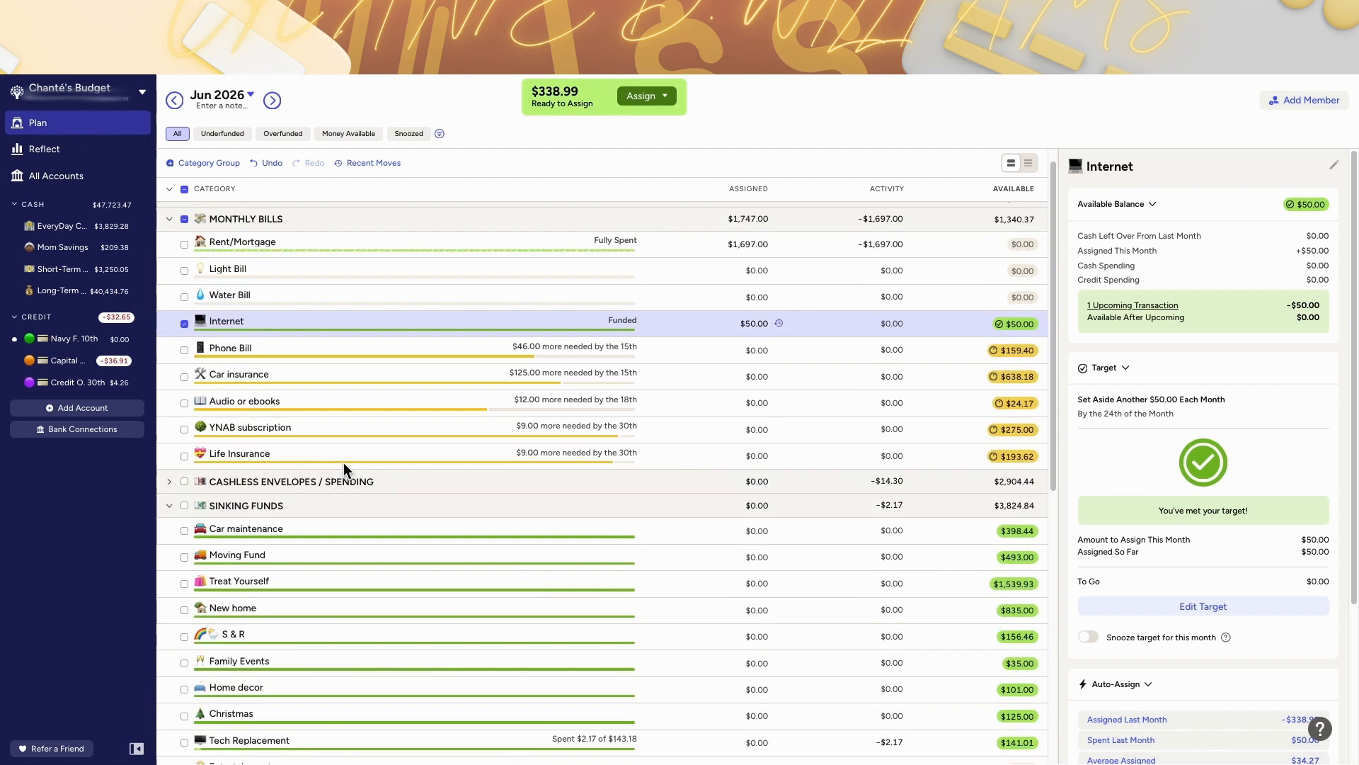
{"action": "scroll", "coordinate": [280, 512], "scroll_direction": "down", "scroll_amount": 7}
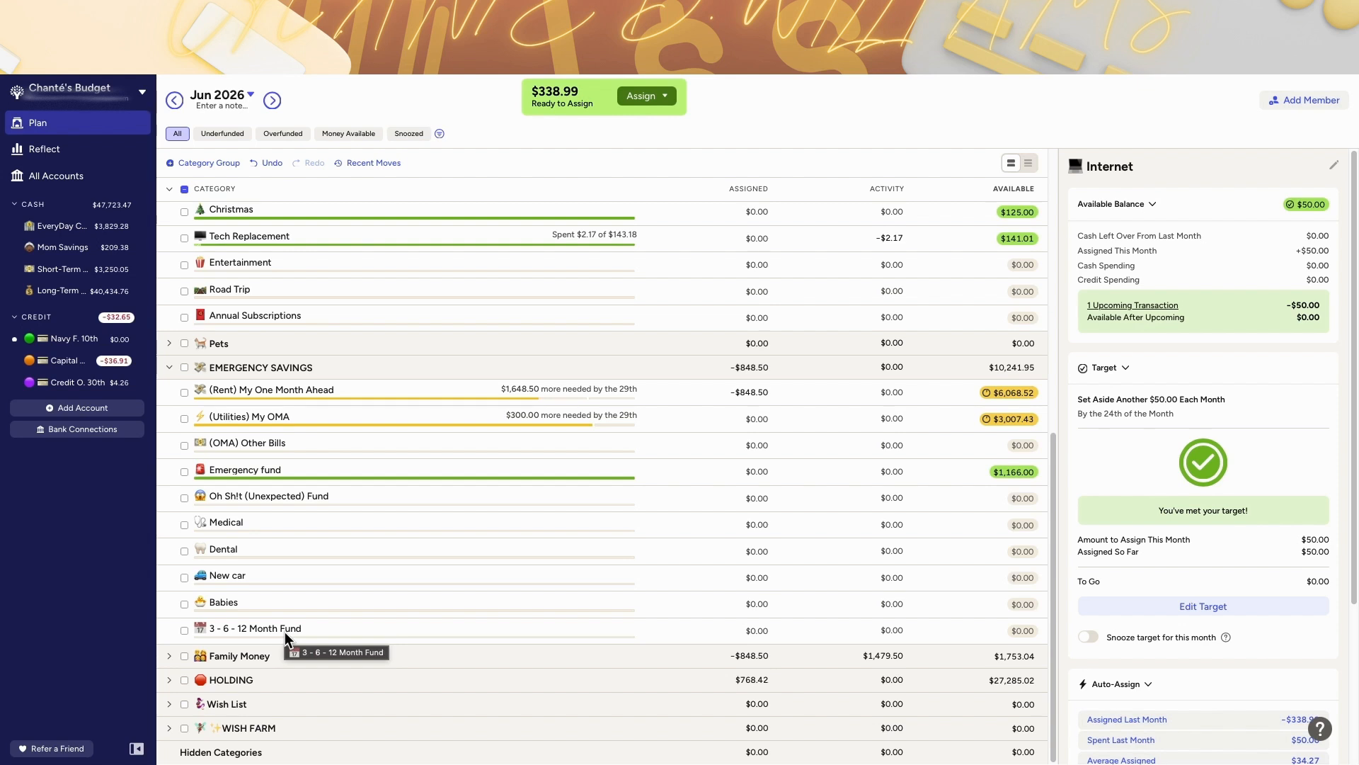
{"action": "scroll", "coordinate": [508, 447], "scroll_direction": "up", "scroll_amount": 7}
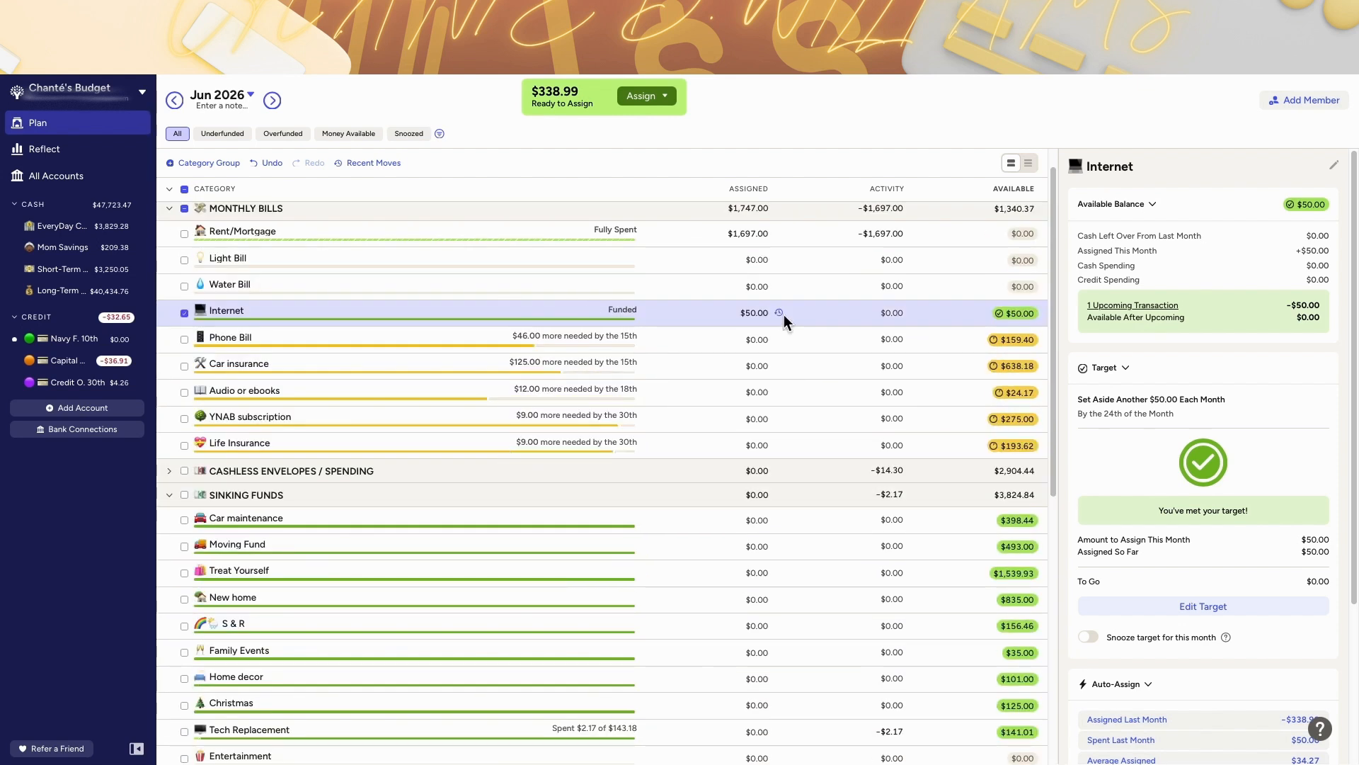
{"action": "left_click", "coordinate": [761, 313]}
{"action": "left_click", "coordinate": [748, 335]}
{"action": "scroll", "coordinate": [748, 335], "scroll_direction": "down", "scroll_amount": 7}
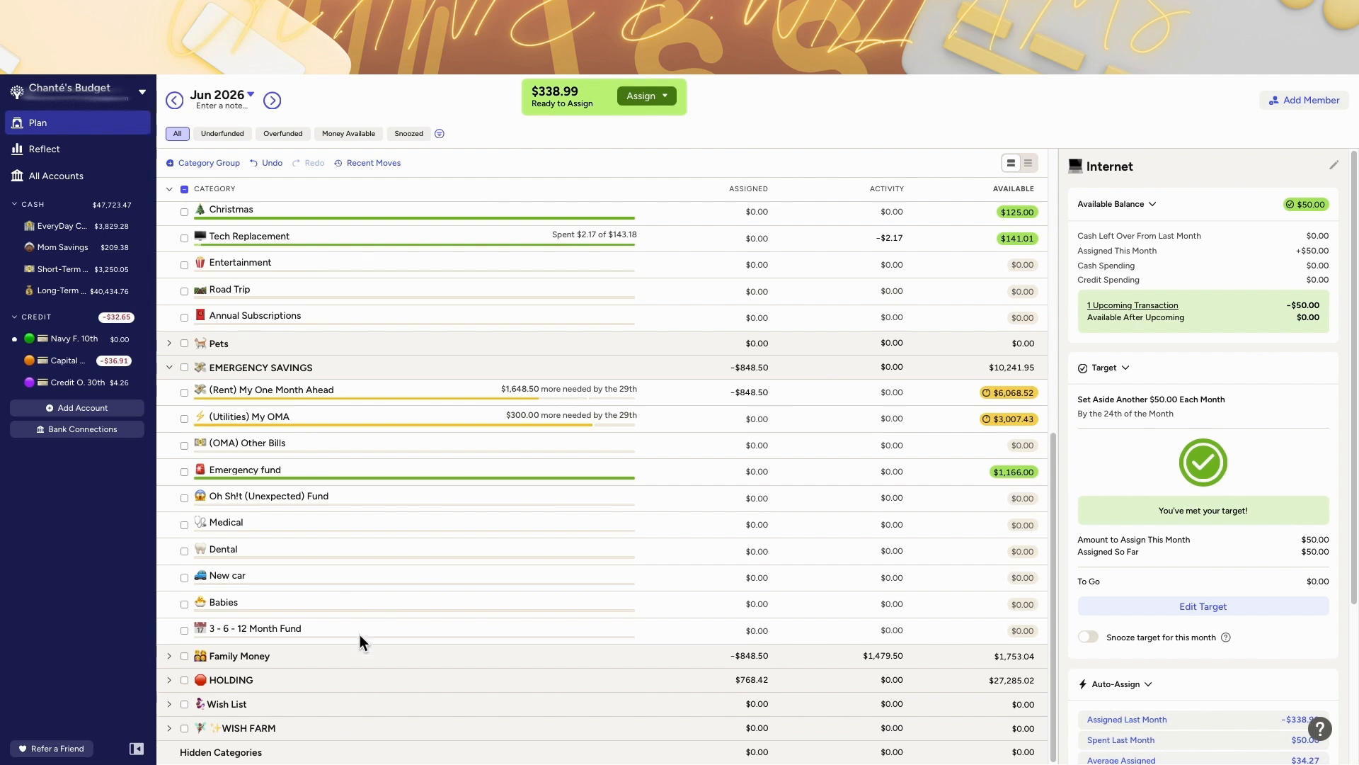
{"action": "scroll", "coordinate": [356, 630], "scroll_direction": "up", "scroll_amount": 8}
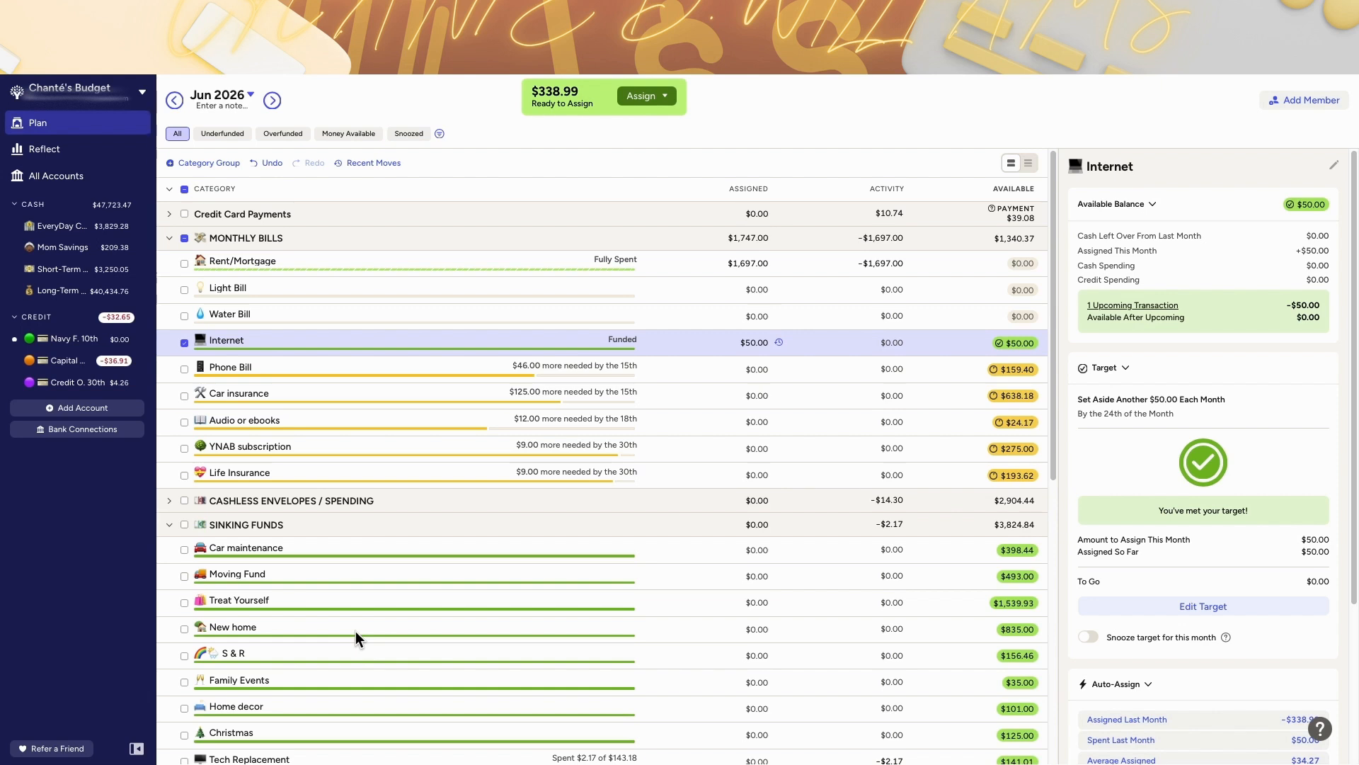
{"action": "scroll", "coordinate": [355, 631], "scroll_direction": "down", "scroll_amount": 2}
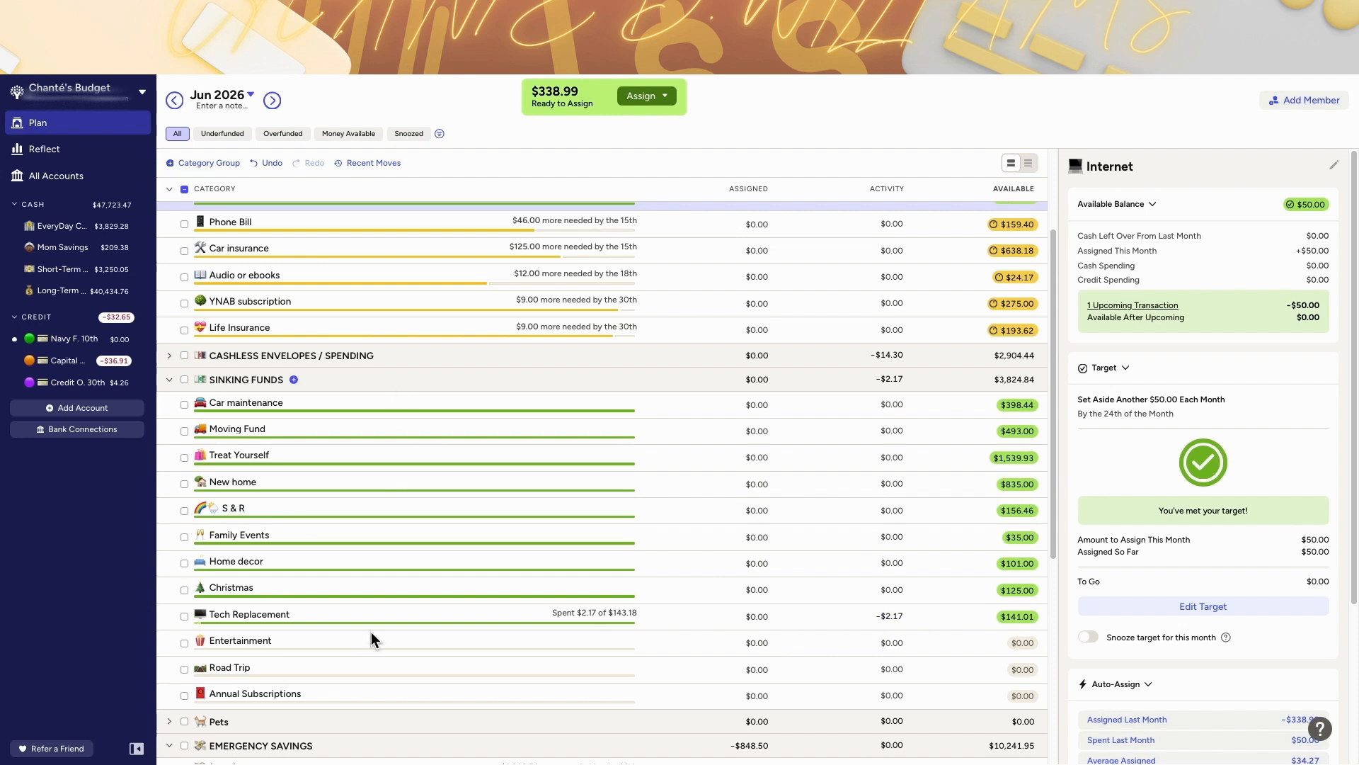
{"action": "scroll", "coordinate": [371, 635], "scroll_direction": "down", "scroll_amount": 1}
{"action": "scroll", "coordinate": [316, 613], "scroll_direction": "down", "scroll_amount": 5}
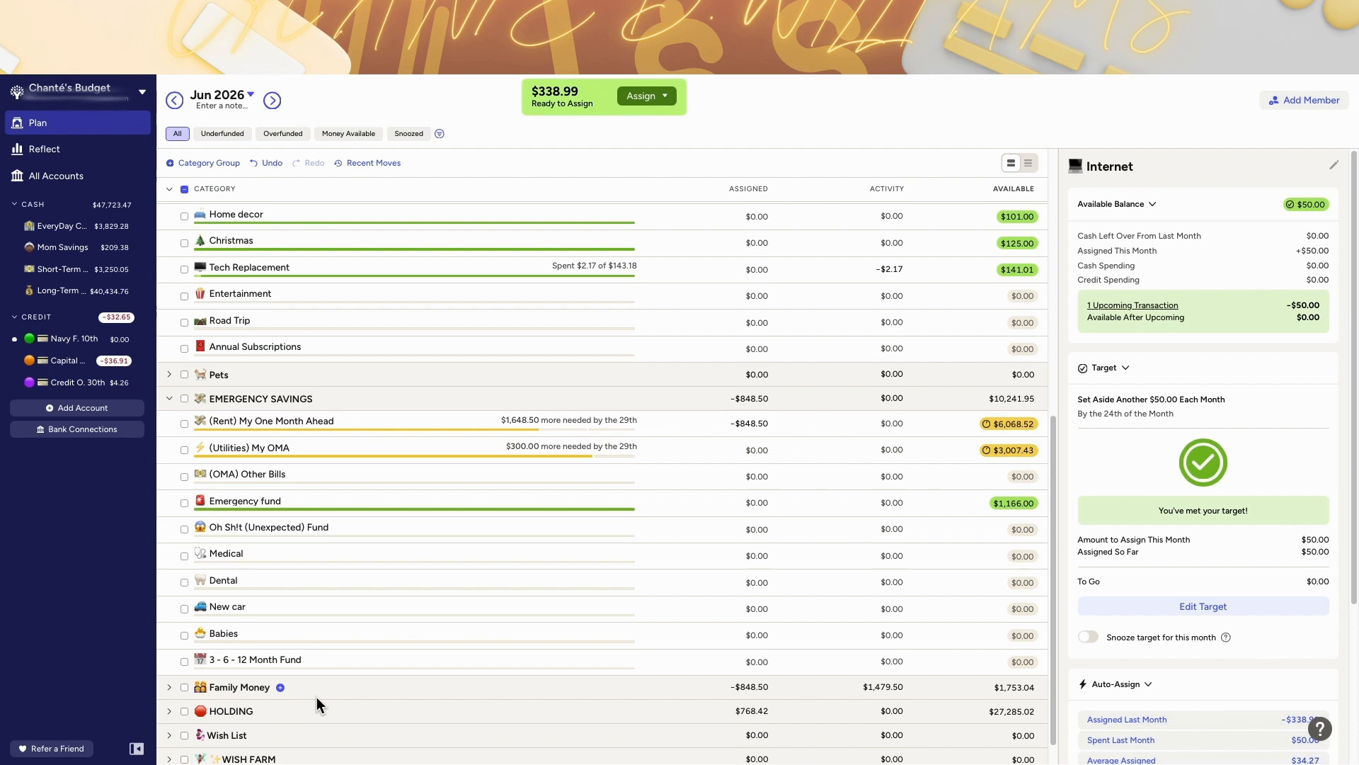
{"action": "scroll", "coordinate": [316, 696], "scroll_direction": "up", "scroll_amount": 7}
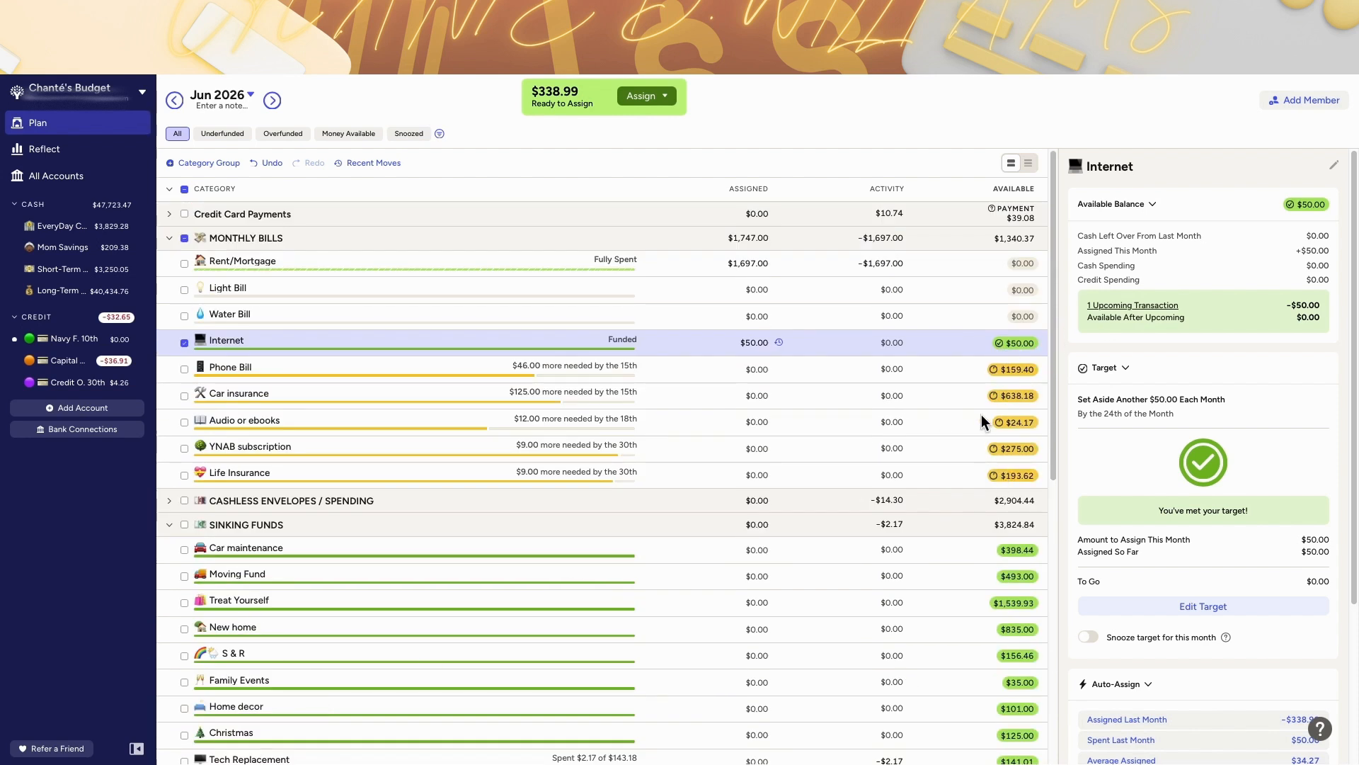
{"action": "mouse_move", "coordinate": [1010, 487]}
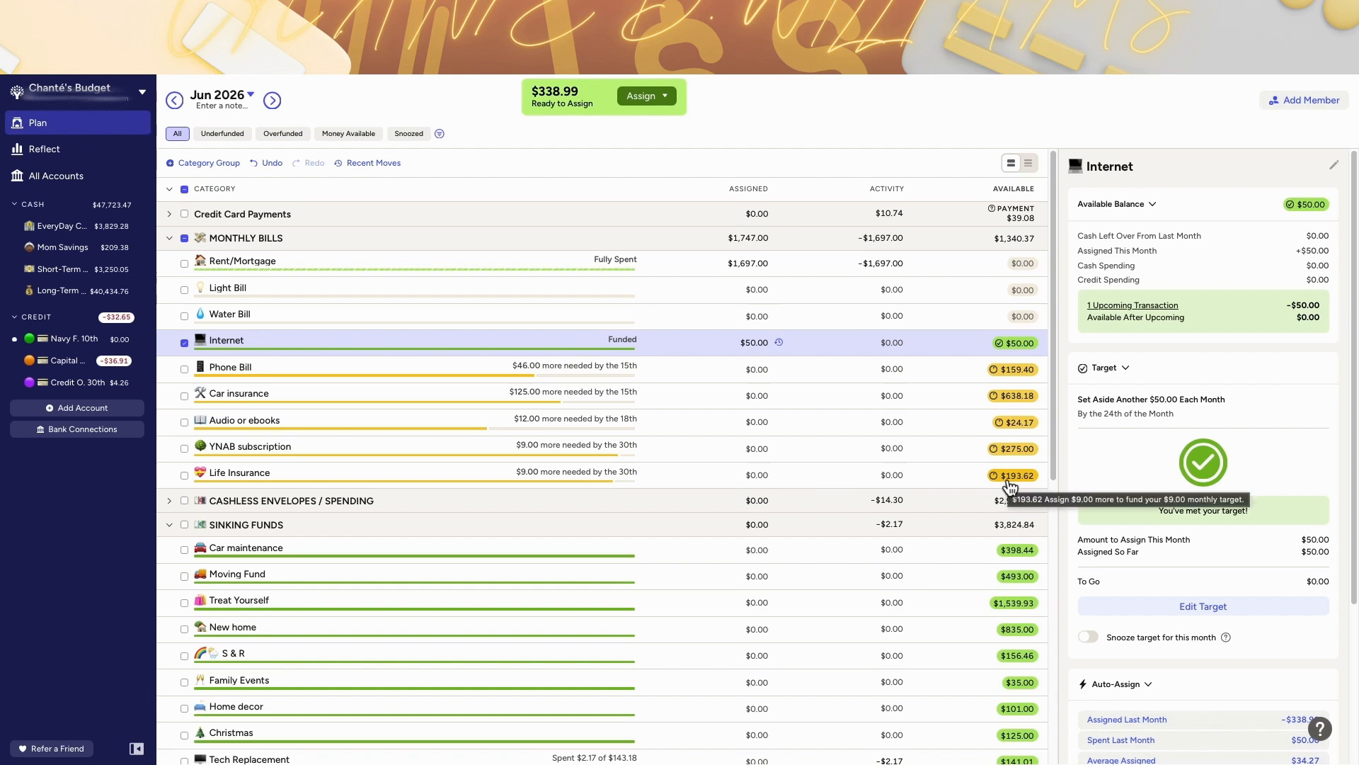
{"action": "mouse_move", "coordinate": [1016, 430]}
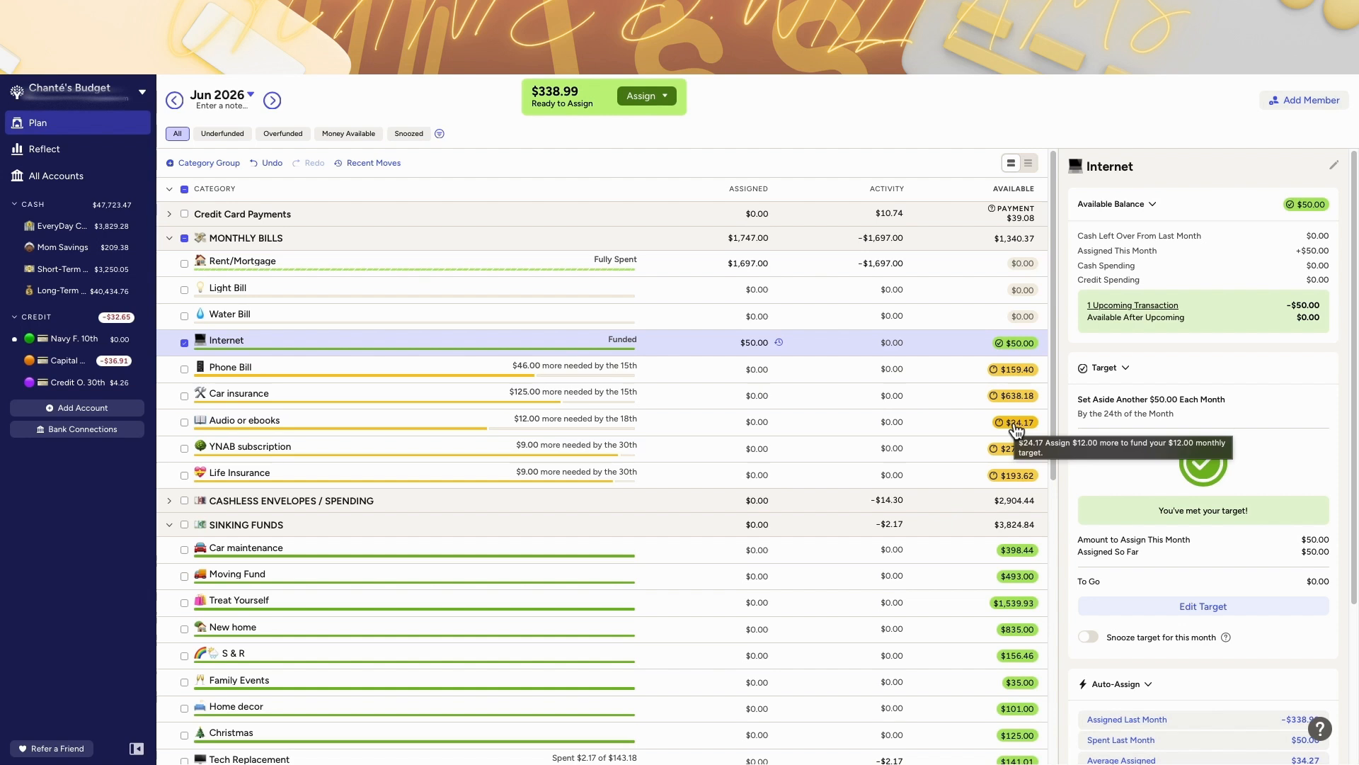
Step: Assign an additional $12 to the Audio or ebooks category in June 2026
{"action": "left_click", "coordinate": [756, 423]}
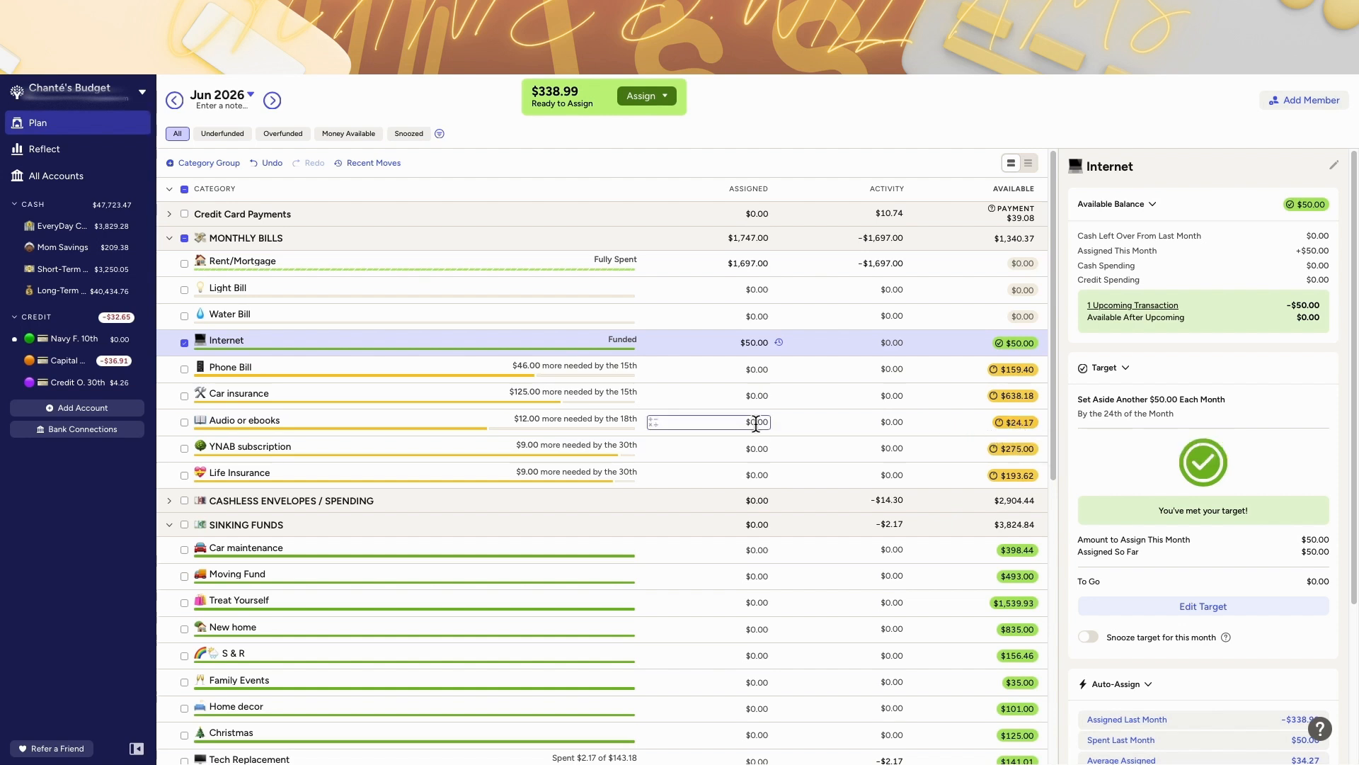
{"action": "left_click", "coordinate": [756, 423]}
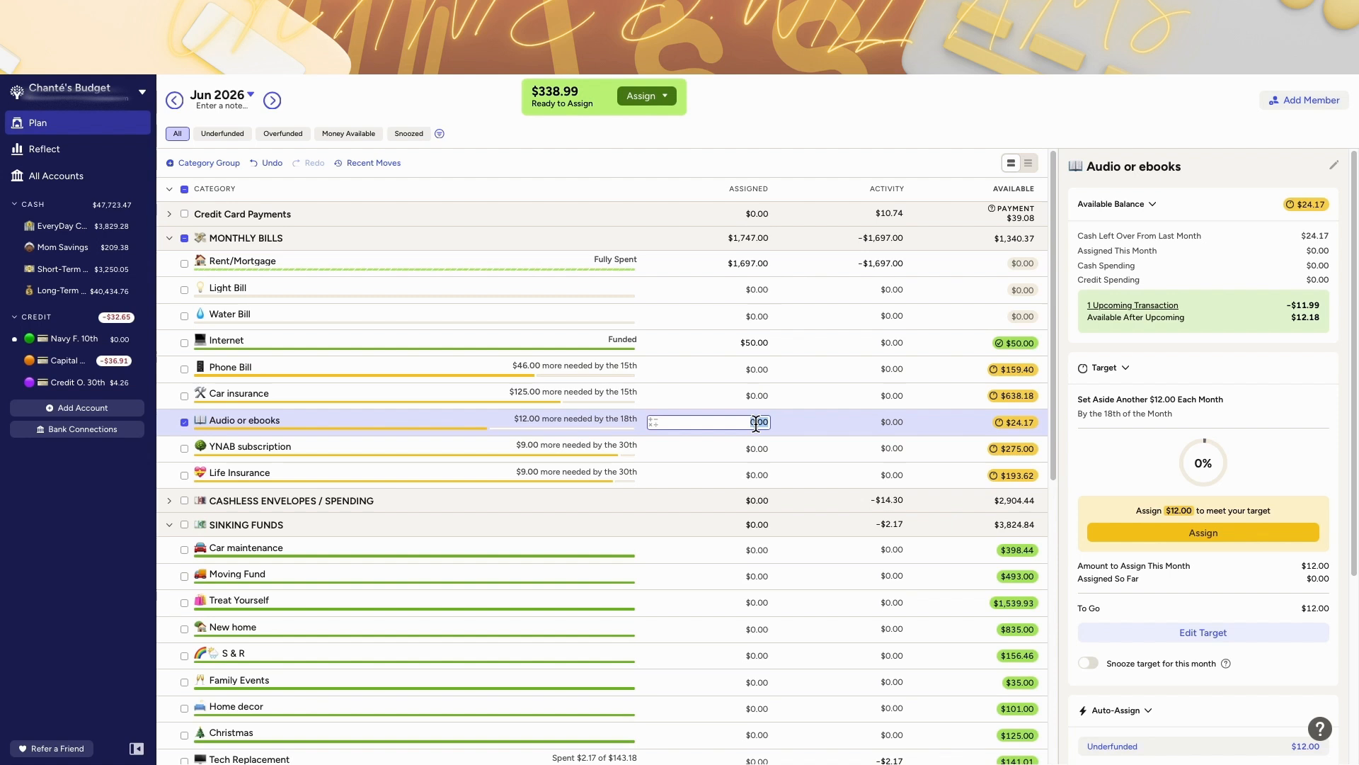
{"action": "key", "text": "Right"}
{"action": "type", "text": "+12"}
{"action": "key", "text": "Return"}
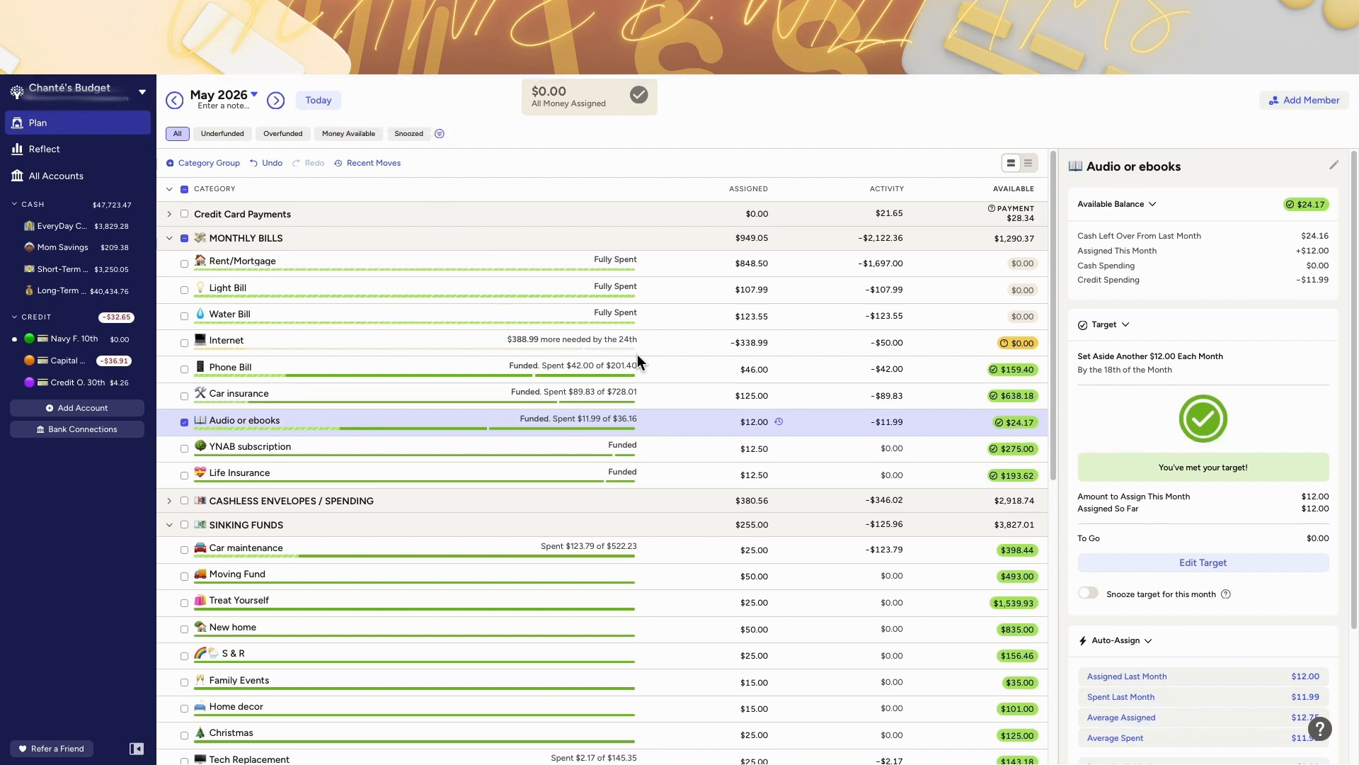
{"action": "left_click", "coordinate": [274, 103]}
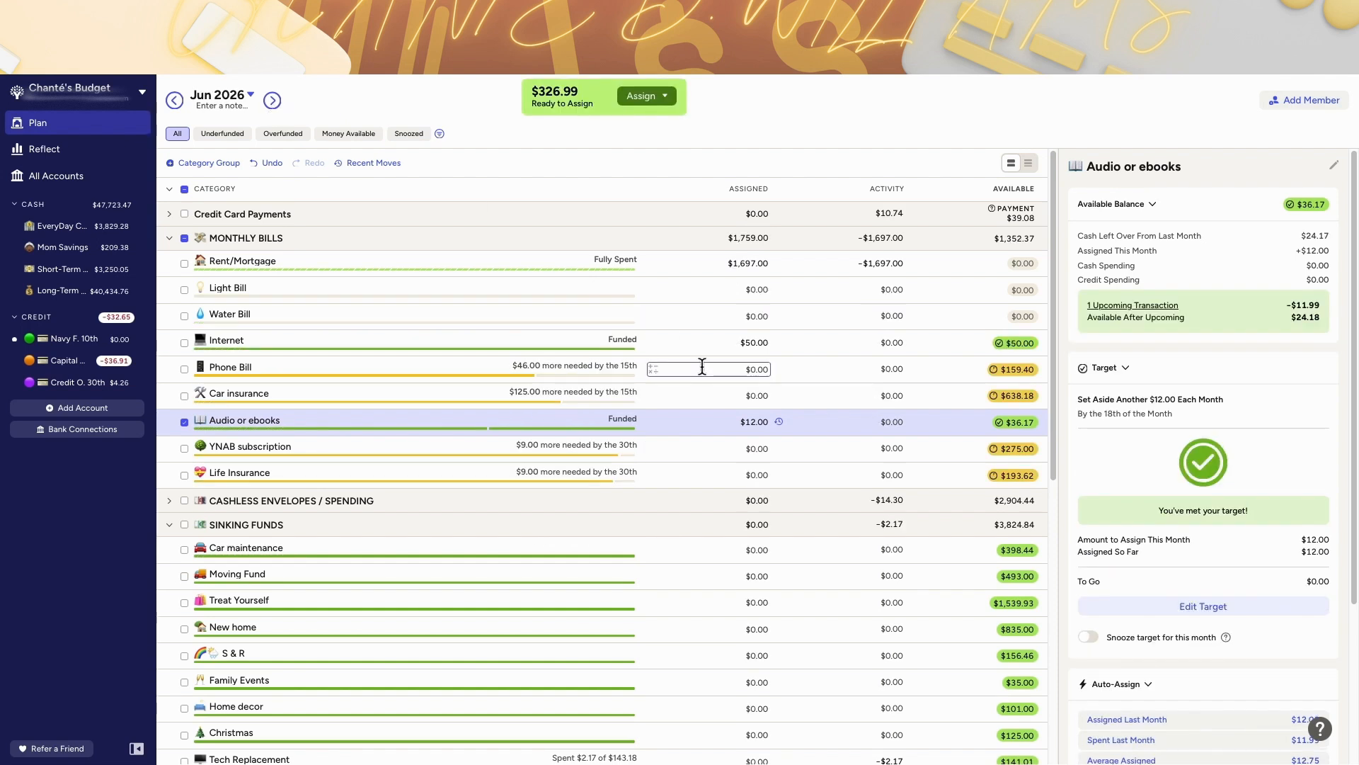
Step: Delete the 3 - 6 - 12 Month Fund category and create a category group with the same name
{"action": "scroll", "coordinate": [701, 367], "scroll_direction": "down", "scroll_amount": 1}
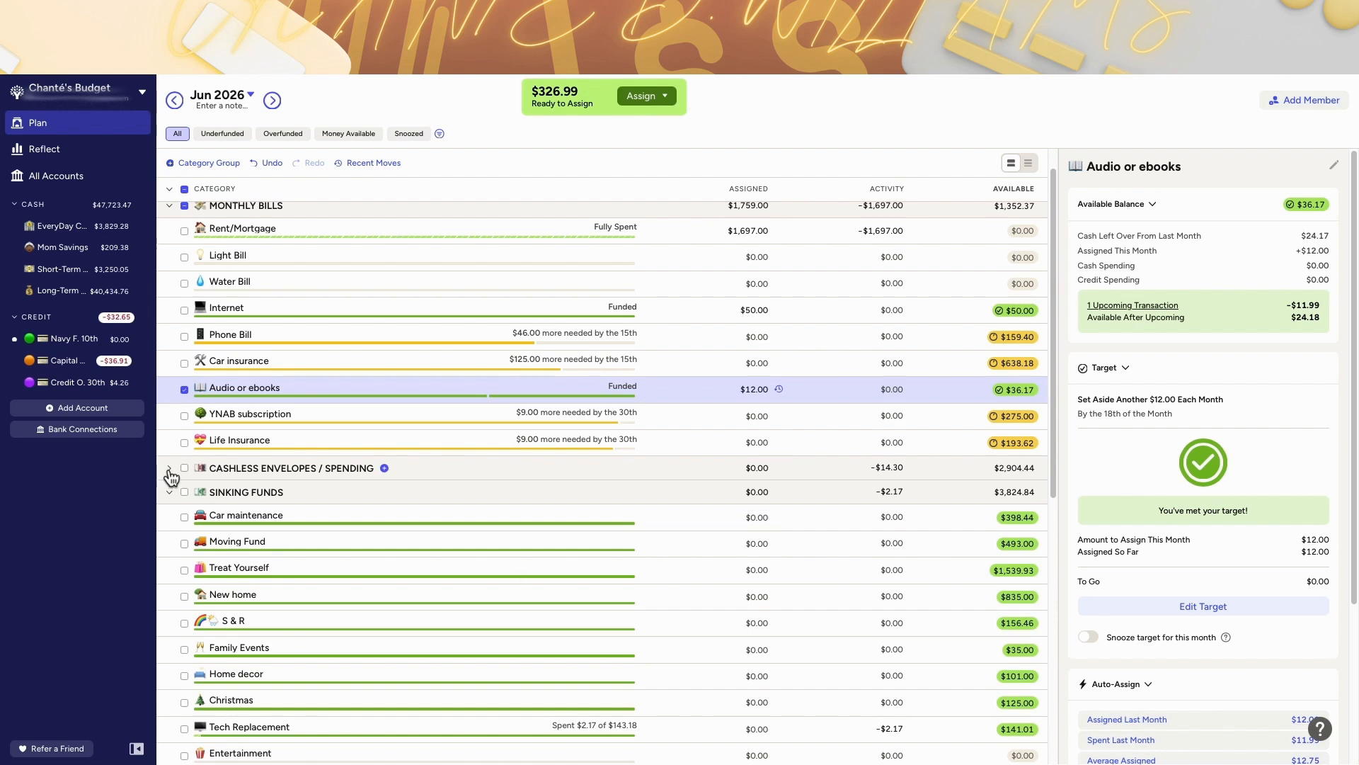
{"action": "scroll", "coordinate": [333, 525], "scroll_direction": "down", "scroll_amount": 3}
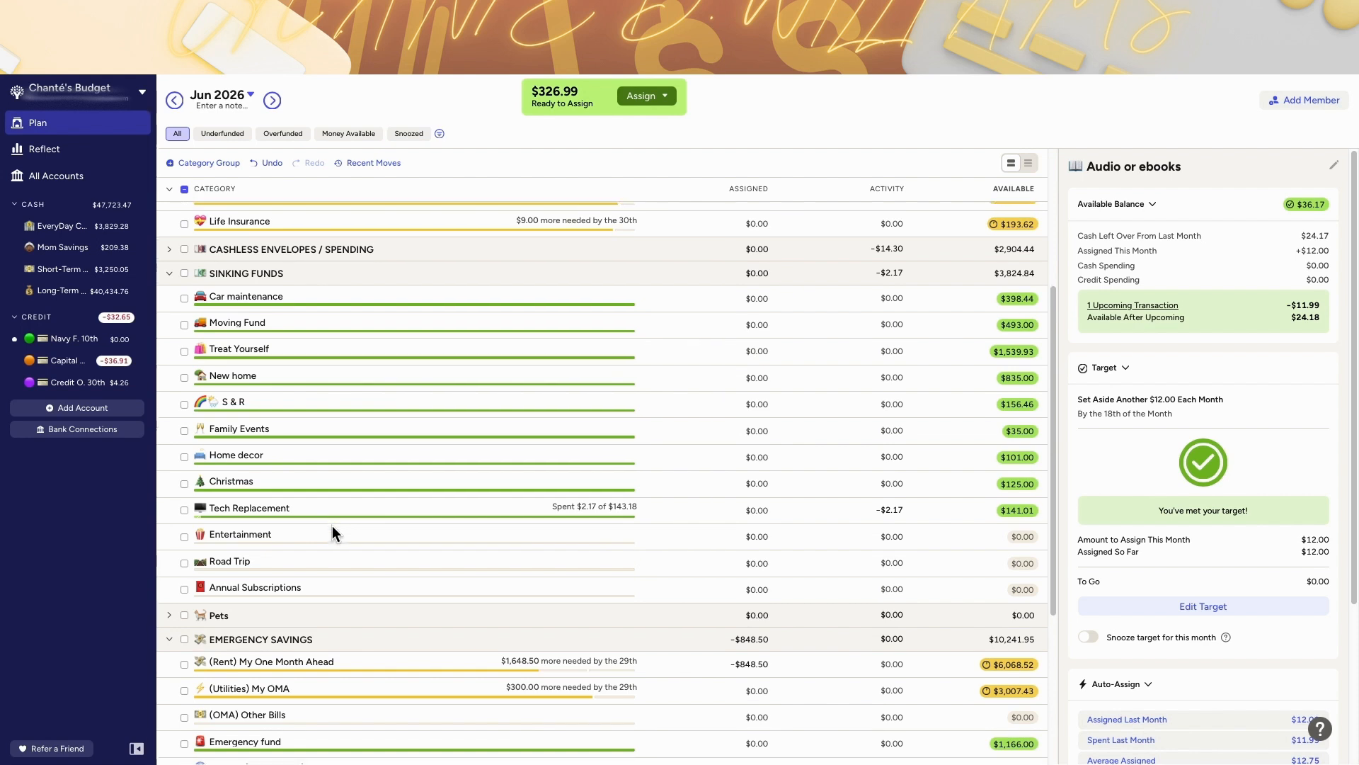
{"action": "scroll", "coordinate": [333, 525], "scroll_direction": "down", "scroll_amount": 2}
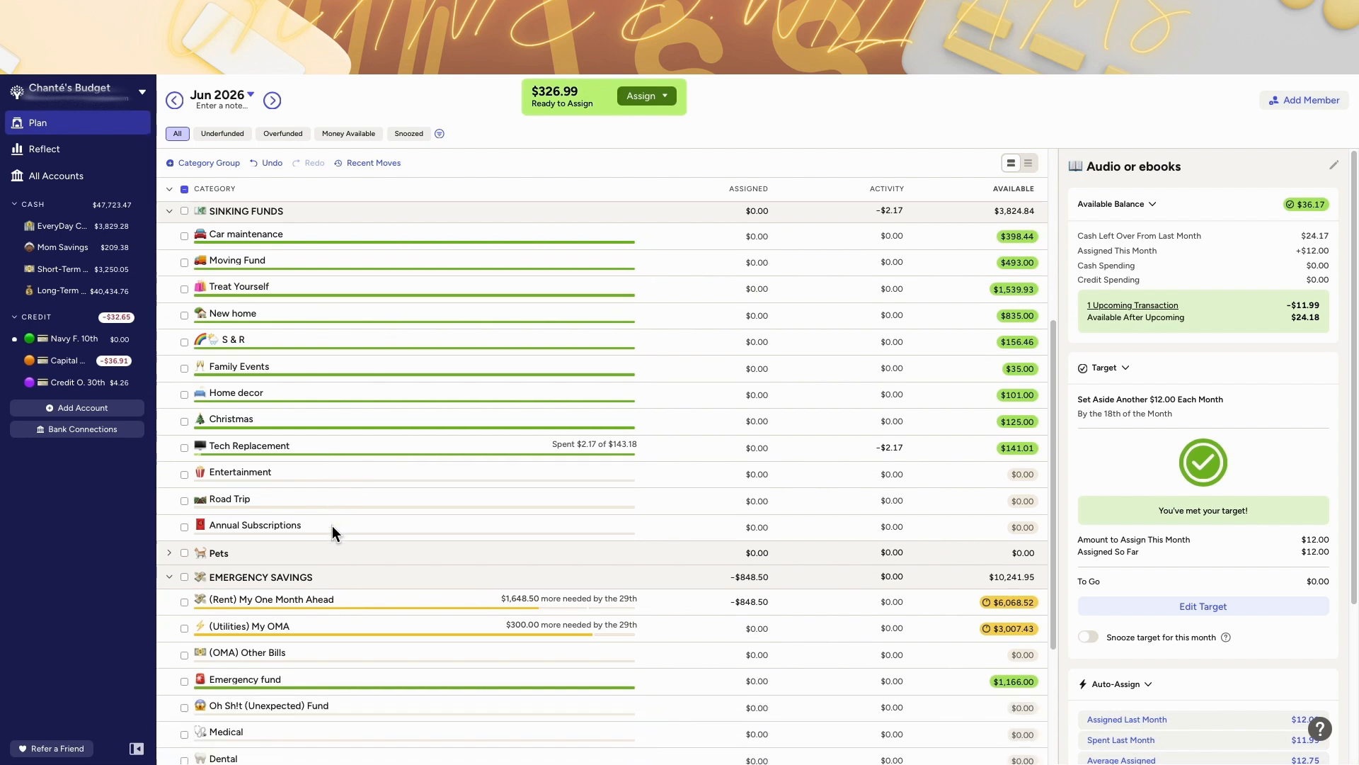
{"action": "scroll", "coordinate": [333, 526], "scroll_direction": "down", "scroll_amount": 3}
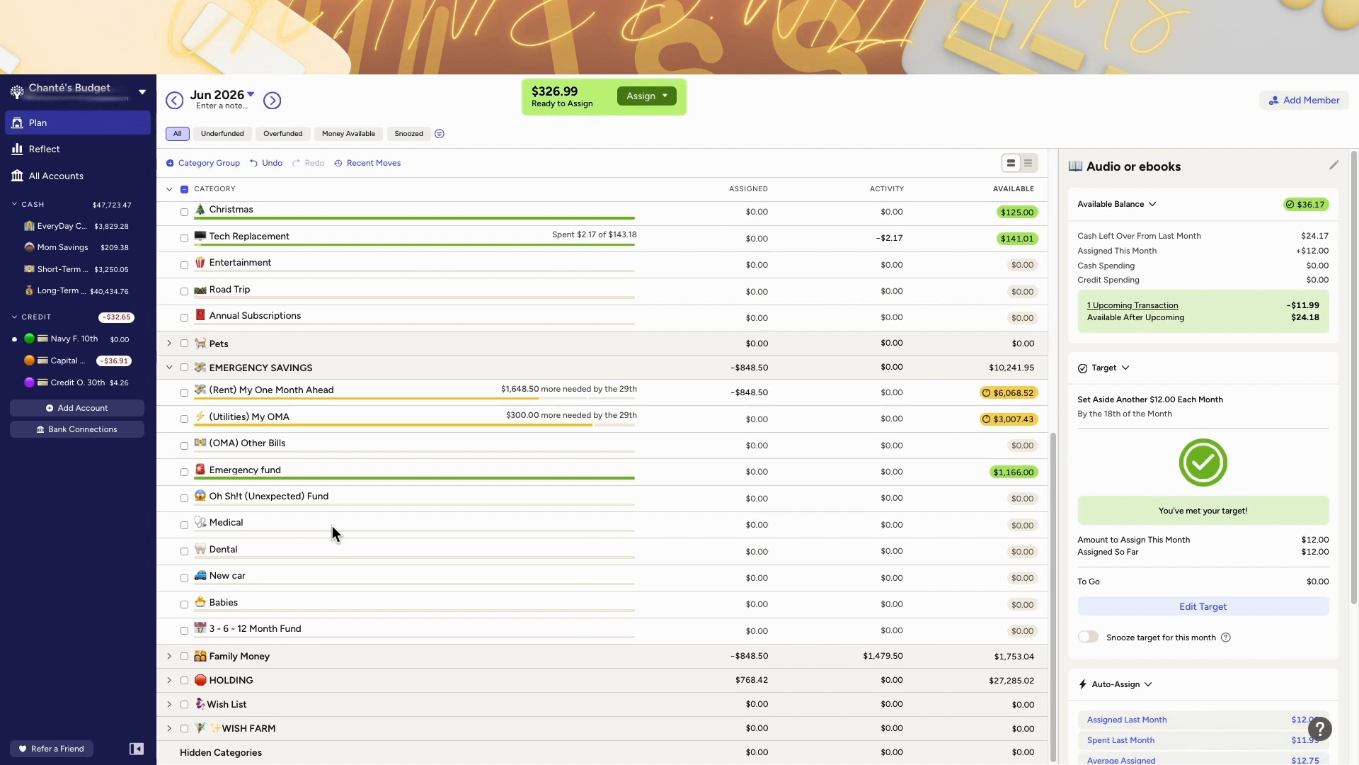
{"action": "scroll", "coordinate": [514, 450], "scroll_direction": "up", "scroll_amount": 8}
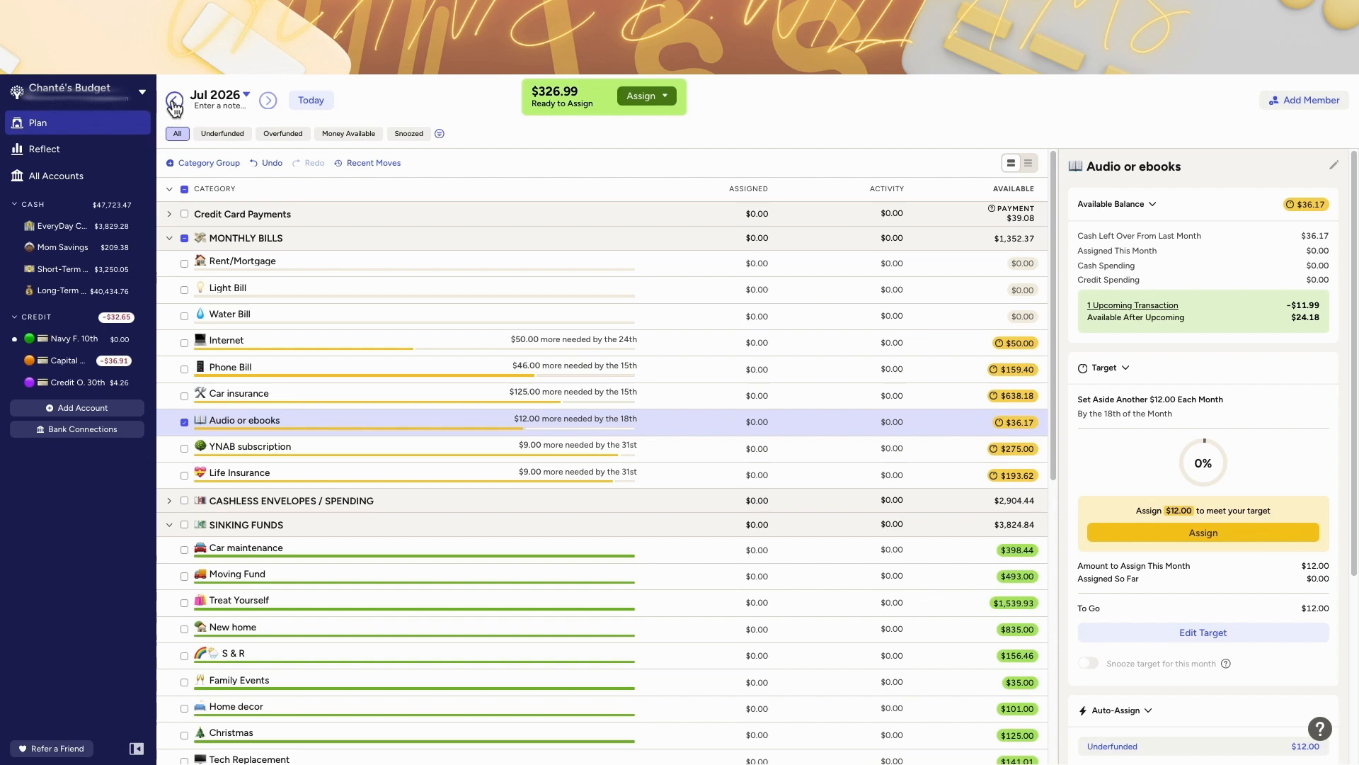
{"action": "scroll", "coordinate": [464, 452], "scroll_direction": "down", "scroll_amount": 8}
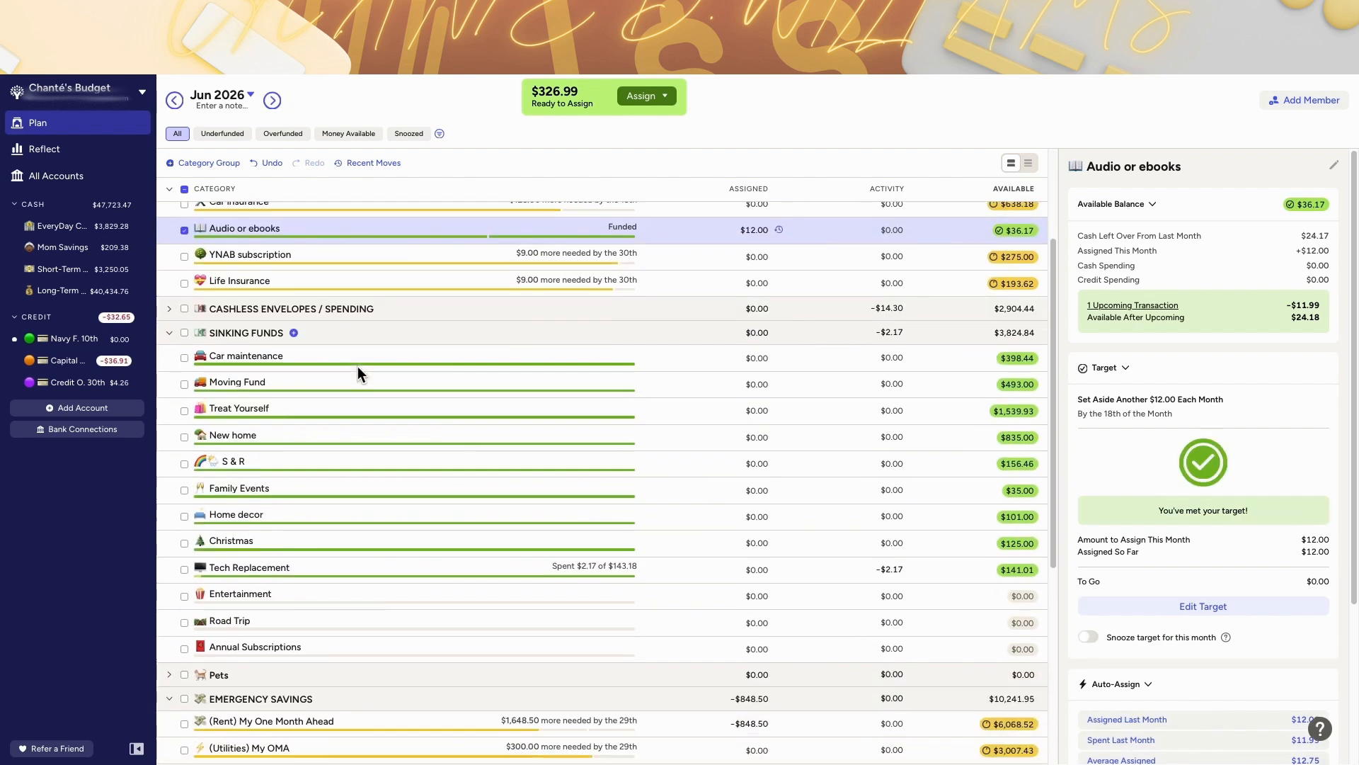
{"action": "left_click", "coordinate": [248, 625]}
{"action": "key", "text": "ctrl+c"}
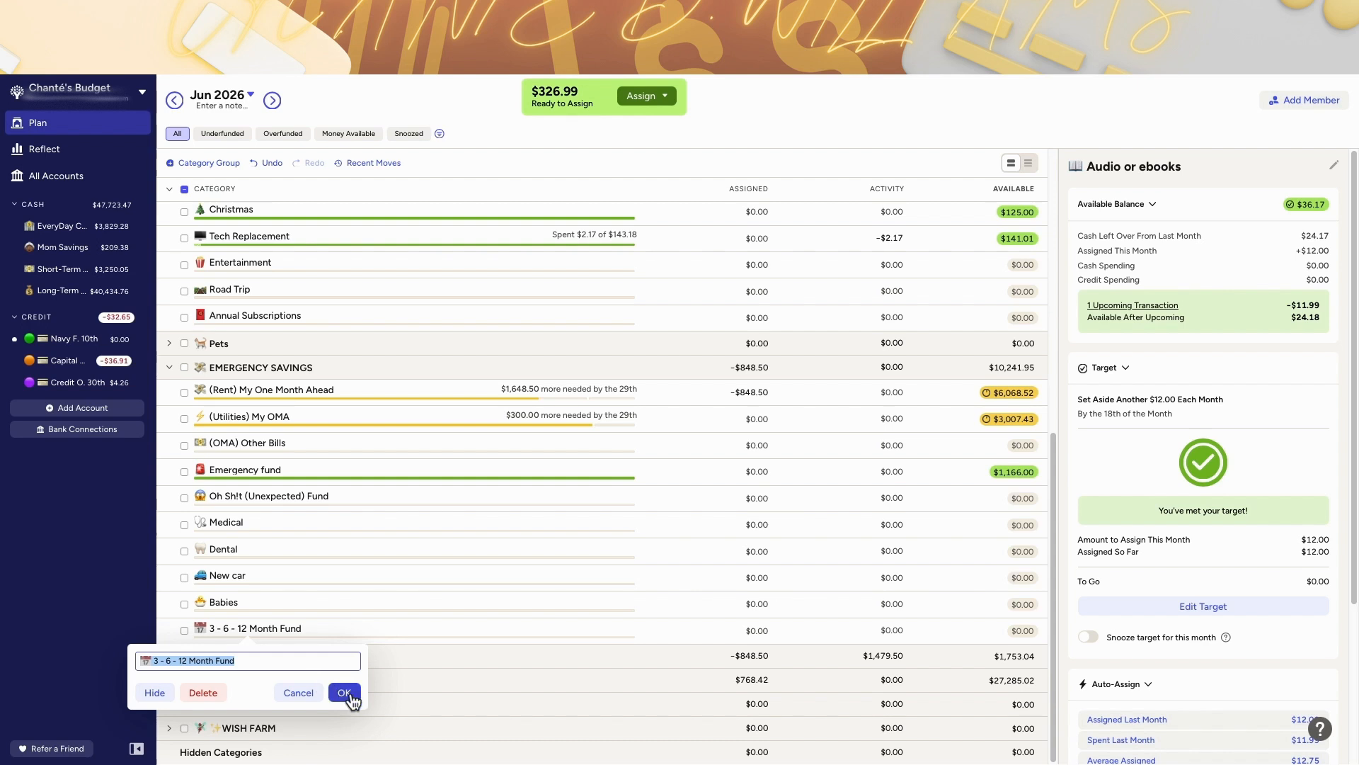
{"action": "left_click", "coordinate": [211, 693]}
{"action": "left_click", "coordinate": [201, 168]}
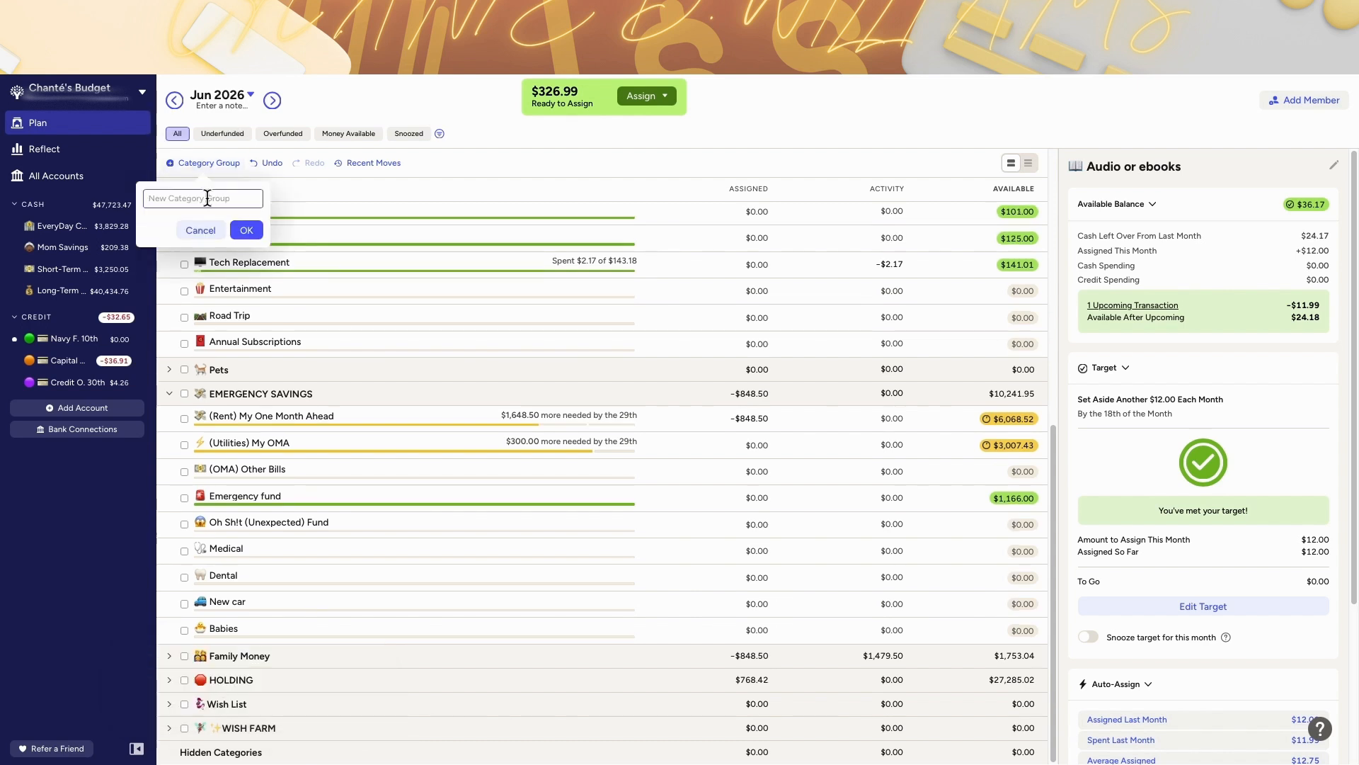
{"action": "key", "text": "ctrl+v"}
{"action": "left_click", "coordinate": [243, 227]}
Step: Rearrange category groups, placing Pets above Sinking Funds and 3 - 6 - 12 Month Fund above Emergency Savings
{"action": "left_click_drag", "start_coordinate": [308, 213], "coordinate": [344, 322]}
{"action": "left_click", "coordinate": [173, 189]}
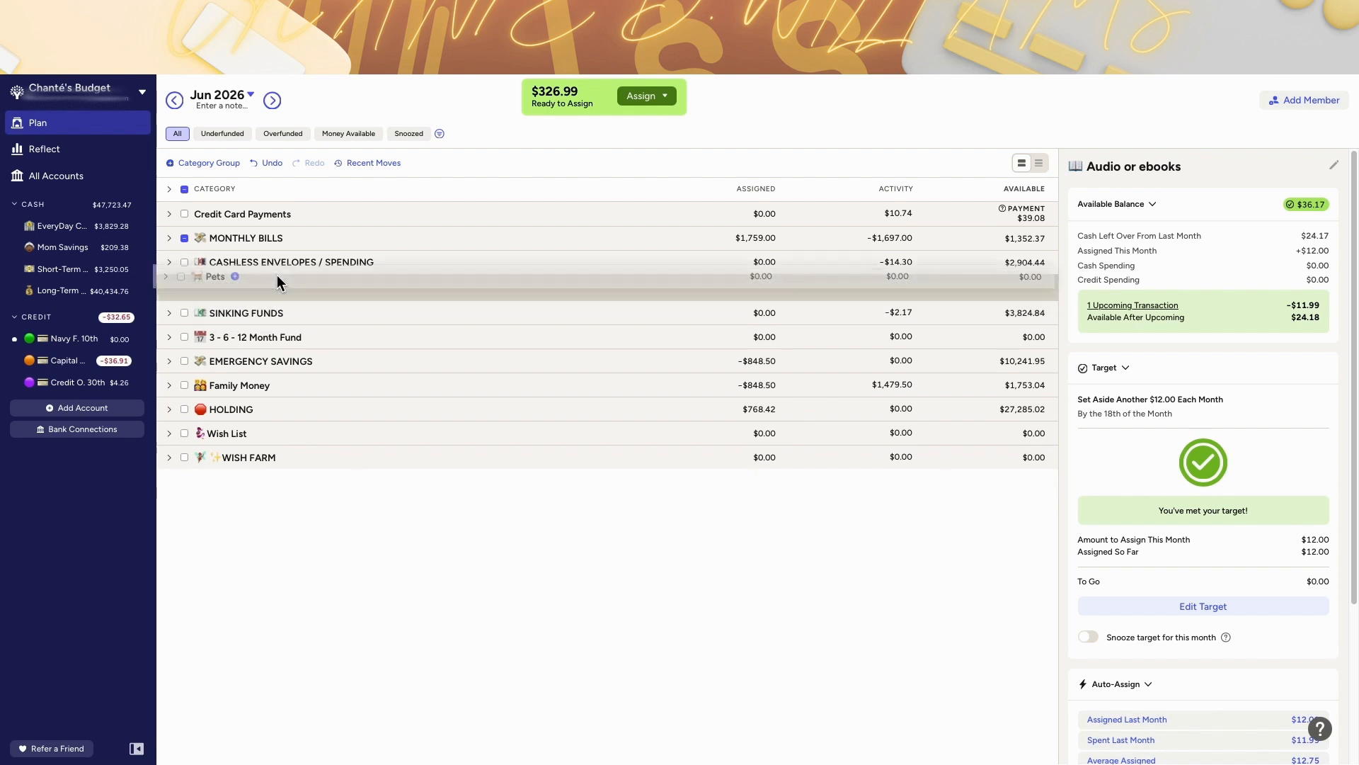
{"action": "left_click", "coordinate": [169, 240]}
{"action": "left_click", "coordinate": [170, 597]}
{"action": "scroll", "coordinate": [298, 532], "scroll_direction": "down", "scroll_amount": 3}
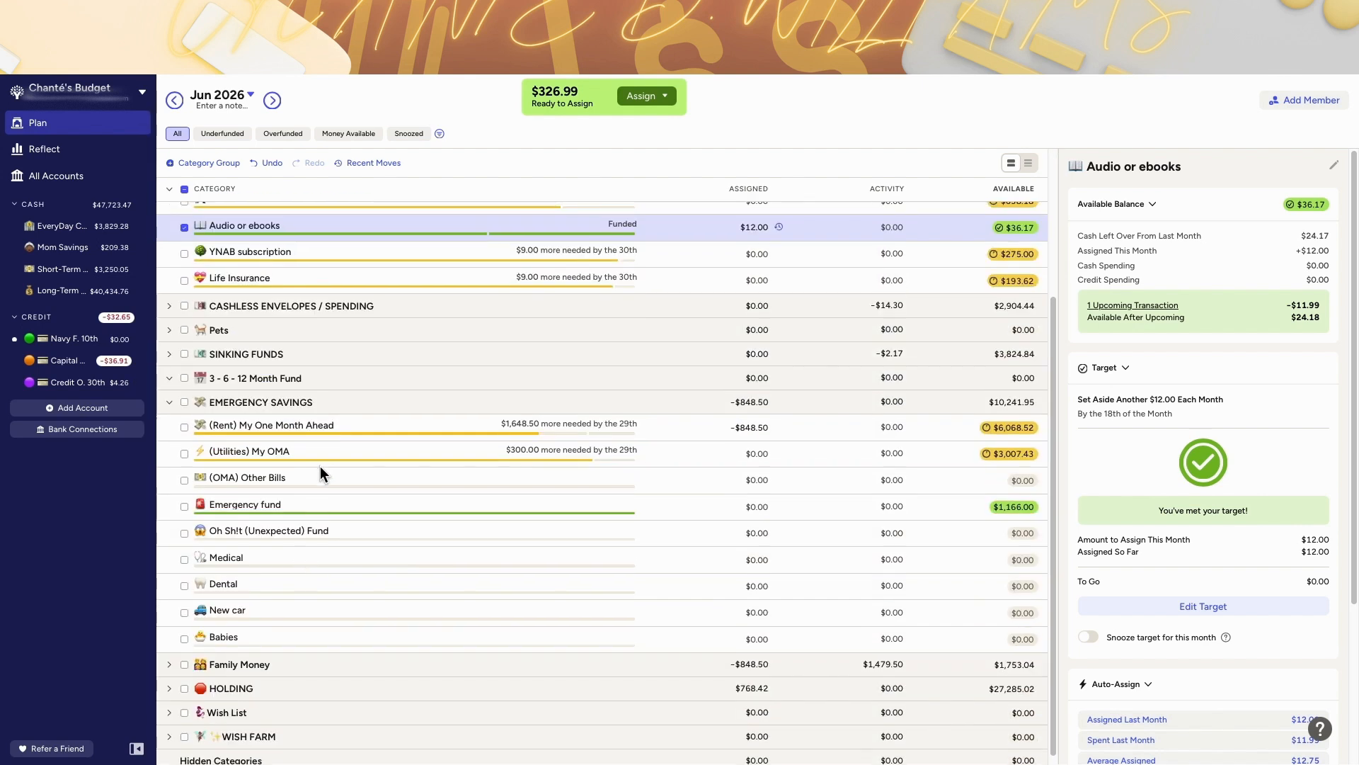
Step: Move the (Rent) My One Month Ahead, (Utilities) My OMA and (OMA) Other Bills categories into the 3 - 6 - 12 Month Fund group
{"action": "left_click_drag", "start_coordinate": [343, 423], "coordinate": [334, 382]}
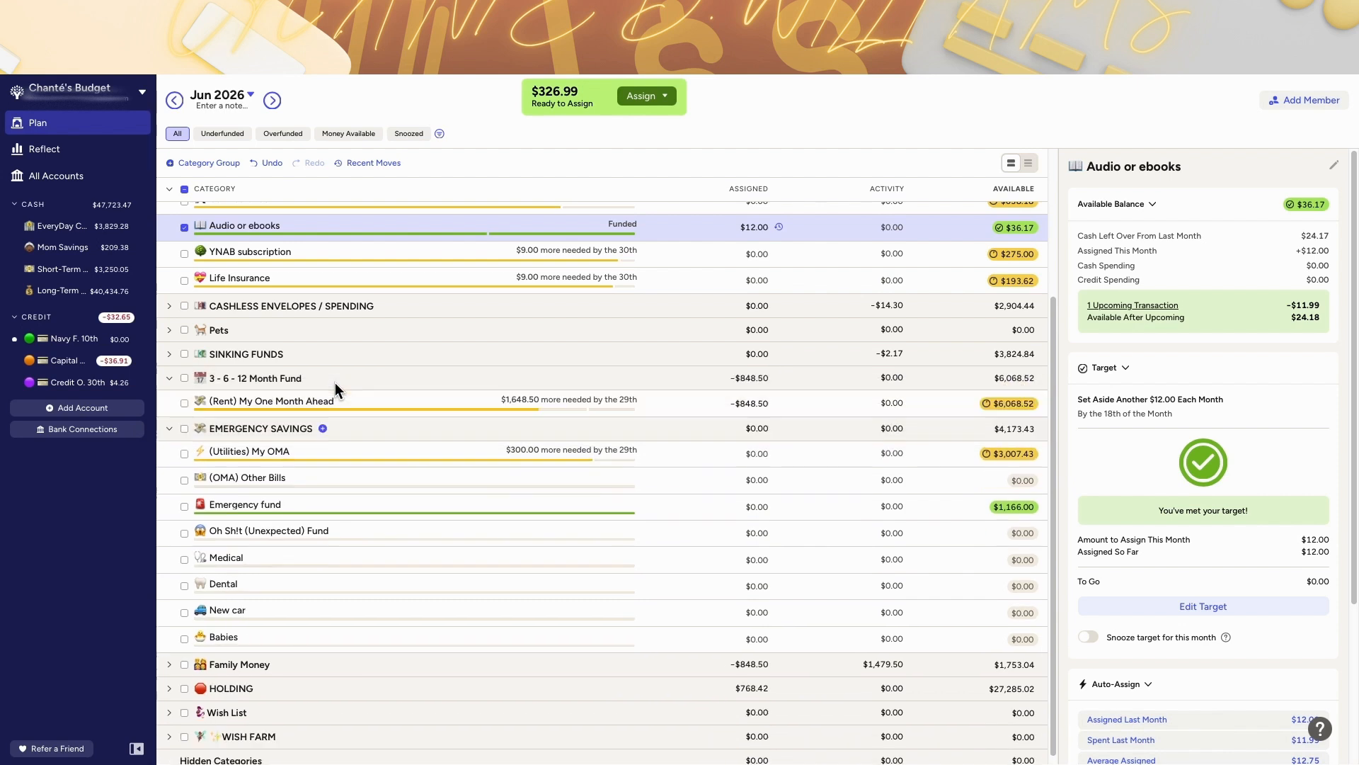
{"action": "mouse_move", "coordinate": [313, 455]}
{"action": "left_mouse_down"}
{"action": "mouse_move", "coordinate": [314, 494]}
{"action": "mouse_move", "coordinate": [307, 437]}
{"action": "left_mouse_up"}
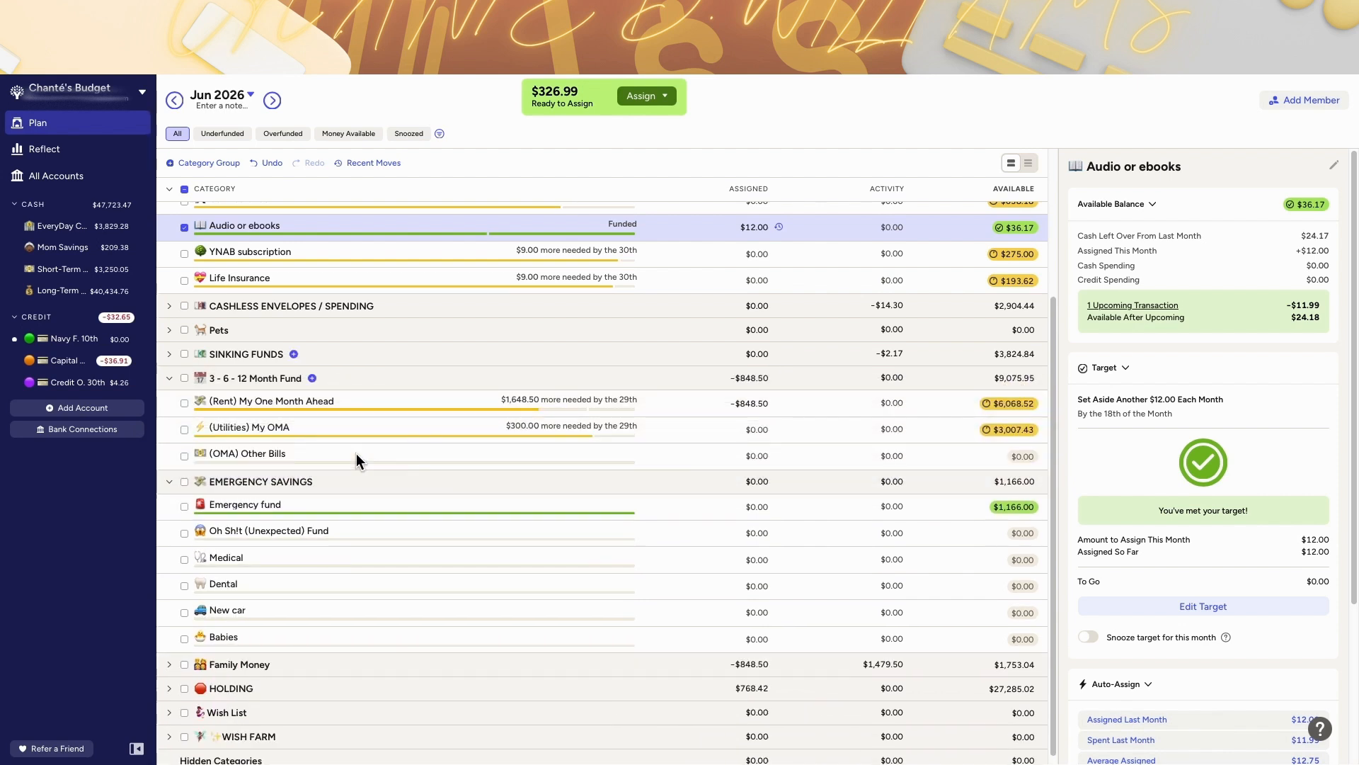
{"action": "scroll", "coordinate": [914, 369], "scroll_direction": "up", "scroll_amount": 3}
{"action": "scroll", "coordinate": [1090, 637], "scroll_direction": "down", "scroll_amount": 5}
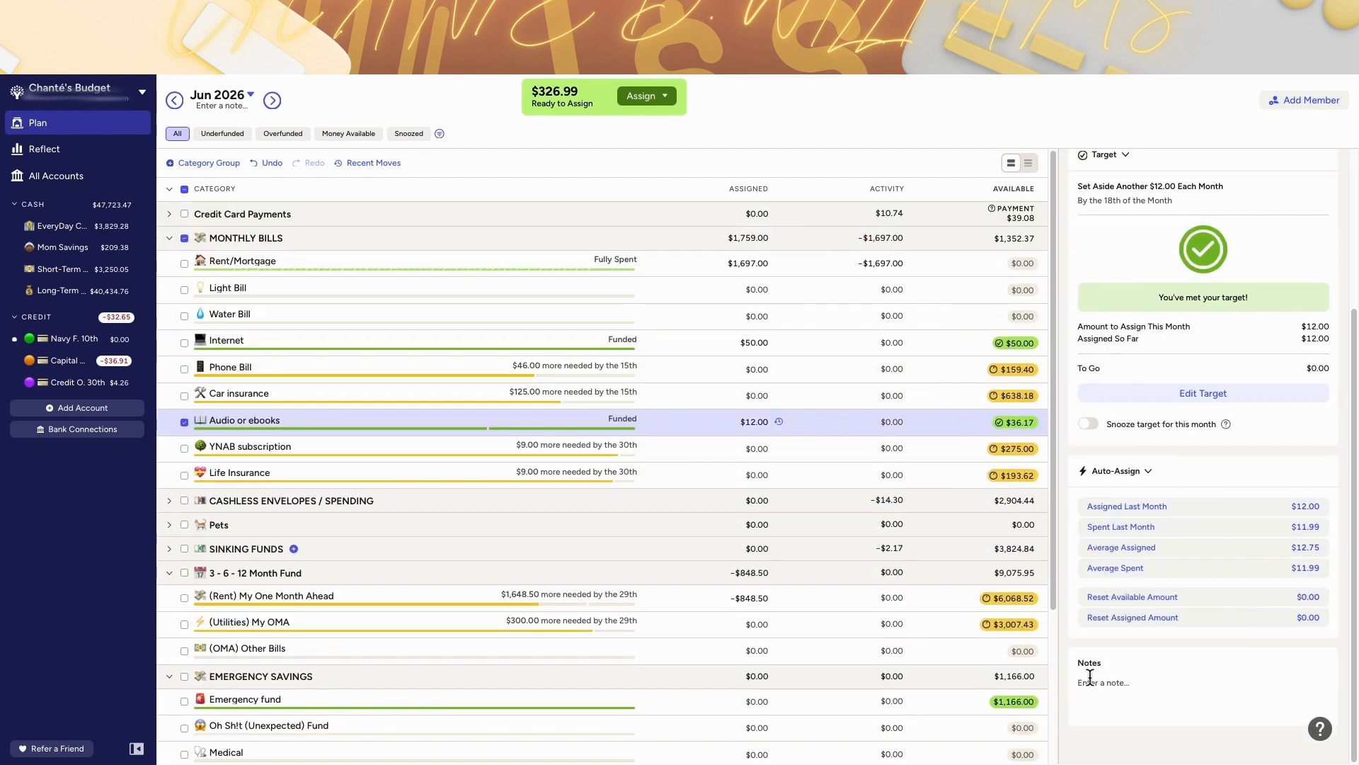
Step: Review the Monthly Bills category rows and select the (OMA) Other Bills category
{"action": "left_click", "coordinate": [540, 647]}
{"action": "left_click", "coordinate": [814, 344]}
{"action": "left_click", "coordinate": [818, 370]}
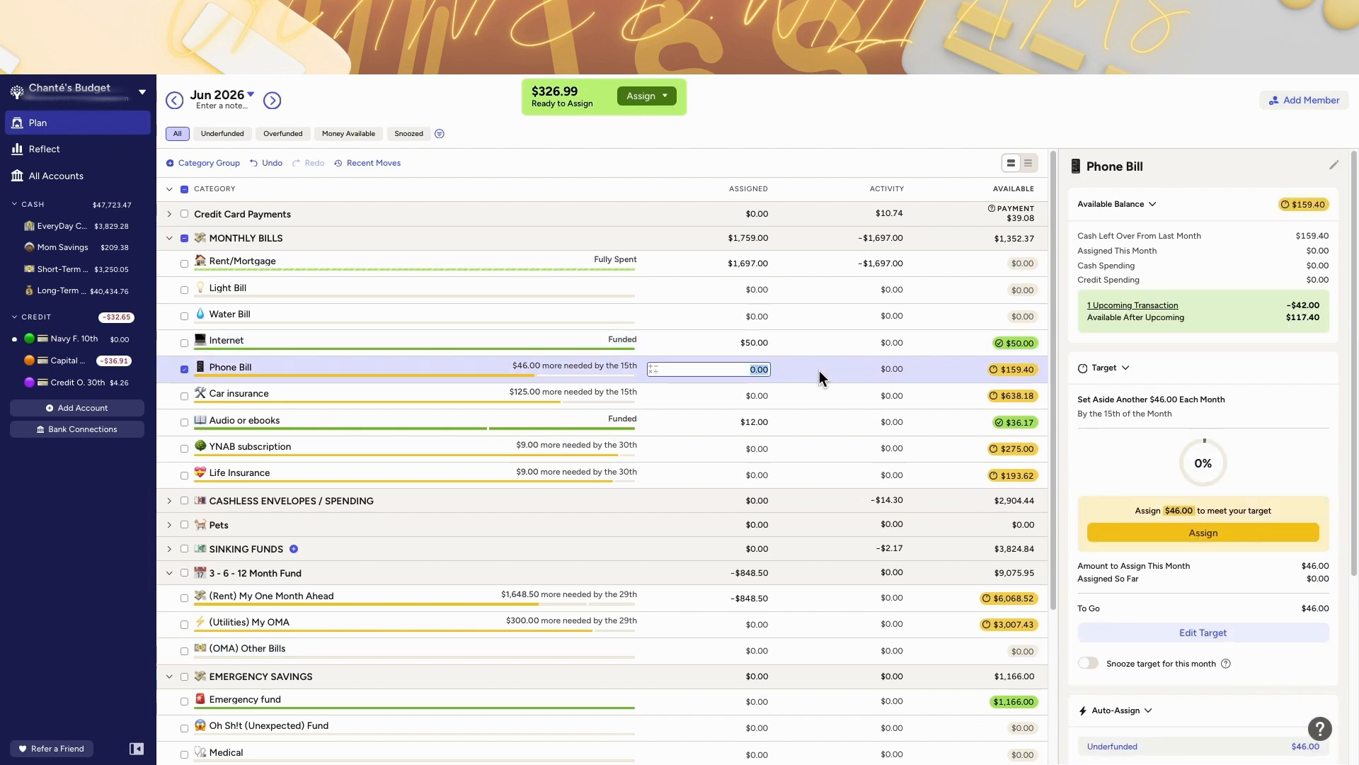
{"action": "left_click", "coordinate": [834, 396]}
{"action": "left_click", "coordinate": [909, 346]}
{"action": "left_click", "coordinate": [885, 371]}
{"action": "left_click", "coordinate": [844, 396]}
{"action": "scroll", "coordinate": [838, 403], "scroll_direction": "down", "scroll_amount": 1}
{"action": "left_click", "coordinate": [829, 418]}
{"action": "left_click", "coordinate": [827, 440]}
{"action": "left_click", "coordinate": [834, 466]}
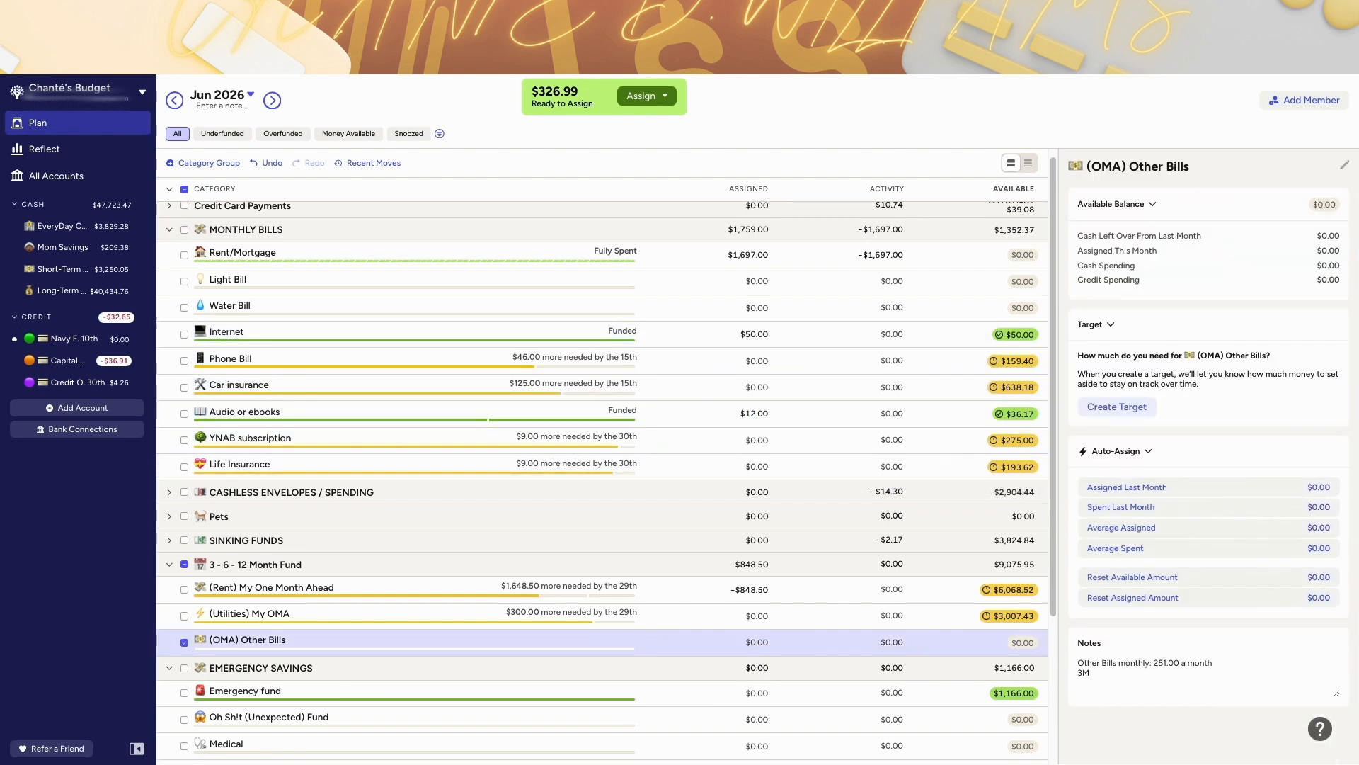
Step: Add notes to (OMA) Other Bills listing 3M=753.00, 6M=1,506 and 12M=3,012
{"action": "type", "text": "753.00"}
{"action": "key", "text": "Return"}
{"action": "type", "text": "6M=1,506"}
{"action": "key", "text": "Return"}
{"action": "type", "text": "12M=3"}
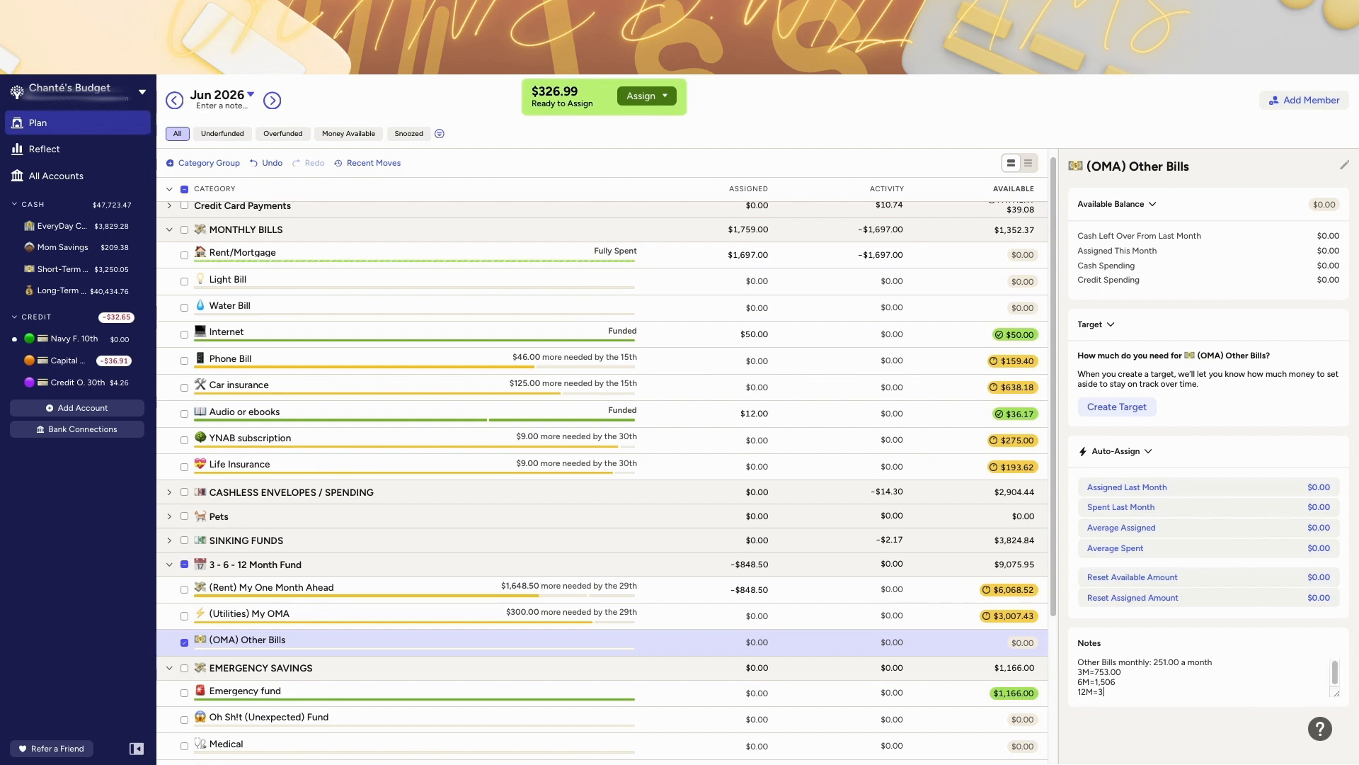
{"action": "type", "text": ",012"}
Step: Add an (OMA) Spending category to the 3 - 6 - 12 Month Fund group and move it below (OMA) Other Bills
{"action": "left_click", "coordinate": [312, 567]}
{"action": "type", "text": "(OMA)"}
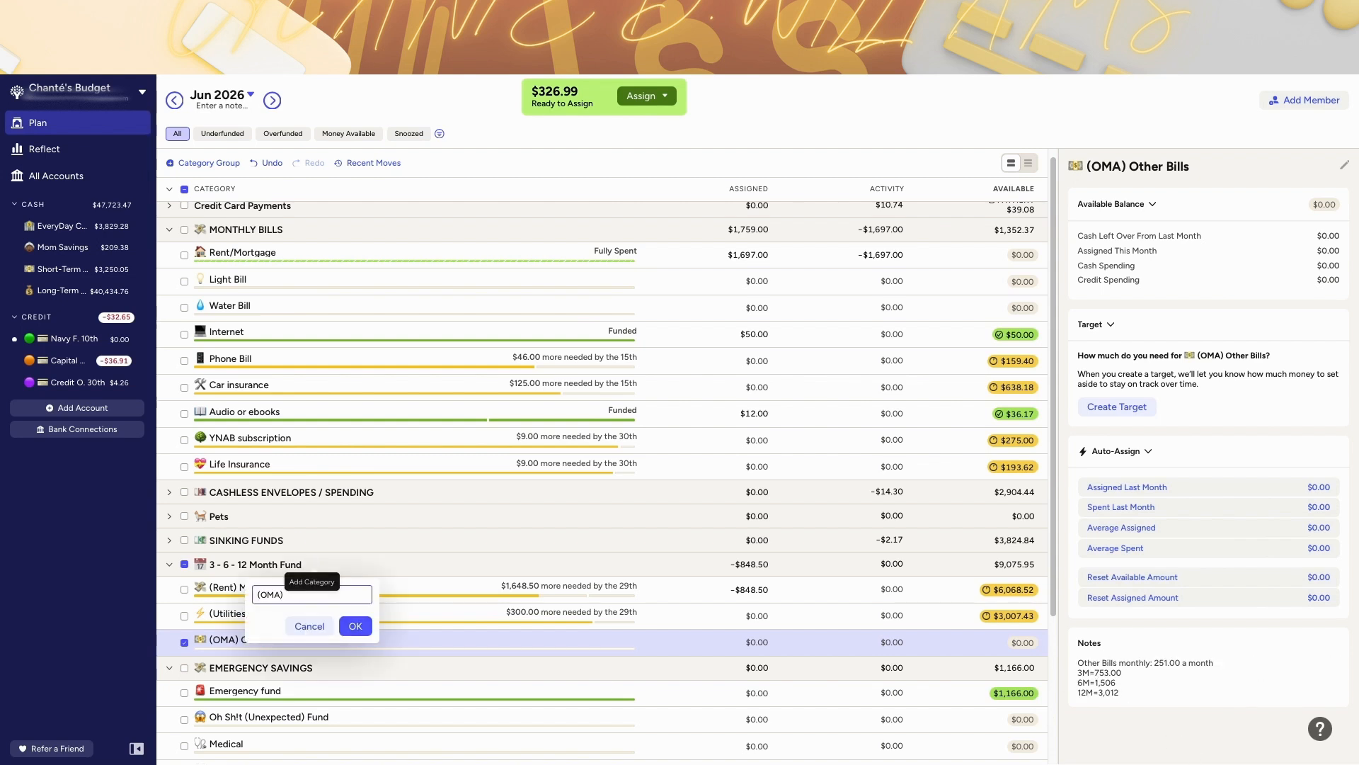
{"action": "type", "text": " Spending"}
{"action": "left_click", "coordinate": [355, 626]}
{"action": "left_click_drag", "start_coordinate": [206, 587], "coordinate": [204, 665]}
Step: Prefix the (OMA) Spending category name with an emoji found by searching "shop"
{"action": "left_click", "coordinate": [213, 666]}
{"action": "left_click", "coordinate": [124, 698]}
{"action": "key", "text": "ctrl+super+space"}
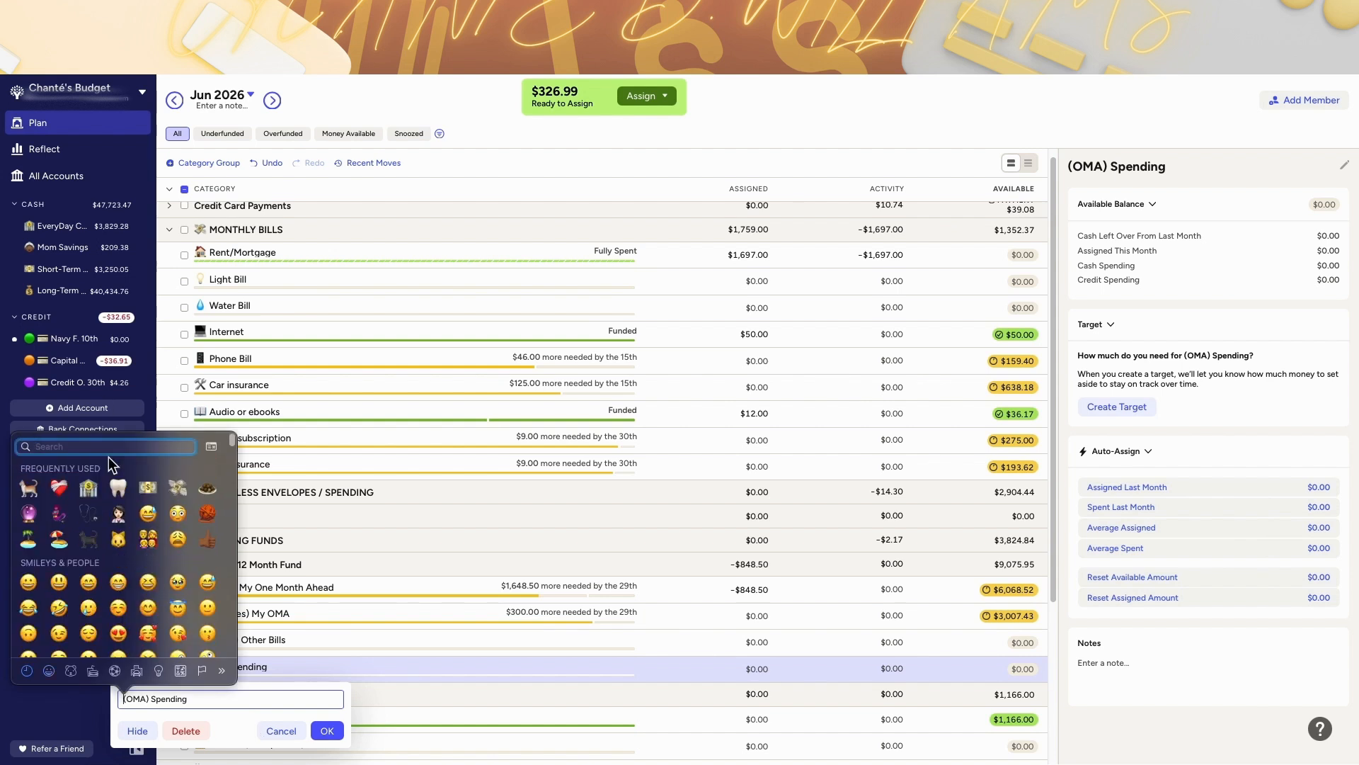
{"action": "type", "text": "shop"}
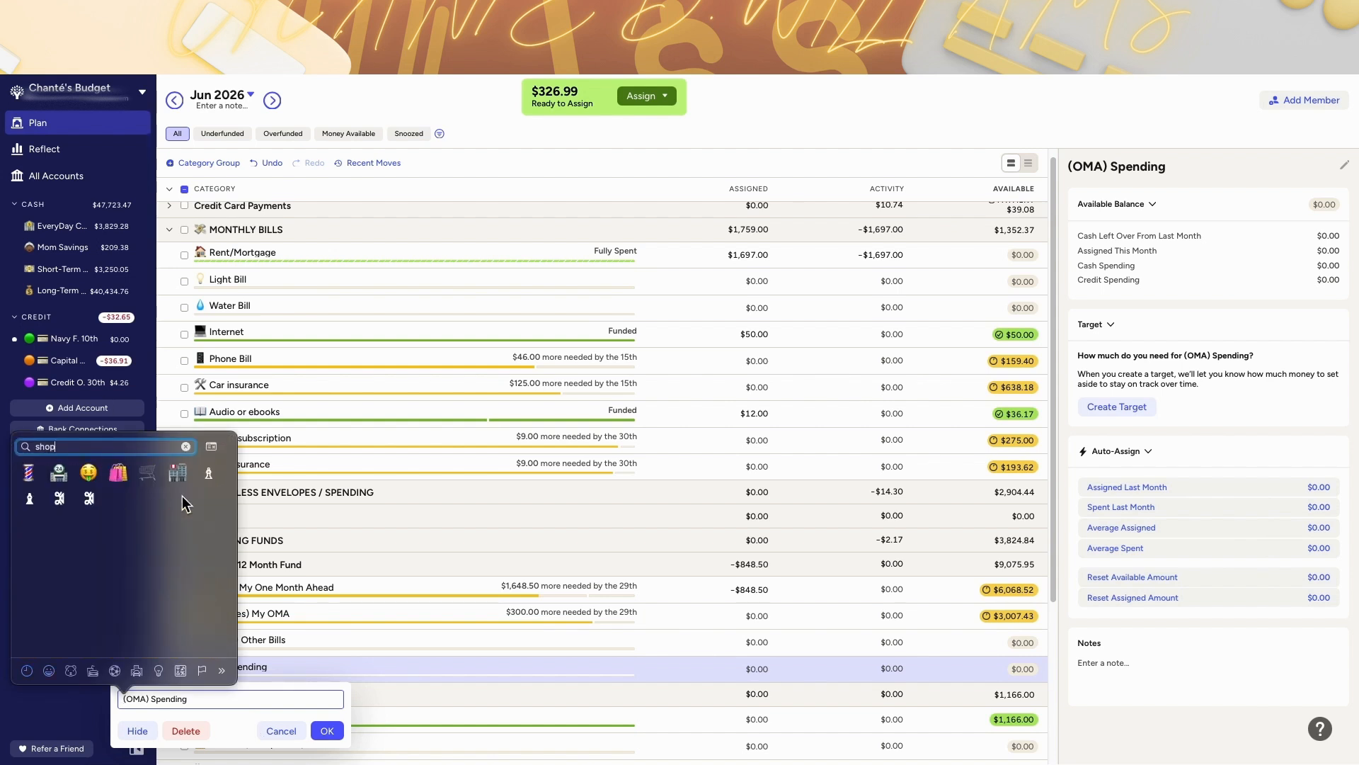
{"action": "left_click", "coordinate": [118, 473]}
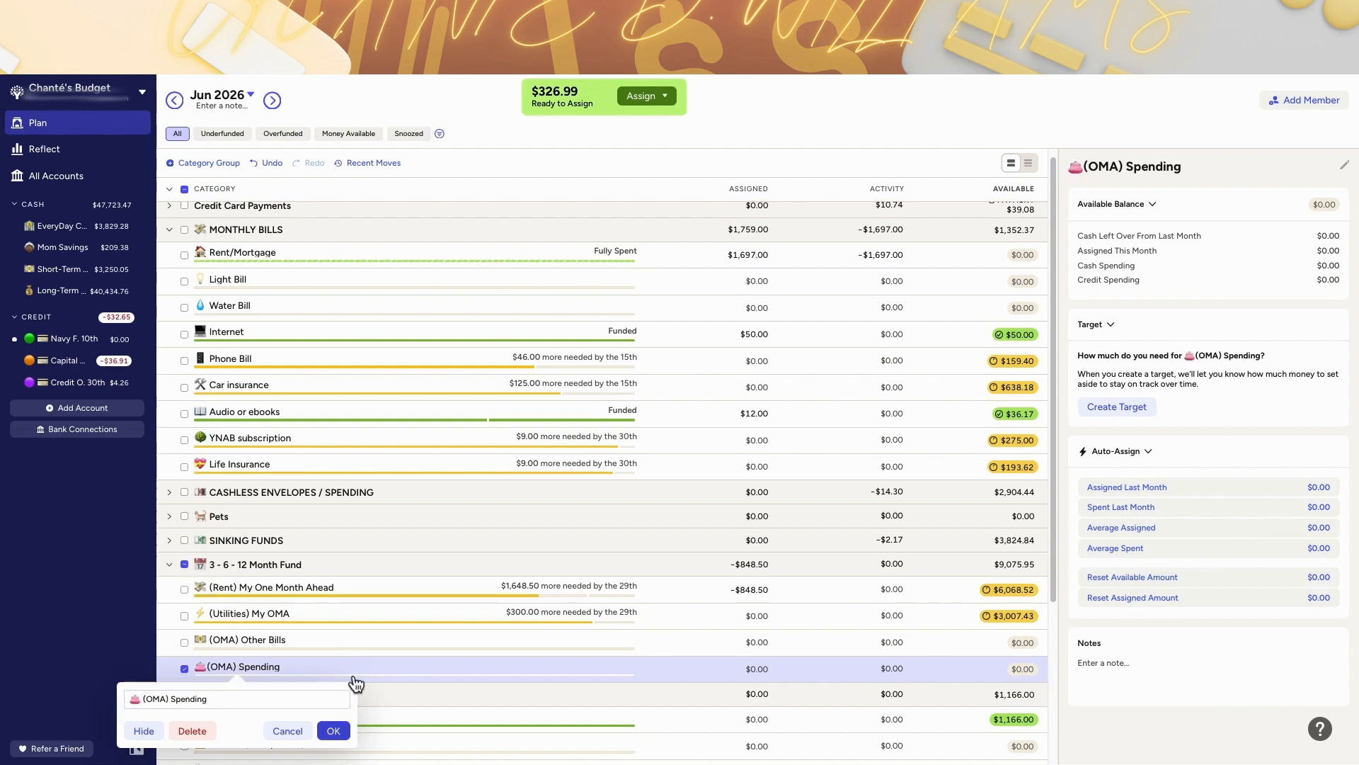
{"action": "left_click", "coordinate": [334, 731]}
Step: Review the Cashless Envelopes / Spending categories and their assigned amounts and targets
{"action": "scroll", "coordinate": [173, 243], "scroll_direction": "up", "scroll_amount": 1}
{"action": "left_click", "coordinate": [169, 239]}
{"action": "left_click", "coordinate": [169, 287]}
{"action": "left_click", "coordinate": [169, 288]}
{"action": "left_click", "coordinate": [170, 263]}
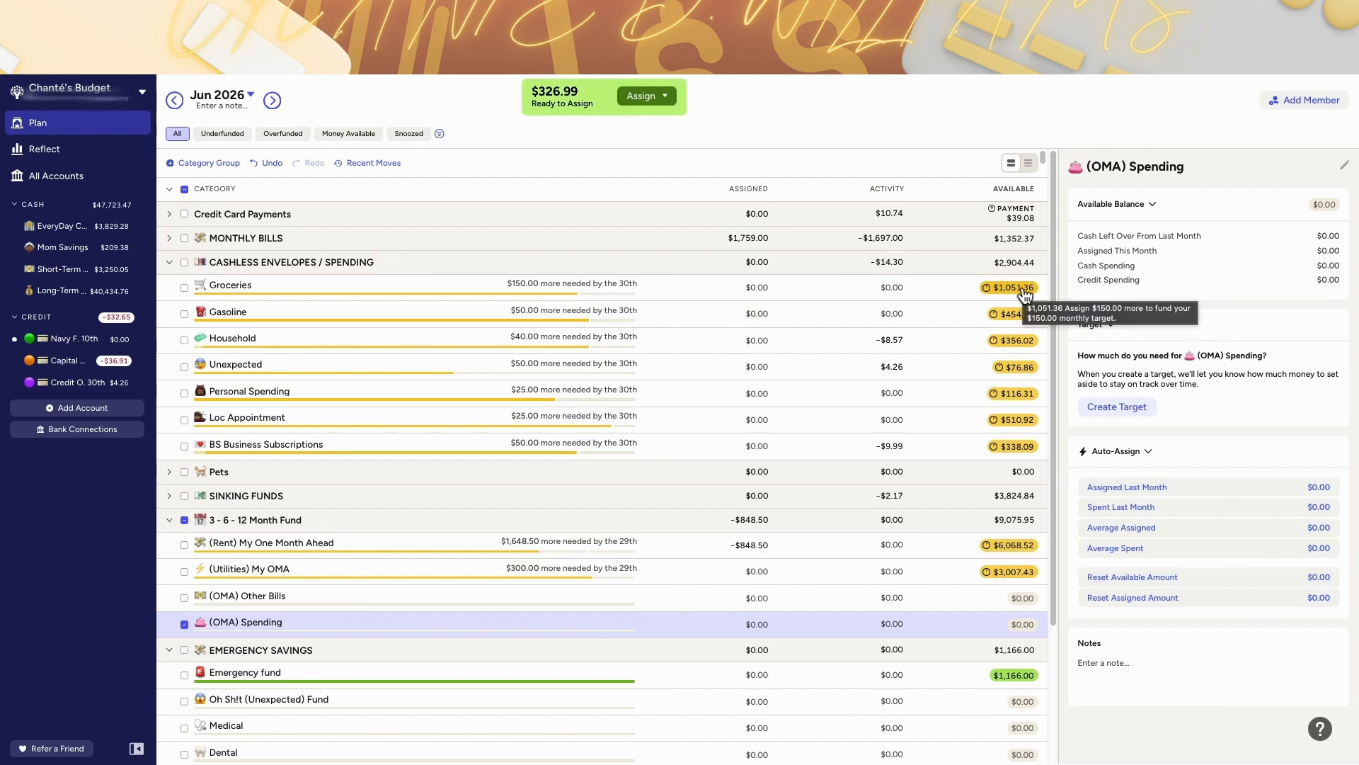
{"action": "left_click", "coordinate": [820, 286]}
{"action": "left_click", "coordinate": [817, 312]}
{"action": "left_click", "coordinate": [814, 338]}
{"action": "left_click", "coordinate": [816, 367]}
{"action": "left_click", "coordinate": [813, 401]}
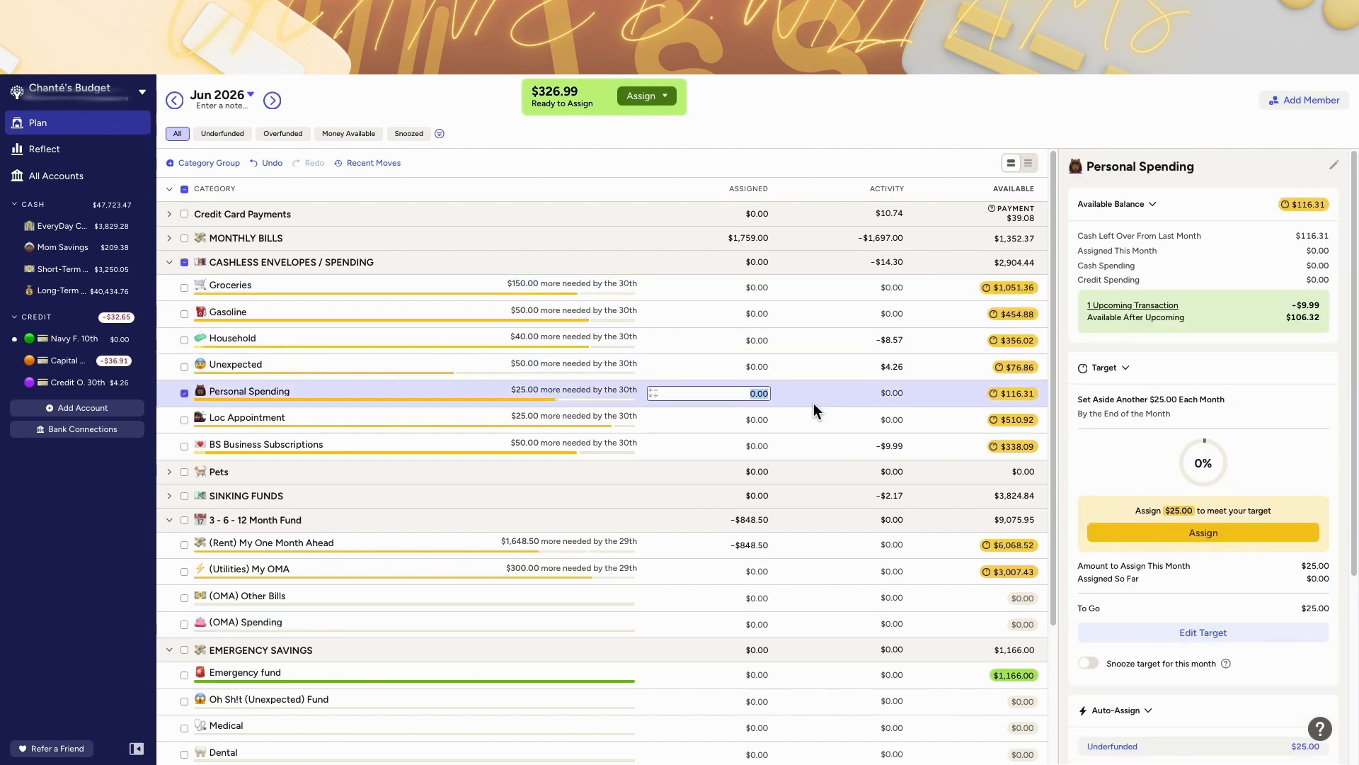
{"action": "left_click", "coordinate": [815, 417]}
{"action": "left_click", "coordinate": [821, 446]}
Step: Edit the (OMA) Spending notes to $390.00 a month, 3M=$1,170.00, 6M=$2340.00 and 12M=$4,680.00
{"action": "left_click", "coordinate": [737, 597]}
{"action": "left_click", "coordinate": [740, 623]}
{"action": "left_click_drag", "start_coordinate": [1153, 663], "coordinate": [1170, 662]}
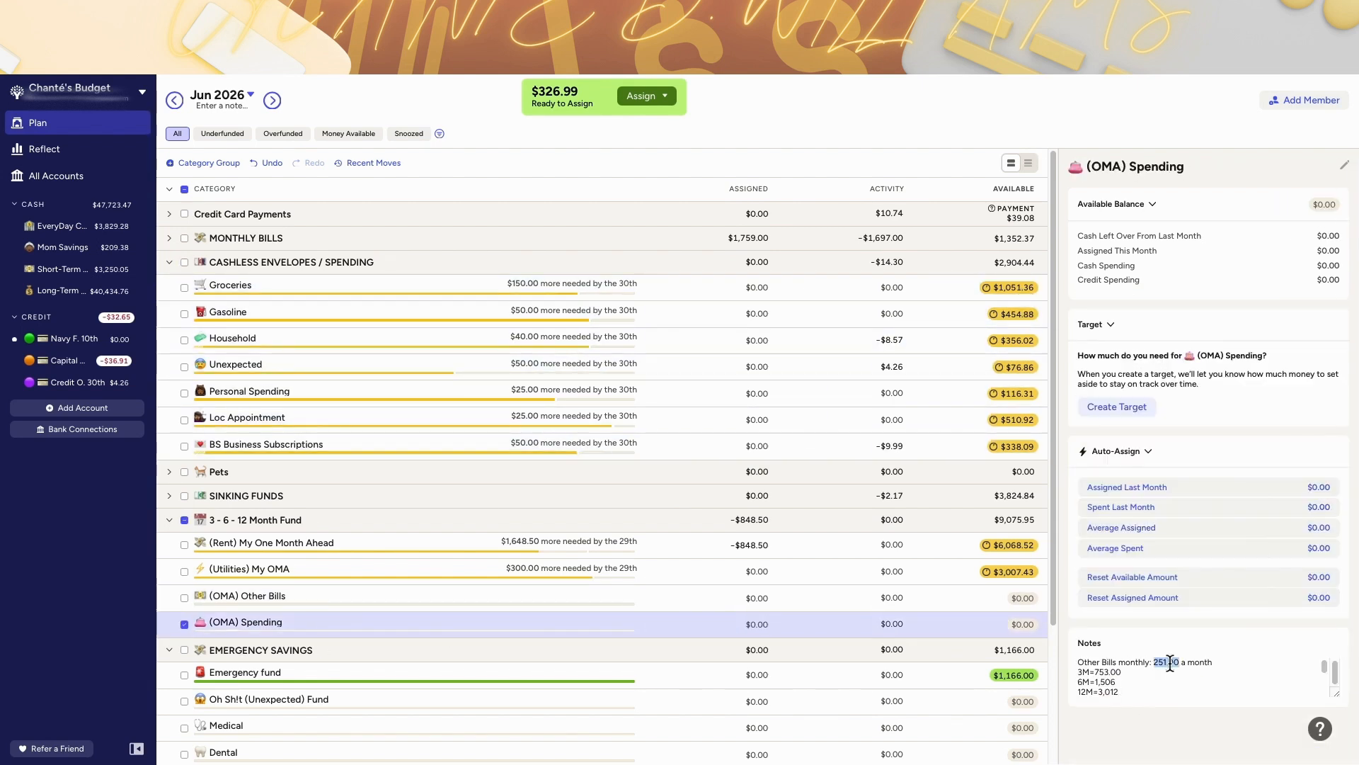
{"action": "type", "text": "390.00"}
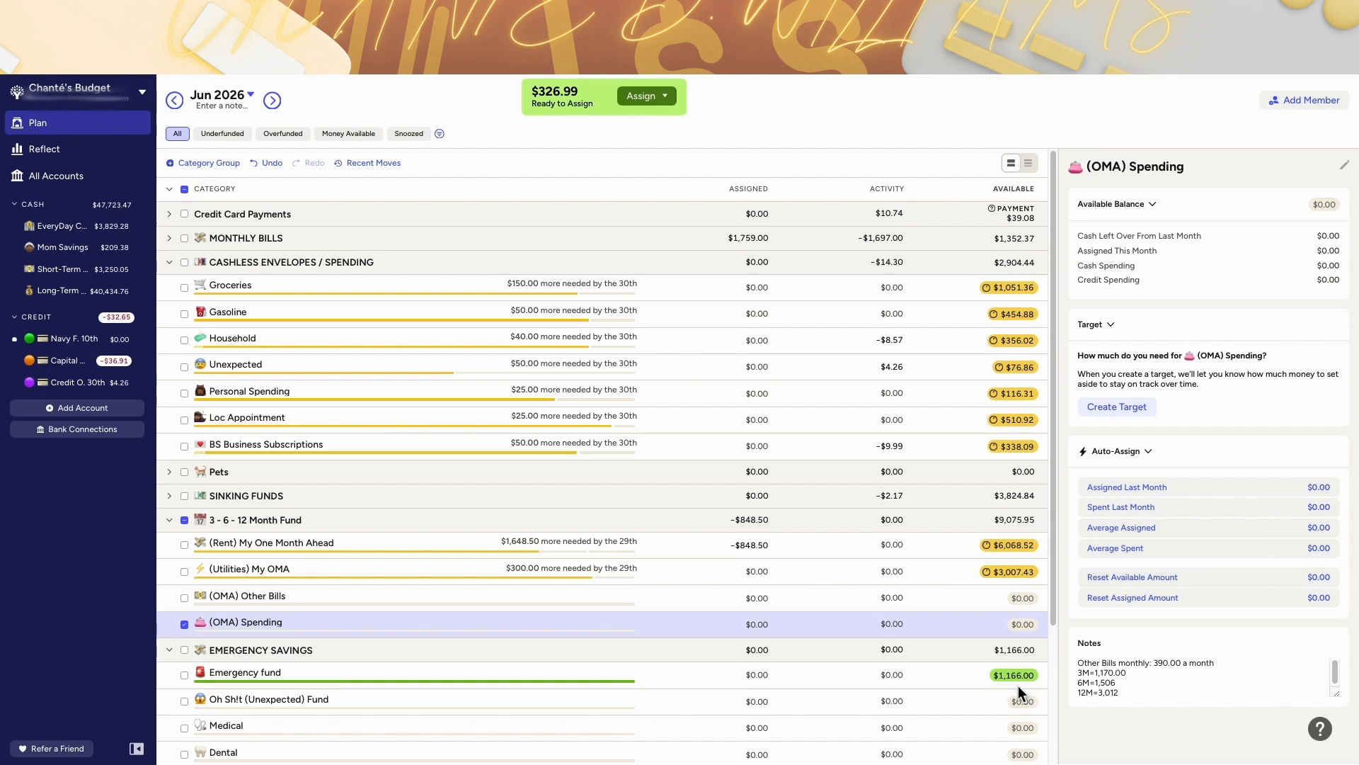
{"action": "type", "text": ".00"}
{"action": "double_click", "coordinate": [1110, 693]}
{"action": "scroll", "coordinate": [918, 524], "scroll_direction": "down", "scroll_amount": 1}
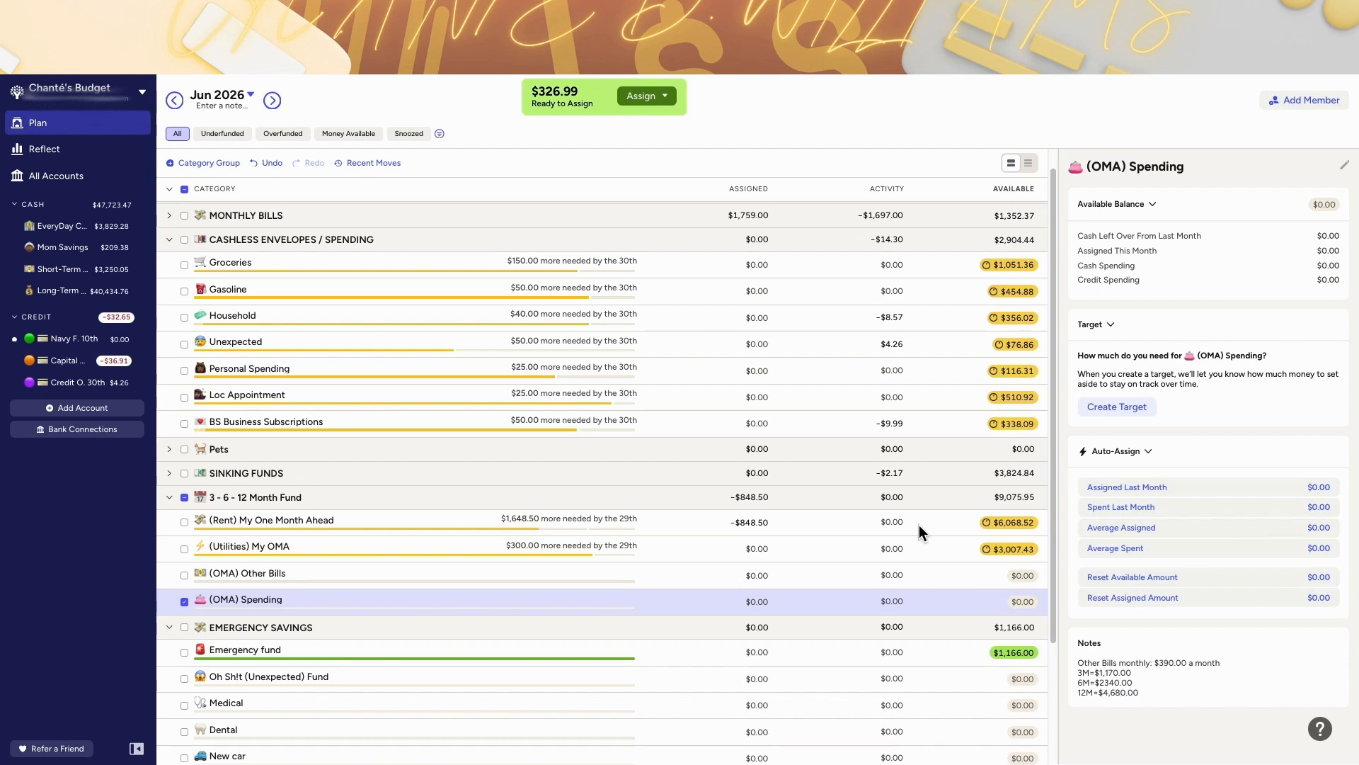
Step: Add an (OMA) Pet Fund category with a pet emoji to the 3 - 6 - 12 Month Fund group, below (OMA) Spending
{"action": "left_click", "coordinate": [918, 525]}
{"action": "left_click", "coordinate": [943, 547]}
{"action": "scroll", "coordinate": [794, 406], "scroll_direction": "up", "scroll_amount": 1}
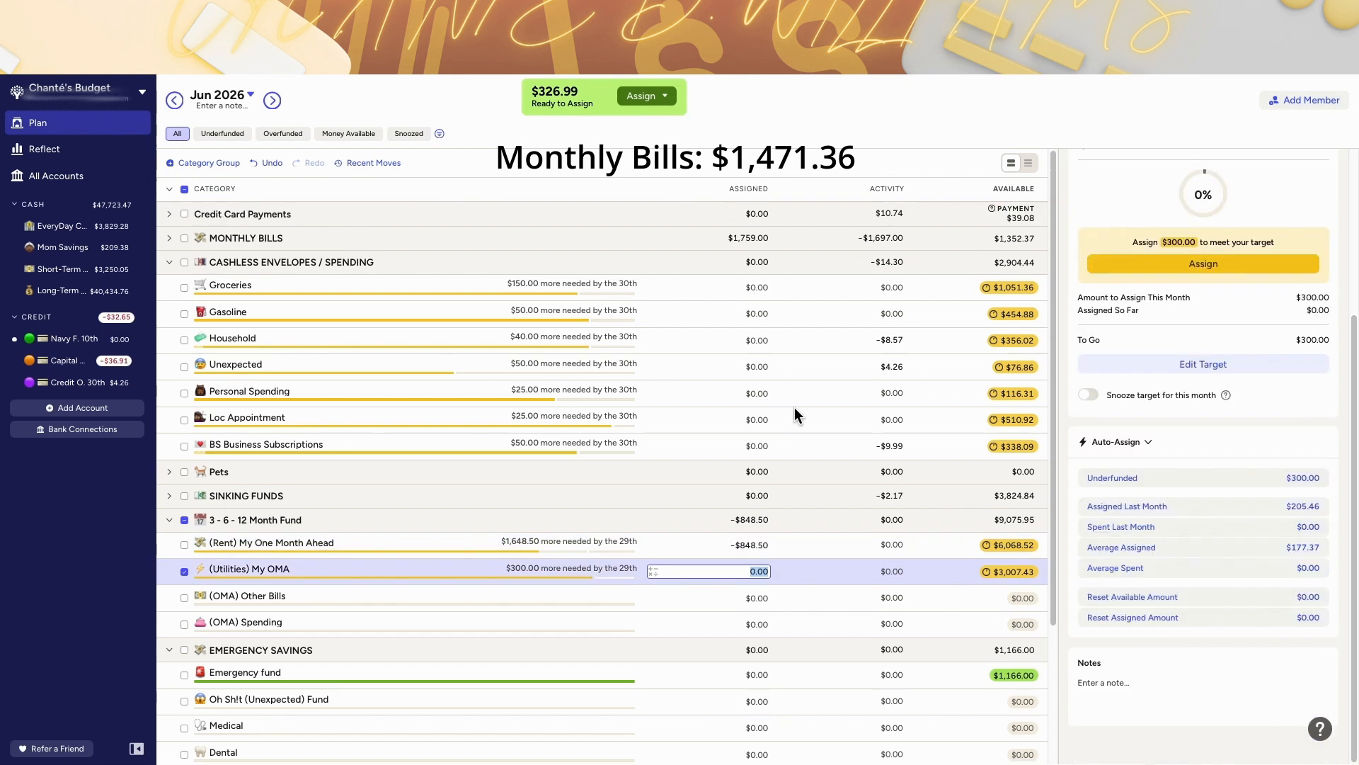
{"action": "left_click", "coordinate": [834, 599]}
{"action": "left_click", "coordinate": [541, 623]}
{"action": "left_click", "coordinate": [310, 521]}
{"action": "key", "text": "ctrl+super+space"}
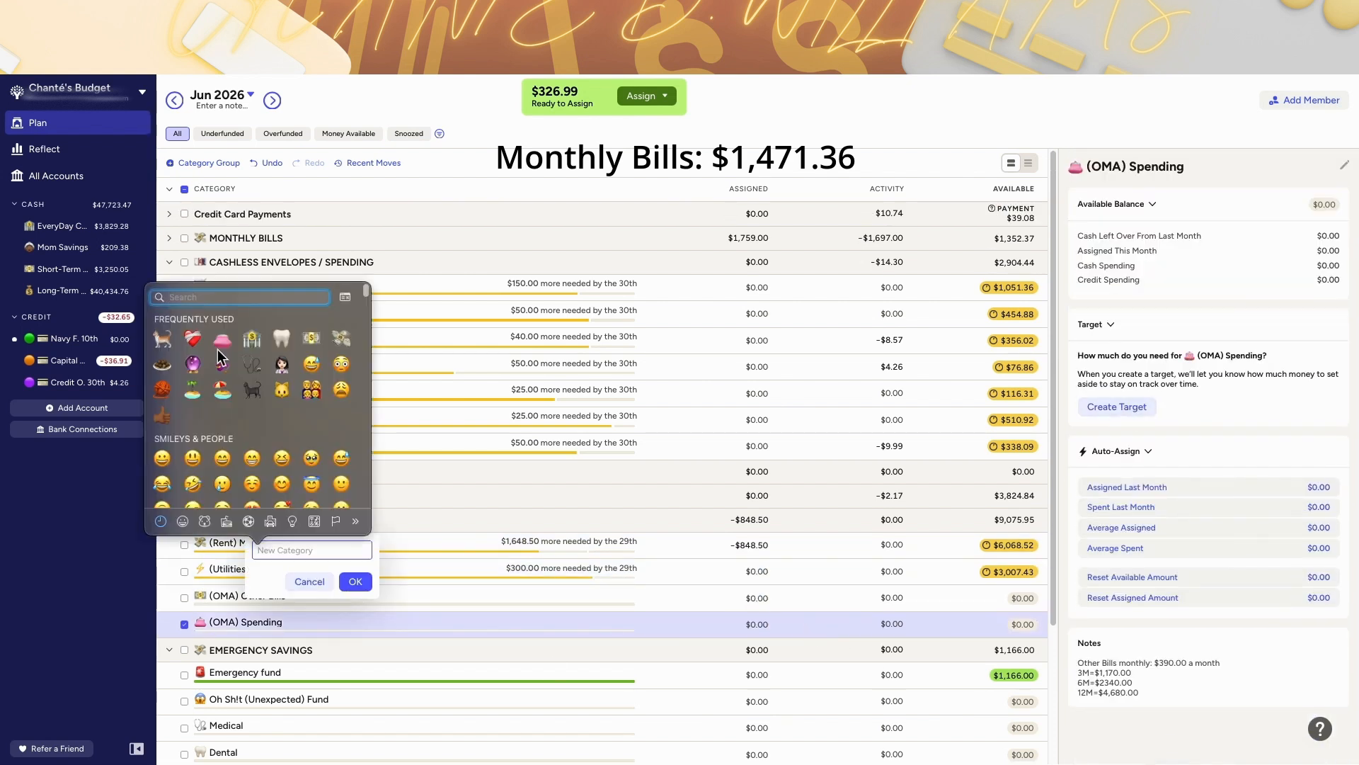
{"action": "left_click", "coordinate": [170, 336]}
{"action": "left_click", "coordinate": [354, 580]}
{"action": "left_click_drag", "start_coordinate": [325, 543], "coordinate": [326, 668]}
{"action": "left_click", "coordinate": [209, 647]}
{"action": "type", "text": "(OMA) Pet Fund"}
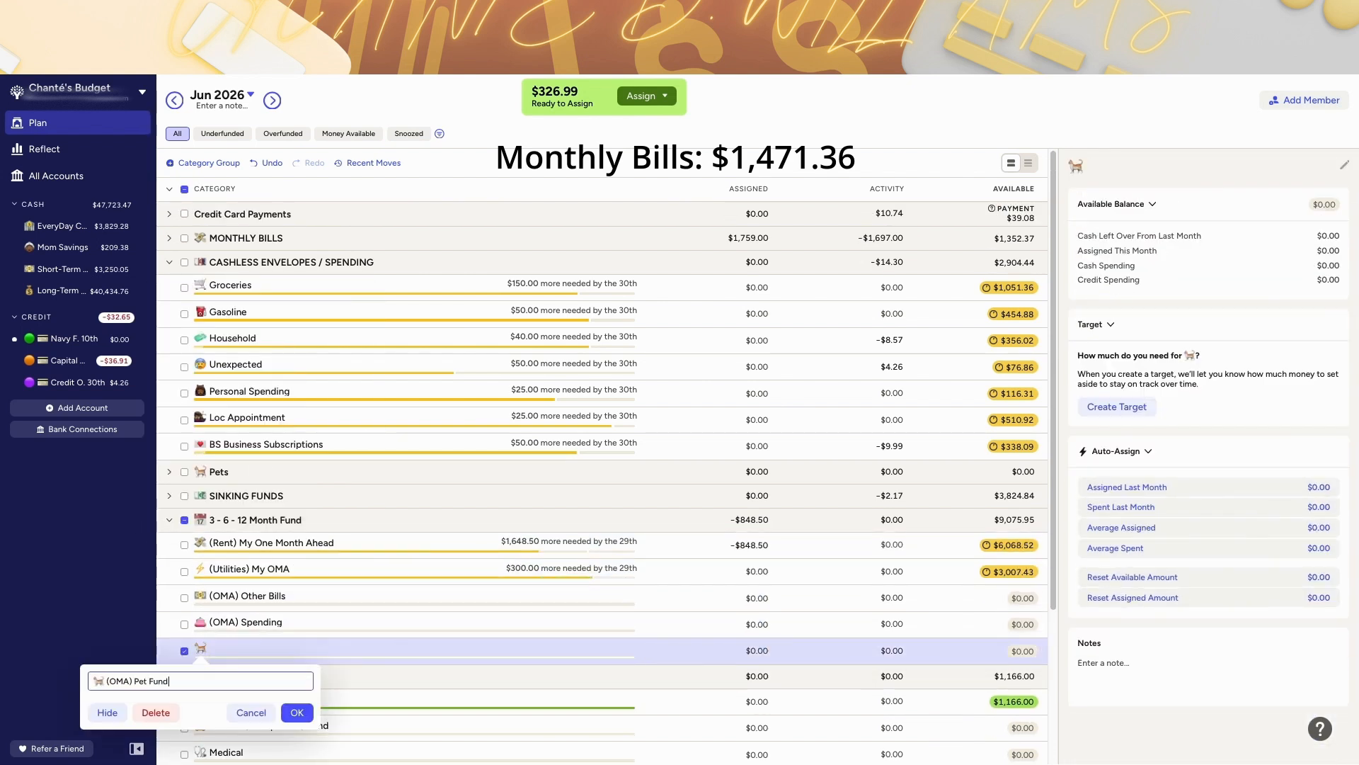
{"action": "left_click", "coordinate": [297, 713]}
Step: Paste notes into (OMA) Pet Fund reading 60.00 a month, 3M=180.00, 6M=360.00 and 12M=720.00
{"action": "left_click", "coordinate": [169, 472]}
{"action": "scroll", "coordinate": [519, 506], "scroll_direction": "down", "scroll_amount": 3}
{"action": "left_click", "coordinate": [757, 599]}
{"action": "left_click", "coordinate": [1166, 662]}
{"action": "type", "text": "Other Bills monthly: 251.00 a month 3M=753.00 6M=1,506 12M=3,012"}
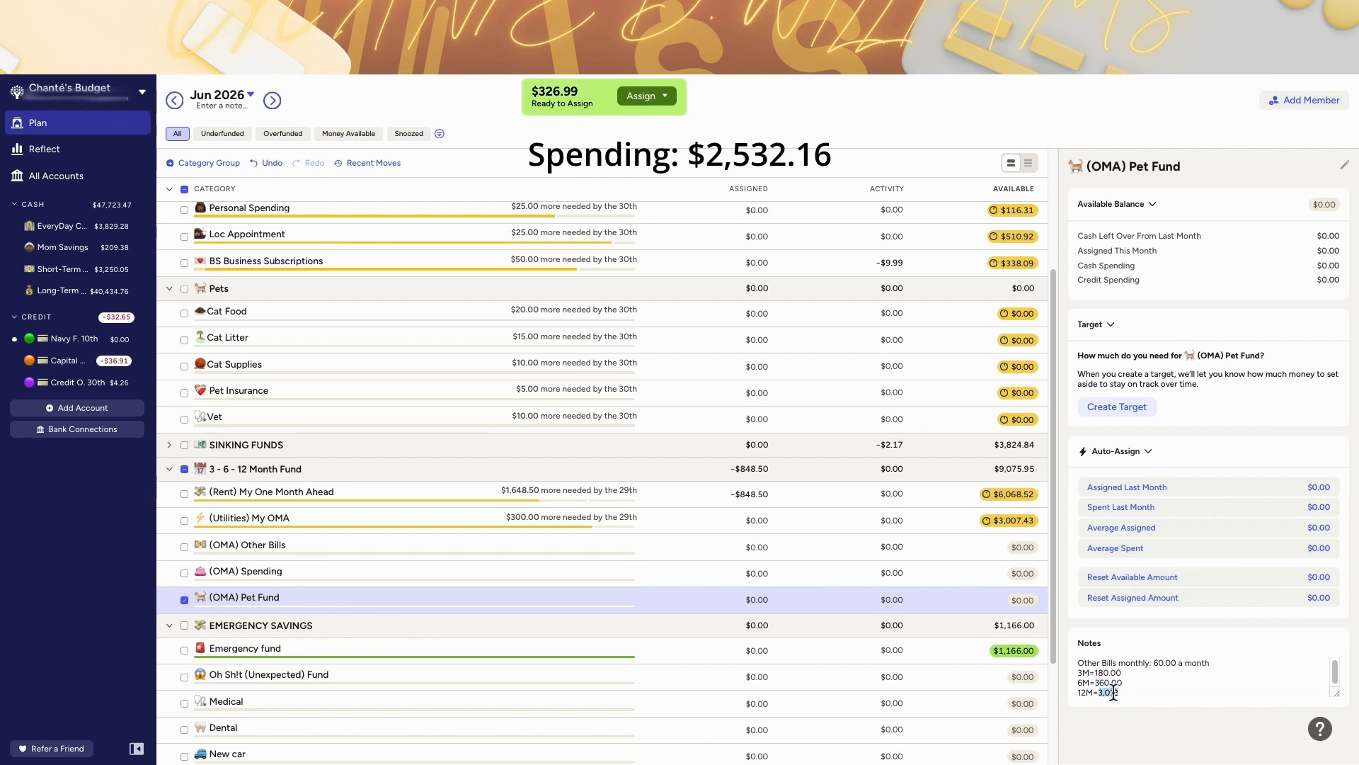
{"action": "type", "text": "720.00"}
Step: Collapse the other category groups and assign 150 to (OMA) Other Bills for June 2026
{"action": "left_click", "coordinate": [165, 448]}
{"action": "left_click", "coordinate": [169, 448]}
{"action": "scroll", "coordinate": [623, 532], "scroll_direction": "down", "scroll_amount": 2}
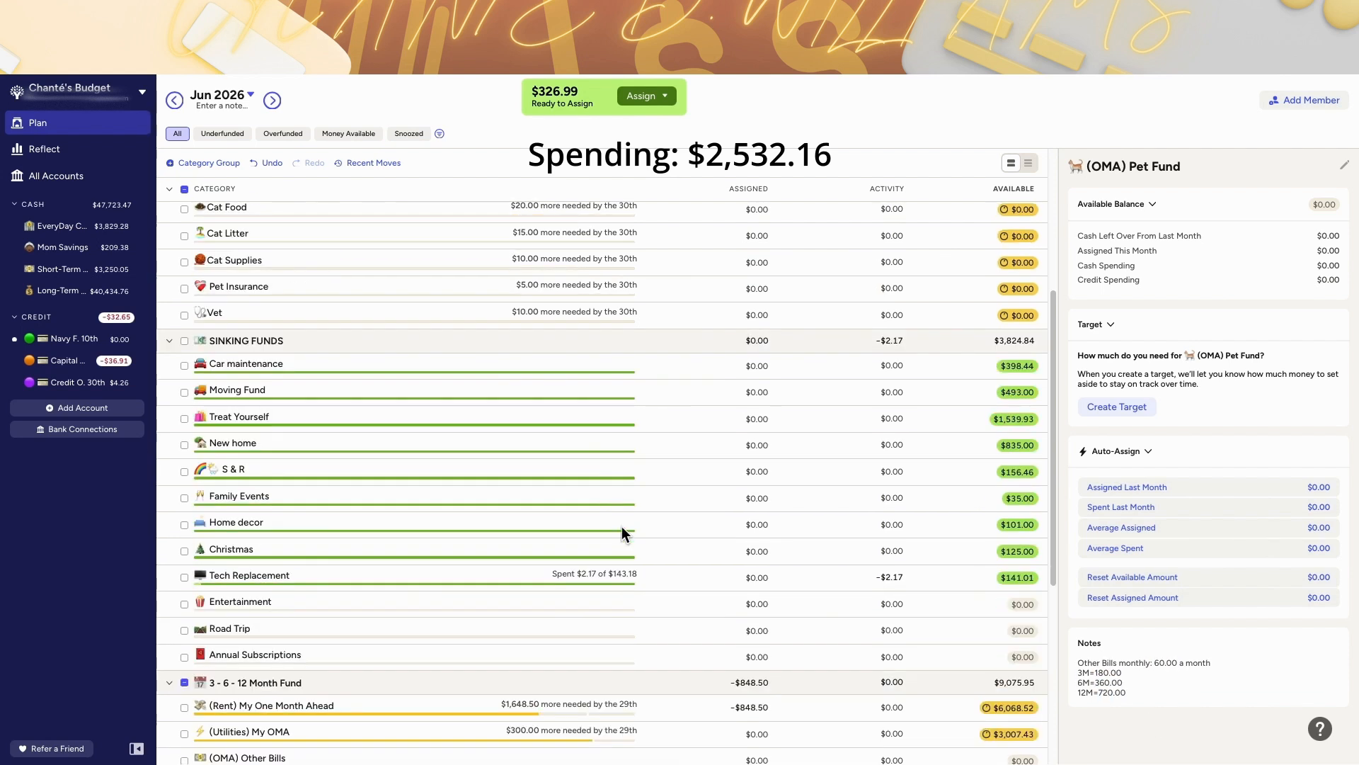
{"action": "scroll", "coordinate": [460, 637], "scroll_direction": "down", "scroll_amount": 3}
{"action": "scroll", "coordinate": [551, 482], "scroll_direction": "up", "scroll_amount": 10}
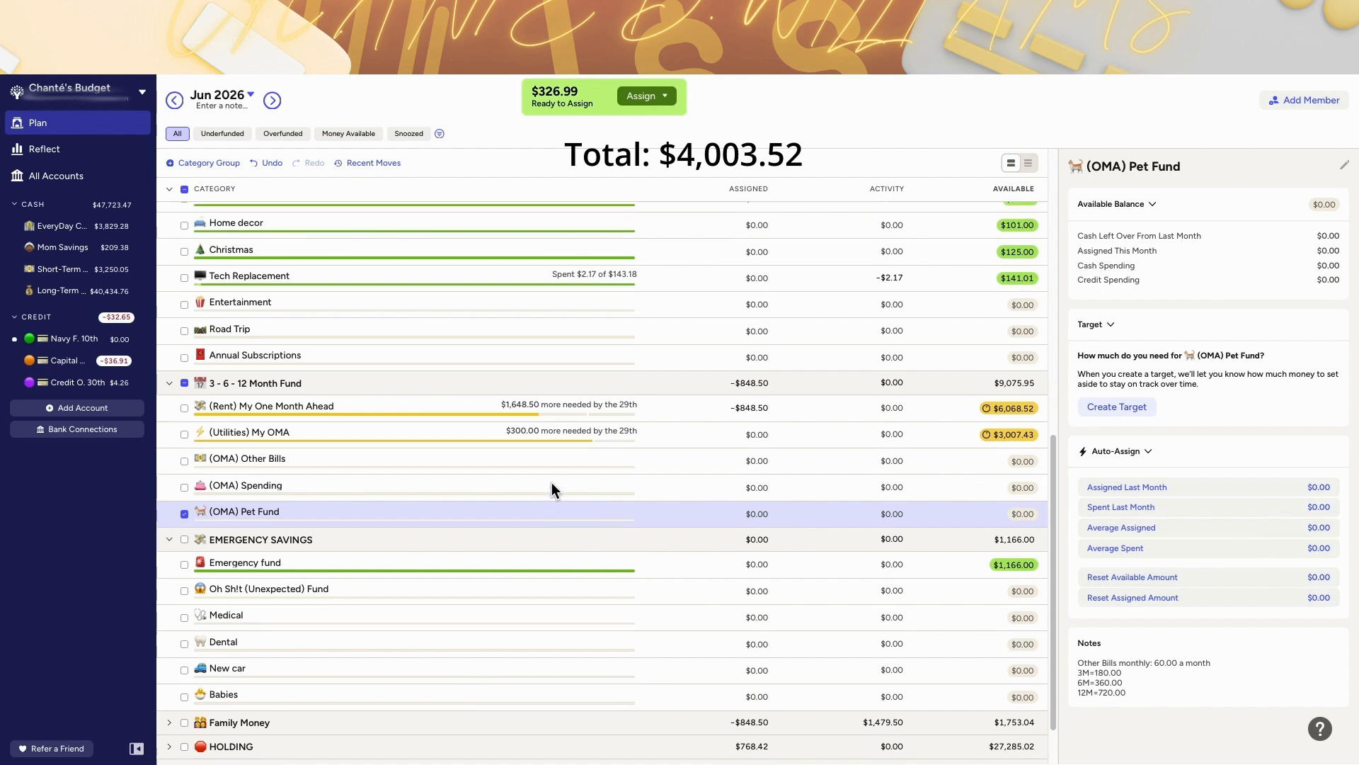
{"action": "left_click", "coordinate": [169, 263]}
{"action": "left_click", "coordinate": [169, 286]}
{"action": "left_click", "coordinate": [169, 311]}
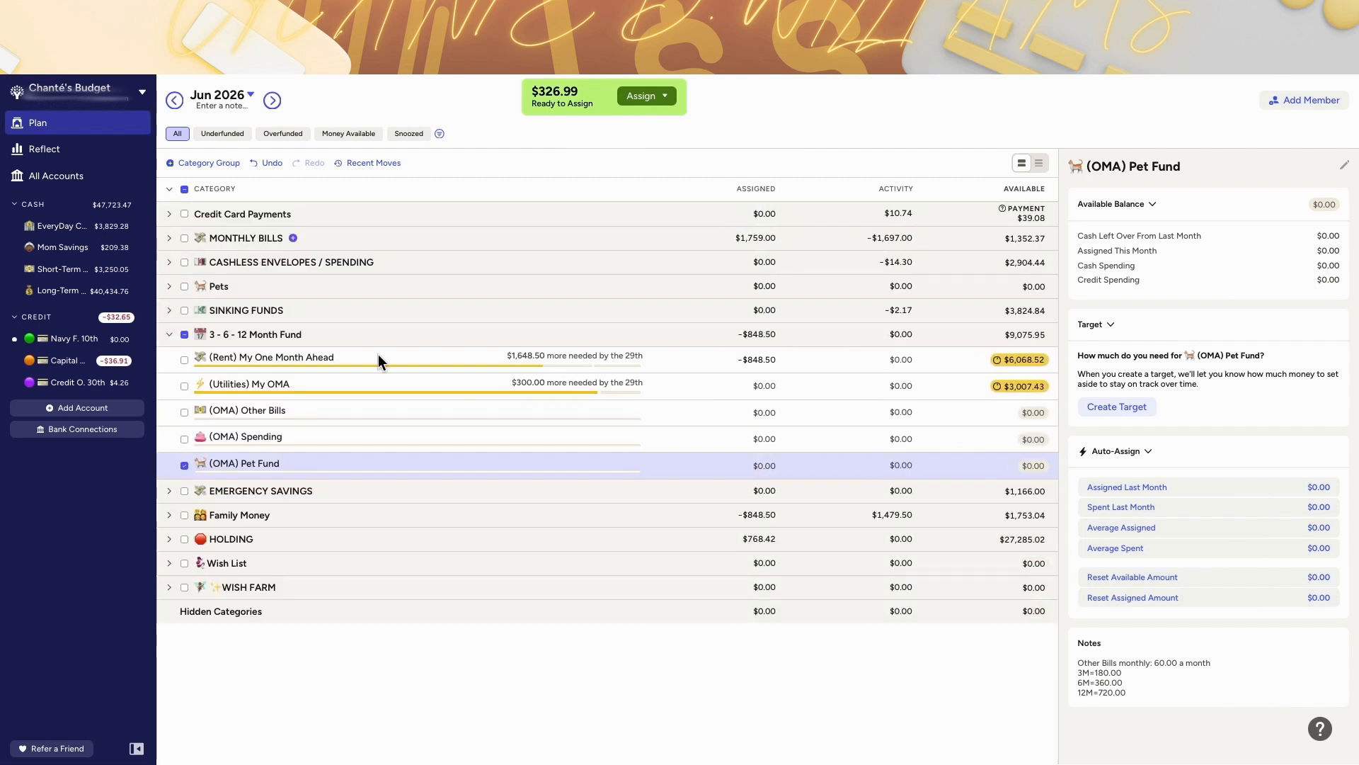
{"action": "left_click", "coordinate": [767, 412]}
{"action": "left_click", "coordinate": [170, 238]}
{"action": "left_click", "coordinate": [846, 344]}
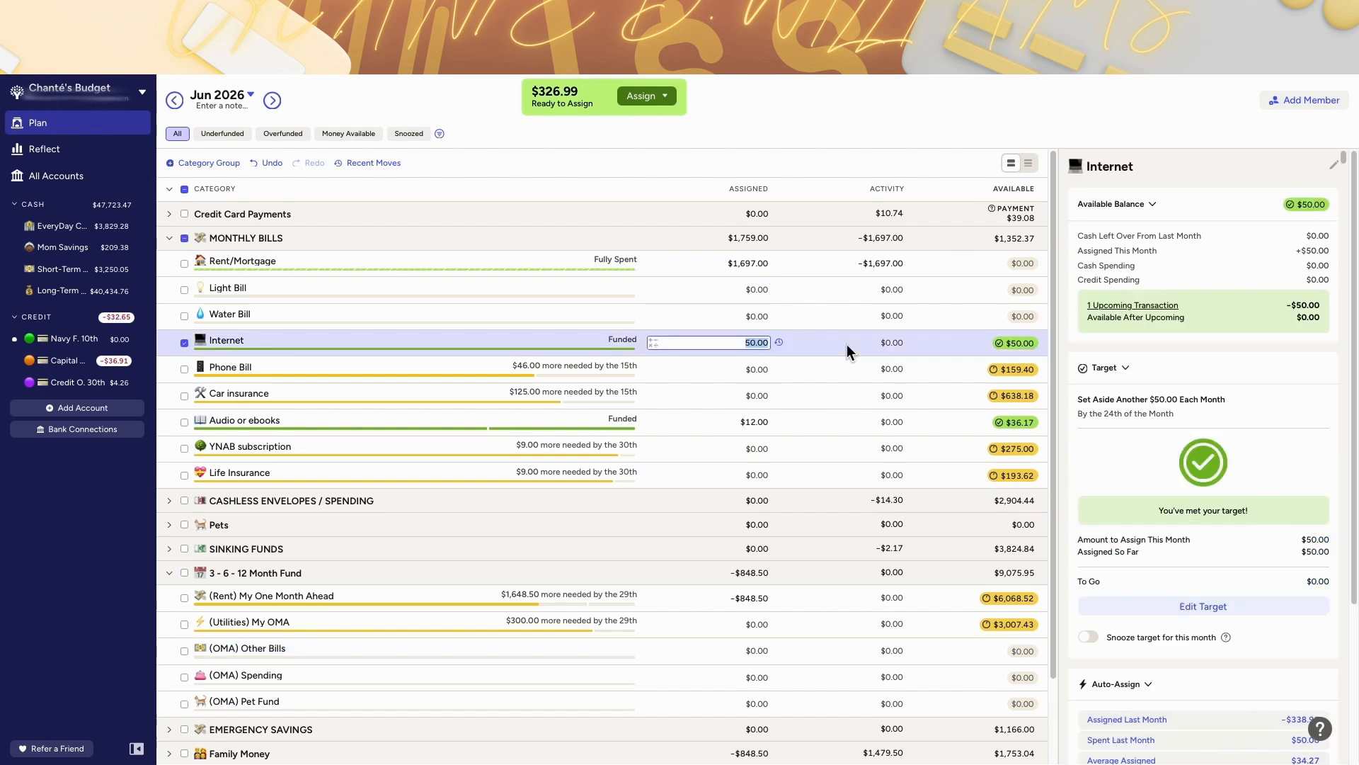
{"action": "scroll", "coordinate": [372, 580], "scroll_direction": "down", "scroll_amount": 1}
{"action": "left_click", "coordinate": [776, 548]}
{"action": "type", "text": "+1"}
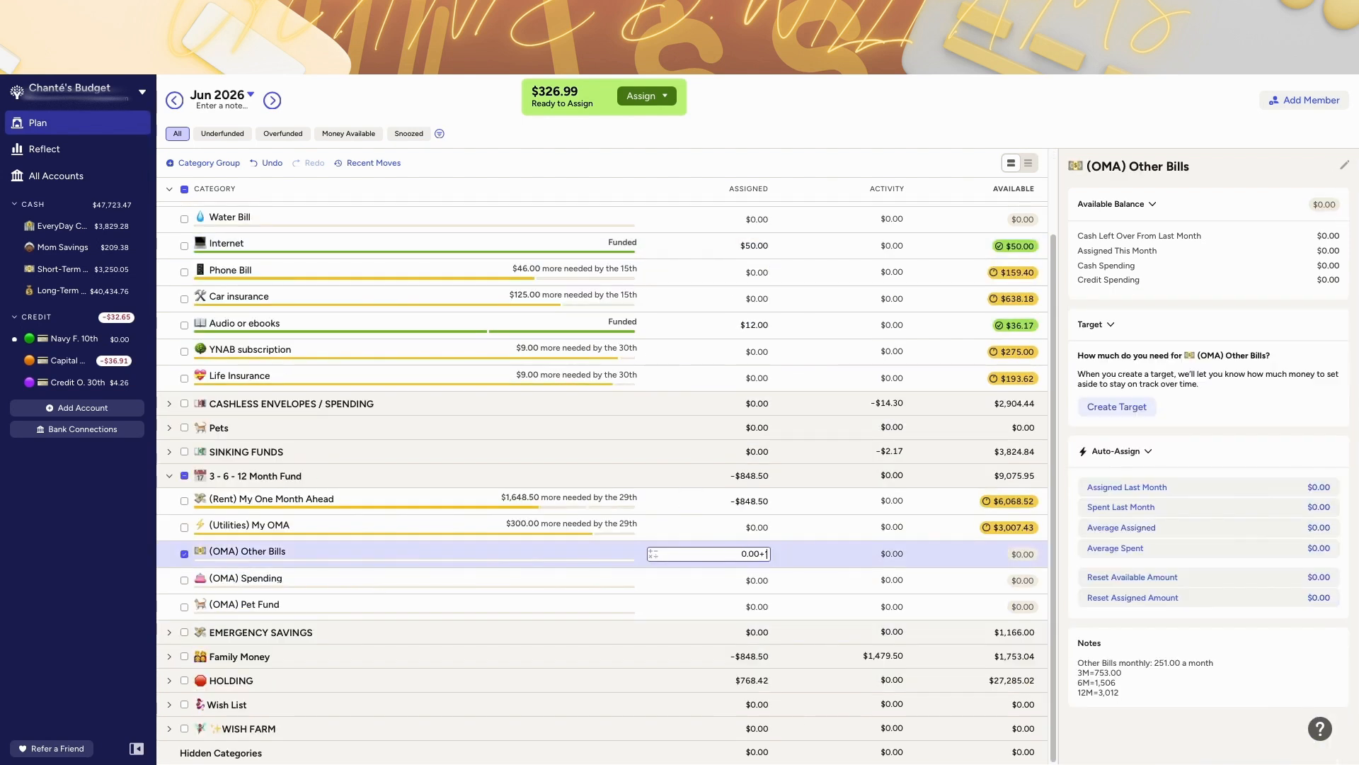
{"action": "type", "text": "50"}
{"action": "key", "text": "Return"}
Step: Add another 150 to the (OMA) Other Bills assignment and undo that change
{"action": "left_click", "coordinate": [292, 451]}
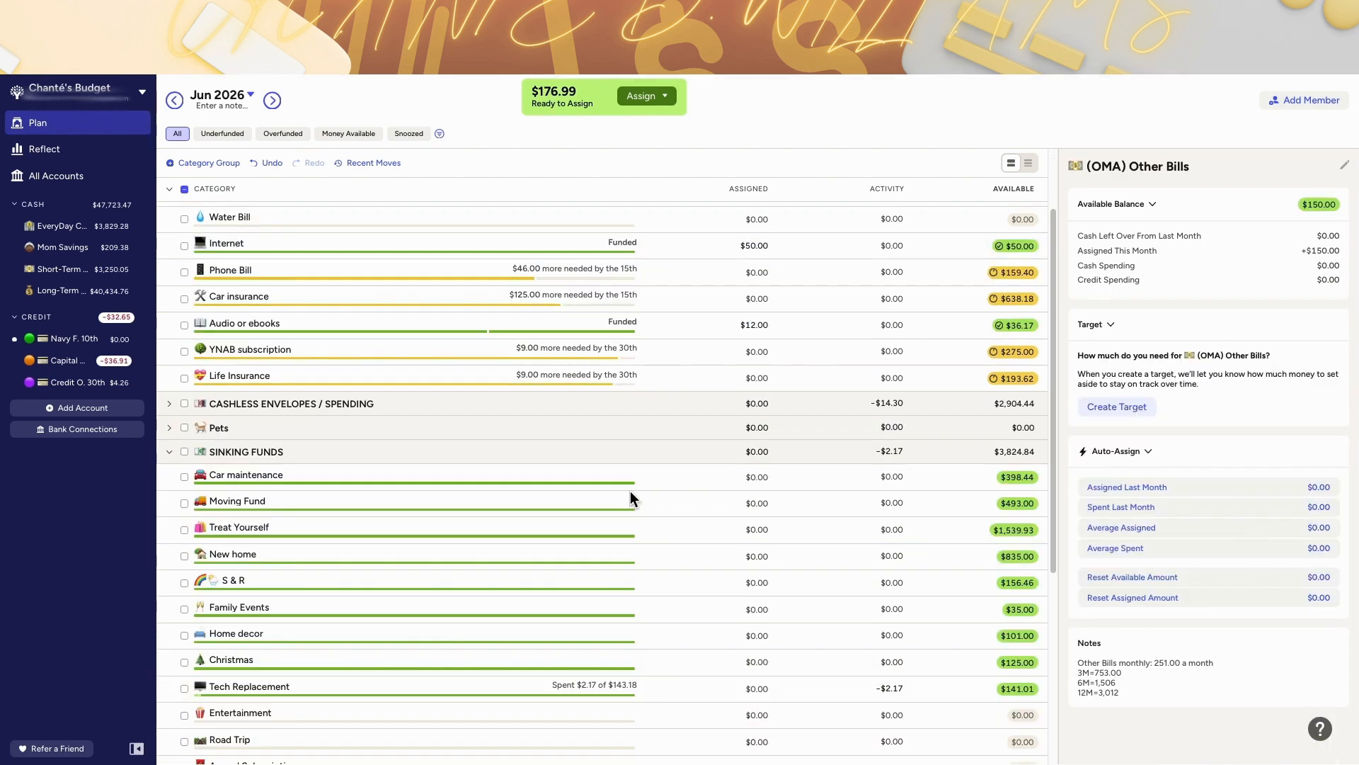
{"action": "scroll", "coordinate": [202, 486], "scroll_direction": "down", "scroll_amount": 4}
{"action": "left_click", "coordinate": [757, 565]}
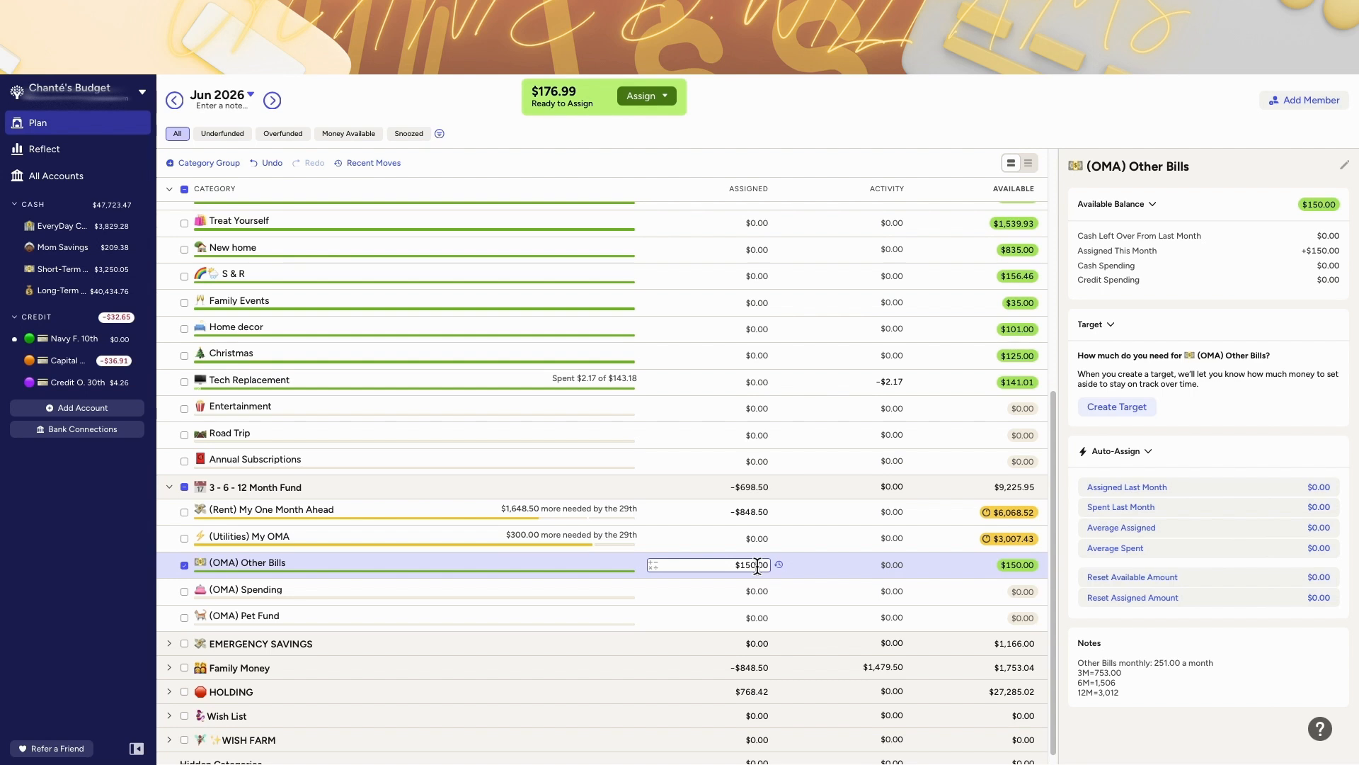
{"action": "type", "text": "+150"}
{"action": "key", "text": "Return"}
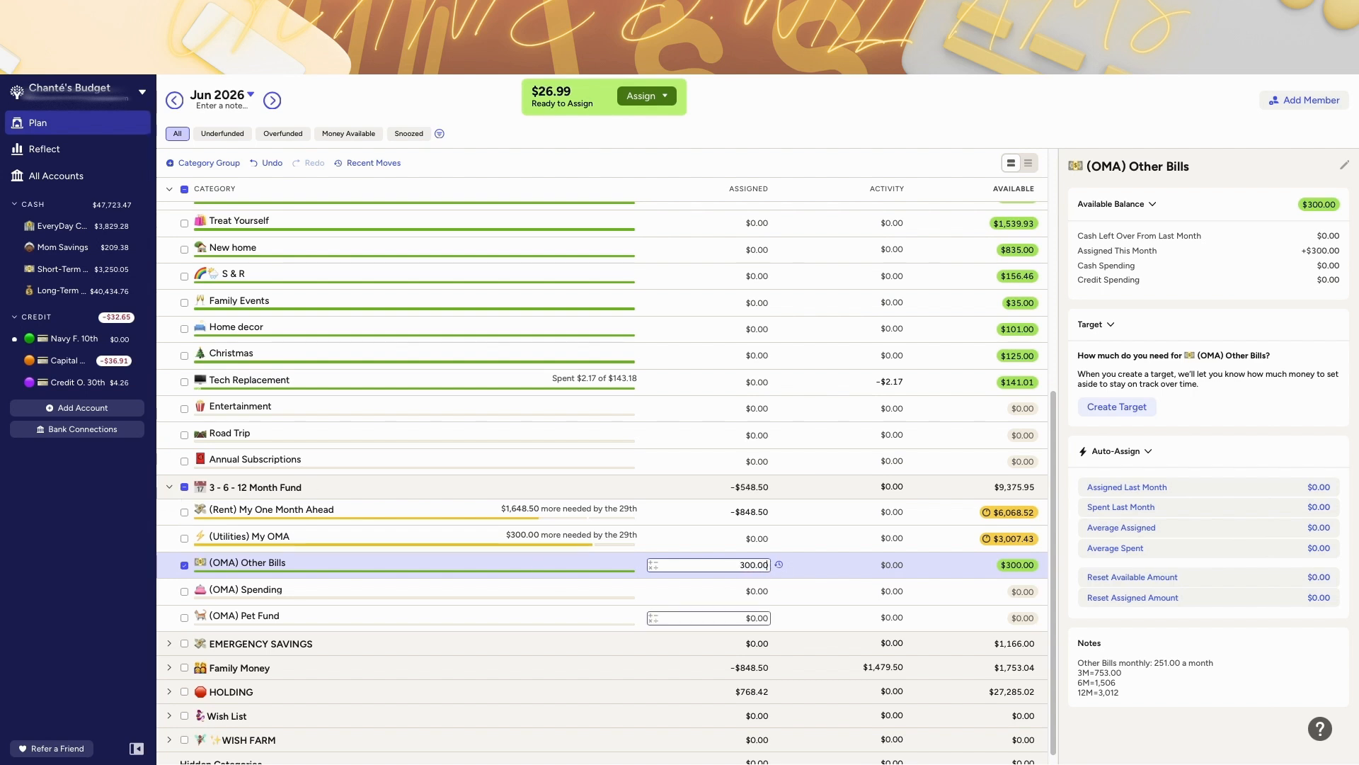
{"action": "scroll", "coordinate": [516, 607], "scroll_direction": "up", "scroll_amount": 2}
{"action": "left_click", "coordinate": [272, 162]}
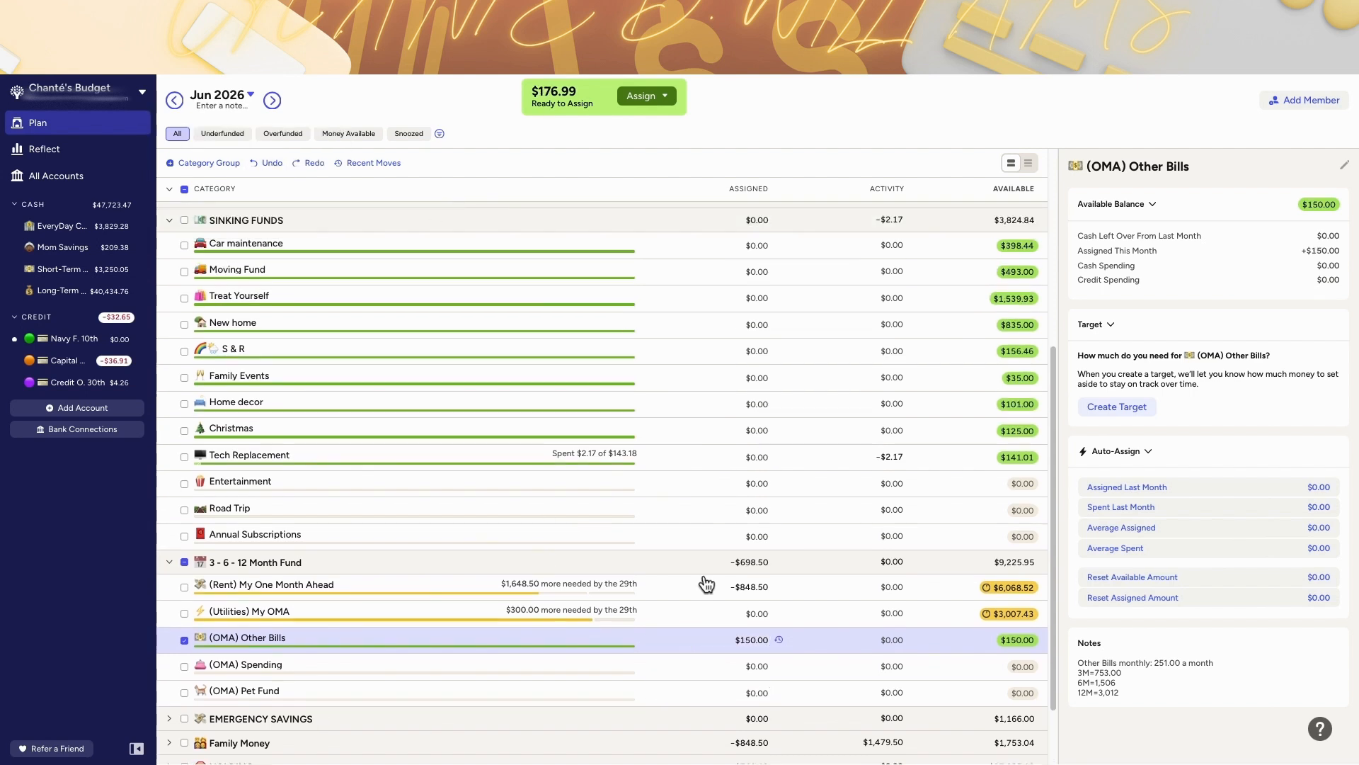
Step: Undo the remaining (OMA) Other Bills assignment
{"action": "scroll", "coordinate": [191, 555], "scroll_direction": "down", "scroll_amount": 1}
{"action": "scroll", "coordinate": [533, 453], "scroll_direction": "up", "scroll_amount": 6}
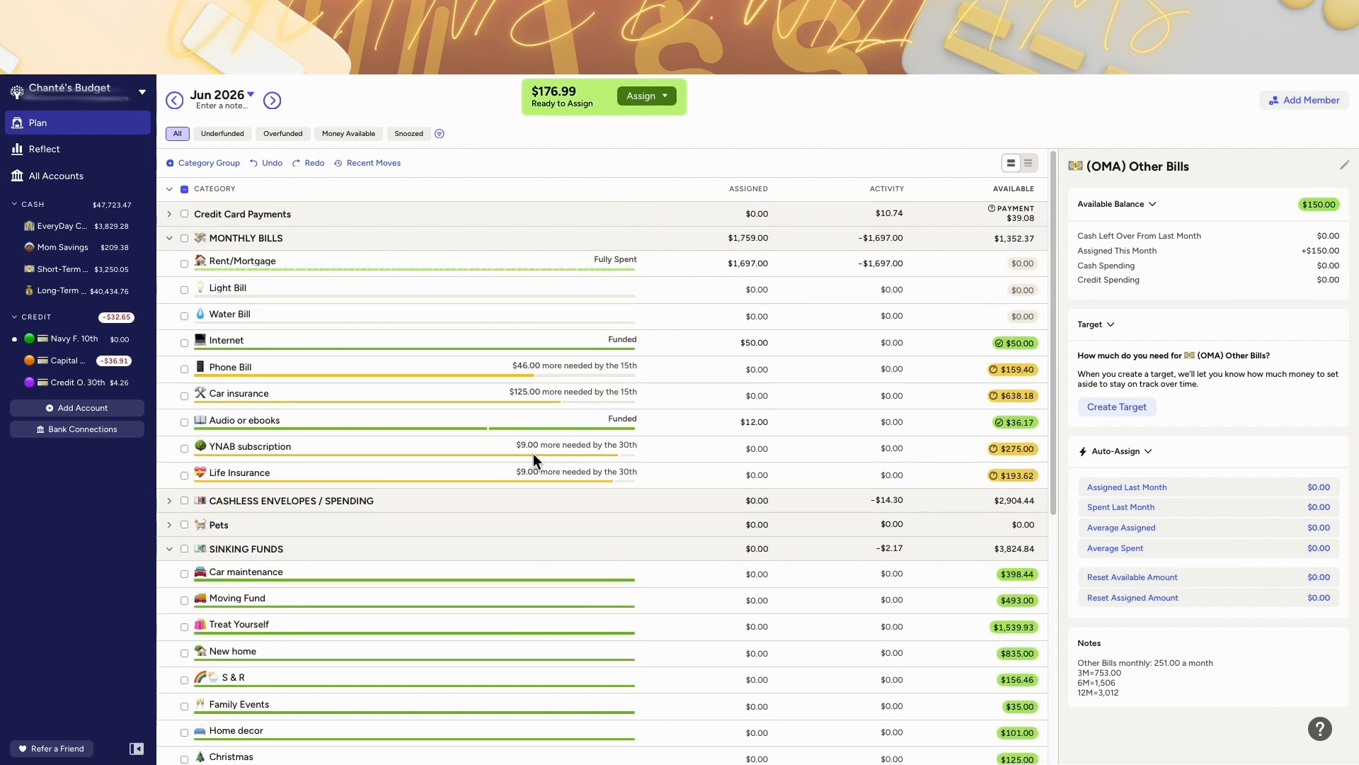
{"action": "scroll", "coordinate": [533, 453], "scroll_direction": "down", "scroll_amount": 6}
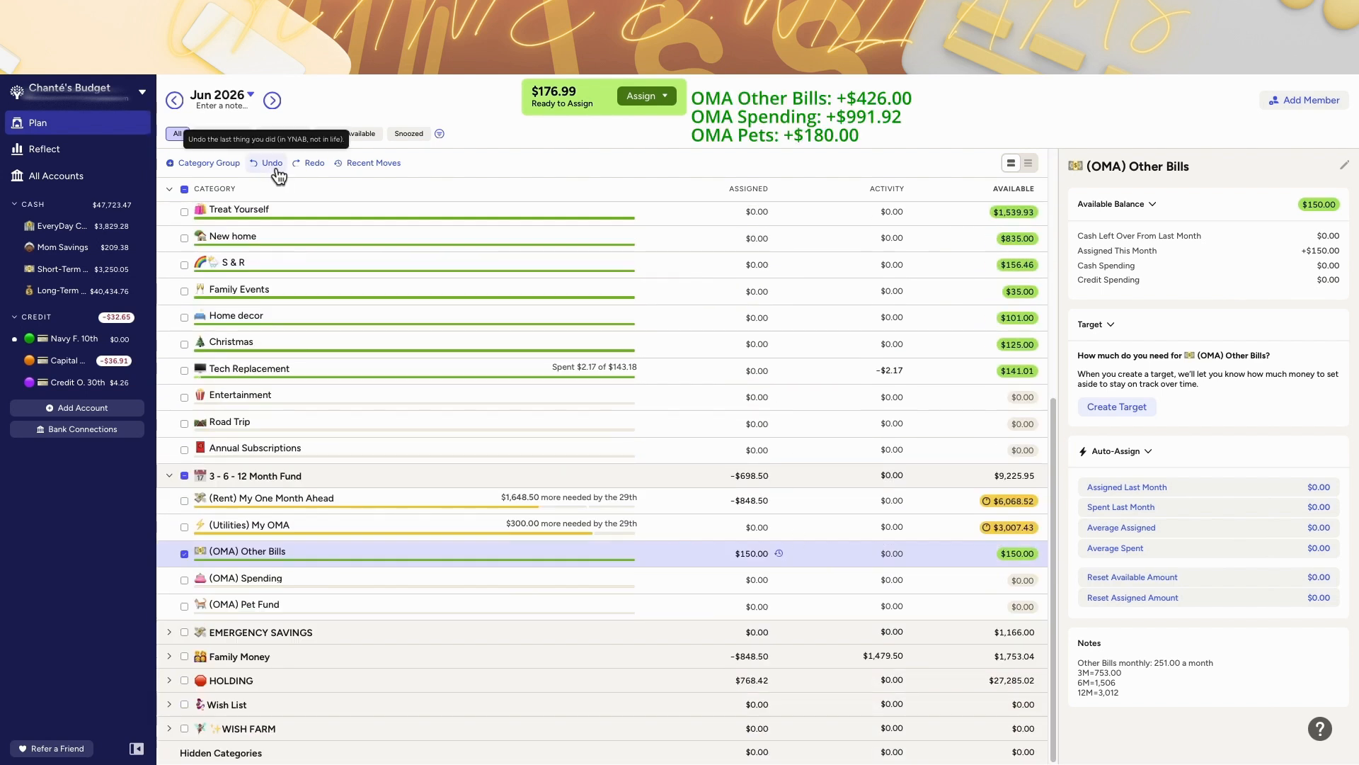
{"action": "left_click", "coordinate": [276, 174]}
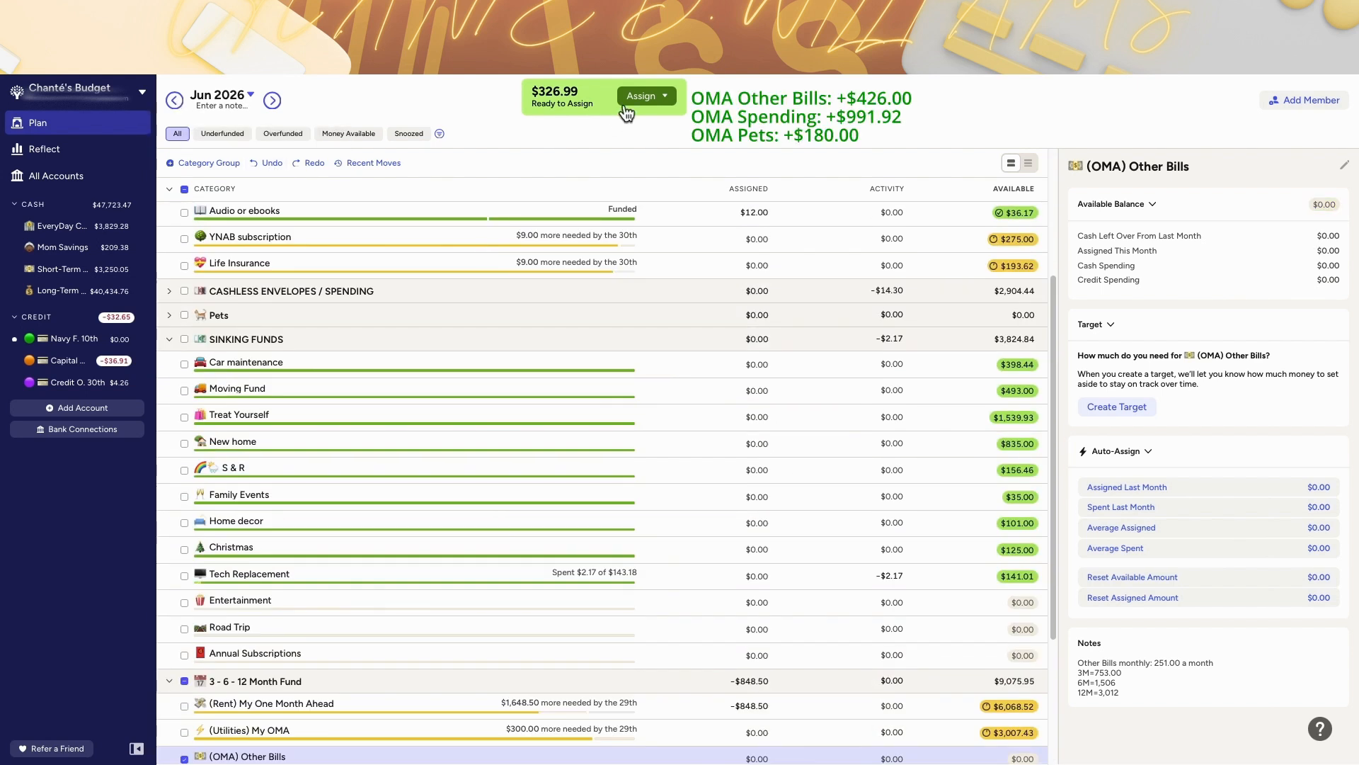
Step: Review the recent moves and May's Internet move history, then return to June 2026
{"action": "scroll", "coordinate": [720, 250], "scroll_direction": "up", "scroll_amount": 3}
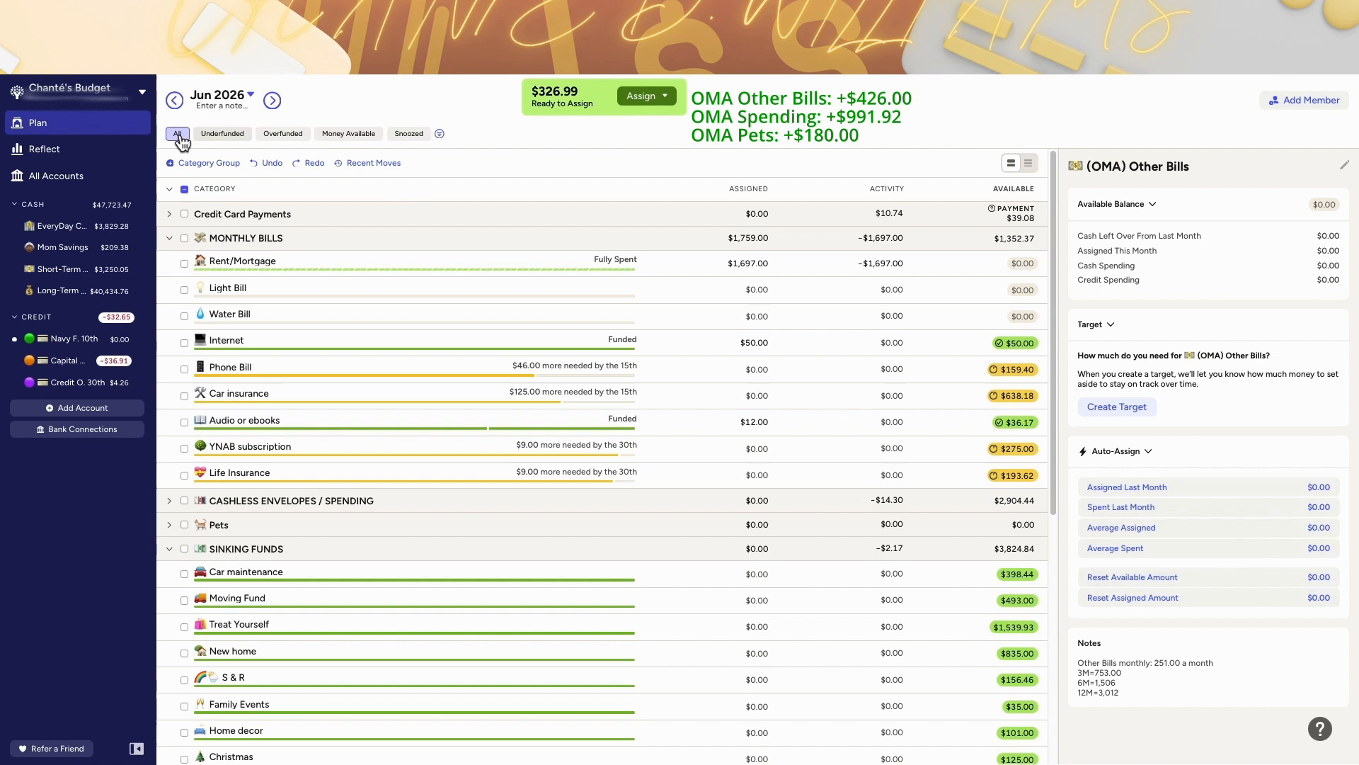
{"action": "left_click", "coordinate": [374, 163]}
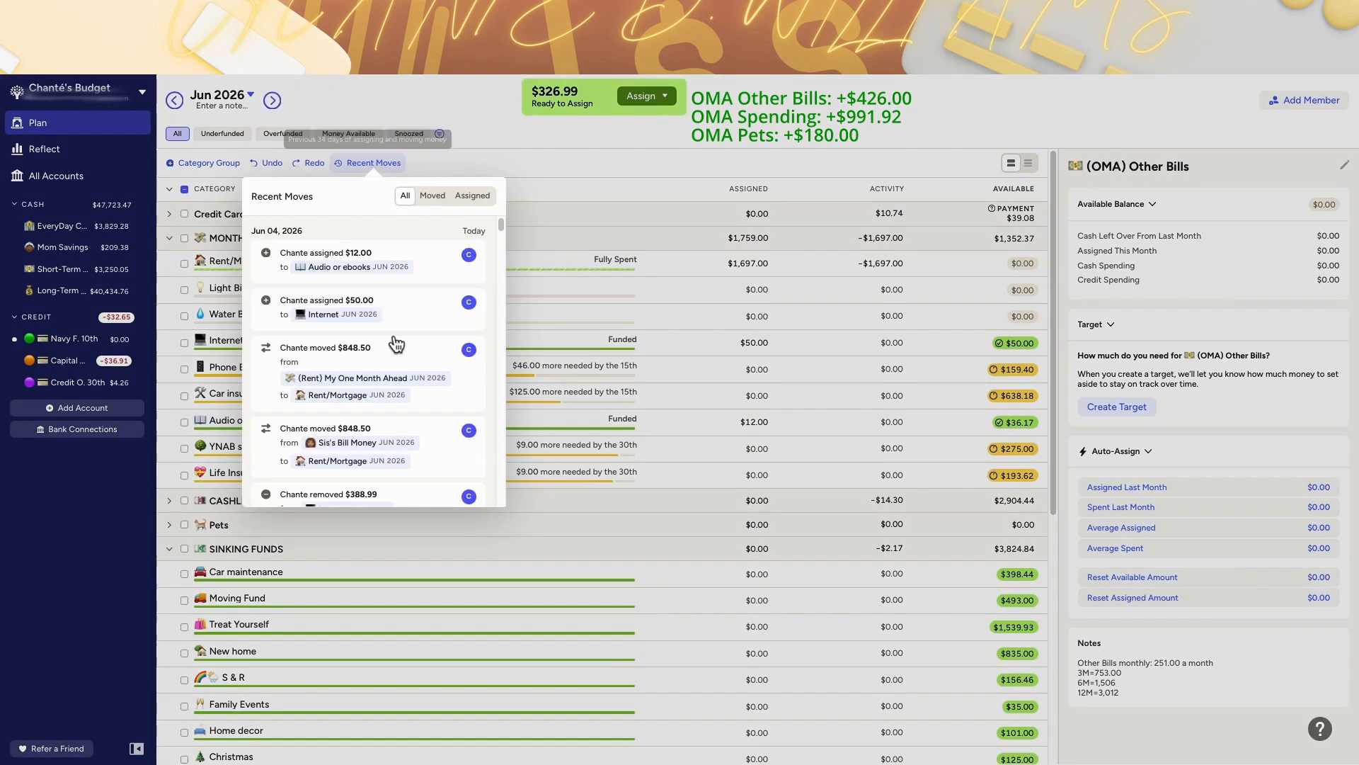
{"action": "scroll", "coordinate": [375, 368], "scroll_direction": "down", "scroll_amount": 3}
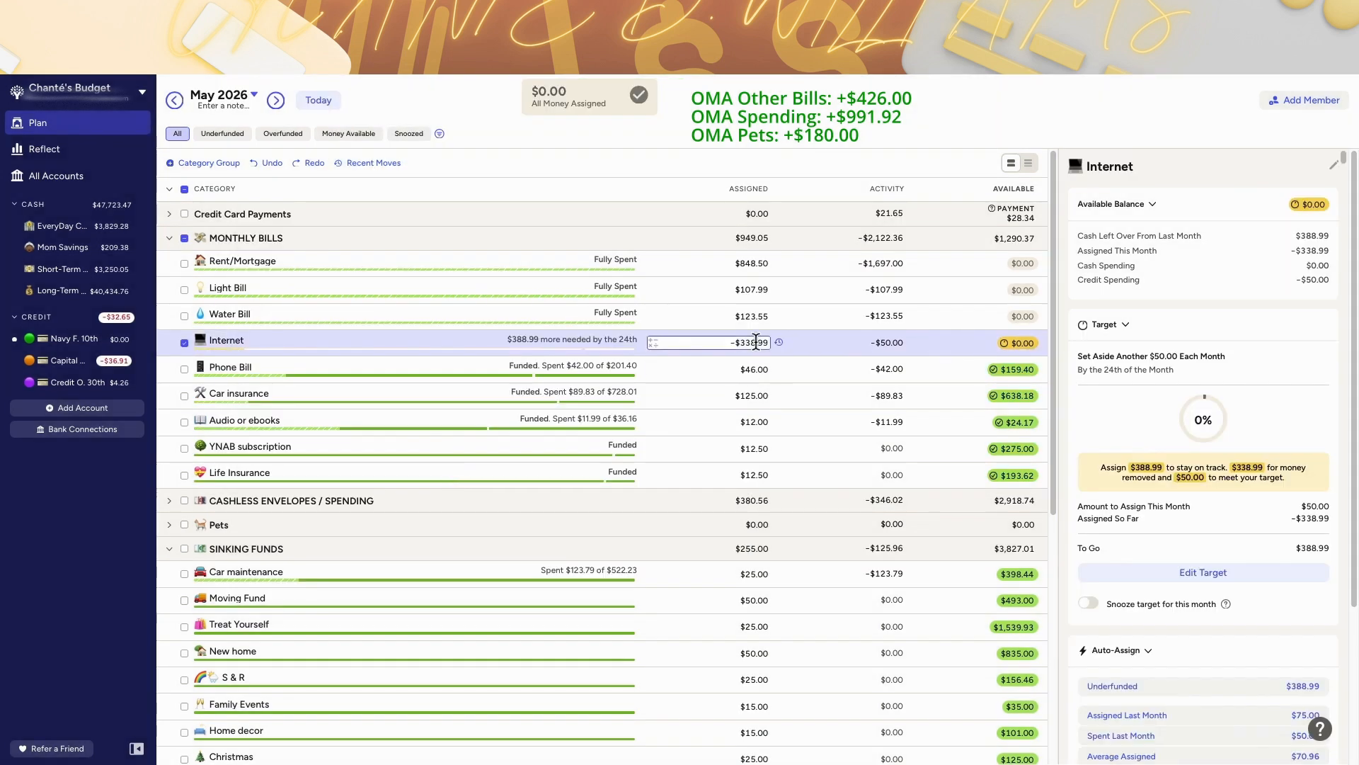
{"action": "left_click", "coordinate": [758, 342]}
{"action": "left_click", "coordinate": [779, 343]}
{"action": "left_click", "coordinate": [758, 344]}
{"action": "left_click", "coordinate": [778, 344]}
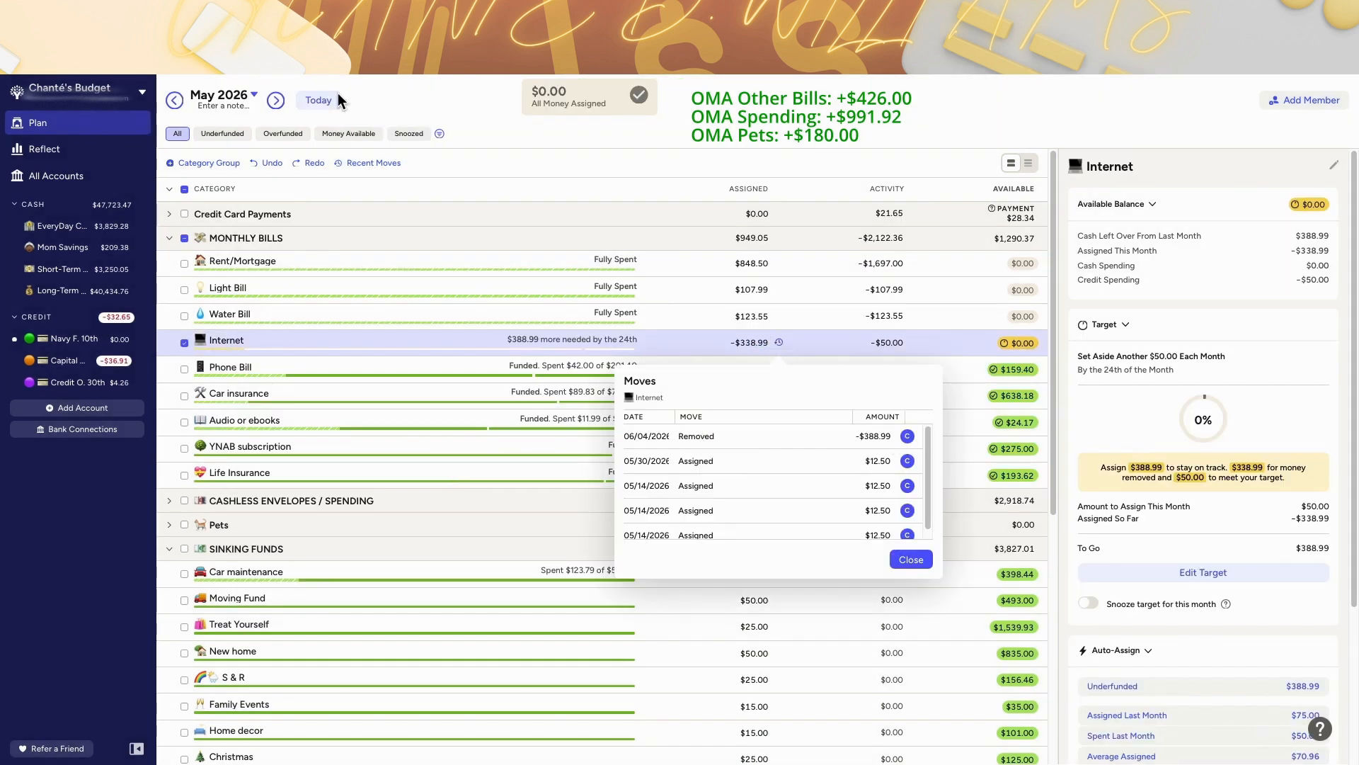
{"action": "left_click", "coordinate": [336, 94]}
{"action": "left_click", "coordinate": [329, 103]}
{"action": "scroll", "coordinate": [1004, 375], "scroll_direction": "down", "scroll_amount": 6}
Step: Manually assign the remaining $176.99 Ready to Assign money to Tech Replacement
{"action": "left_click", "coordinate": [641, 96]}
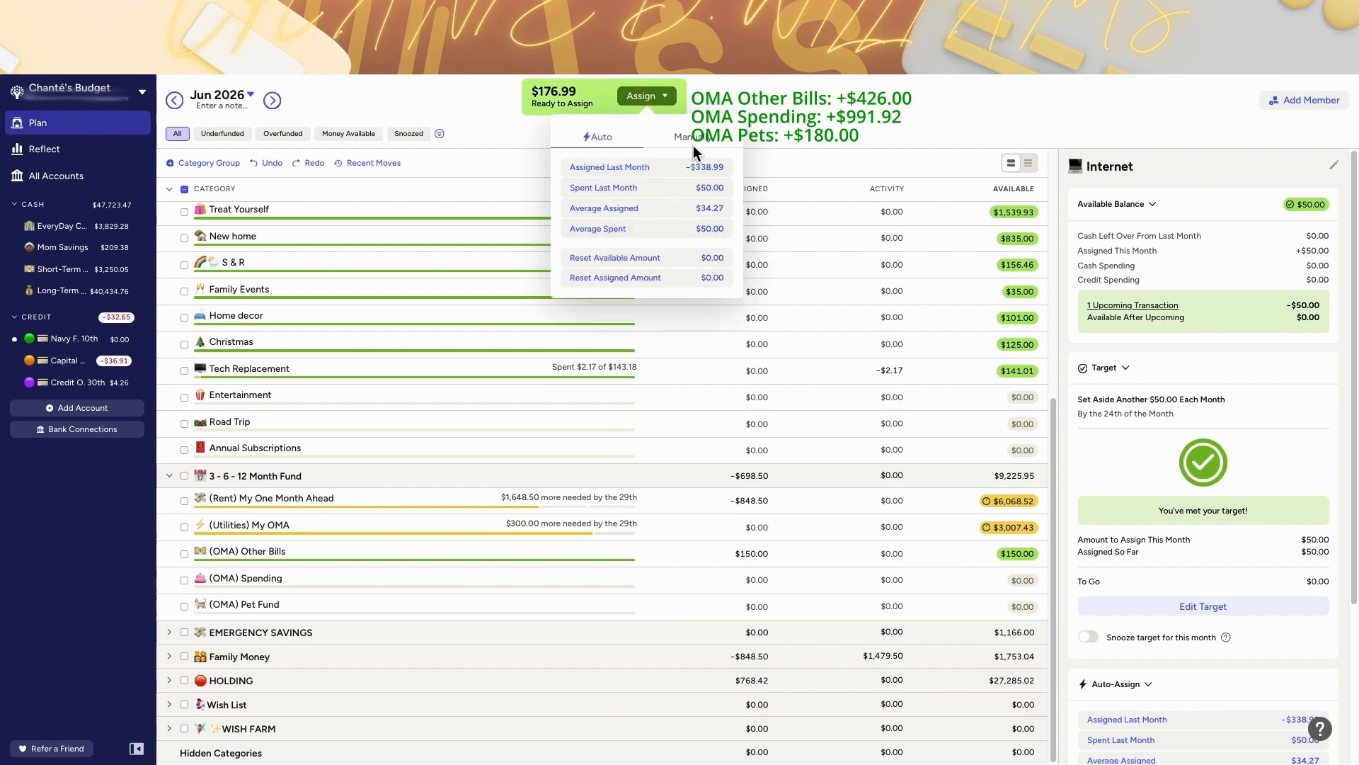
{"action": "left_click", "coordinate": [693, 136]}
{"action": "left_click", "coordinate": [704, 267]}
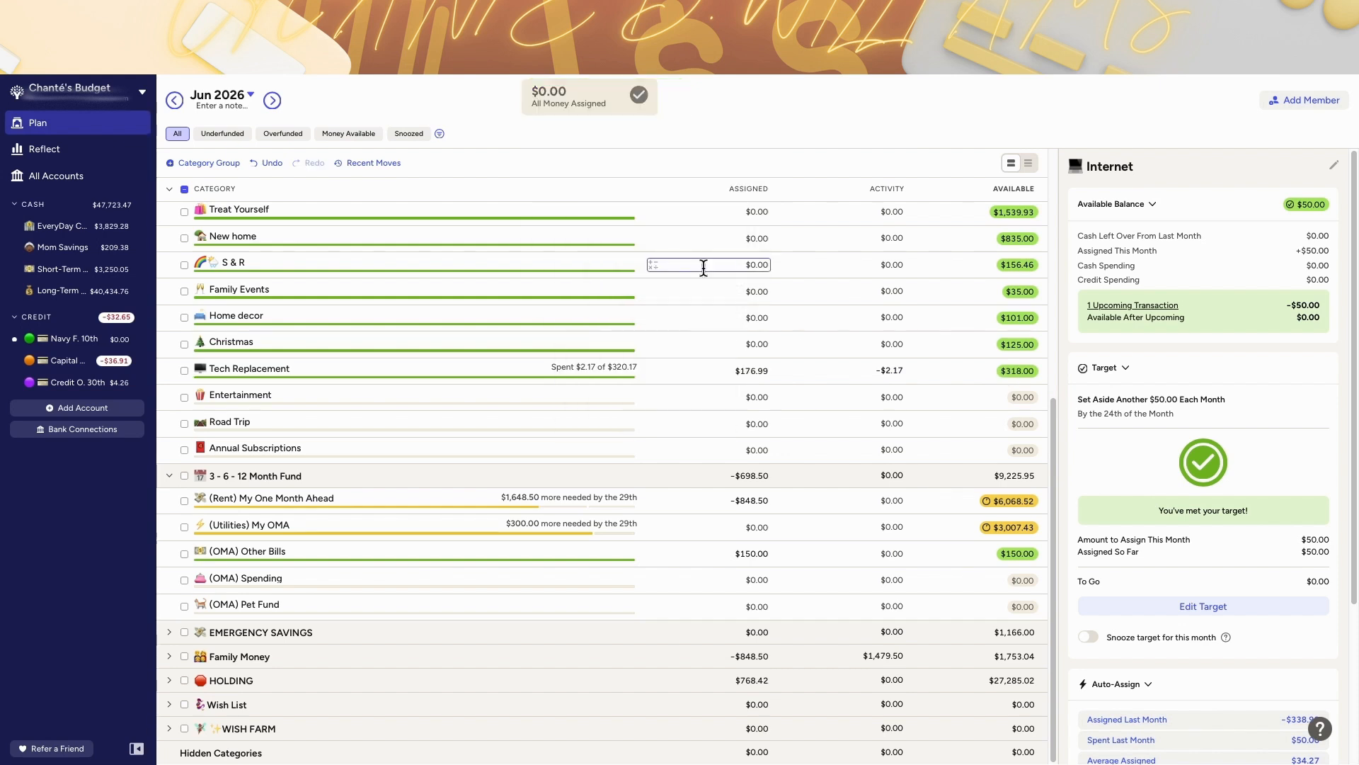
Step: Try moving $138.00 of May's Phone Bill balance into an emergency savings category, then undo it
{"action": "left_click", "coordinate": [174, 99]}
{"action": "scroll", "coordinate": [920, 371], "scroll_direction": "up", "scroll_amount": 5}
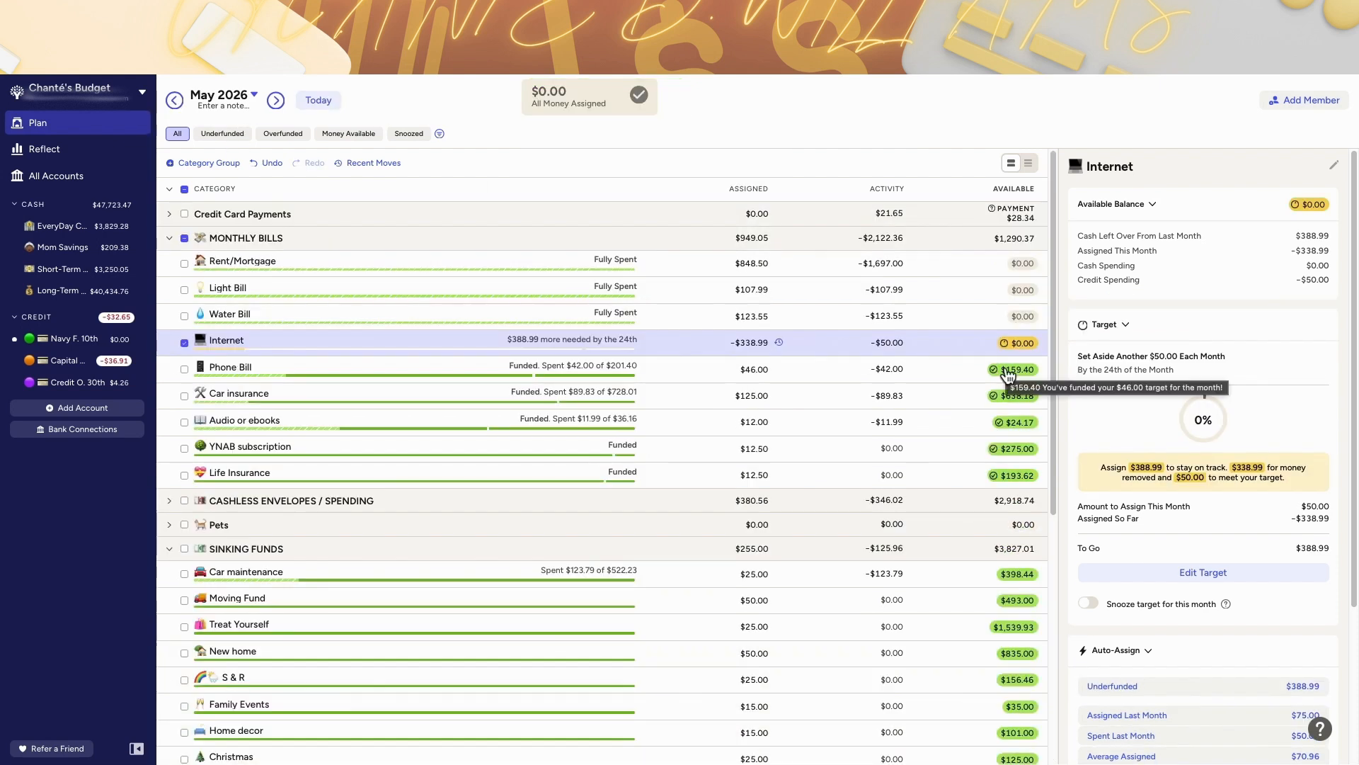
{"action": "left_click", "coordinate": [1007, 370]}
{"action": "left_click", "coordinate": [967, 371]}
{"action": "scroll", "coordinate": [920, 397], "scroll_direction": "down", "scroll_amount": 6}
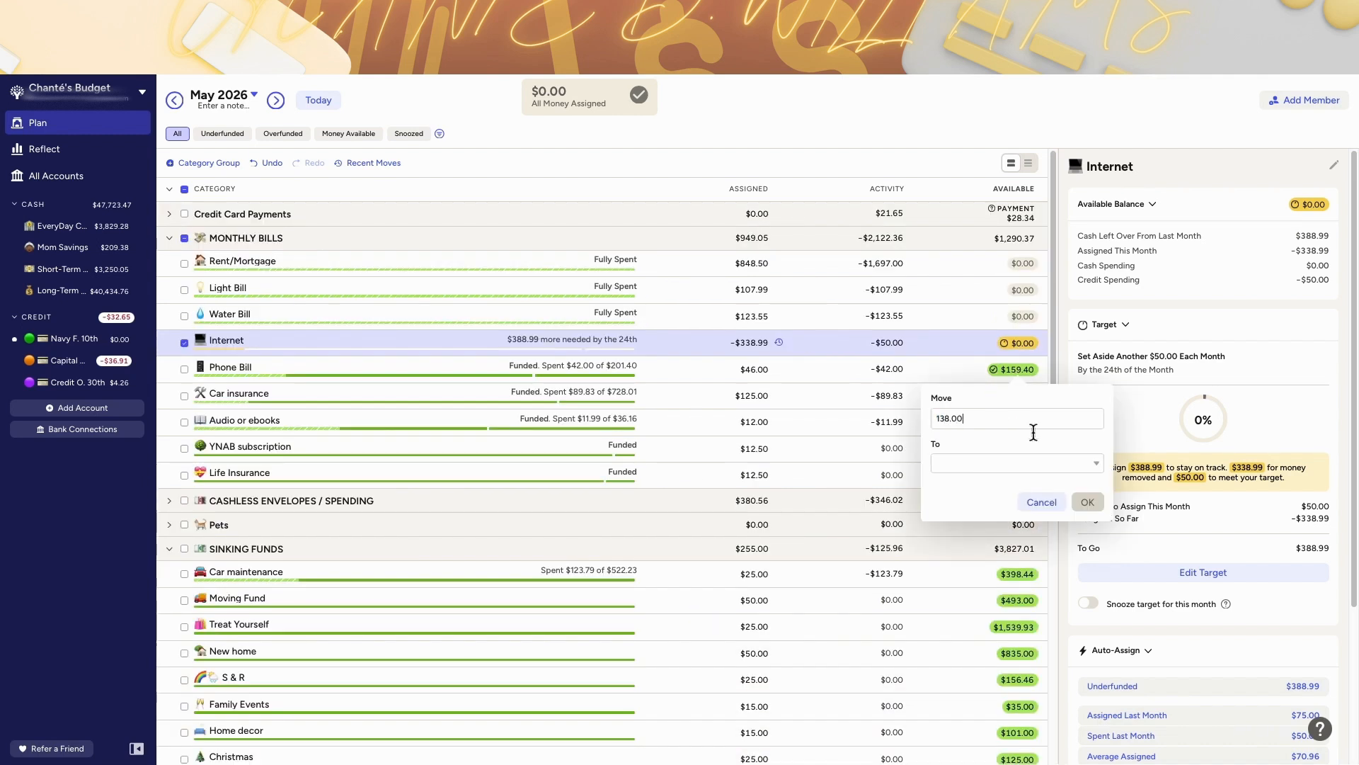
{"action": "left_click", "coordinate": [1038, 464]}
{"action": "type", "text": "emer"}
{"action": "left_click", "coordinate": [1025, 559]}
{"action": "left_click", "coordinate": [1088, 502]}
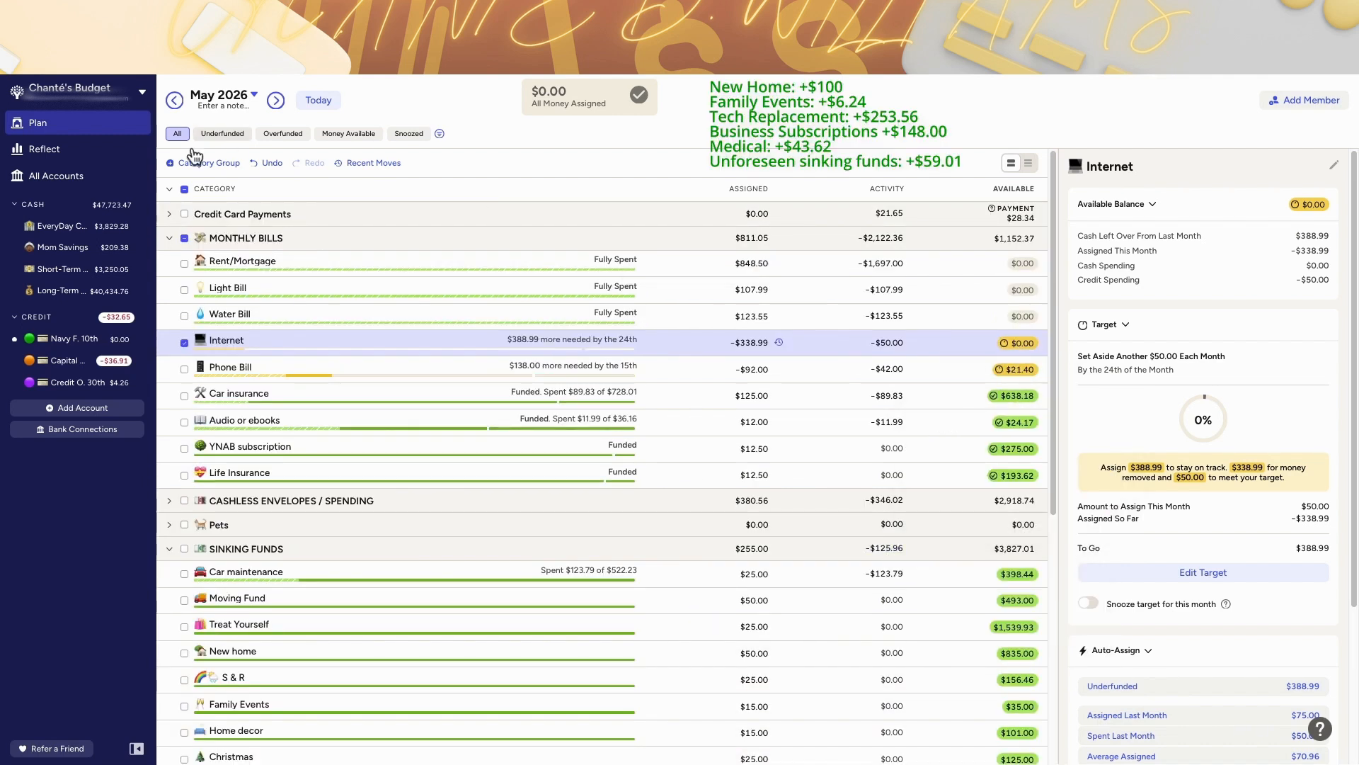
{"action": "left_click", "coordinate": [269, 163]}
Step: Move $159.40 from May's Phone Bill balance to Ready to Assign
{"action": "left_click", "coordinate": [1017, 369]}
{"action": "left_click", "coordinate": [1038, 464]}
{"action": "left_click", "coordinate": [991, 518]}
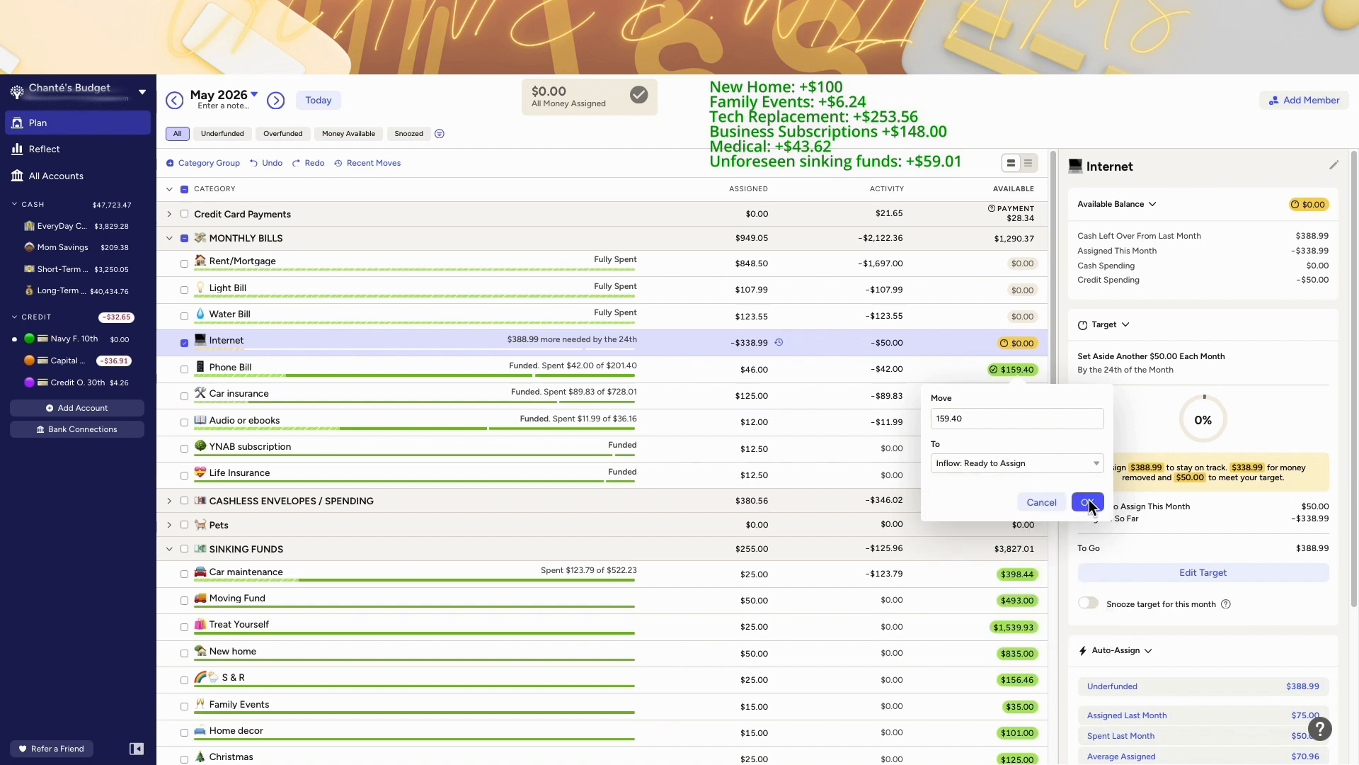
{"action": "left_click", "coordinate": [1088, 502]}
Step: Try adding $138 to June's (OMA) Other Bills assignment, then undo it
{"action": "left_click", "coordinate": [322, 103]}
{"action": "scroll", "coordinate": [980, 553], "scroll_direction": "down", "scroll_amount": 5}
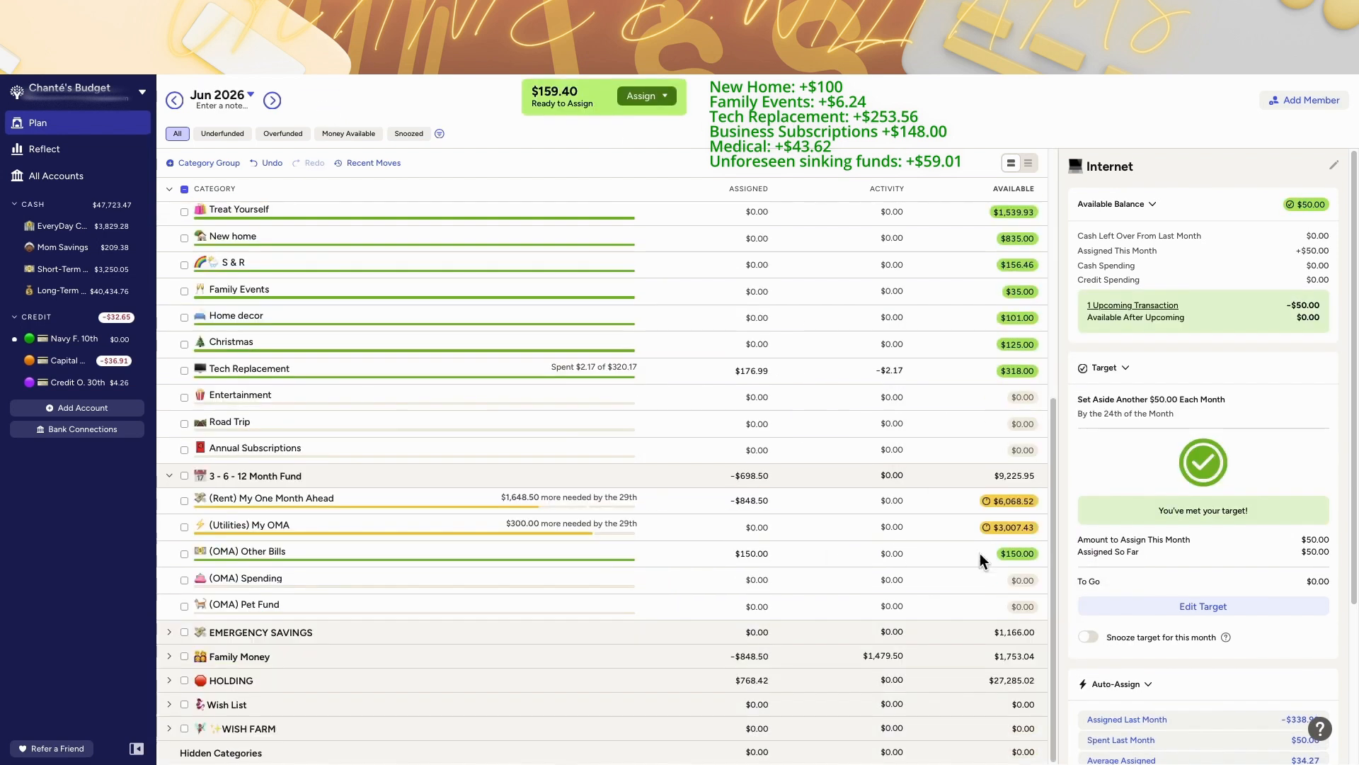
{"action": "left_click", "coordinate": [1018, 553]}
{"action": "left_click", "coordinate": [765, 553]}
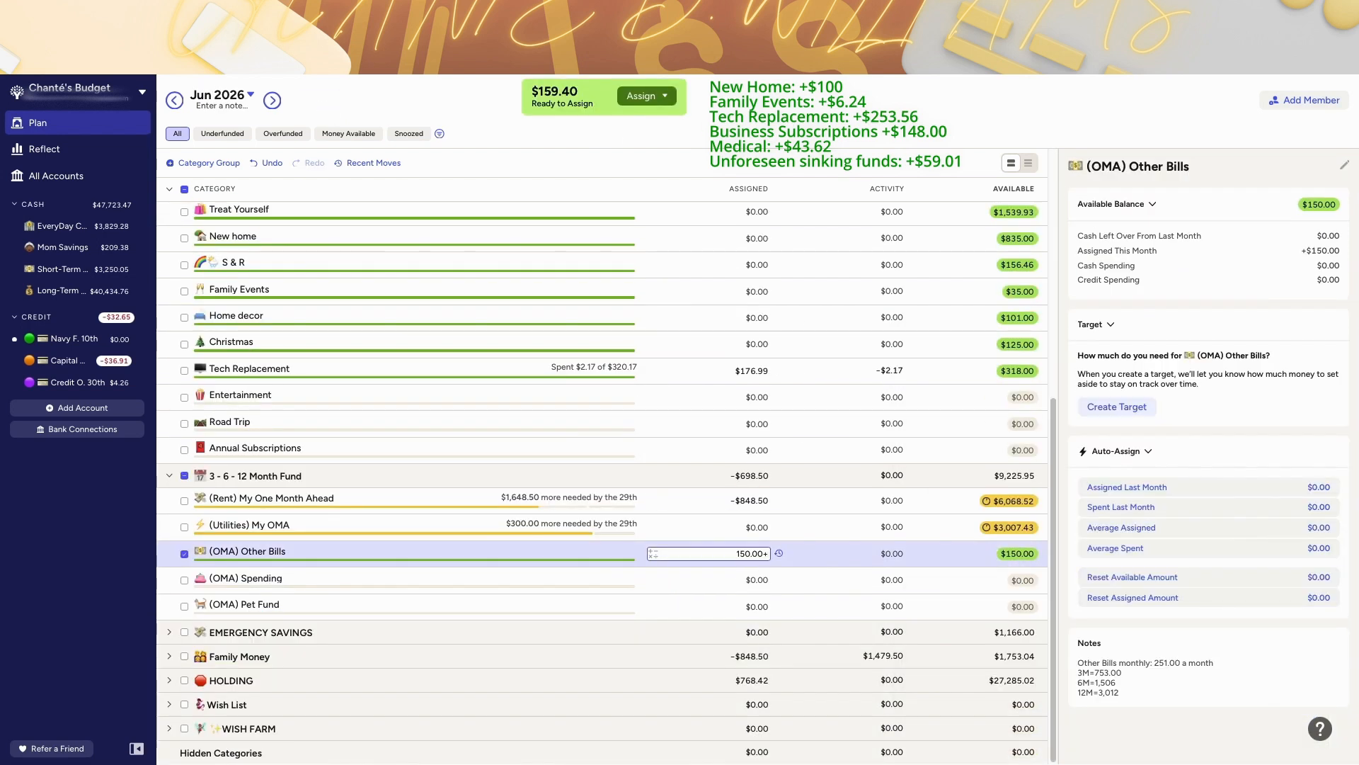
{"action": "type", "text": "+138"}
{"action": "key", "text": "Return"}
{"action": "scroll", "coordinate": [482, 534], "scroll_direction": "up", "scroll_amount": 4}
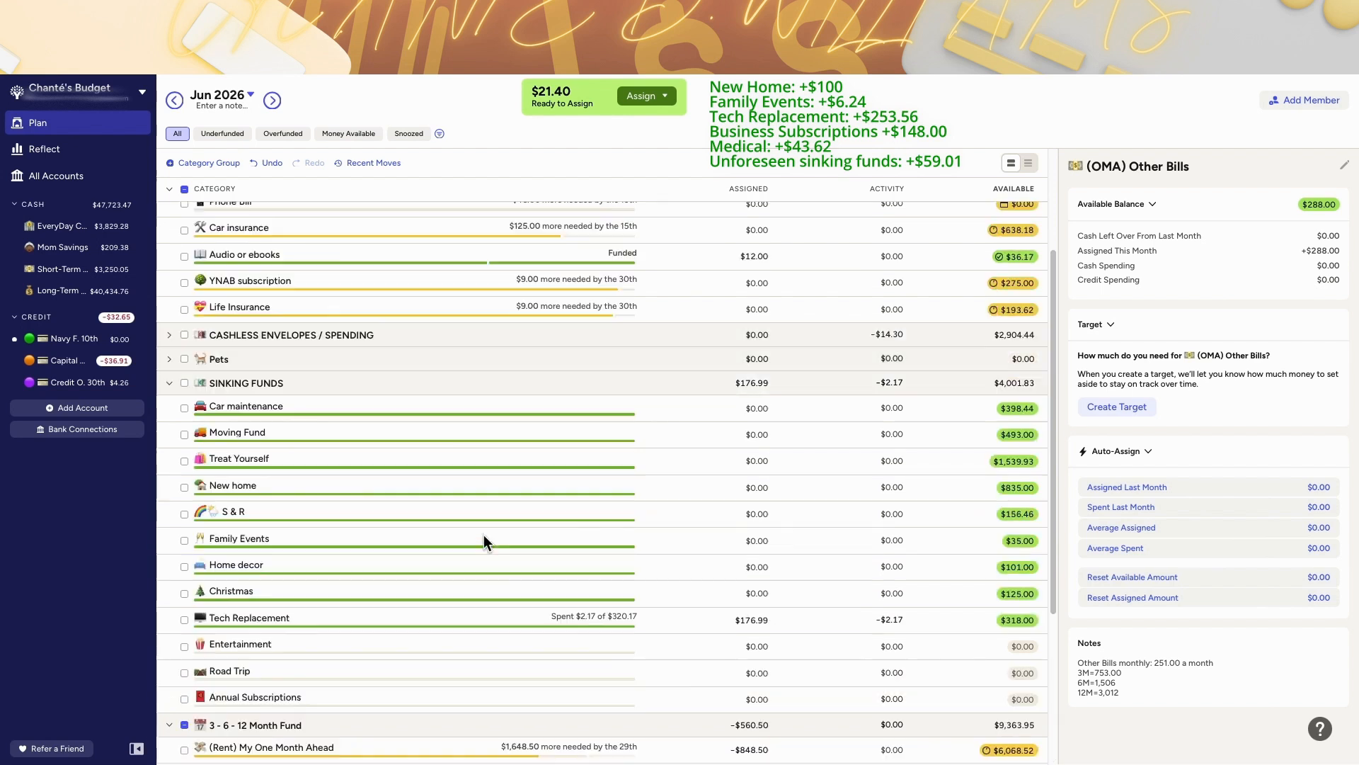
{"action": "left_click", "coordinate": [644, 96]}
{"action": "left_click", "coordinate": [645, 224]}
{"action": "left_click", "coordinate": [623, 306]}
{"action": "left_click", "coordinate": [709, 266]}
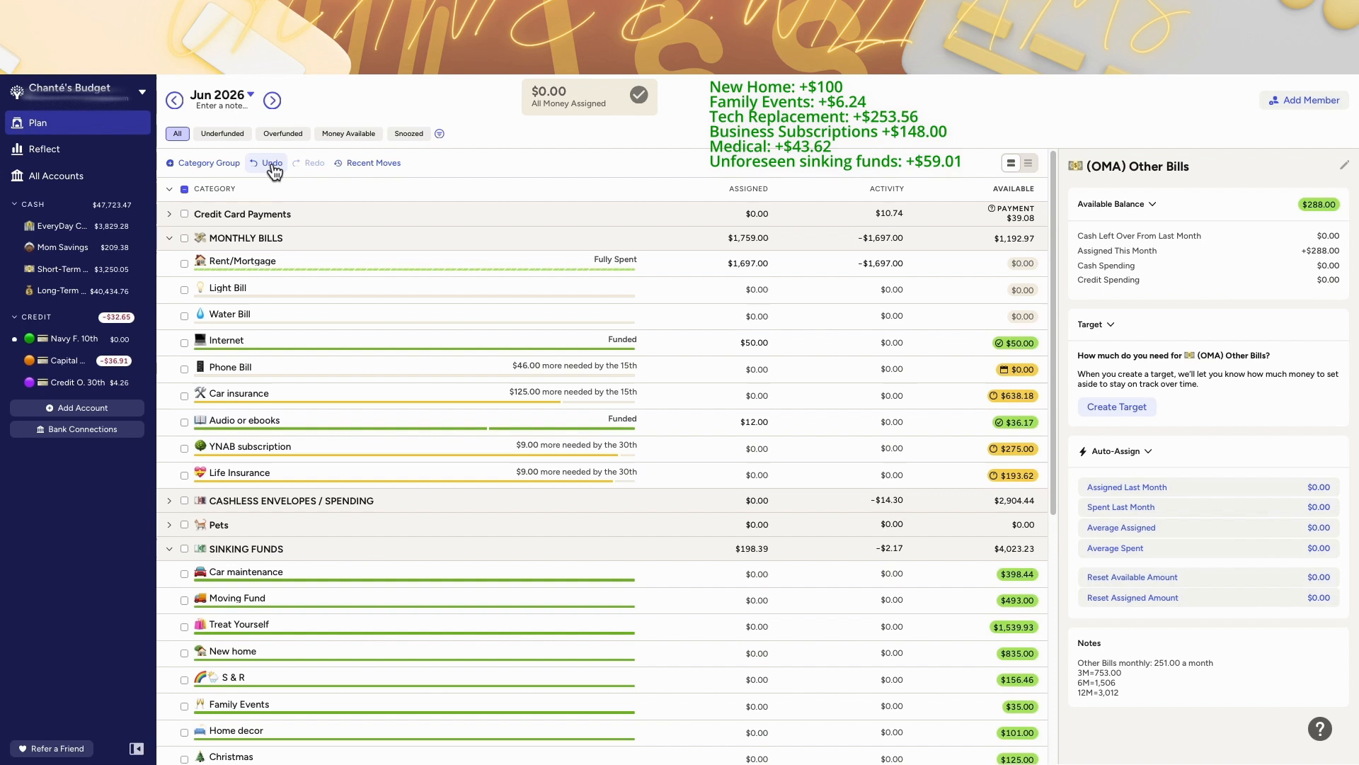
{"action": "left_click", "coordinate": [272, 163]}
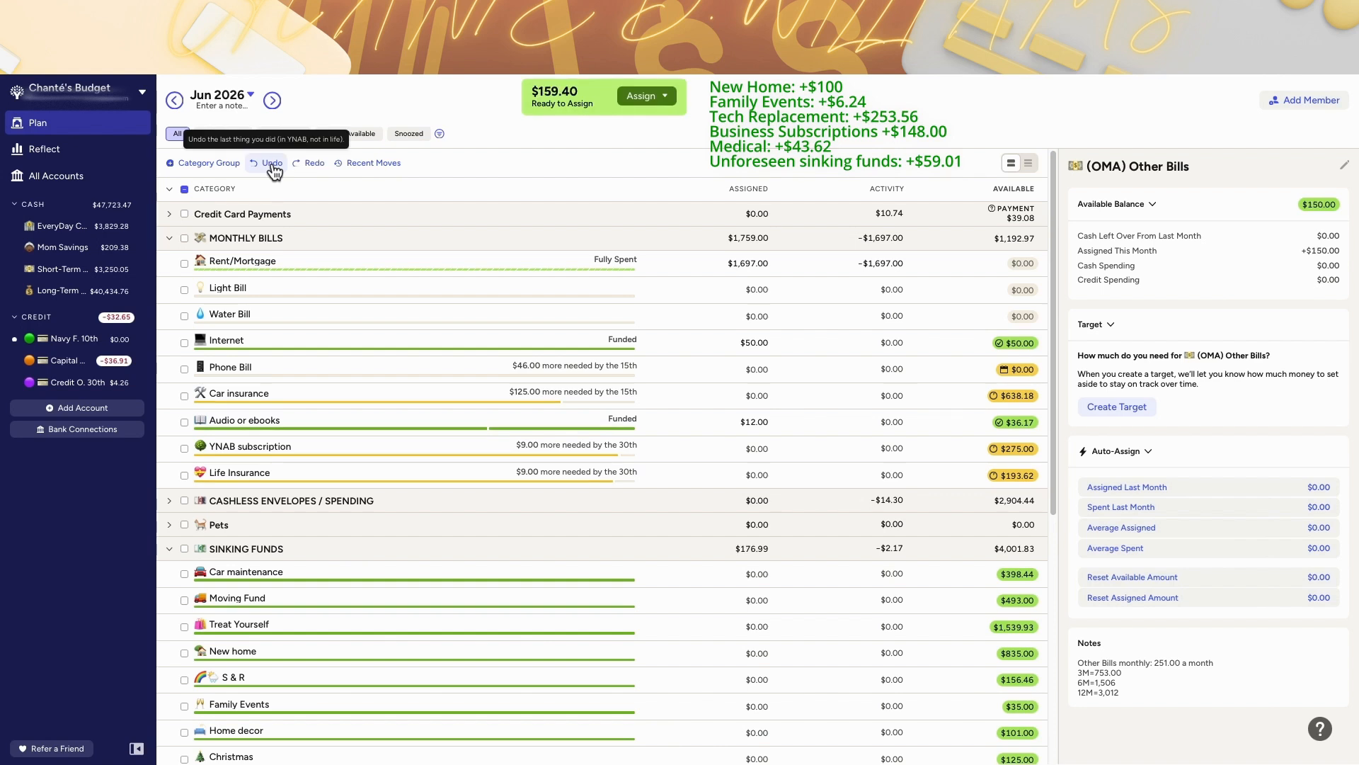
Step: Assign $46.00 to June's Phone Bill and add $92 to the (OMA) Other Bills assignment
{"action": "left_click", "coordinate": [743, 369]}
{"action": "key", "text": "Return"}
{"action": "scroll", "coordinate": [767, 403], "scroll_direction": "down", "scroll_amount": 6}
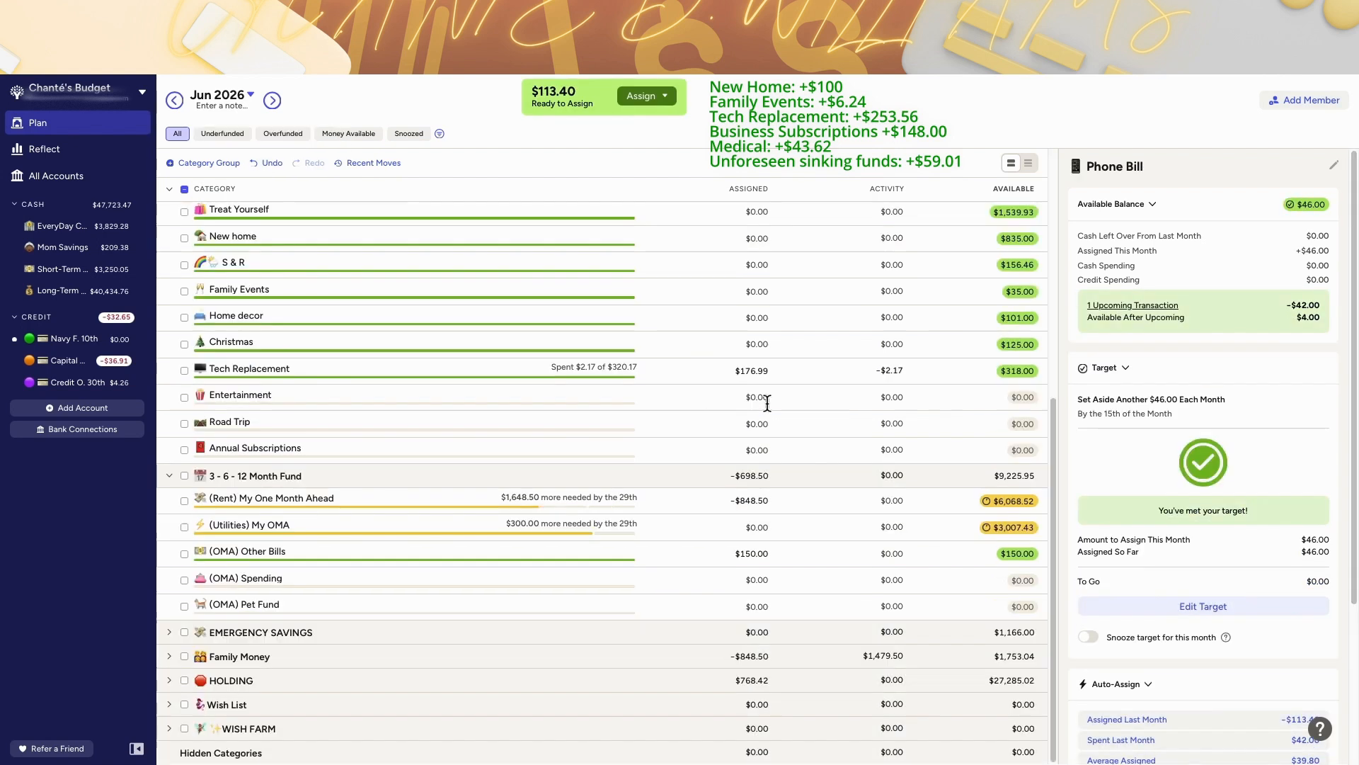
{"action": "left_click", "coordinate": [763, 553]}
{"action": "type", "text": "+"}
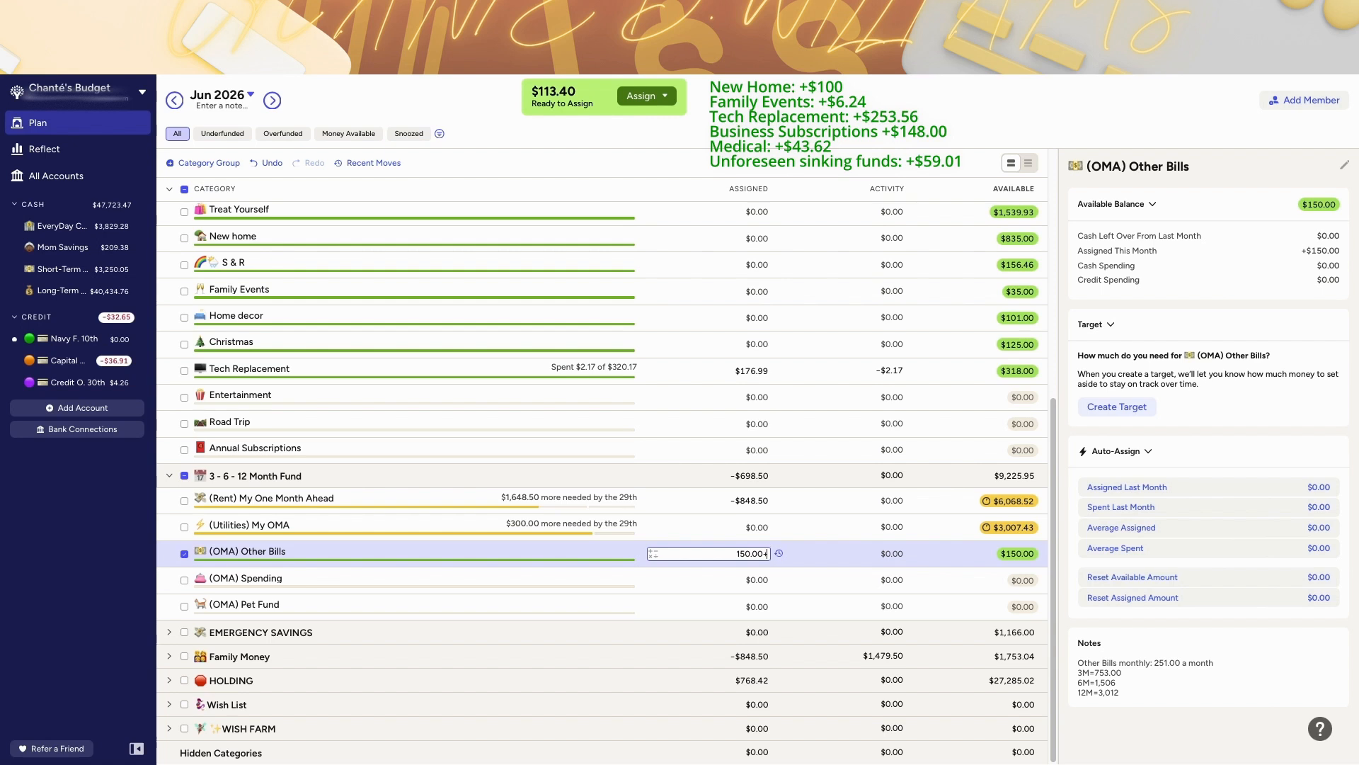
{"action": "type", "text": "92"}
{"action": "key", "text": "Return"}
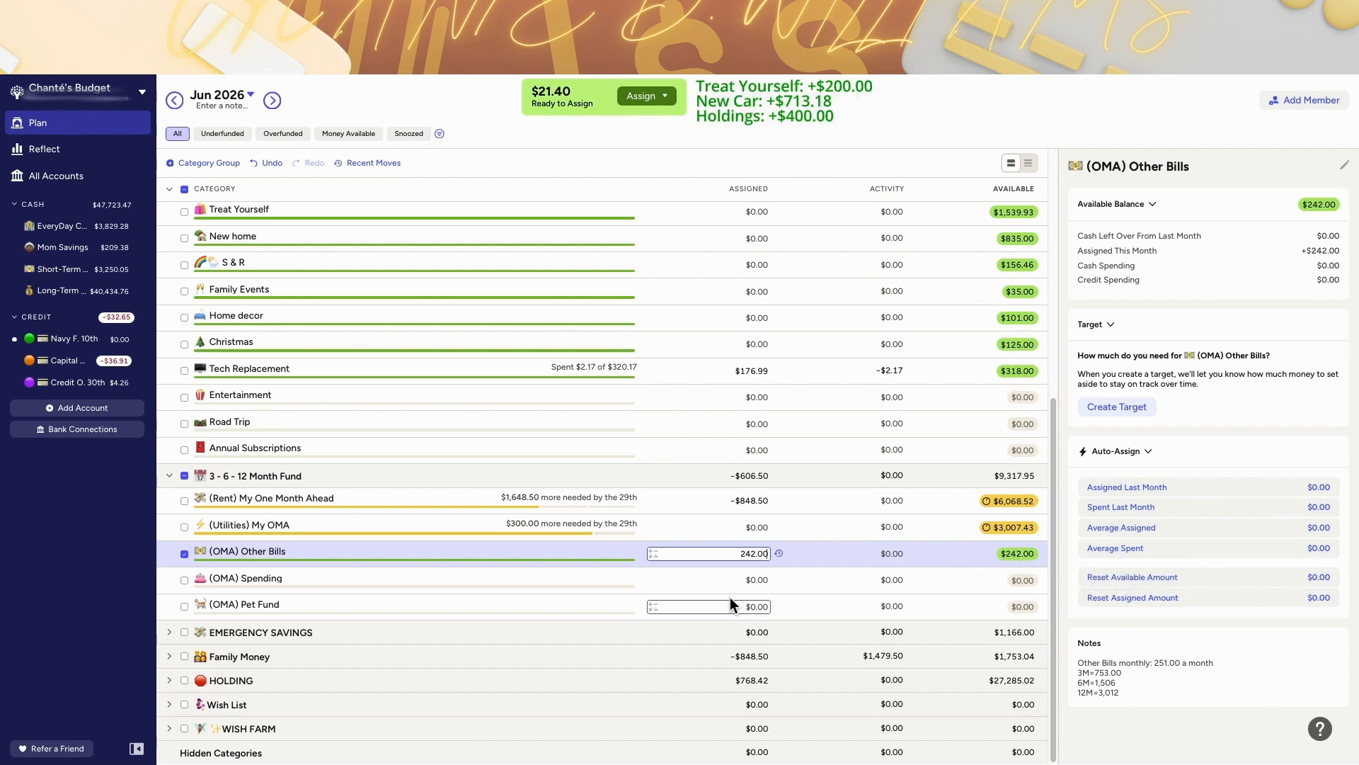
Step: Manually assign the remaining $21.40 Ready to Assign money to Tech Replacement
{"action": "scroll", "coordinate": [729, 597], "scroll_direction": "up", "scroll_amount": 1}
{"action": "left_click", "coordinate": [642, 96]}
{"action": "type", "text": "tec"}
{"action": "left_click", "coordinate": [662, 96]}
{"action": "left_click", "coordinate": [663, 96]}
{"action": "left_click", "coordinate": [658, 228]}
{"action": "type", "text": "te"}
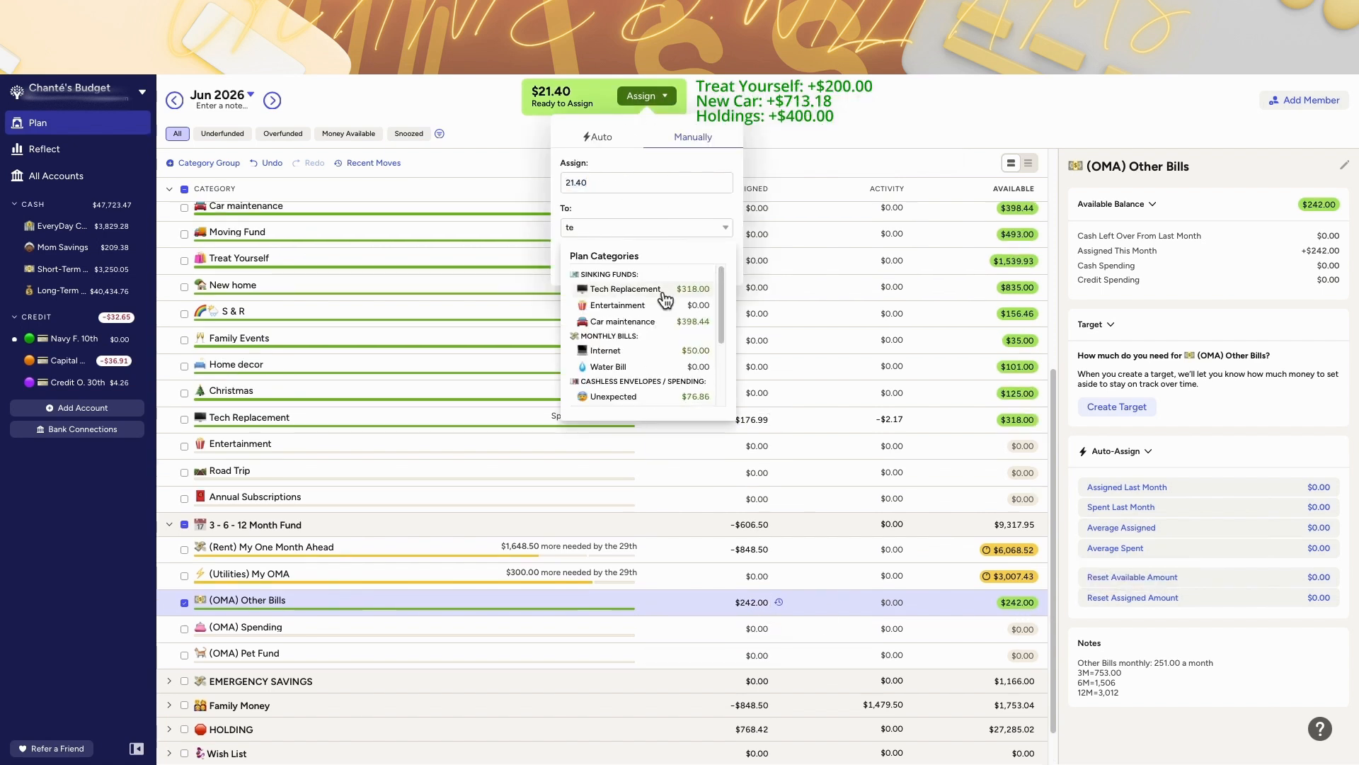
{"action": "left_click", "coordinate": [664, 291]}
{"action": "left_click", "coordinate": [709, 266]}
{"action": "scroll", "coordinate": [254, 203], "scroll_direction": "up", "scroll_amount": 5}
Step: Move May's $638.18 Car insurance balance to Ready to Assign
{"action": "left_click", "coordinate": [174, 101]}
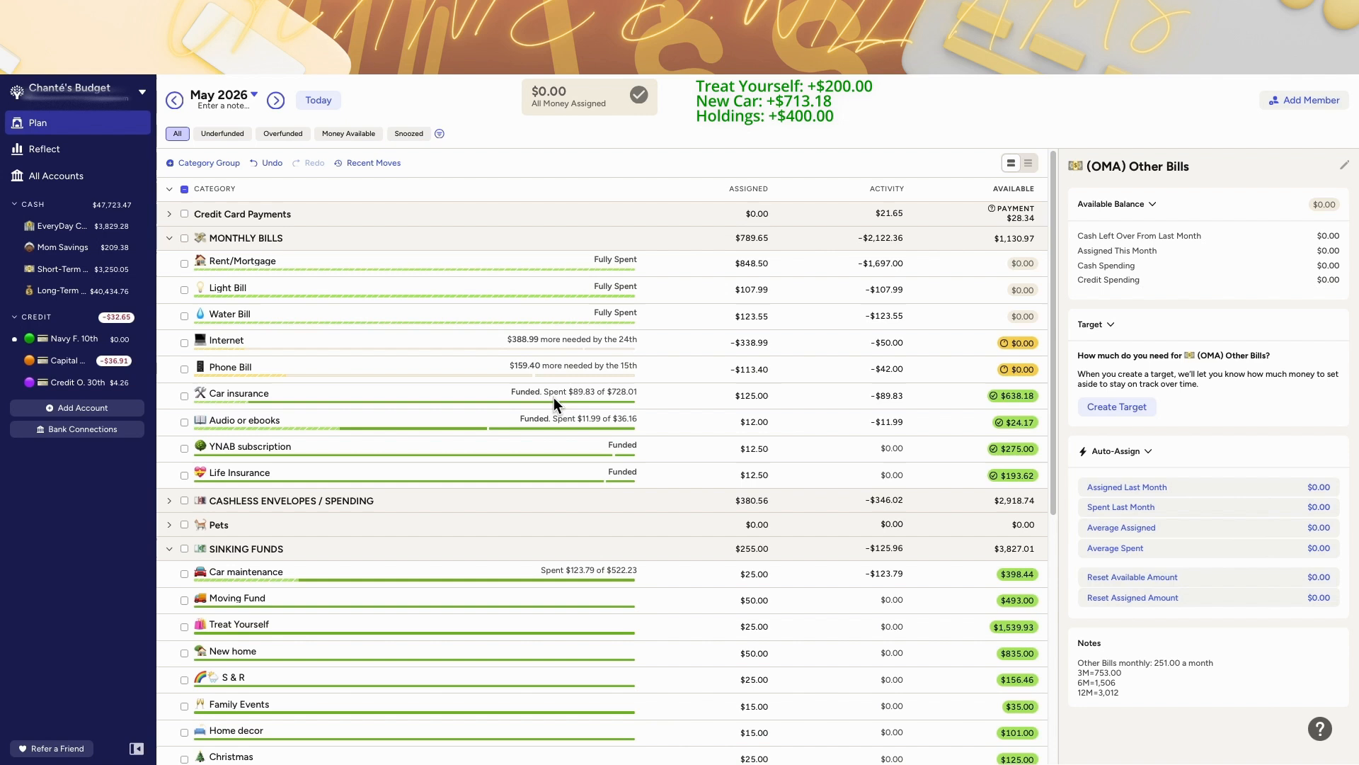
{"action": "left_click", "coordinate": [1016, 399]}
{"action": "left_click", "coordinate": [1029, 495]}
{"action": "left_click", "coordinate": [1005, 550]}
{"action": "left_click", "coordinate": [1092, 553]}
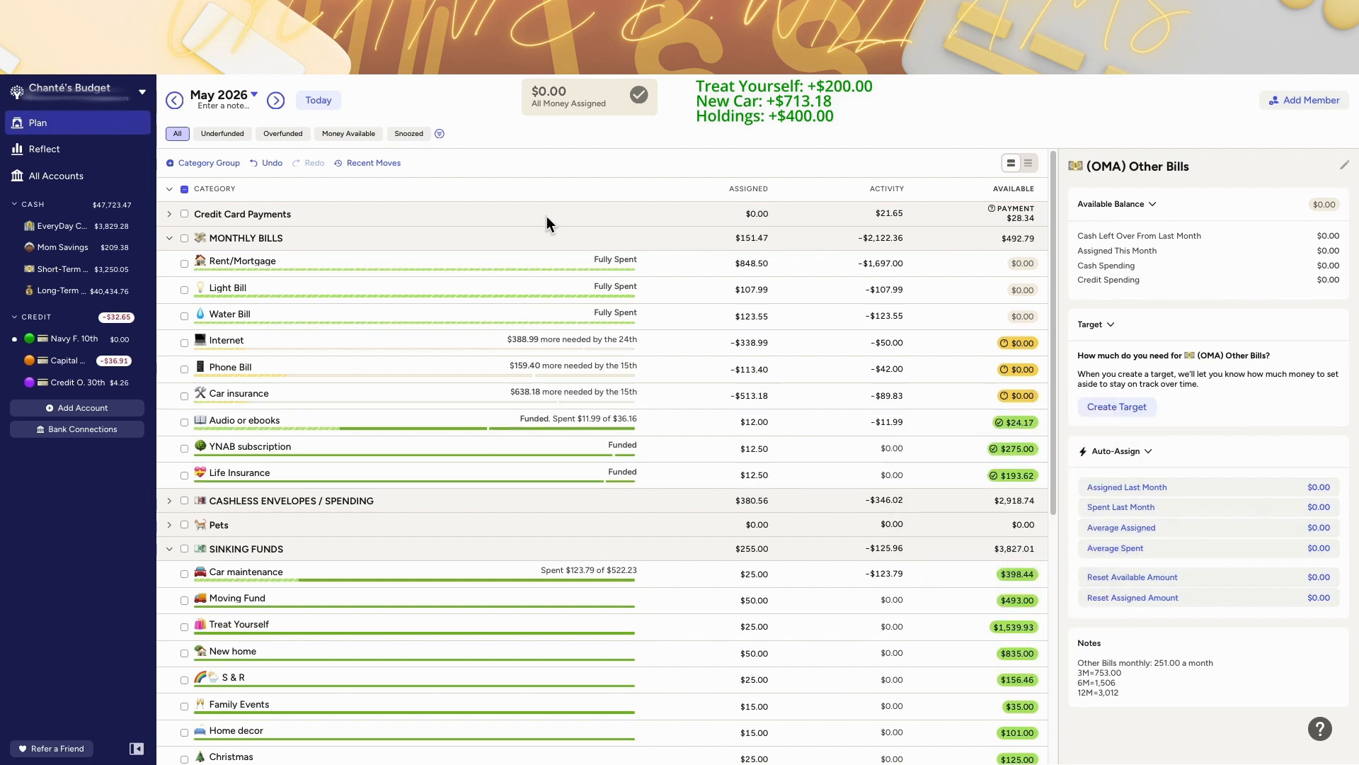
Step: Assign $125.00 to June's Car insurance
{"action": "left_click", "coordinate": [319, 100]}
{"action": "left_click", "coordinate": [666, 393]}
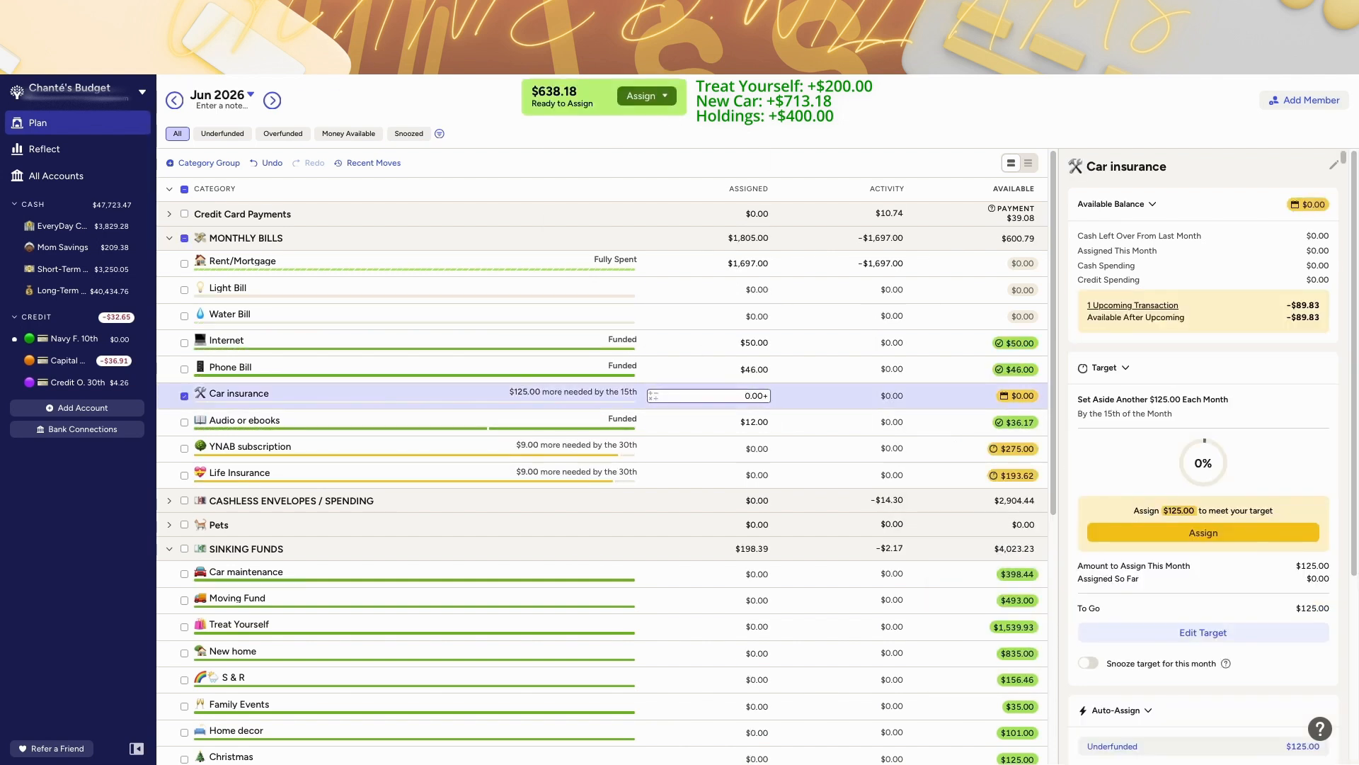
{"action": "key", "text": "Return"}
Step: Manually assign the $513.18 Ready to Assign money to New car in Emergency Savings
{"action": "scroll", "coordinate": [778, 439], "scroll_direction": "down", "scroll_amount": 15}
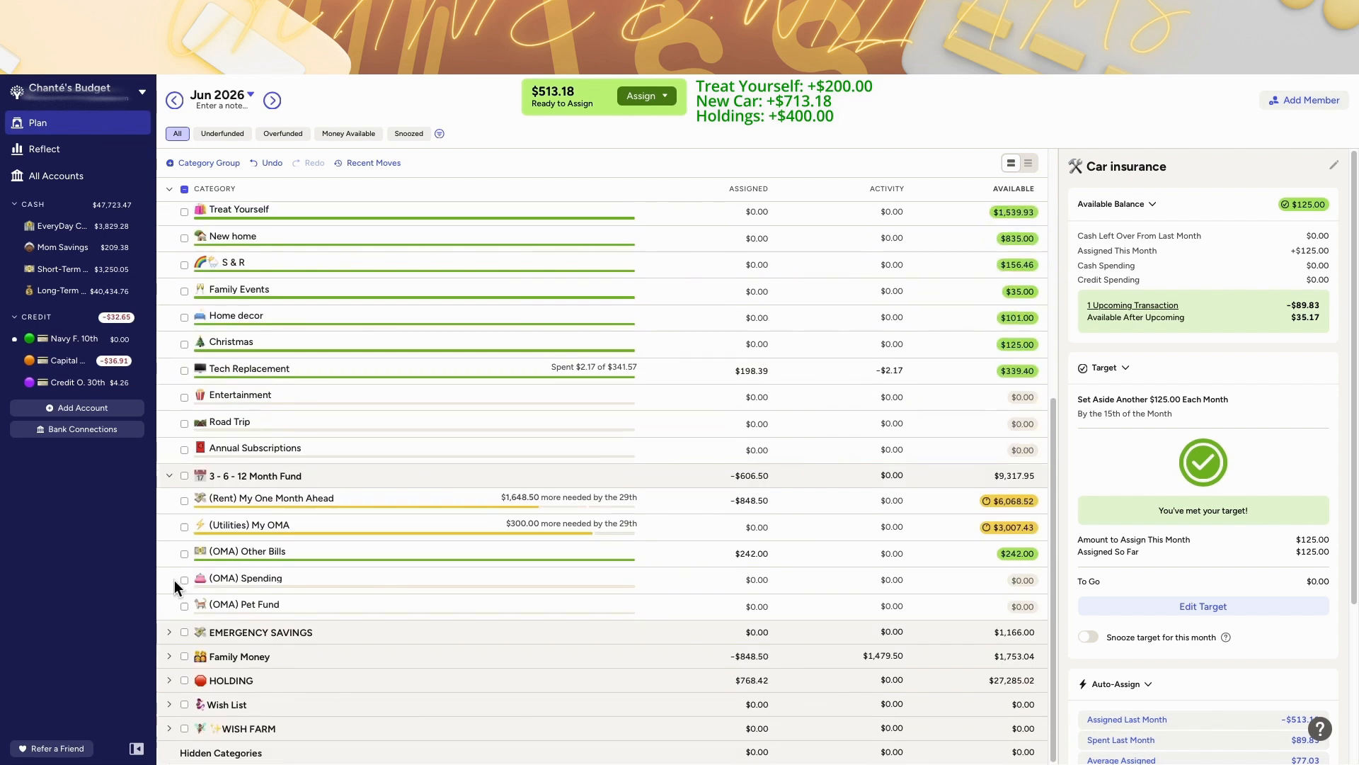
{"action": "left_click", "coordinate": [705, 602]}
{"action": "left_click", "coordinate": [646, 96]}
{"action": "scroll", "coordinate": [637, 354], "scroll_direction": "down", "scroll_amount": 5}
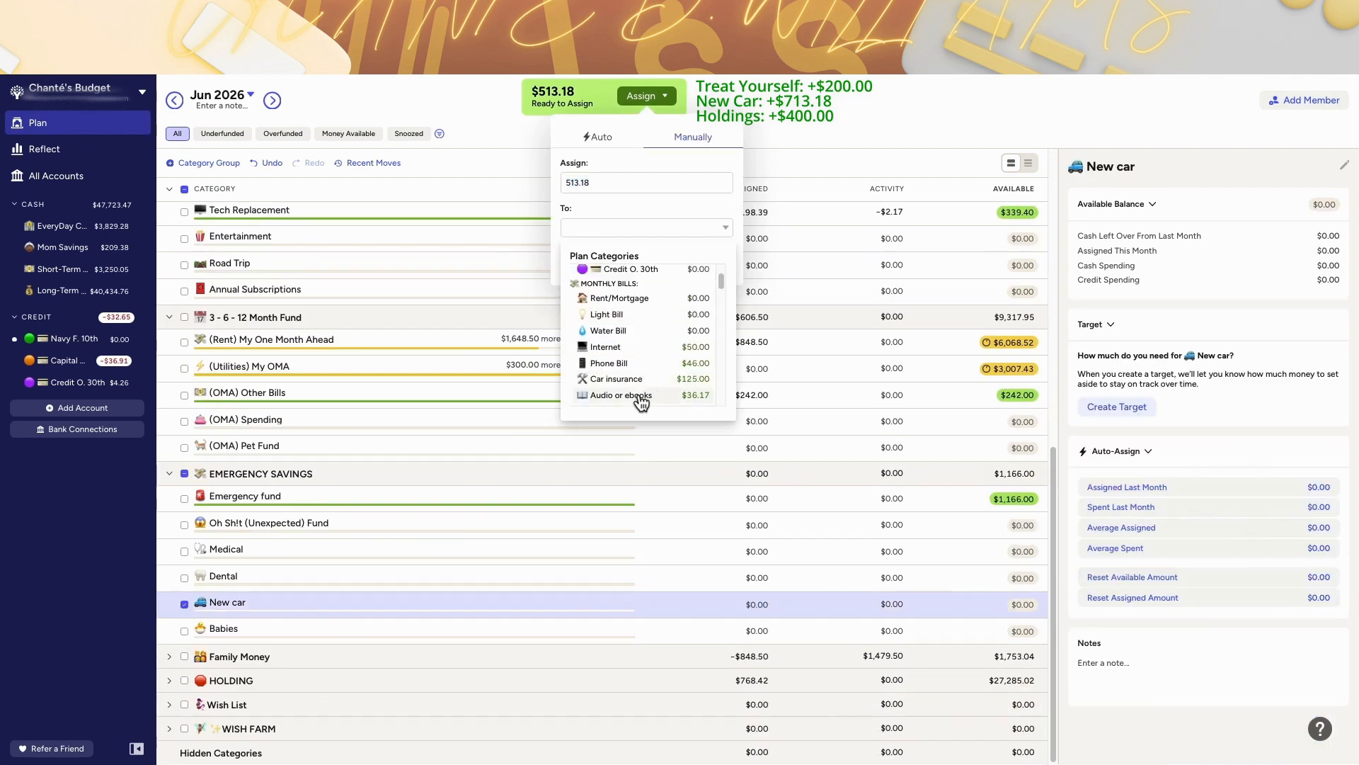
{"action": "scroll", "coordinate": [639, 381], "scroll_direction": "down", "scroll_amount": 10}
{"action": "left_click", "coordinate": [637, 354]}
{"action": "left_click", "coordinate": [703, 266]}
{"action": "scroll", "coordinate": [552, 269], "scroll_direction": "up", "scroll_amount": 15}
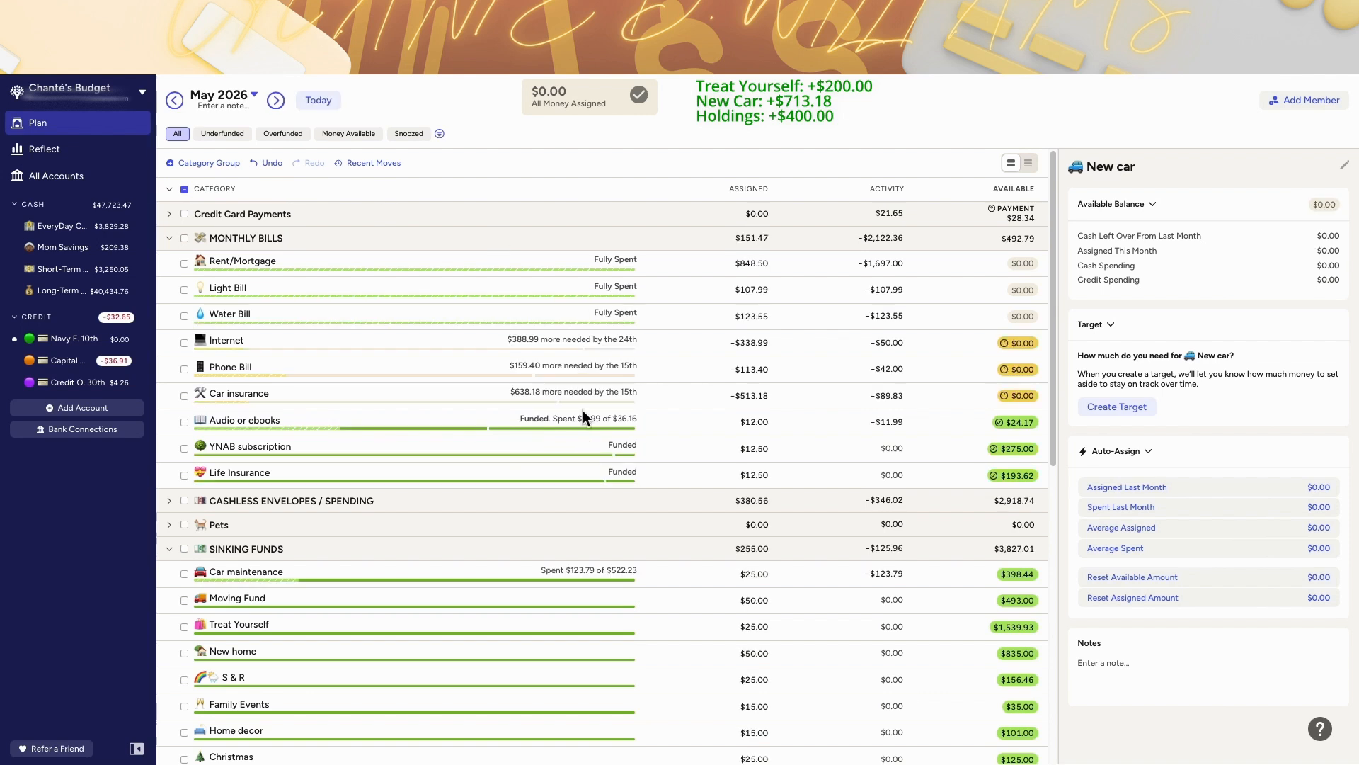
Step: Move May's $24.17 Audio or ebooks balance to Ready to Assign, then return to June
{"action": "left_click", "coordinate": [1014, 422]}
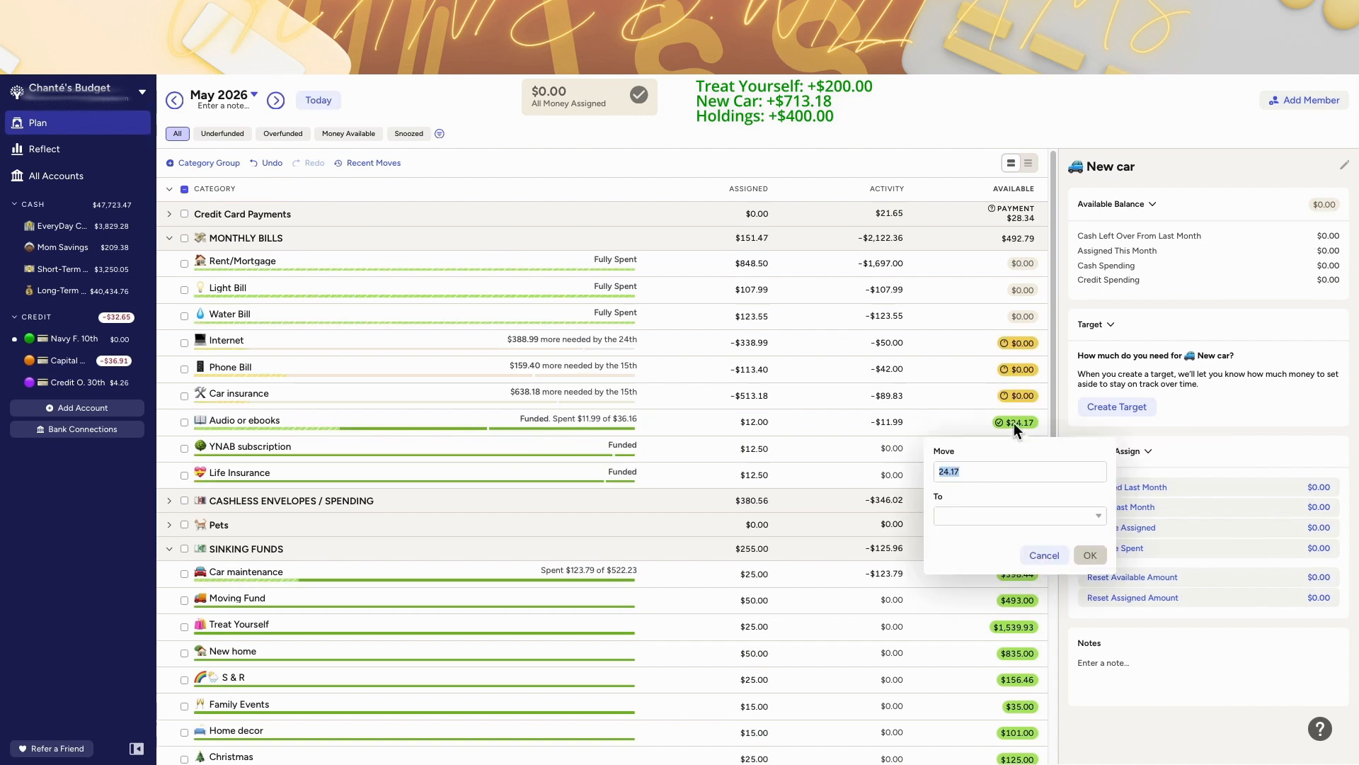
{"action": "left_click", "coordinate": [1019, 516]}
{"action": "left_click", "coordinate": [1001, 593]}
{"action": "left_click", "coordinate": [1090, 555]}
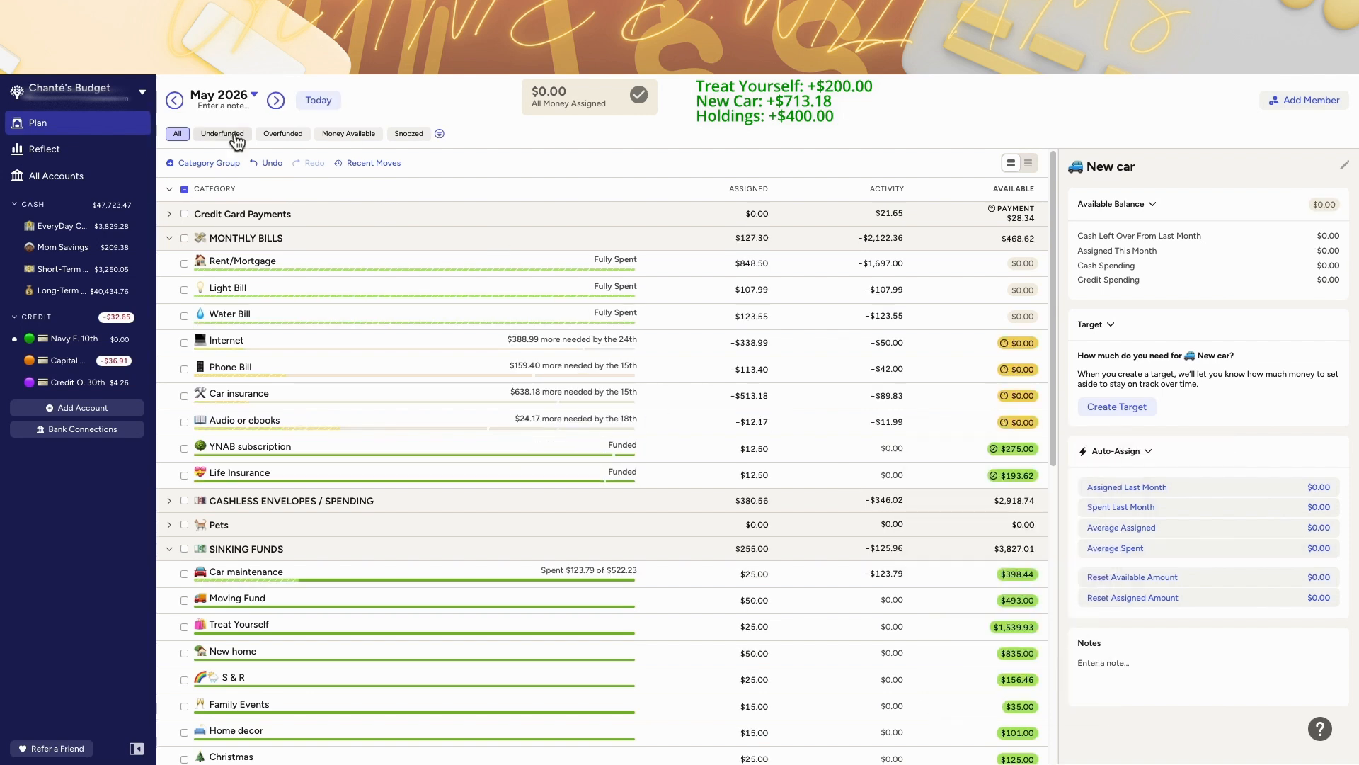
{"action": "left_click", "coordinate": [329, 100]}
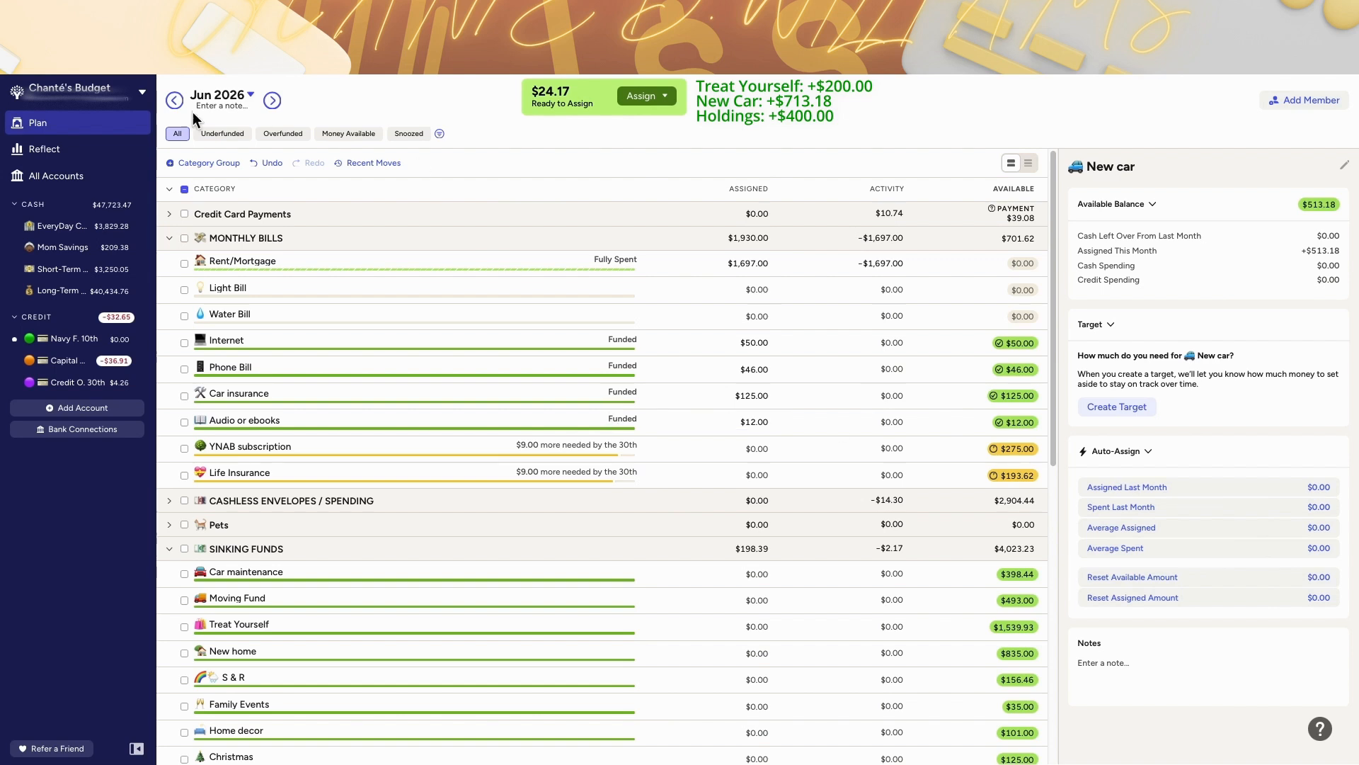
Step: Add $24 to June's (OMA) Other Bills assignment
{"action": "scroll", "coordinate": [652, 255], "scroll_direction": "down", "scroll_amount": 7}
{"action": "left_click", "coordinate": [750, 476]}
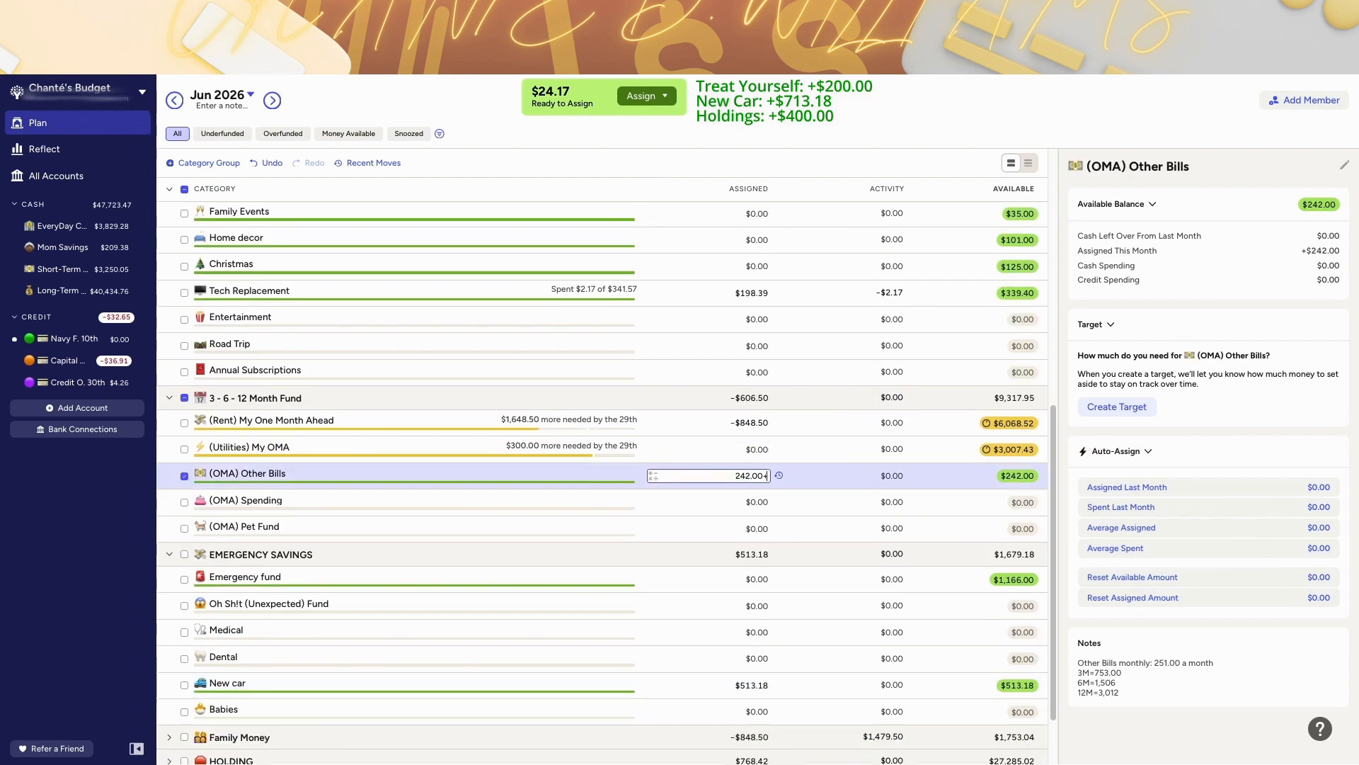
{"action": "type", "text": "+24"}
{"action": "key", "text": "Return"}
Step: Manually assign the remaining $0.17 Ready to Assign money to Tech Replacement
{"action": "scroll", "coordinate": [724, 457], "scroll_direction": "up", "scroll_amount": 3}
{"action": "left_click", "coordinate": [646, 96]}
{"action": "left_click", "coordinate": [656, 226]}
{"action": "type", "text": "te"}
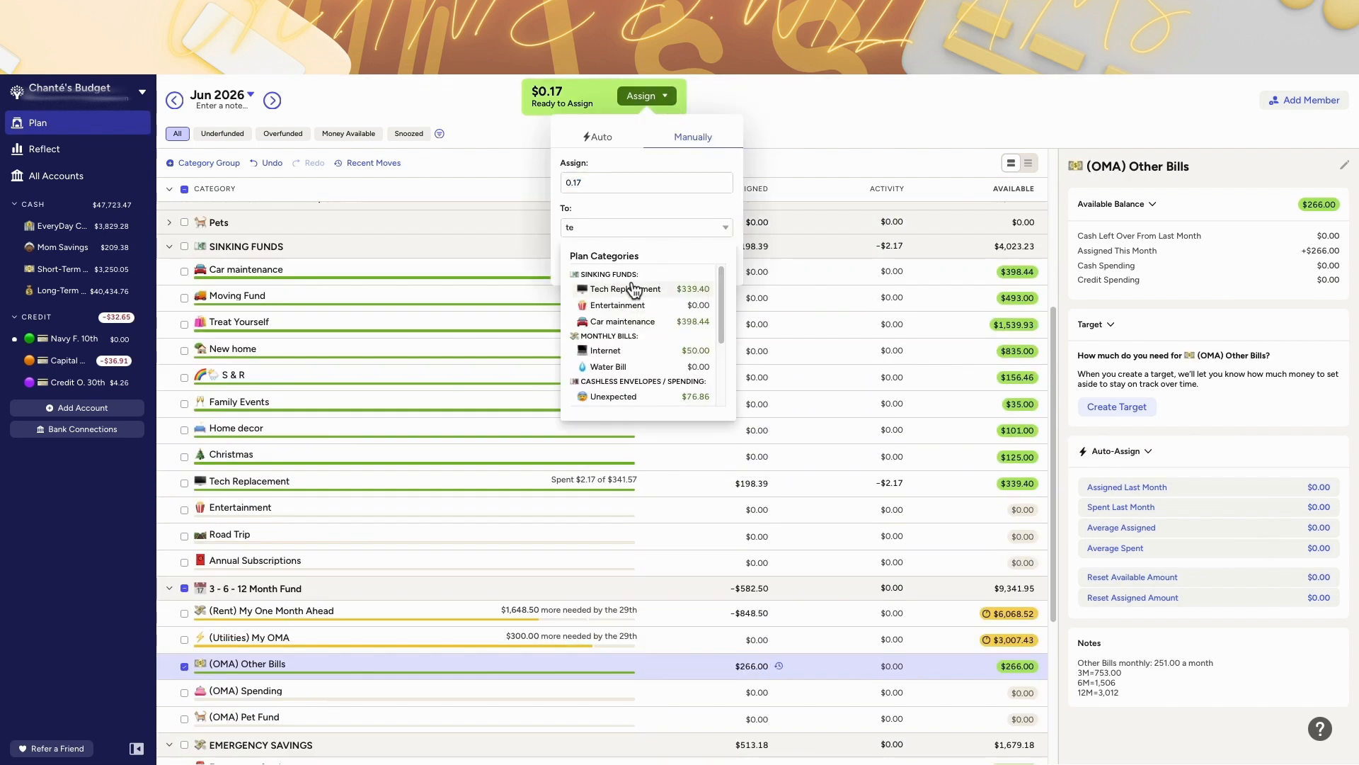
{"action": "left_click", "coordinate": [634, 290]}
{"action": "left_click", "coordinate": [711, 264]}
{"action": "scroll", "coordinate": [634, 318], "scroll_direction": "up", "scroll_amount": 1}
Step: In May, change YNAB subscription's target to a yearly $110.00 due by 07/01/2026
{"action": "left_click", "coordinate": [175, 100]}
{"action": "scroll", "coordinate": [800, 385], "scroll_direction": "up", "scroll_amount": 2}
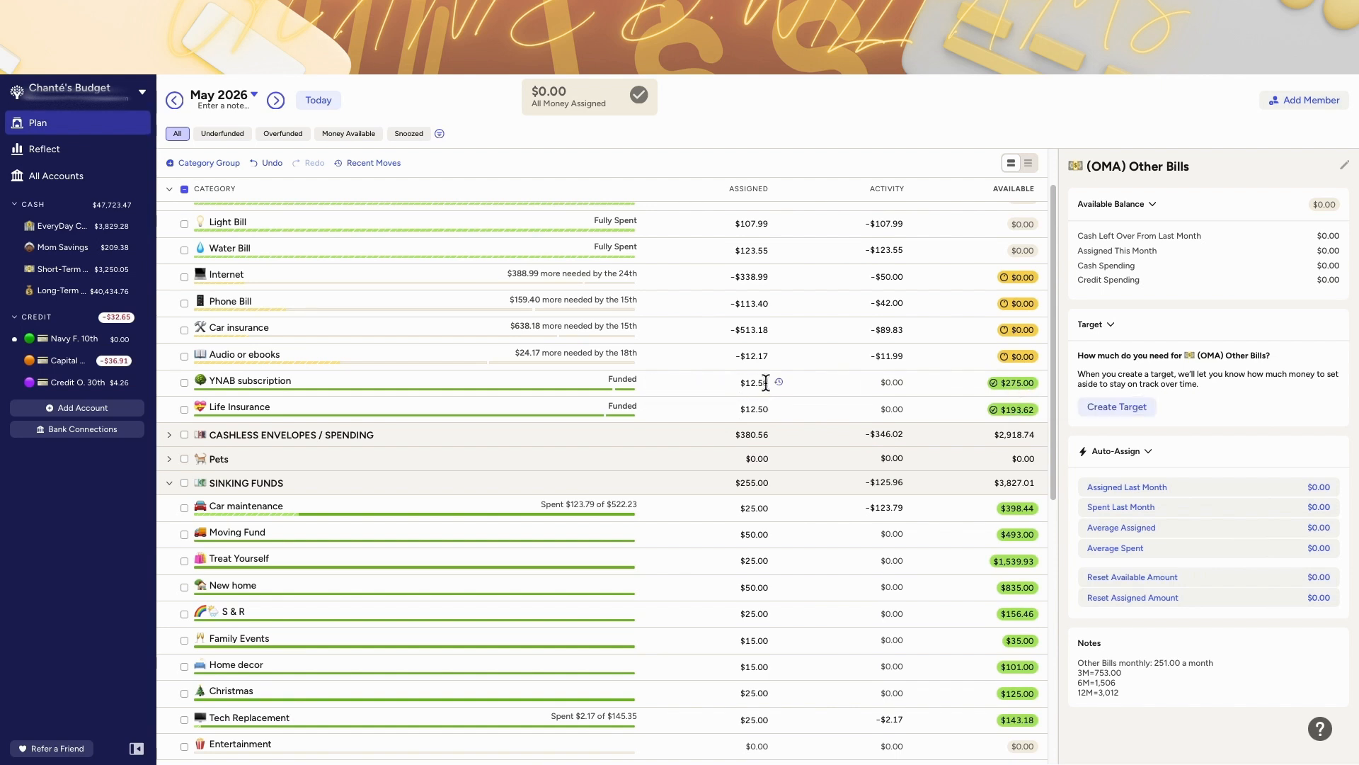
{"action": "left_click", "coordinate": [942, 408]}
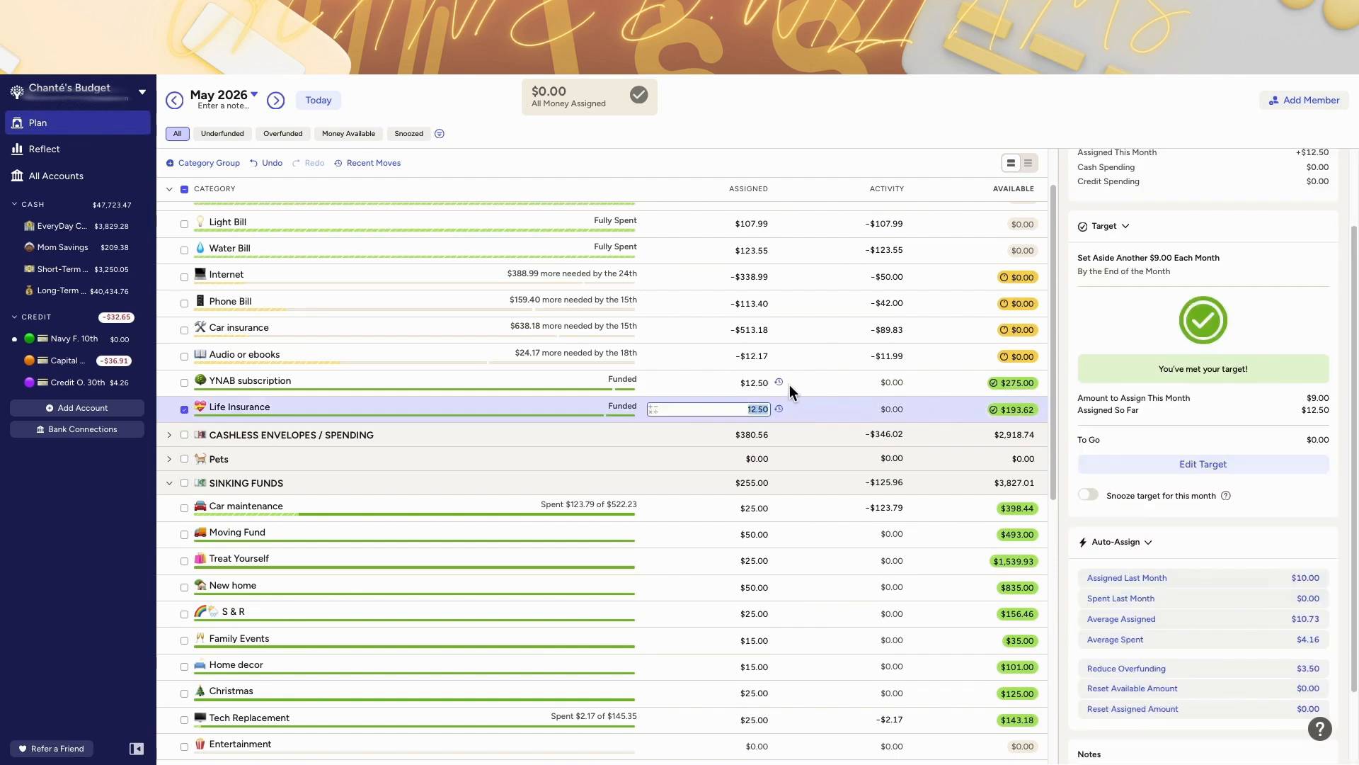
{"action": "scroll", "coordinate": [431, 284], "scroll_direction": "up", "scroll_amount": 2}
{"action": "scroll", "coordinate": [589, 369], "scroll_direction": "down", "scroll_amount": 9}
{"action": "left_click", "coordinate": [589, 393]}
{"action": "scroll", "coordinate": [710, 432], "scroll_direction": "up", "scroll_amount": 4}
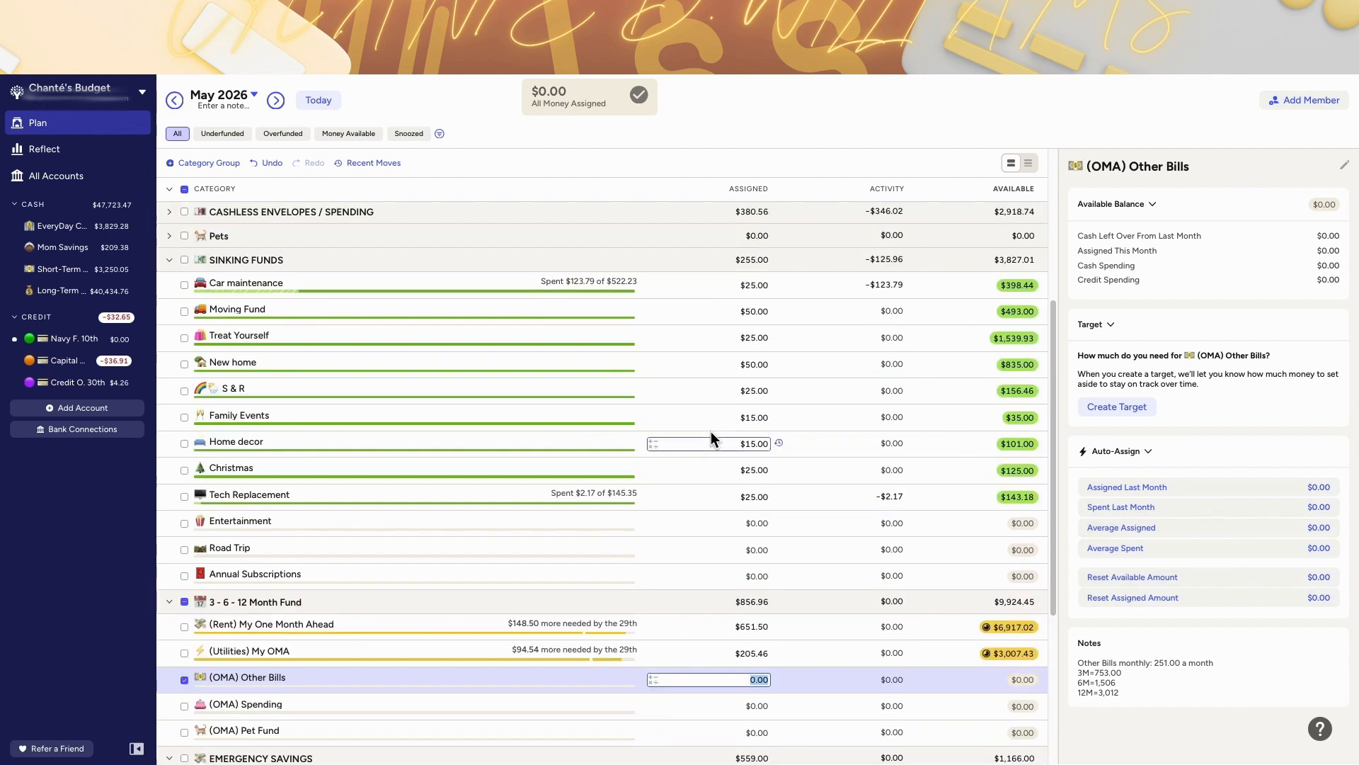
{"action": "scroll", "coordinate": [630, 477], "scroll_direction": "up", "scroll_amount": 4}
{"action": "left_click", "coordinate": [633, 448]}
{"action": "scroll", "coordinate": [1197, 453], "scroll_direction": "down", "scroll_amount": 1}
{"action": "left_click", "coordinate": [1236, 495]}
{"action": "left_click", "coordinate": [1234, 286]}
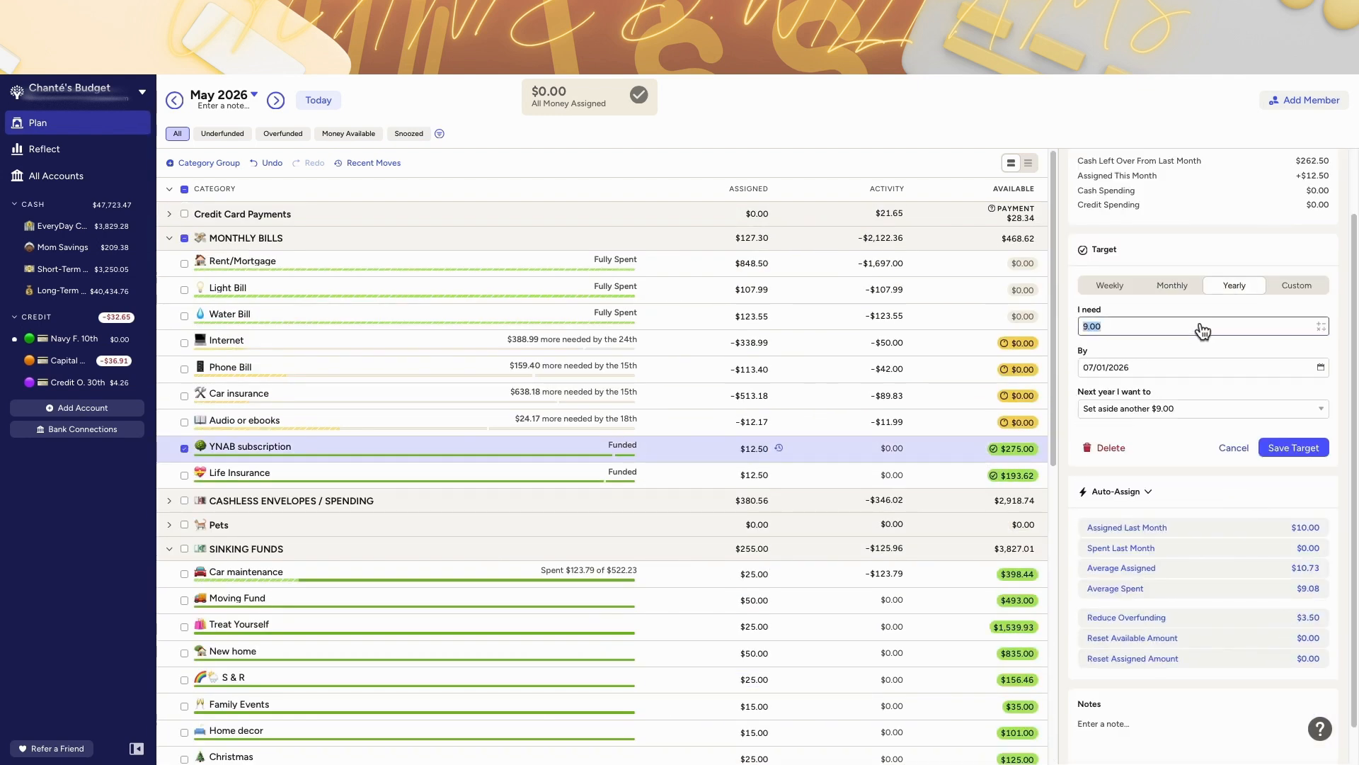
{"action": "left_click", "coordinate": [1275, 448]}
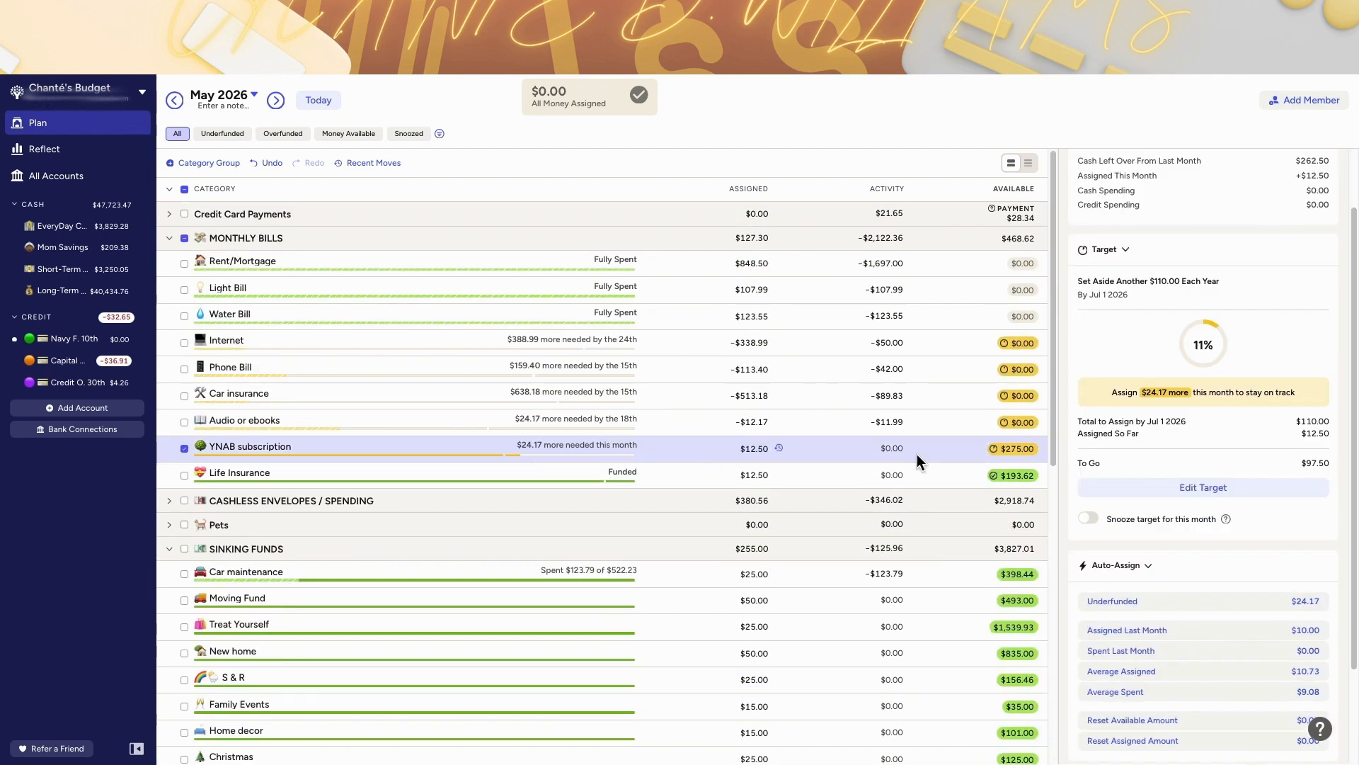
Step: Move May's $275.00 YNAB subscription balance to Ready to Assign
{"action": "left_click", "coordinate": [319, 101]}
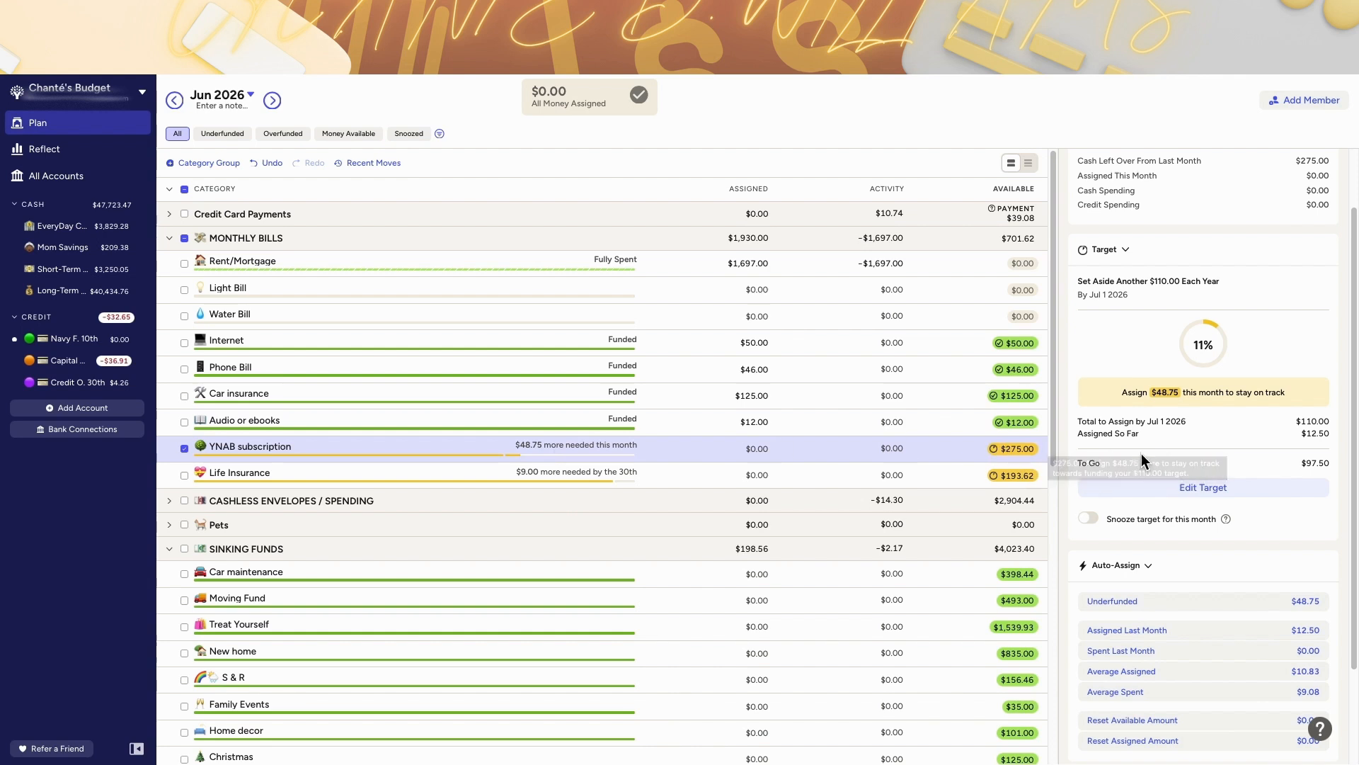
{"action": "left_click", "coordinate": [174, 100]}
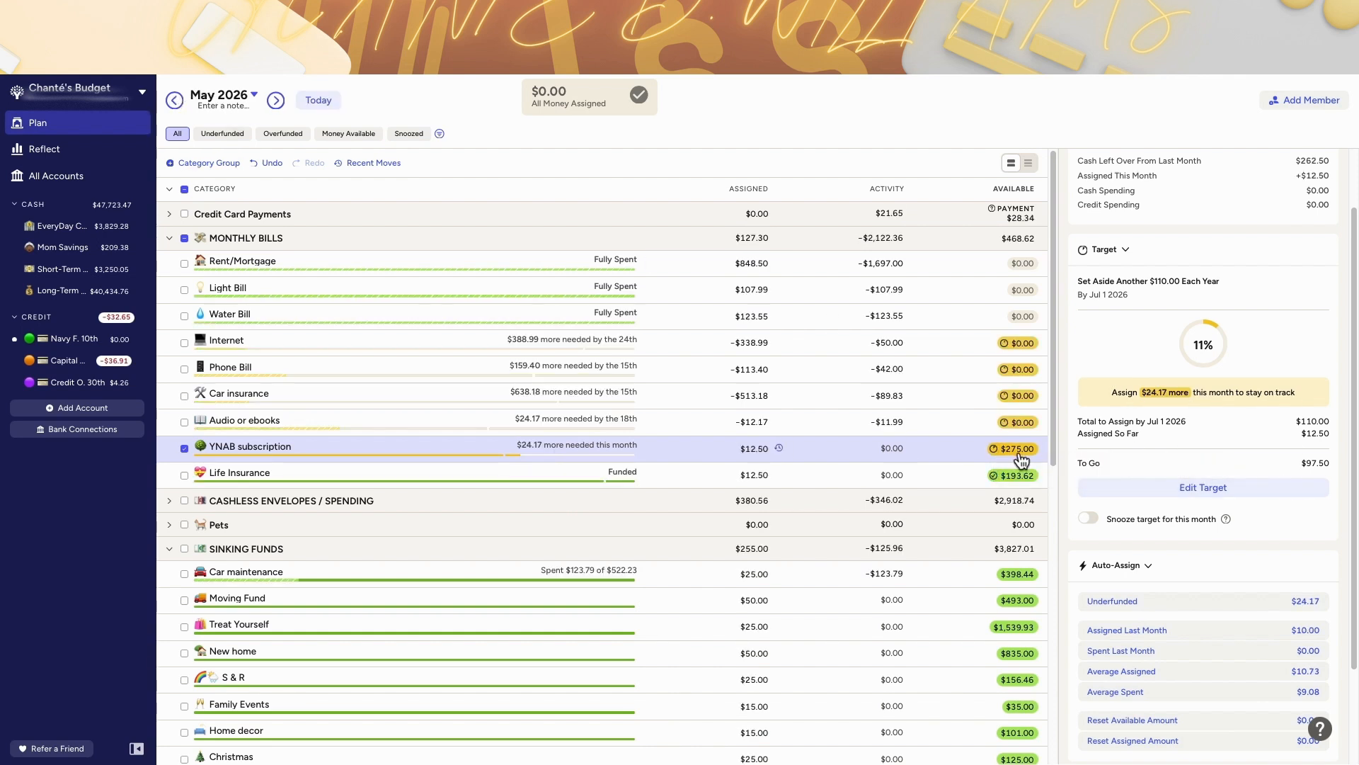
{"action": "left_click", "coordinate": [1014, 448]}
{"action": "left_click", "coordinate": [998, 543]}
{"action": "left_click", "coordinate": [991, 604]}
{"action": "left_click", "coordinate": [1087, 581]}
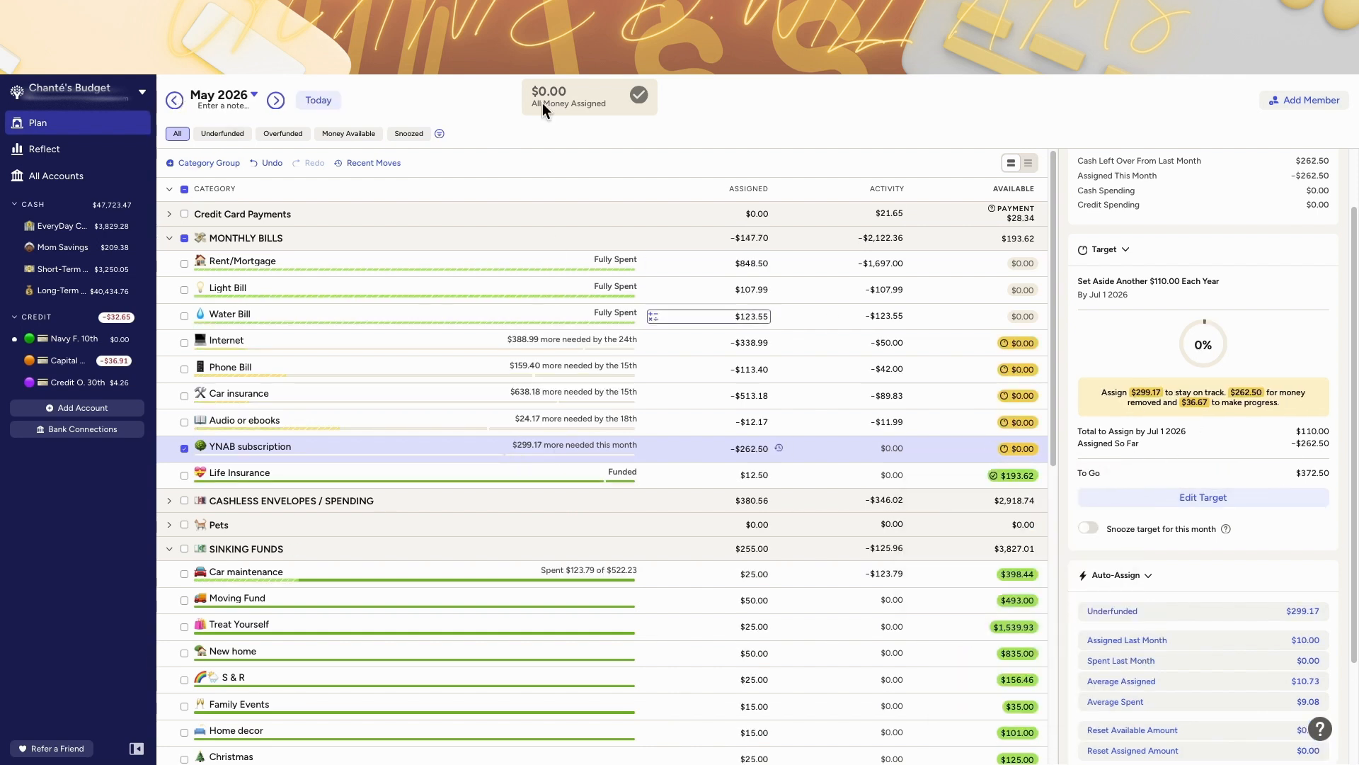
Step: Fund June's YNAB subscription with $110 toward its yearly target
{"action": "left_click", "coordinate": [319, 102]}
{"action": "left_click", "coordinate": [675, 449]}
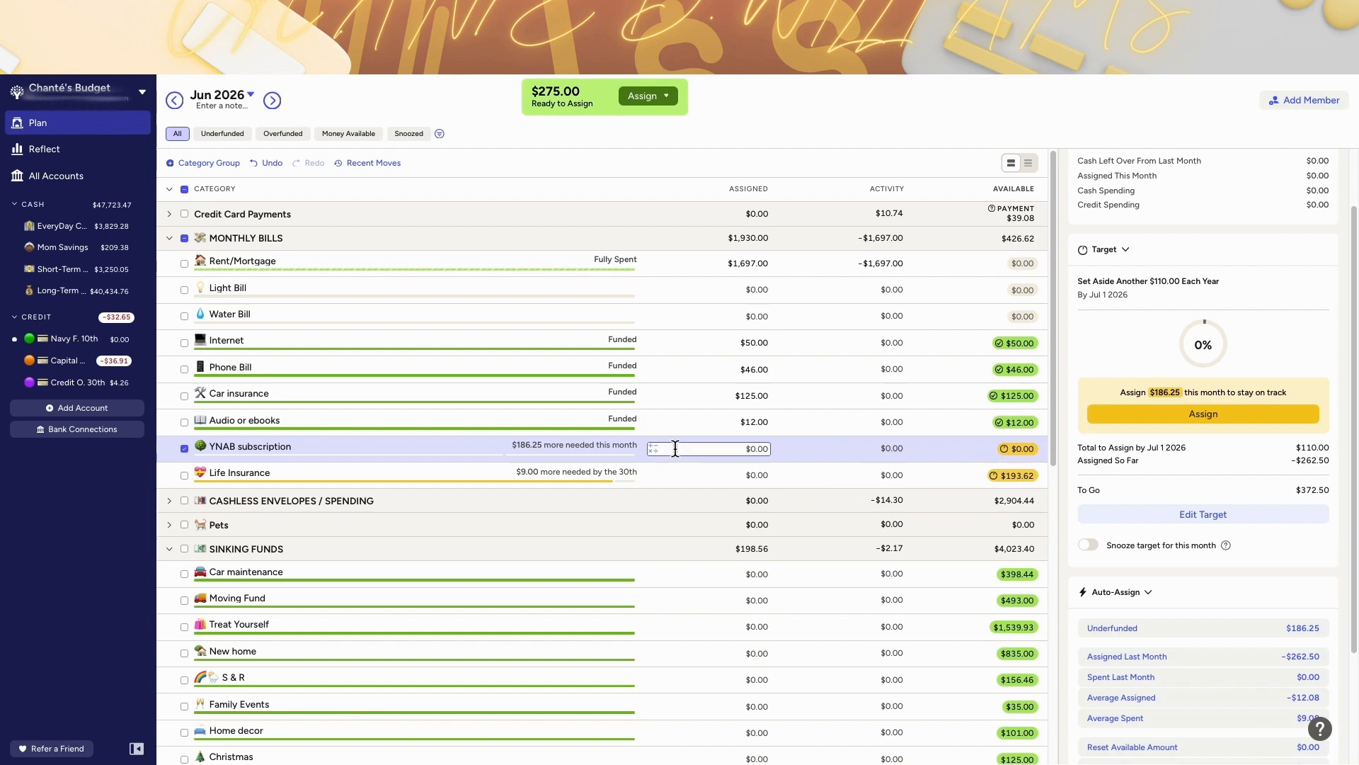
{"action": "type", "text": "+110"}
{"action": "key", "text": "Return"}
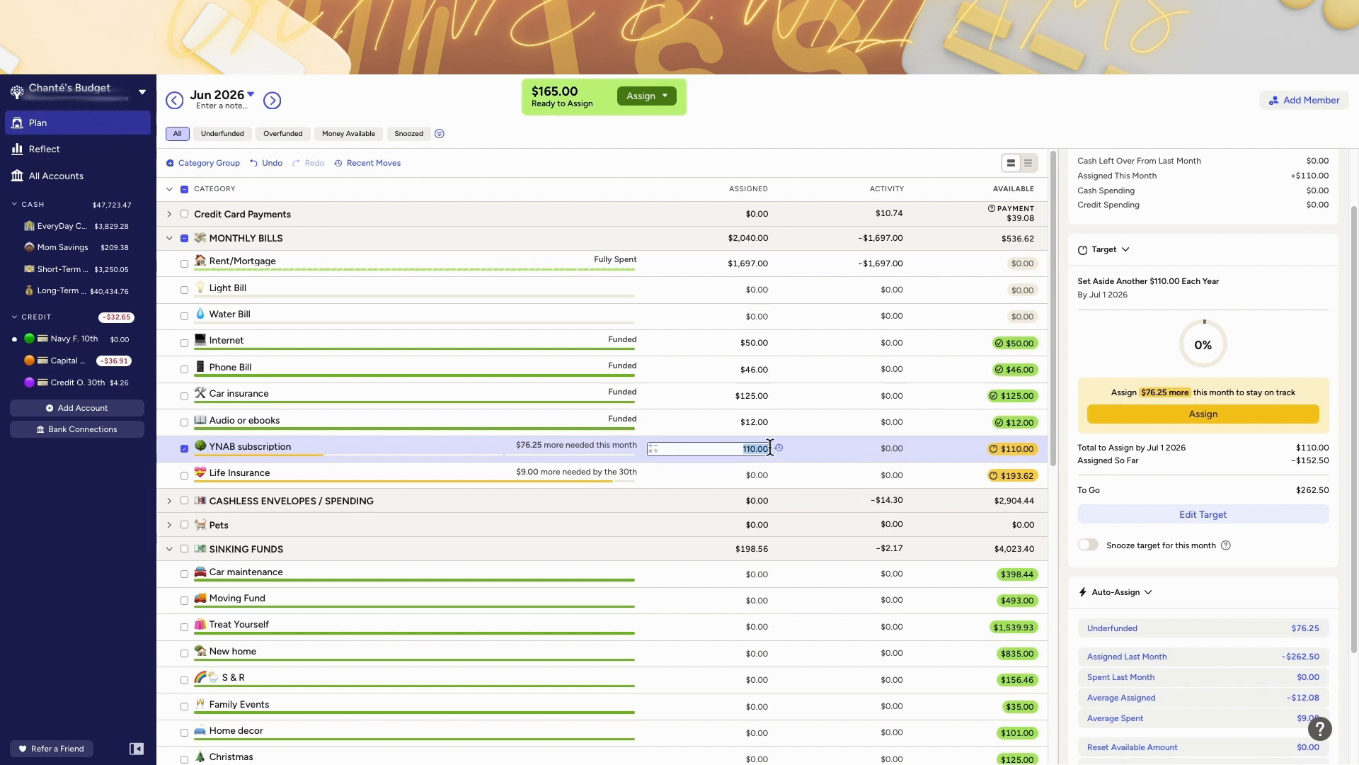
{"action": "key", "text": "Return"}
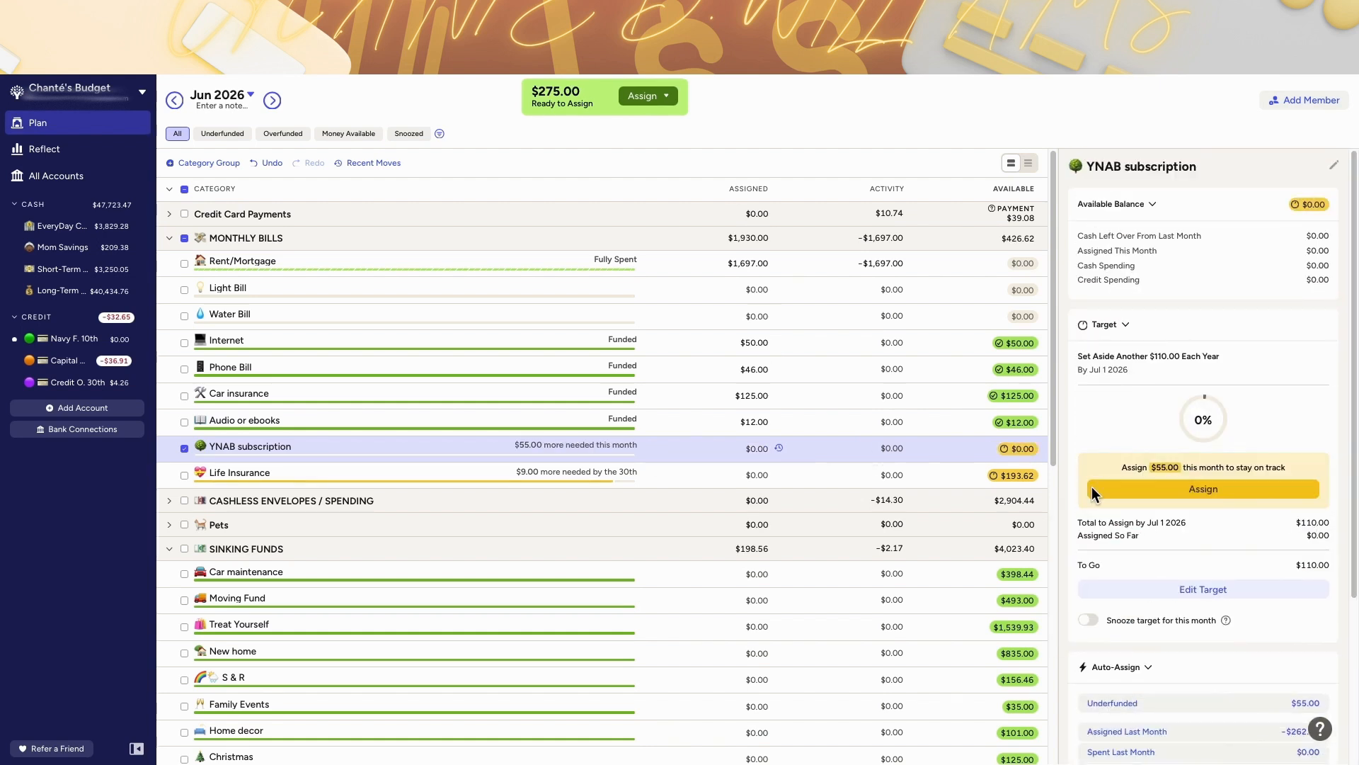
{"action": "left_click", "coordinate": [1091, 486]}
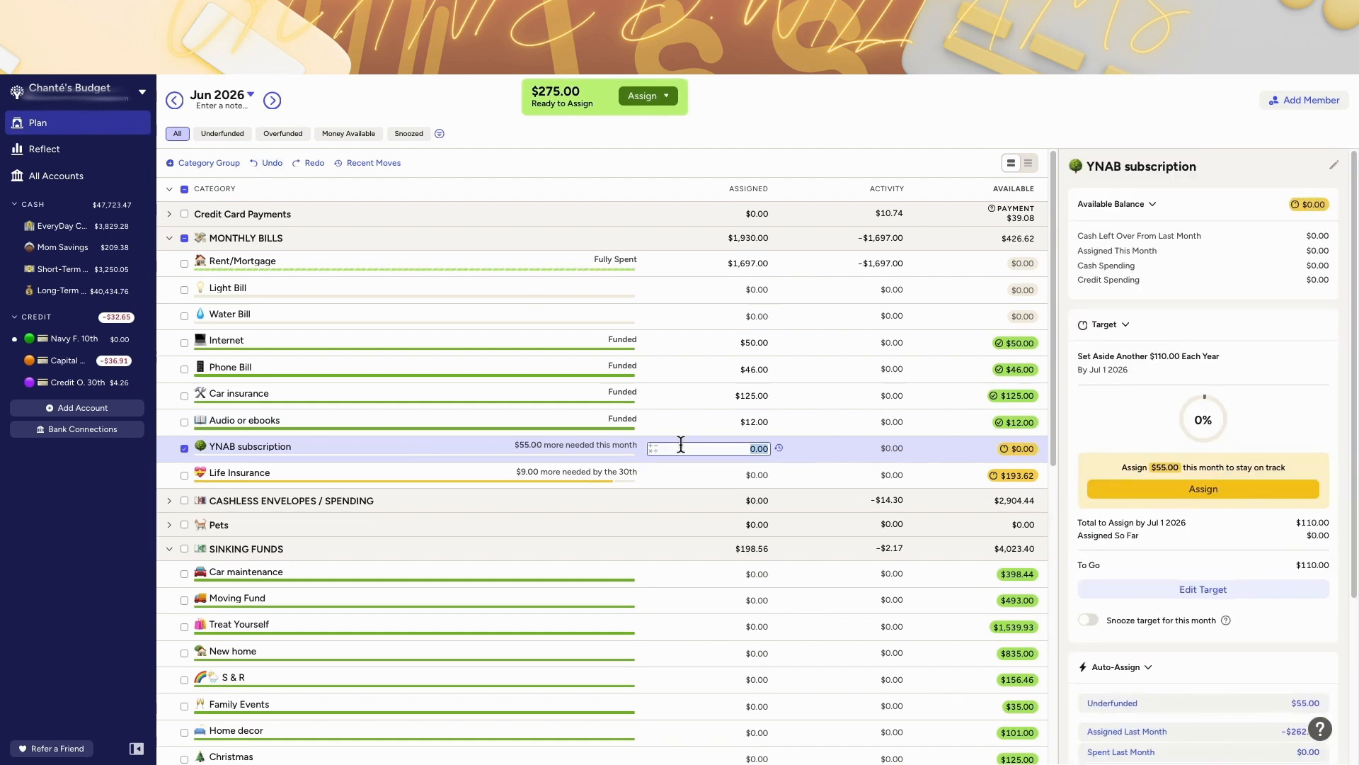
{"action": "key", "text": "Return"}
{"action": "scroll", "coordinate": [708, 495], "scroll_direction": "down", "scroll_amount": 8}
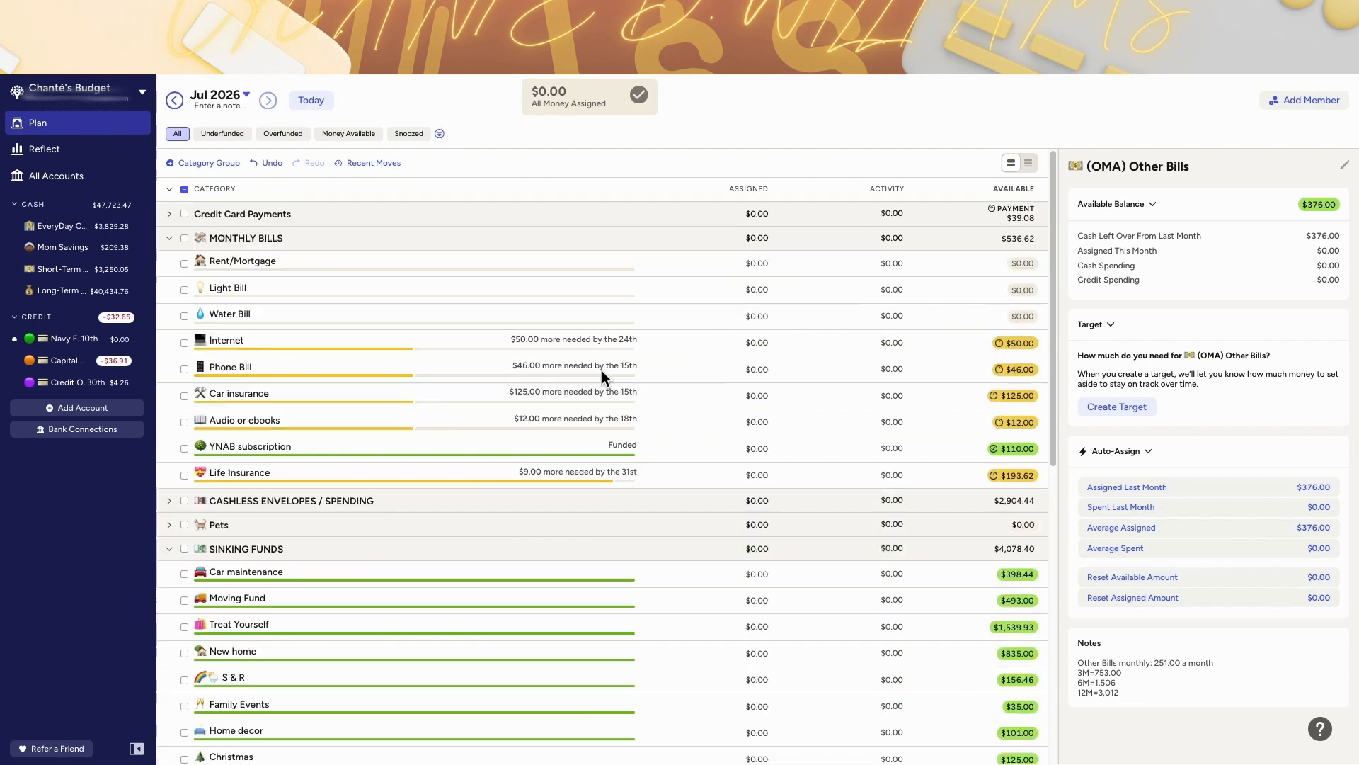
Step: Review YNAB subscription's target in July and the recent moves list in June
{"action": "left_click", "coordinate": [602, 448]}
{"action": "left_click", "coordinate": [1197, 565]}
{"action": "left_click", "coordinate": [1212, 485]}
{"action": "left_click", "coordinate": [1212, 485]}
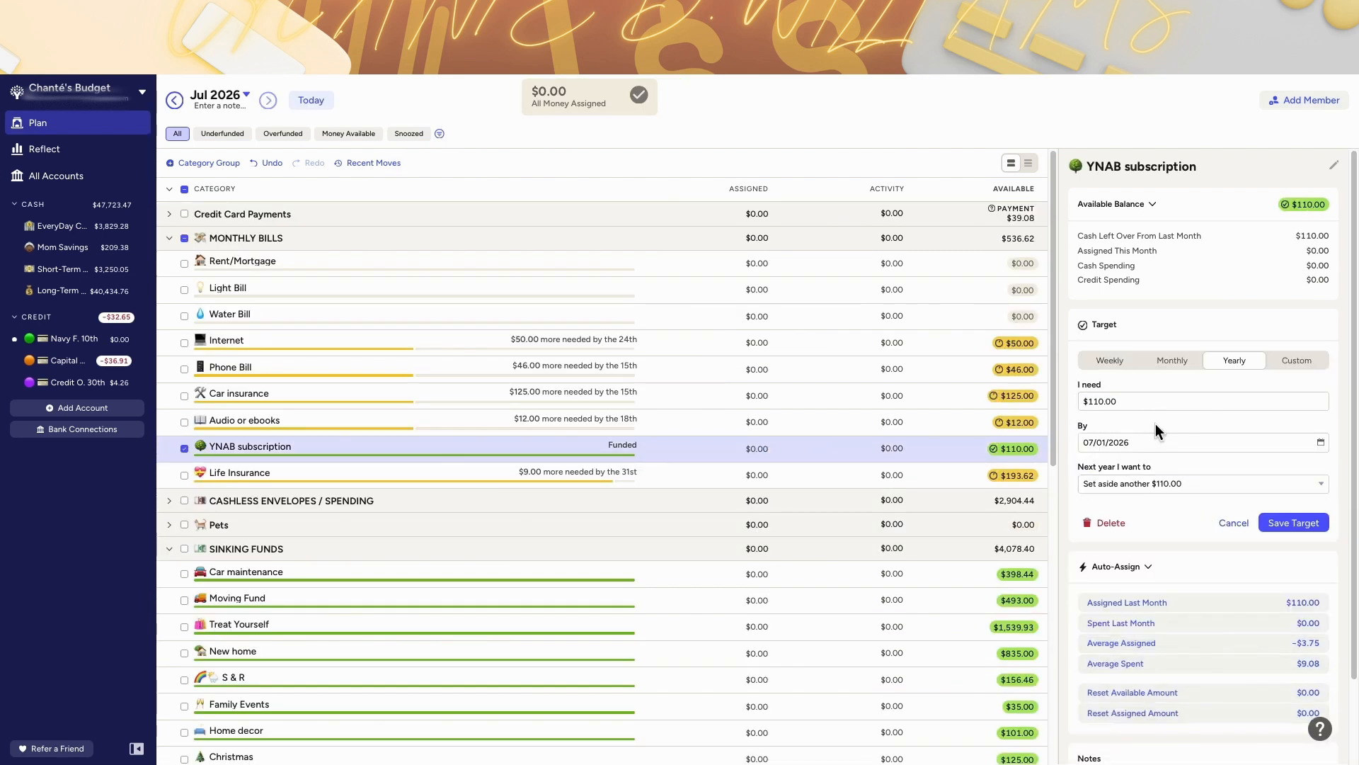
{"action": "left_click", "coordinate": [174, 101]}
{"action": "left_click", "coordinate": [373, 163]}
{"action": "scroll", "coordinate": [414, 320], "scroll_direction": "down", "scroll_amount": 5}
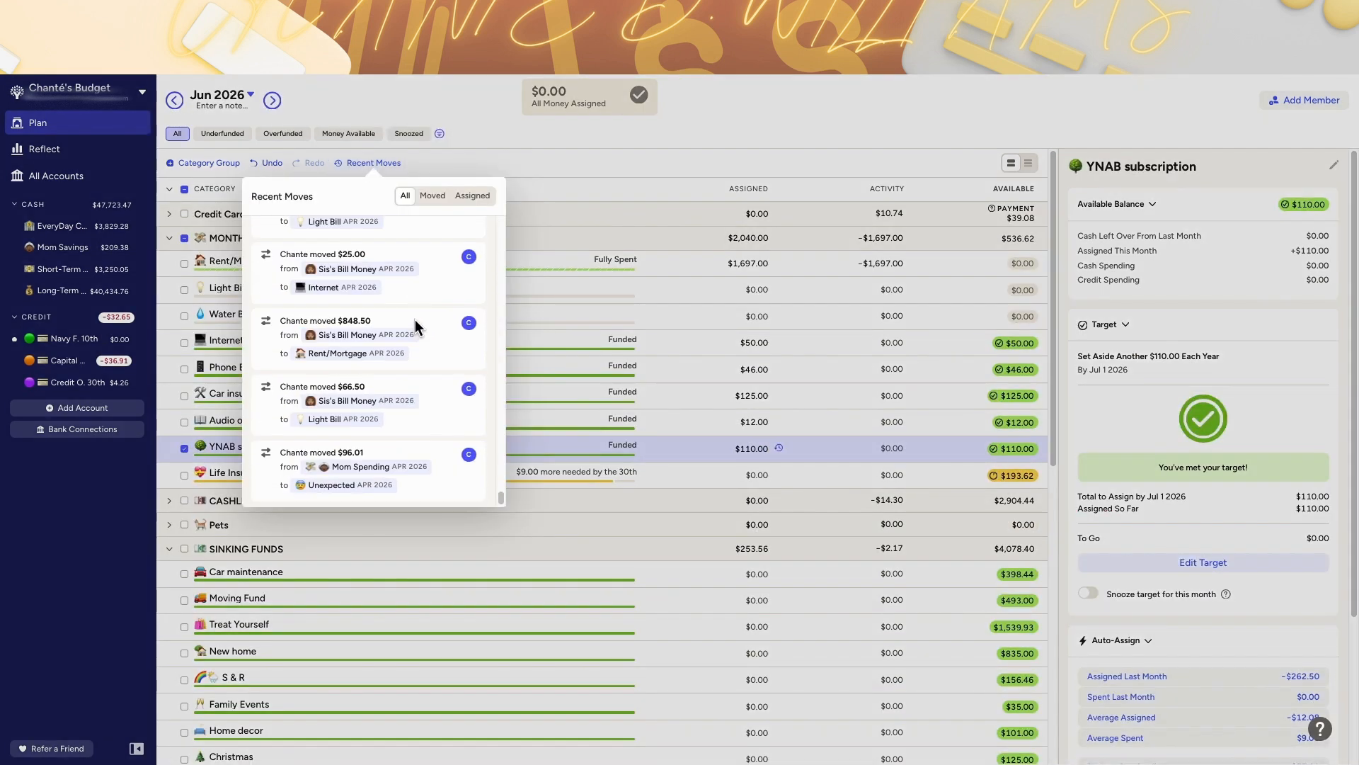
{"action": "left_click", "coordinate": [682, 477]}
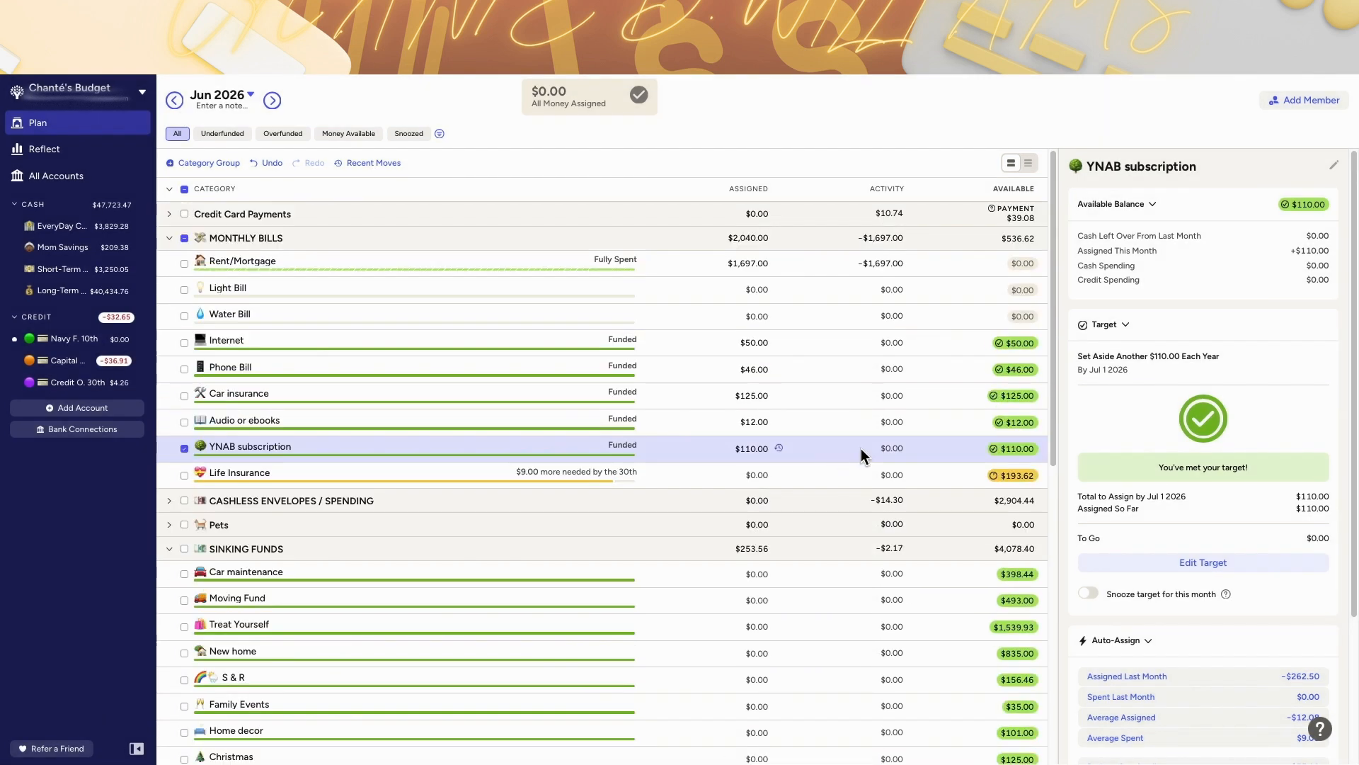
Step: Try to change June's YNAB subscription target to $9 and undo the last budget change
{"action": "left_click", "coordinate": [1164, 368]}
{"action": "type", "text": "9"}
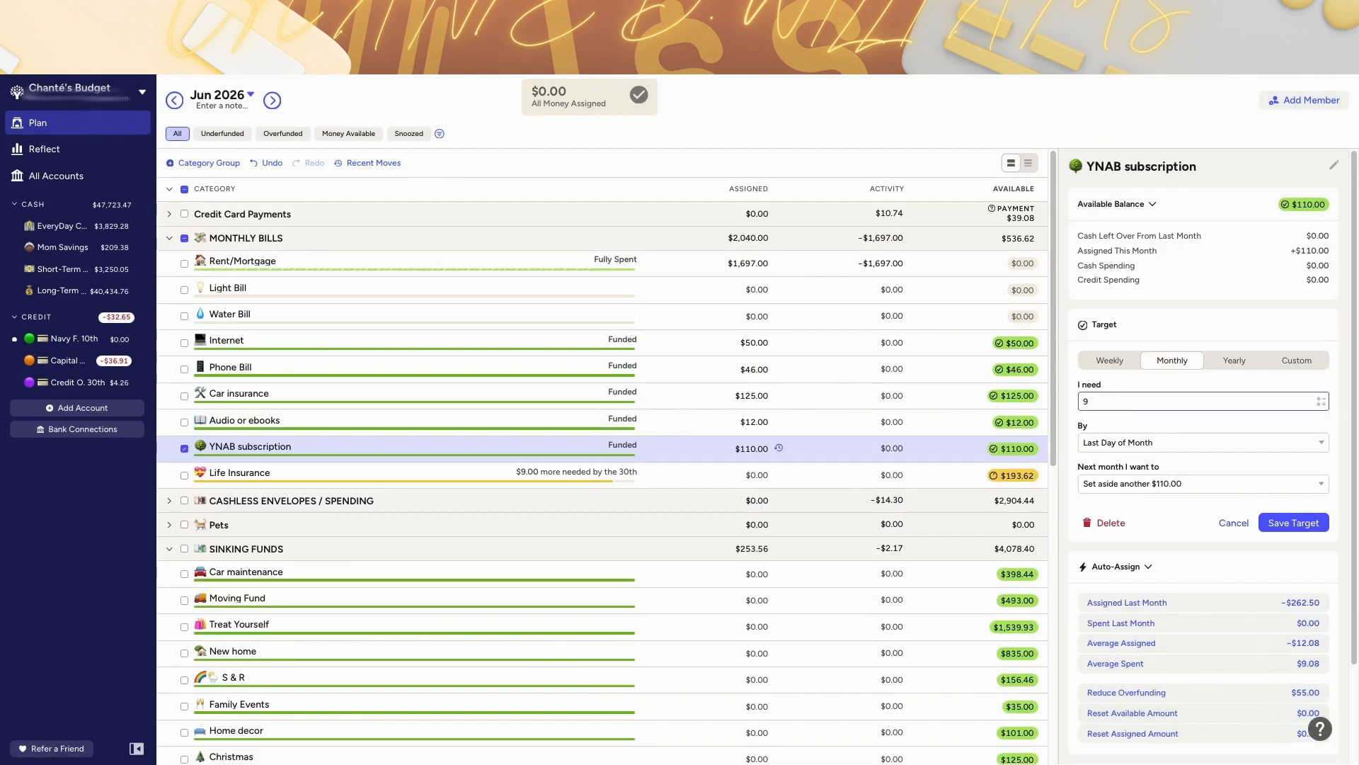
{"action": "key", "text": "Return"}
{"action": "left_click", "coordinate": [174, 101]}
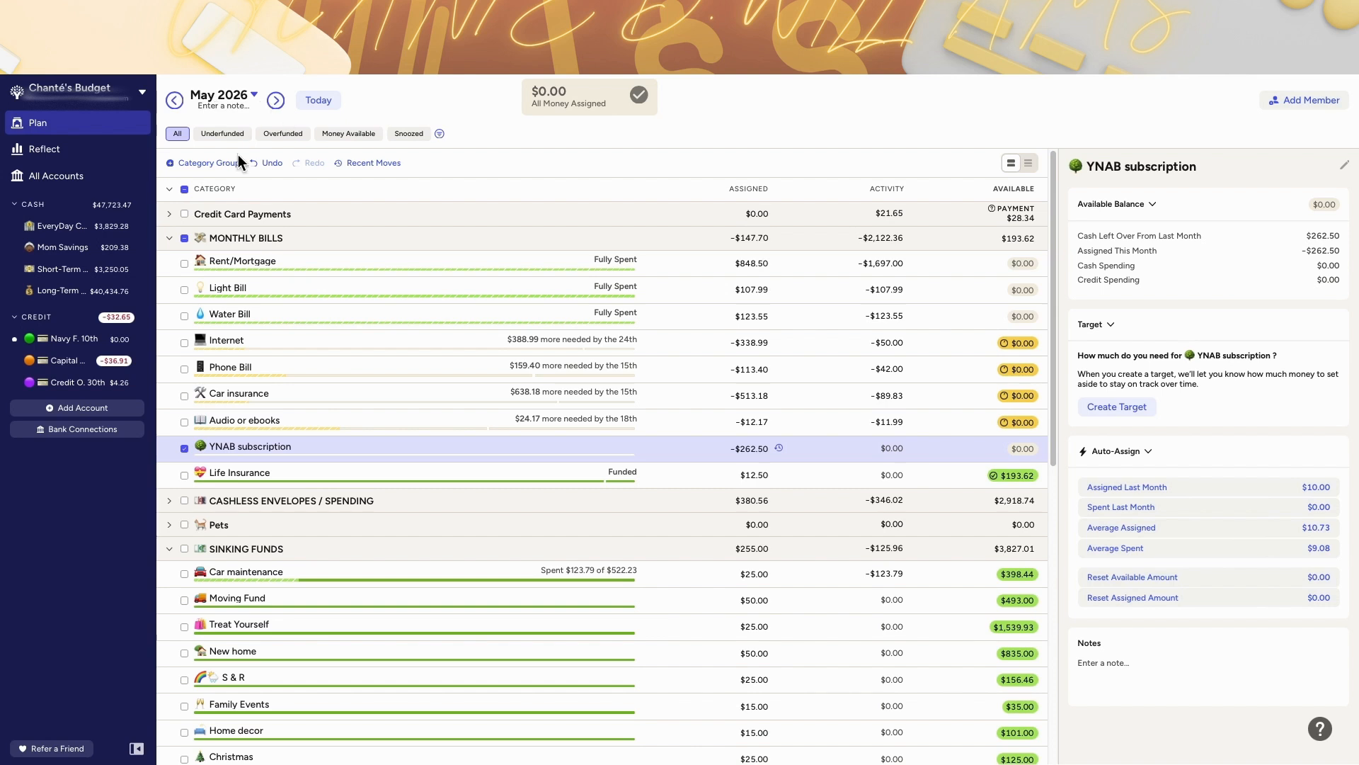
{"action": "left_click", "coordinate": [254, 164]}
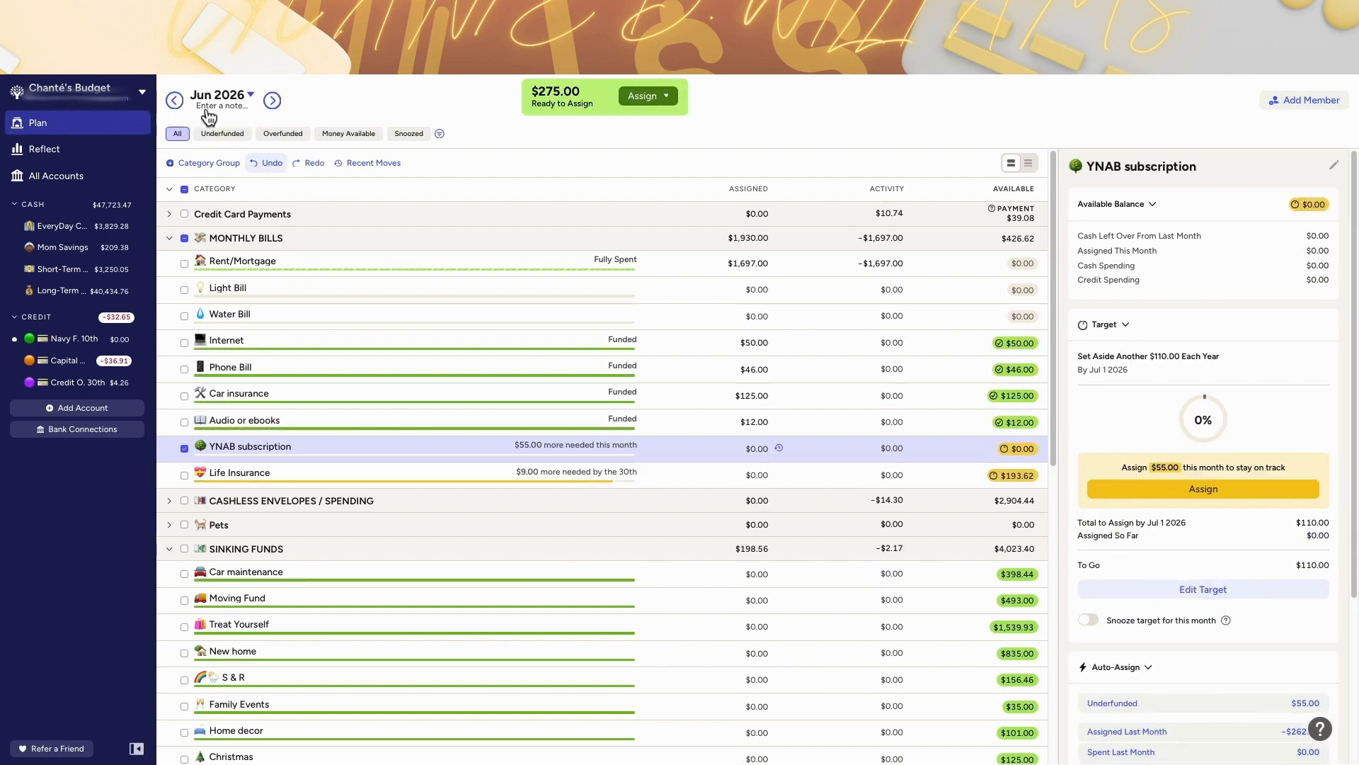
{"action": "left_click", "coordinate": [174, 99]}
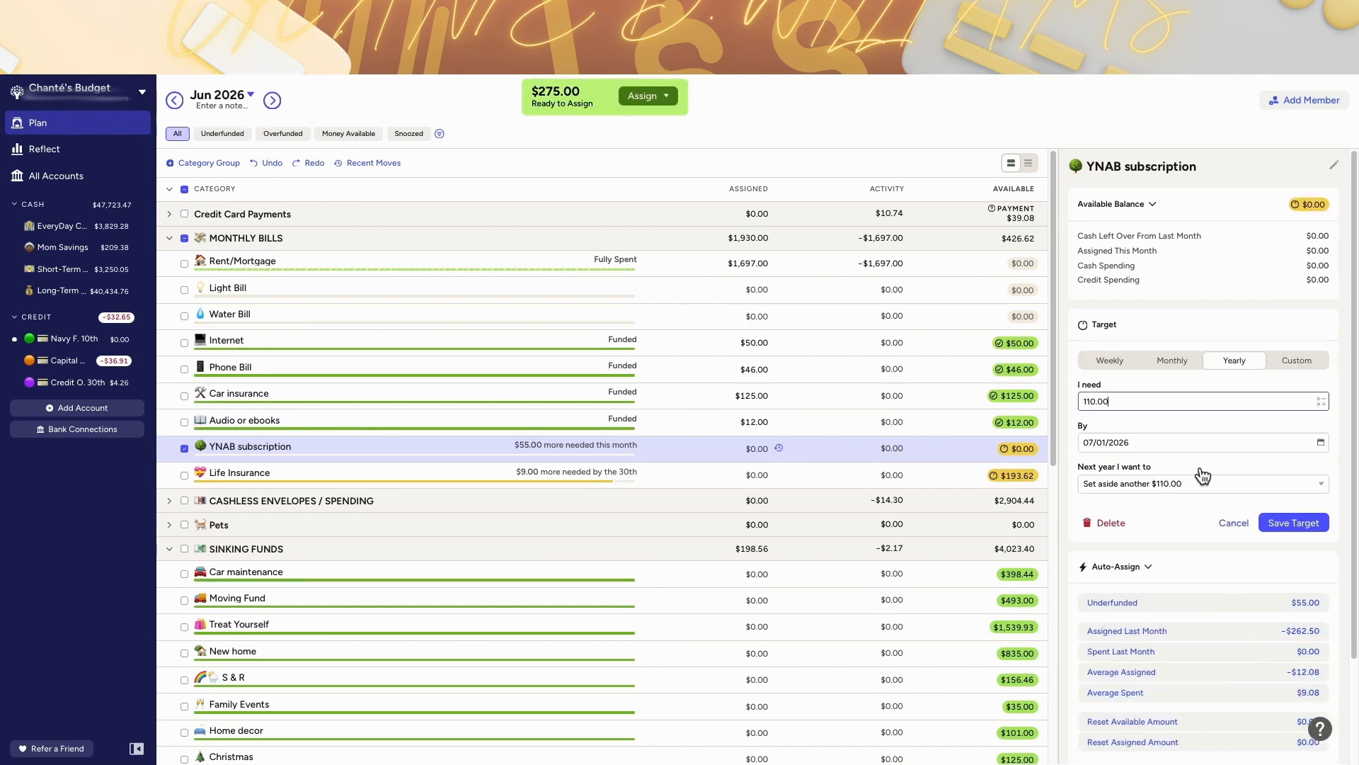
Step: Set June's YNAB subscription target to $9 each month and add $110 to its assigned amount
{"action": "left_click", "coordinate": [1172, 360]}
{"action": "type", "text": "9"}
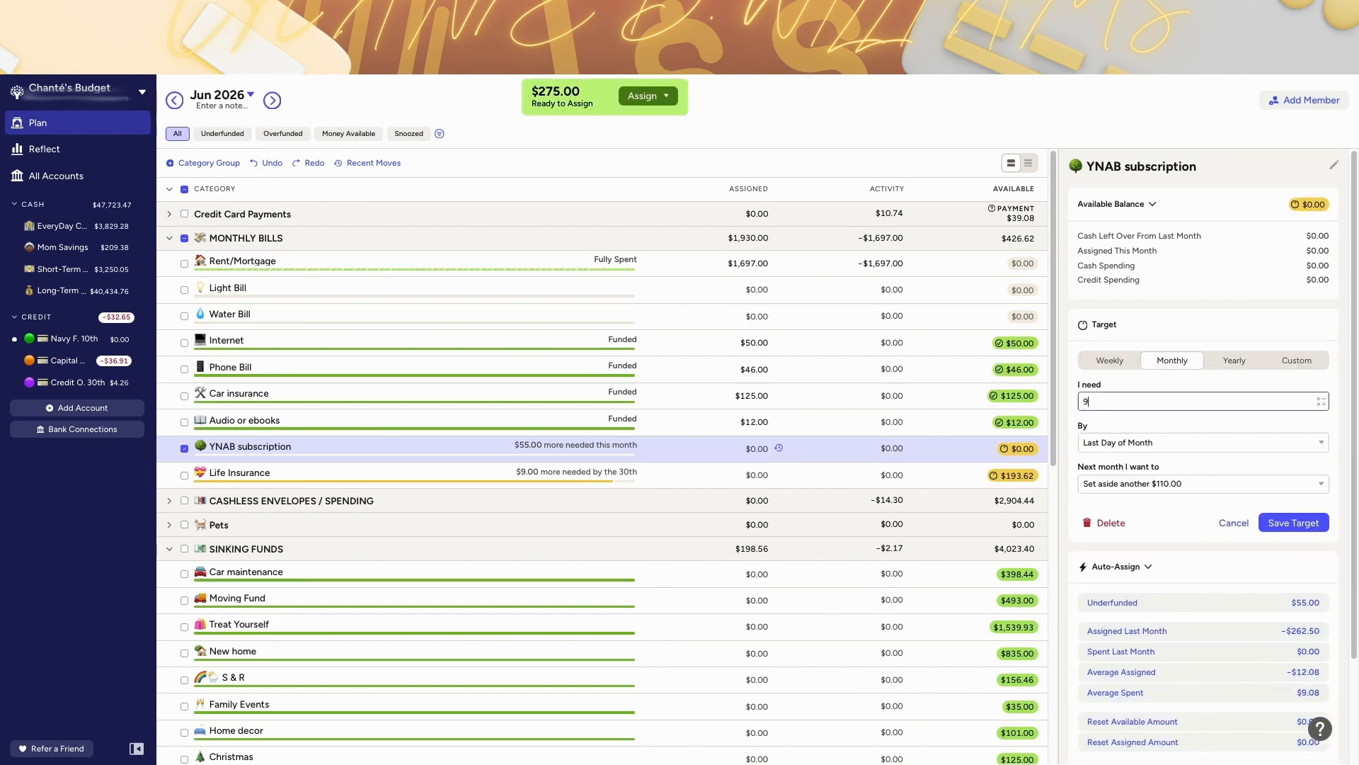
{"action": "left_click", "coordinate": [1272, 524]}
{"action": "left_click", "coordinate": [748, 452]}
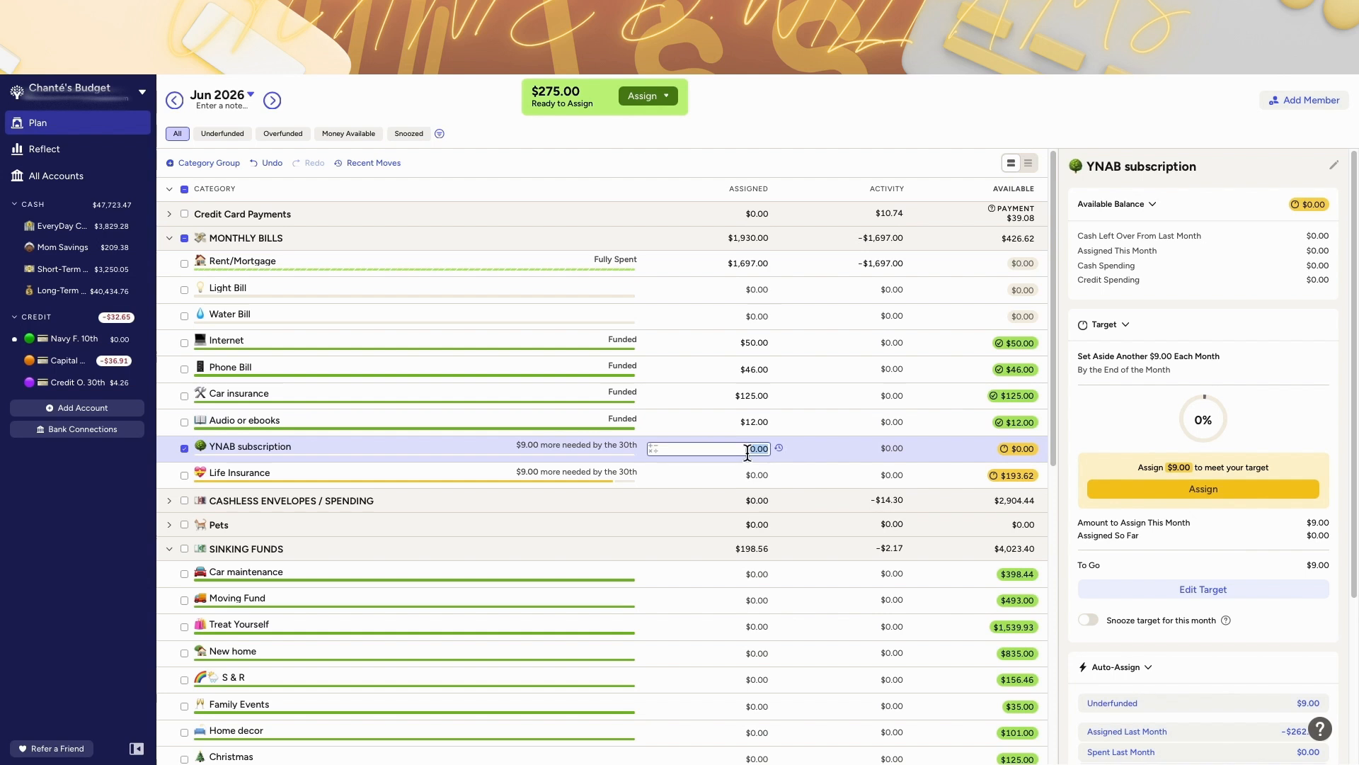
{"action": "type", "text": "+110"}
{"action": "key", "text": "Return"}
Step: Add $110 to June's (OMA) Other Bills assigned amount
{"action": "left_click", "coordinate": [273, 100]}
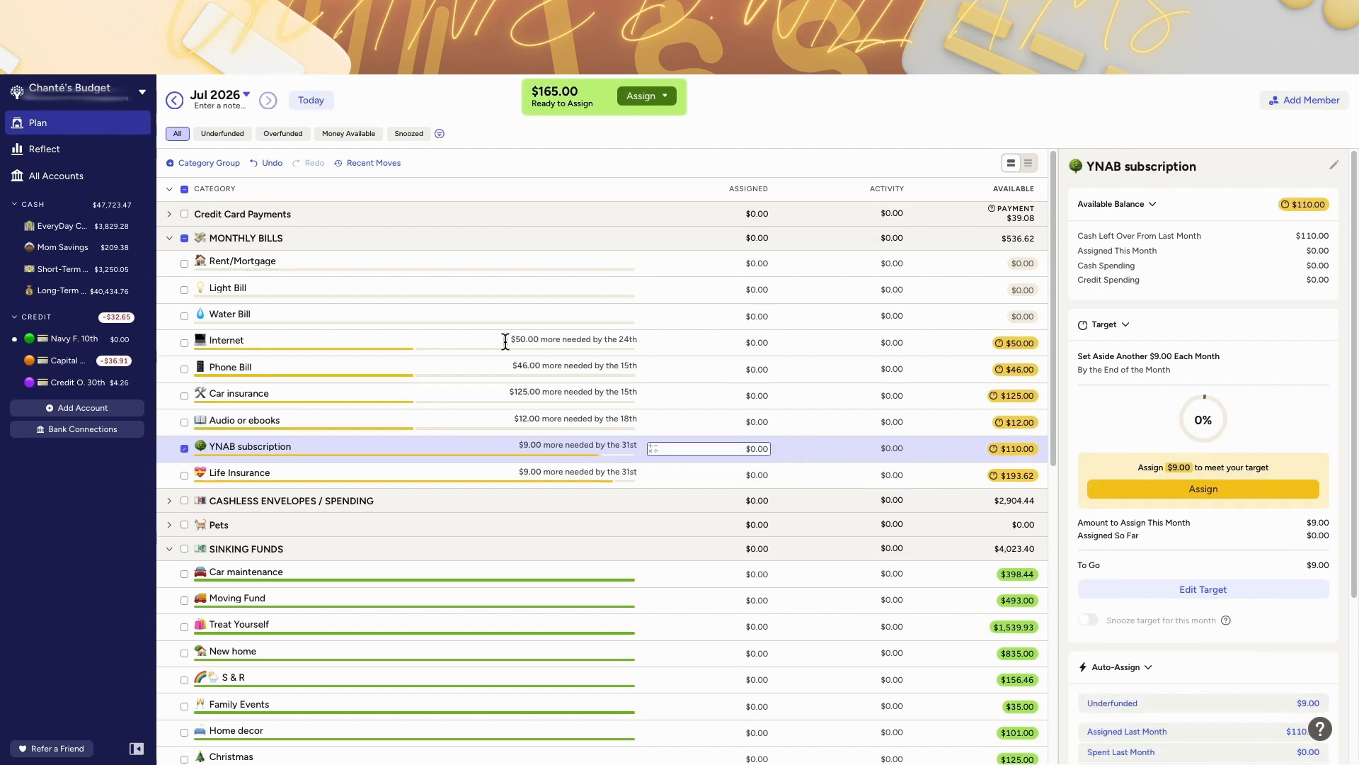
{"action": "left_click", "coordinate": [182, 104]}
{"action": "scroll", "coordinate": [867, 533], "scroll_direction": "down", "scroll_amount": 6}
{"action": "left_click", "coordinate": [745, 513]}
{"action": "type", "text": "+"}
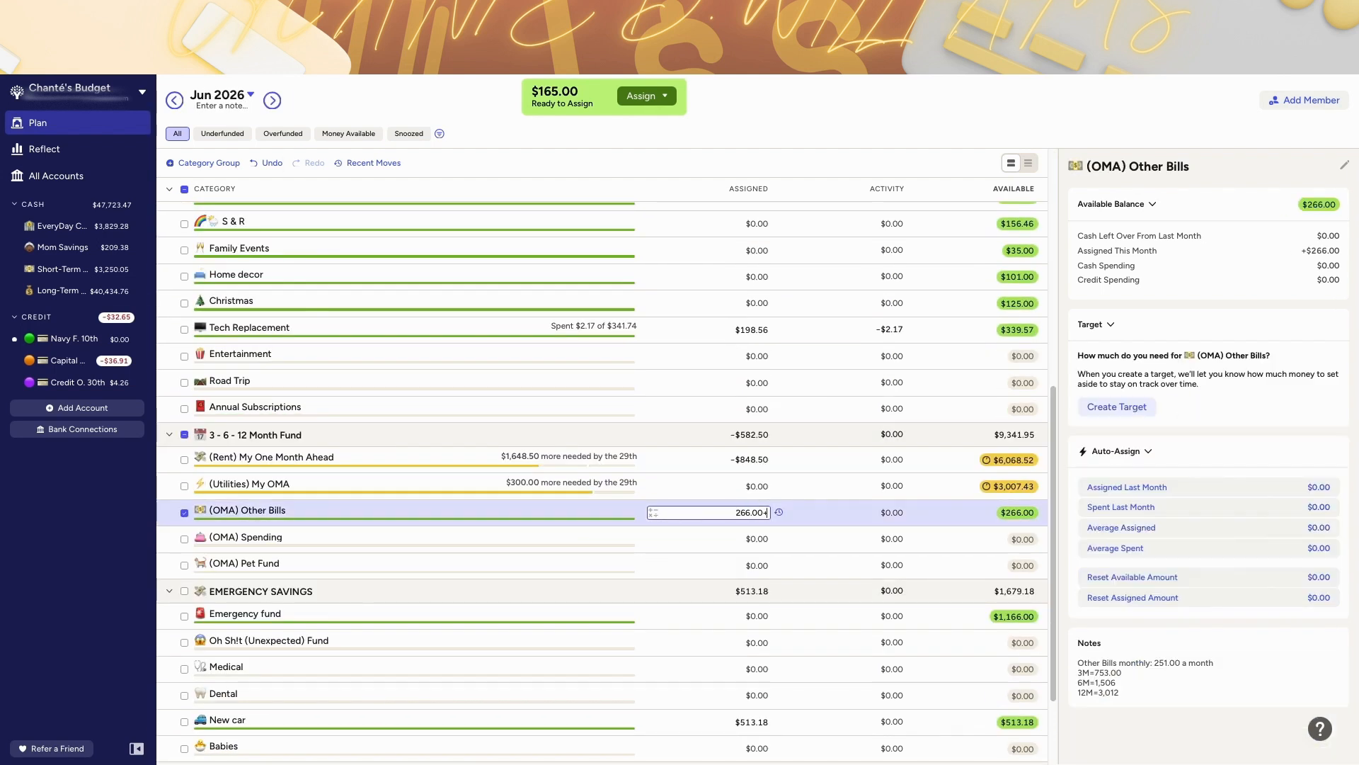
Step: Add $55 to June's Tech Replacement assigned amount
{"action": "scroll", "coordinate": [750, 439], "scroll_direction": "up", "scroll_amount": 1}
{"action": "left_click", "coordinate": [750, 405]}
{"action": "type", "text": "+55"}
{"action": "key", "text": "Return"}
Step: Move May's $193.62 Life Insurance balance to Ready to Assign
{"action": "left_click", "coordinate": [175, 102]}
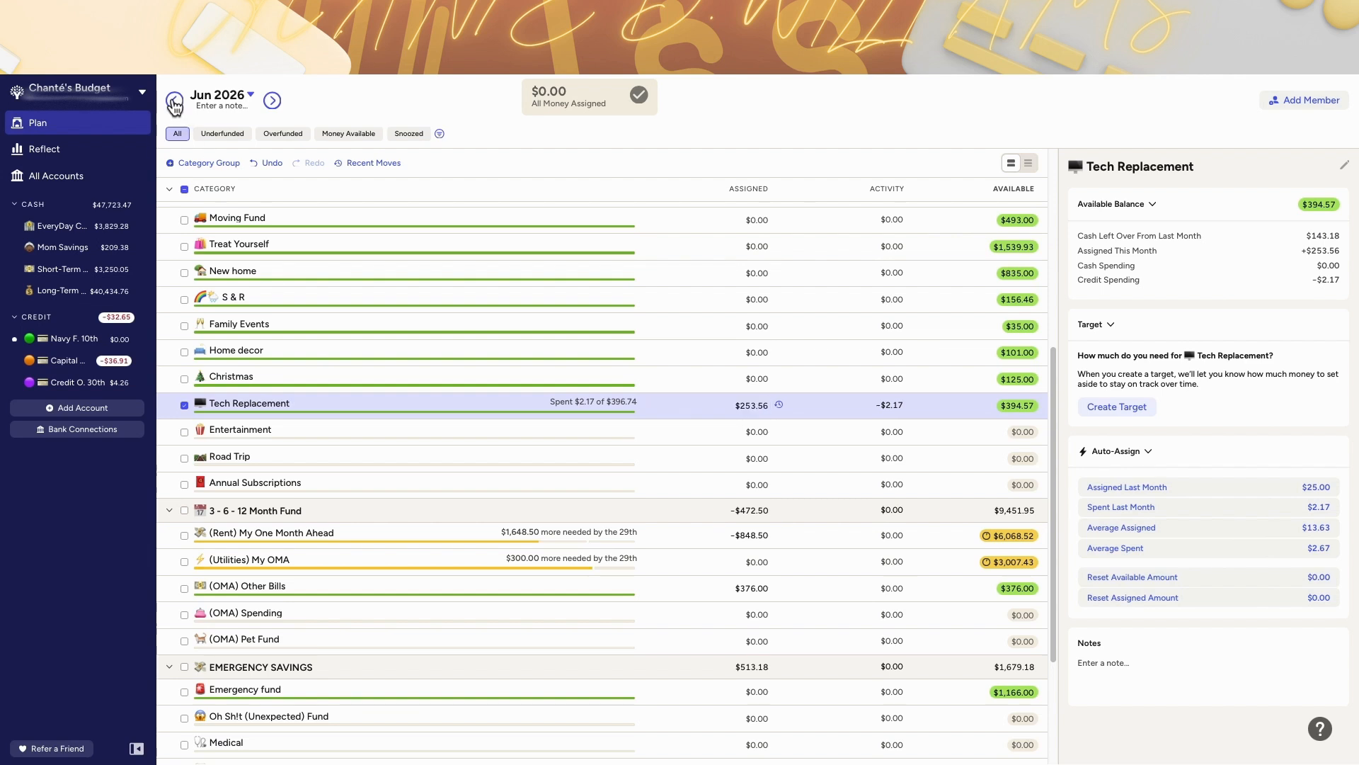
{"action": "scroll", "coordinate": [574, 269], "scroll_direction": "up", "scroll_amount": 5}
{"action": "left_click", "coordinate": [1023, 477]}
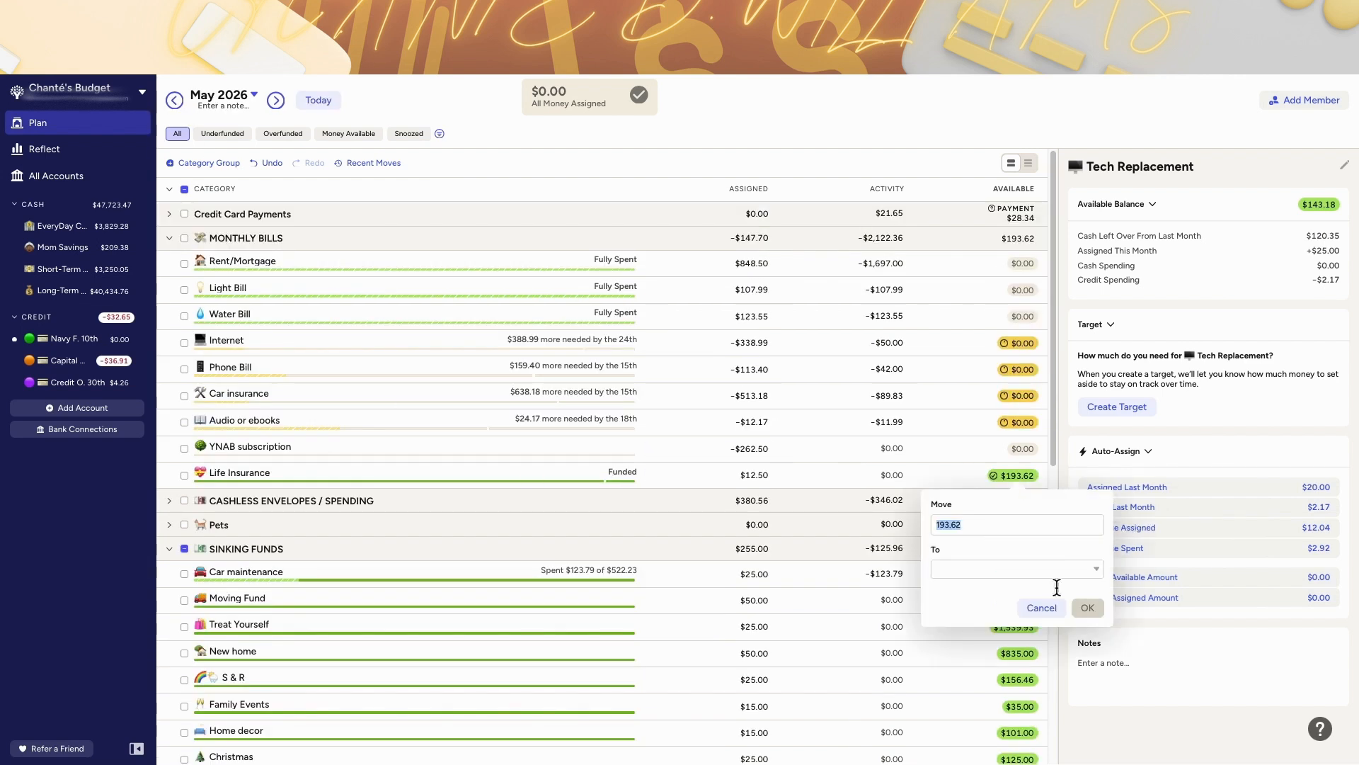
{"action": "left_click", "coordinate": [1016, 568]}
{"action": "left_click", "coordinate": [1006, 428]}
{"action": "left_click", "coordinate": [1088, 607]}
Step: Assign $100 to June's Life Insurance
{"action": "left_click", "coordinate": [318, 100]}
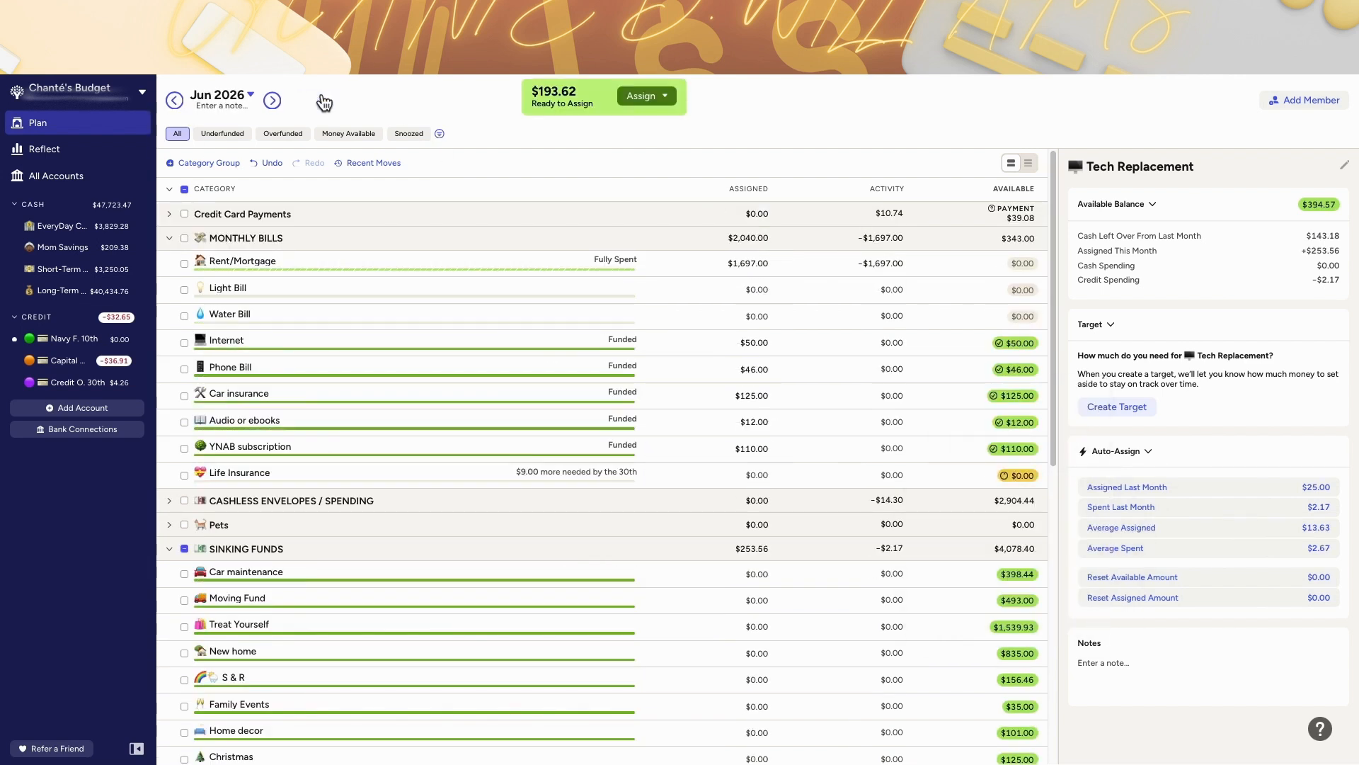
{"action": "left_click", "coordinate": [722, 476]}
{"action": "type", "text": "100"}
{"action": "key", "text": "Return"}
Step: Raise June's (OMA) Other Bills assignment to $426.00
{"action": "scroll", "coordinate": [766, 527], "scroll_direction": "down", "scroll_amount": 5}
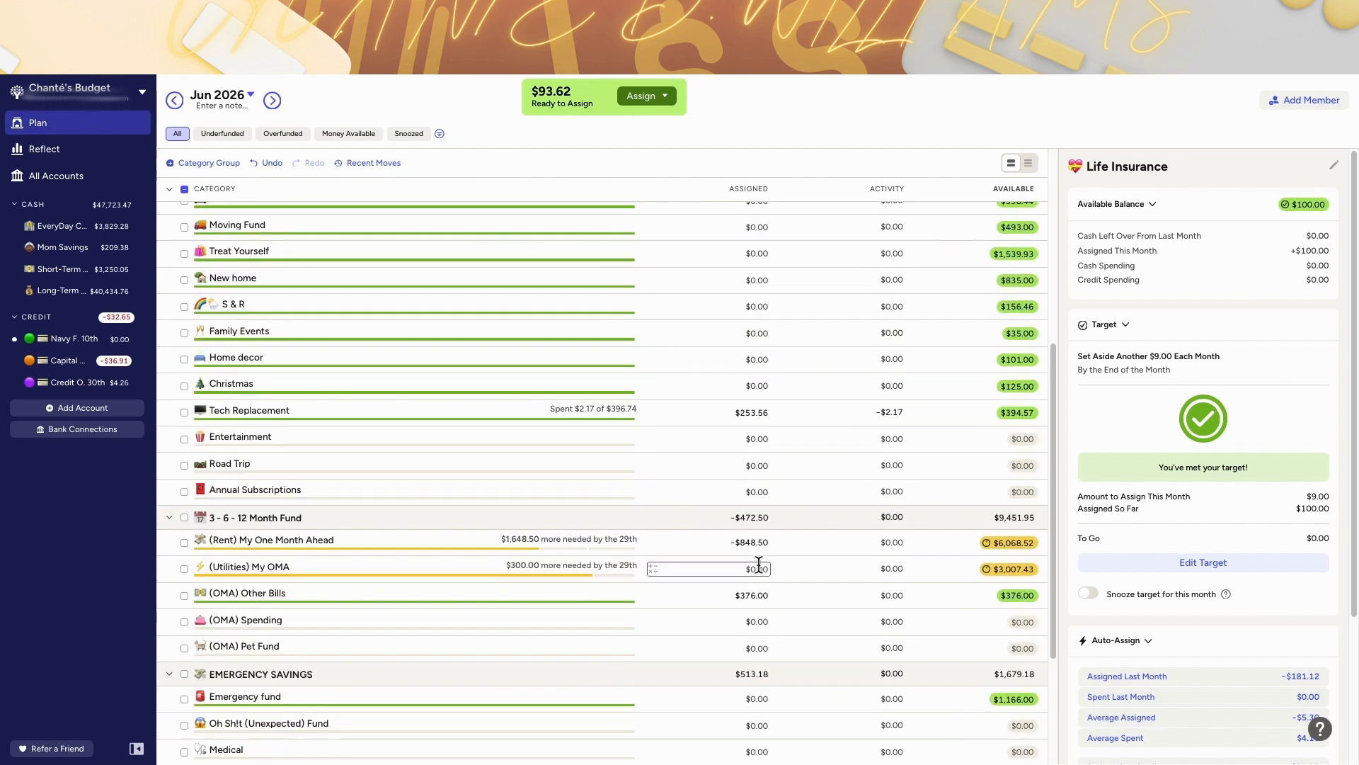
{"action": "left_click", "coordinate": [761, 596]}
Step: Assign the remaining $43.62 of Ready to Assign to Medical
{"action": "left_click", "coordinate": [641, 95]}
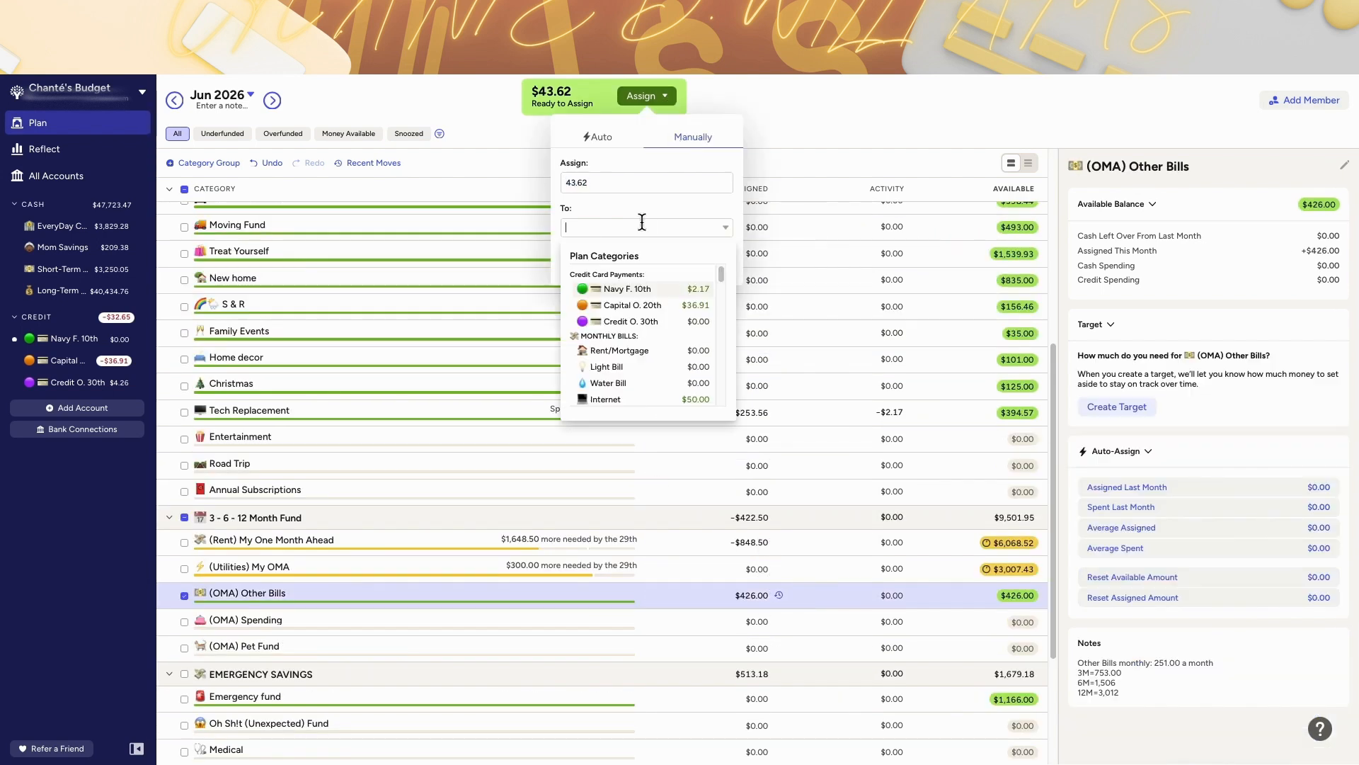
{"action": "type", "text": "me"}
{"action": "left_click", "coordinate": [605, 289]}
{"action": "left_click", "coordinate": [705, 263]}
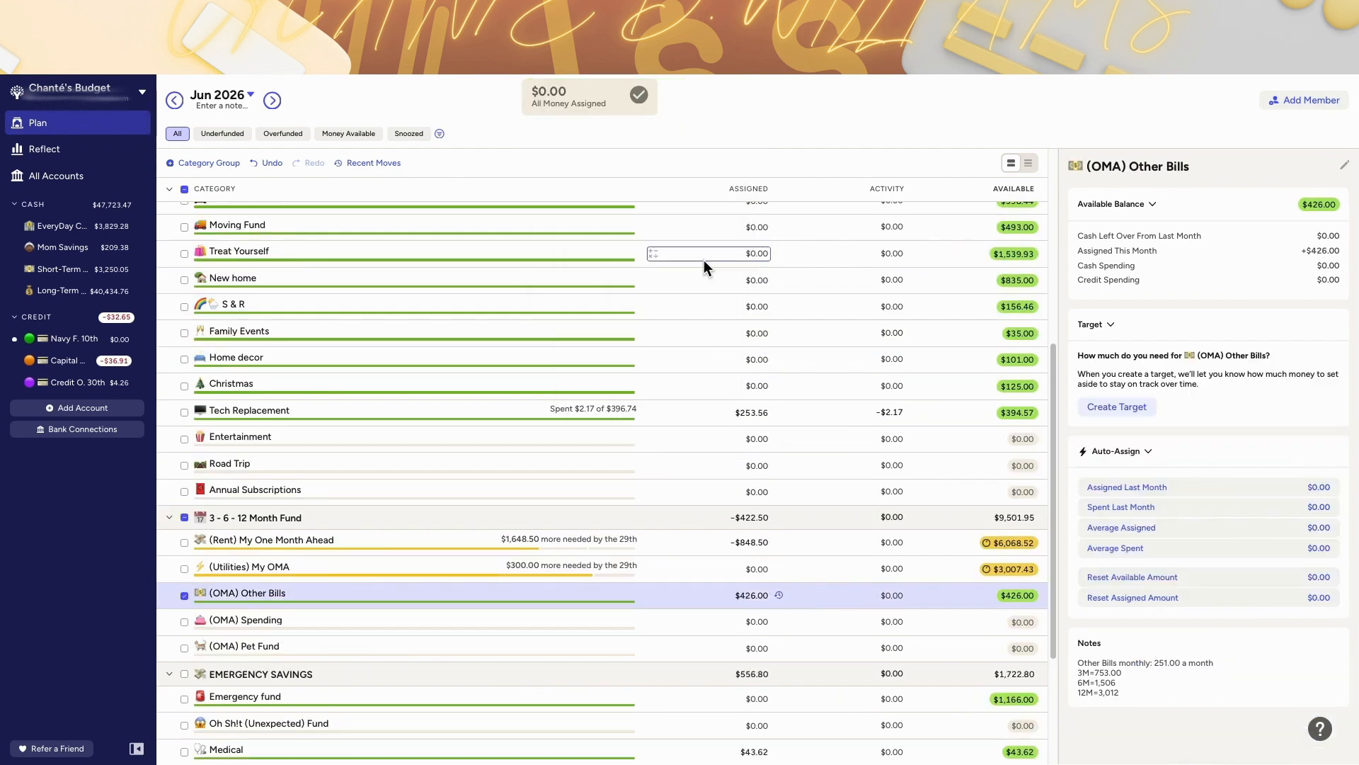
Step: Collapse the bill and sinking fund groups and expand Cashless Envelopes / Spending and Emergency Savings
{"action": "scroll", "coordinate": [992, 317], "scroll_direction": "up", "scroll_amount": 5}
{"action": "scroll", "coordinate": [835, 463], "scroll_direction": "down", "scroll_amount": 1}
{"action": "scroll", "coordinate": [835, 463], "scroll_direction": "down", "scroll_amount": 4}
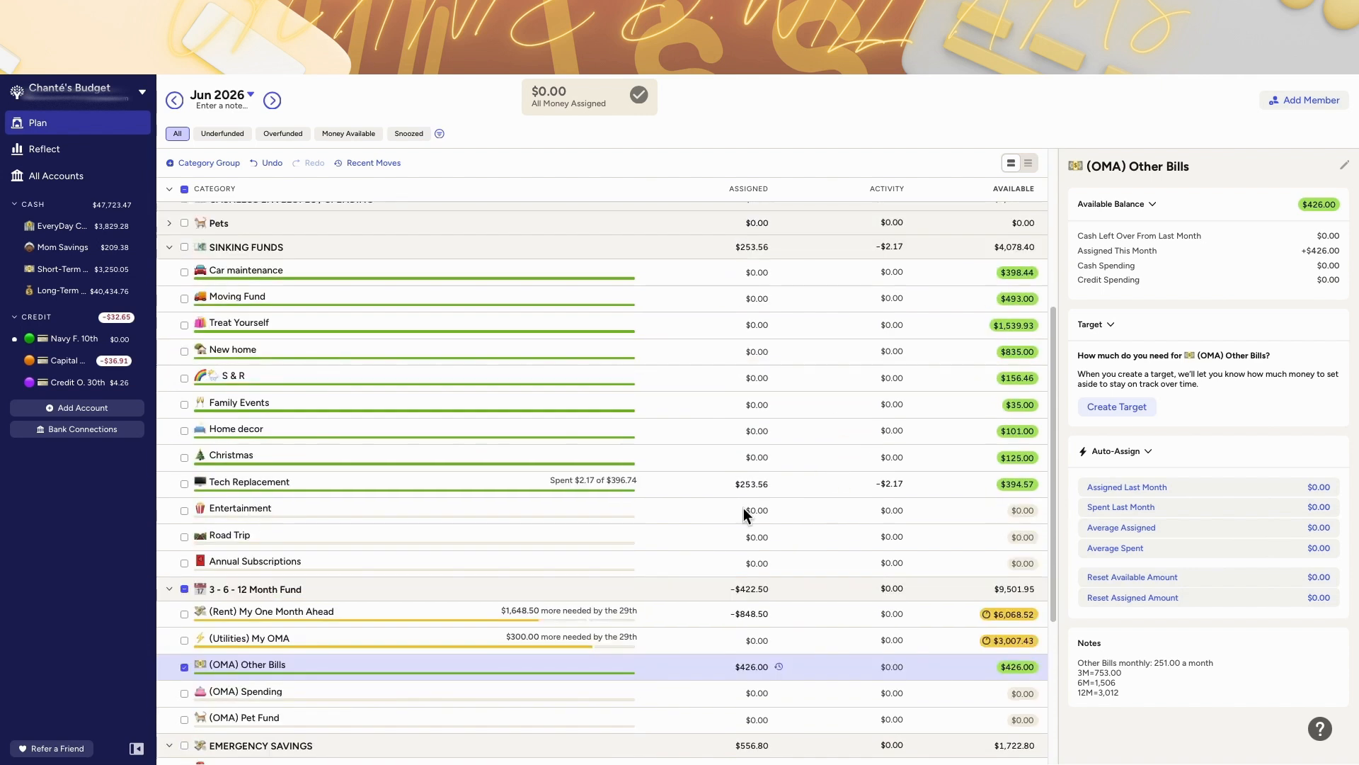
{"action": "scroll", "coordinate": [172, 504], "scroll_direction": "up", "scroll_amount": 4}
{"action": "left_click", "coordinate": [170, 507]}
{"action": "scroll", "coordinate": [171, 248], "scroll_direction": "up", "scroll_amount": 1}
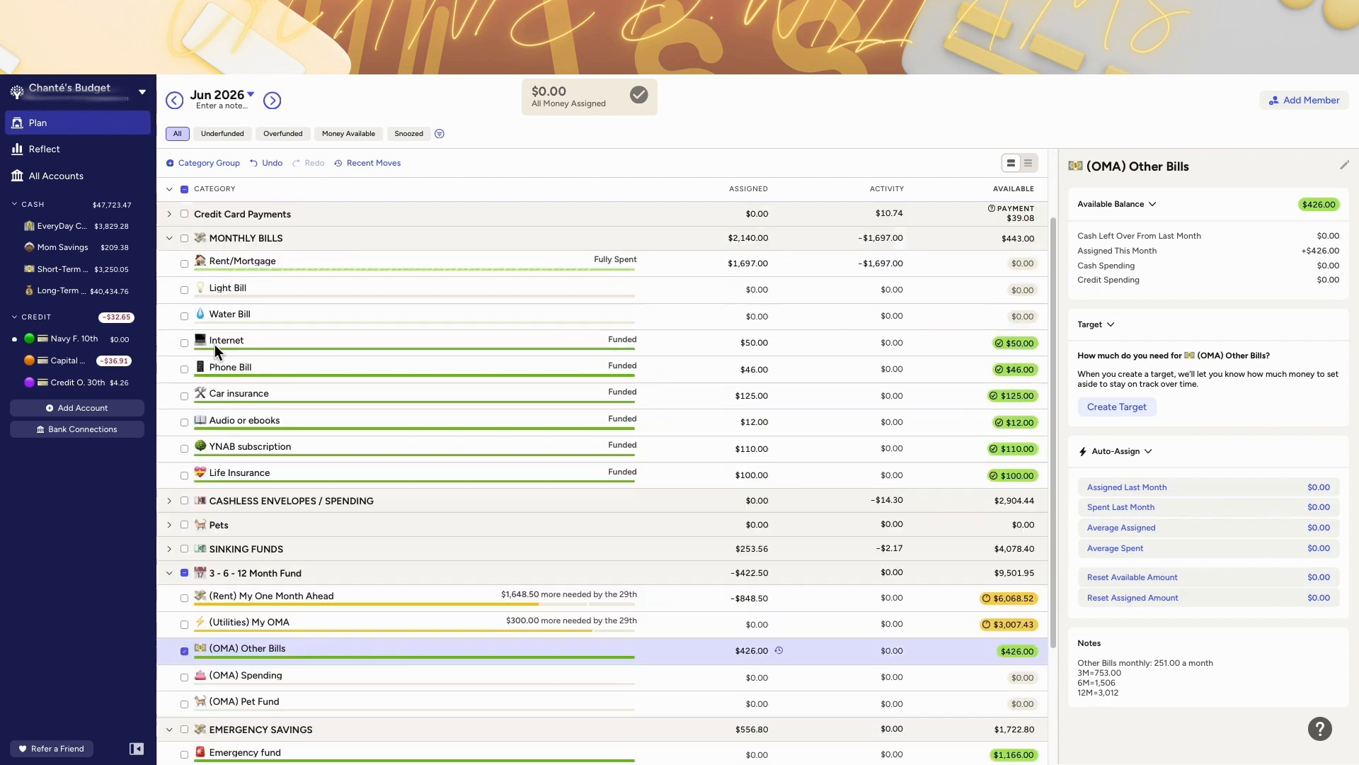
{"action": "left_click", "coordinate": [170, 240]}
{"action": "left_click", "coordinate": [168, 336]}
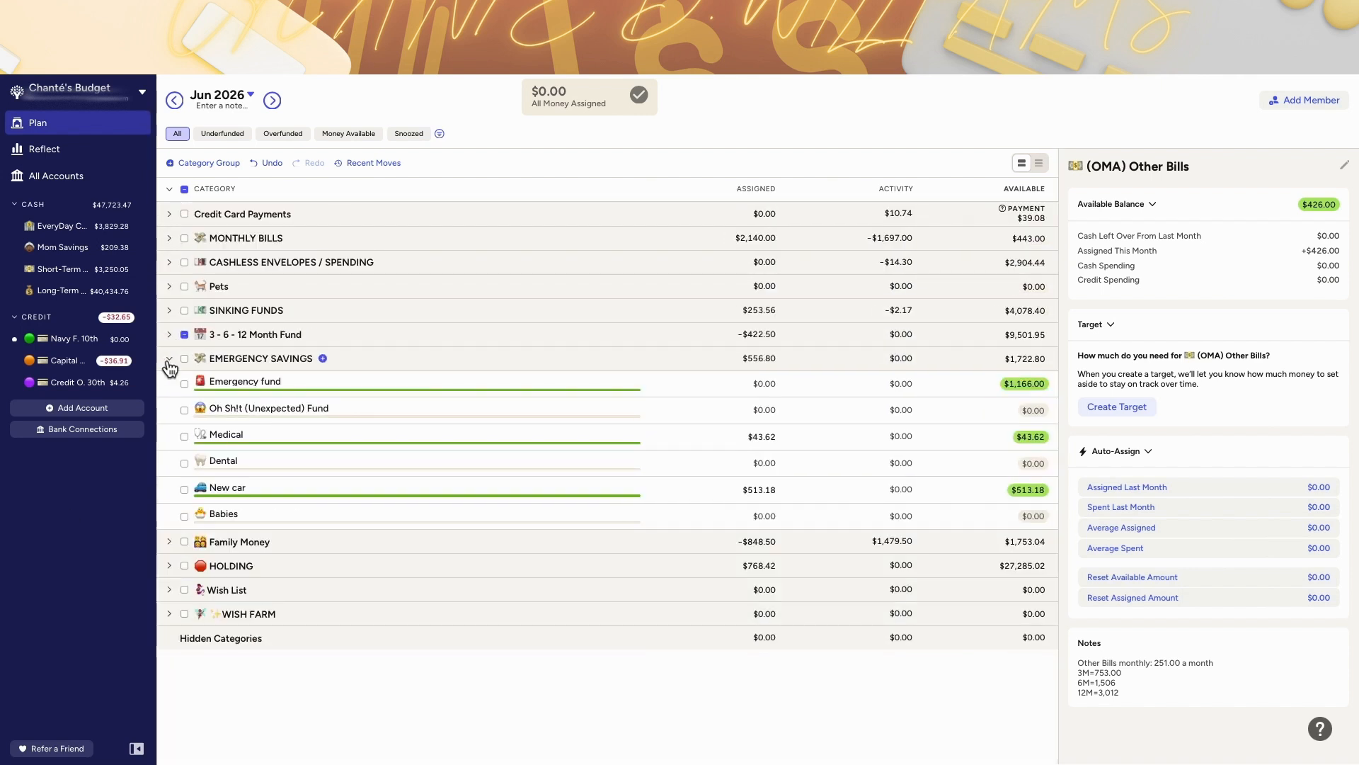
{"action": "left_click", "coordinate": [169, 311]}
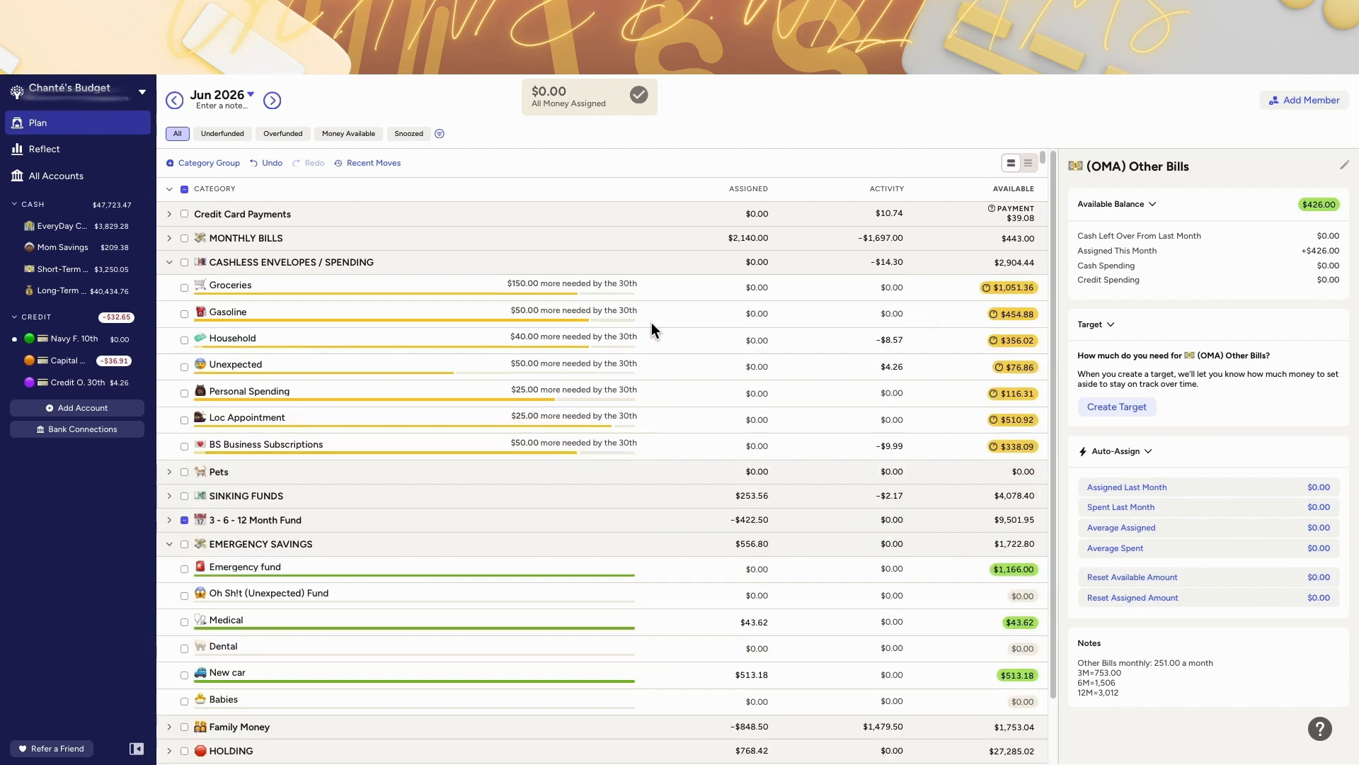
Step: Move May's $1,051.36 Groceries balance to Ready to Assign
{"action": "left_click", "coordinate": [175, 101]}
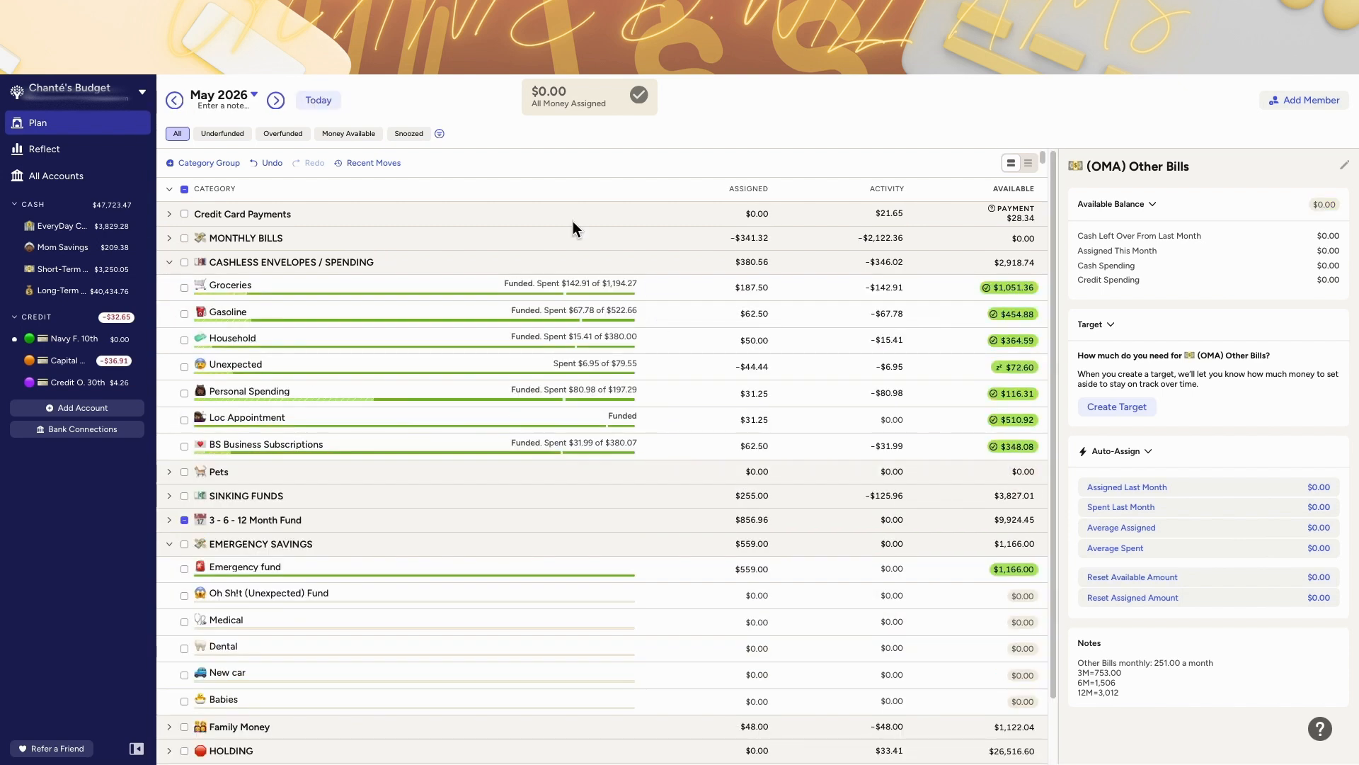
{"action": "left_click", "coordinate": [1012, 288]}
{"action": "left_click", "coordinate": [984, 379]}
{"action": "left_click", "coordinate": [1035, 448]}
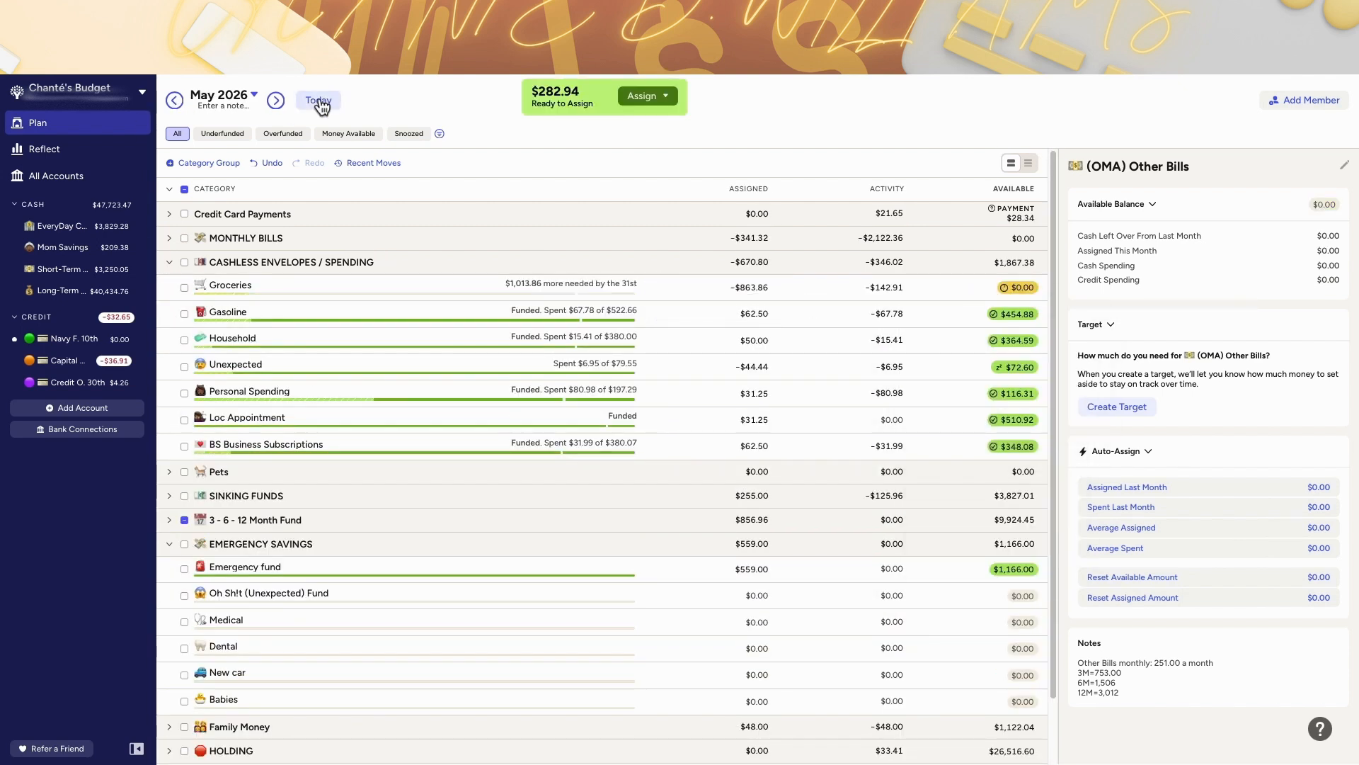
Step: Assign $200 to June's Groceries
{"action": "left_click", "coordinate": [321, 103]}
{"action": "left_click", "coordinate": [755, 287]}
{"action": "key", "text": "Return"}
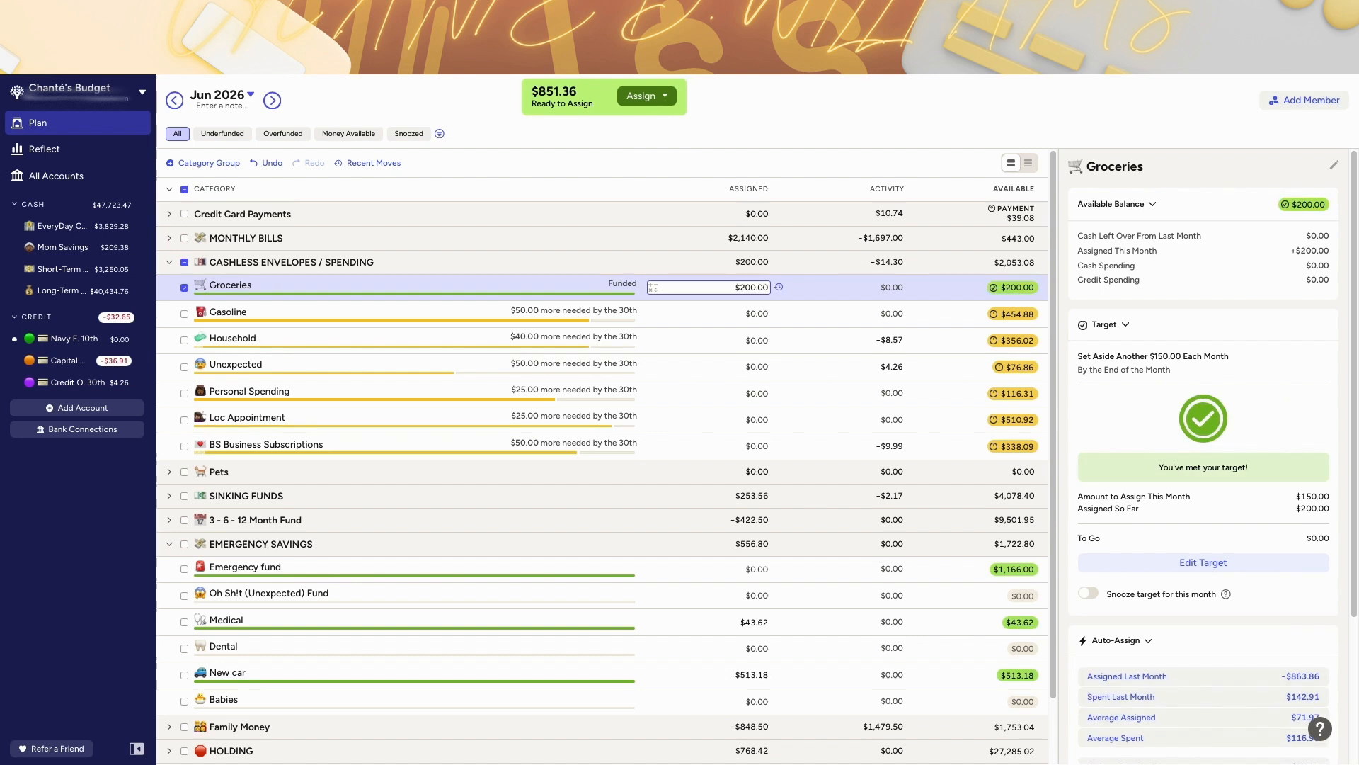
Step: Assign $450 to June's (OMA) Spending
{"action": "scroll", "coordinate": [750, 292], "scroll_direction": "down", "scroll_amount": 2}
{"action": "left_click", "coordinate": [170, 473]}
{"action": "left_click", "coordinate": [169, 519]}
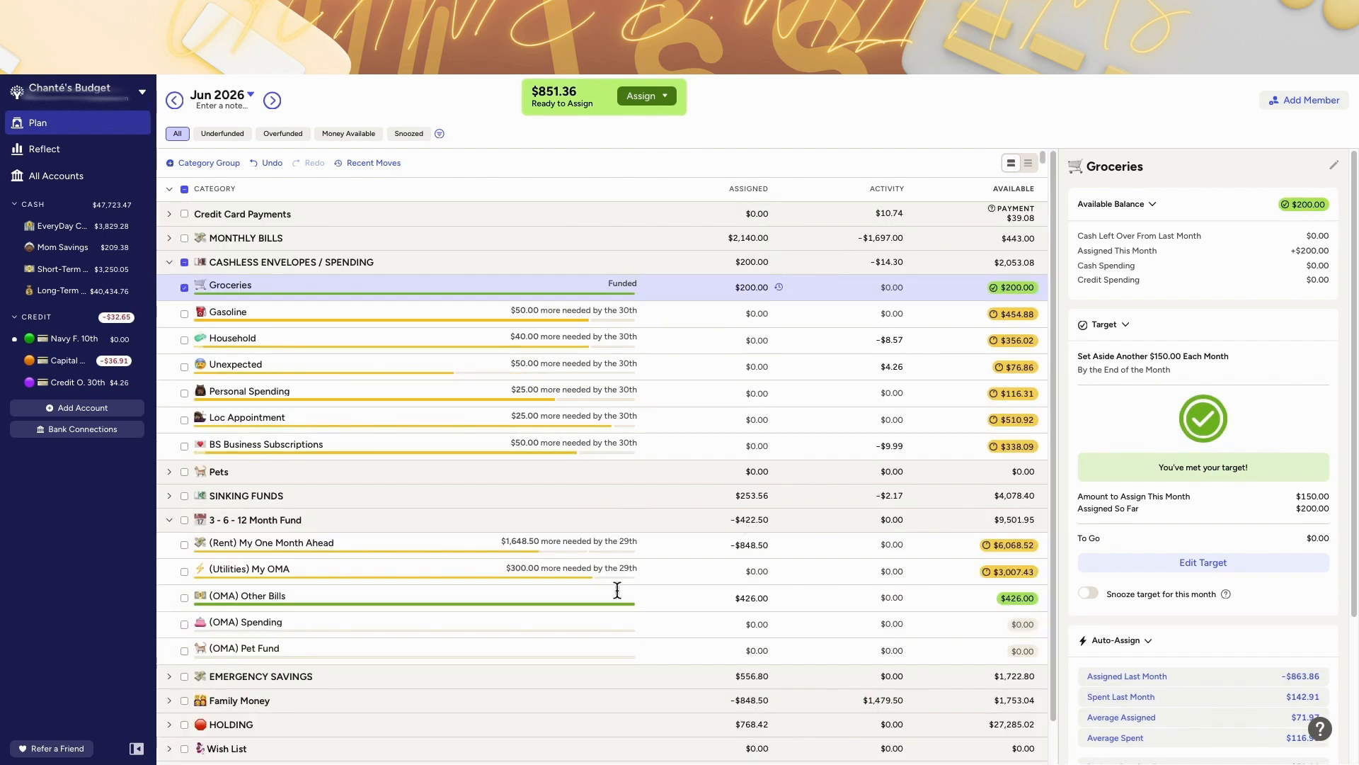
{"action": "left_click", "coordinate": [736, 623]}
{"action": "type", "text": "450"}
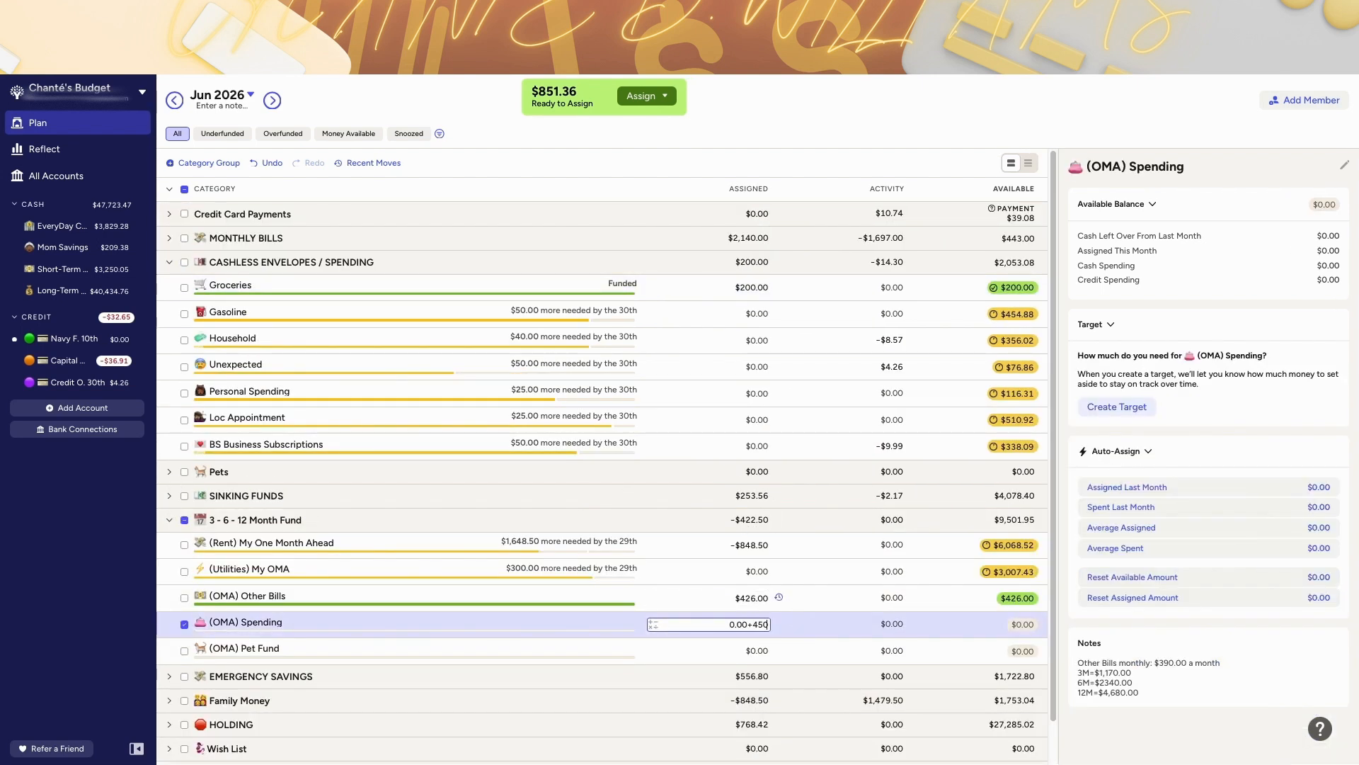
{"action": "key", "text": "Return"}
Step: Collapse the spending group and scroll through June's sinking fund and savings categories
{"action": "left_click", "coordinate": [170, 263]}
{"action": "left_click", "coordinate": [169, 311]}
{"action": "scroll", "coordinate": [559, 469], "scroll_direction": "down", "scroll_amount": 1}
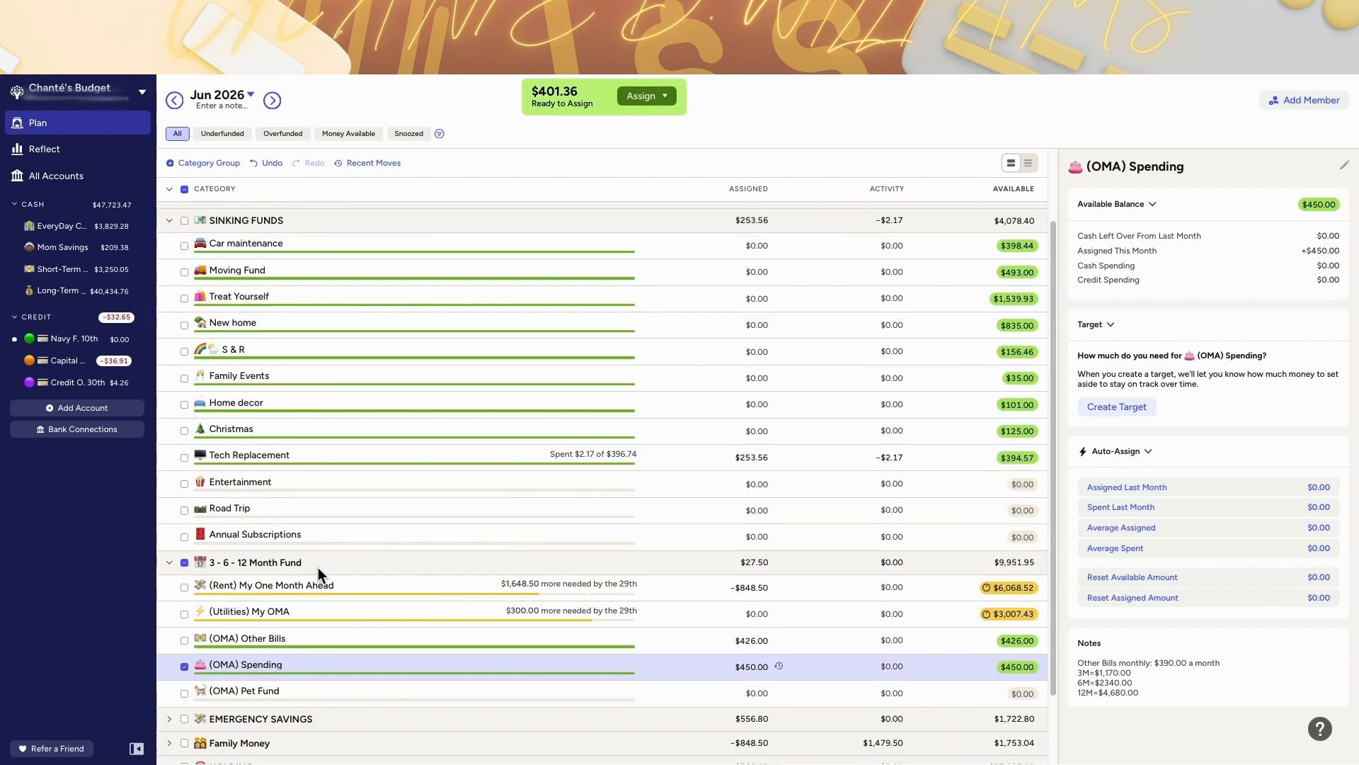
{"action": "left_click", "coordinate": [169, 719]}
{"action": "scroll", "coordinate": [831, 601], "scroll_direction": "down", "scroll_amount": 3}
{"action": "scroll", "coordinate": [893, 586], "scroll_direction": "up", "scroll_amount": 1}
{"action": "scroll", "coordinate": [495, 354], "scroll_direction": "down", "scroll_amount": 1}
Step: Check the recent moves list and open the Reflect spending breakdown
{"action": "left_click", "coordinate": [374, 163]}
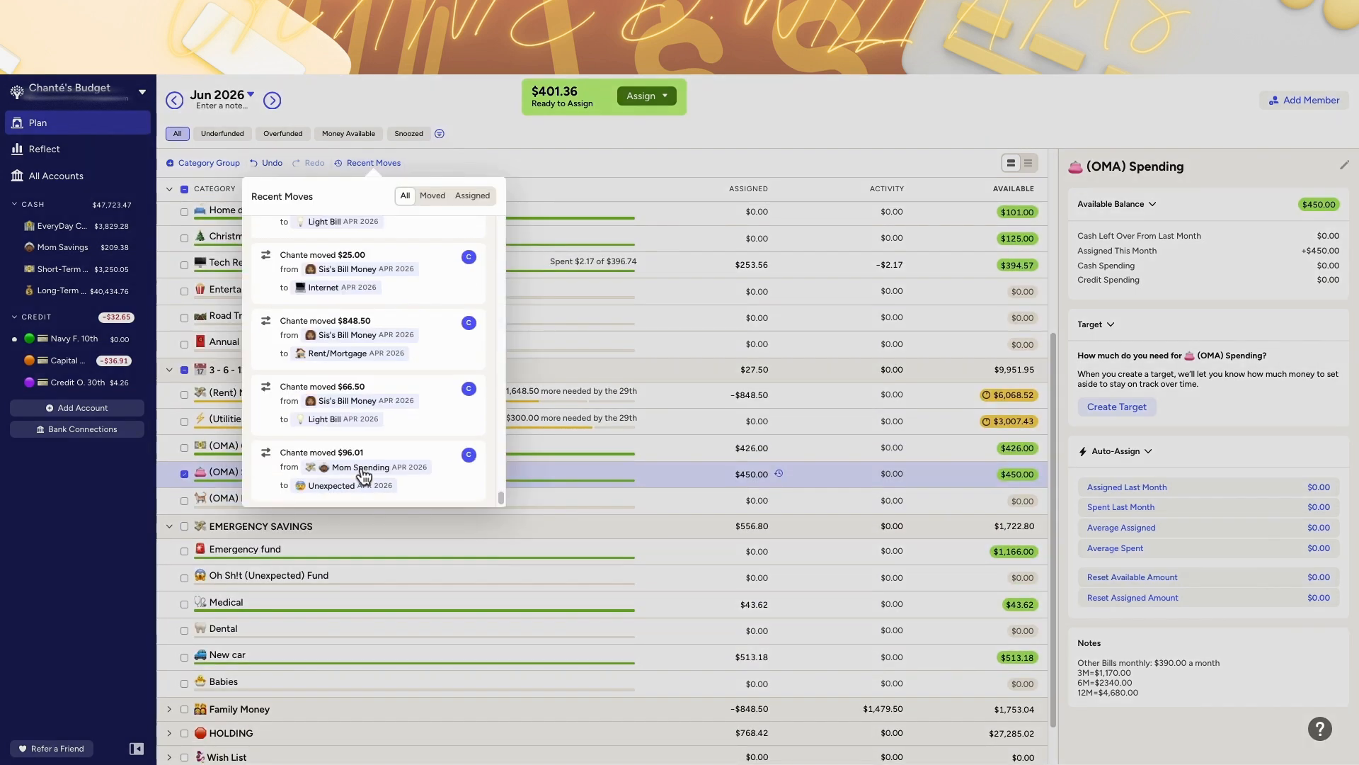
{"action": "left_click", "coordinate": [49, 149]}
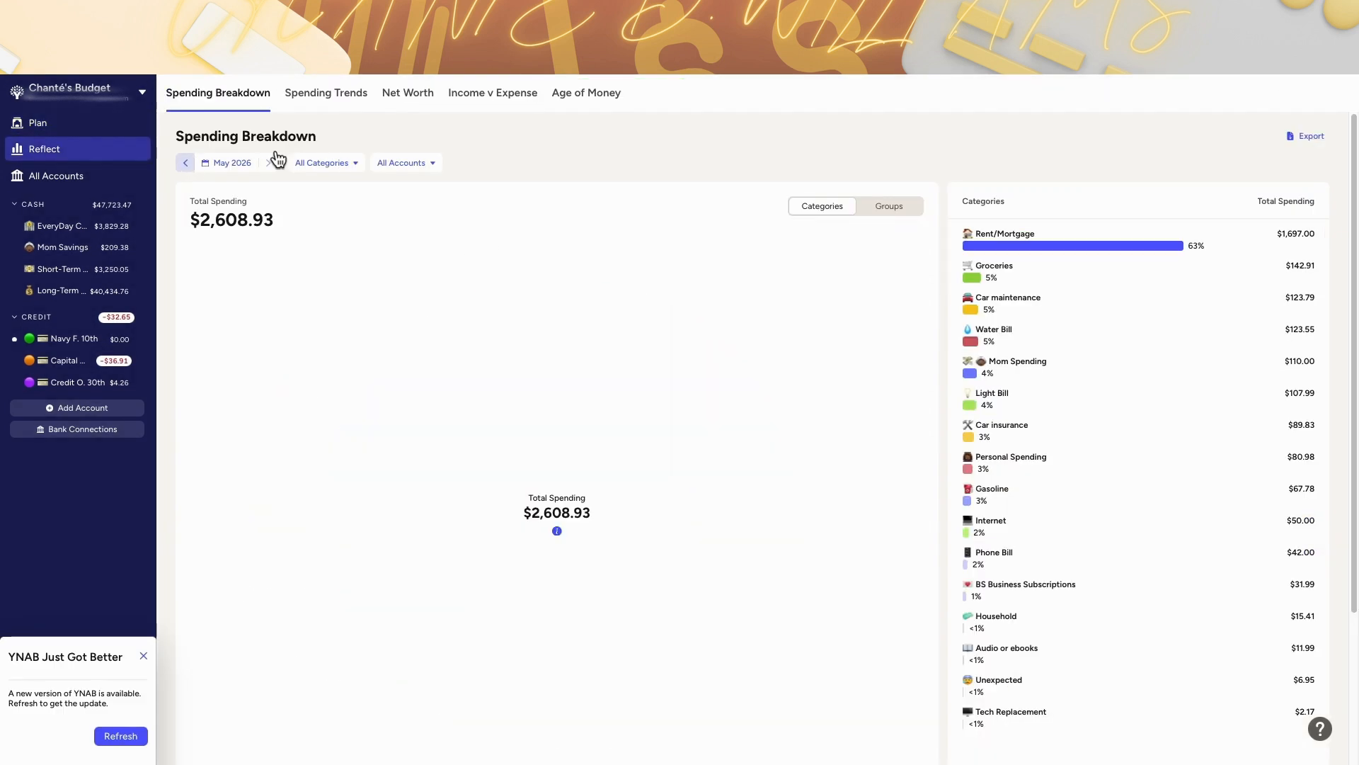
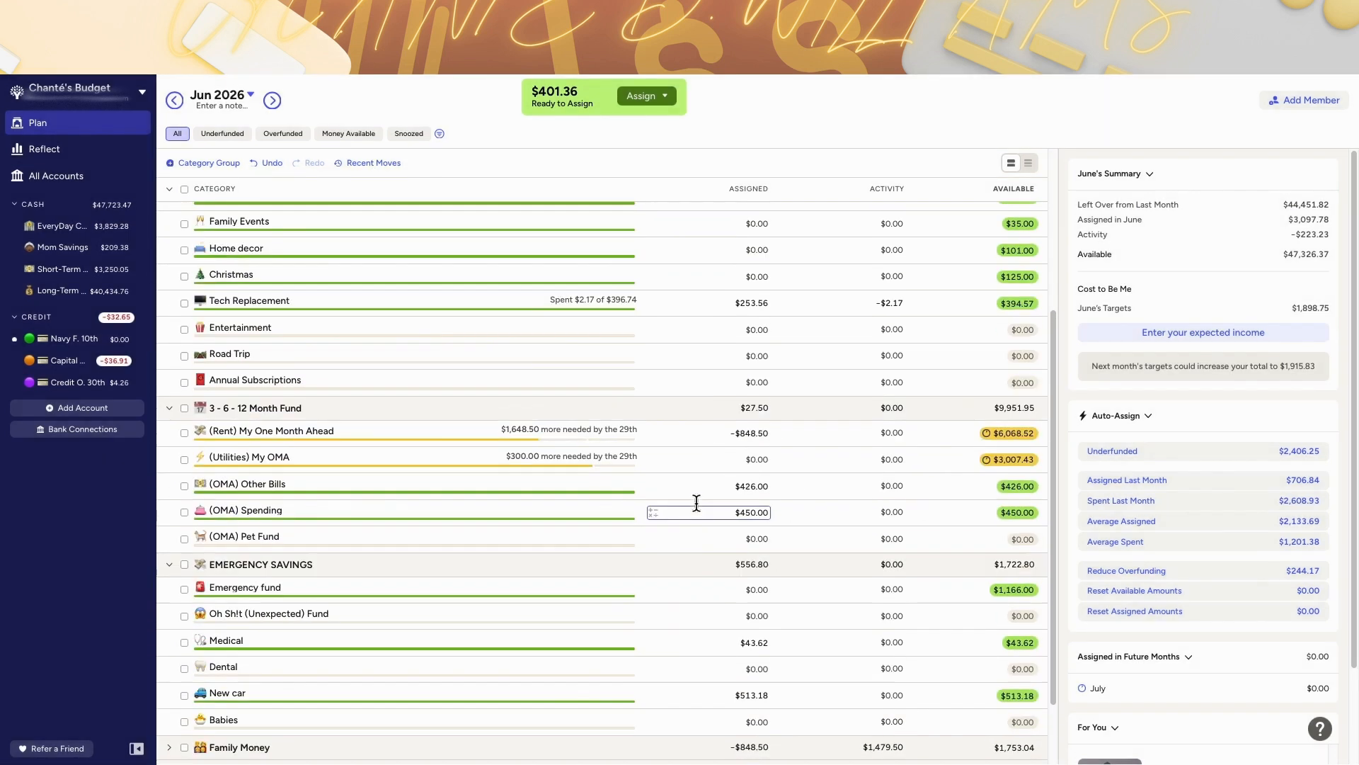
Step: Add a Holdings category with a red circle emoji to the Emergency Savings group
{"action": "scroll", "coordinate": [496, 339], "scroll_direction": "up", "scroll_amount": 4}
{"action": "scroll", "coordinate": [511, 329], "scroll_direction": "down", "scroll_amount": 4}
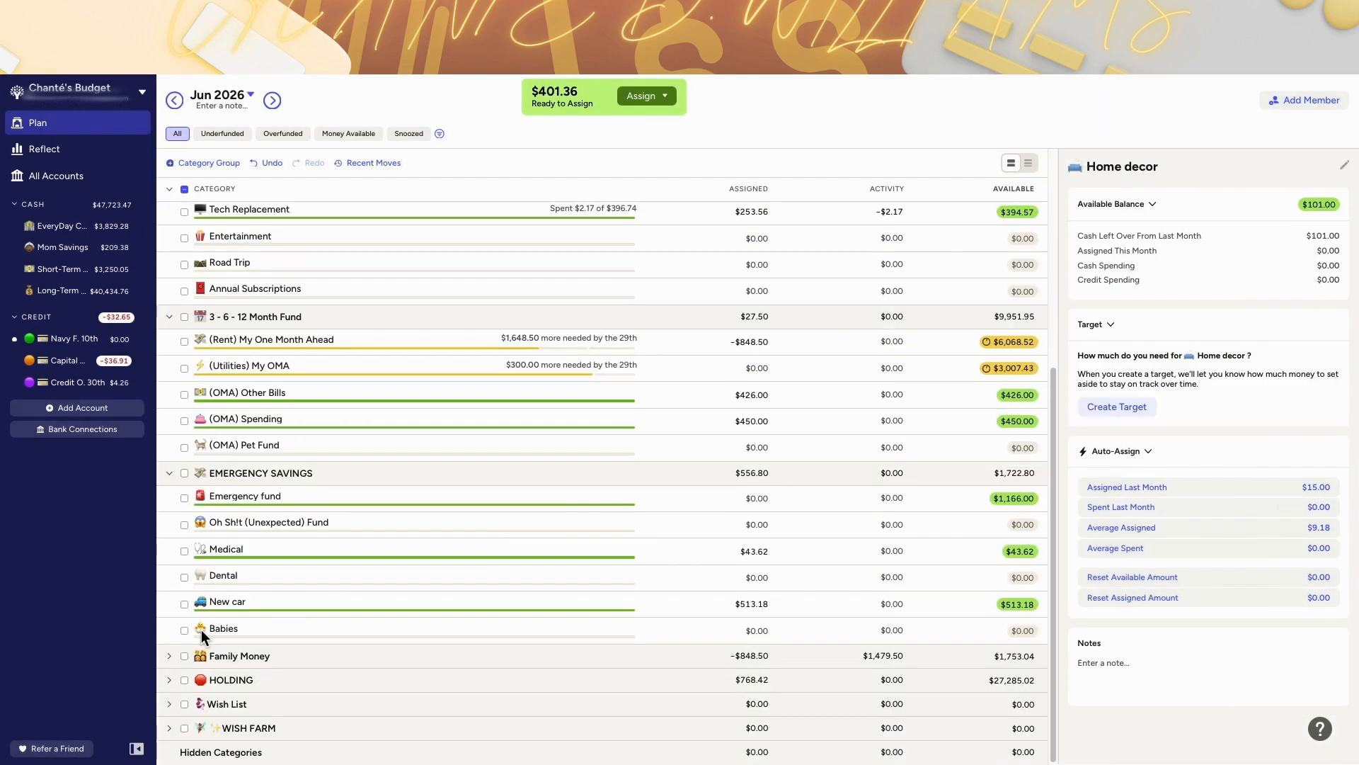
{"action": "left_click", "coordinate": [169, 679]}
{"action": "scroll", "coordinate": [248, 666], "scroll_direction": "down", "scroll_amount": 1}
{"action": "left_click", "coordinate": [264, 635]}
{"action": "key", "text": "Escape"}
{"action": "left_click", "coordinate": [324, 427]}
{"action": "type", "text": "Holdings"}
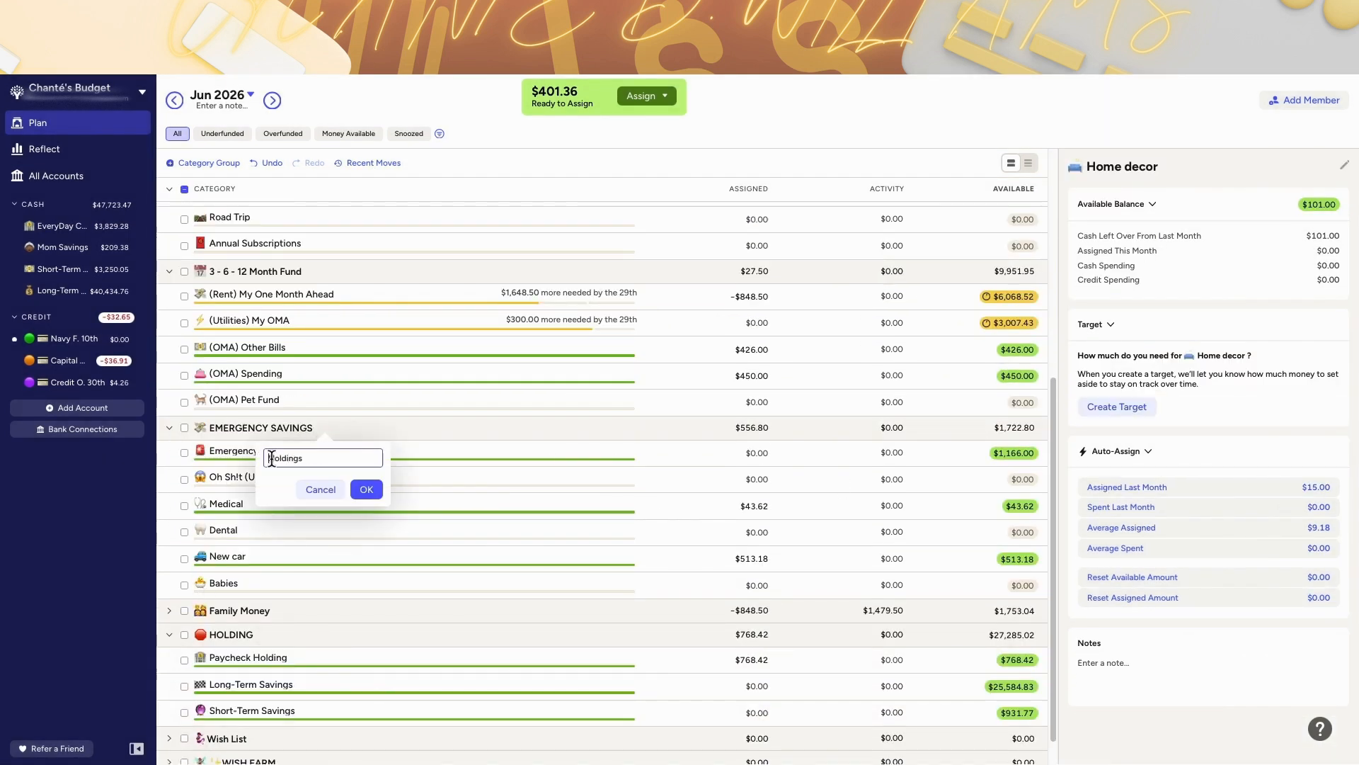
{"action": "key", "text": "ctrl+super+space"}
{"action": "type", "text": "stop"}
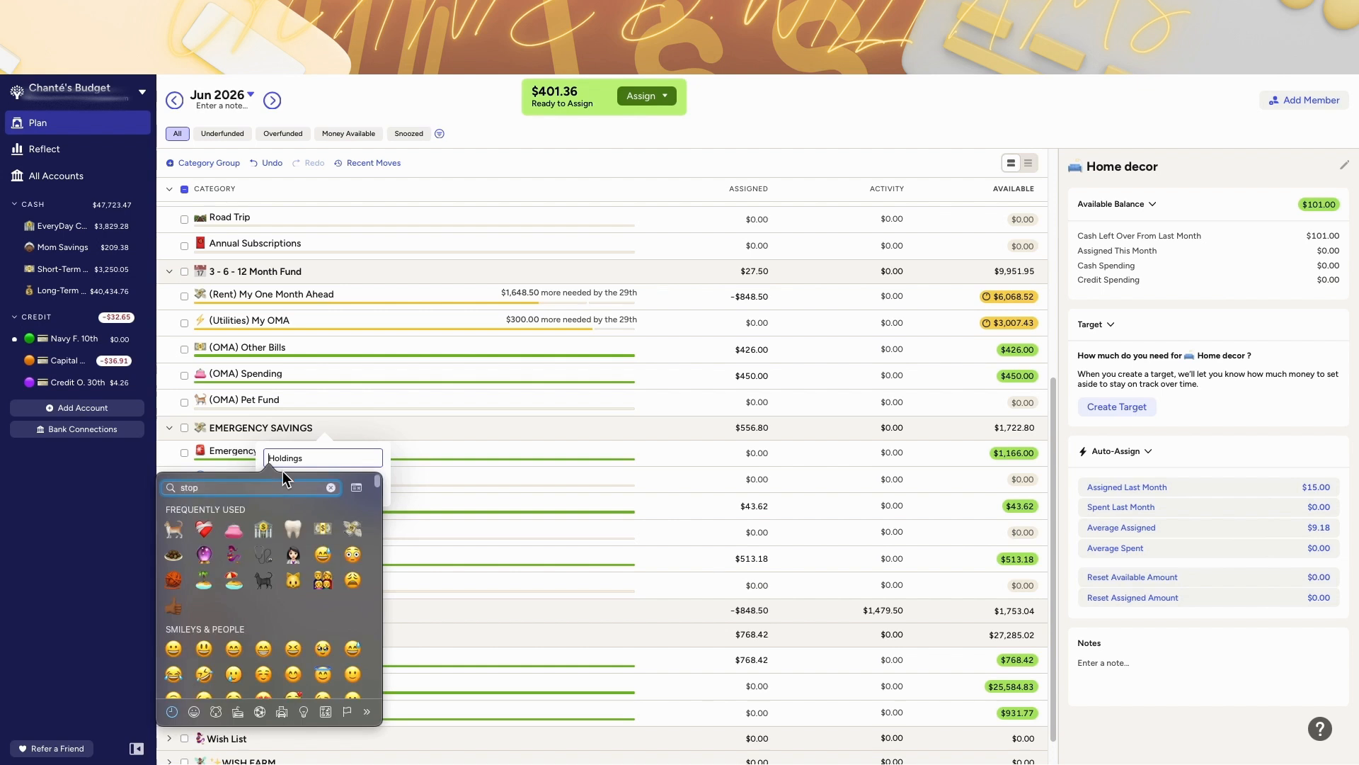
{"action": "left_click", "coordinate": [293, 512]}
{"action": "left_click", "coordinate": [371, 490]}
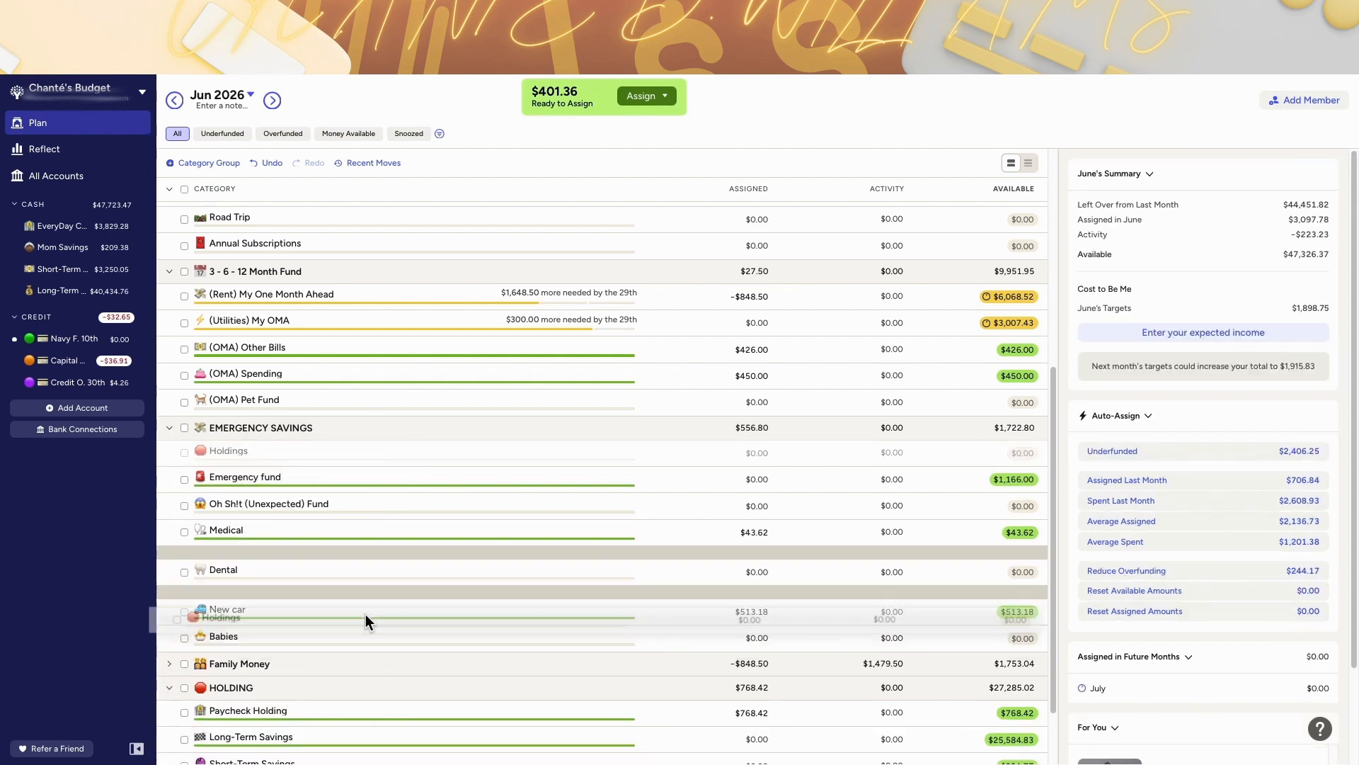
Step: Place Holdings below Babies and assign it $400.00 for June
{"action": "left_click", "coordinate": [752, 586]}
{"action": "left_click", "coordinate": [752, 611]}
{"action": "type", "text": "400.00"}
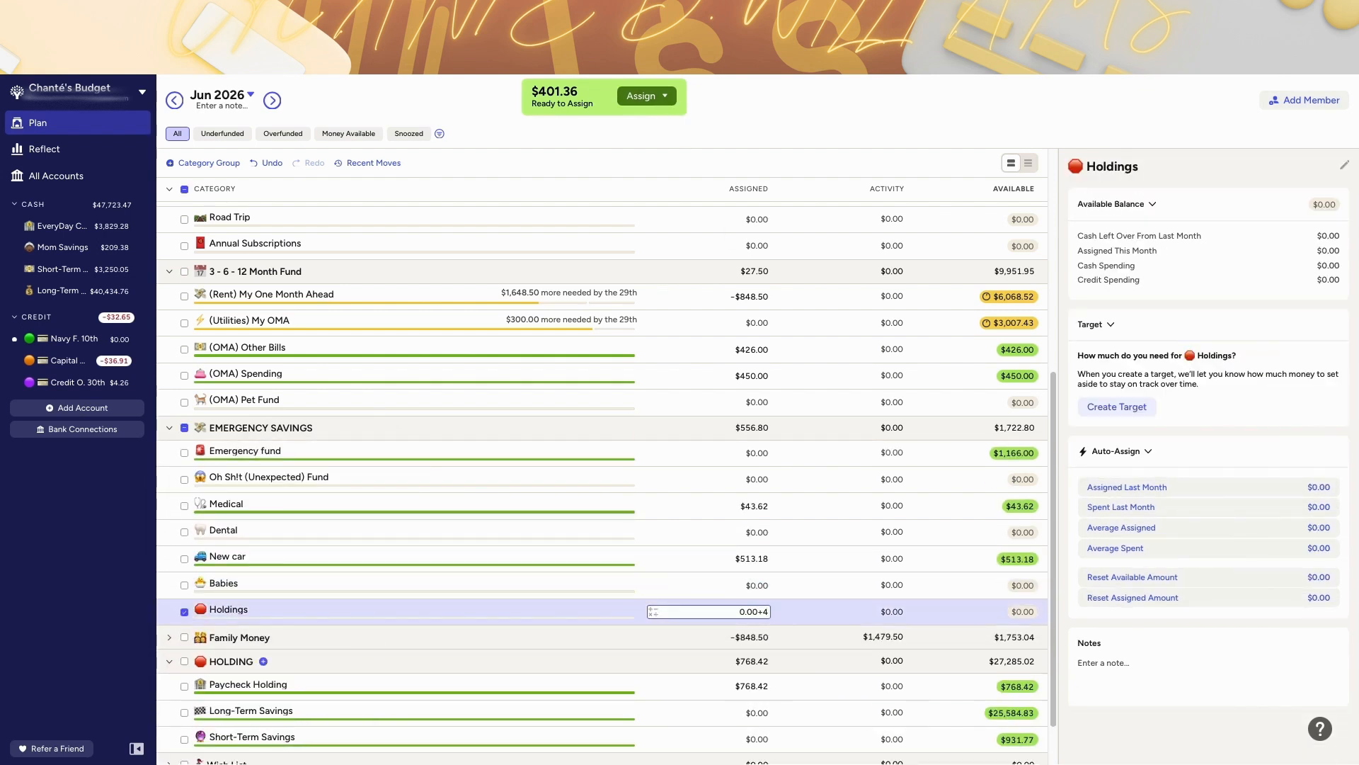
{"action": "key", "text": "Return"}
Step: Assign the remaining $1.36 Ready to Assign to June's Family Events
{"action": "scroll", "coordinate": [267, 509], "scroll_direction": "up", "scroll_amount": 3}
{"action": "left_click", "coordinate": [765, 242]}
{"action": "type", "text": "+1"}
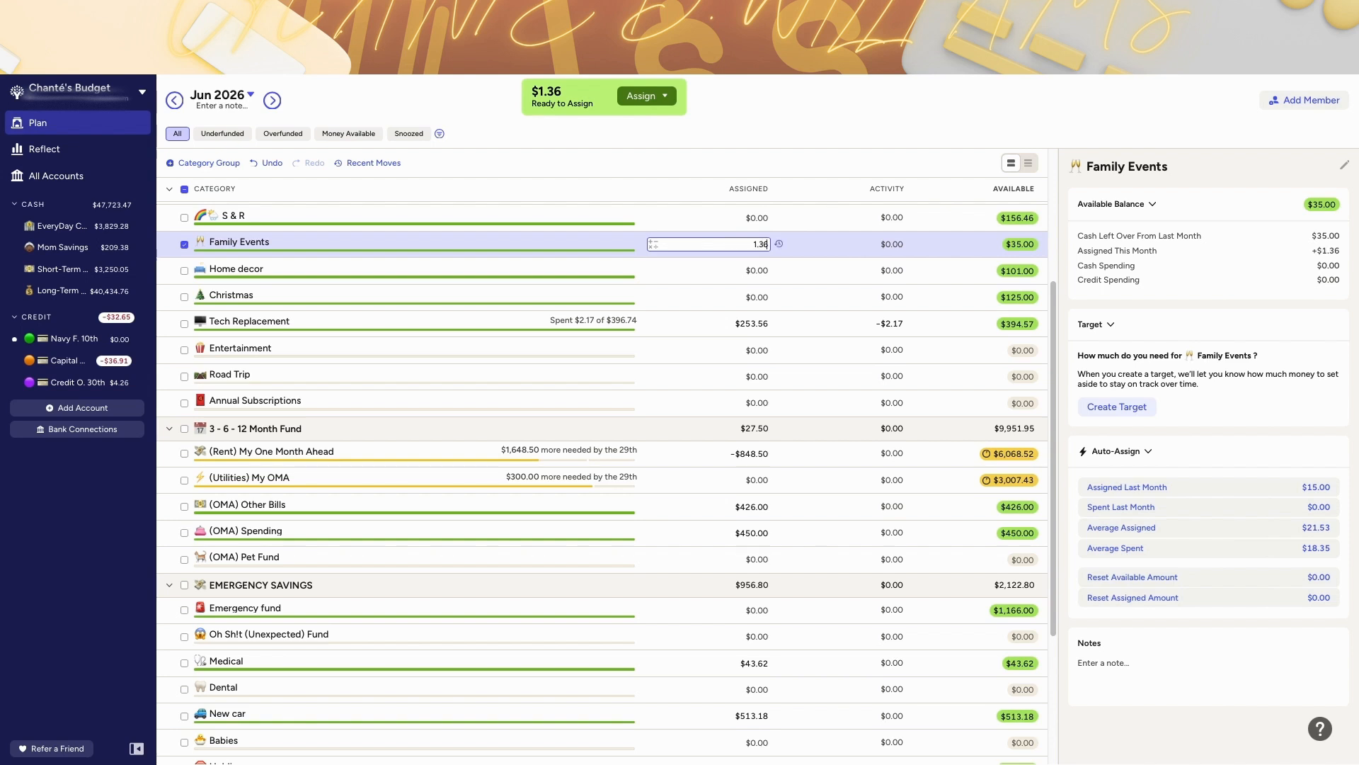
{"action": "scroll", "coordinate": [734, 311], "scroll_direction": "up", "scroll_amount": 4}
{"action": "left_click", "coordinate": [169, 310]}
{"action": "left_click", "coordinate": [170, 189]}
{"action": "left_click", "coordinate": [170, 189]}
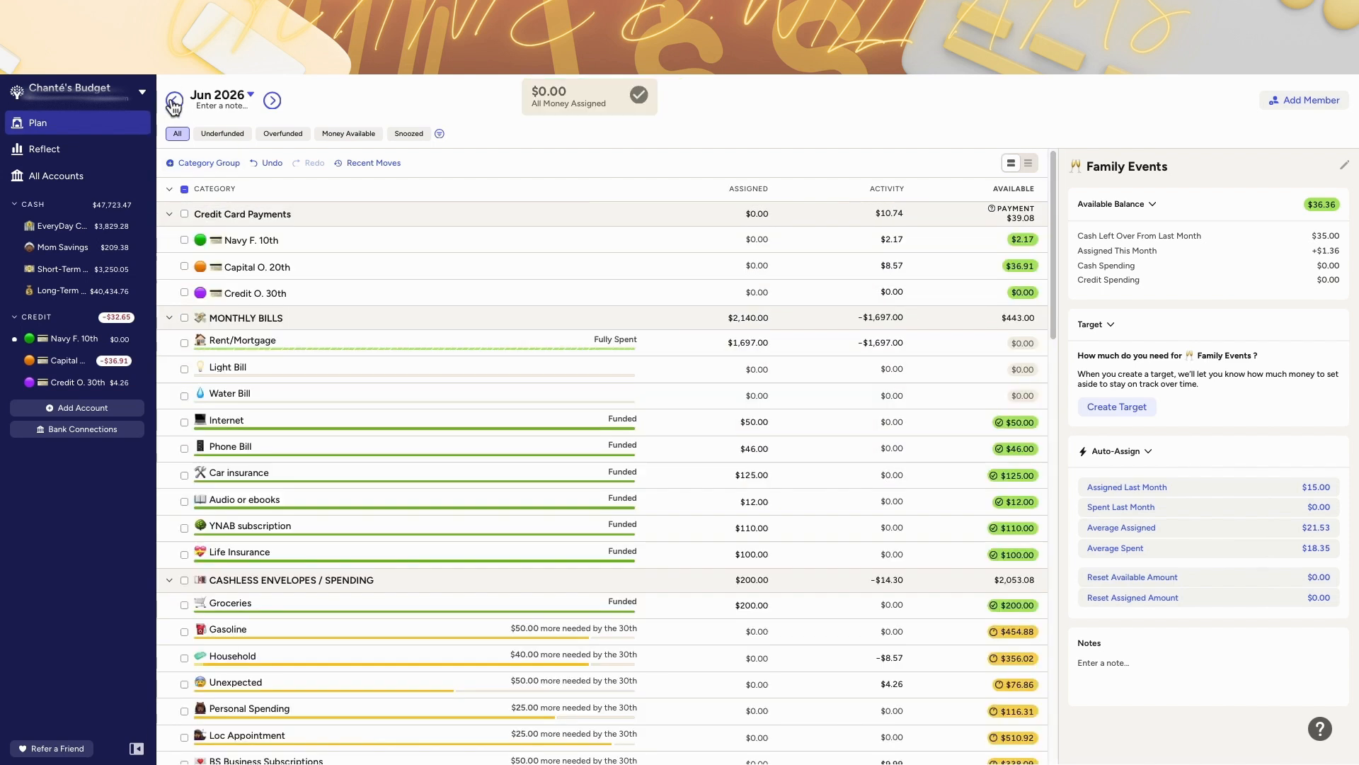
Step: In May, review Gasoline's activity and move its available $454.88 back to Ready to Assign
{"action": "left_click", "coordinate": [174, 101]}
{"action": "scroll", "coordinate": [625, 542], "scroll_direction": "down", "scroll_amount": 3}
{"action": "left_click", "coordinate": [887, 499]}
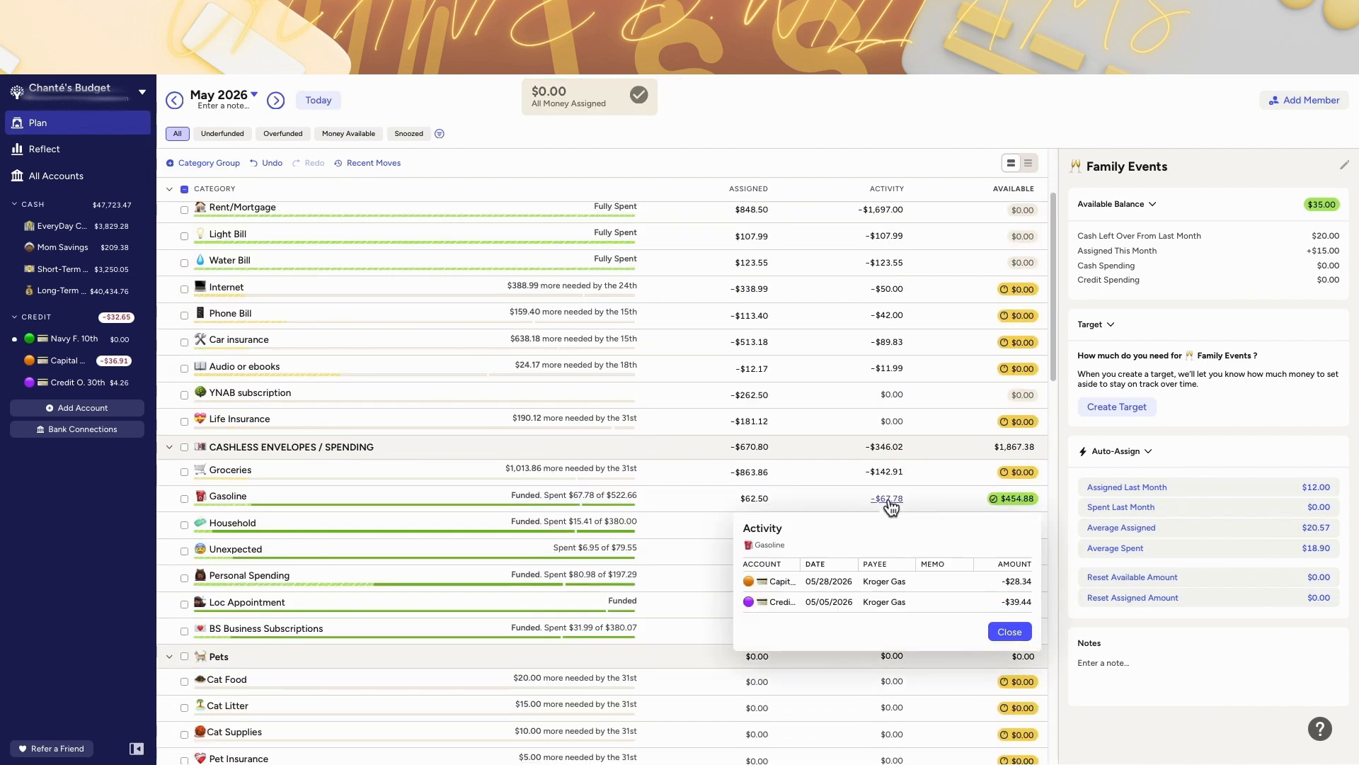
{"action": "left_click", "coordinate": [1005, 499]}
{"action": "left_click", "coordinate": [1005, 500]}
{"action": "left_click", "coordinate": [1007, 591]}
{"action": "left_click", "coordinate": [1022, 446]}
{"action": "left_click", "coordinate": [1083, 632]}
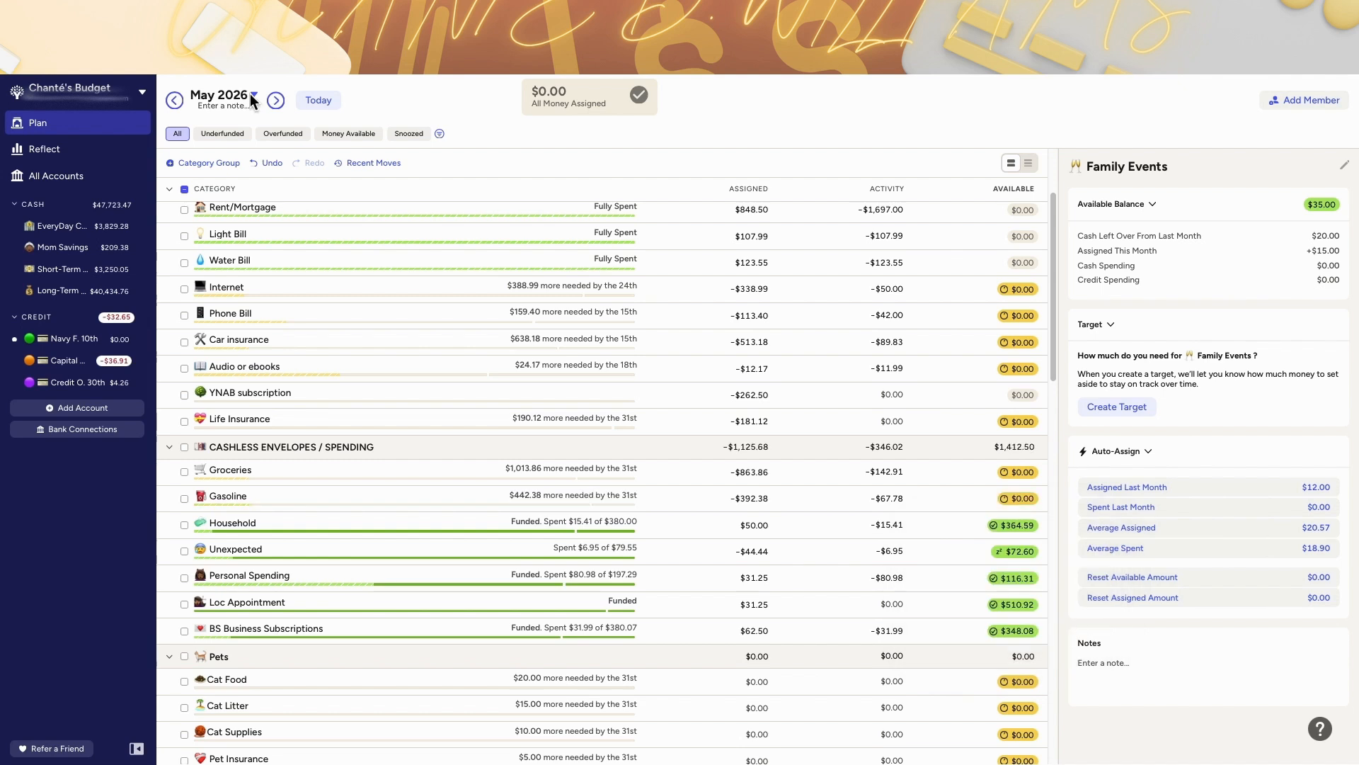
Step: Return to June and assign $100.00 to Gasoline
{"action": "left_click", "coordinate": [303, 106]}
{"action": "left_click", "coordinate": [717, 496]}
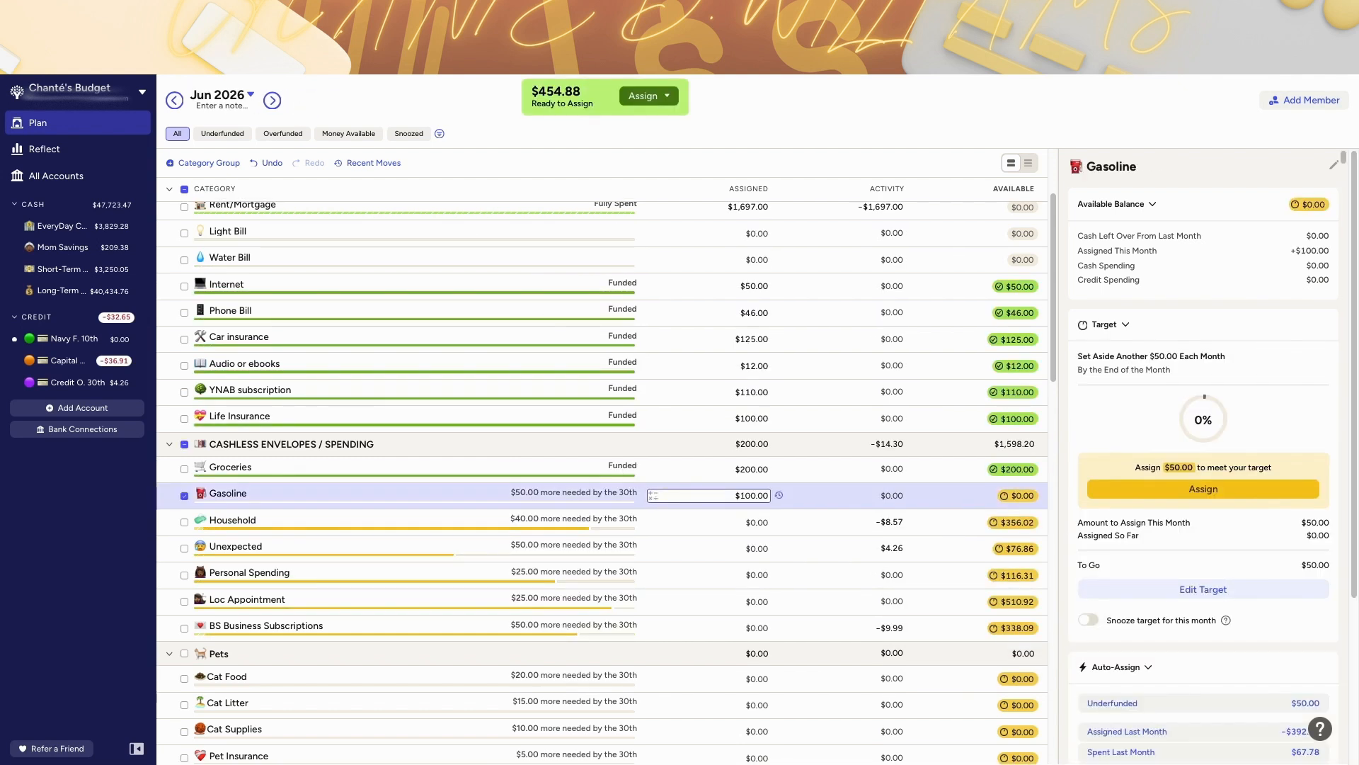
{"action": "key", "text": "Return"}
{"action": "scroll", "coordinate": [765, 490], "scroll_direction": "down", "scroll_amount": 1}
{"action": "left_click", "coordinate": [765, 490]}
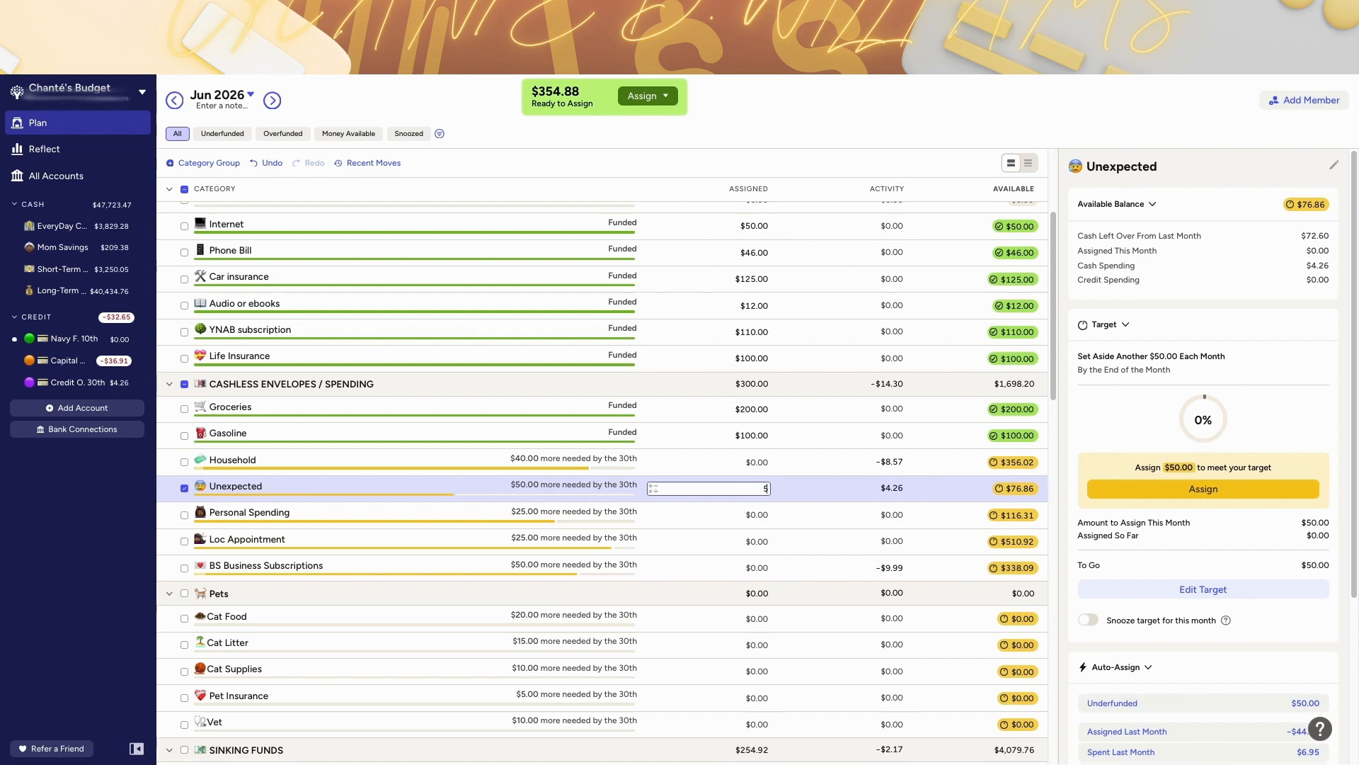
{"action": "key", "text": "Return"}
{"action": "left_click", "coordinate": [266, 162]}
{"action": "scroll", "coordinate": [737, 567], "scroll_direction": "down", "scroll_amount": 15}
{"action": "left_click", "coordinate": [169, 294]}
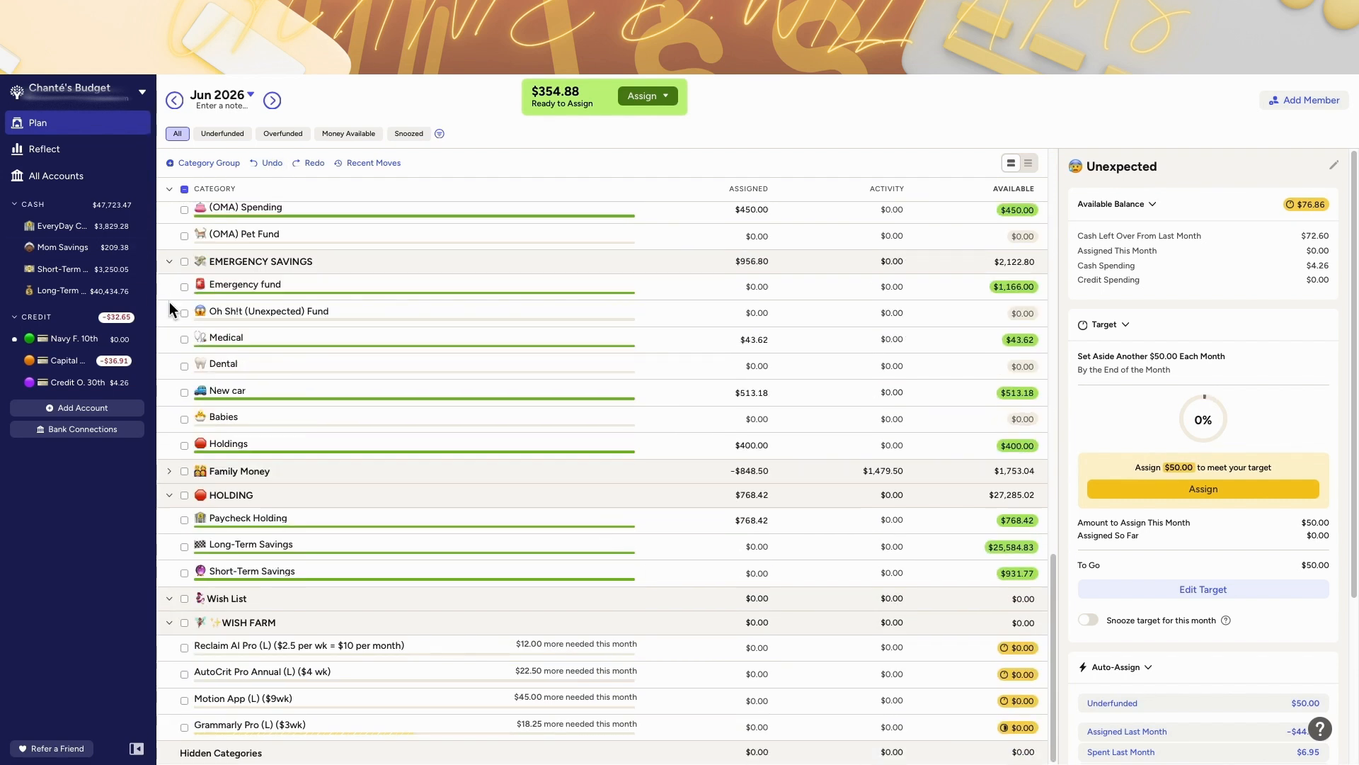
Step: Set June's (OMA) Spending assignment to $600.00
{"action": "scroll", "coordinate": [169, 301], "scroll_direction": "up", "scroll_amount": 2}
{"action": "left_click", "coordinate": [175, 316]}
{"action": "type", "text": "600.00"}
{"action": "key", "text": "Return"}
Step: Raise June's Family Events assignment to $6.24
{"action": "scroll", "coordinate": [737, 440], "scroll_direction": "up", "scroll_amount": 3}
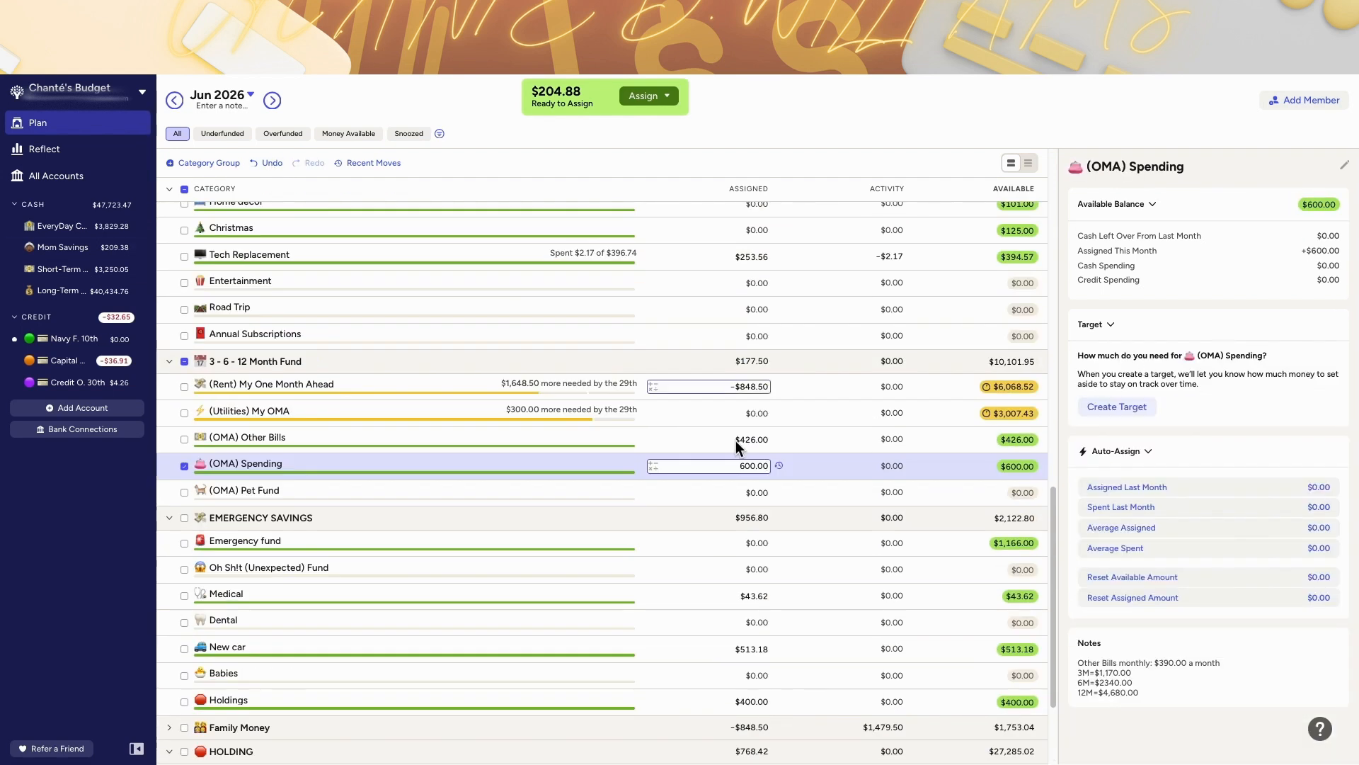
{"action": "scroll", "coordinate": [636, 421], "scroll_direction": "up", "scroll_amount": 2}
{"action": "left_click", "coordinate": [734, 436]}
{"action": "scroll", "coordinate": [737, 424], "scroll_direction": "up", "scroll_amount": 1}
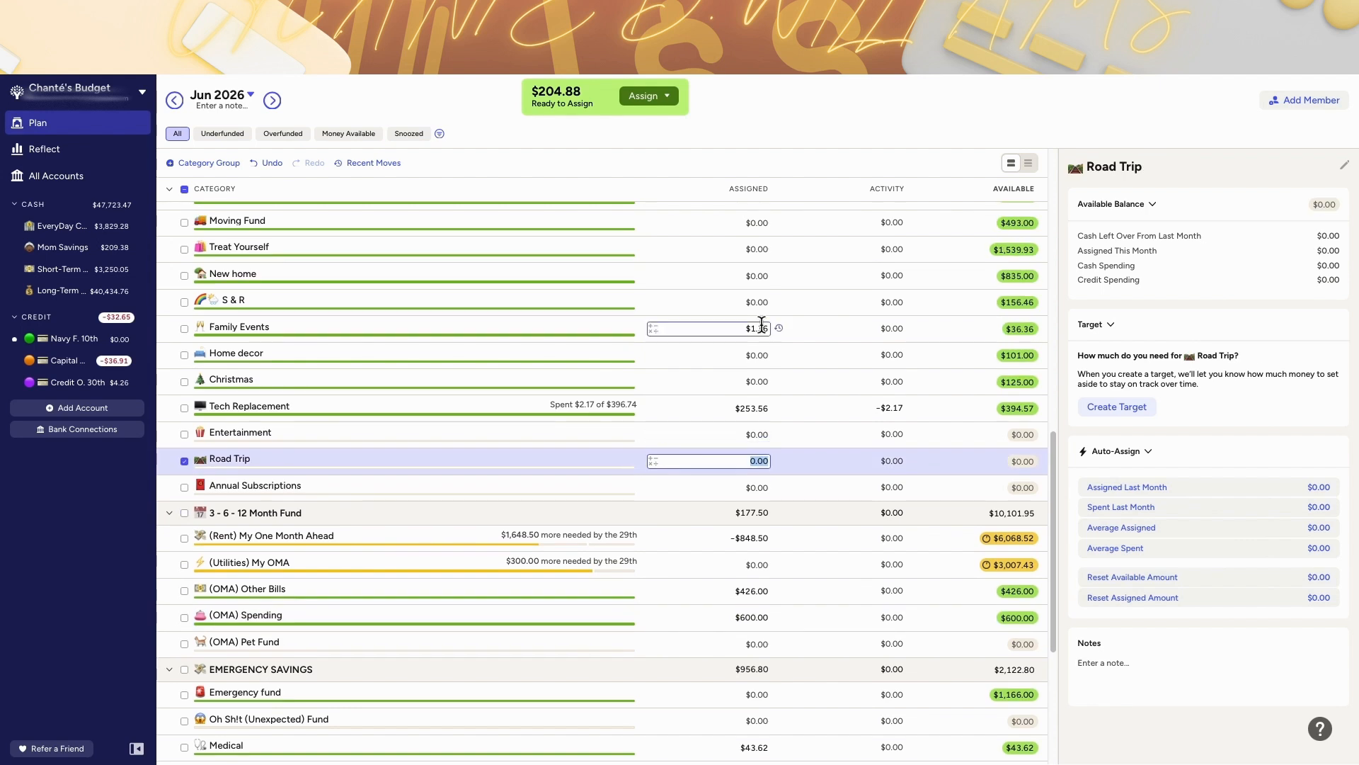
{"action": "left_click", "coordinate": [761, 327]}
{"action": "type", "text": "+4"}
Step: Add $200 to June's New car assignment
{"action": "scroll", "coordinate": [761, 458], "scroll_direction": "down", "scroll_amount": 2}
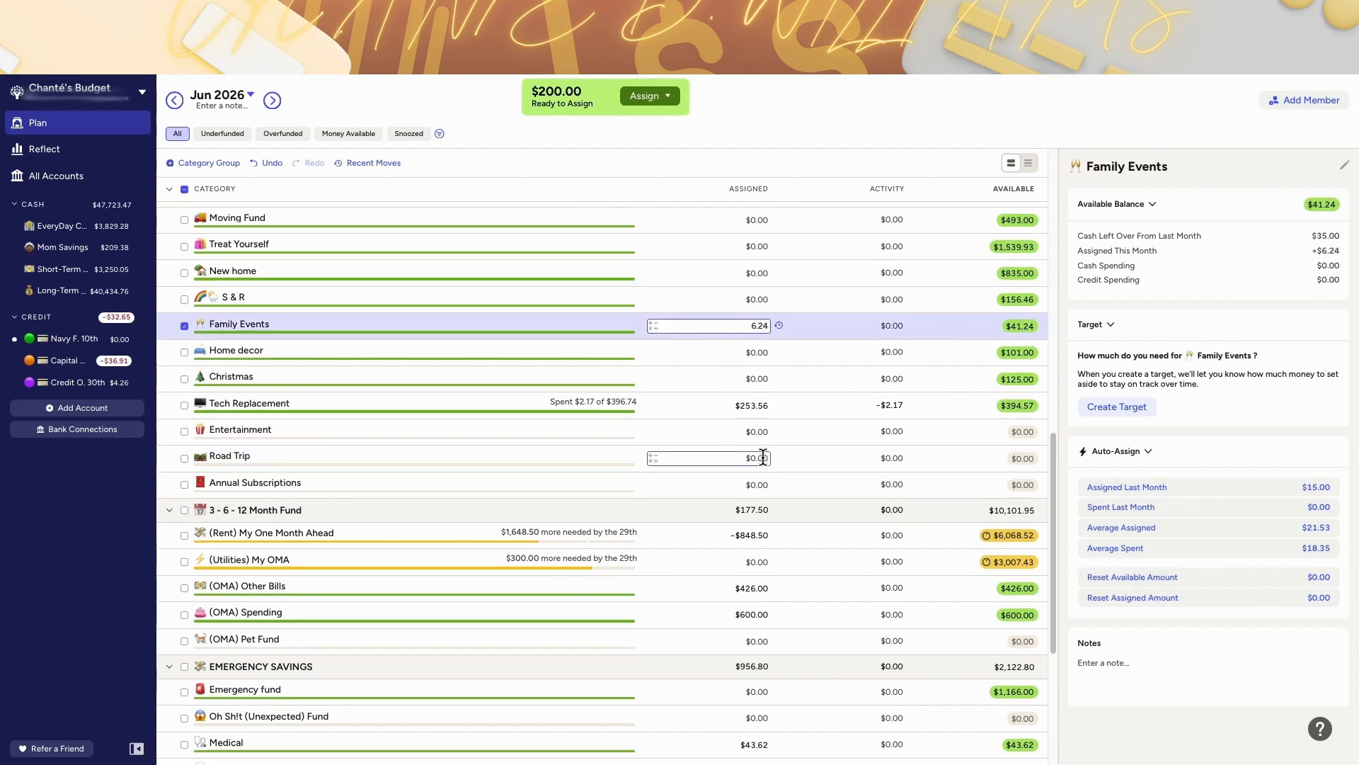
{"action": "left_click", "coordinate": [760, 712]}
{"action": "type", "text": "+200"}
{"action": "key", "text": "Return"}
Step: In May, move Household's available $364.59 to Ready to Assign
{"action": "scroll", "coordinate": [625, 377], "scroll_direction": "down", "scroll_amount": 1}
{"action": "scroll", "coordinate": [625, 377], "scroll_direction": "down", "scroll_amount": 1}
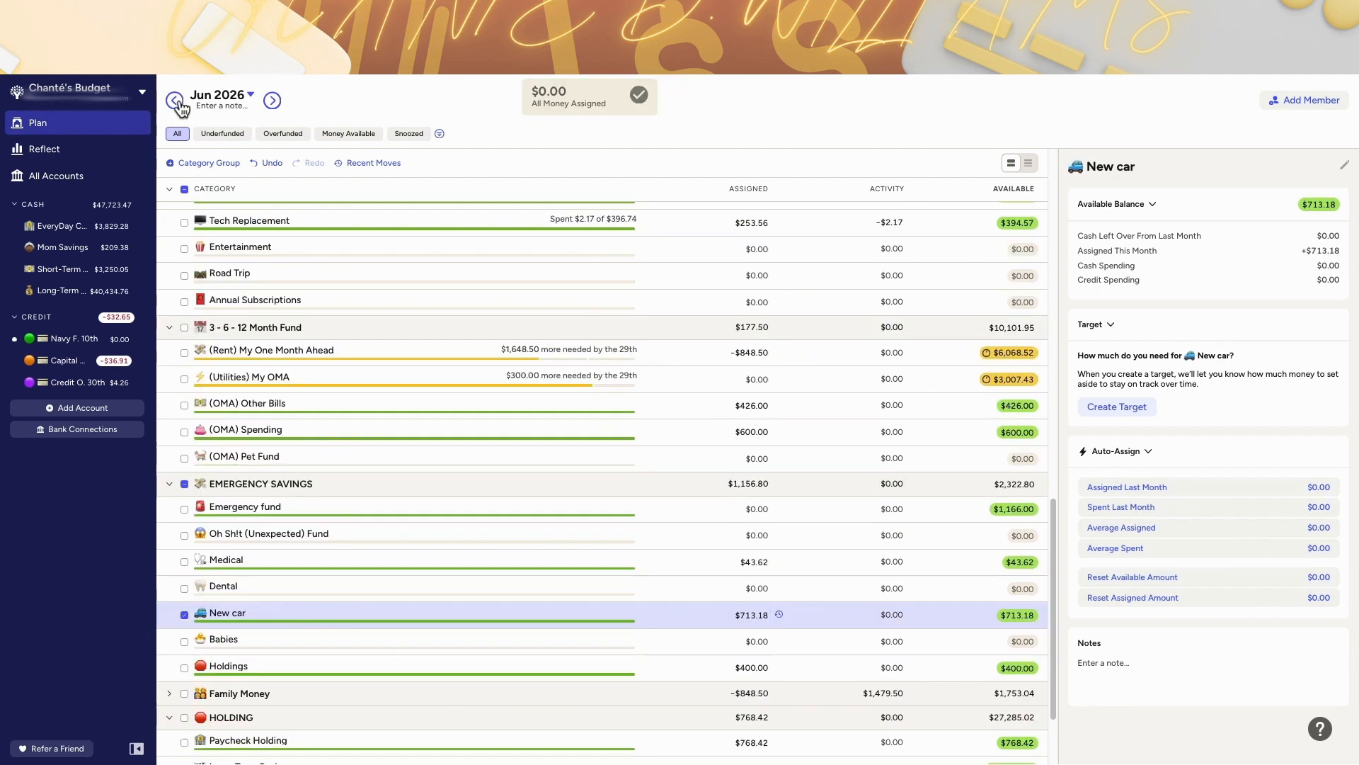
{"action": "left_click", "coordinate": [175, 101]}
{"action": "scroll", "coordinate": [666, 444], "scroll_direction": "up", "scroll_amount": 9}
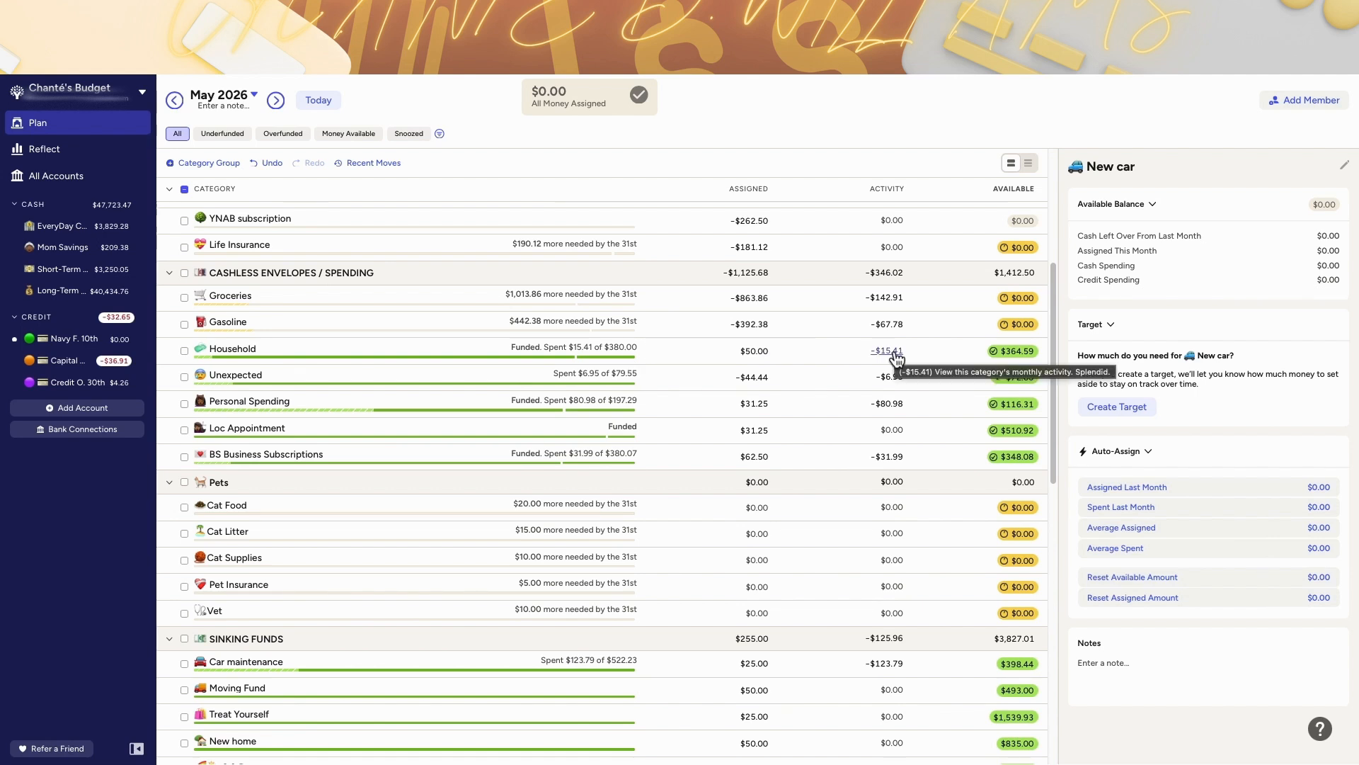
{"action": "left_click", "coordinate": [1016, 351]}
{"action": "left_click", "coordinate": [1007, 445]}
{"action": "type", "text": "rea"}
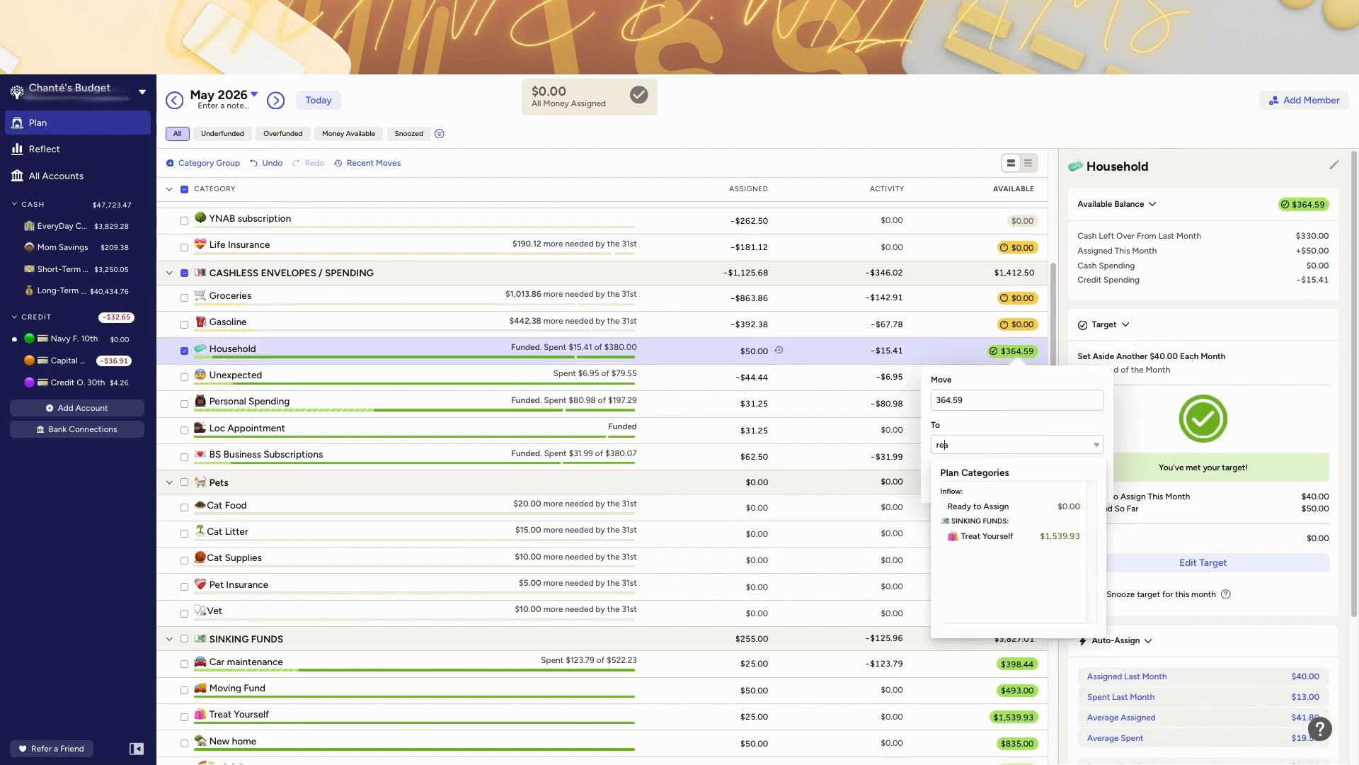
{"action": "key", "text": "Return"}
Step: Return to June and assign $48.57 to Household to cover its overspending and meet its target
{"action": "key", "text": "Return"}
{"action": "left_click", "coordinate": [330, 105]}
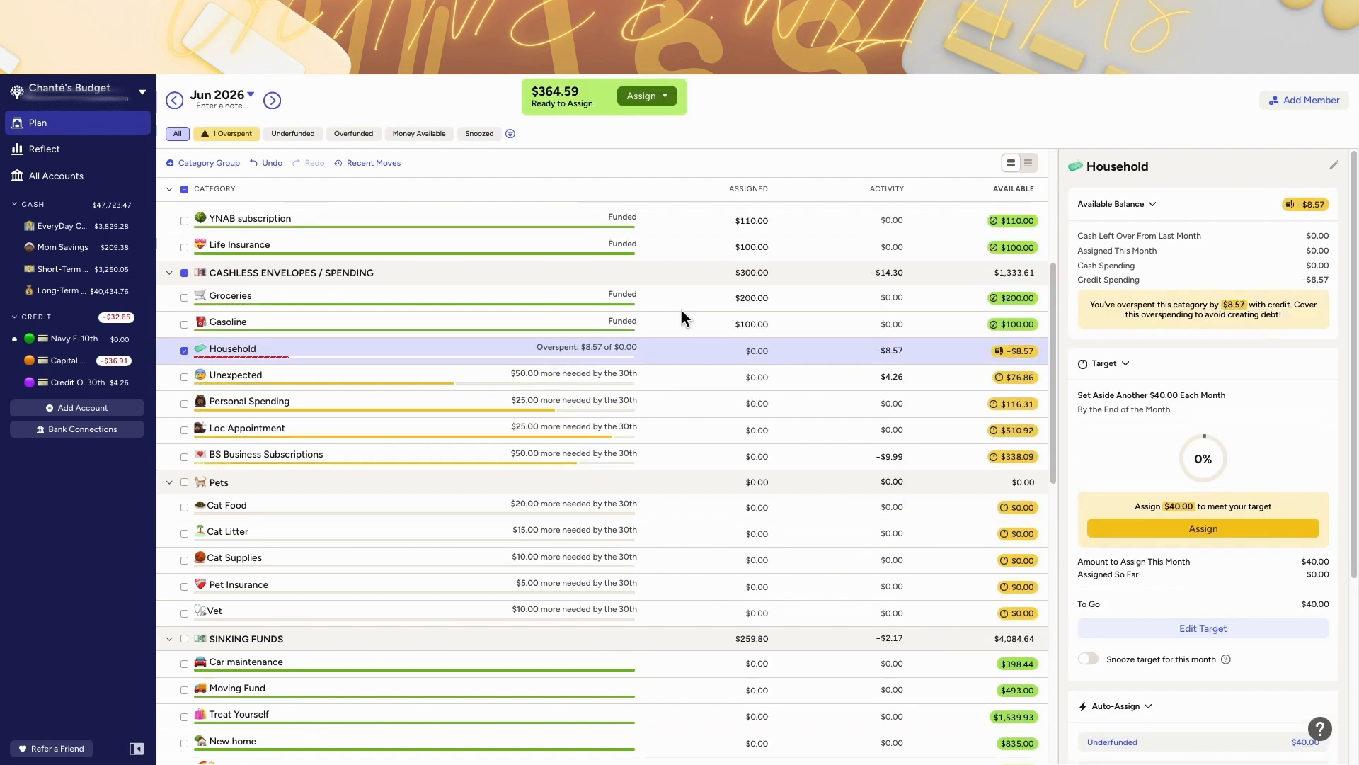
{"action": "left_click", "coordinate": [1020, 352]}
{"action": "left_click", "coordinate": [310, 134]}
{"action": "left_click", "coordinate": [1016, 351]}
{"action": "left_click", "coordinate": [1020, 403]}
{"action": "left_click", "coordinate": [966, 446]}
{"action": "left_click", "coordinate": [1090, 441]}
{"action": "left_click", "coordinate": [745, 350]}
{"action": "key", "text": "Return"}
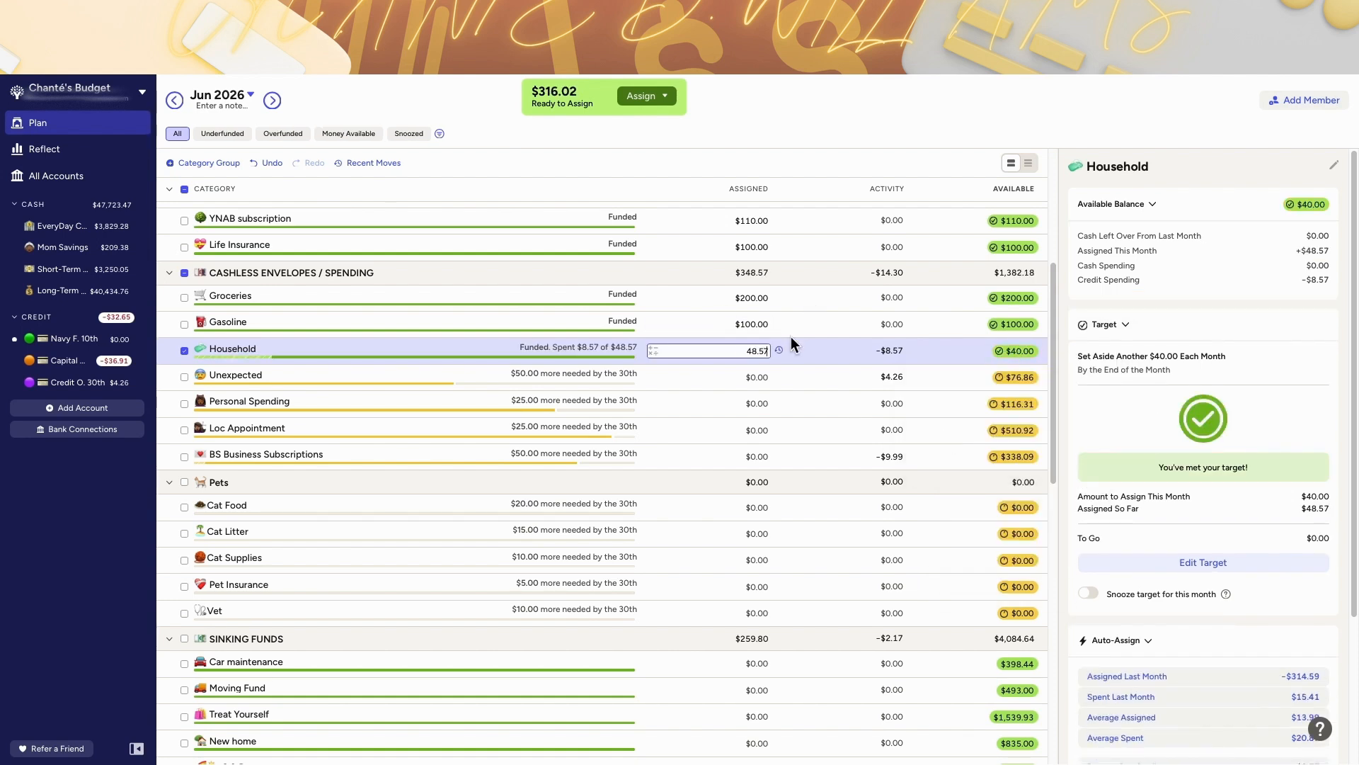
Step: Raise June's (OMA) Spending assignment to $720.00
{"action": "scroll", "coordinate": [786, 431], "scroll_direction": "down", "scroll_amount": 1}
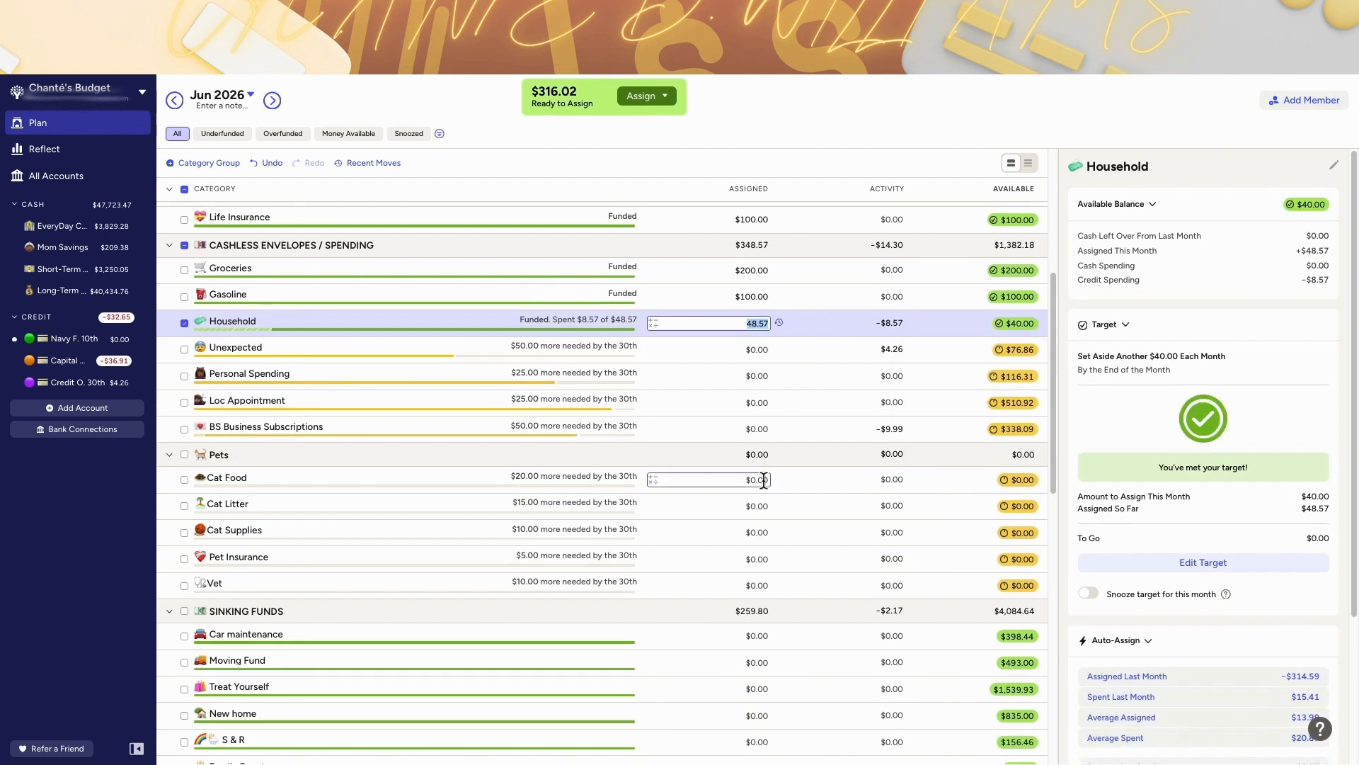
{"action": "scroll", "coordinate": [763, 482], "scroll_direction": "down", "scroll_amount": 8}
{"action": "left_click", "coordinate": [750, 504]}
{"action": "type", "text": "+120"}
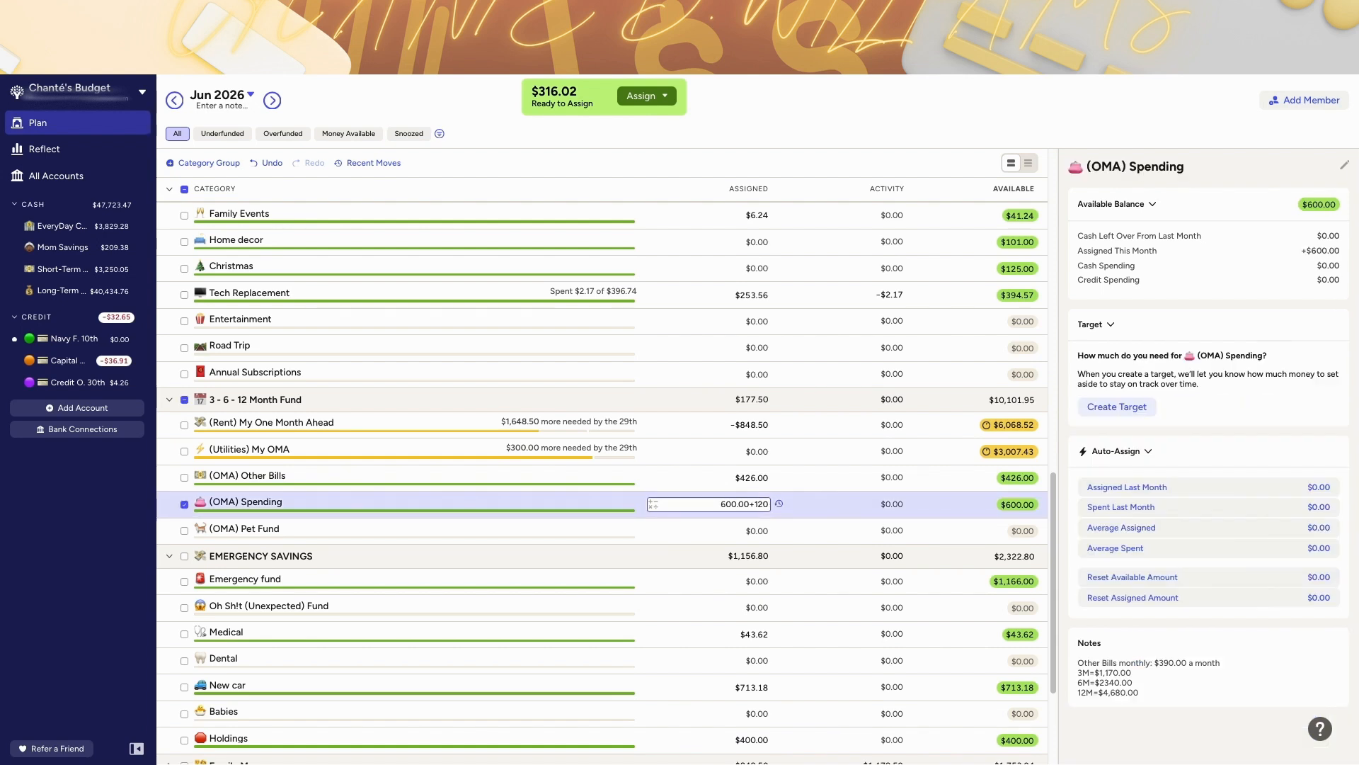
{"action": "key", "text": "Return"}
Step: Assign $20 to Cat Food and $15 to Cat Litter for June
{"action": "scroll", "coordinate": [764, 356], "scroll_direction": "up", "scroll_amount": 5}
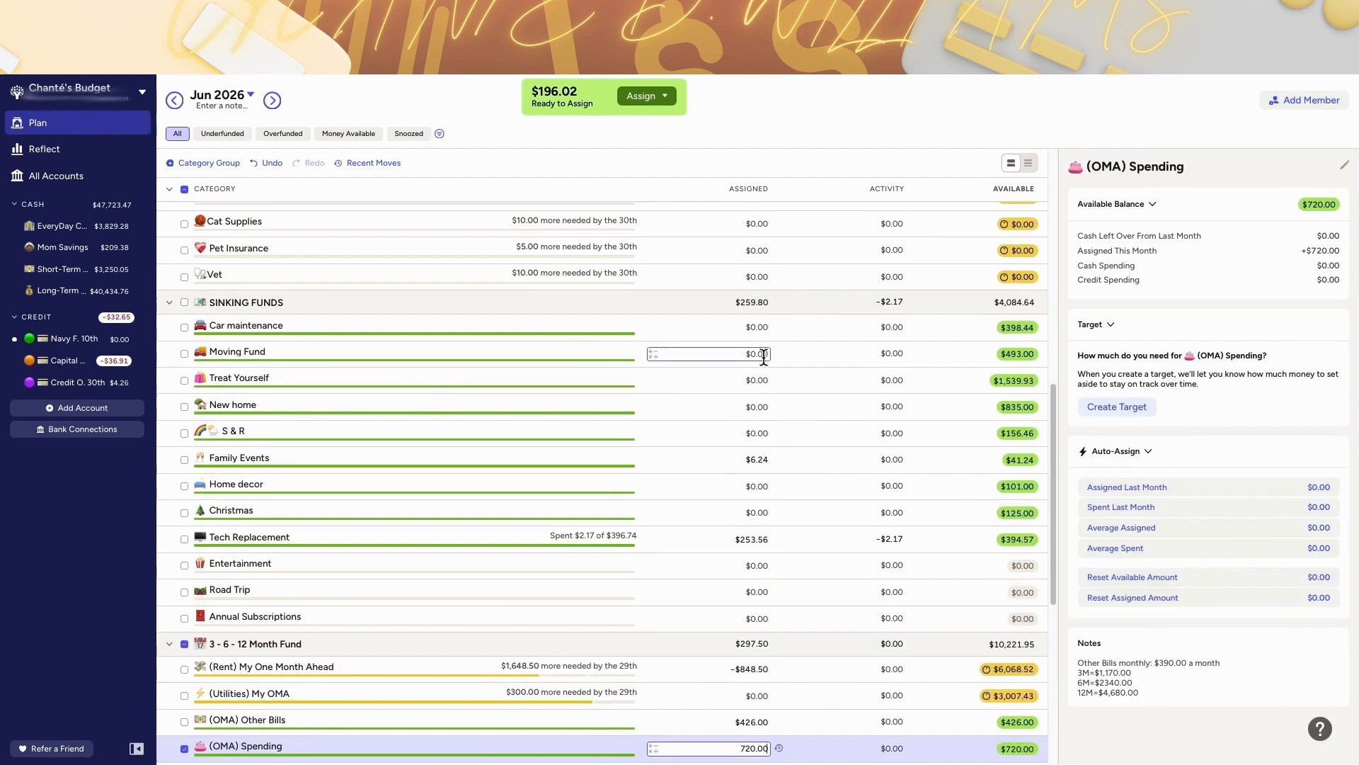
{"action": "left_click", "coordinate": [758, 296]}
{"action": "type", "text": "20"}
{"action": "key", "text": "Return"}
{"action": "left_click", "coordinate": [760, 321]}
{"action": "type", "text": "15"}
{"action": "key", "text": "Return"}
Step: Fund the monthly targets for Cat Supplies, Pet Insurance and Vet
{"action": "left_click", "coordinate": [765, 348]}
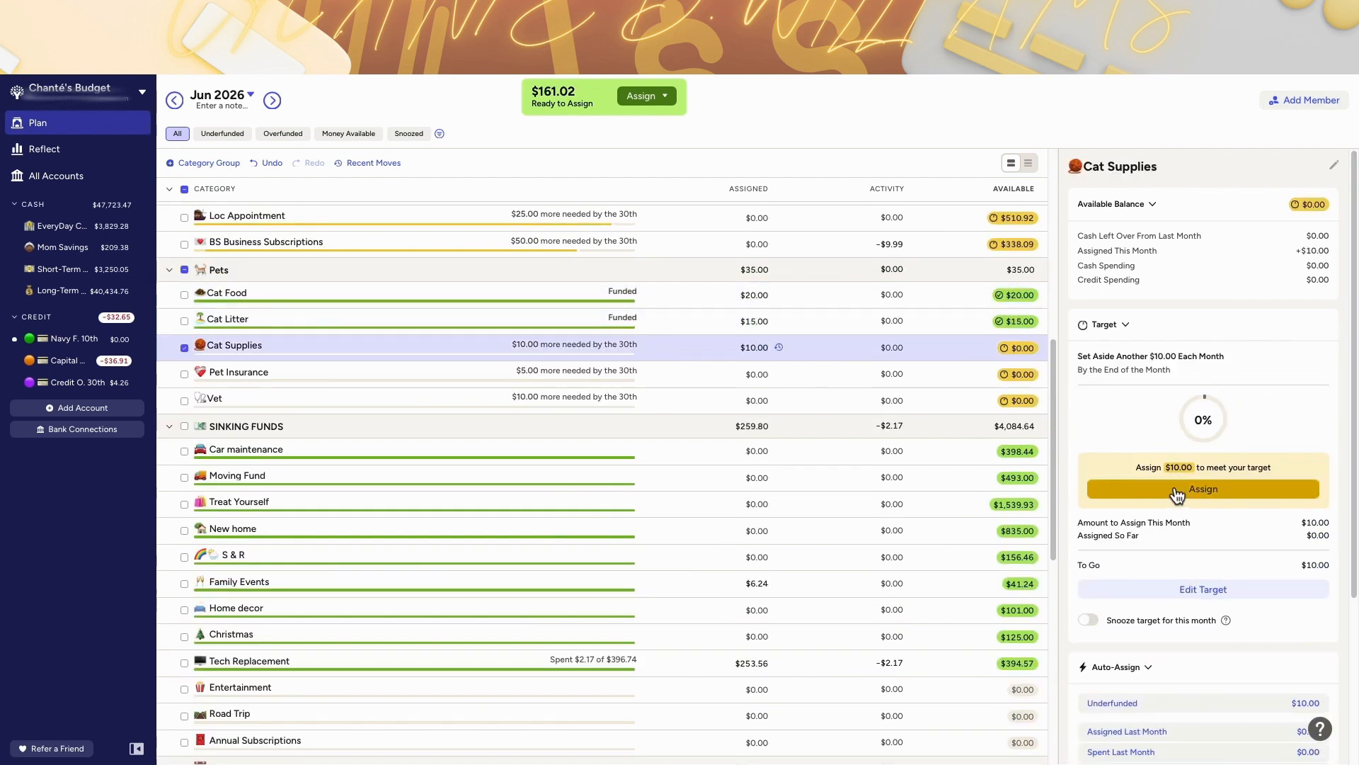
{"action": "left_click", "coordinate": [1179, 488]}
{"action": "left_click", "coordinate": [768, 374]}
{"action": "left_click", "coordinate": [1185, 490]}
{"action": "left_click", "coordinate": [767, 400]}
{"action": "left_click", "coordinate": [1190, 491]}
Step: Add $100 to June's New home assignment
{"action": "scroll", "coordinate": [795, 436], "scroll_direction": "up", "scroll_amount": 1}
{"action": "scroll", "coordinate": [794, 435], "scroll_direction": "down", "scroll_amount": 3}
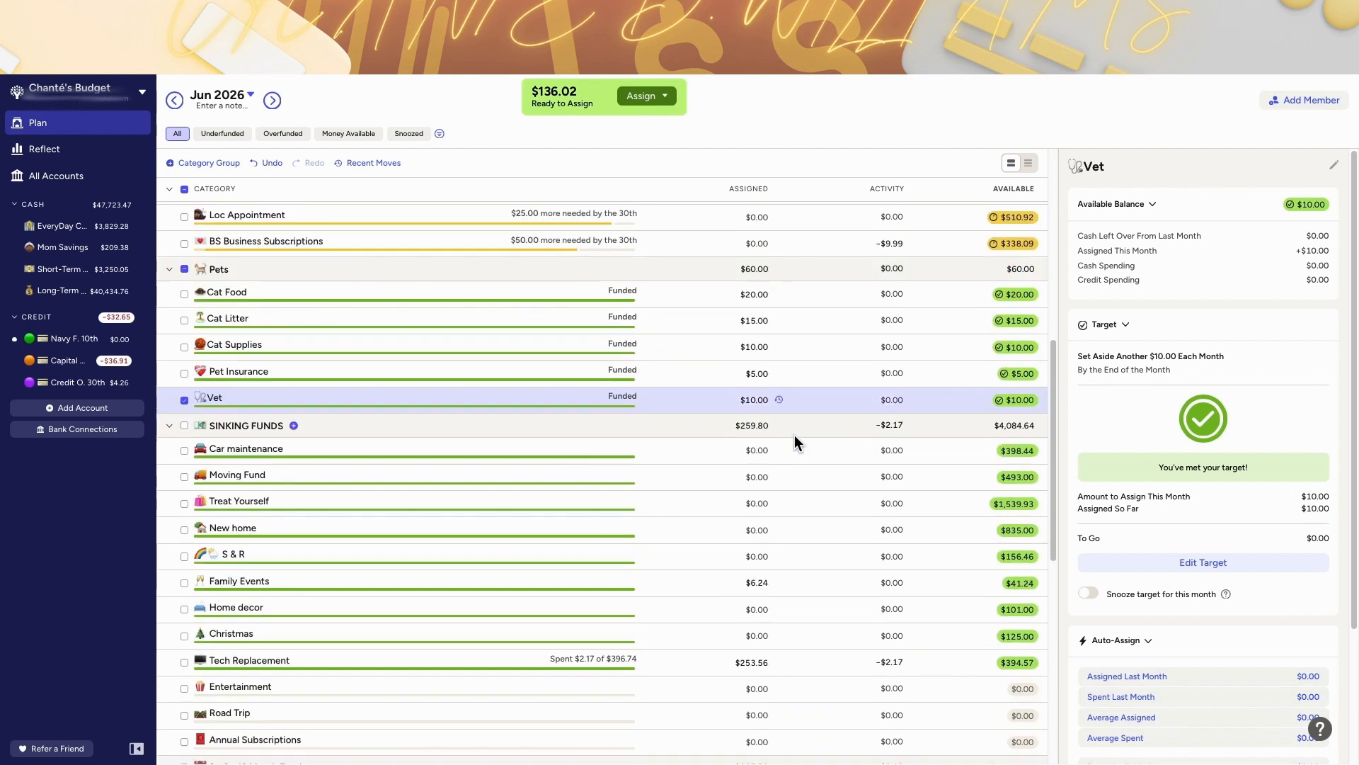
{"action": "left_click", "coordinate": [760, 482]}
{"action": "scroll", "coordinate": [760, 460], "scroll_direction": "down", "scroll_amount": 1}
{"action": "left_click", "coordinate": [760, 454]}
{"action": "type", "text": "+"}
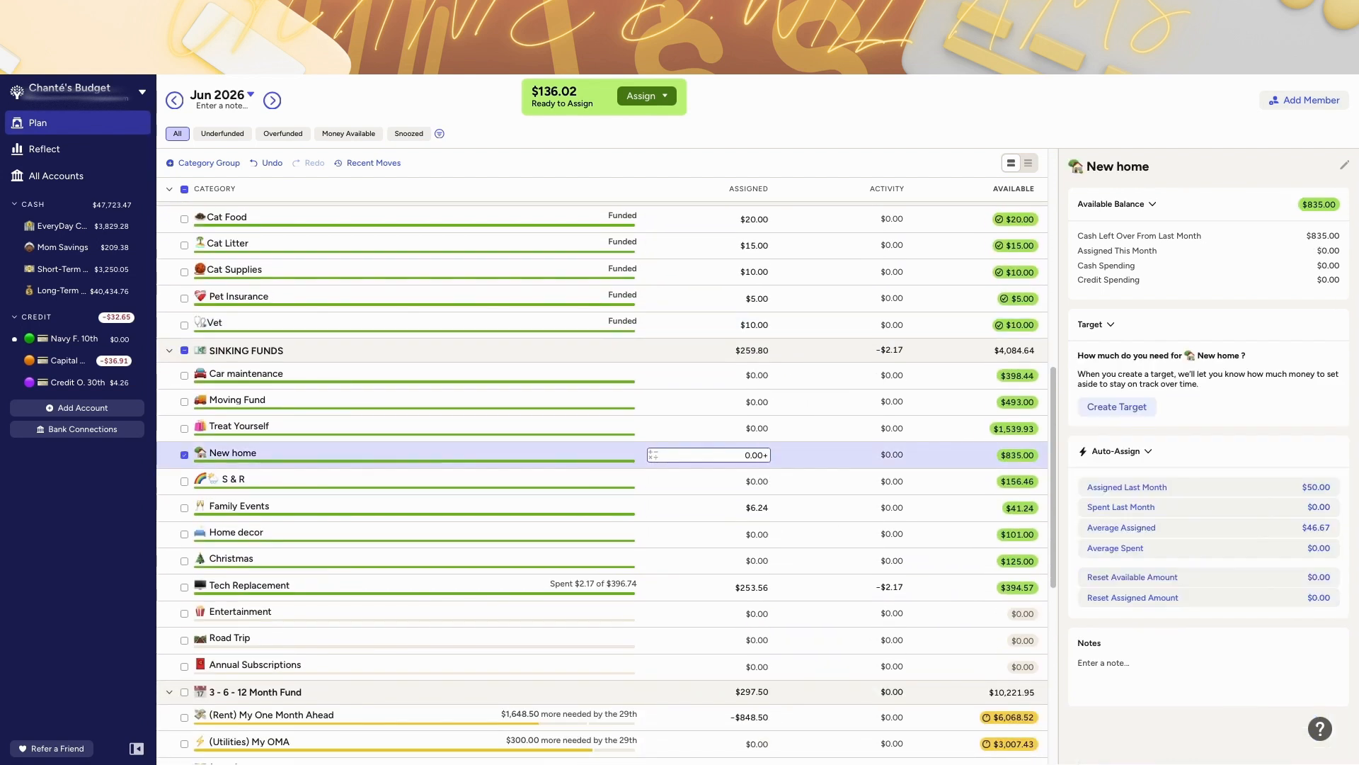
{"action": "scroll", "coordinate": [616, 382], "scroll_direction": "up", "scroll_amount": 4}
{"action": "scroll", "coordinate": [481, 375], "scroll_direction": "down", "scroll_amount": 4}
{"action": "scroll", "coordinate": [240, 417], "scroll_direction": "up", "scroll_amount": 3}
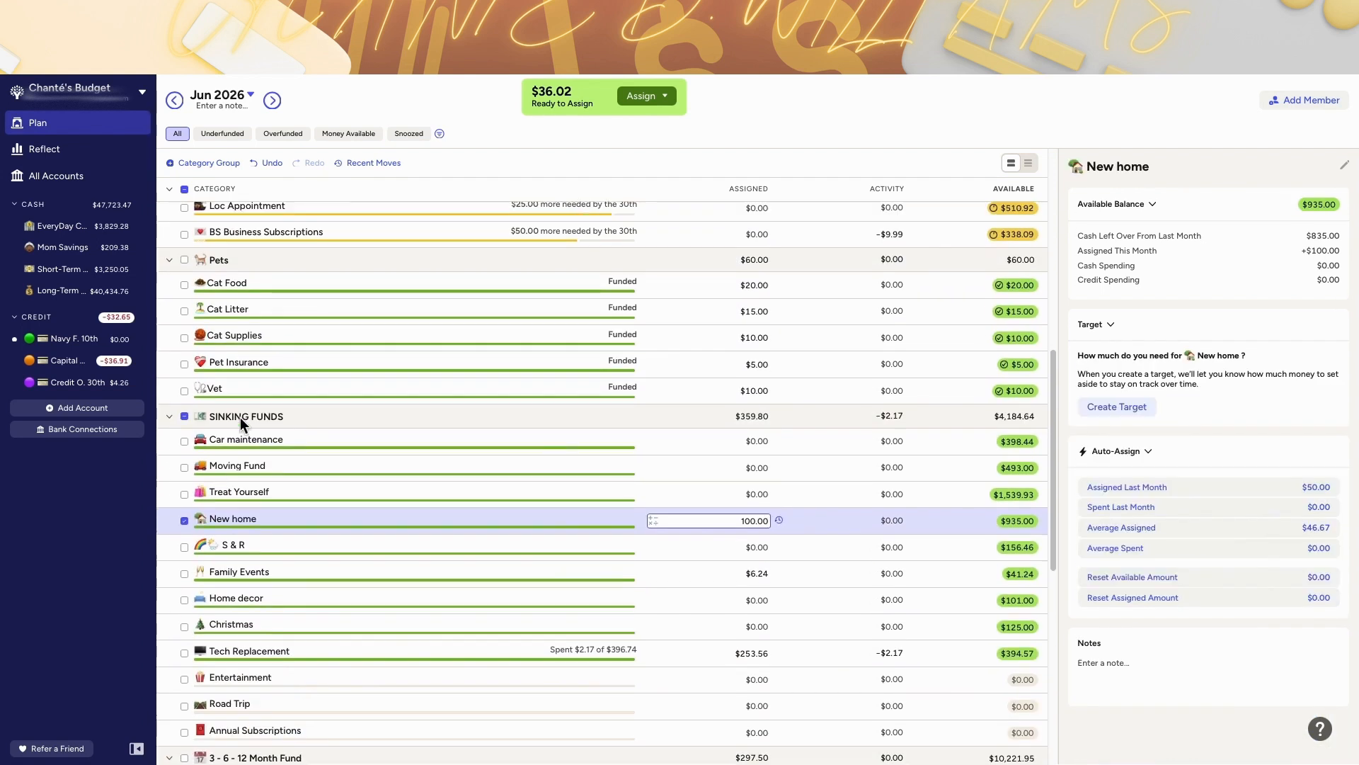
Step: Add an Unexpected category with an emoji to the Sinking Funds group
{"action": "left_click", "coordinate": [236, 208]}
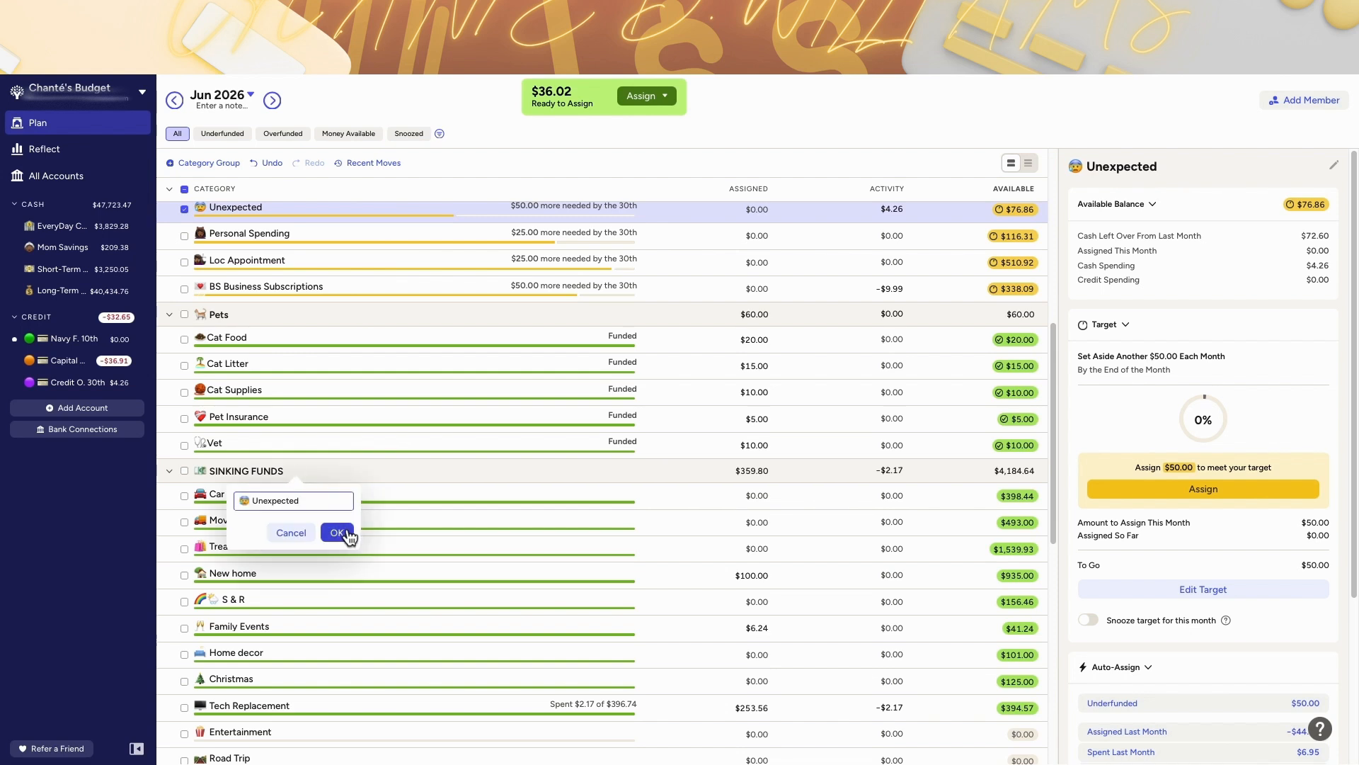
{"action": "key", "text": "ctrl+super+space"}
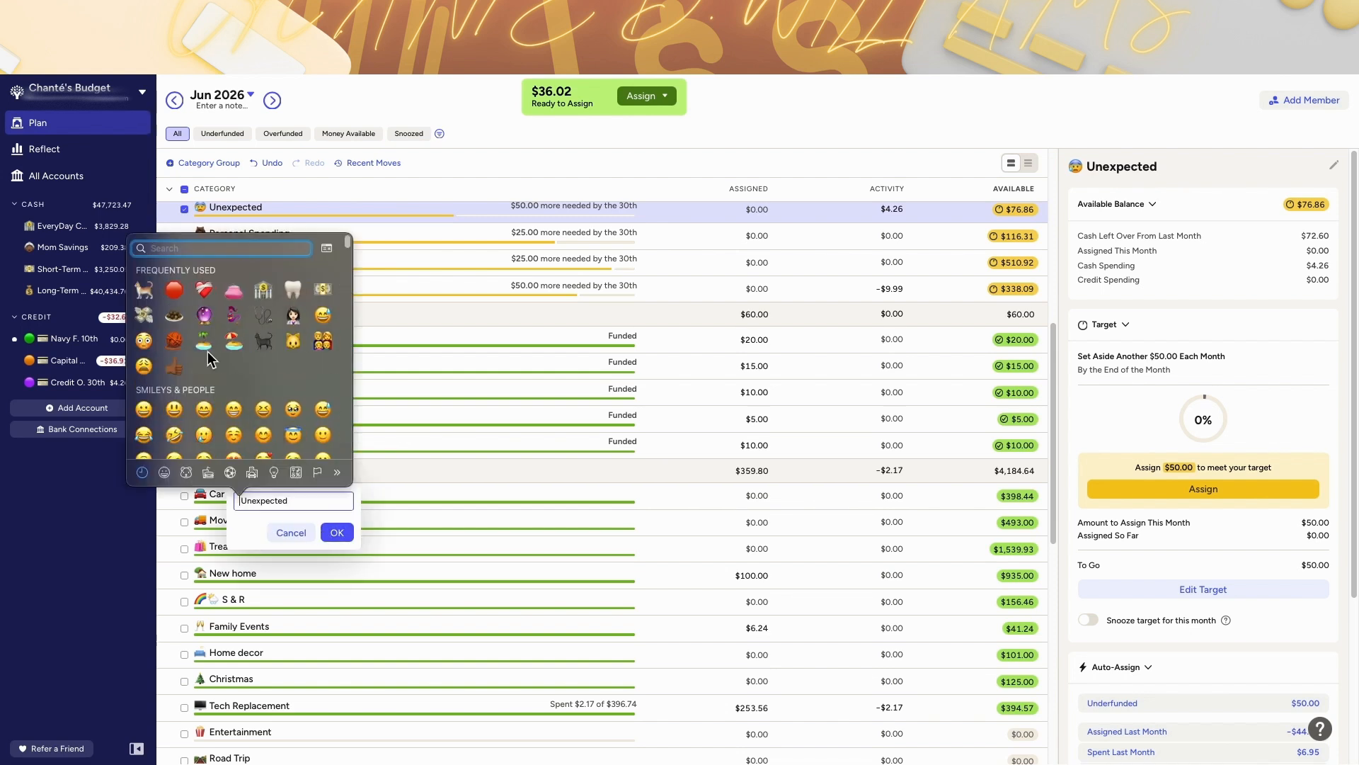
{"action": "scroll", "coordinate": [219, 347], "scroll_direction": "down", "scroll_amount": 10}
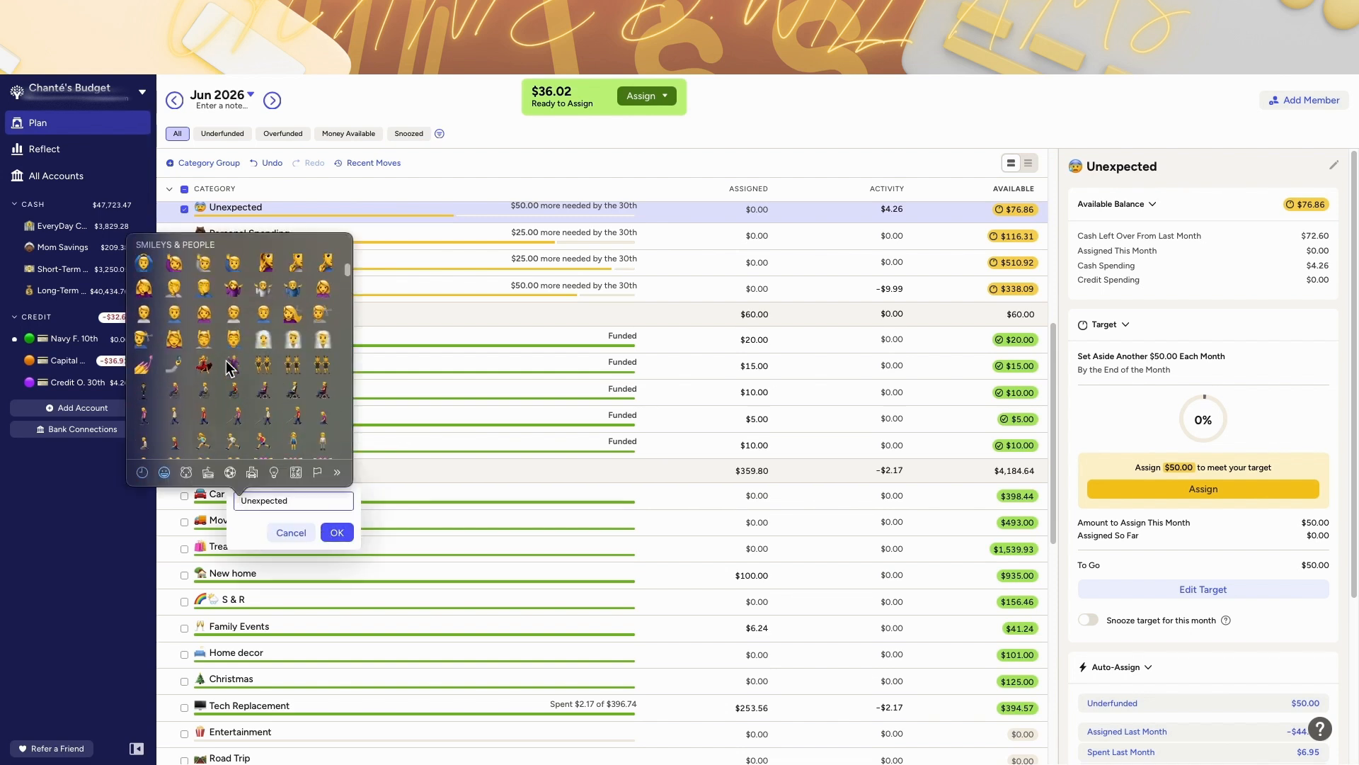
{"action": "left_click", "coordinate": [233, 288]}
{"action": "left_click", "coordinate": [256, 261]}
{"action": "left_click", "coordinate": [341, 538]}
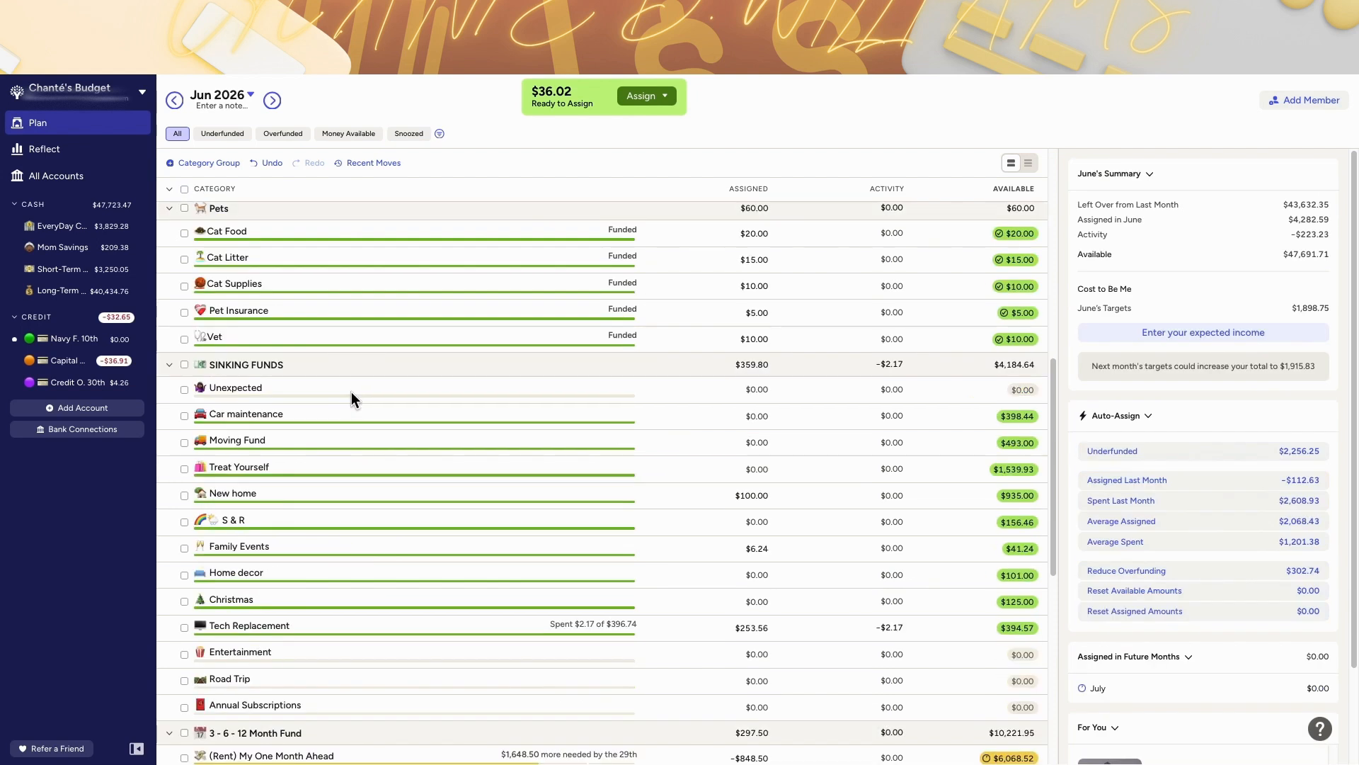
Step: Move the new Unexpected category below Tech Replacement and add a red exclamation-question emoji to its name
{"action": "left_click_drag", "start_coordinate": [351, 392], "coordinate": [347, 626]}
{"action": "left_click", "coordinate": [237, 626]}
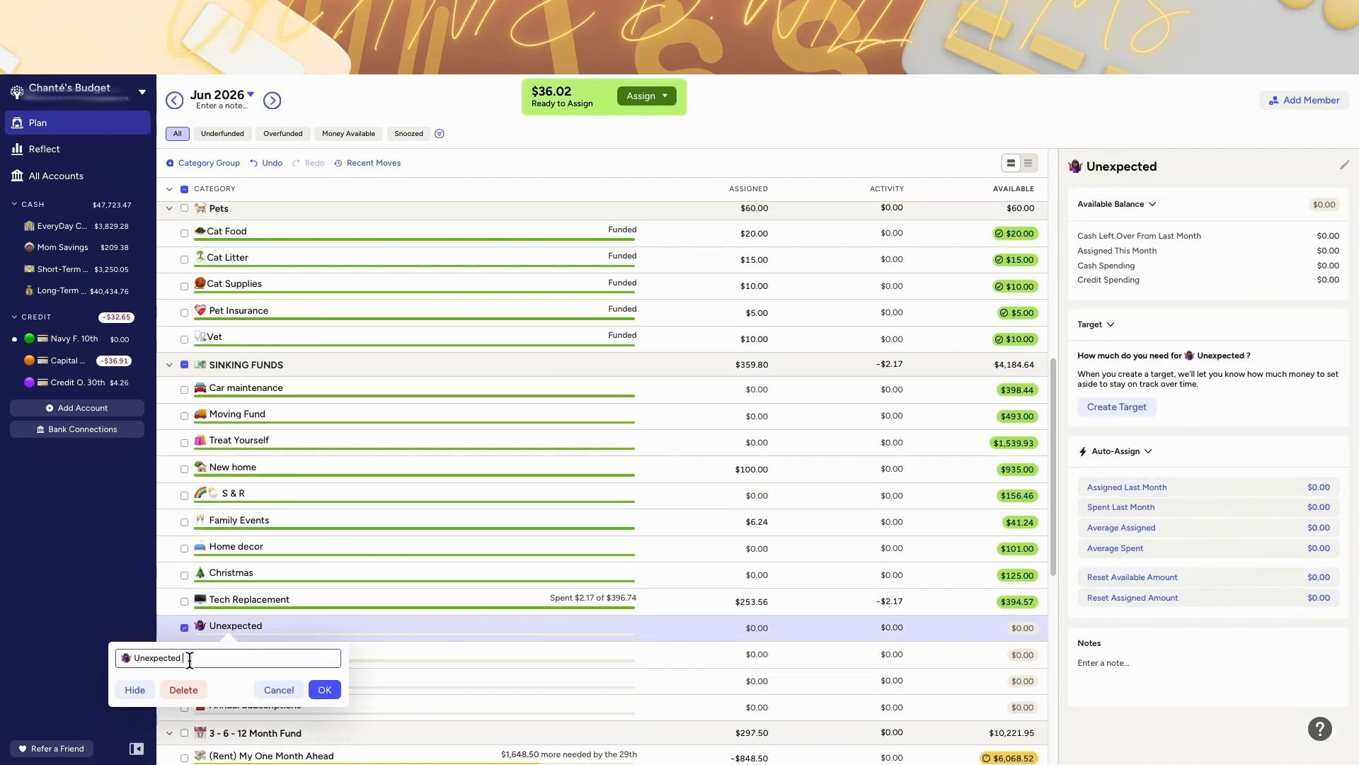
{"action": "left_click", "coordinate": [134, 659]}
{"action": "key", "text": "ctrl+super+space"}
{"action": "type", "text": "red"}
{"action": "scroll", "coordinate": [67, 528], "scroll_direction": "down", "scroll_amount": 1}
{"action": "left_click", "coordinate": [67, 592]}
{"action": "left_click", "coordinate": [324, 690]}
Step: Assign the remaining $36.02 Ready to Assign to the new sinking-fund Unexpected category
{"action": "scroll", "coordinate": [409, 614], "scroll_direction": "down", "scroll_amount": 1}
{"action": "left_click", "coordinate": [657, 92]}
{"action": "left_click", "coordinate": [634, 225]}
{"action": "type", "text": "un"}
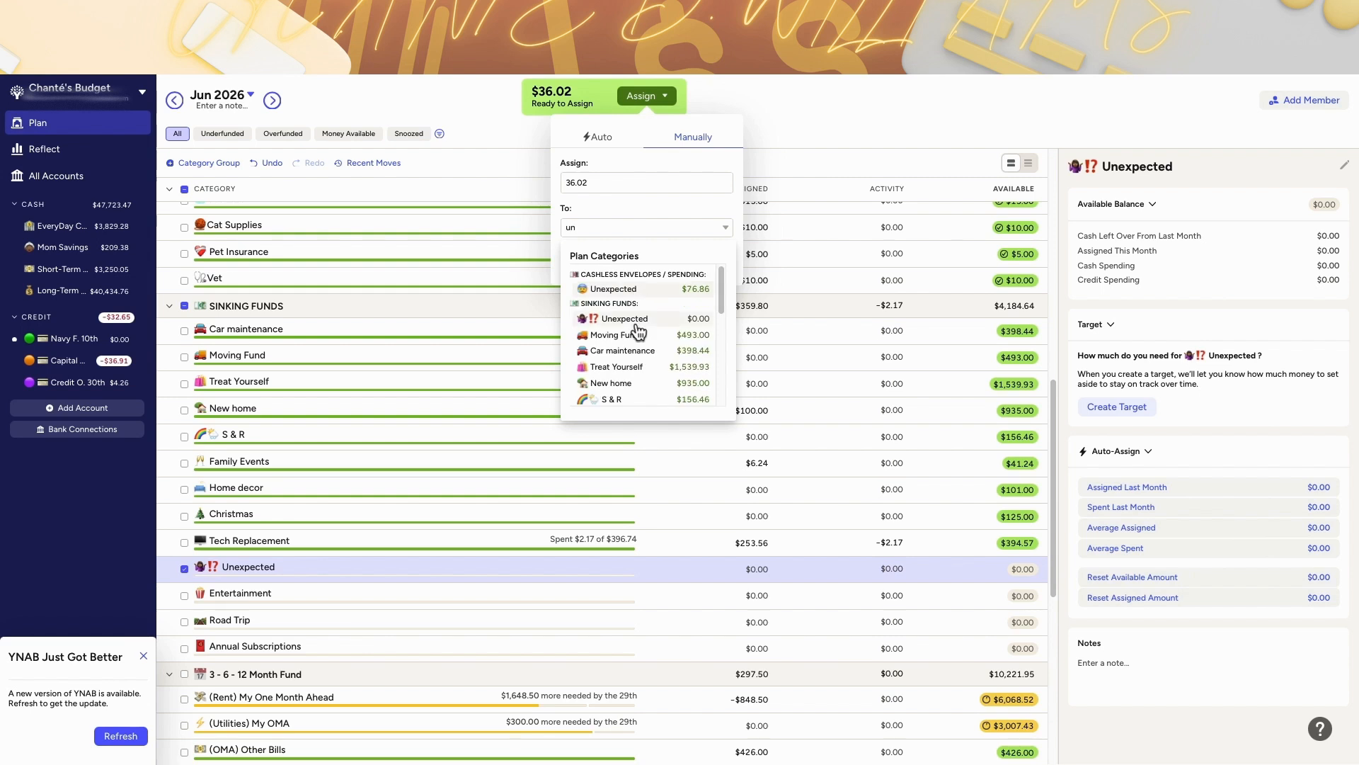
{"action": "left_click", "coordinate": [637, 324]}
{"action": "left_click", "coordinate": [701, 269]}
Step: Rename the sinking-fund Unexpected category to Unforeseen
{"action": "left_click", "coordinate": [237, 567]}
{"action": "key", "text": "BackSpace"}
{"action": "key", "text": "BackSpace"}
{"action": "key", "text": "BackSpace"}
{"action": "key", "text": "BackSpace"}
{"action": "key", "text": "BackSpace"}
{"action": "key", "text": "BackSpace"}
{"action": "key", "text": "BackSpace"}
{"action": "key", "text": "BackSpace"}
{"action": "key", "text": "BackSpace"}
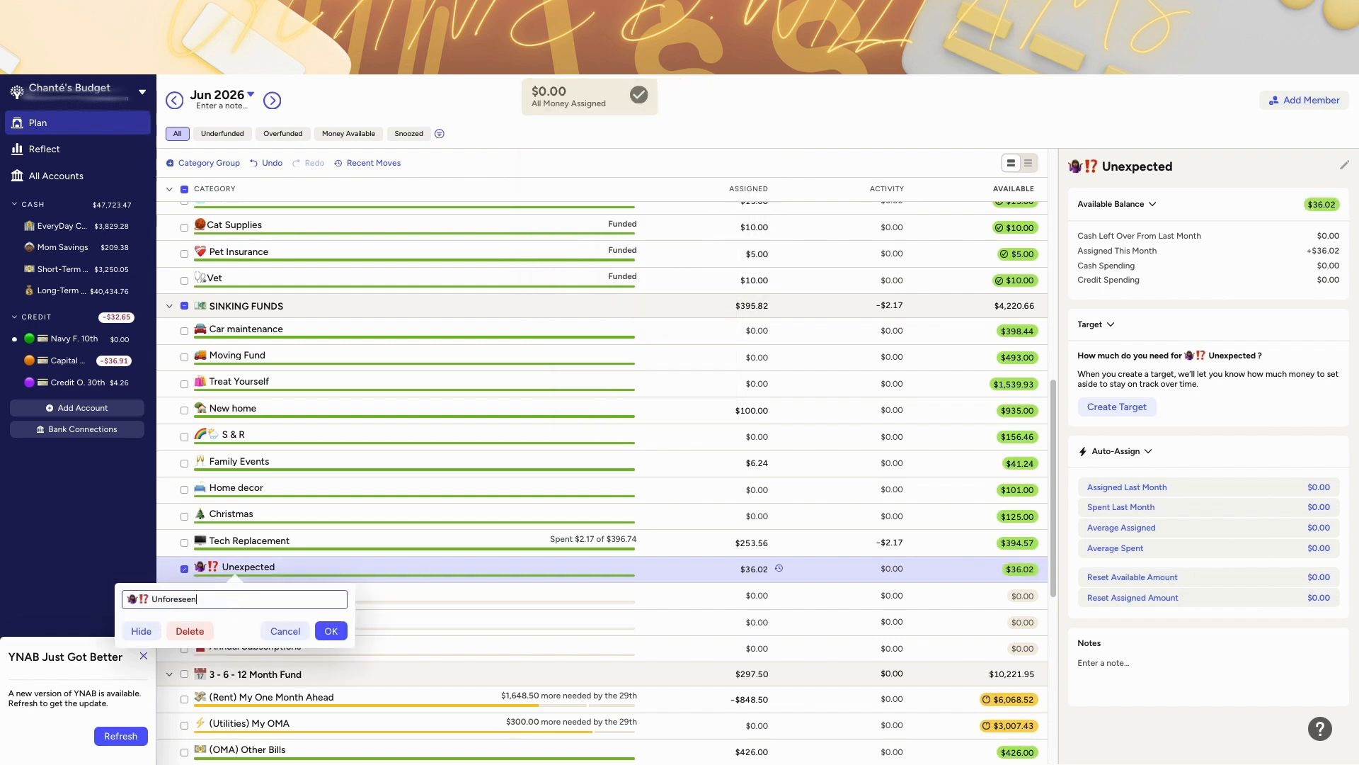
{"action": "type", "text": "nforeseen"}
{"action": "left_click", "coordinate": [327, 623]}
{"action": "scroll", "coordinate": [398, 532], "scroll_direction": "down", "scroll_amount": 5}
{"action": "scroll", "coordinate": [397, 532], "scroll_direction": "up", "scroll_amount": 14}
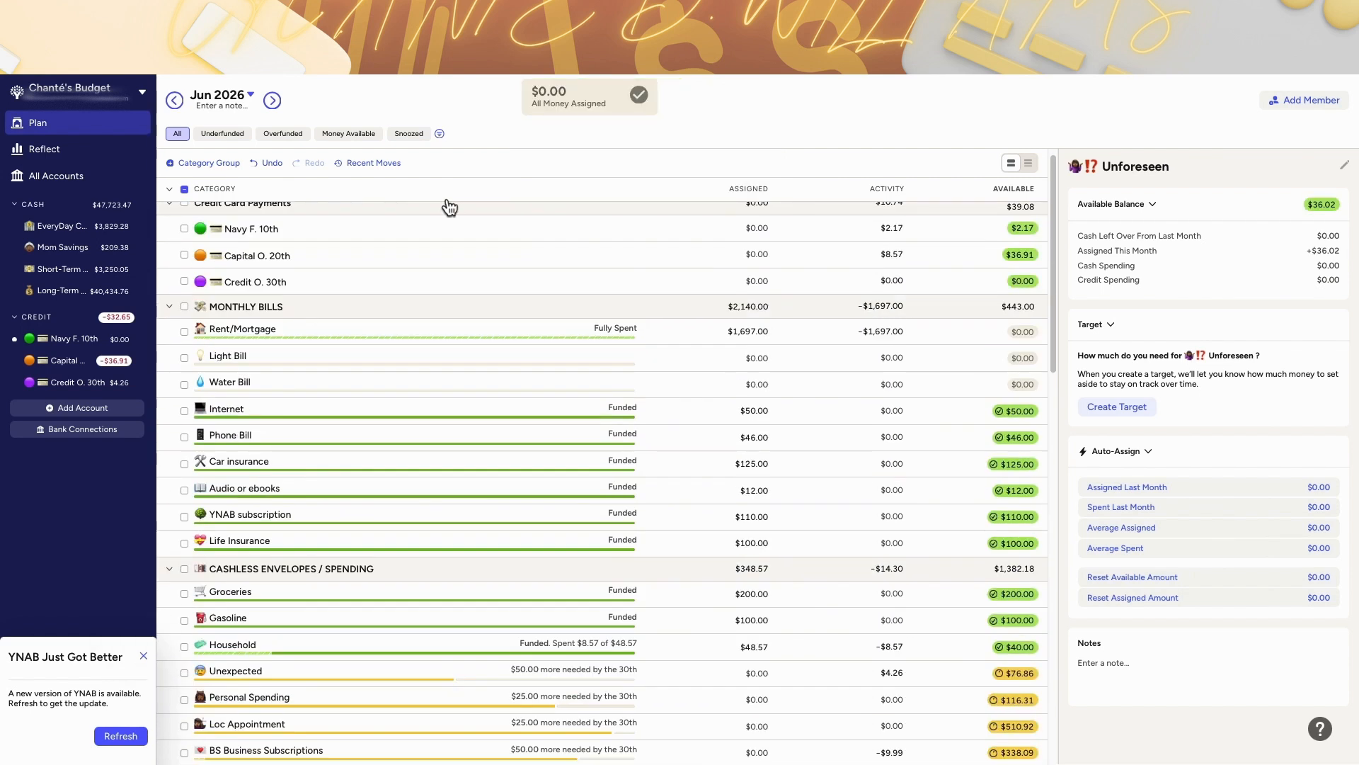
Step: Move May's $72.60 Unexpected spending balance back to Ready to Assign
{"action": "left_click", "coordinate": [174, 101]}
{"action": "scroll", "coordinate": [549, 499], "scroll_direction": "down", "scroll_amount": 2}
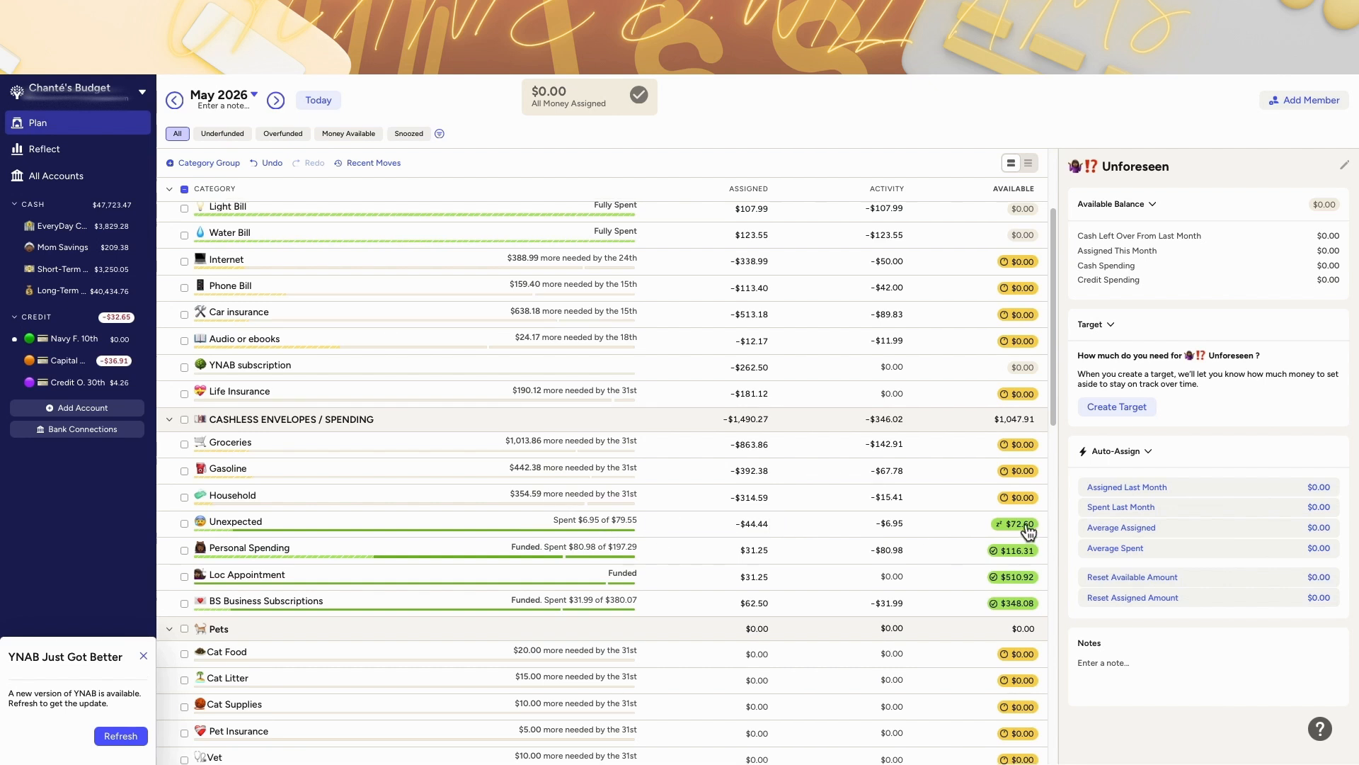
{"action": "left_click", "coordinate": [1019, 525]}
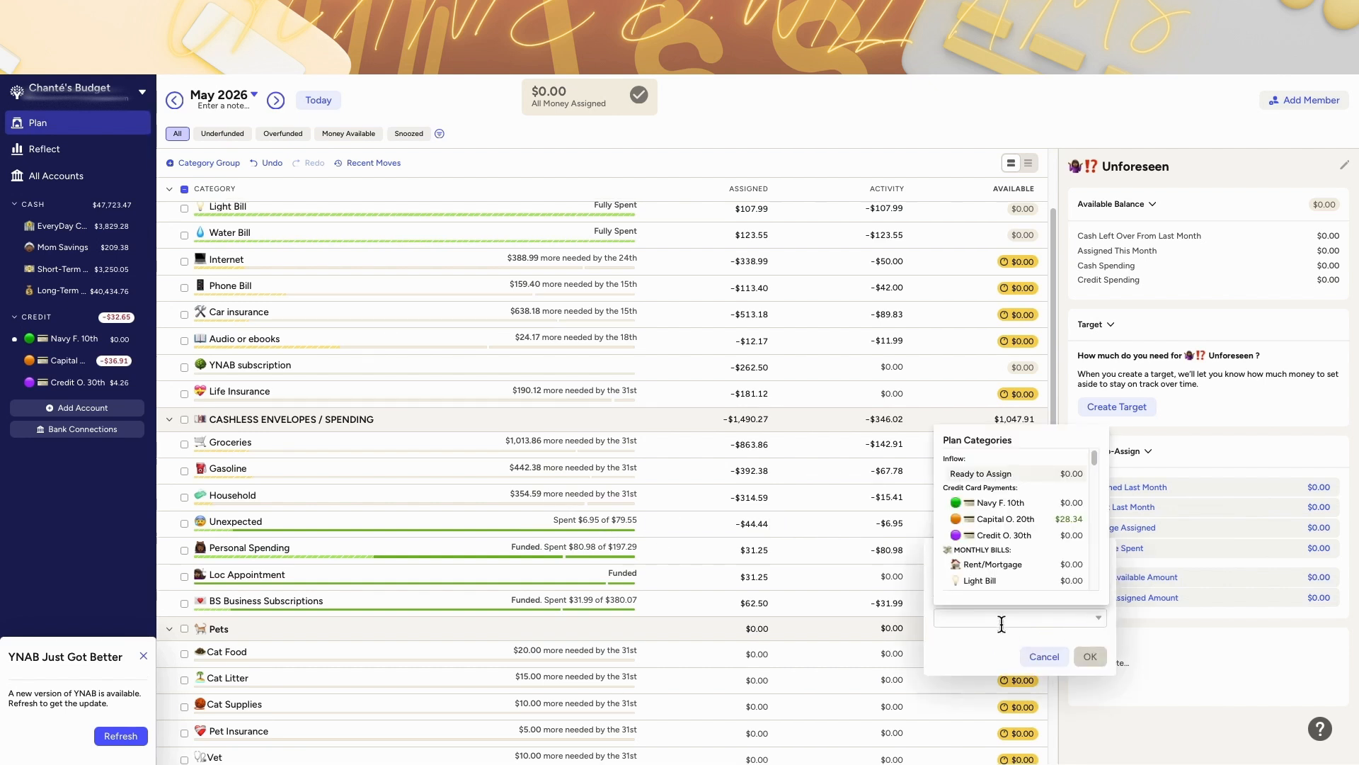
{"action": "type", "text": "re"}
{"action": "left_click", "coordinate": [1048, 503]}
{"action": "left_click", "coordinate": [1081, 656]}
Step: Assign $50 to the Unexpected spending category in June
{"action": "left_click", "coordinate": [307, 105]}
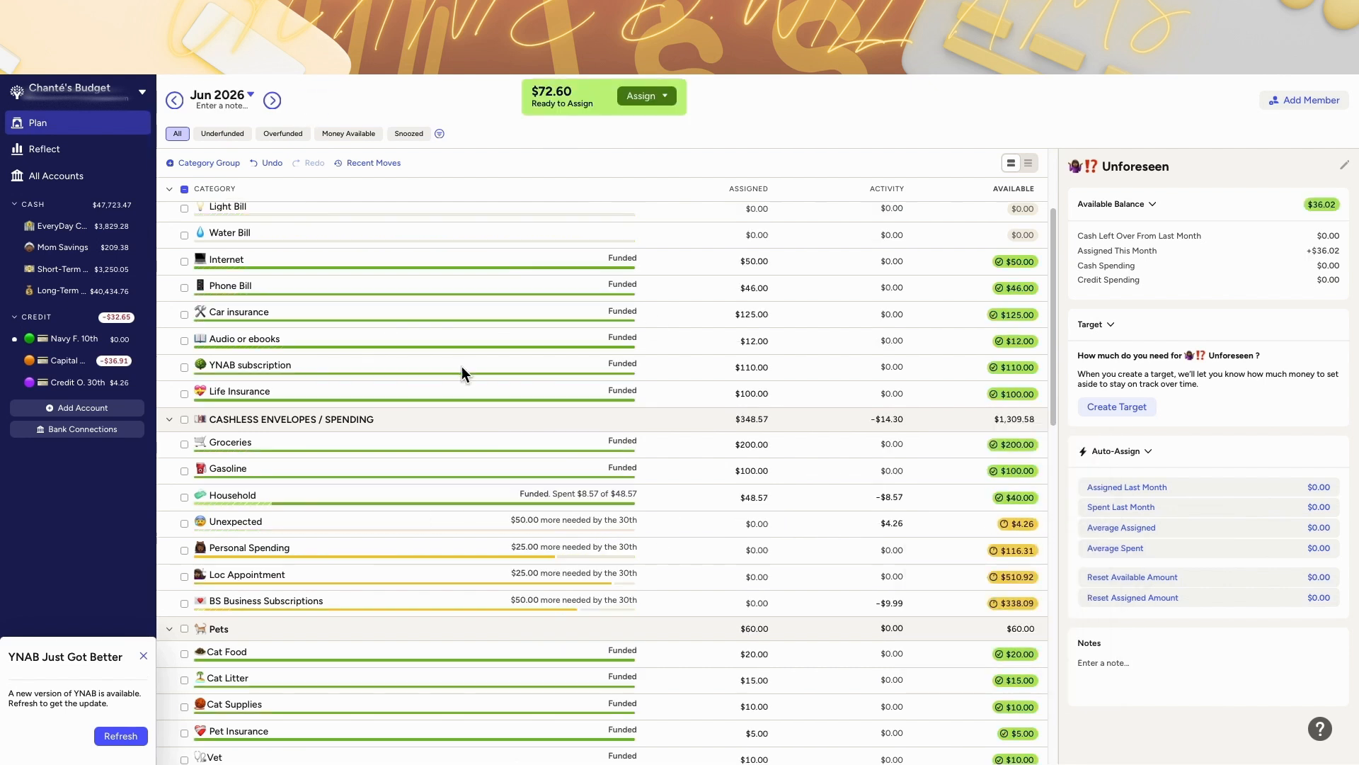
{"action": "type", "text": "50"}
{"action": "key", "text": "Return"}
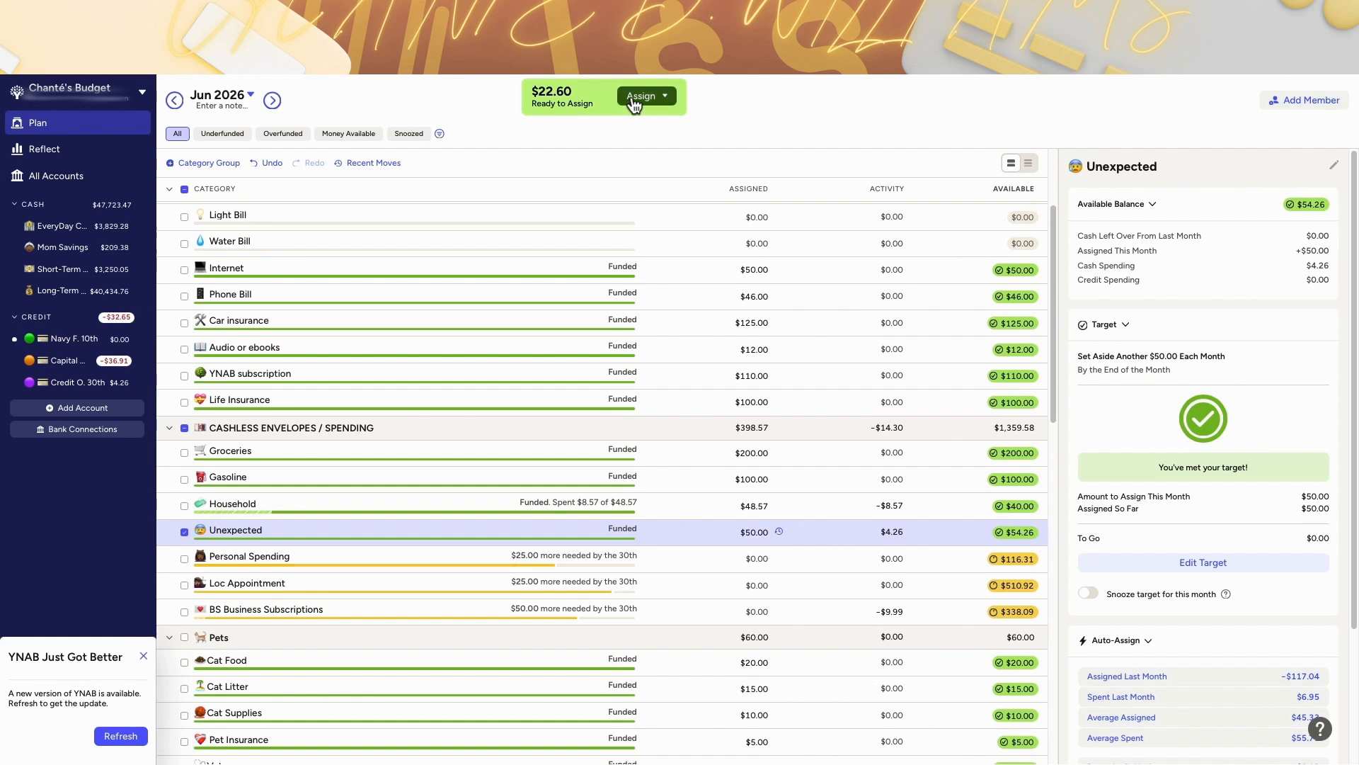
Step: Review the June activity of the Unexpected spending category
{"action": "left_click", "coordinate": [847, 530]}
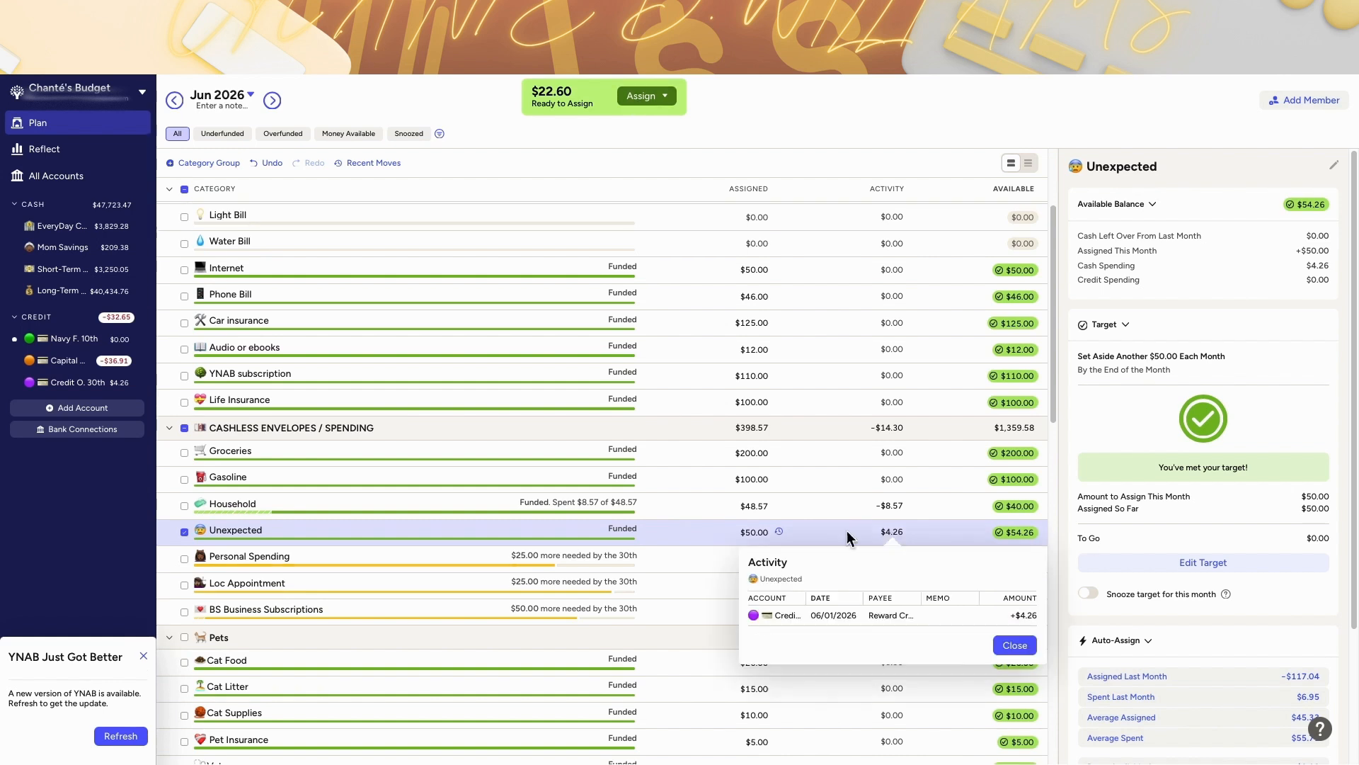
{"action": "left_click", "coordinate": [846, 529]}
{"action": "scroll", "coordinate": [746, 540], "scroll_direction": "down", "scroll_amount": 6}
{"action": "scroll", "coordinate": [746, 541], "scroll_direction": "down", "scroll_amount": 1}
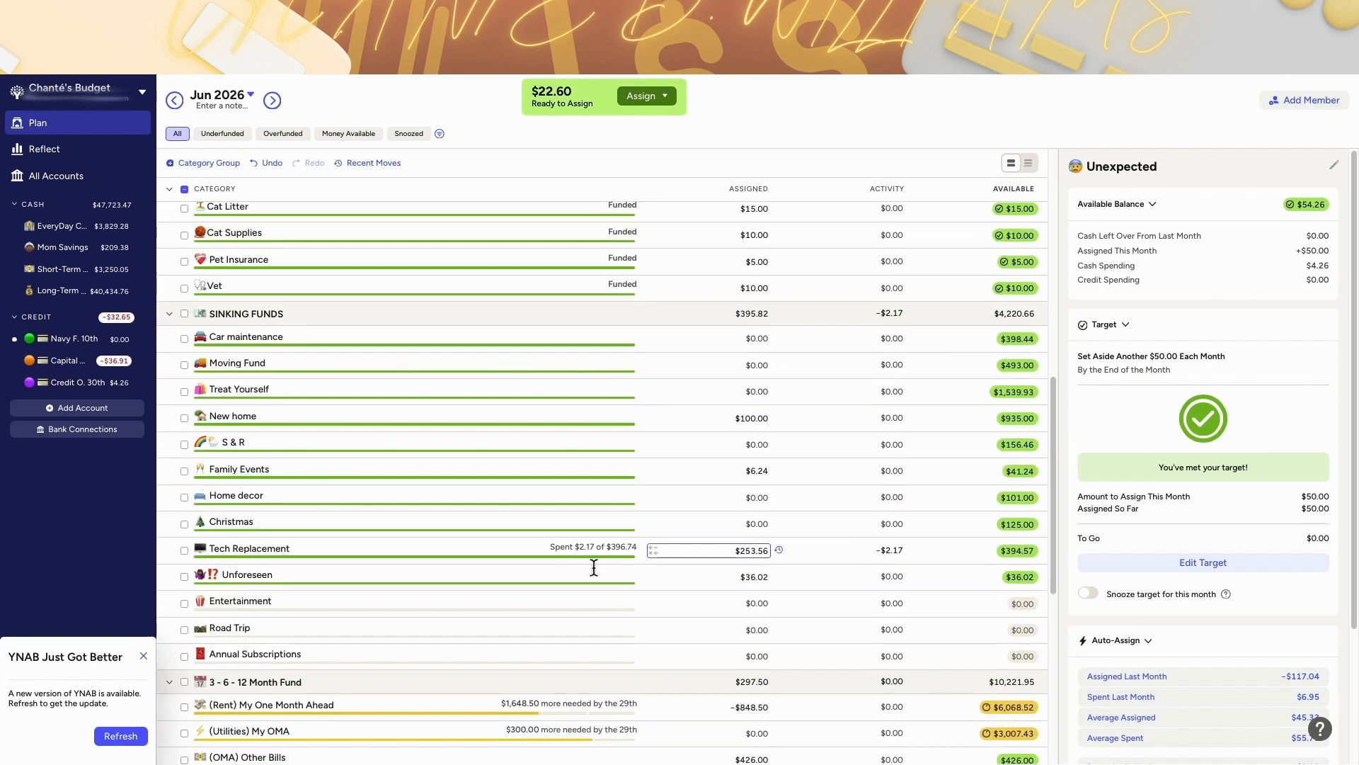
Step: Manually assign the $22.60 Ready to Assign to the sinking-fund Unforeseen category
{"action": "left_click", "coordinate": [665, 94]}
{"action": "left_click", "coordinate": [622, 183]}
{"action": "key", "text": "Tab"}
{"action": "type", "text": "ui"}
{"action": "key", "text": "BackSpace"}
{"action": "type", "text": "n"}
{"action": "left_click", "coordinate": [646, 317]}
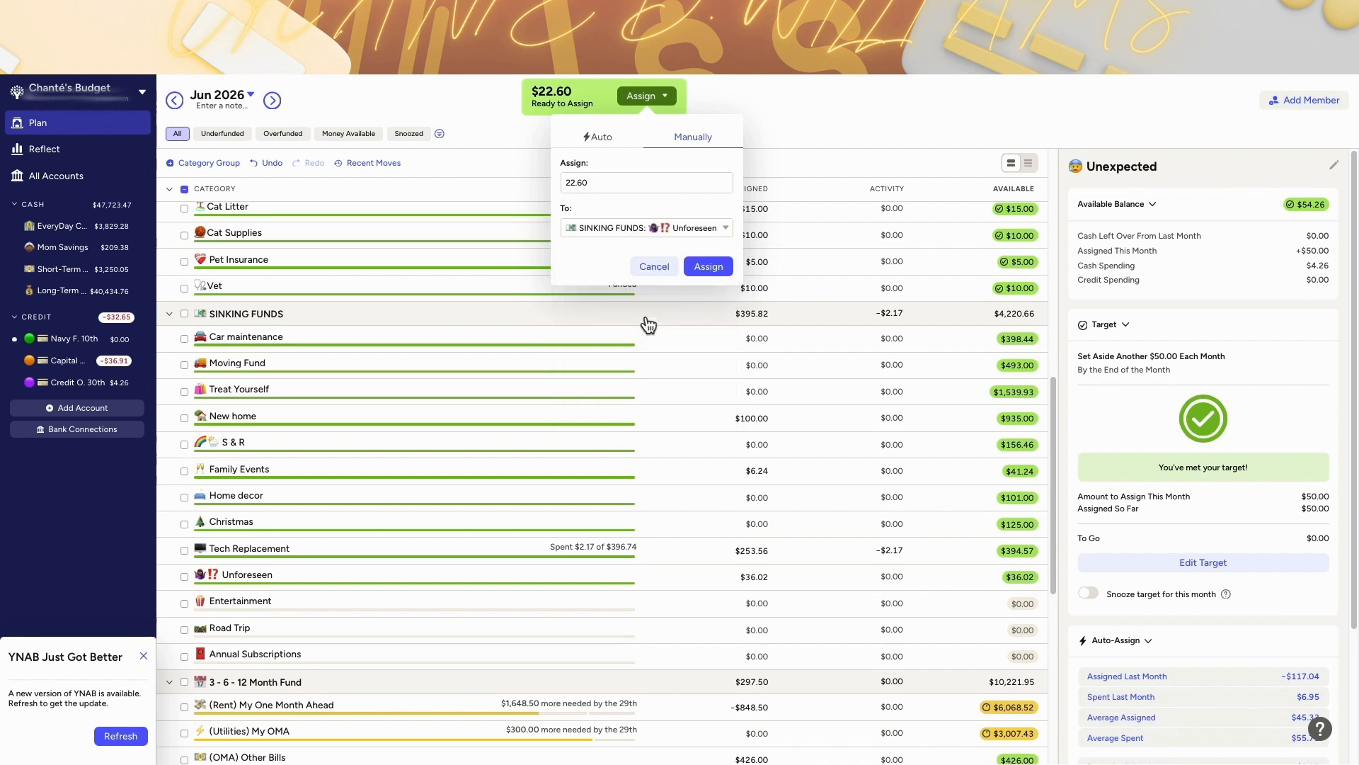
{"action": "left_click", "coordinate": [707, 265]}
Step: Move May's $116.31 Personal Spending balance to Ready to Assign
{"action": "scroll", "coordinate": [898, 581], "scroll_direction": "up", "scroll_amount": 2}
{"action": "left_click", "coordinate": [174, 102]}
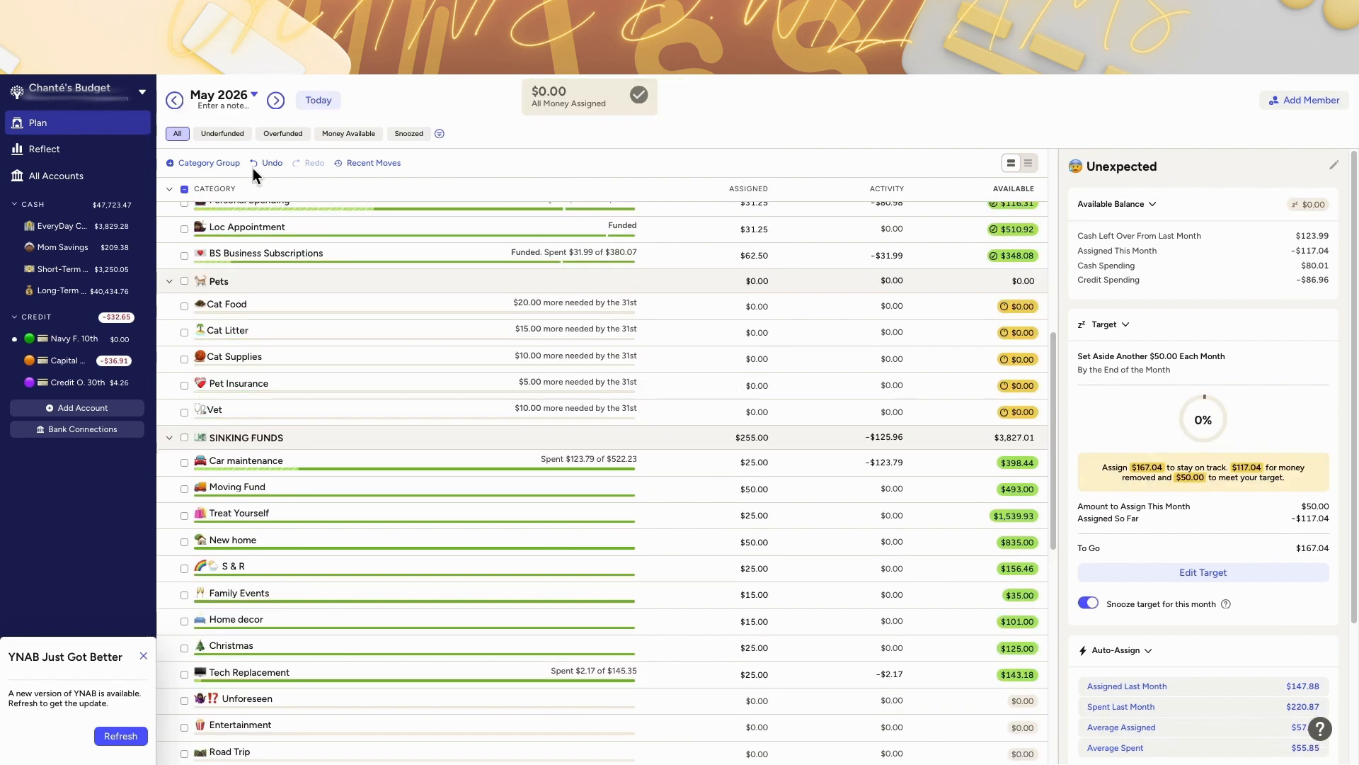
{"action": "scroll", "coordinate": [741, 440], "scroll_direction": "up", "scroll_amount": 3}
{"action": "left_click", "coordinate": [1025, 440]}
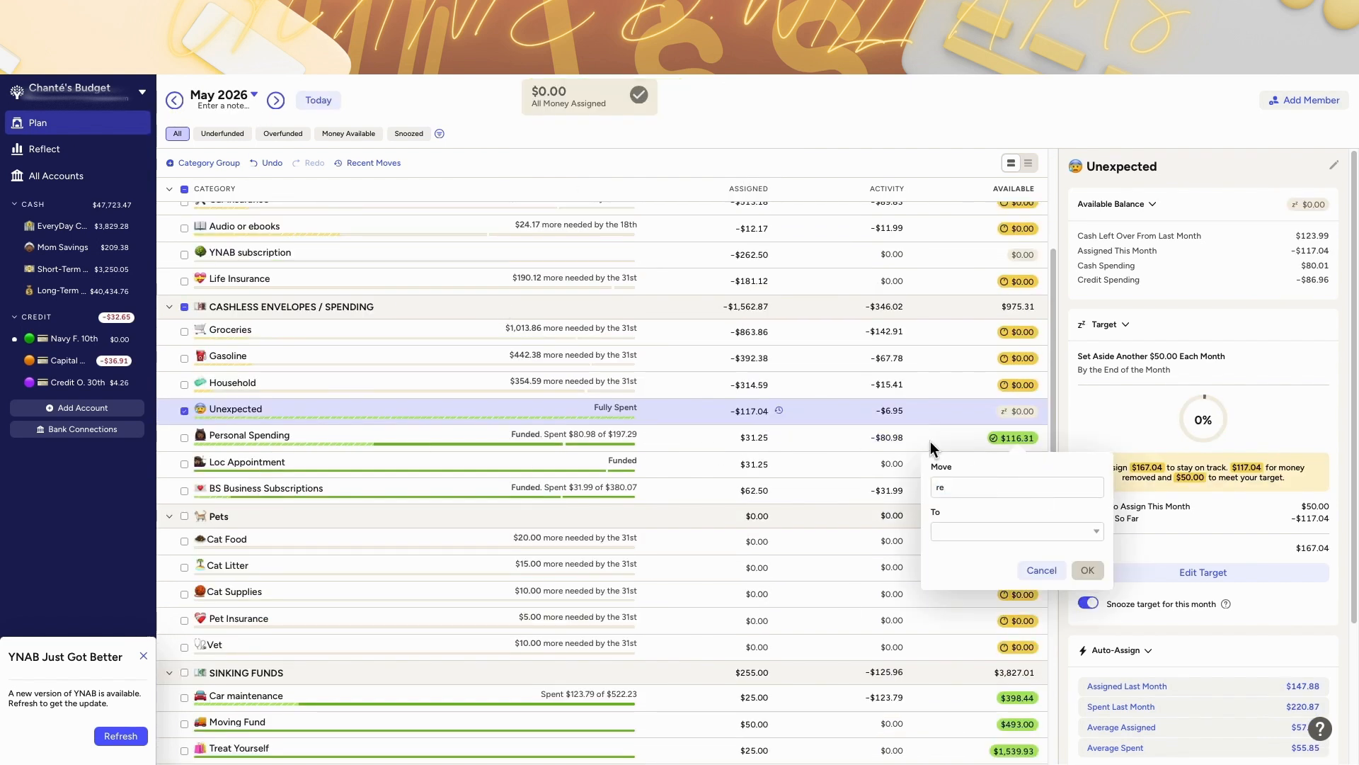
{"action": "left_click", "coordinate": [971, 532]}
{"action": "left_click", "coordinate": [984, 589]}
{"action": "left_click", "coordinate": [1087, 570]}
Step: Fund the $25 June target for Personal Spending
{"action": "left_click", "coordinate": [319, 100]}
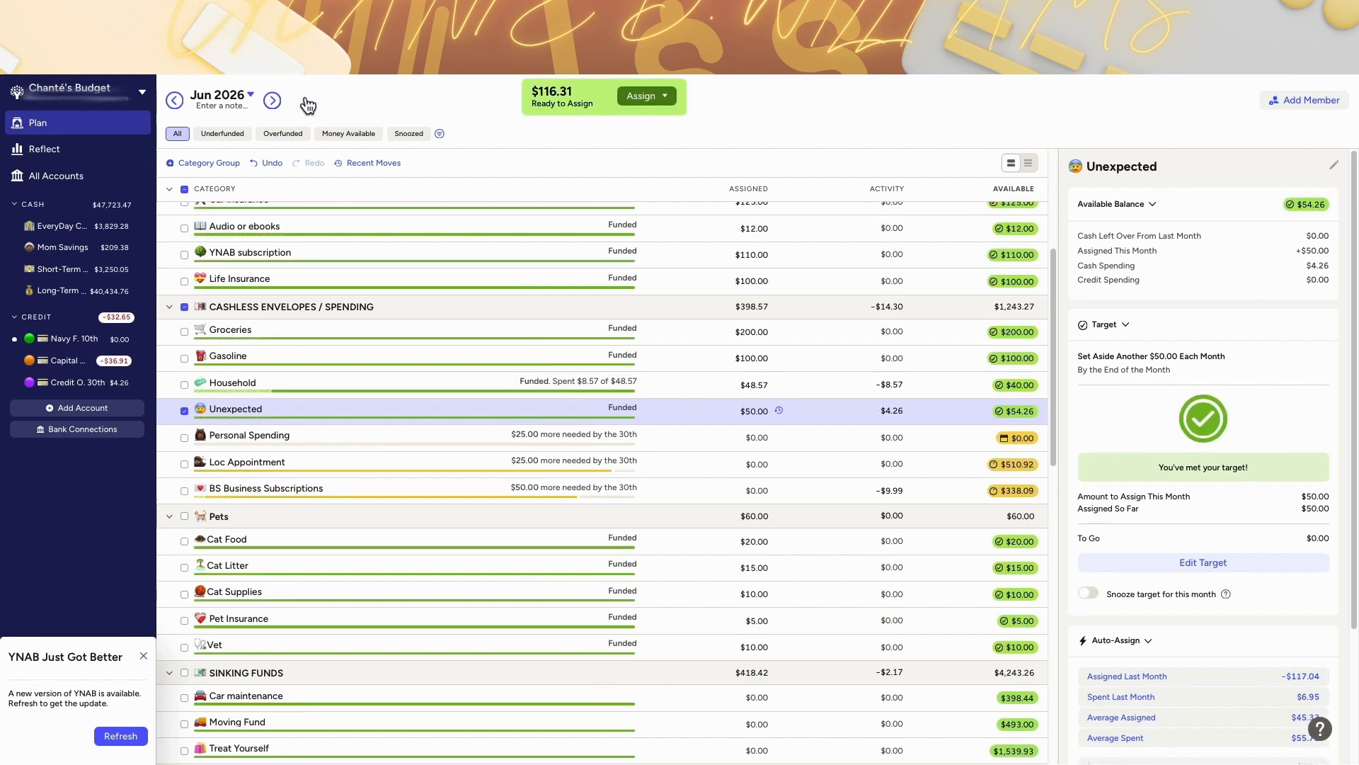
{"action": "left_click", "coordinate": [949, 437]}
{"action": "left_click", "coordinate": [1147, 538]}
Step: Add $75 to the June (OMA) Spending assignment
{"action": "scroll", "coordinate": [826, 458], "scroll_direction": "down", "scroll_amount": 10}
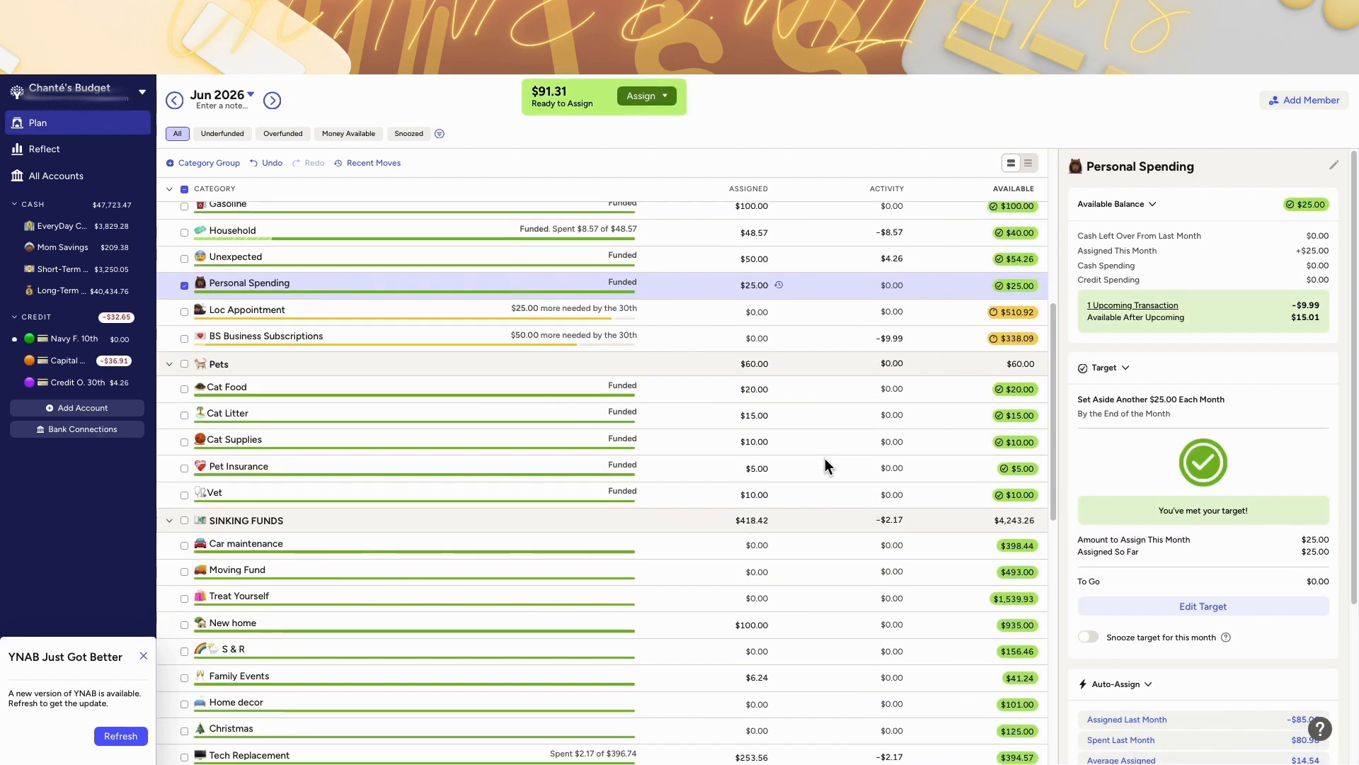
{"action": "left_click", "coordinate": [736, 506]}
{"action": "type", "text": "+"}
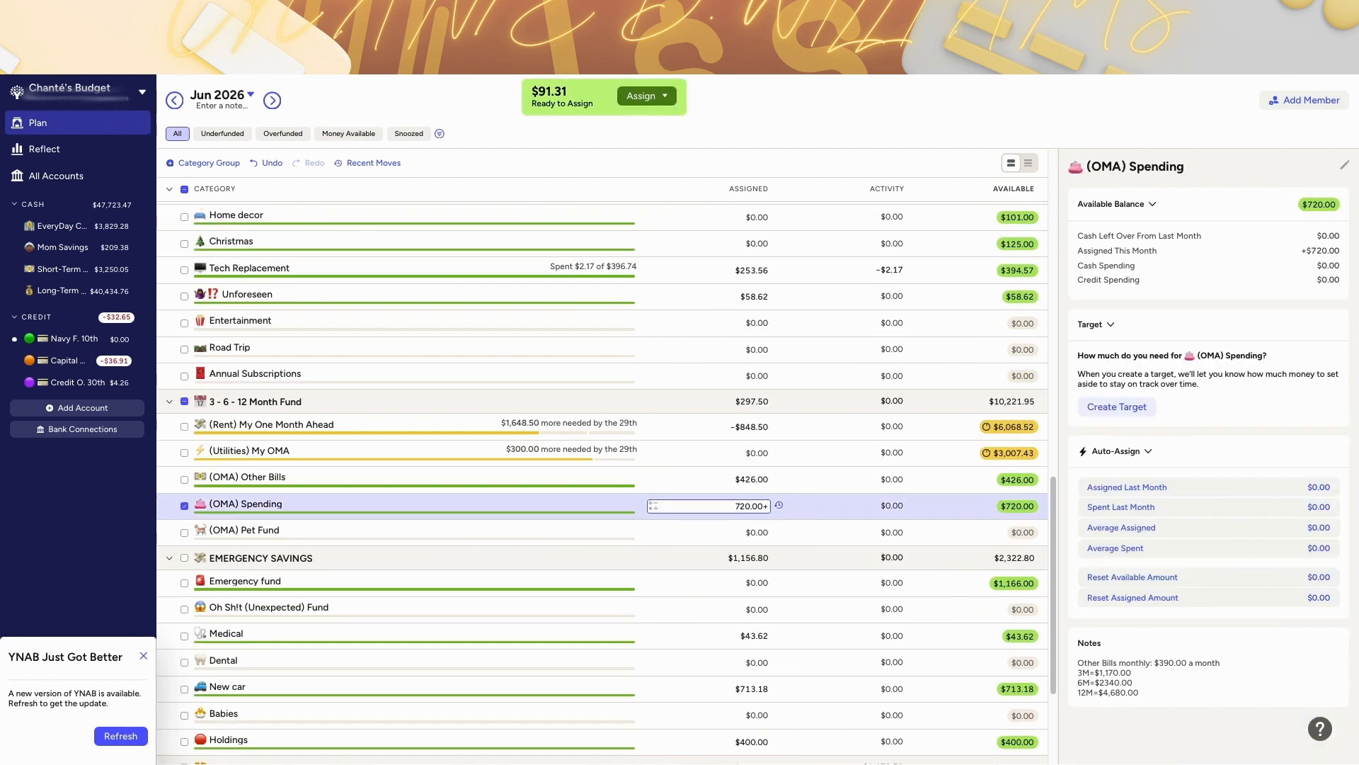
{"action": "type", "text": "75"}
{"action": "key", "text": "Return"}
Step: Assign $16 to (OMA) Pet Fund in June
{"action": "scroll", "coordinate": [765, 651], "scroll_direction": "up", "scroll_amount": 2}
{"action": "left_click", "coordinate": [757, 637]}
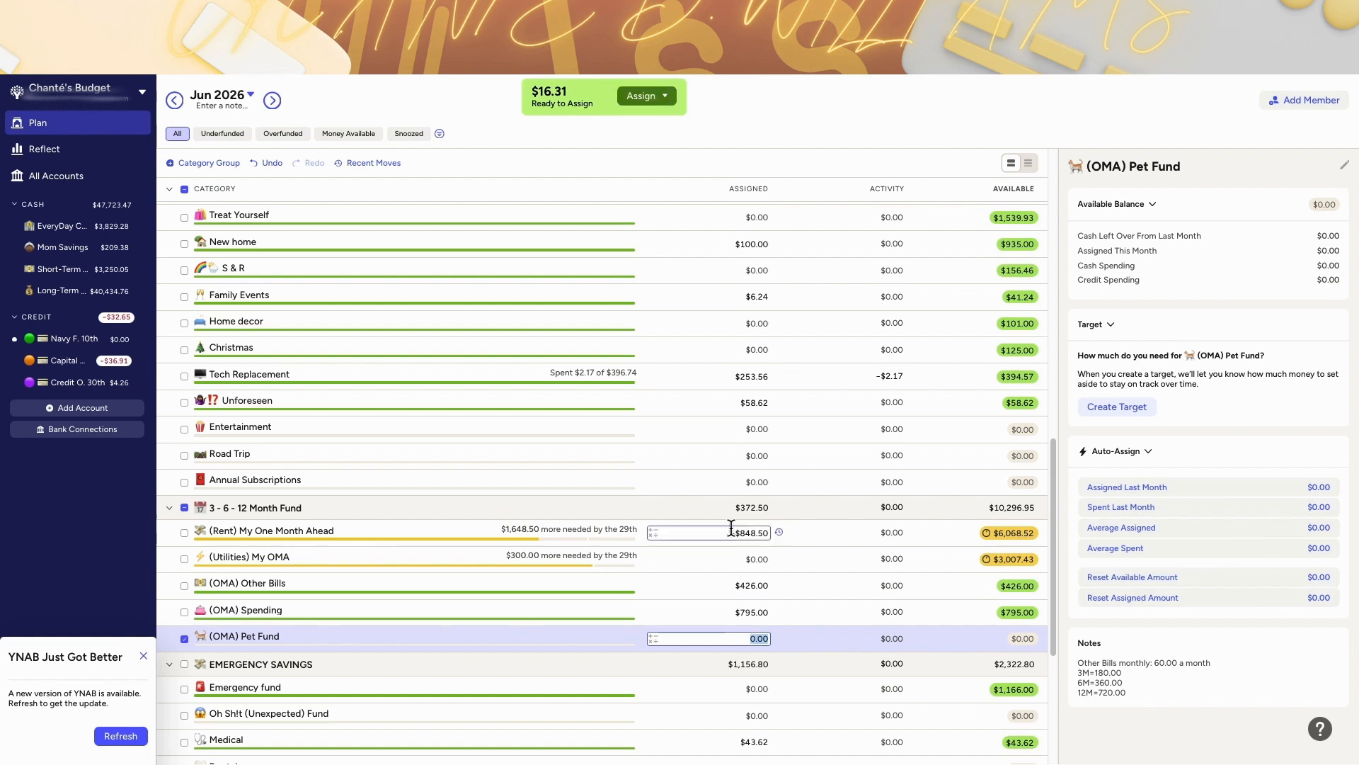
{"action": "type", "text": "16"}
{"action": "key", "text": "Return"}
Step: Assign the remaining $0.31 Ready to Assign to the Unforeseen category
{"action": "scroll", "coordinate": [732, 527], "scroll_direction": "up", "scroll_amount": 1}
{"action": "left_click", "coordinate": [647, 95]}
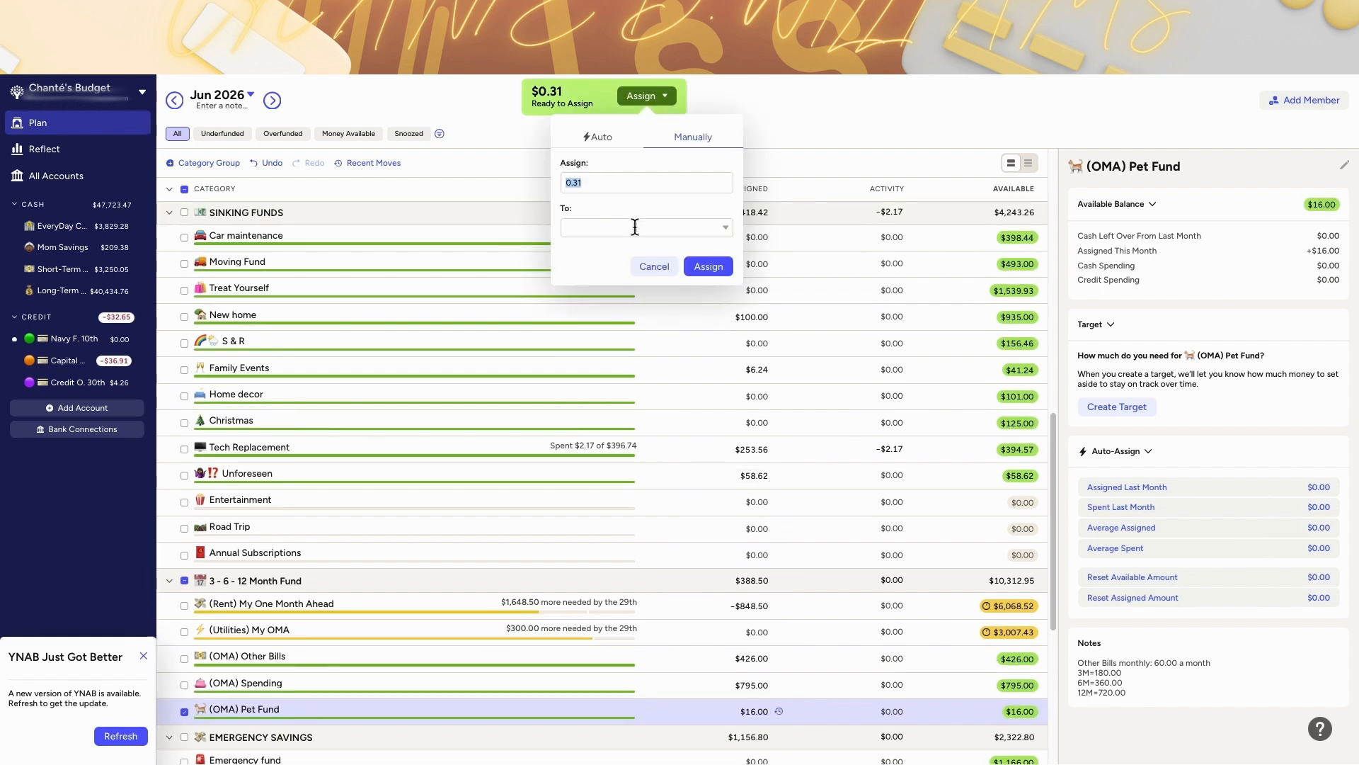
{"action": "left_click", "coordinate": [710, 268]}
Step: Rename Annual Subscriptions to Business Subscriptions and move it just below Tech Replacement
{"action": "left_click", "coordinate": [175, 101]}
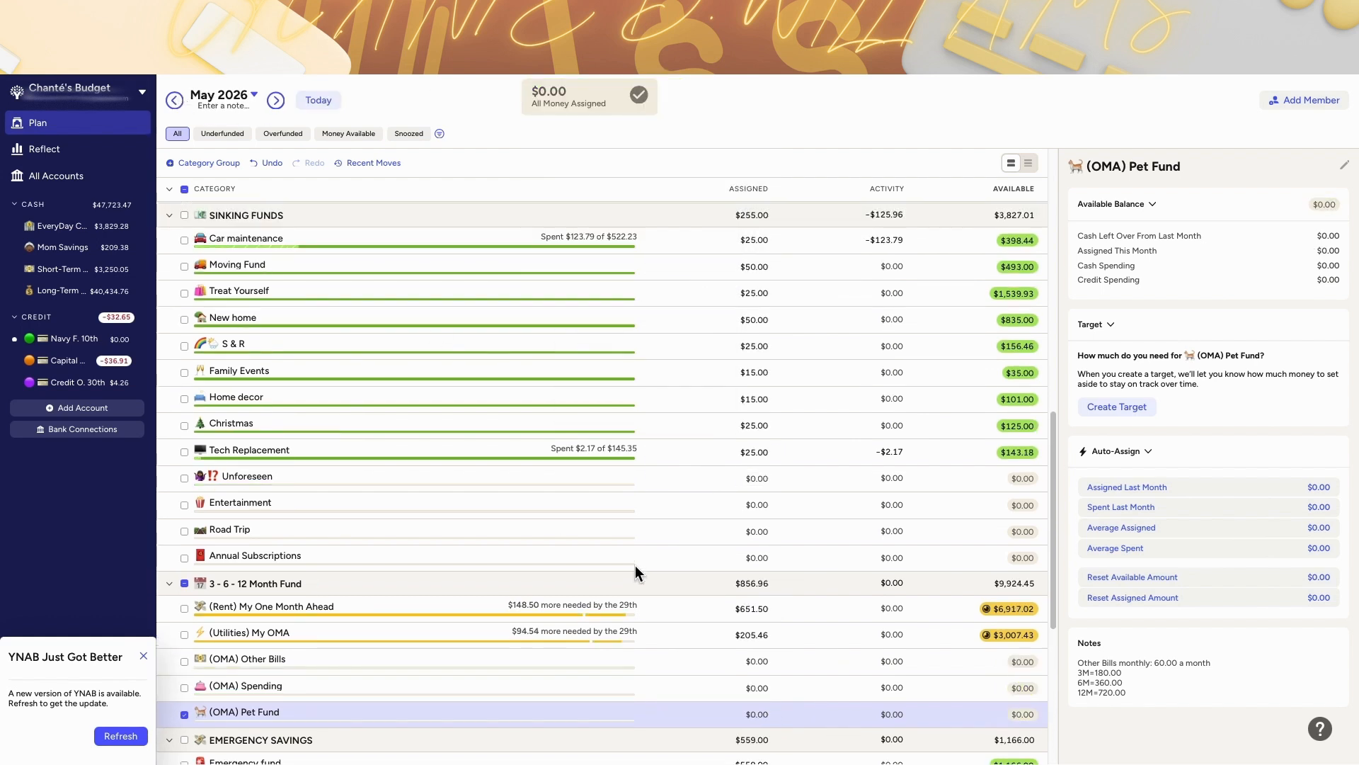
{"action": "scroll", "coordinate": [635, 565], "scroll_direction": "up", "scroll_amount": 6}
{"action": "scroll", "coordinate": [567, 508], "scroll_direction": "down", "scroll_amount": 6}
{"action": "scroll", "coordinate": [261, 558], "scroll_direction": "up", "scroll_amount": 1}
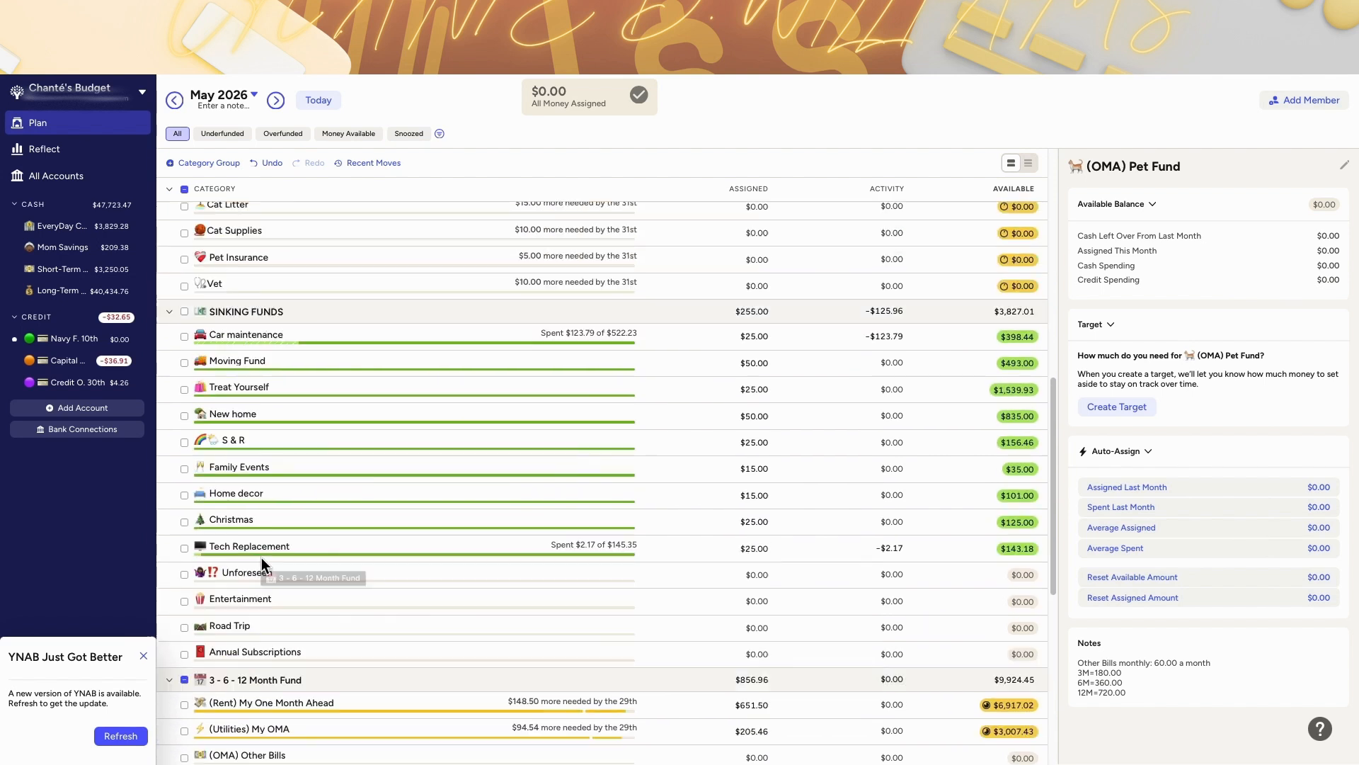
{"action": "left_click", "coordinate": [225, 649]}
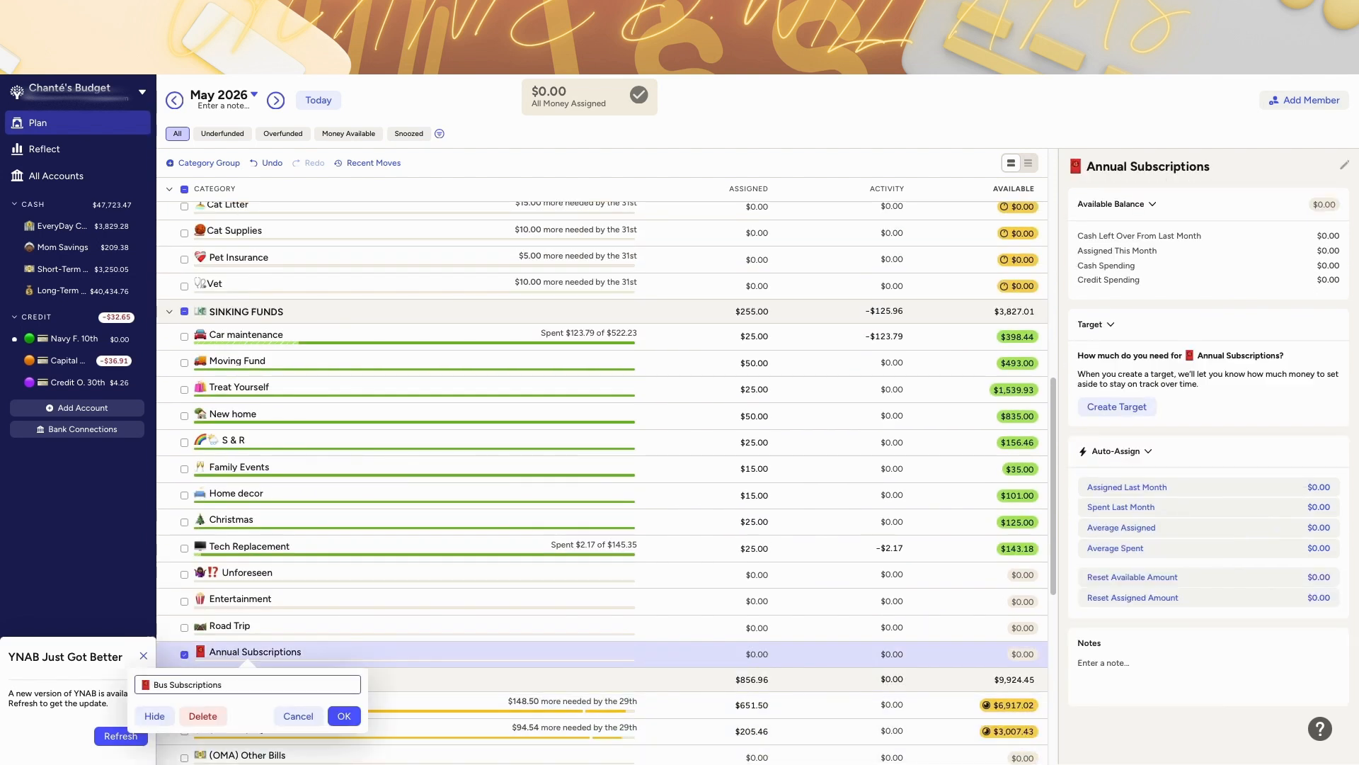
{"action": "left_click", "coordinate": [344, 715]}
{"action": "left_click_drag", "start_coordinate": [394, 656], "coordinate": [398, 574]}
Step: Move May's $510.92 Loc Appointment balance to Ready to Assign
{"action": "scroll", "coordinate": [345, 302], "scroll_direction": "up", "scroll_amount": 5}
{"action": "scroll", "coordinate": [1012, 280], "scroll_direction": "down", "scroll_amount": 1}
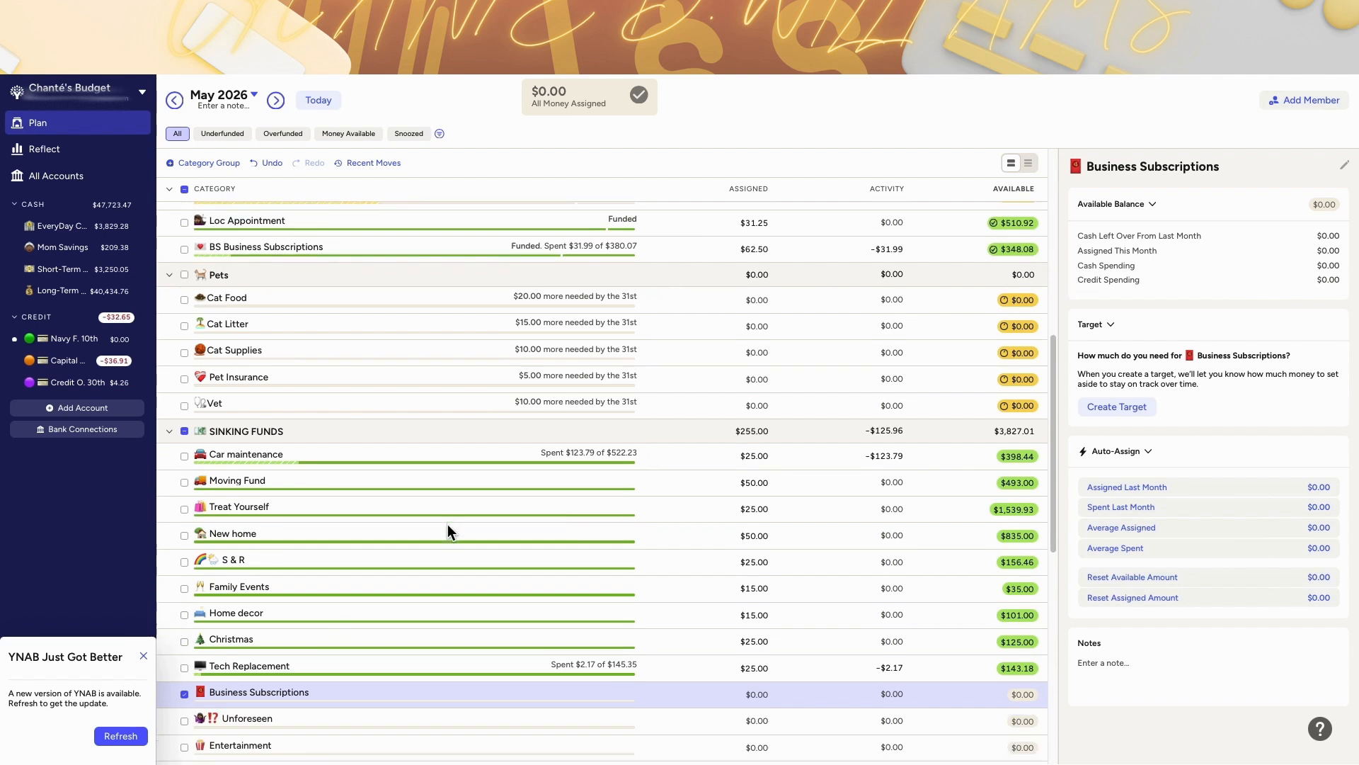
{"action": "left_click", "coordinate": [1012, 234]}
{"action": "left_click", "coordinate": [995, 328]}
{"action": "type", "text": "ea"}
{"action": "key", "text": "BackSpace"}
{"action": "key", "text": "BackSpace"}
{"action": "type", "text": "re"}
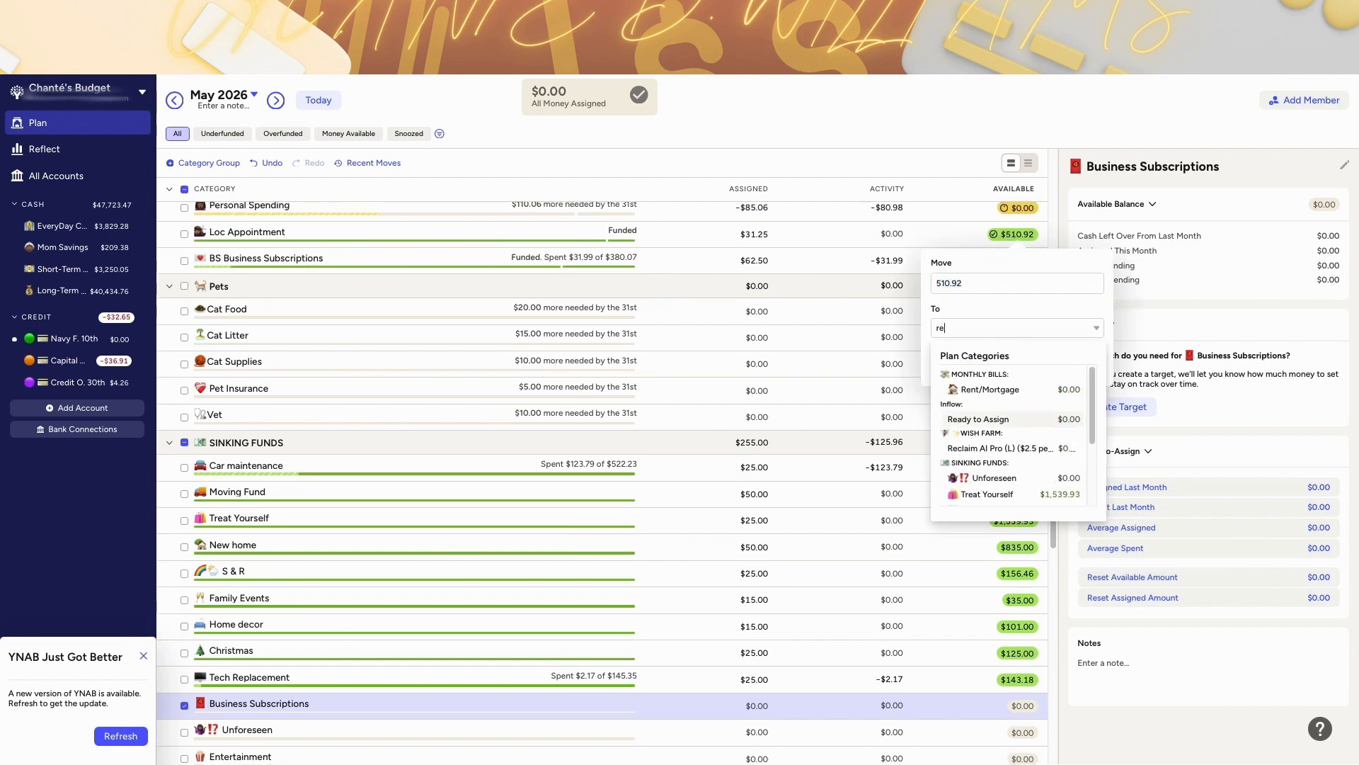
{"action": "left_click", "coordinate": [1009, 419]}
{"action": "left_click", "coordinate": [1078, 371]}
Step: Assign $100 to Loc Appointment in June
{"action": "left_click", "coordinate": [319, 103]}
{"action": "scroll", "coordinate": [725, 400], "scroll_direction": "up", "scroll_amount": 3}
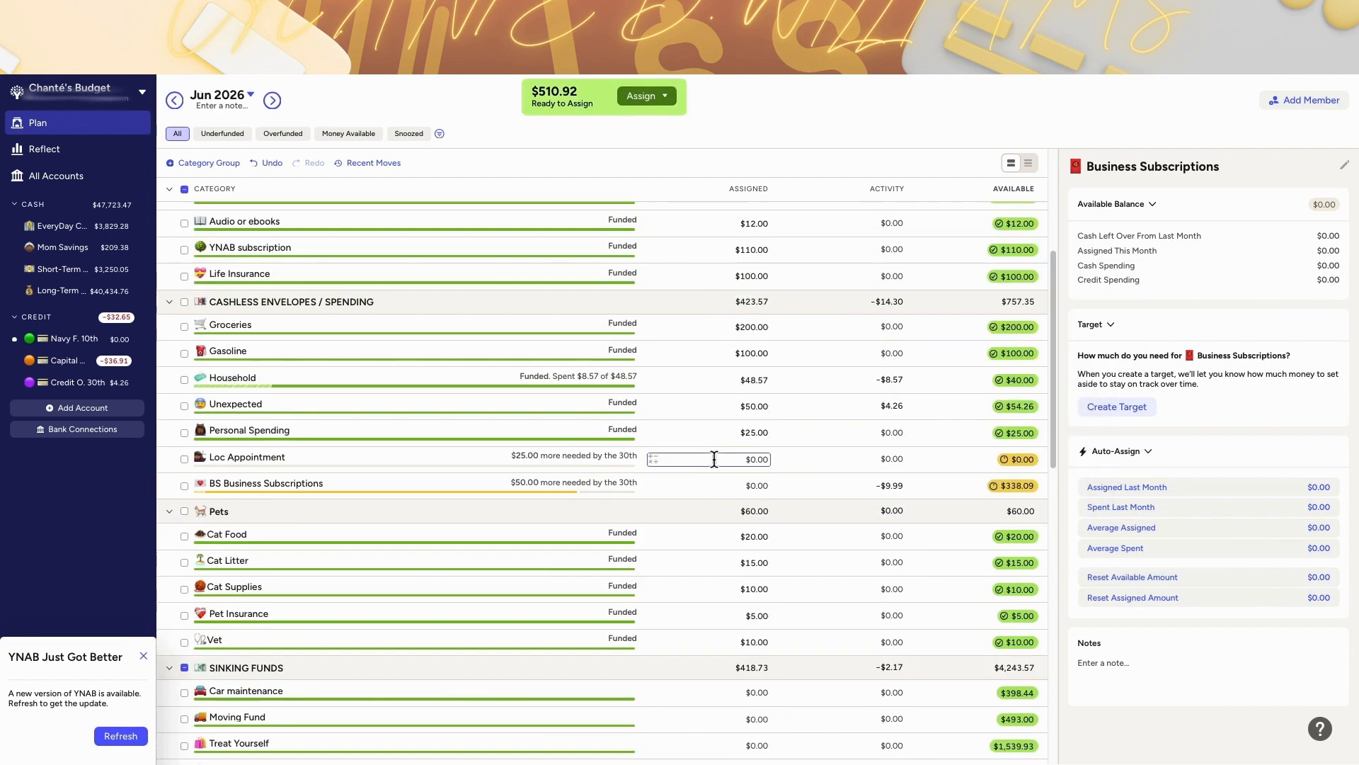
{"action": "left_click", "coordinate": [826, 460]}
{"action": "type", "text": "100"}
{"action": "key", "text": "Return"}
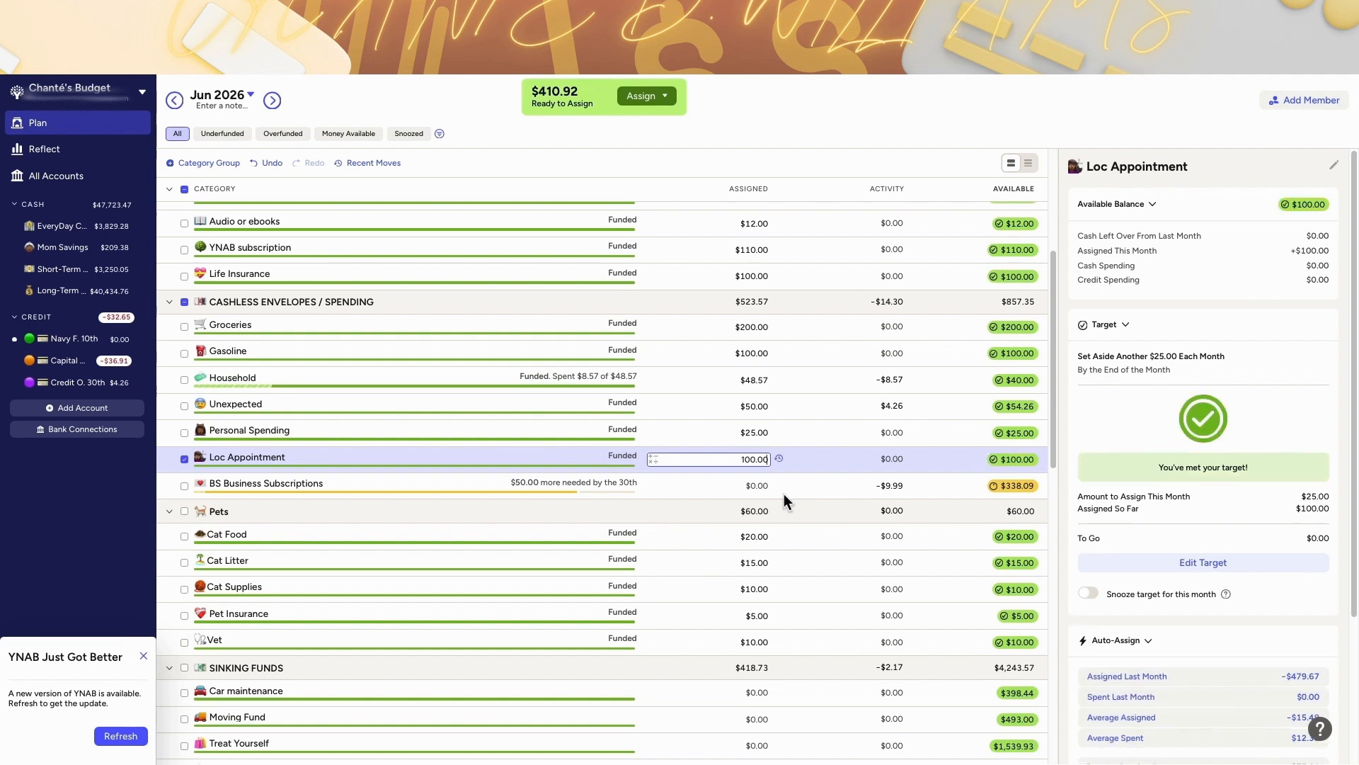
Step: Set the June (OMA) Pet Fund assignment to $180
{"action": "scroll", "coordinate": [761, 539], "scroll_direction": "down", "scroll_amount": 7}
{"action": "left_click", "coordinate": [756, 679]}
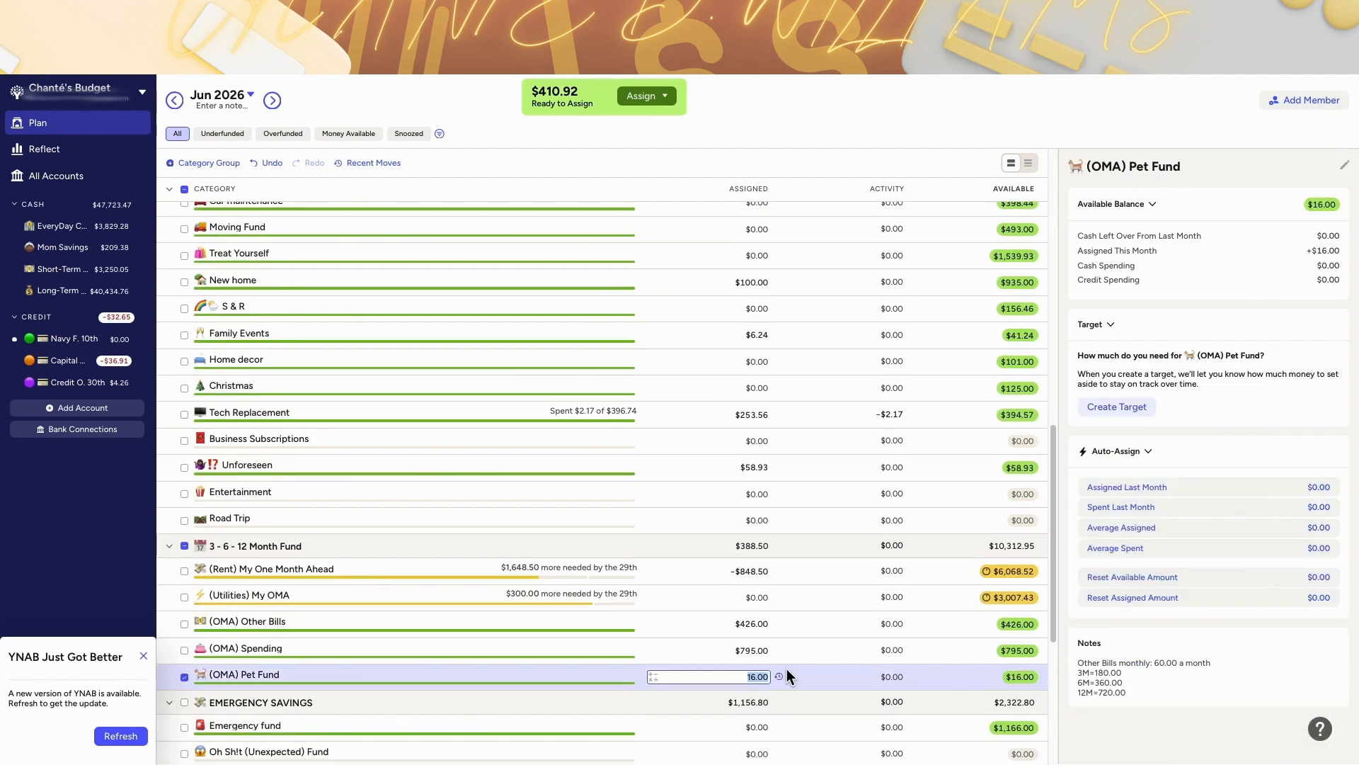
{"action": "type", "text": "180"}
{"action": "key", "text": "Return"}
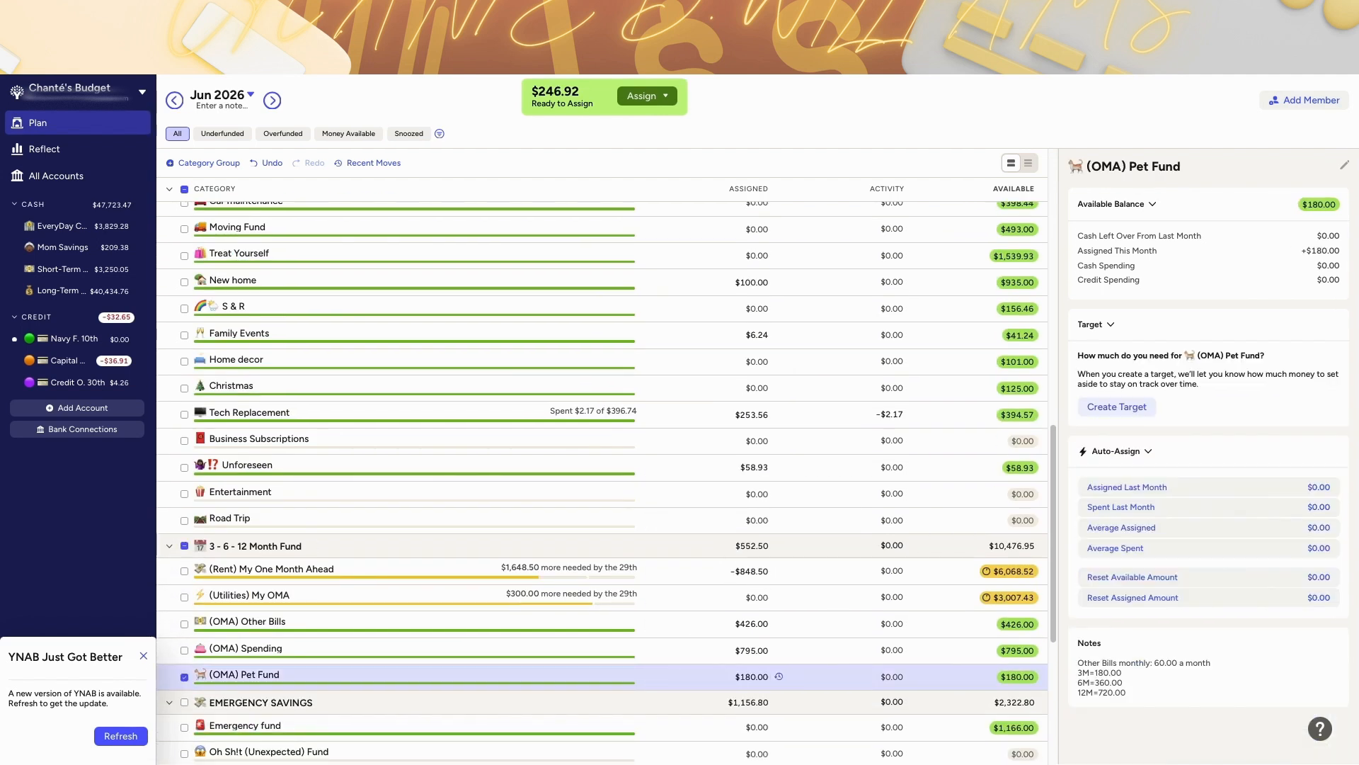
Step: Add $46.92 to the June (OMA) Spending assignment
{"action": "scroll", "coordinate": [657, 561], "scroll_direction": "up", "scroll_amount": 4}
{"action": "scroll", "coordinate": [657, 561], "scroll_direction": "down", "scroll_amount": 6}
{"action": "left_click", "coordinate": [756, 473]}
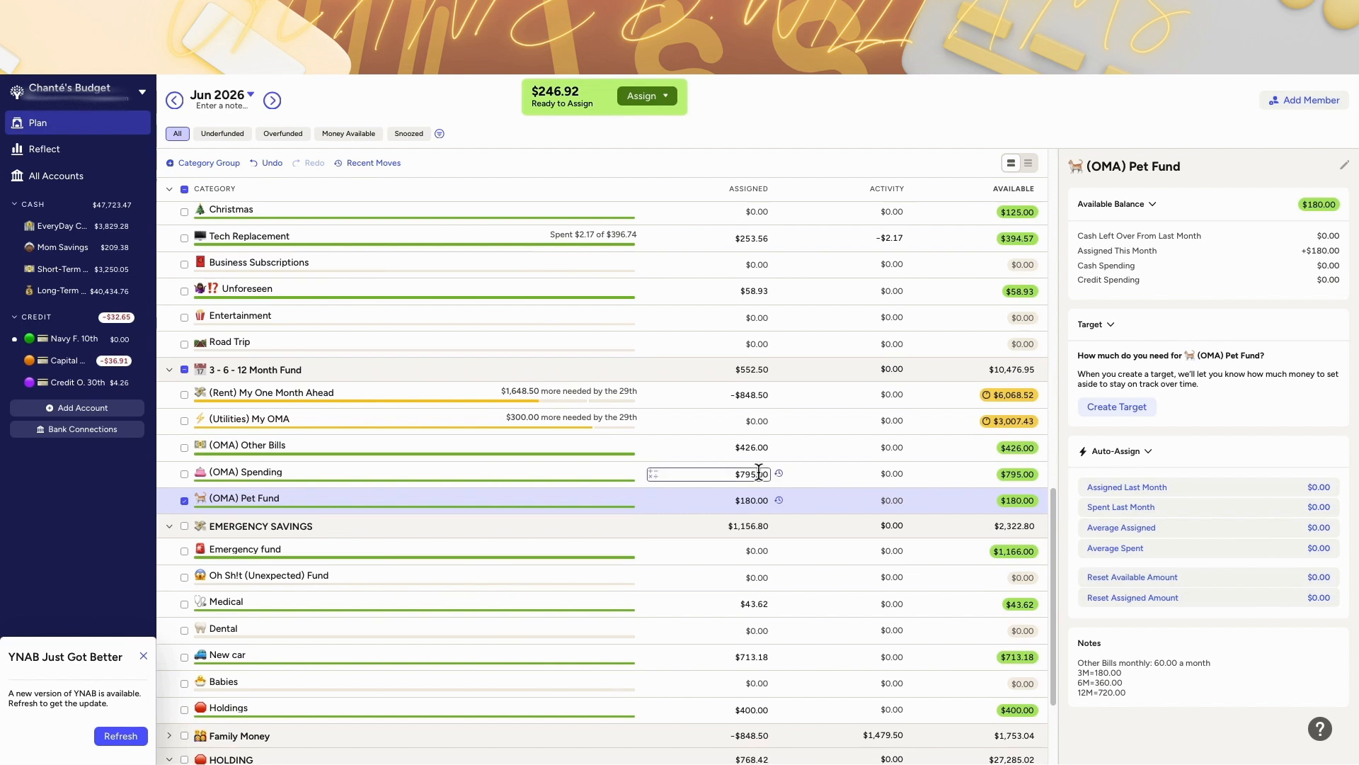
{"action": "type", "text": "+46.92"}
{"action": "key", "text": "Return"}
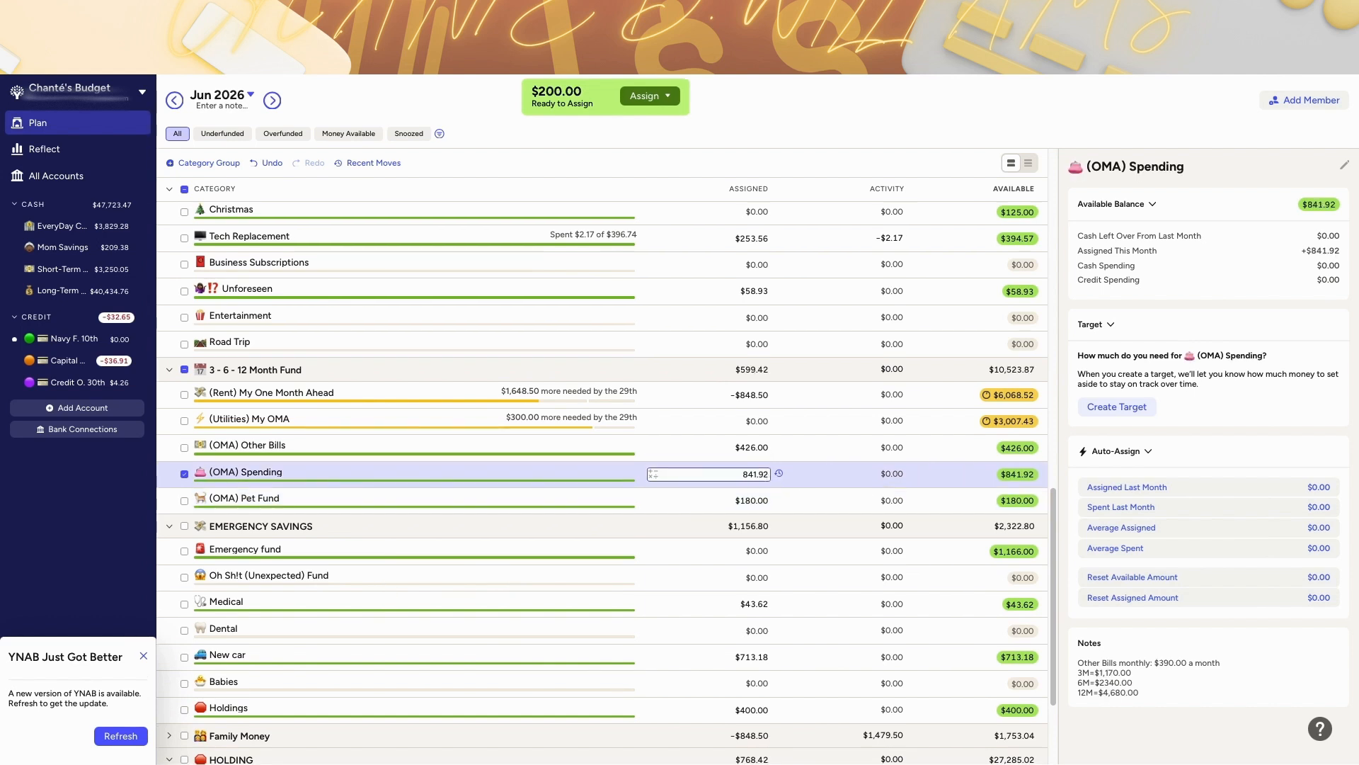
Step: Assign the remaining $200 Ready to Assign to Treat Yourself
{"action": "scroll", "coordinate": [630, 261], "scroll_direction": "up", "scroll_amount": 3}
{"action": "left_click", "coordinate": [630, 264]}
{"action": "left_click", "coordinate": [640, 105]}
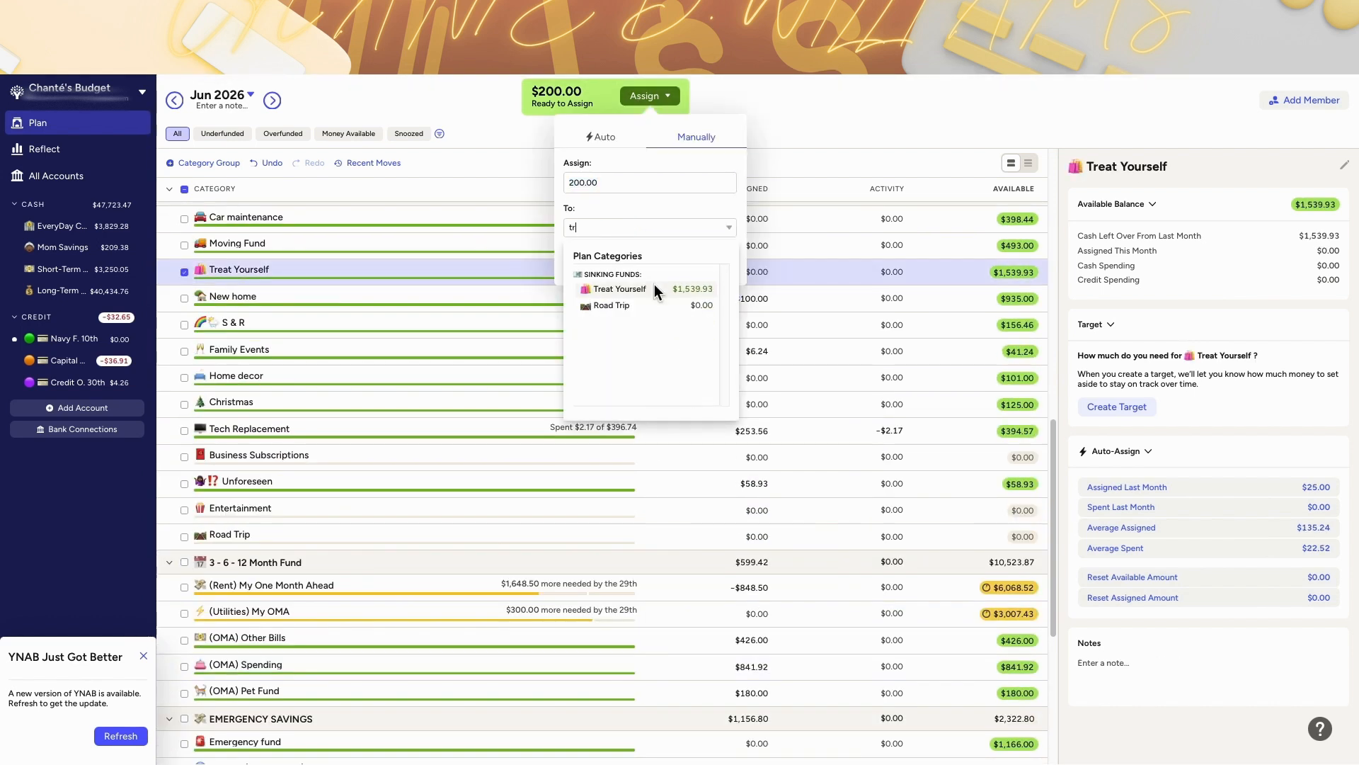
{"action": "left_click", "coordinate": [654, 284]}
Step: Check June's underfunded categories, then return to viewing all categories
{"action": "left_click", "coordinate": [222, 134]}
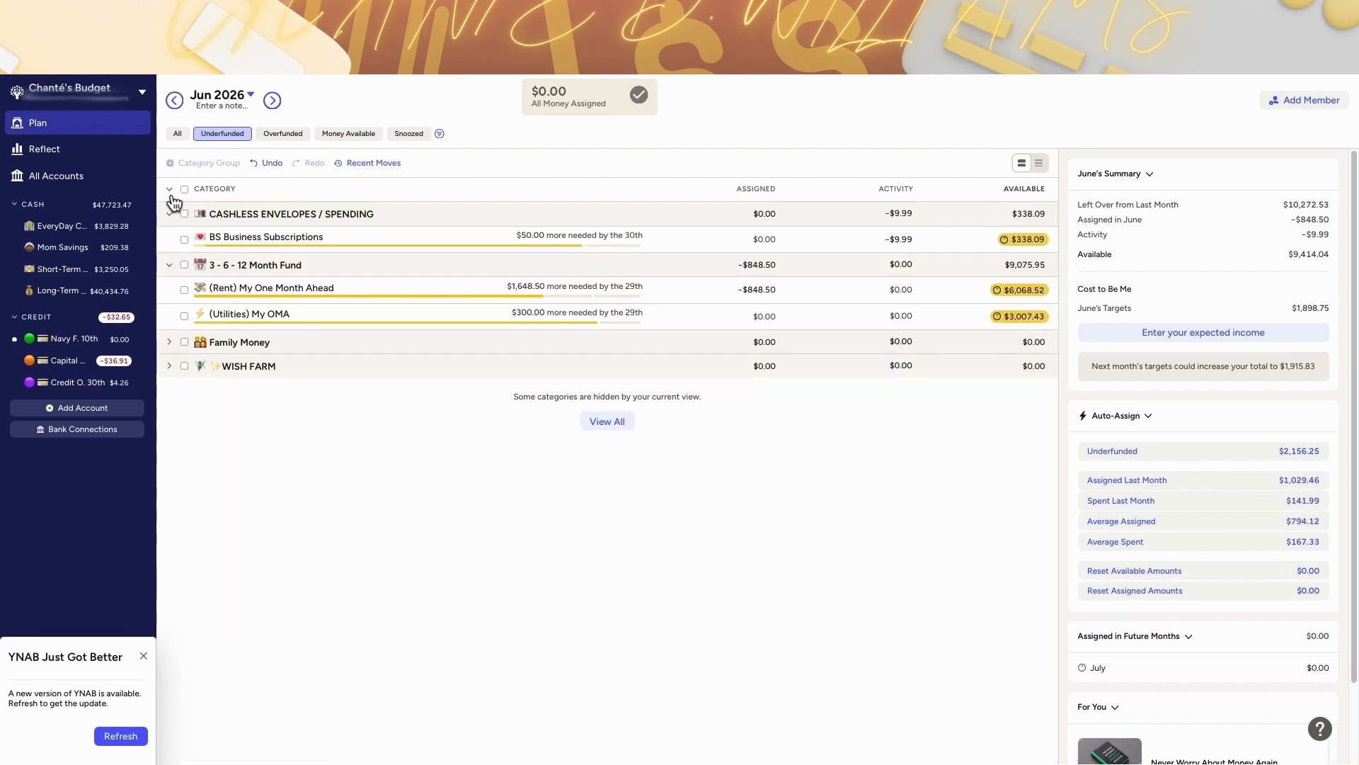
{"action": "left_click", "coordinate": [170, 190]}
{"action": "left_click", "coordinate": [170, 190]}
{"action": "left_click", "coordinate": [177, 133]}
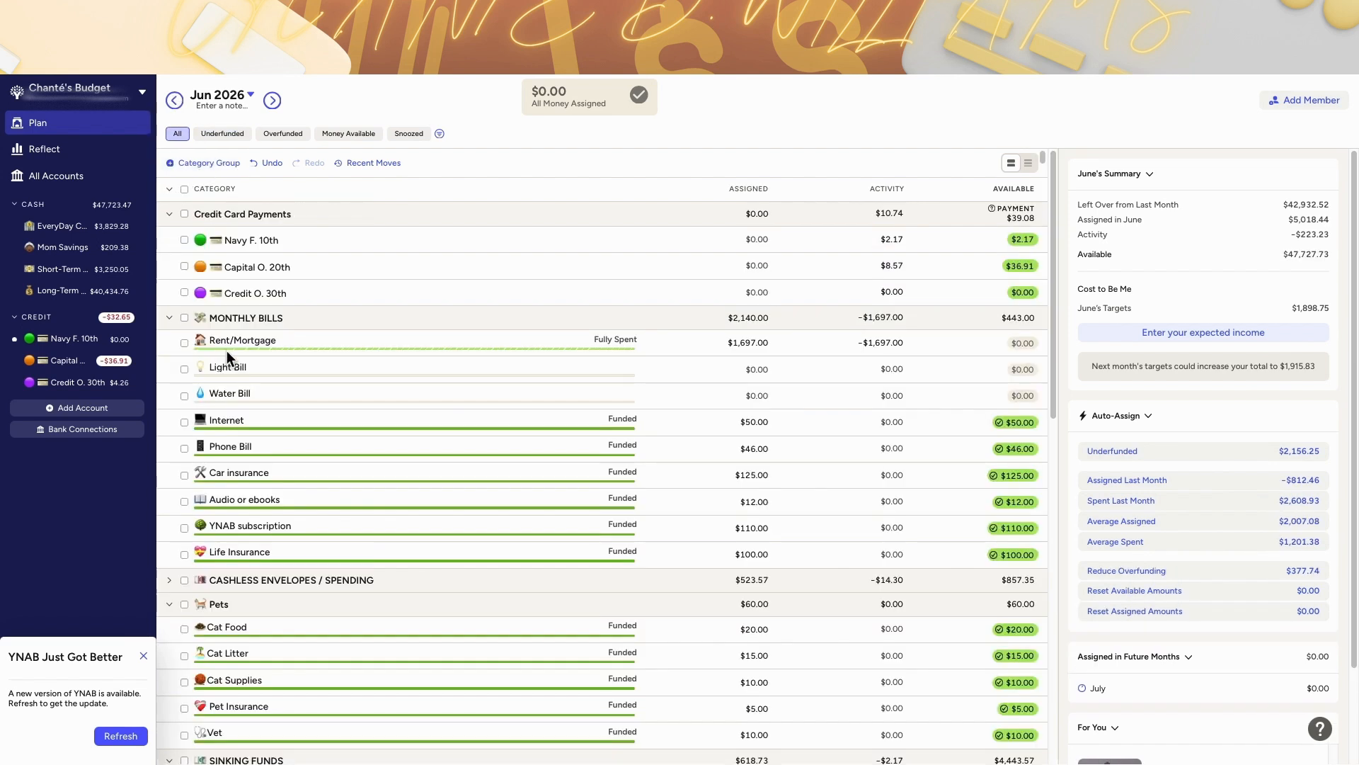
Step: Move May's $348.08 BS Business Subscriptions balance to Ready to Assign
{"action": "left_click", "coordinate": [175, 101]}
{"action": "scroll", "coordinate": [501, 487], "scroll_direction": "down", "scroll_amount": 10}
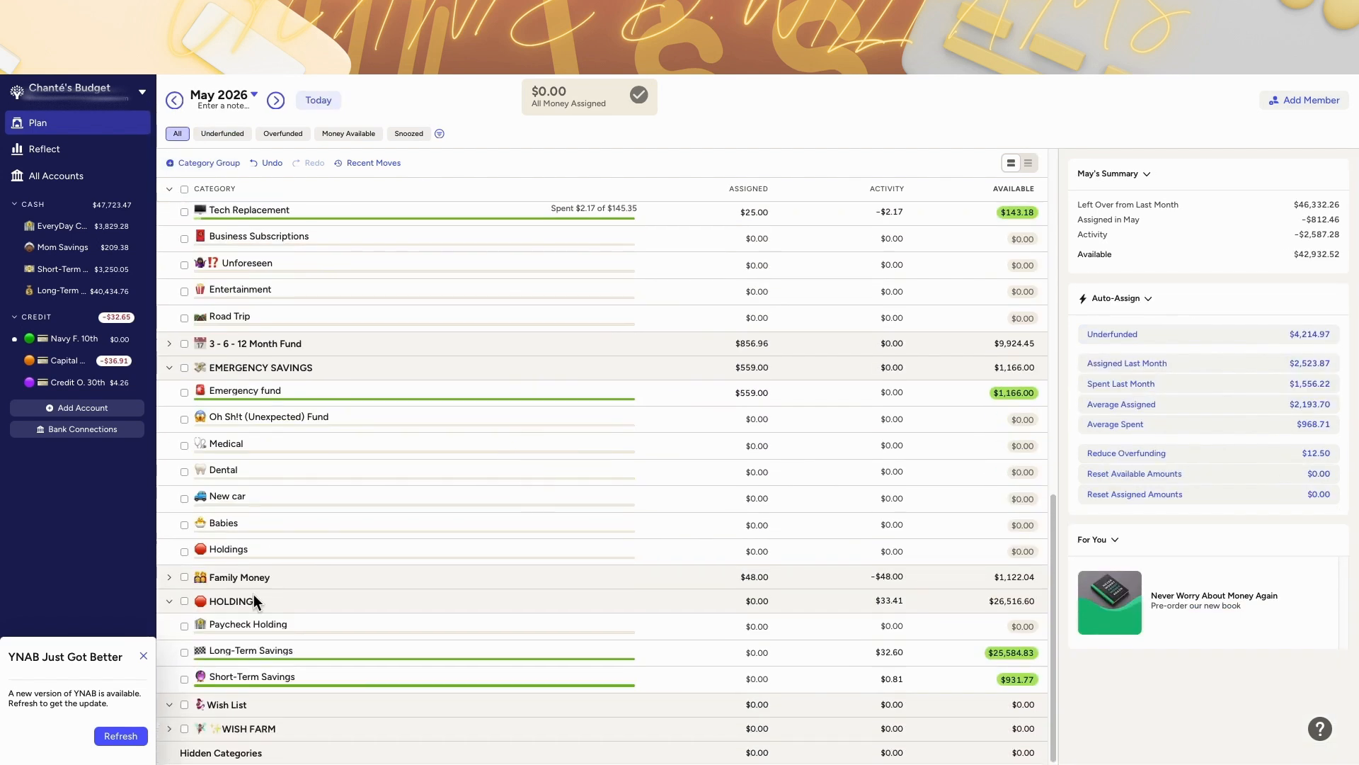
{"action": "scroll", "coordinate": [253, 594], "scroll_direction": "up", "scroll_amount": 7}
{"action": "left_click", "coordinate": [174, 362]}
{"action": "left_click", "coordinate": [1019, 542]}
{"action": "left_click", "coordinate": [1039, 646]}
{"action": "key", "text": "Return"}
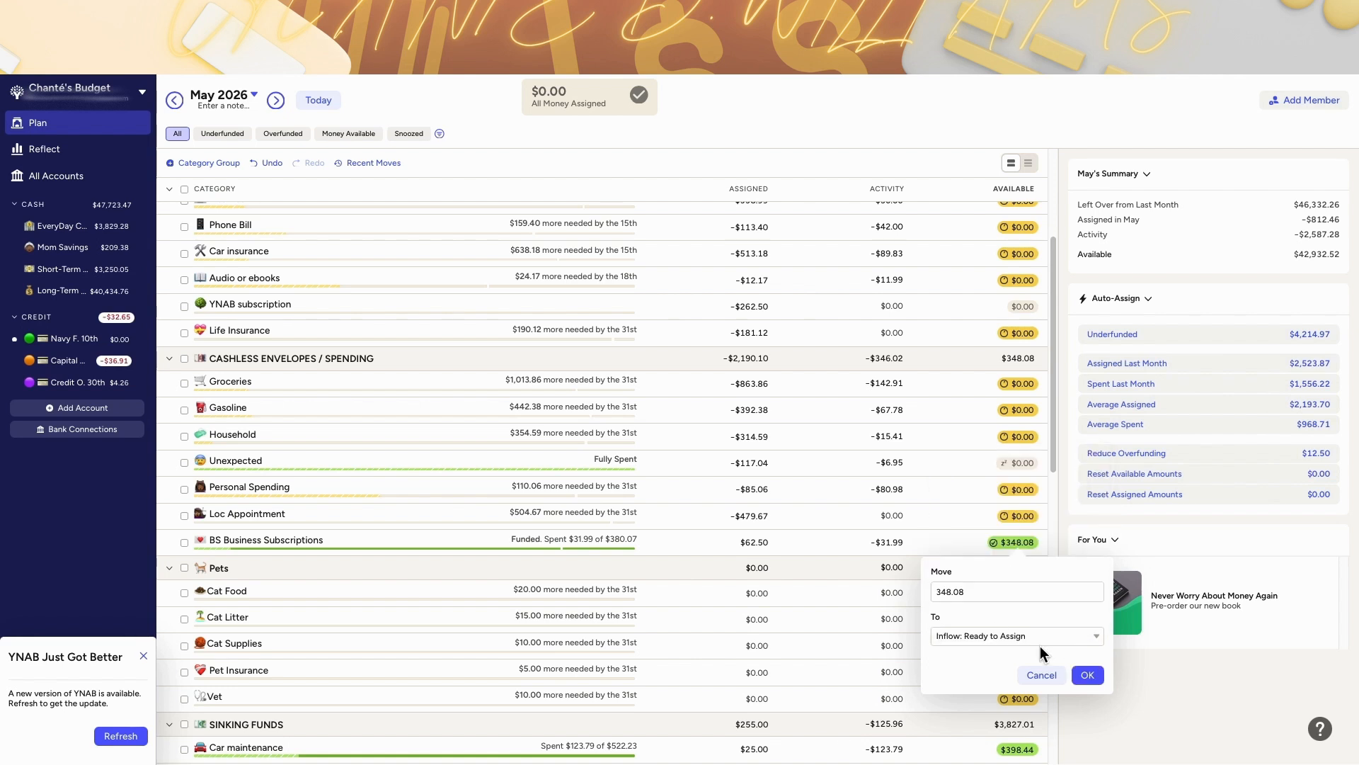
{"action": "left_click", "coordinate": [1092, 674]}
Step: Fund the $50 June target for BS Business Subscriptions
{"action": "left_click", "coordinate": [327, 103]}
{"action": "left_click", "coordinate": [791, 541]}
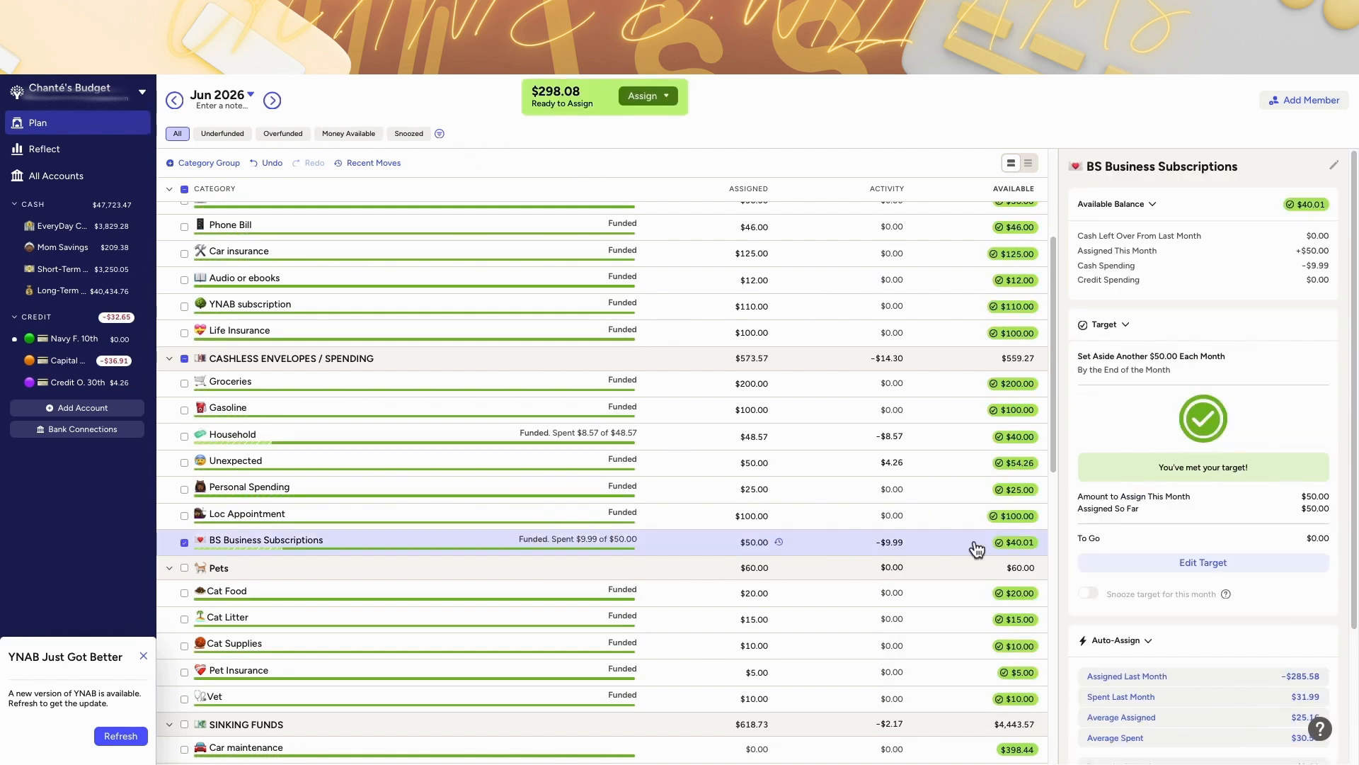
Step: Add $150 to the June (OMA) Spending assignment
{"action": "scroll", "coordinate": [785, 549], "scroll_direction": "down", "scroll_amount": 10}
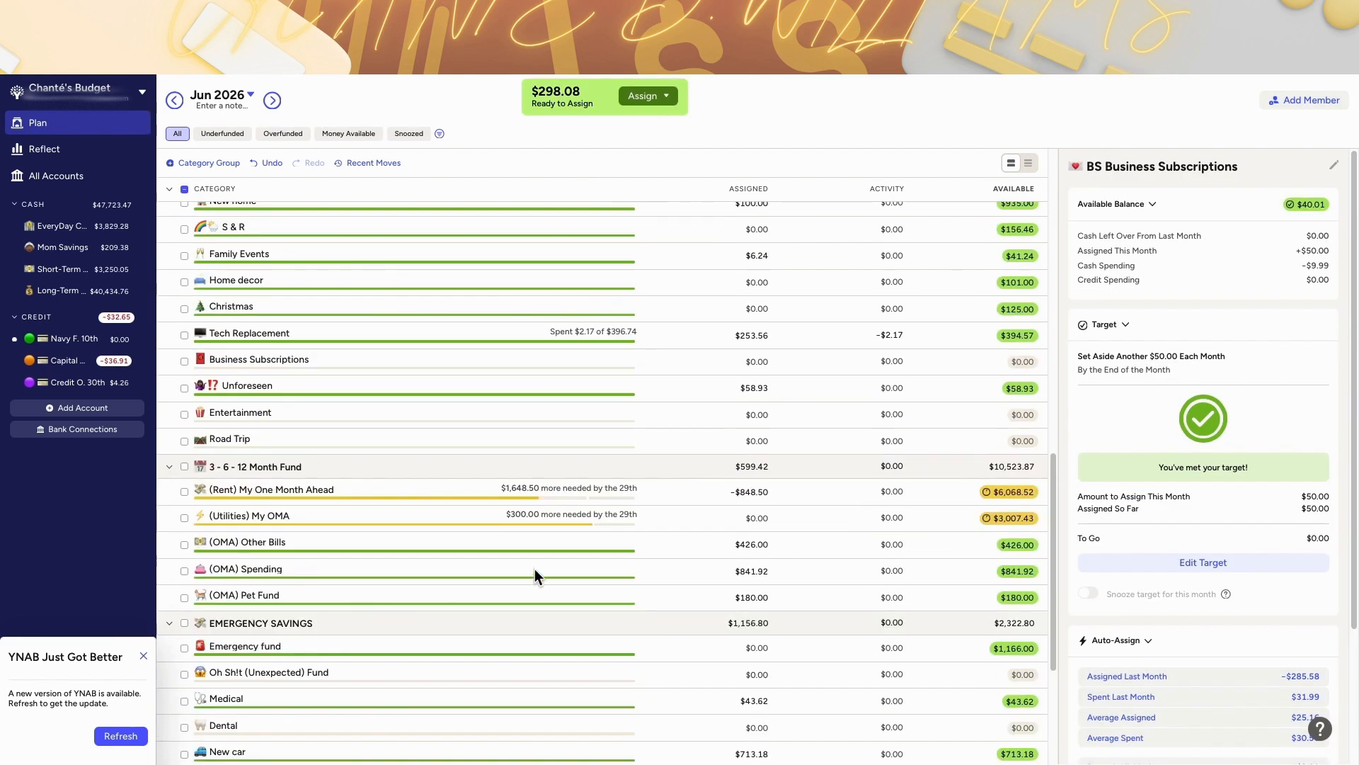
{"action": "left_click", "coordinate": [743, 570]}
{"action": "type", "text": "+1"}
{"action": "scroll", "coordinate": [556, 396], "scroll_direction": "up", "scroll_amount": 3}
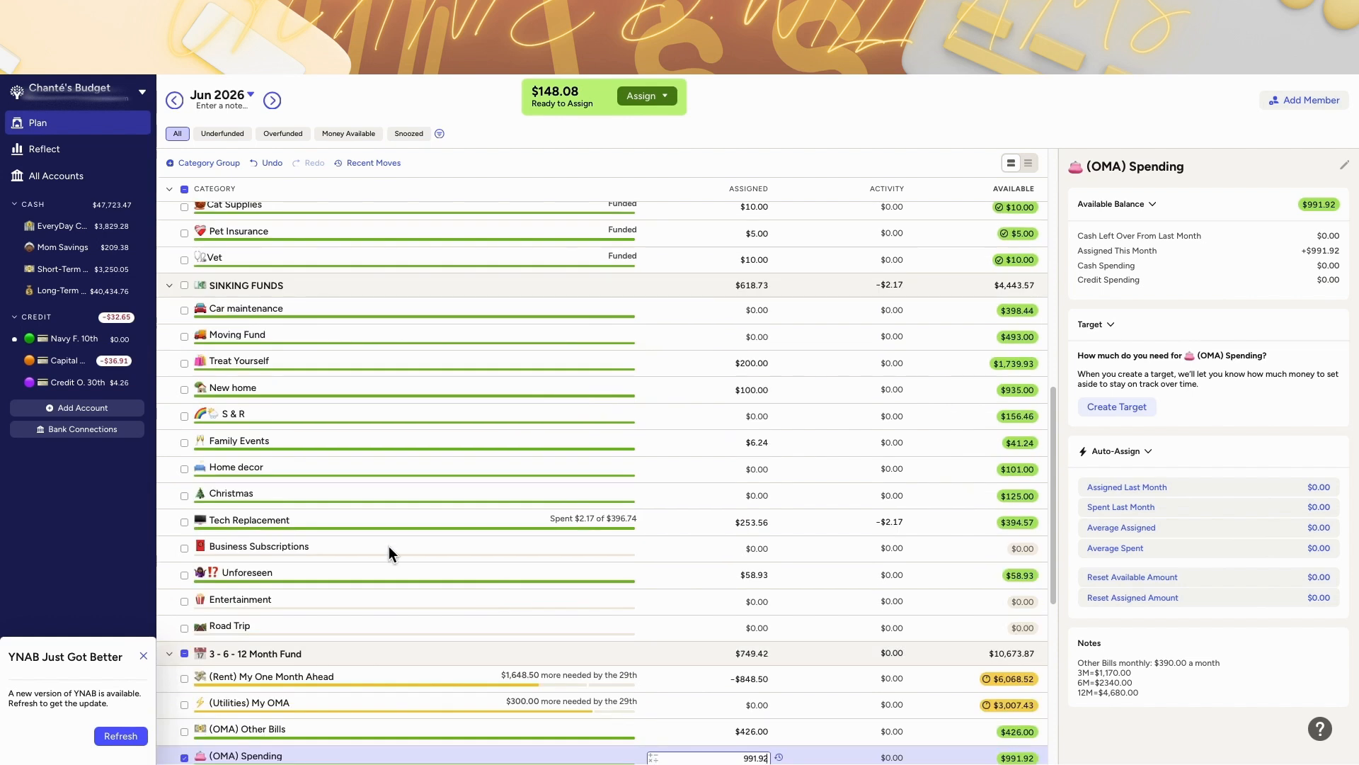
{"action": "left_click", "coordinate": [758, 574]}
Step: Assign the remaining $148 Ready to Assign to the sinking-fund Business Subscriptions category
{"action": "left_click", "coordinate": [647, 96]}
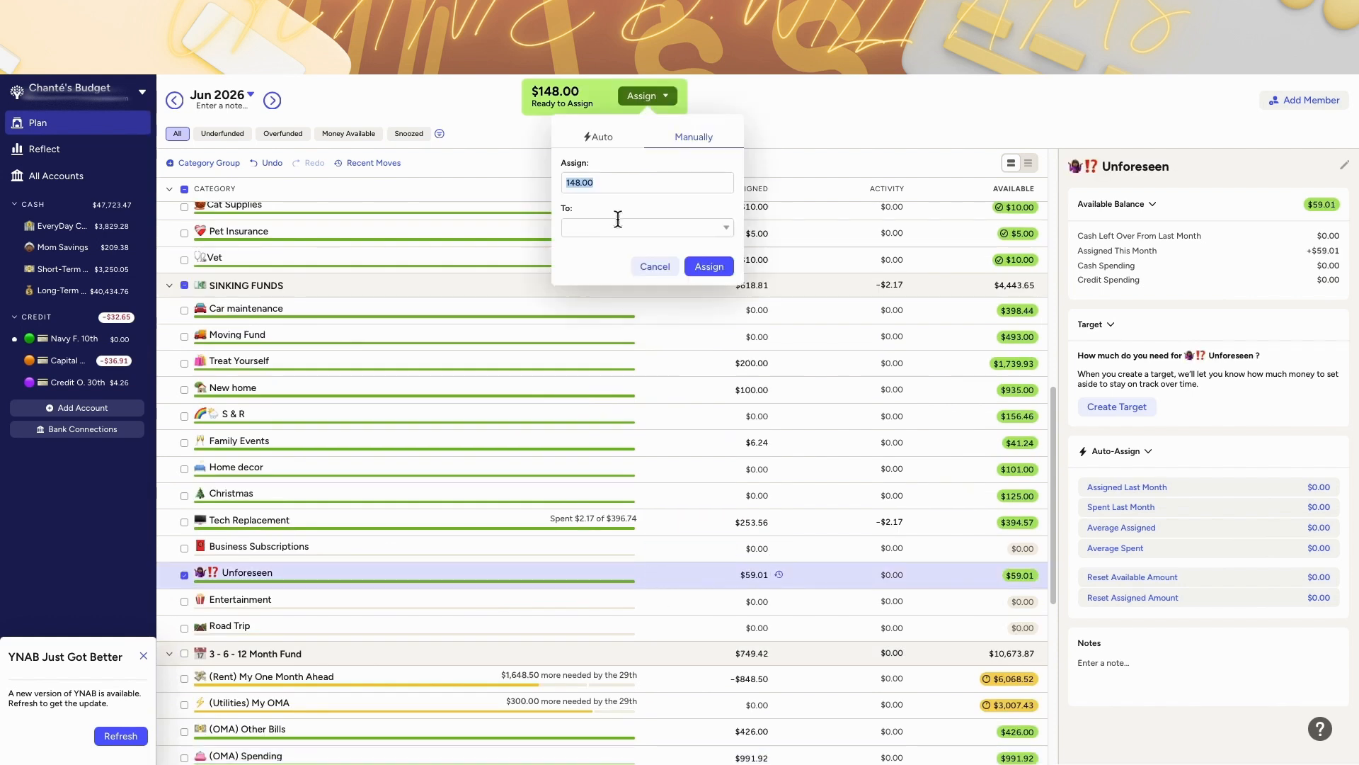
{"action": "left_click", "coordinate": [618, 226]}
{"action": "type", "text": "bus"}
{"action": "left_click", "coordinate": [630, 288]}
{"action": "left_click", "coordinate": [708, 267]}
{"action": "scroll", "coordinate": [548, 486], "scroll_direction": "up", "scroll_amount": 8}
{"action": "scroll", "coordinate": [547, 484], "scroll_direction": "up", "scroll_amount": 1}
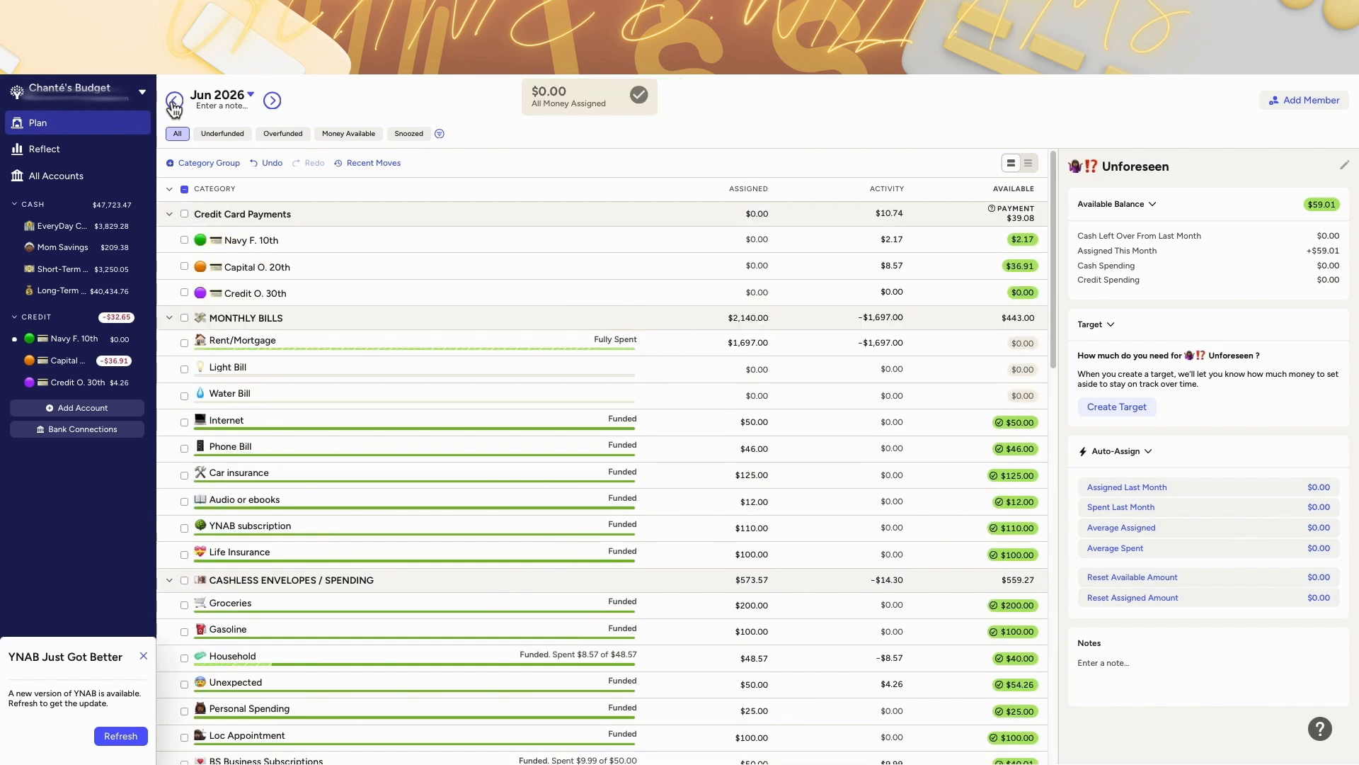
Step: Review May's spending category assignments, then filter June to underfunded categories and return to showing all
{"action": "left_click", "coordinate": [174, 100]}
{"action": "scroll", "coordinate": [430, 351], "scroll_direction": "down", "scroll_amount": 3}
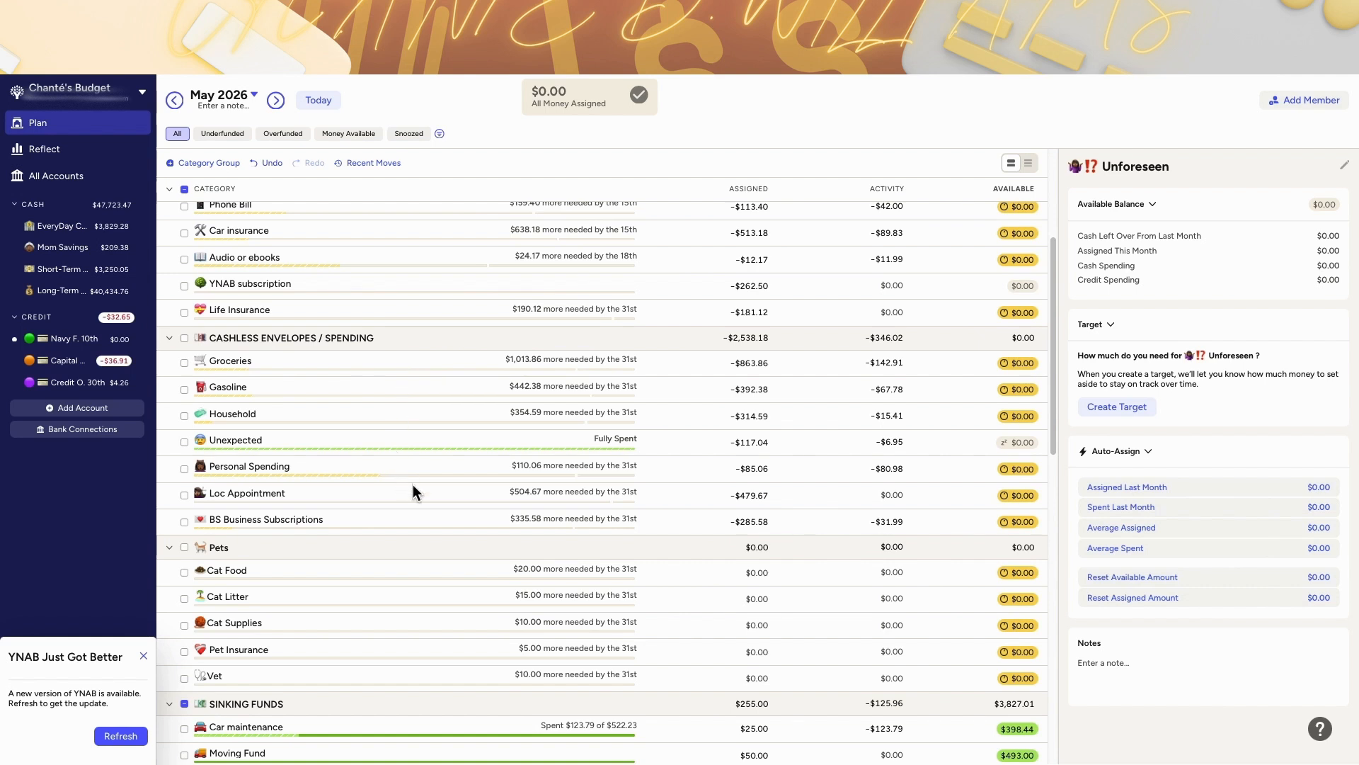
{"action": "scroll", "coordinate": [414, 484], "scroll_direction": "down", "scroll_amount": 1}
{"action": "left_click", "coordinate": [659, 416]}
{"action": "scroll", "coordinate": [656, 490], "scroll_direction": "down", "scroll_amount": 2}
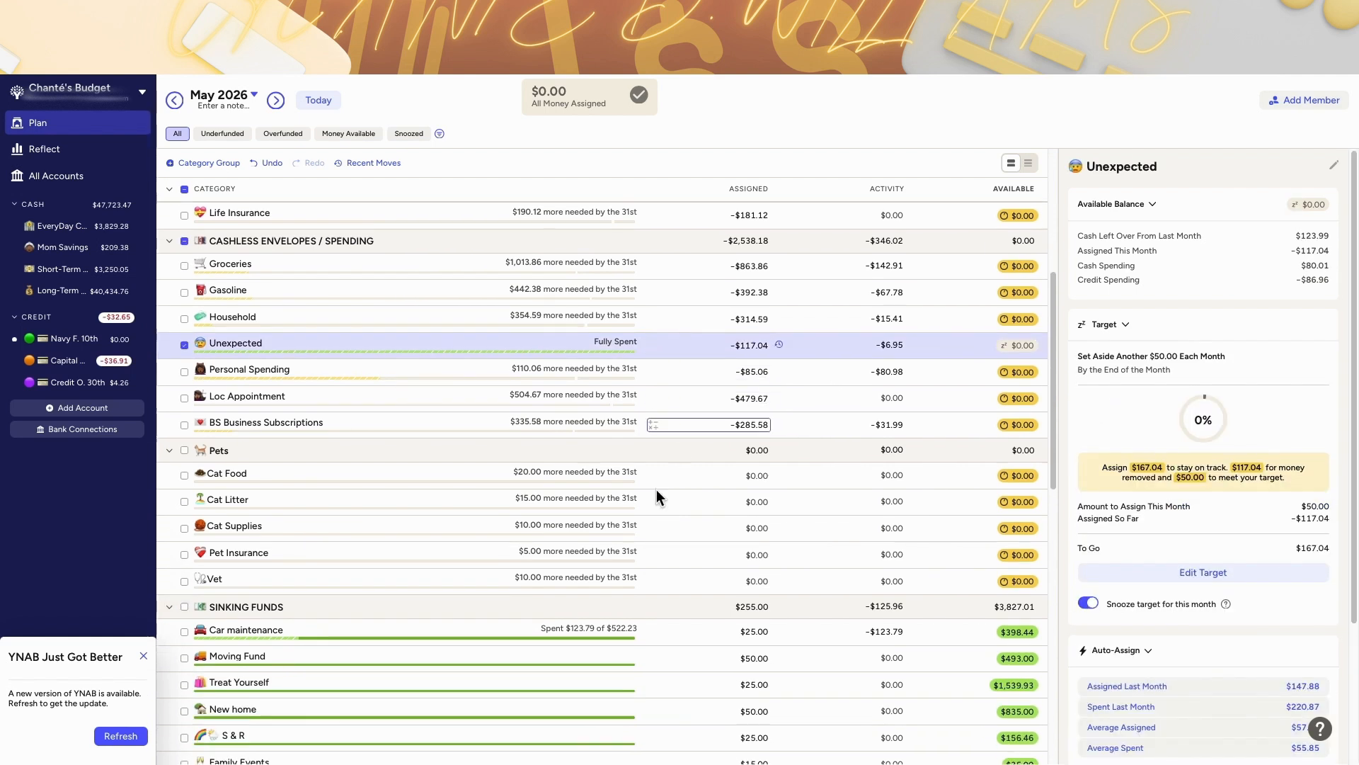
{"action": "scroll", "coordinate": [656, 490], "scroll_direction": "down", "scroll_amount": 3}
{"action": "left_click", "coordinate": [221, 136]}
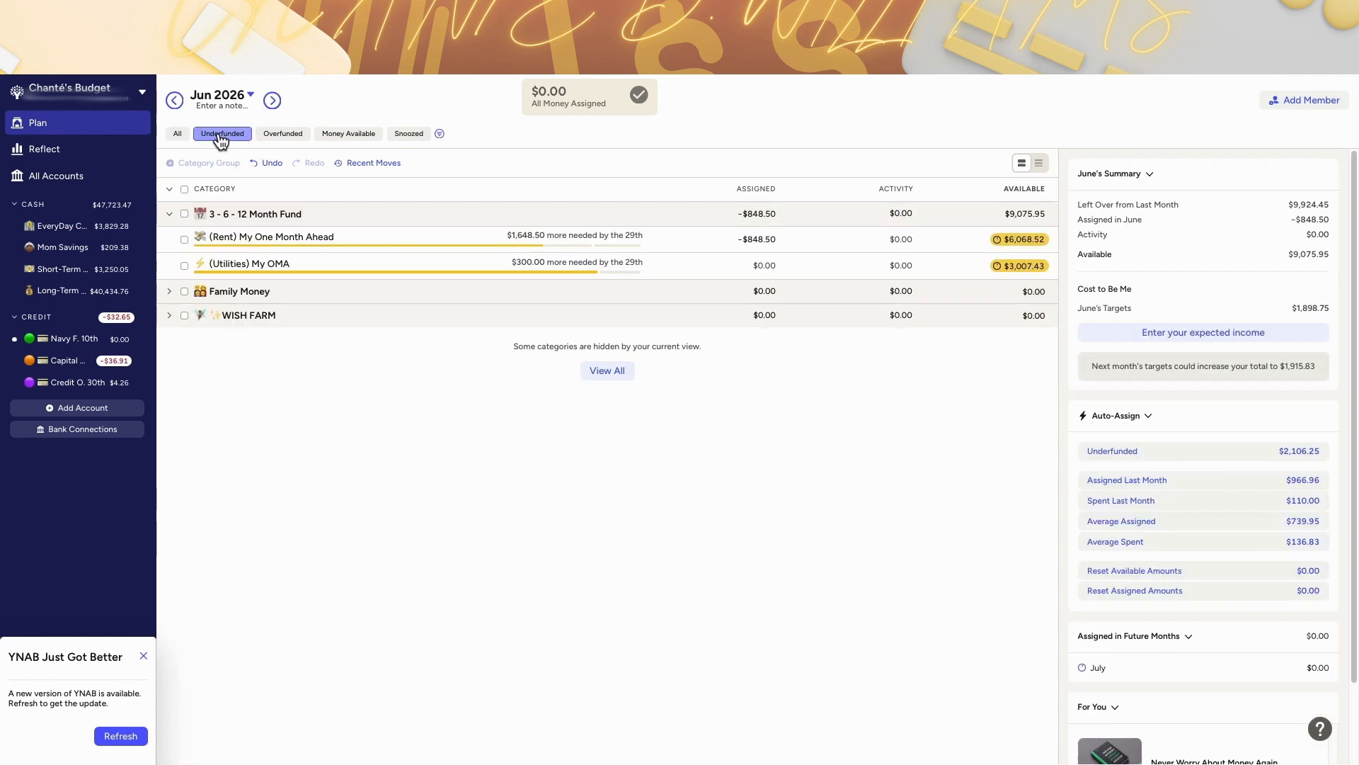
{"action": "left_click", "coordinate": [178, 134]}
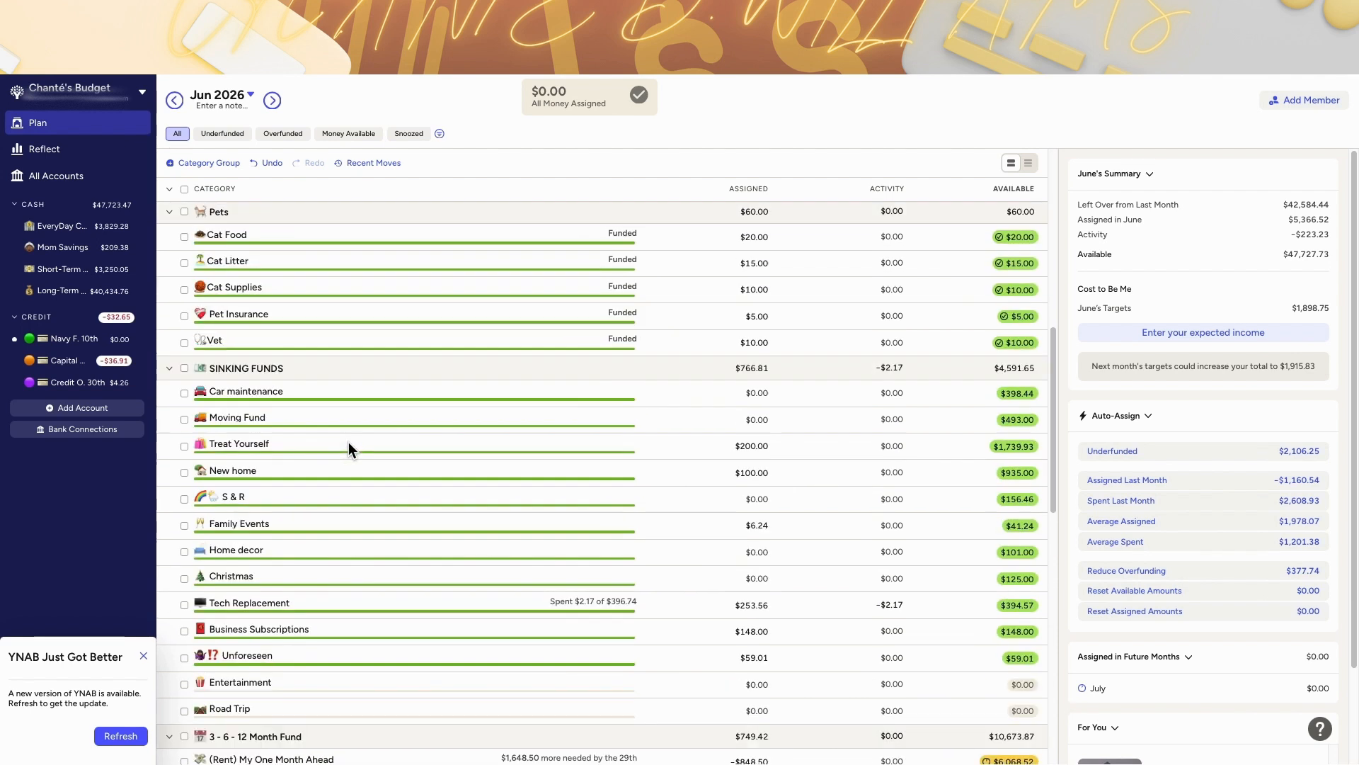
Step: Copy the Treat Yourself category name and create a new category group named Treat Yourself
{"action": "scroll", "coordinate": [348, 442], "scroll_direction": "down", "scroll_amount": 1}
{"action": "left_click", "coordinate": [239, 383]}
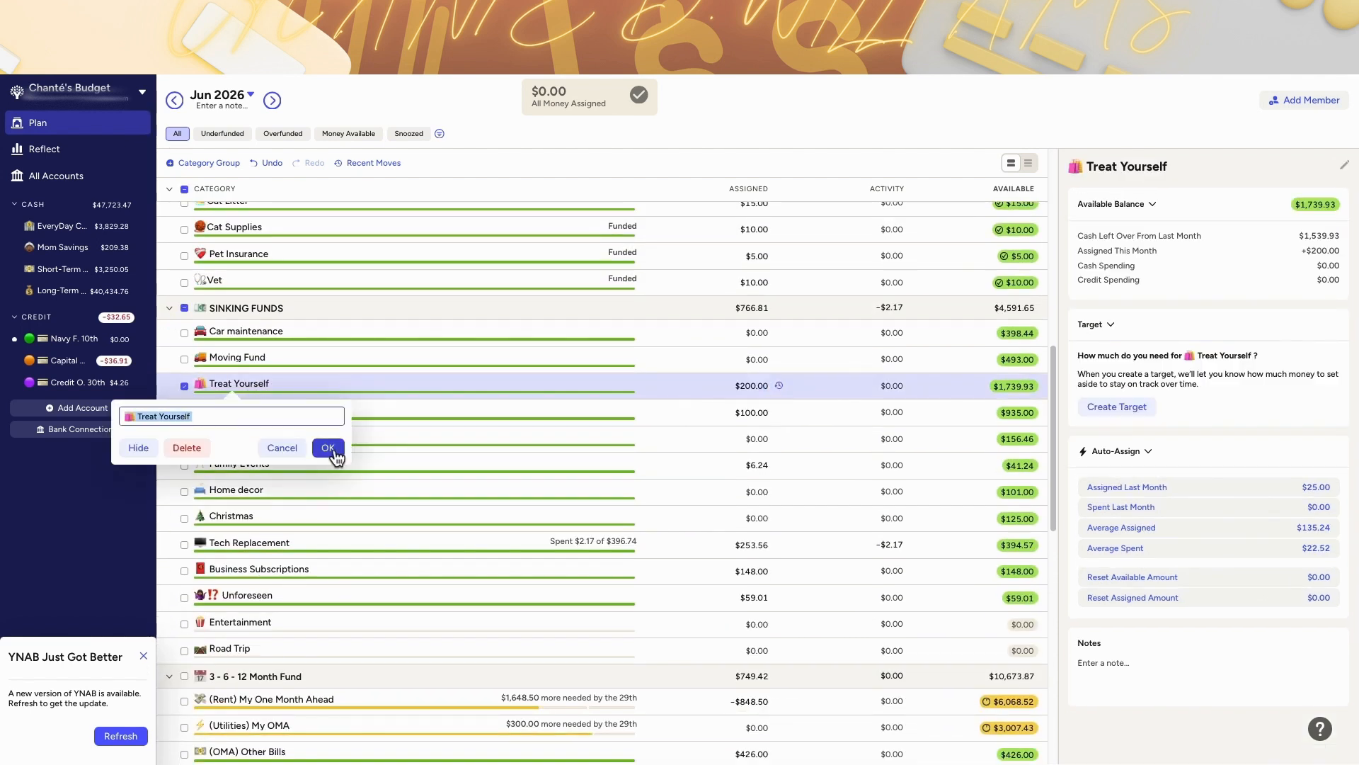
{"action": "left_click", "coordinate": [335, 457]}
{"action": "left_click", "coordinate": [209, 164]}
{"action": "type", "text": "🛍 Treat Yourself"}
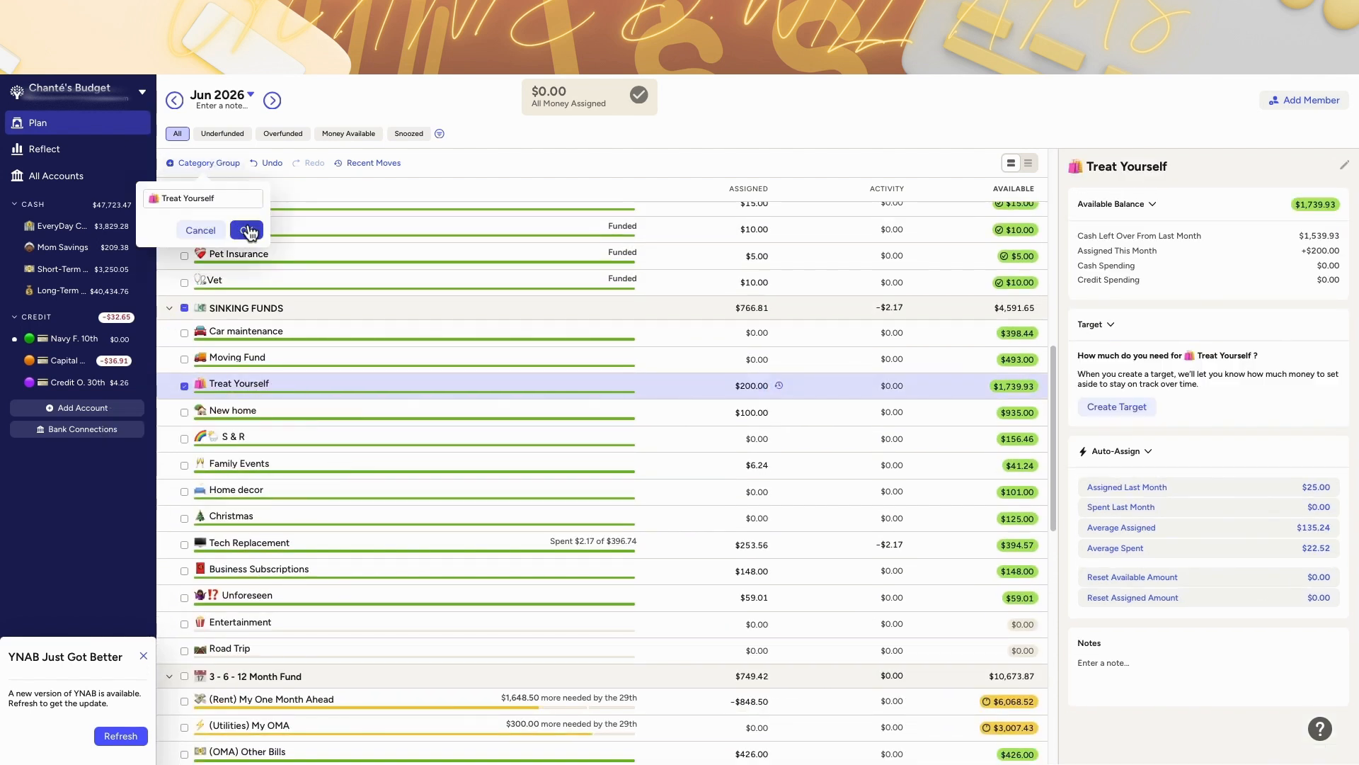
{"action": "left_click", "coordinate": [249, 230]}
Step: Move the Treat Yourself category out of Sinking Funds into the new Treat Yourself group
{"action": "left_click_drag", "start_coordinate": [247, 216], "coordinate": [250, 389]}
{"action": "scroll", "coordinate": [265, 384], "scroll_direction": "down", "scroll_amount": 4}
{"action": "scroll", "coordinate": [276, 423], "scroll_direction": "up", "scroll_amount": 1}
{"action": "scroll", "coordinate": [276, 423], "scroll_direction": "down", "scroll_amount": 16}
{"action": "scroll", "coordinate": [277, 421], "scroll_direction": "up", "scroll_amount": 10}
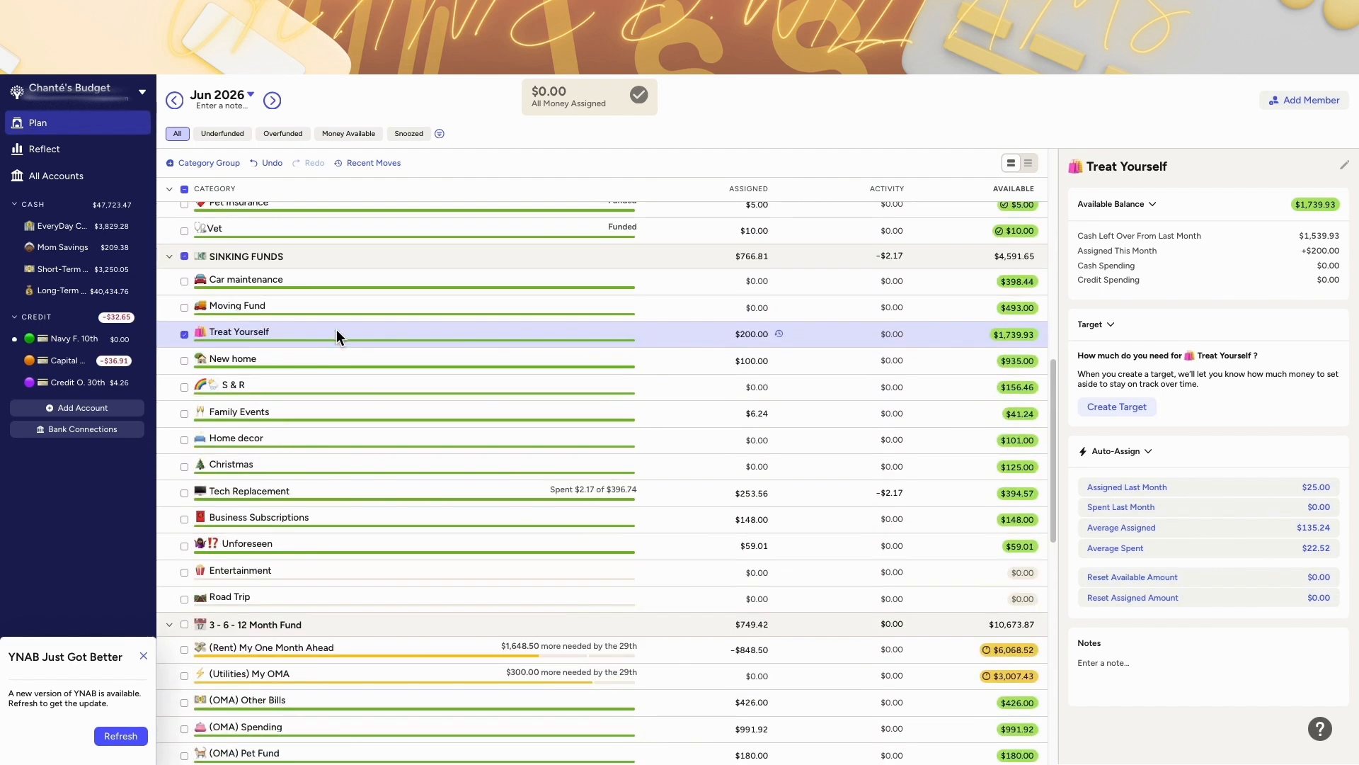
{"action": "left_click_drag", "start_coordinate": [354, 330], "coordinate": [169, 185]}
{"action": "left_click", "coordinate": [168, 189]}
{"action": "left_click", "coordinate": [168, 310]}
{"action": "scroll", "coordinate": [220, 538], "scroll_direction": "down", "scroll_amount": 2}
{"action": "left_click", "coordinate": [169, 631]}
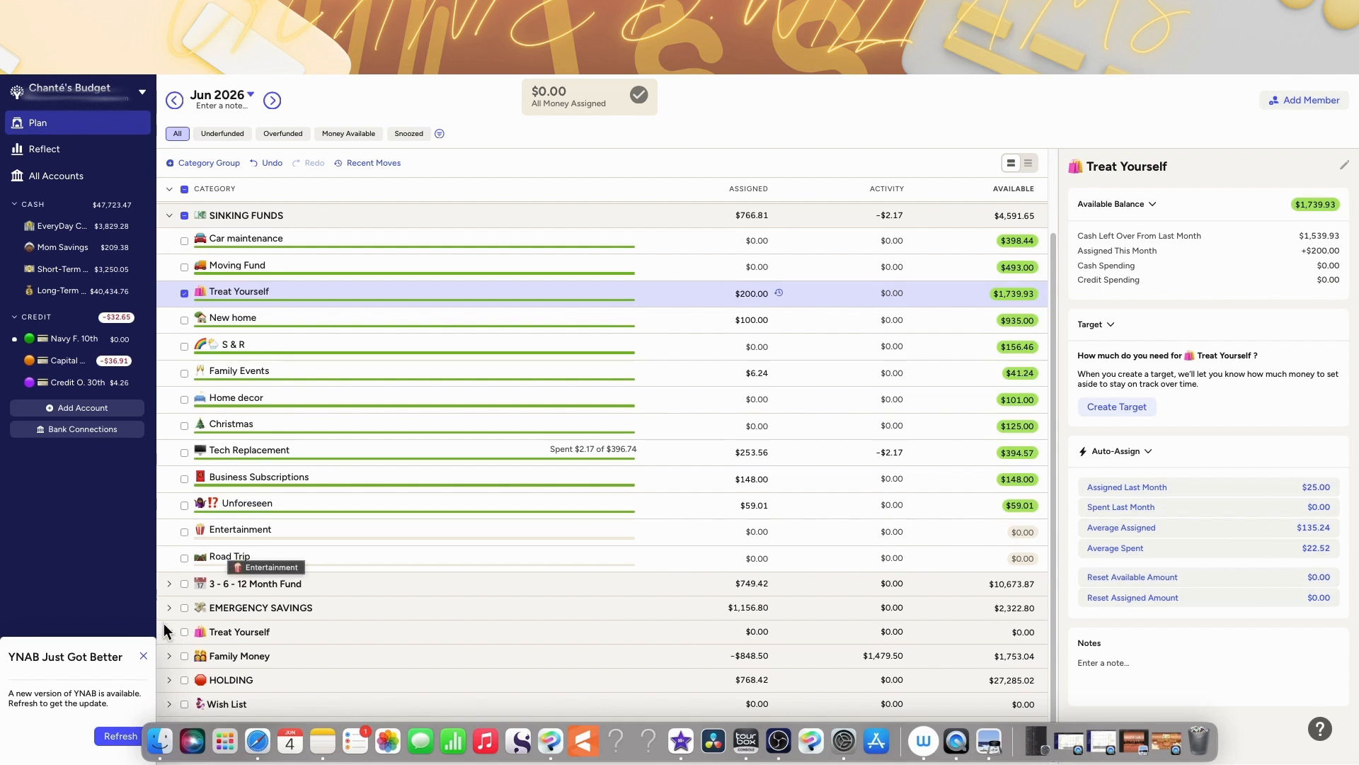
{"action": "left_click_drag", "start_coordinate": [329, 292], "coordinate": [325, 641]}
{"action": "scroll", "coordinate": [227, 623], "scroll_direction": "up", "scroll_amount": 2}
{"action": "left_click", "coordinate": [168, 189]}
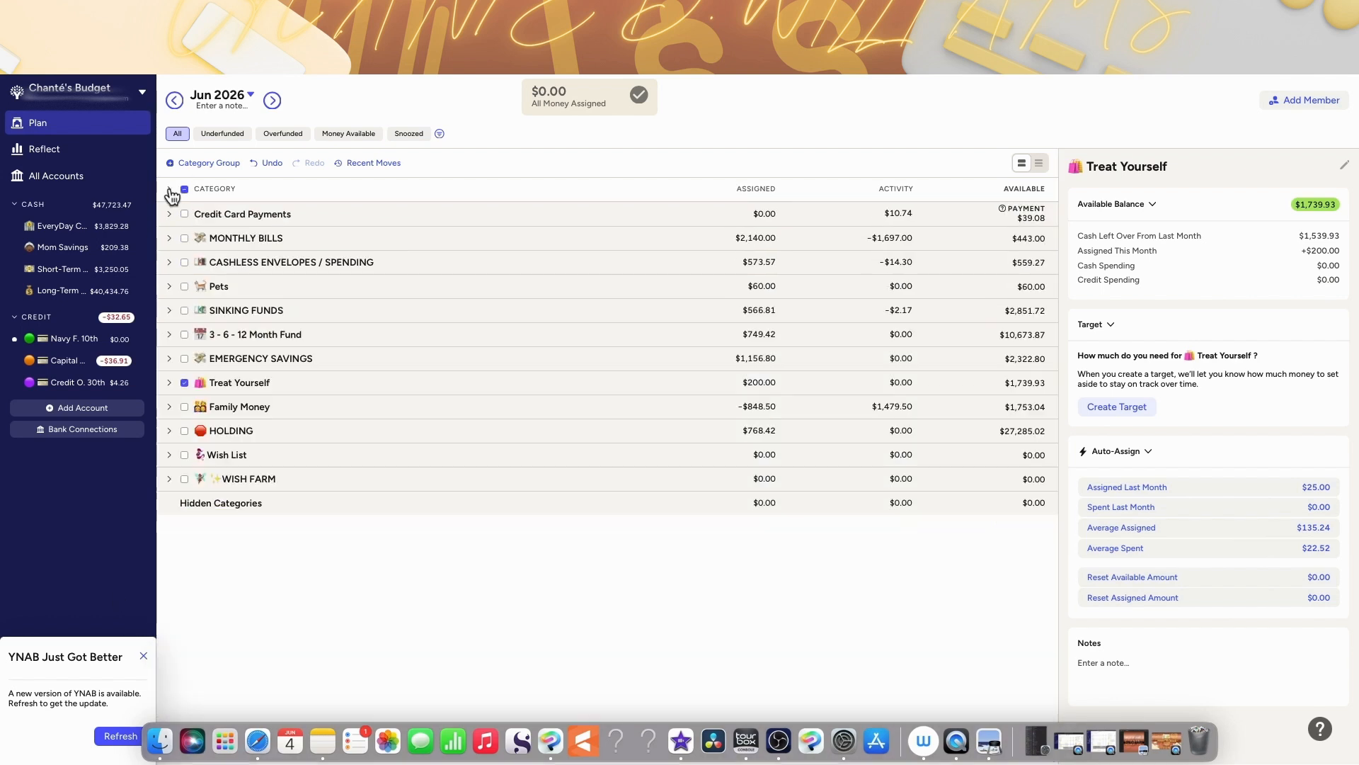
Step: Expand all category groups and refresh the app to load the new version
{"action": "left_click", "coordinate": [170, 190]}
{"action": "scroll", "coordinate": [792, 340], "scroll_direction": "down", "scroll_amount": 15}
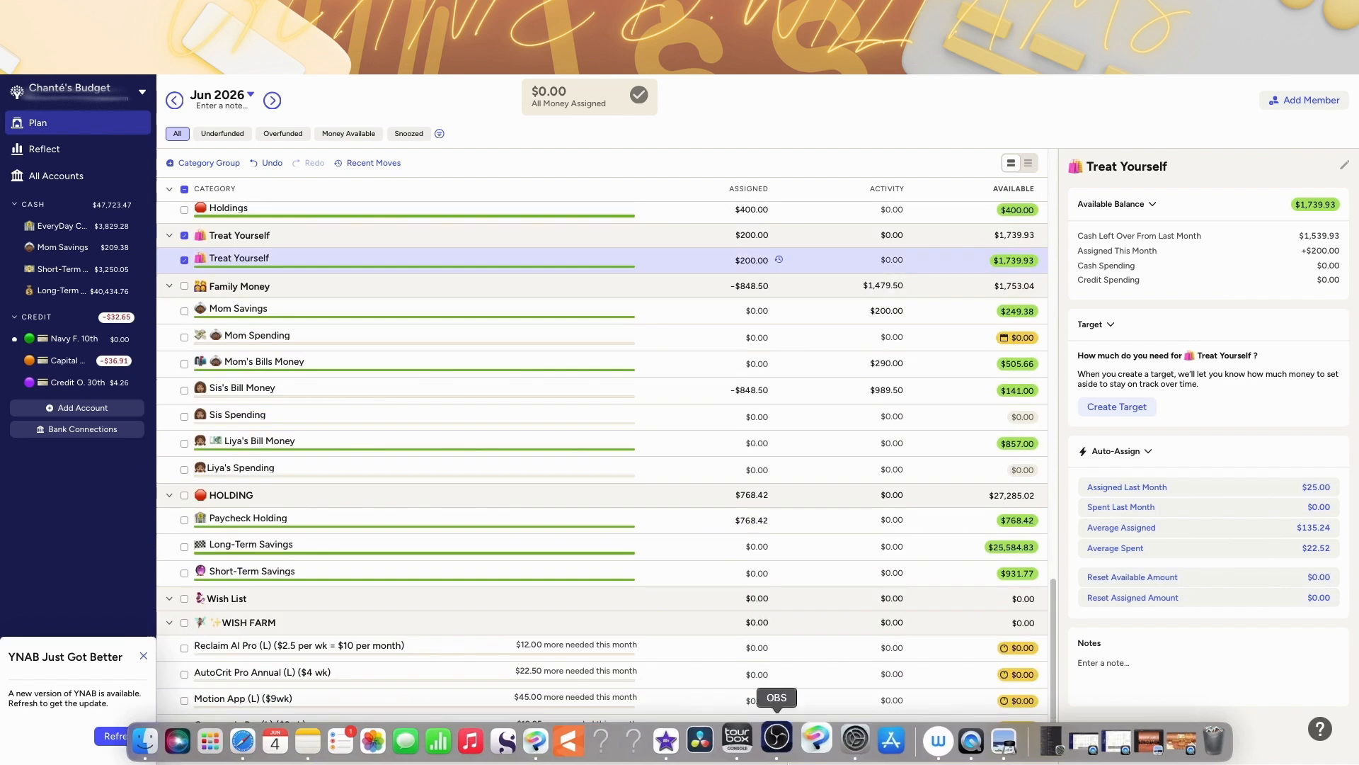
{"action": "left_click", "coordinate": [113, 736]}
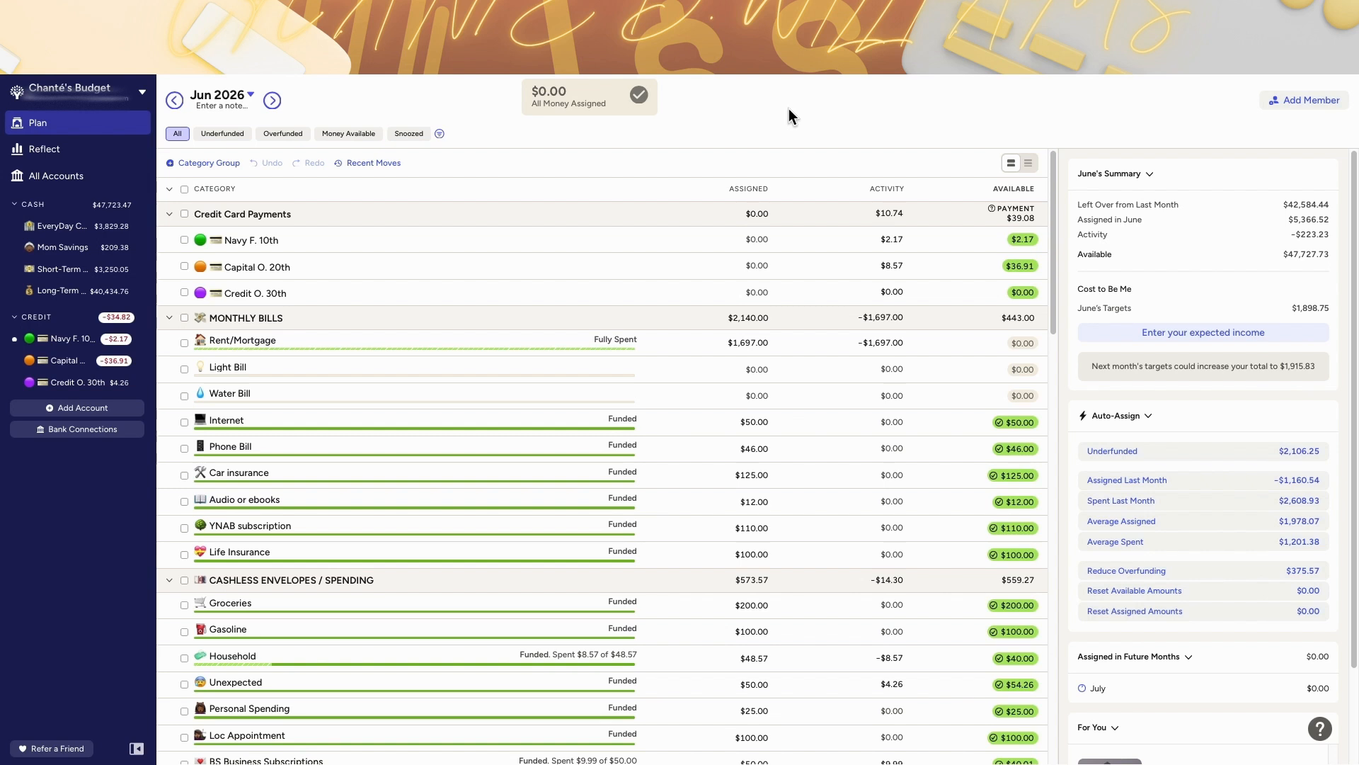
Step: Review June's monthly bills and cashless spending categories
{"action": "scroll", "coordinate": [758, 359], "scroll_direction": "down", "scroll_amount": 3}
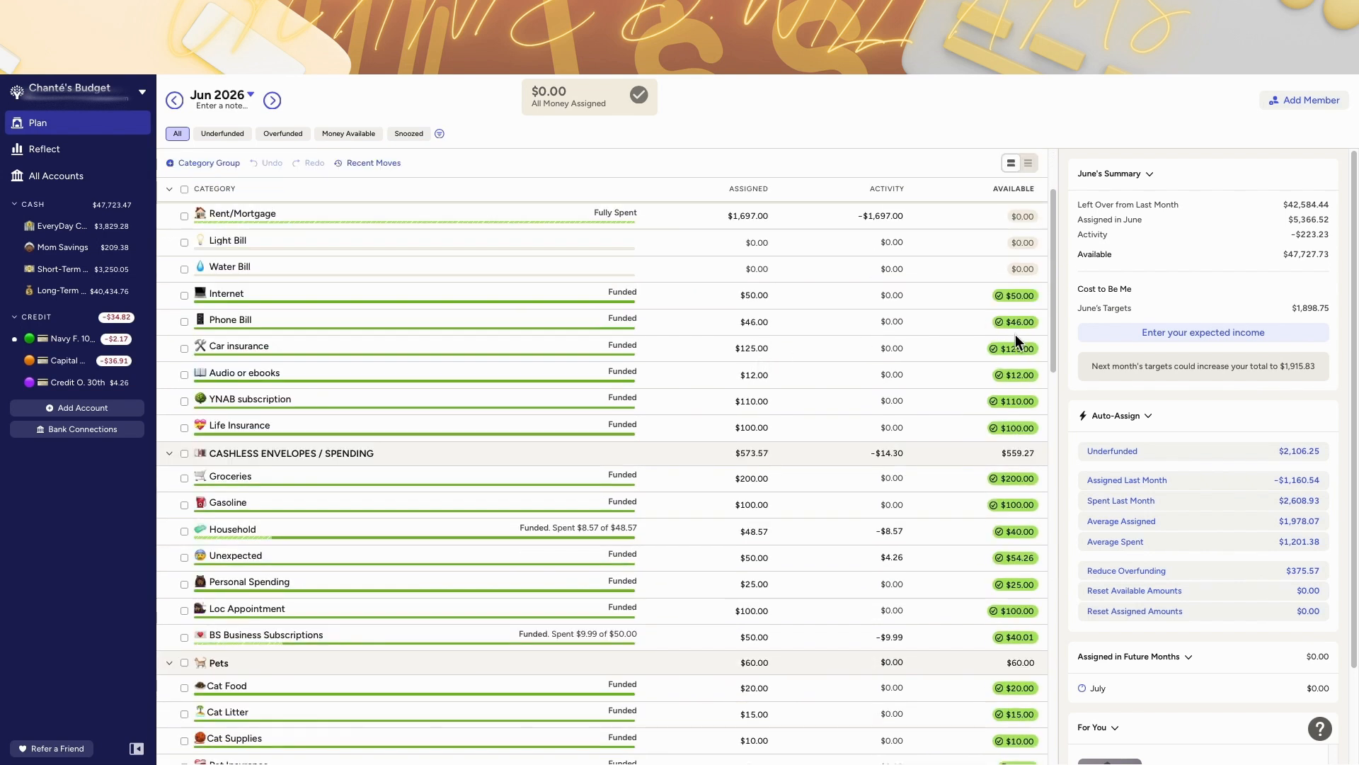
{"action": "left_click_drag", "start_coordinate": [1055, 352], "coordinate": [1054, 359]}
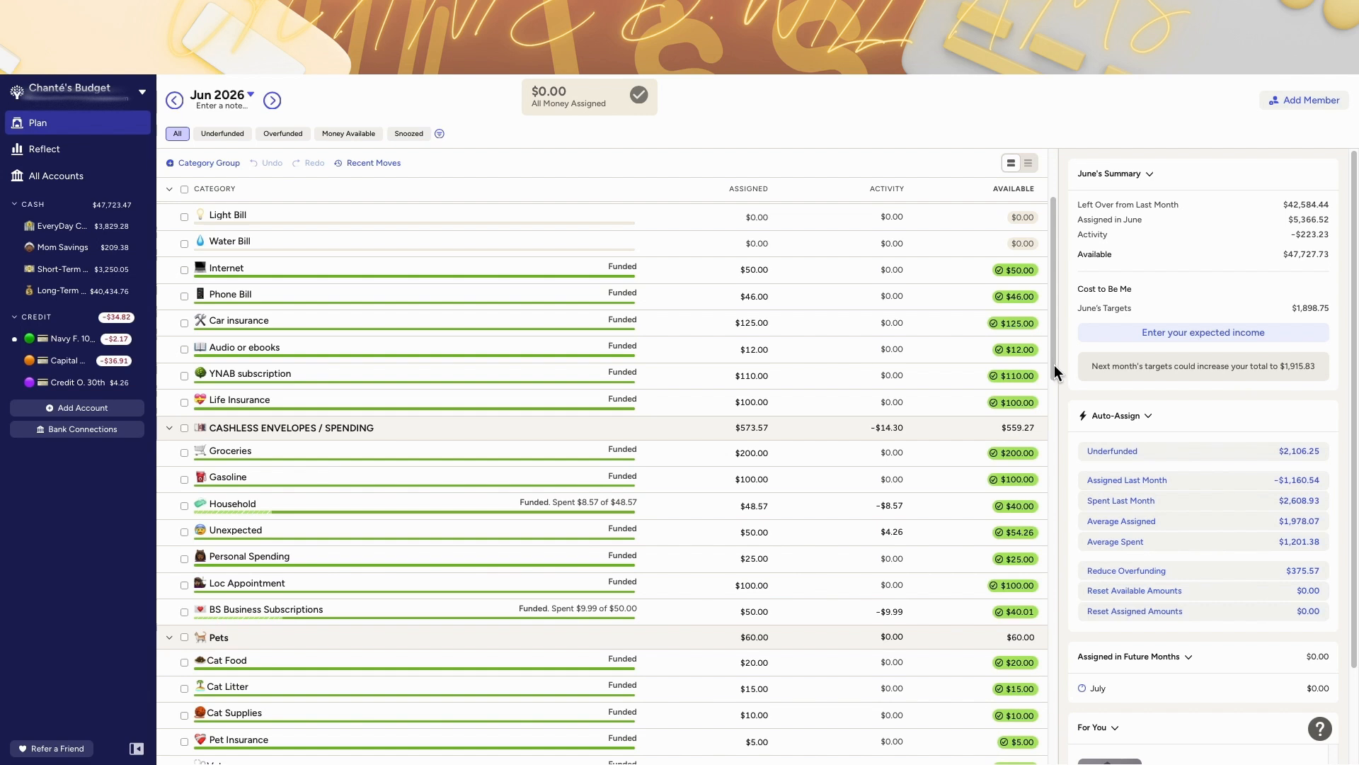
{"action": "left_click_drag", "start_coordinate": [1055, 364], "coordinate": [1054, 368]}
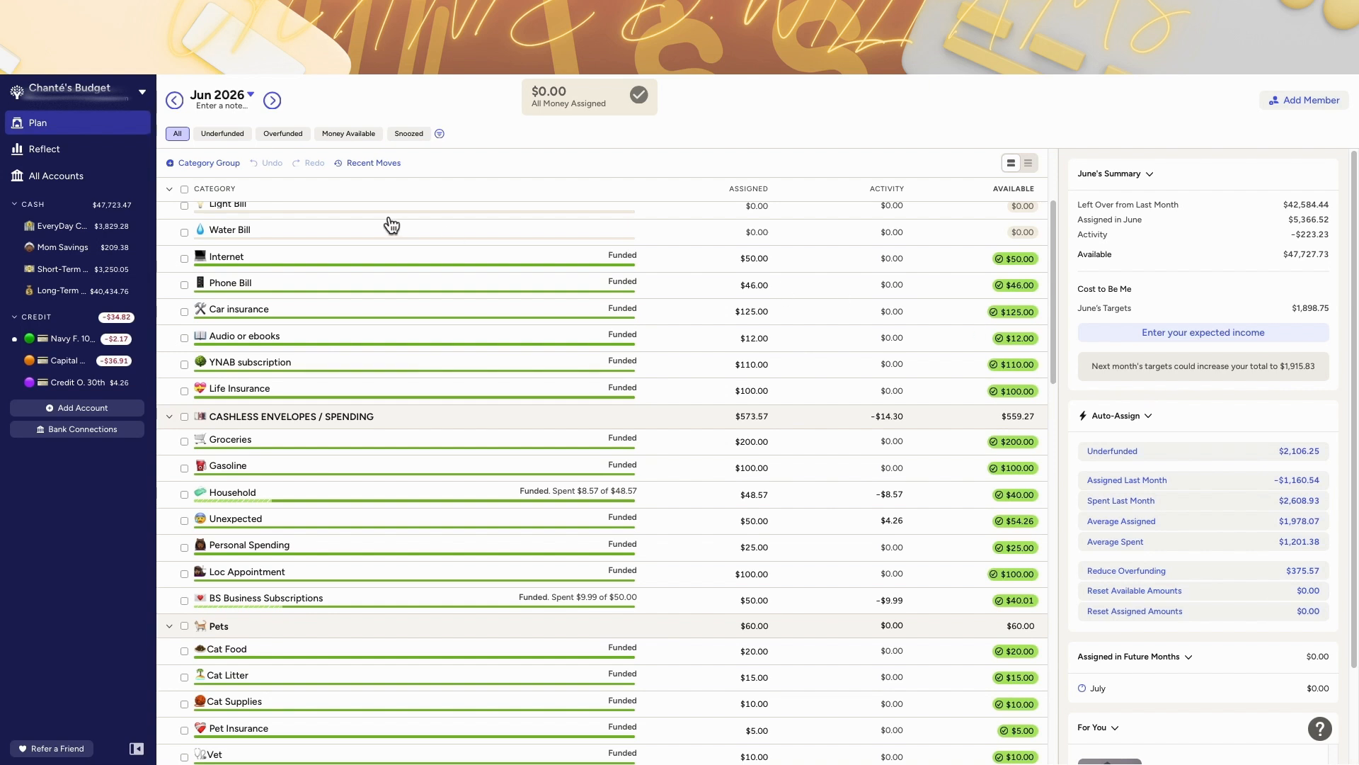
Step: Switch to May and review its assignments and balances across bills, spending, pets, sinking funds and OMA categories
{"action": "left_click", "coordinate": [175, 101]}
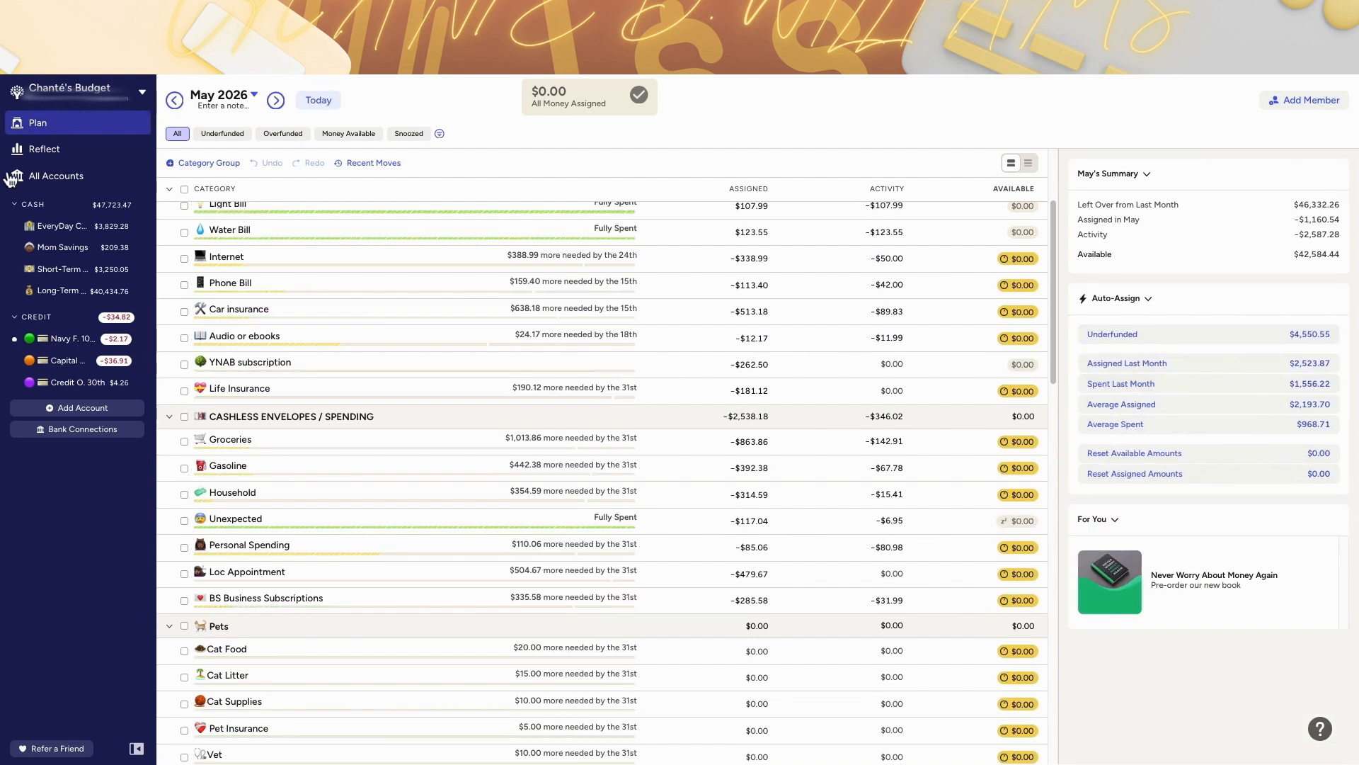
{"action": "scroll", "coordinate": [764, 446], "scroll_direction": "up", "scroll_amount": 3}
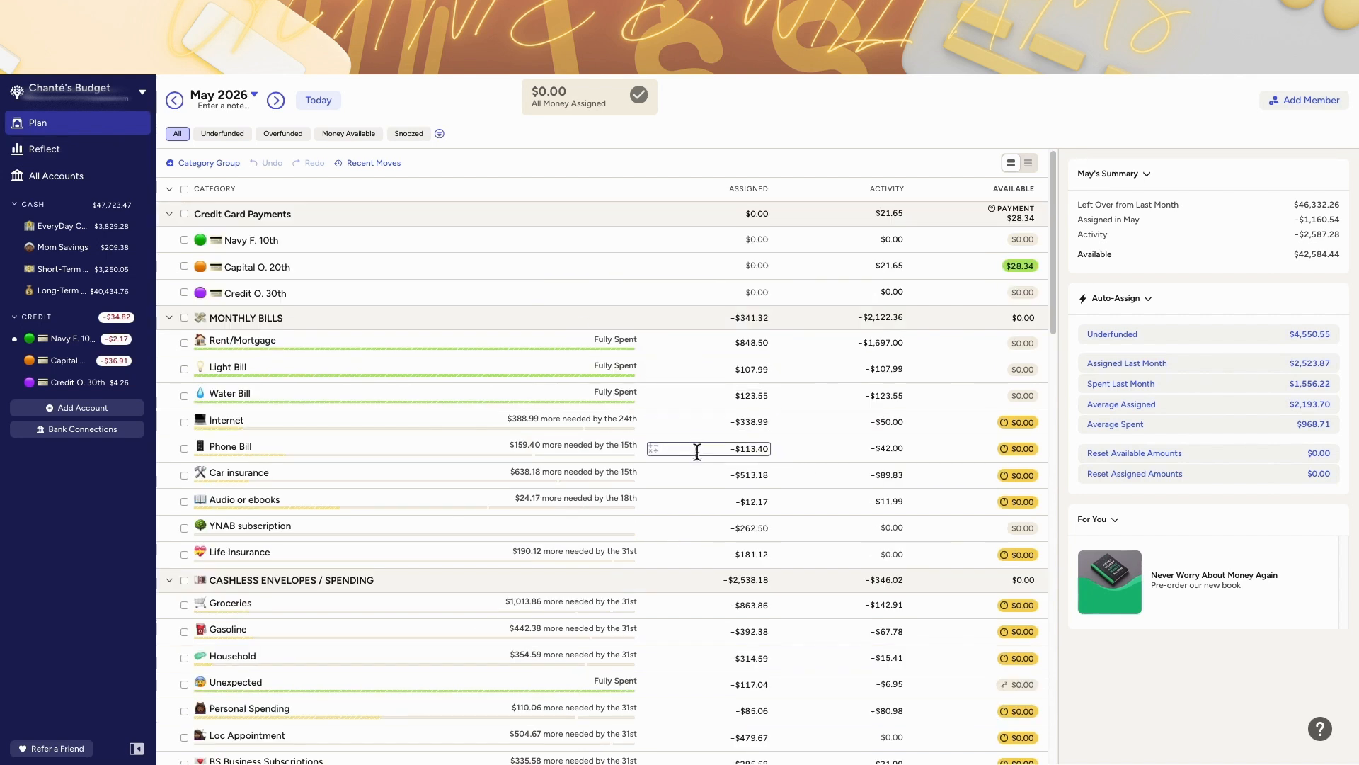
{"action": "scroll", "coordinate": [697, 452], "scroll_direction": "down", "scroll_amount": 1}
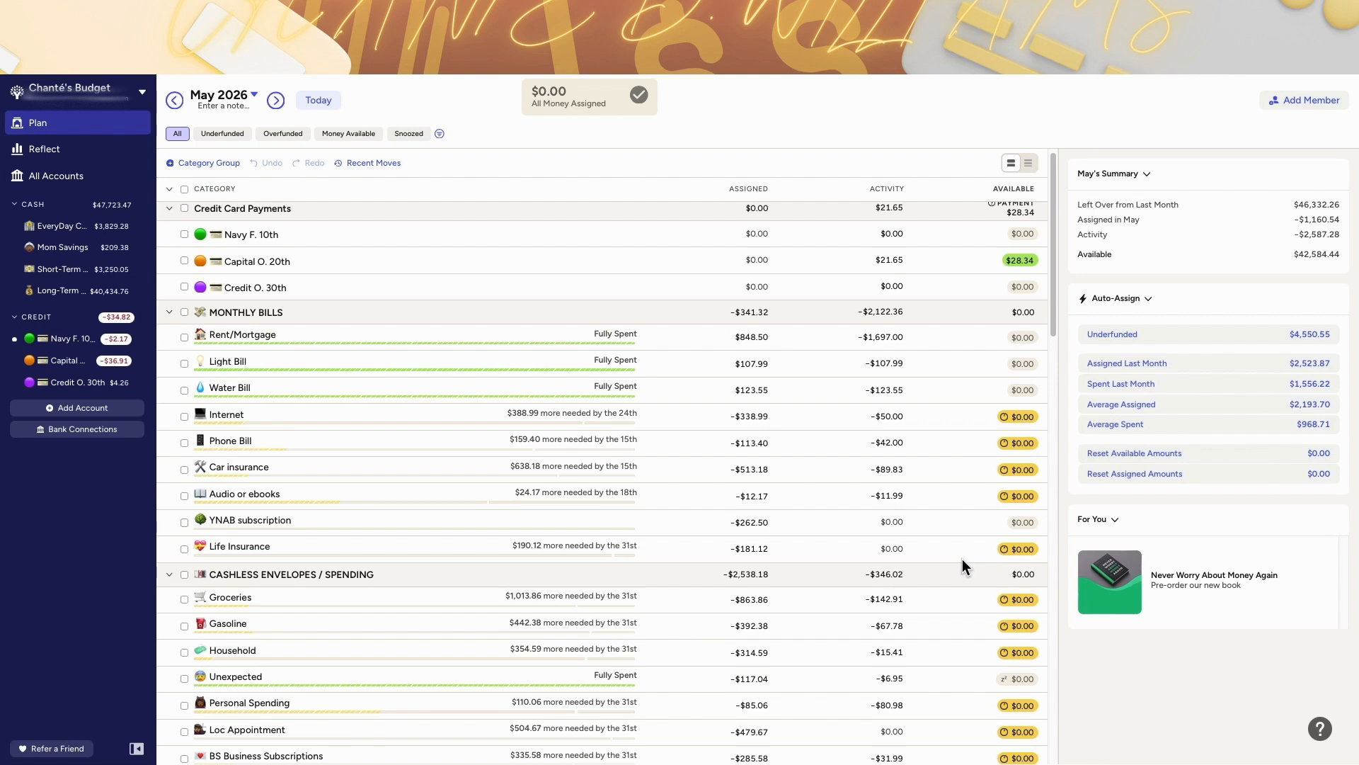
{"action": "scroll", "coordinate": [962, 558], "scroll_direction": "down", "scroll_amount": 1}
{"action": "scroll", "coordinate": [938, 520], "scroll_direction": "down", "scroll_amount": 1}
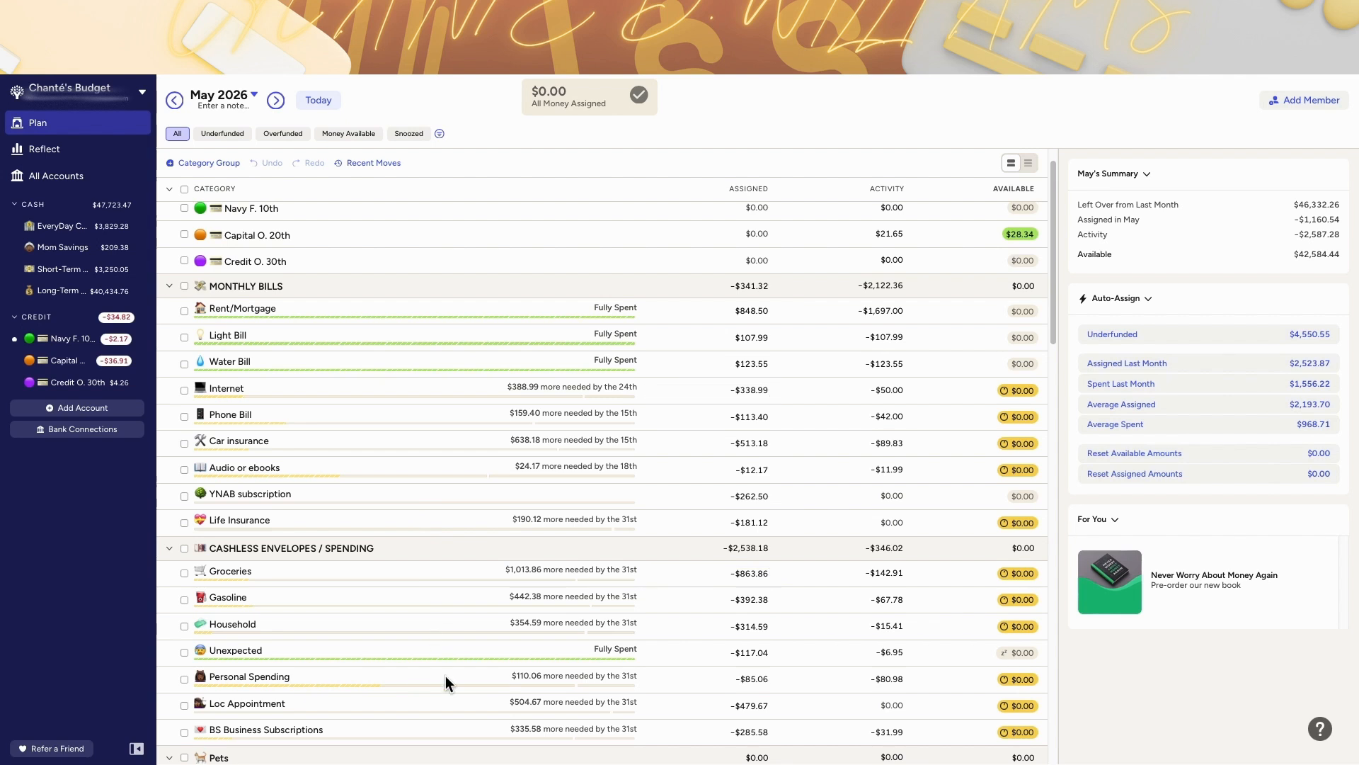
{"action": "scroll", "coordinate": [844, 530], "scroll_direction": "down", "scroll_amount": 5}
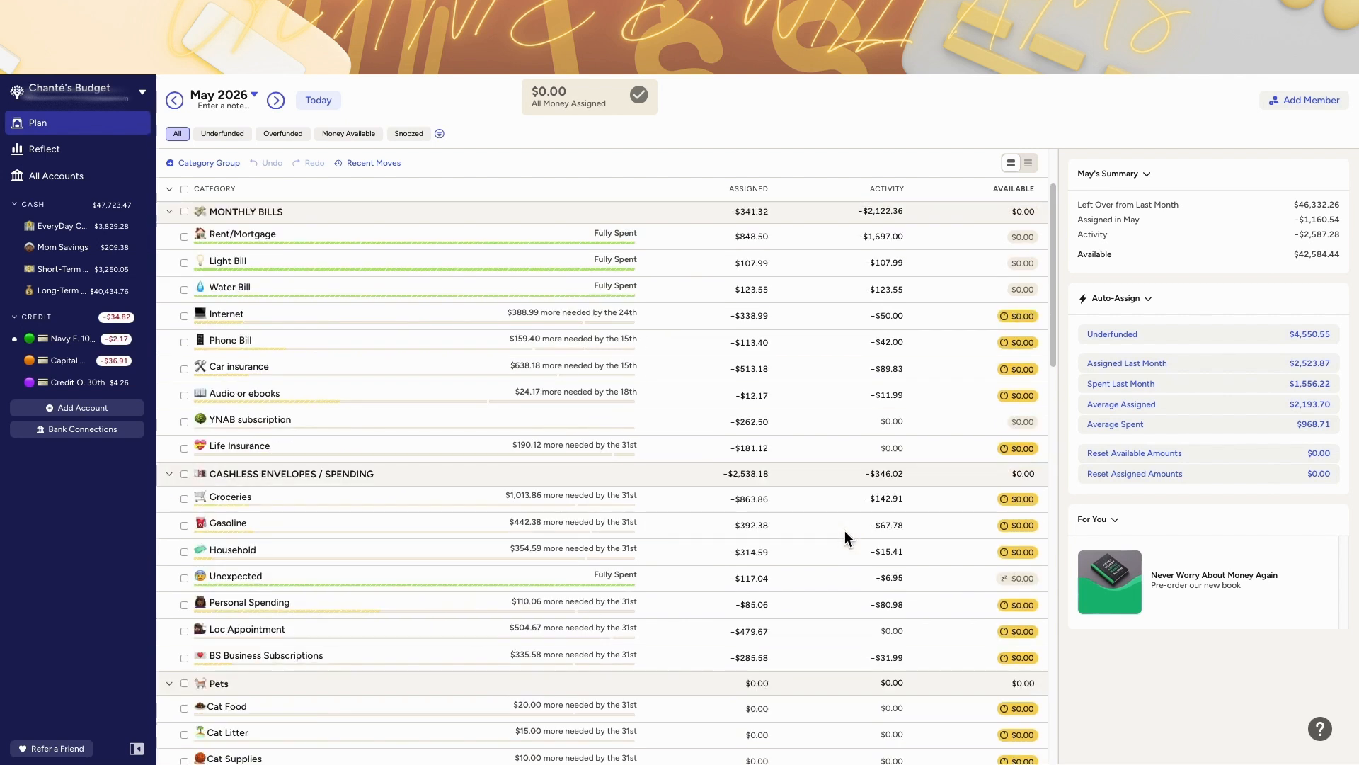
{"action": "scroll", "coordinate": [844, 530], "scroll_direction": "down", "scroll_amount": 3}
{"action": "scroll", "coordinate": [844, 529], "scroll_direction": "up", "scroll_amount": 5}
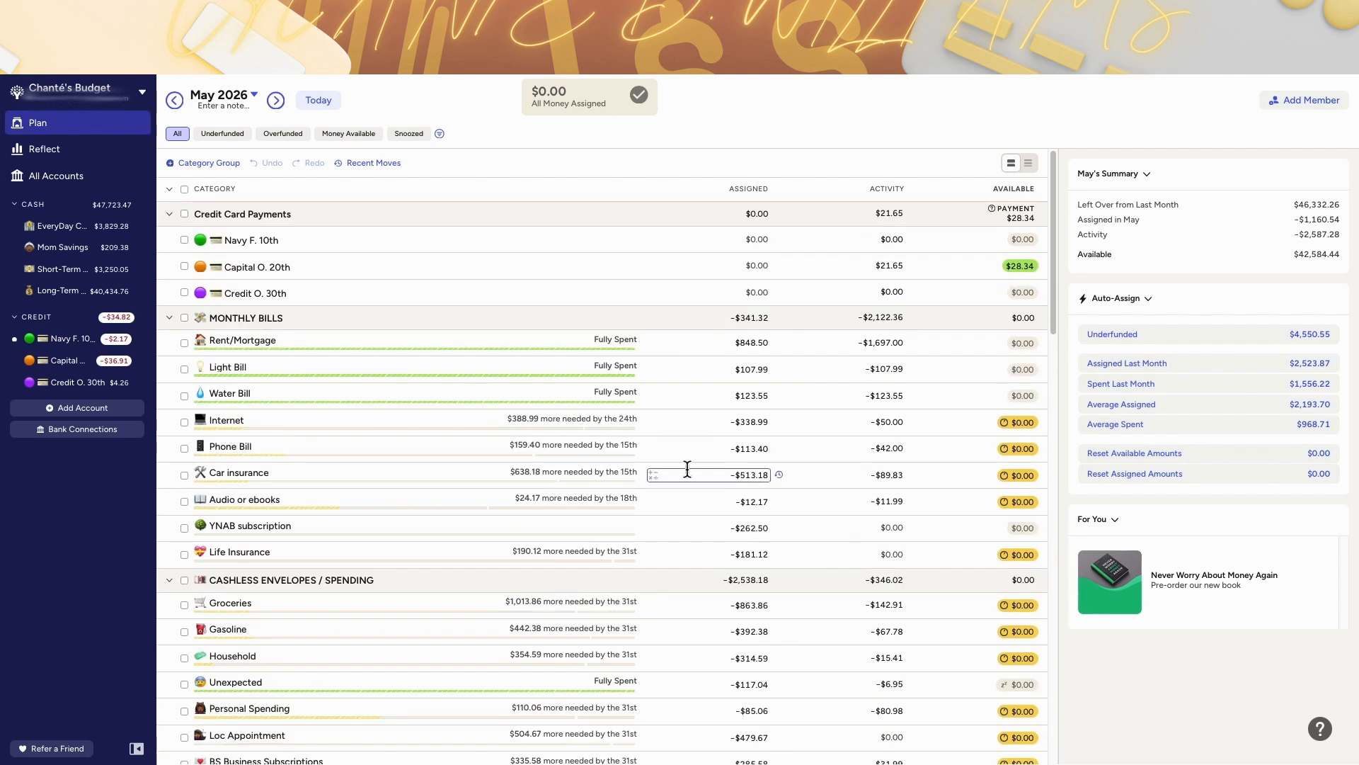
{"action": "scroll", "coordinate": [582, 583], "scroll_direction": "down", "scroll_amount": 3}
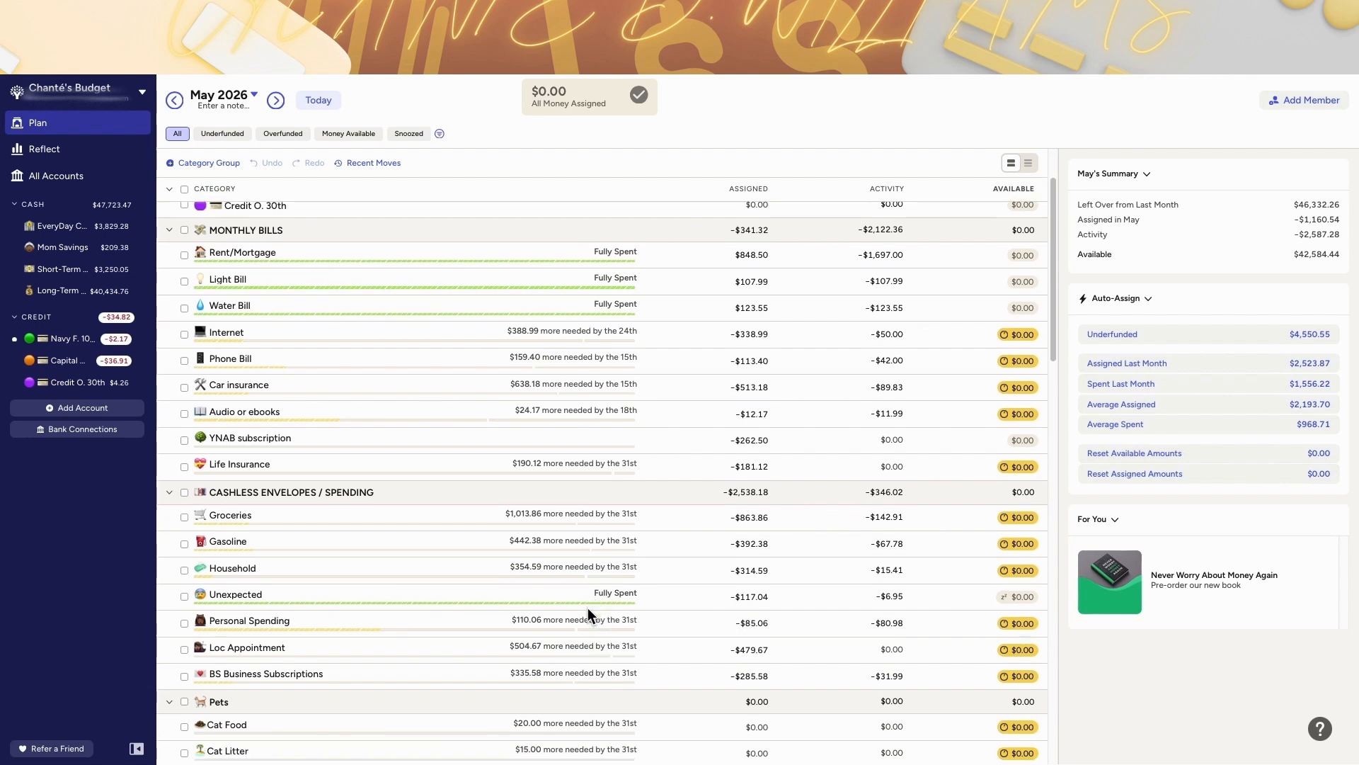
{"action": "scroll", "coordinate": [442, 543], "scroll_direction": "down", "scroll_amount": 2}
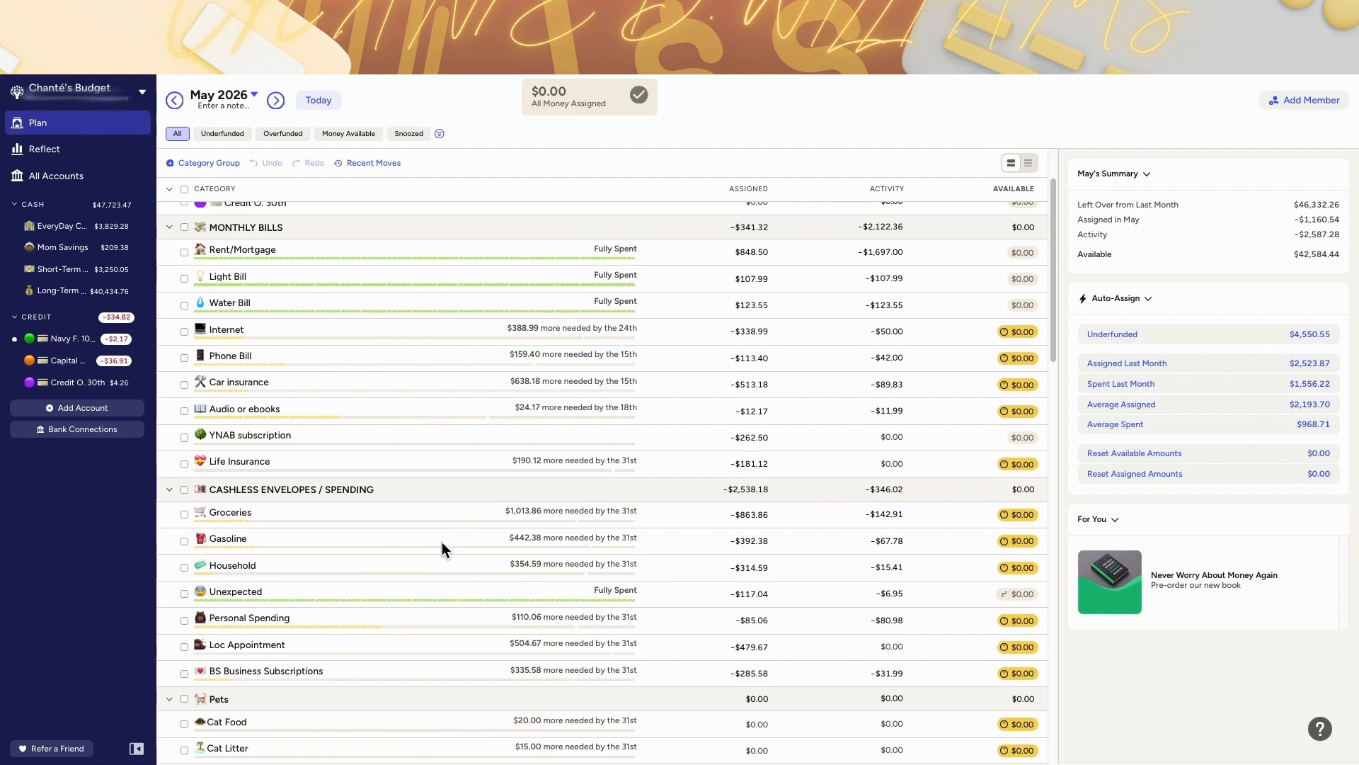
{"action": "scroll", "coordinate": [441, 541], "scroll_direction": "down", "scroll_amount": 3}
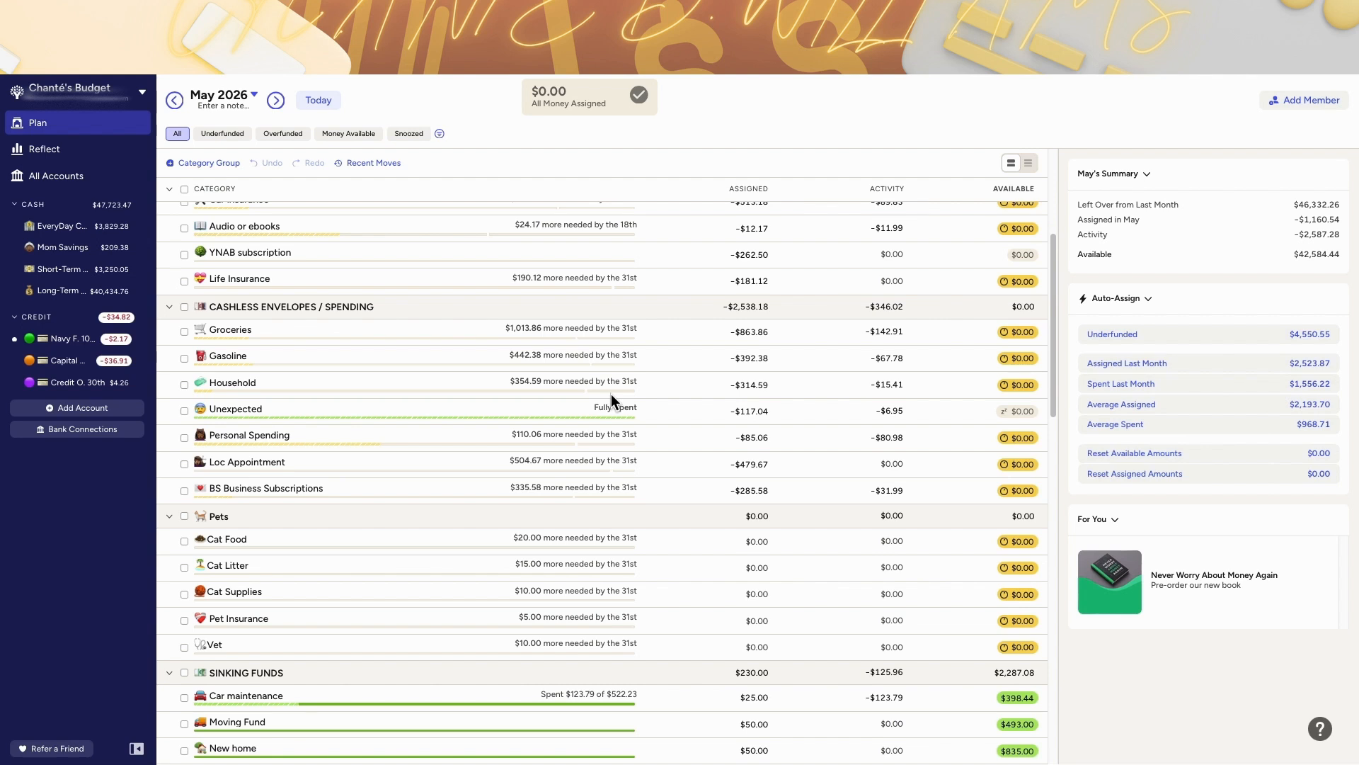
{"action": "scroll", "coordinate": [612, 401], "scroll_direction": "down", "scroll_amount": 5}
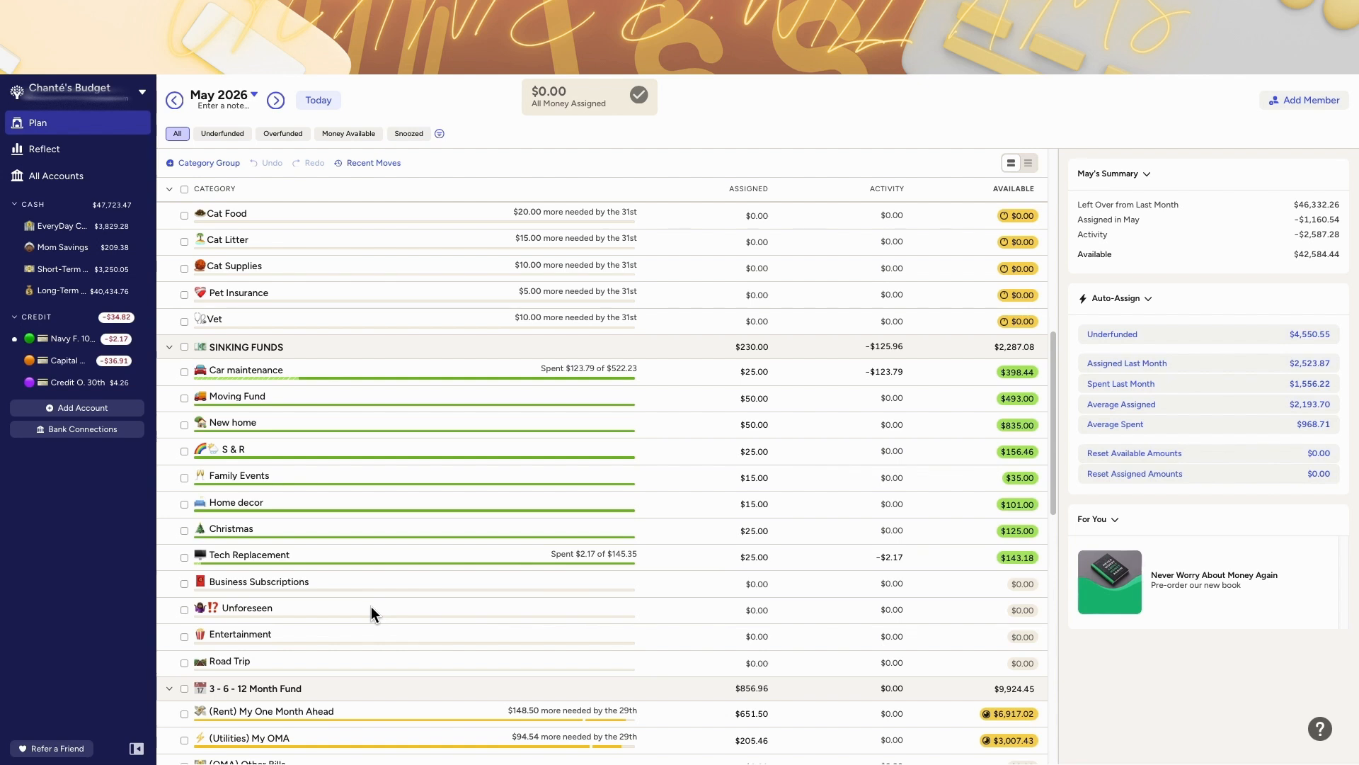
{"action": "scroll", "coordinate": [371, 613], "scroll_direction": "down", "scroll_amount": 1}
{"action": "scroll", "coordinate": [322, 453], "scroll_direction": "up", "scroll_amount": 3}
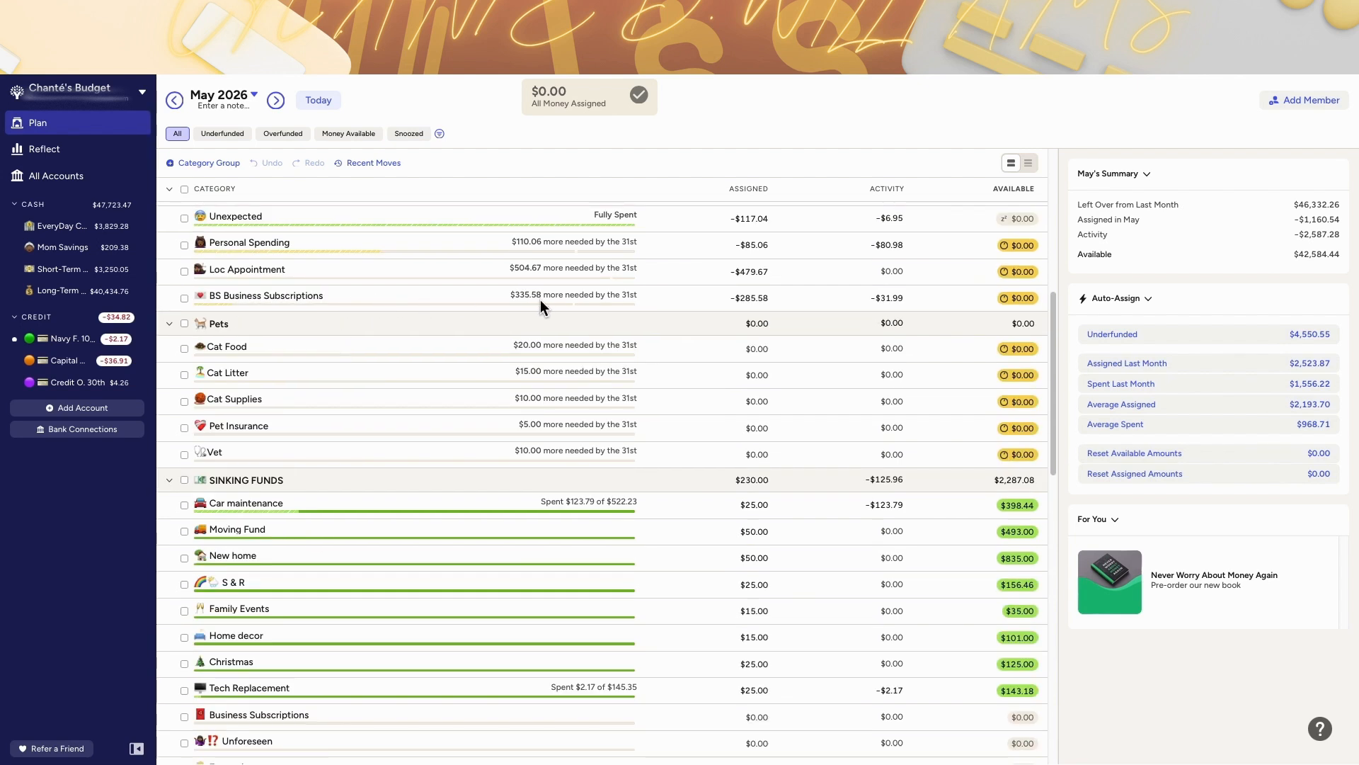
{"action": "scroll", "coordinate": [542, 301], "scroll_direction": "up", "scroll_amount": 1}
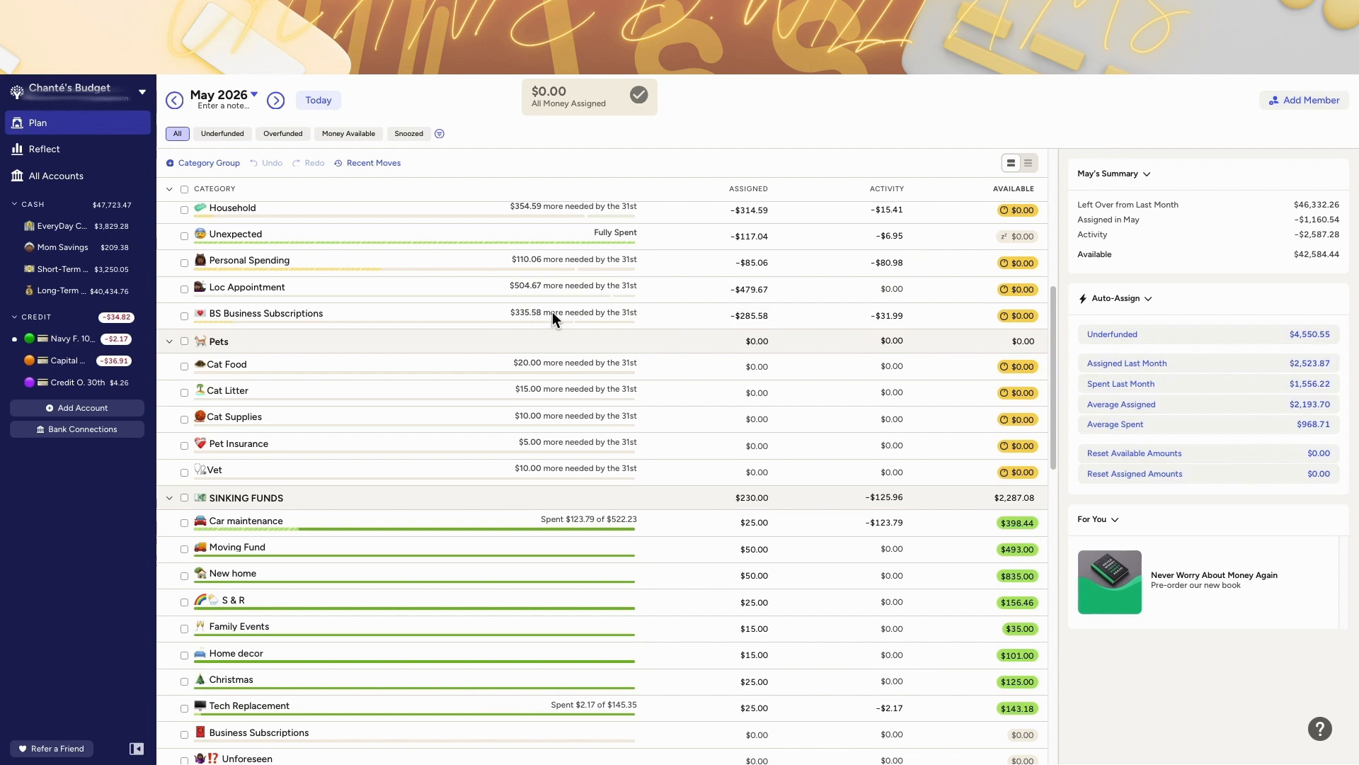
{"action": "scroll", "coordinate": [822, 320], "scroll_direction": "down", "scroll_amount": 3}
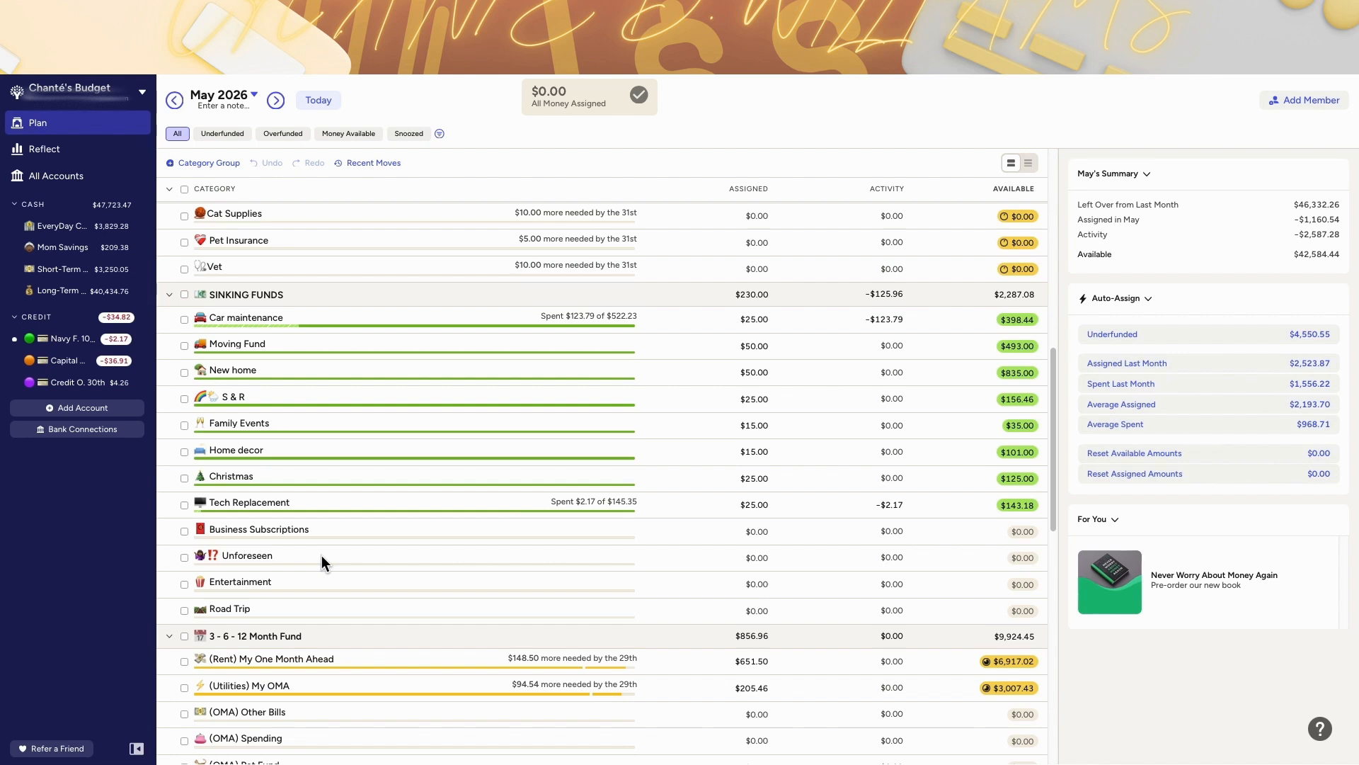
{"action": "scroll", "coordinate": [321, 555], "scroll_direction": "up", "scroll_amount": 2}
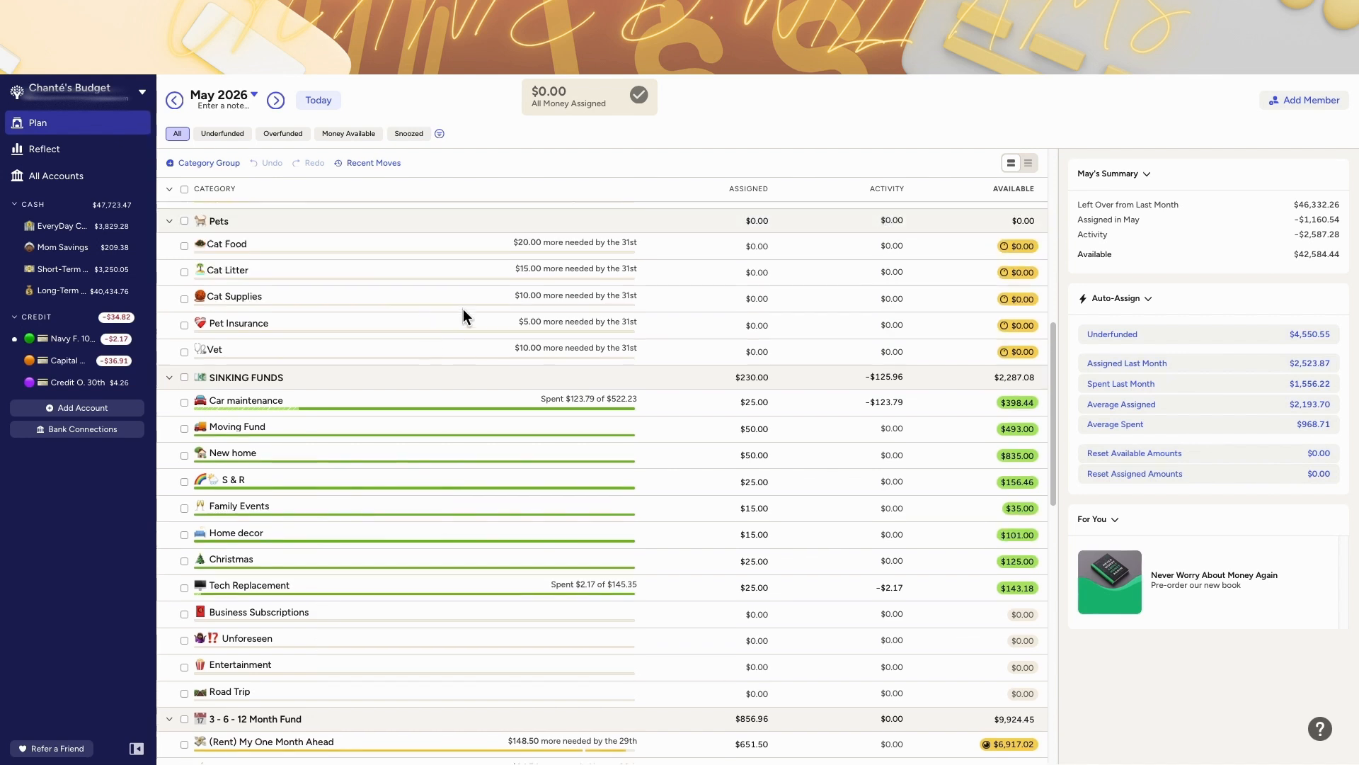
{"action": "scroll", "coordinate": [457, 301], "scroll_direction": "up", "scroll_amount": 1}
{"action": "scroll", "coordinate": [437, 555], "scroll_direction": "down", "scroll_amount": 3}
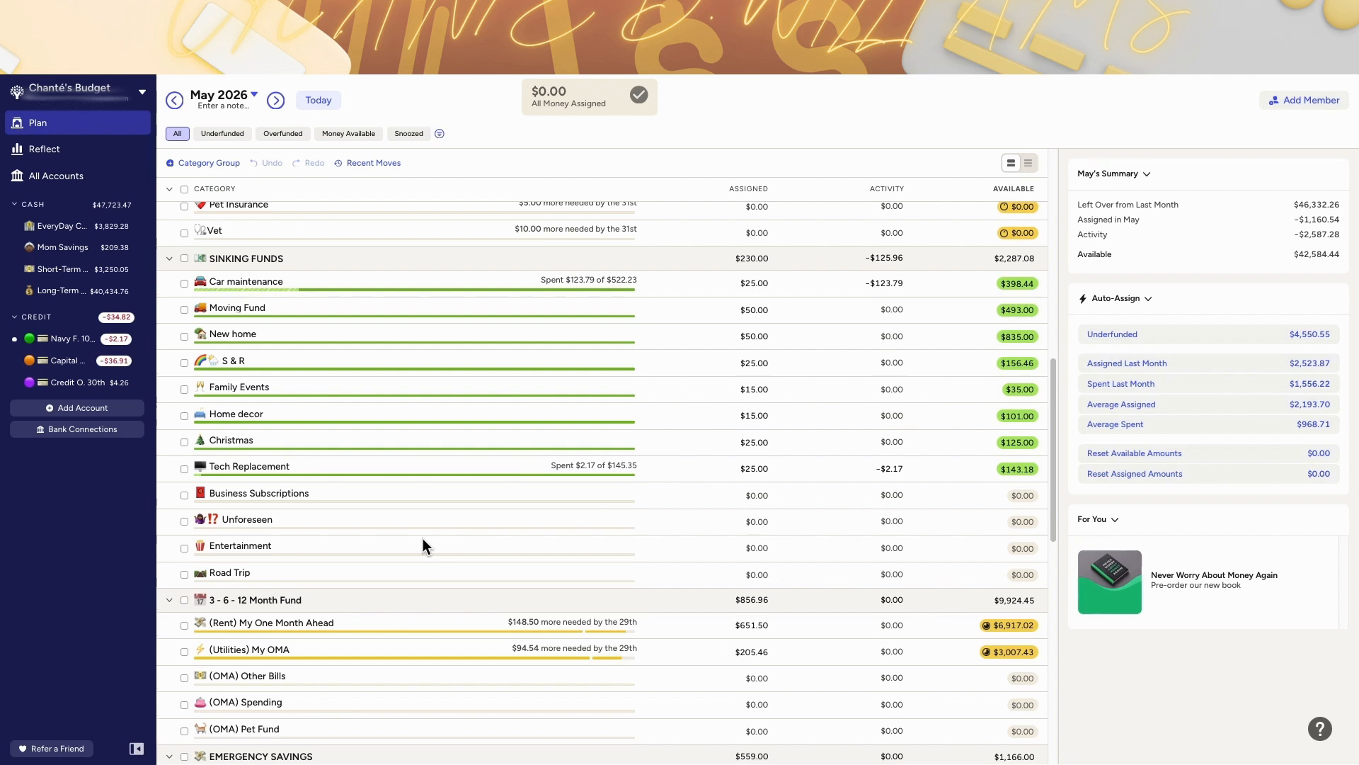
{"action": "scroll", "coordinate": [422, 538], "scroll_direction": "down", "scroll_amount": 1}
{"action": "scroll", "coordinate": [324, 501], "scroll_direction": "down", "scroll_amount": 1}
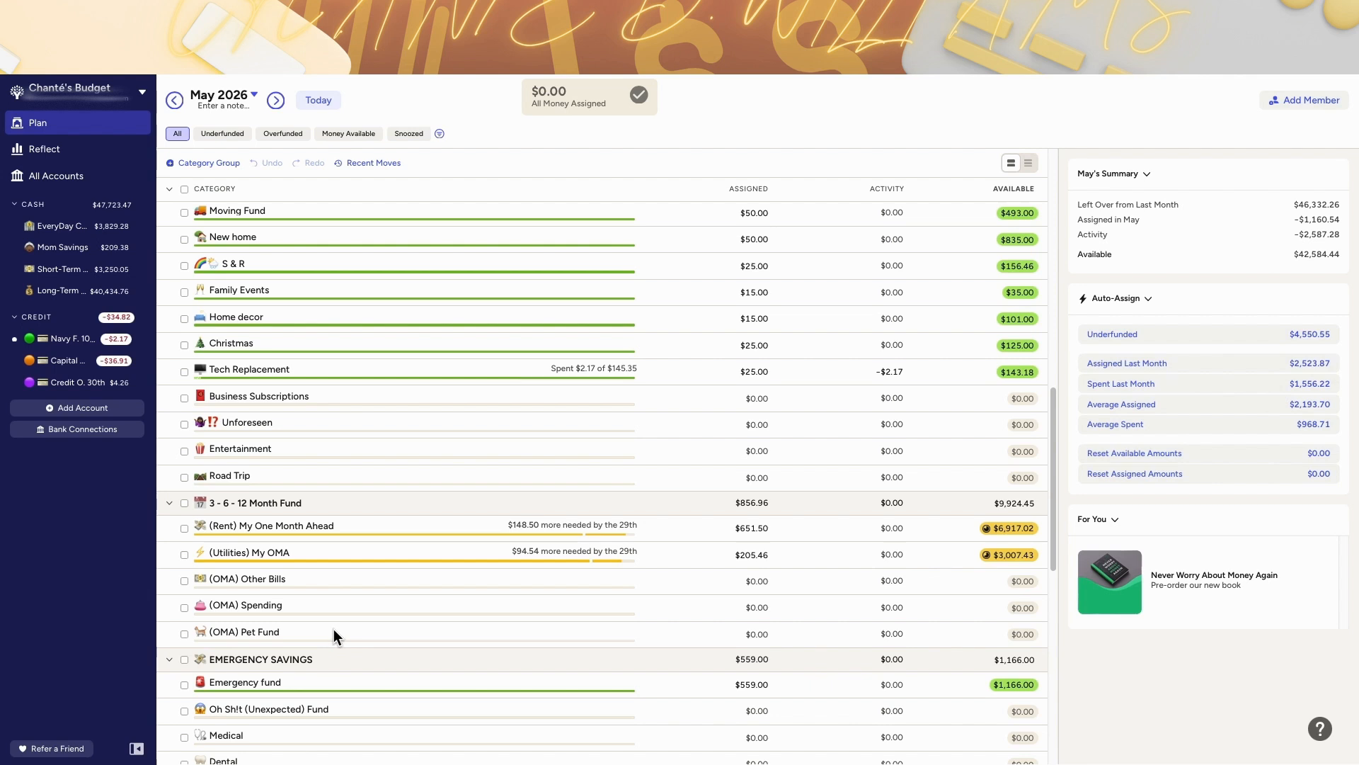
Step: Open May's (OMA) Other Bills assignment and review its category notes
{"action": "left_click", "coordinate": [338, 581]}
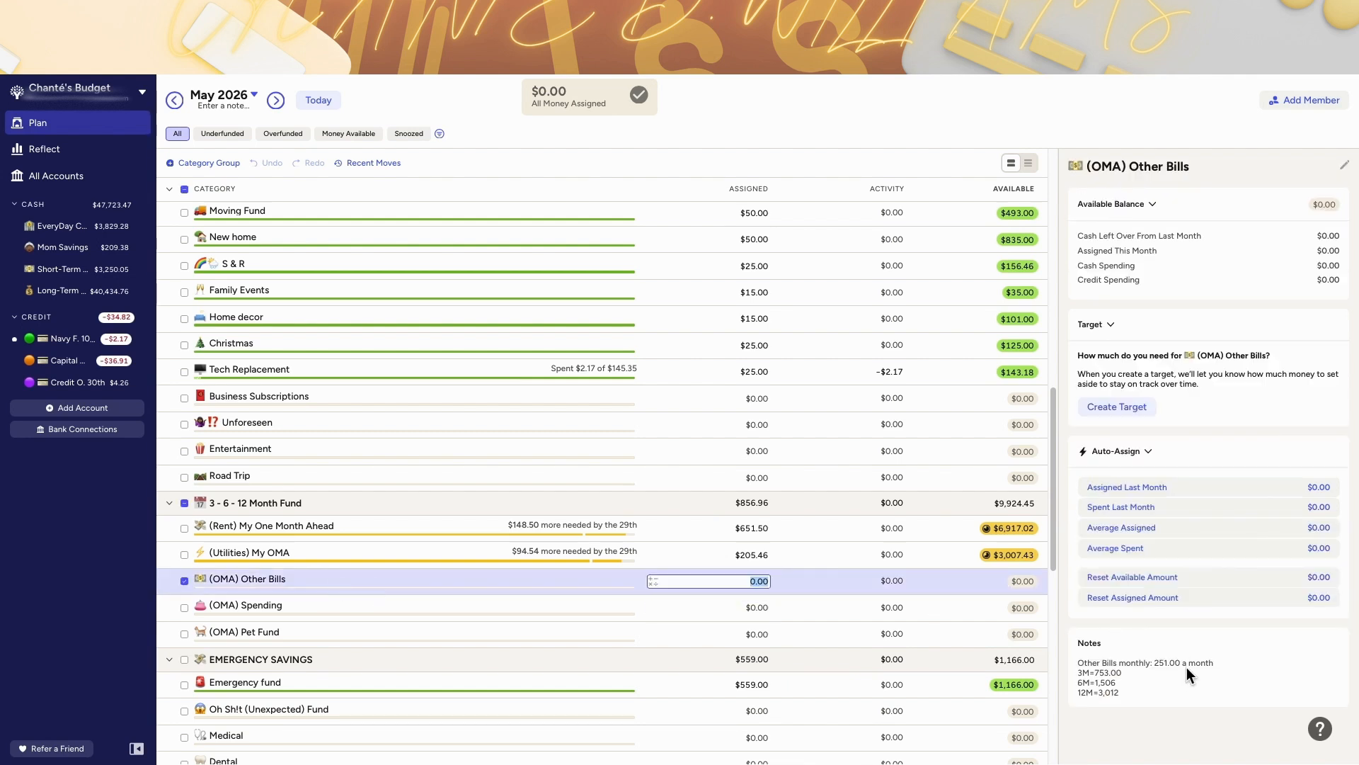
{"action": "scroll", "coordinate": [609, 303], "scroll_direction": "up", "scroll_amount": 2}
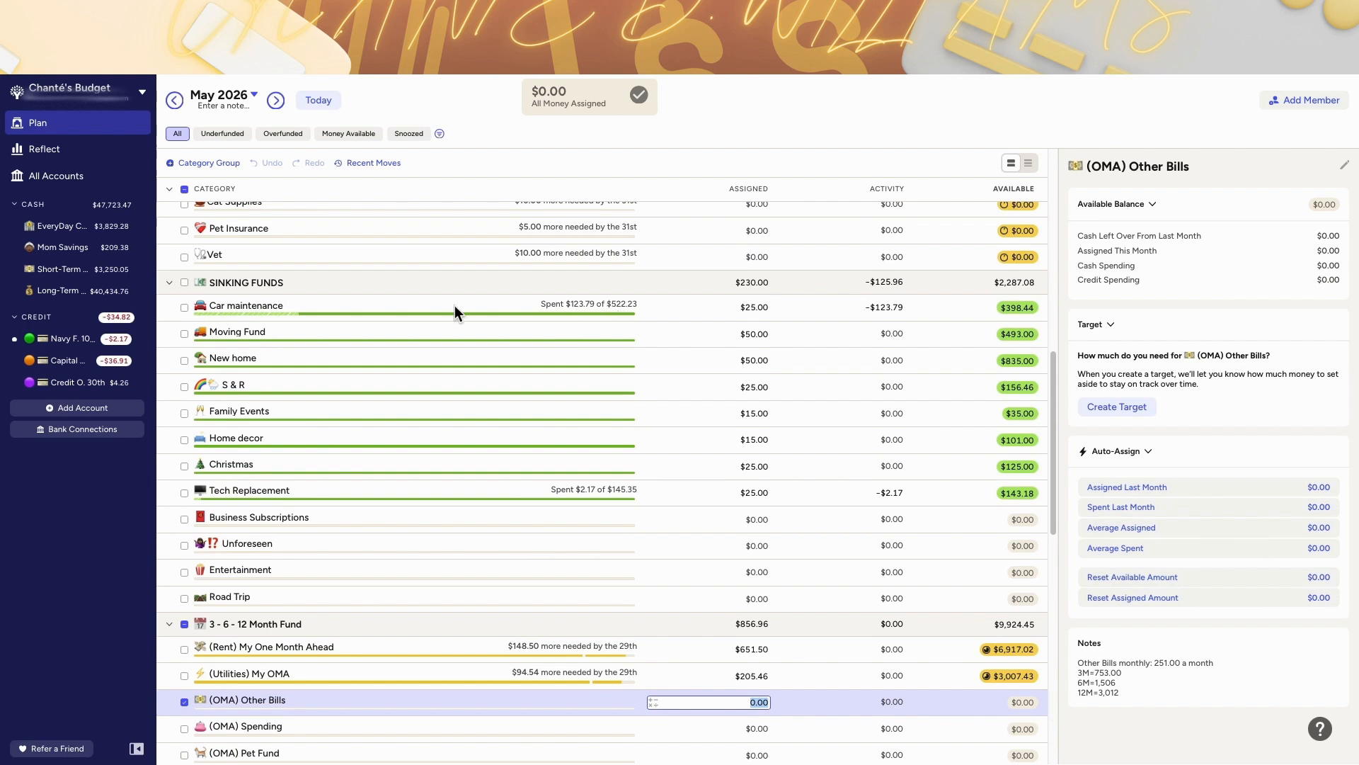
{"action": "scroll", "coordinate": [761, 435], "scroll_direction": "down", "scroll_amount": 3}
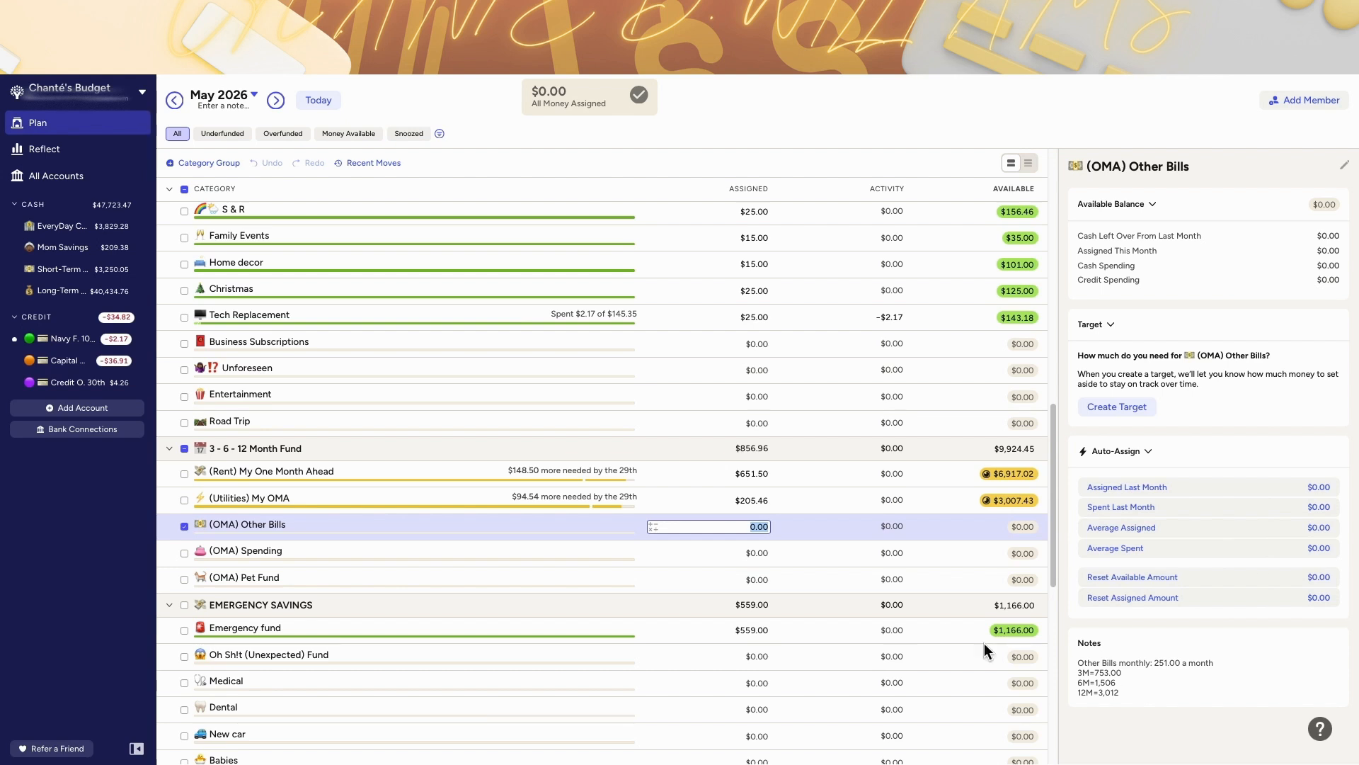
{"action": "scroll", "coordinate": [842, 620], "scroll_direction": "up", "scroll_amount": 7}
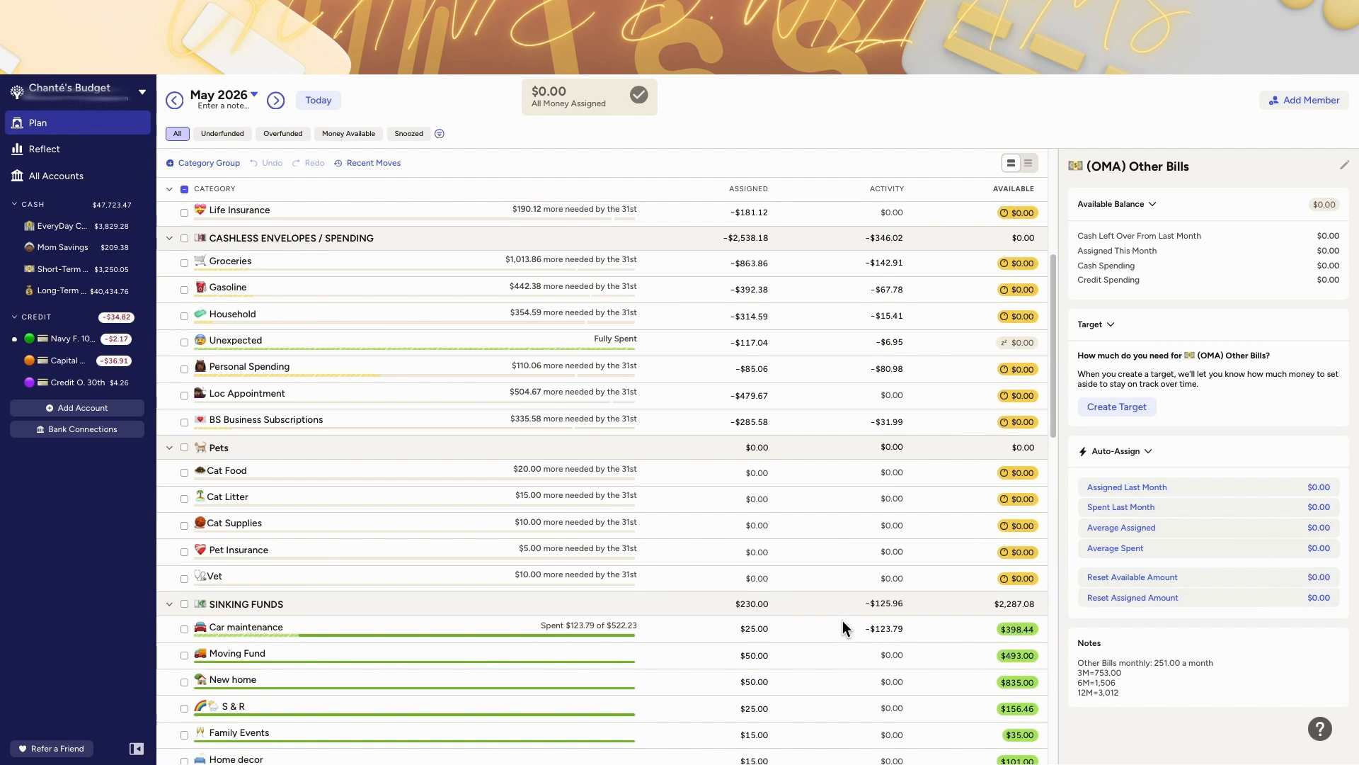
{"action": "scroll", "coordinate": [842, 620], "scroll_direction": "up", "scroll_amount": 3}
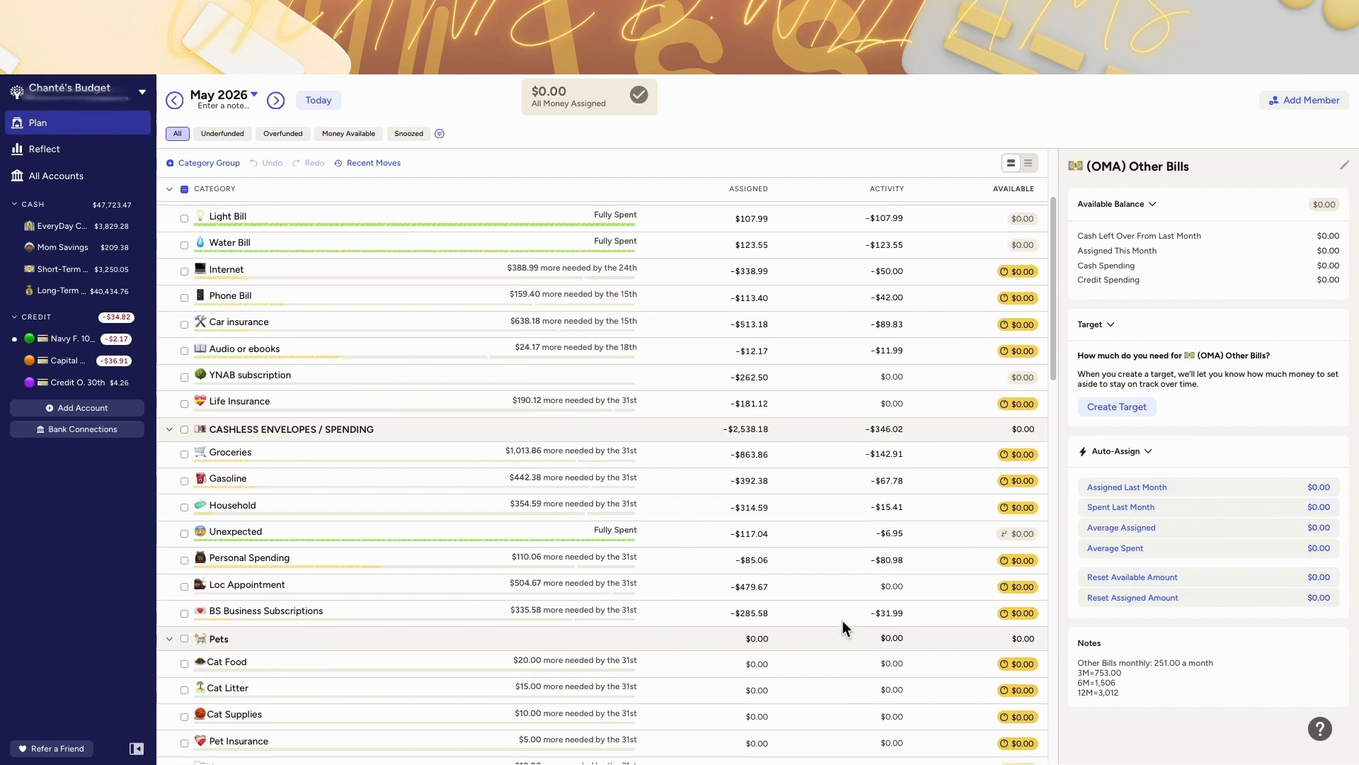
Step: Review May's 3-6-12 Month Fund categories, checking each OMA, rent and utilities category's target and notes
{"action": "scroll", "coordinate": [842, 620], "scroll_direction": "down", "scroll_amount": 9}
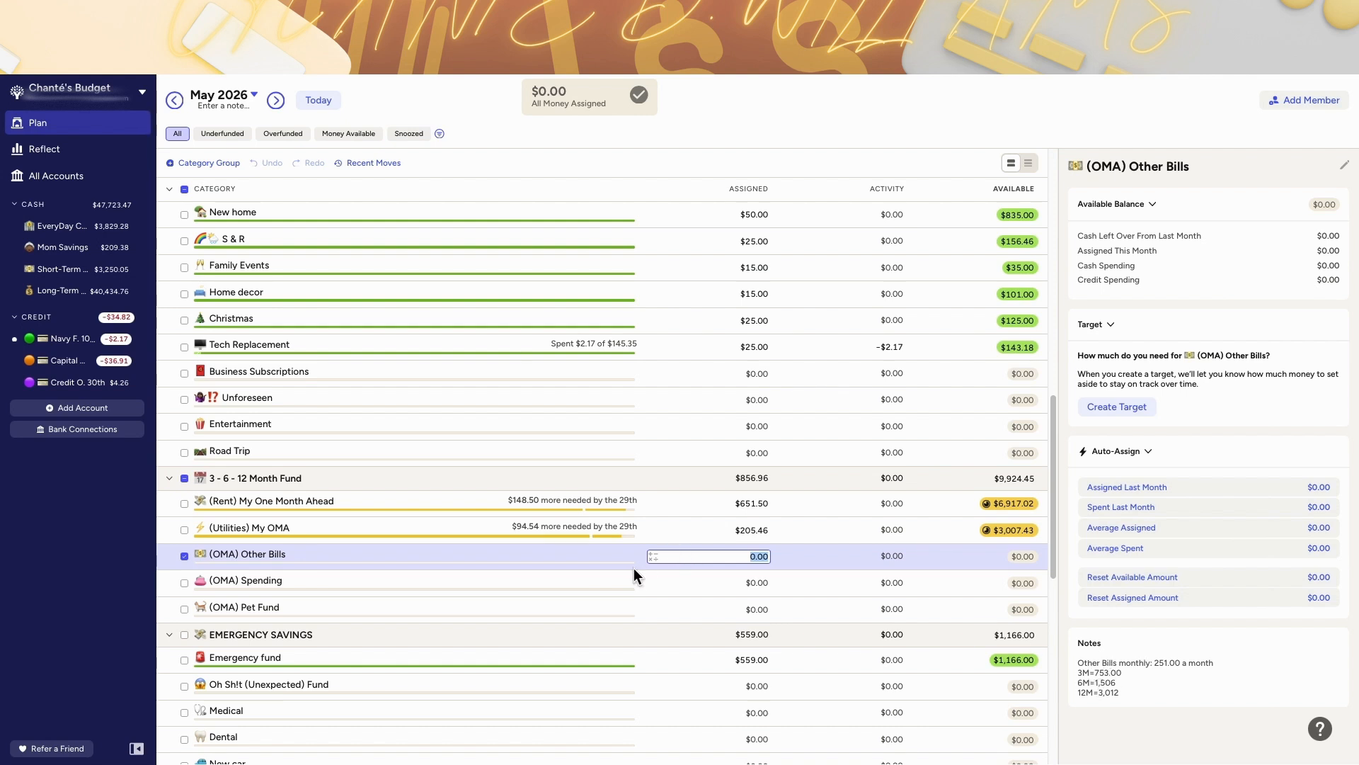
{"action": "left_click", "coordinate": [605, 575]}
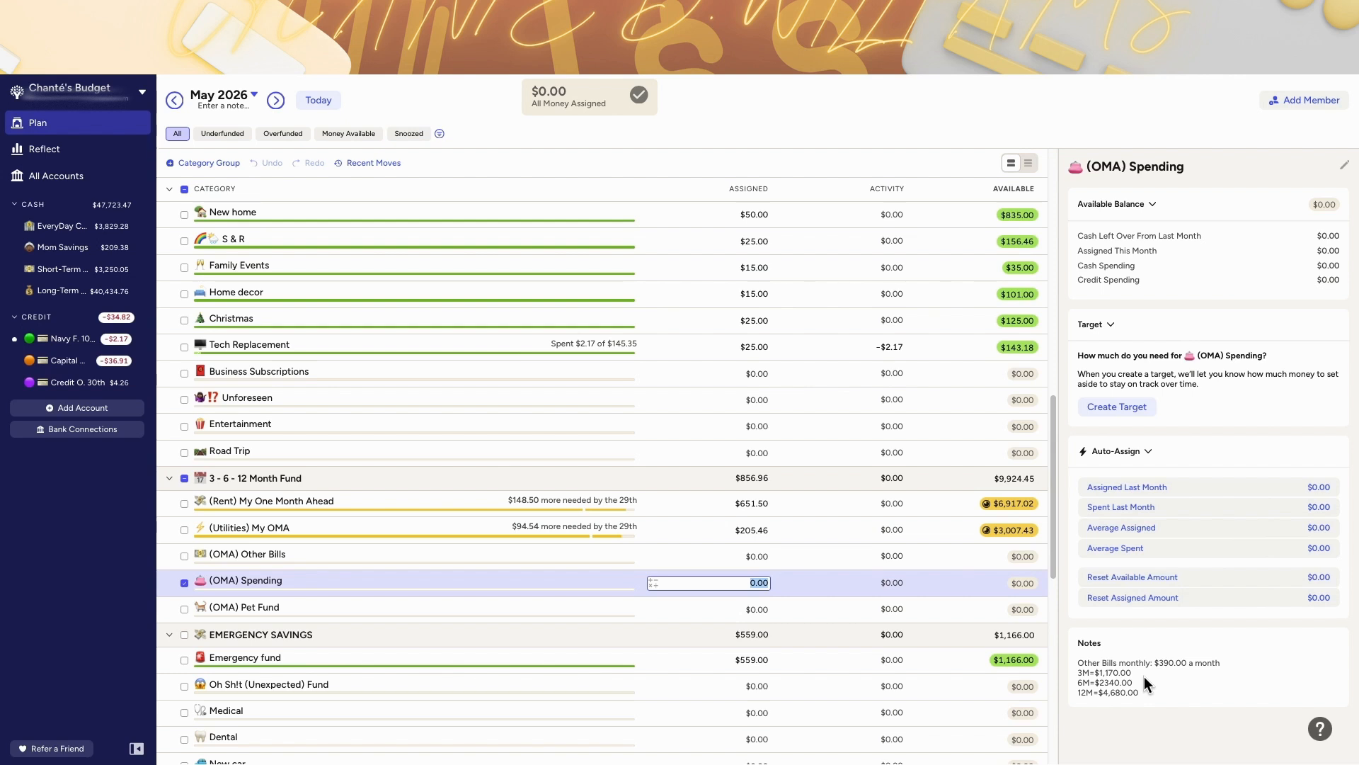
{"action": "left_click", "coordinate": [741, 611]}
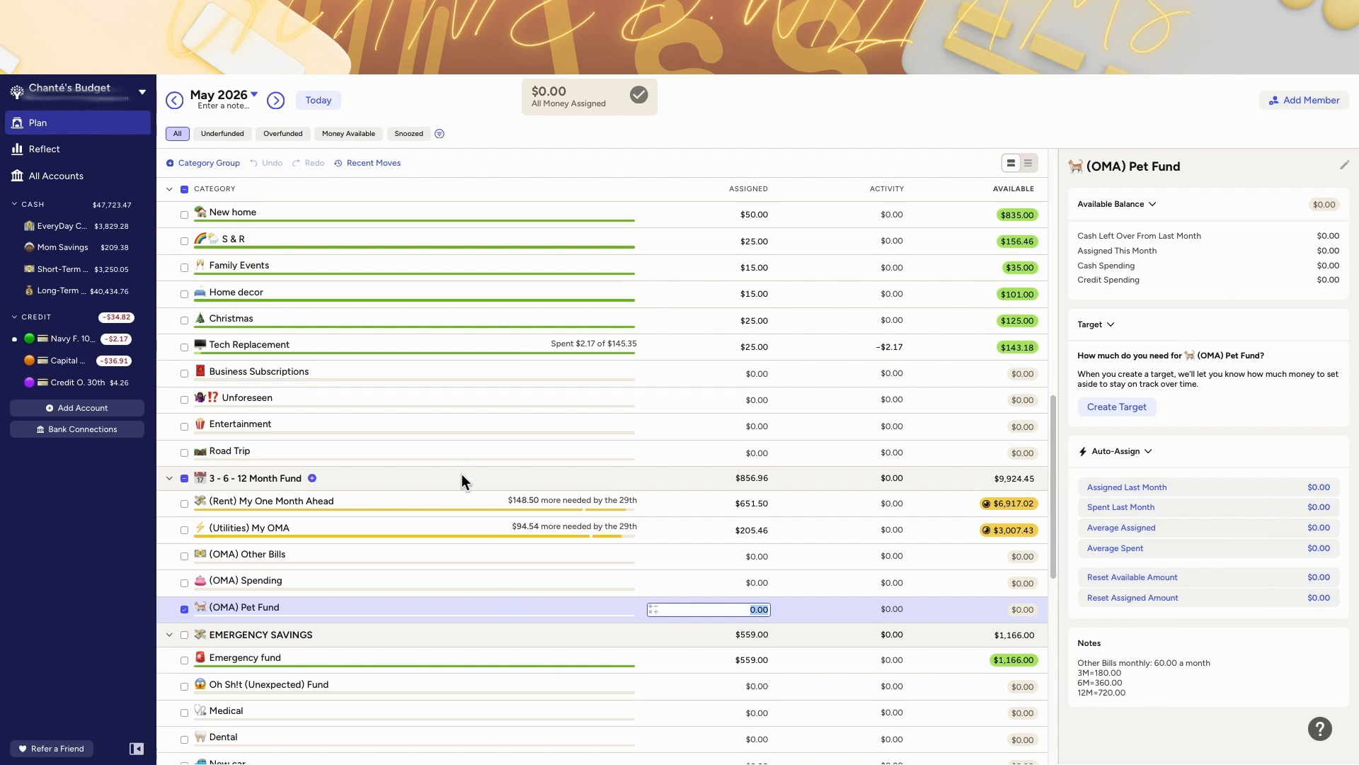
{"action": "left_click", "coordinate": [820, 511]}
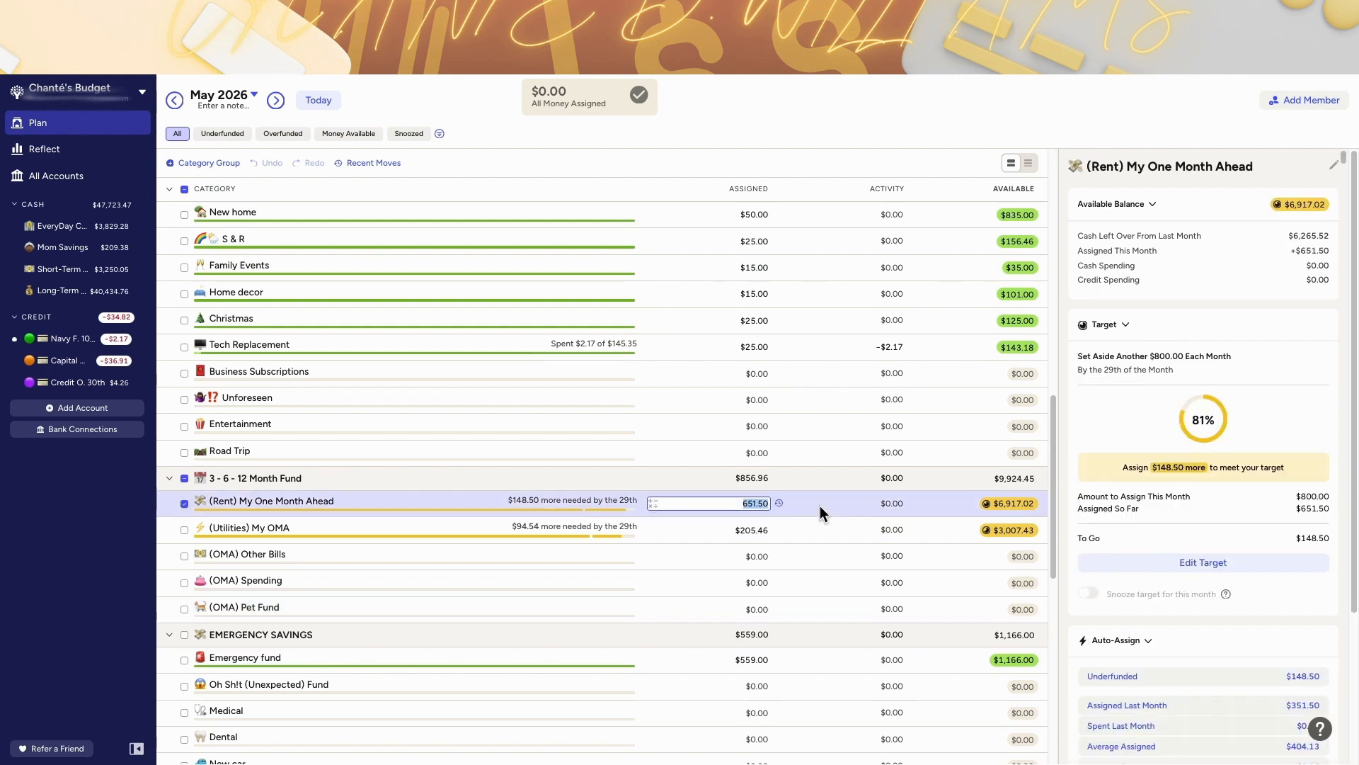
{"action": "scroll", "coordinate": [1212, 599], "scroll_direction": "down", "scroll_amount": 3}
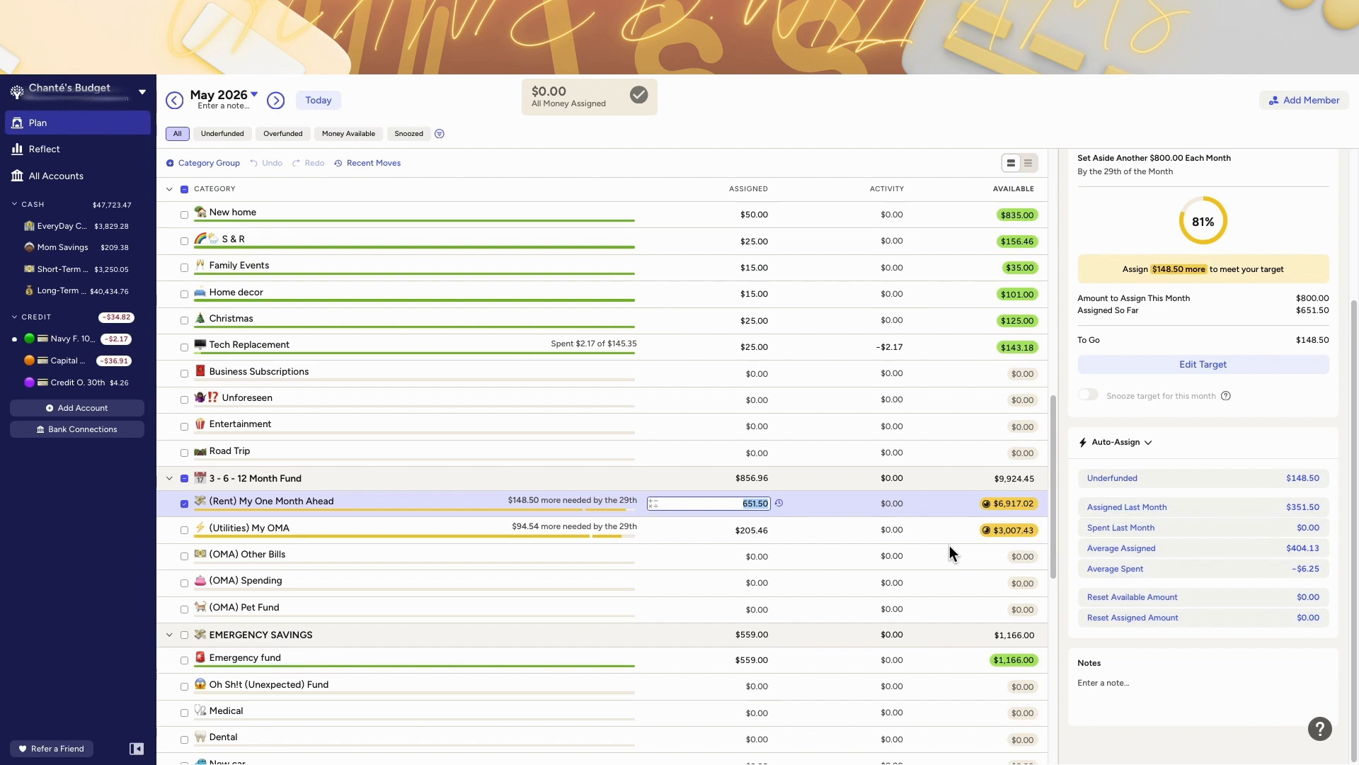
{"action": "left_click", "coordinate": [831, 532]}
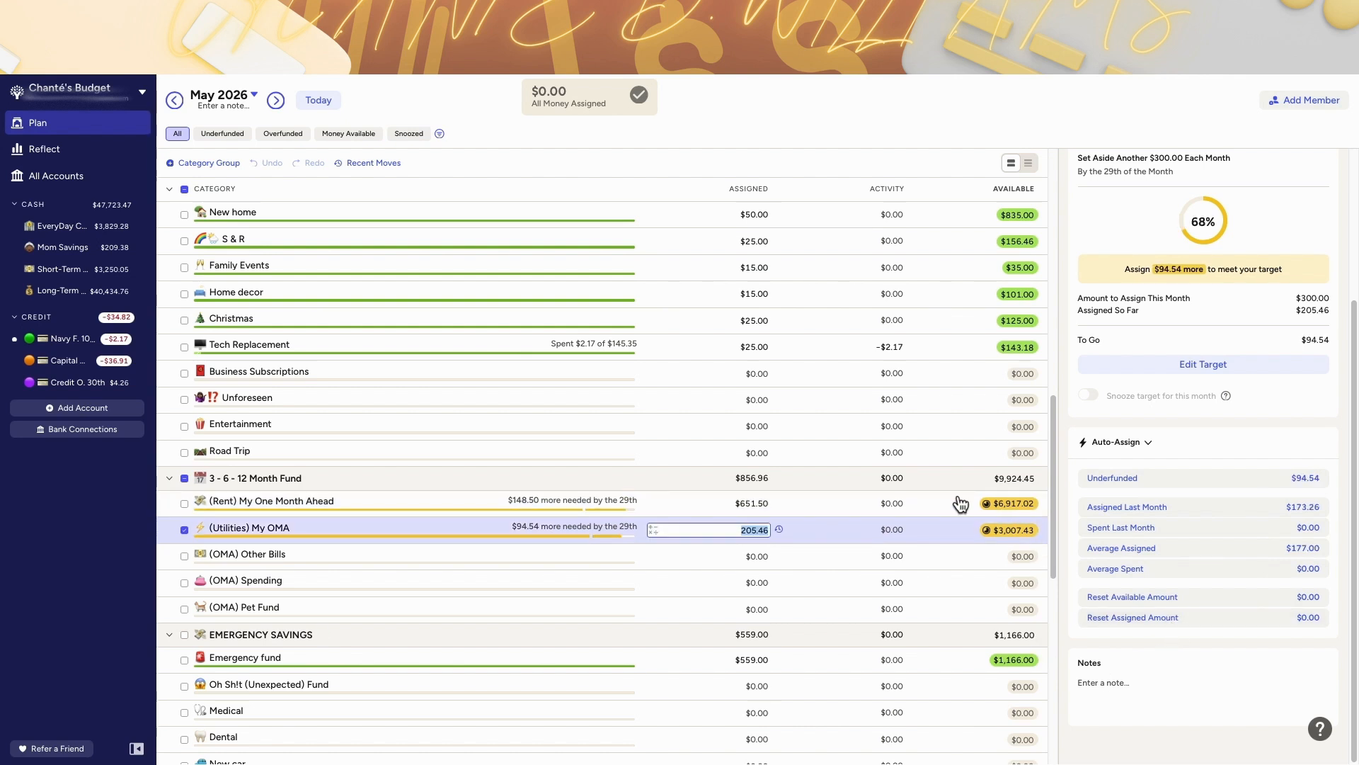
{"action": "left_click", "coordinate": [847, 498]}
{"action": "scroll", "coordinate": [848, 499], "scroll_direction": "up", "scroll_amount": 10}
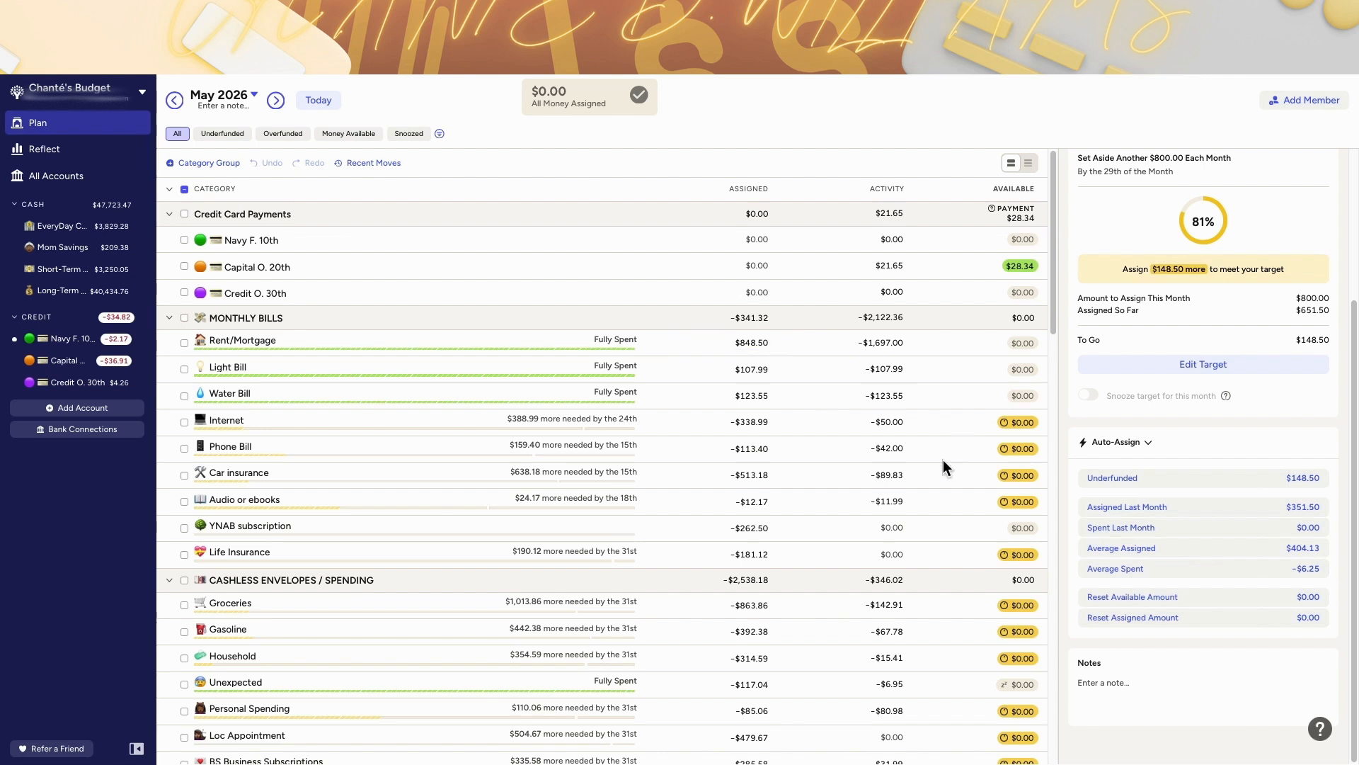
{"action": "scroll", "coordinate": [885, 495], "scroll_direction": "down", "scroll_amount": 8}
{"action": "scroll", "coordinate": [885, 499], "scroll_direction": "down", "scroll_amount": 4}
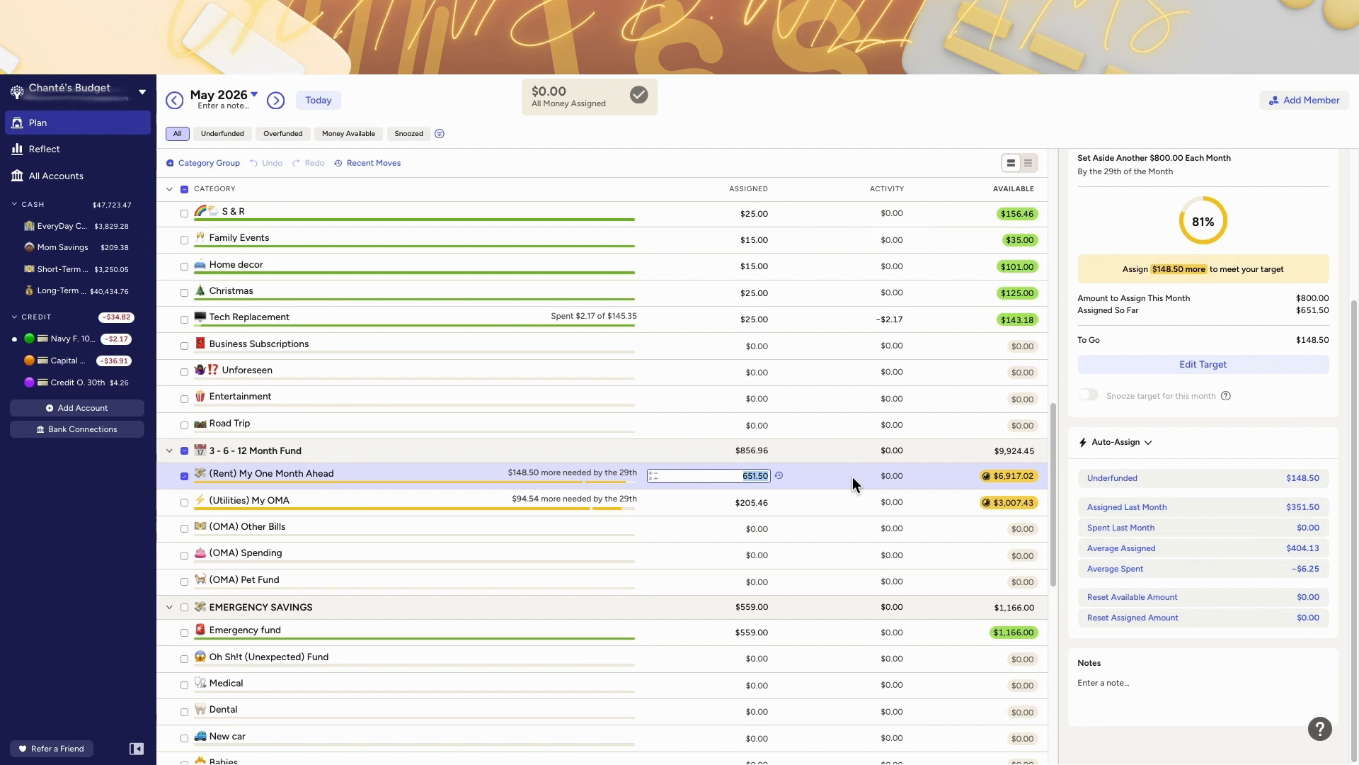
{"action": "scroll", "coordinate": [597, 584], "scroll_direction": "down", "scroll_amount": 5}
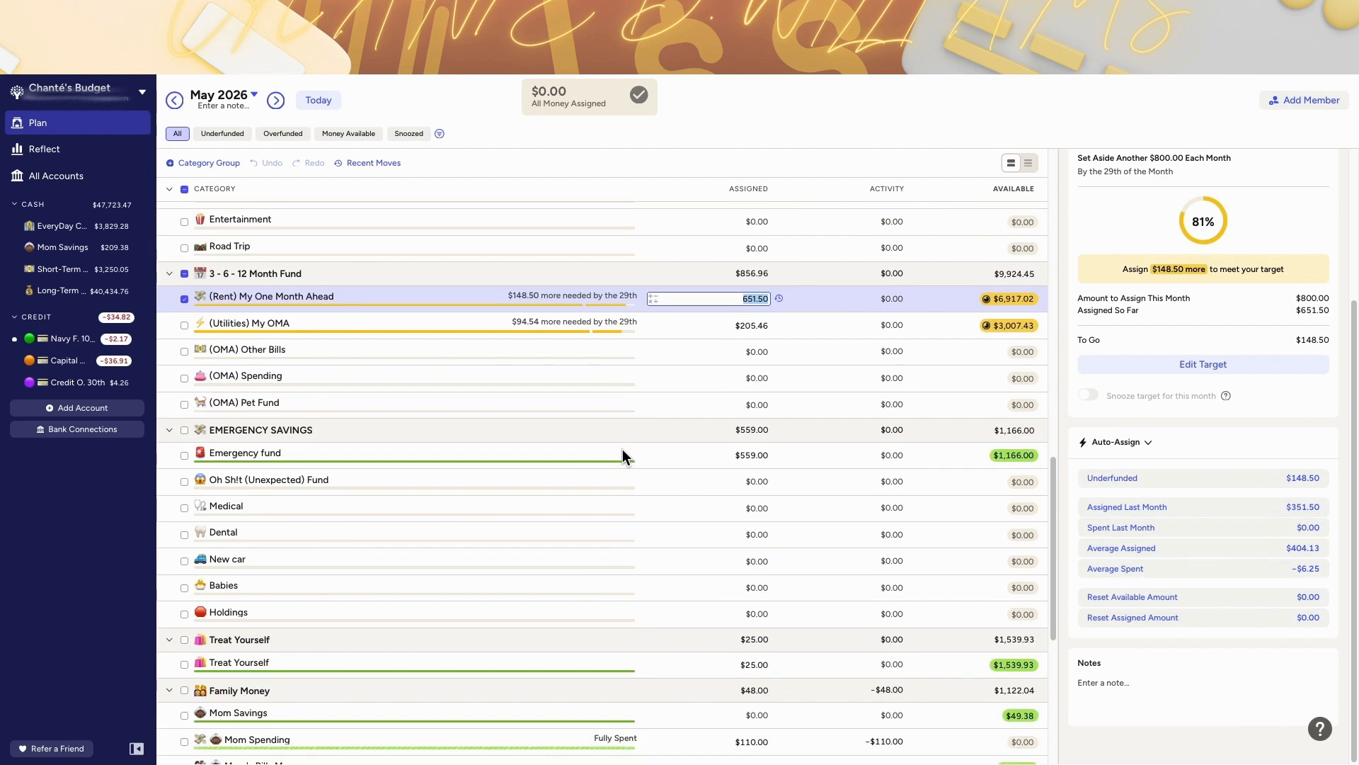
Step: Review May's Emergency Savings, Treat Yourself, Family Money and Holding categories and their assignments
{"action": "left_click", "coordinate": [445, 615]}
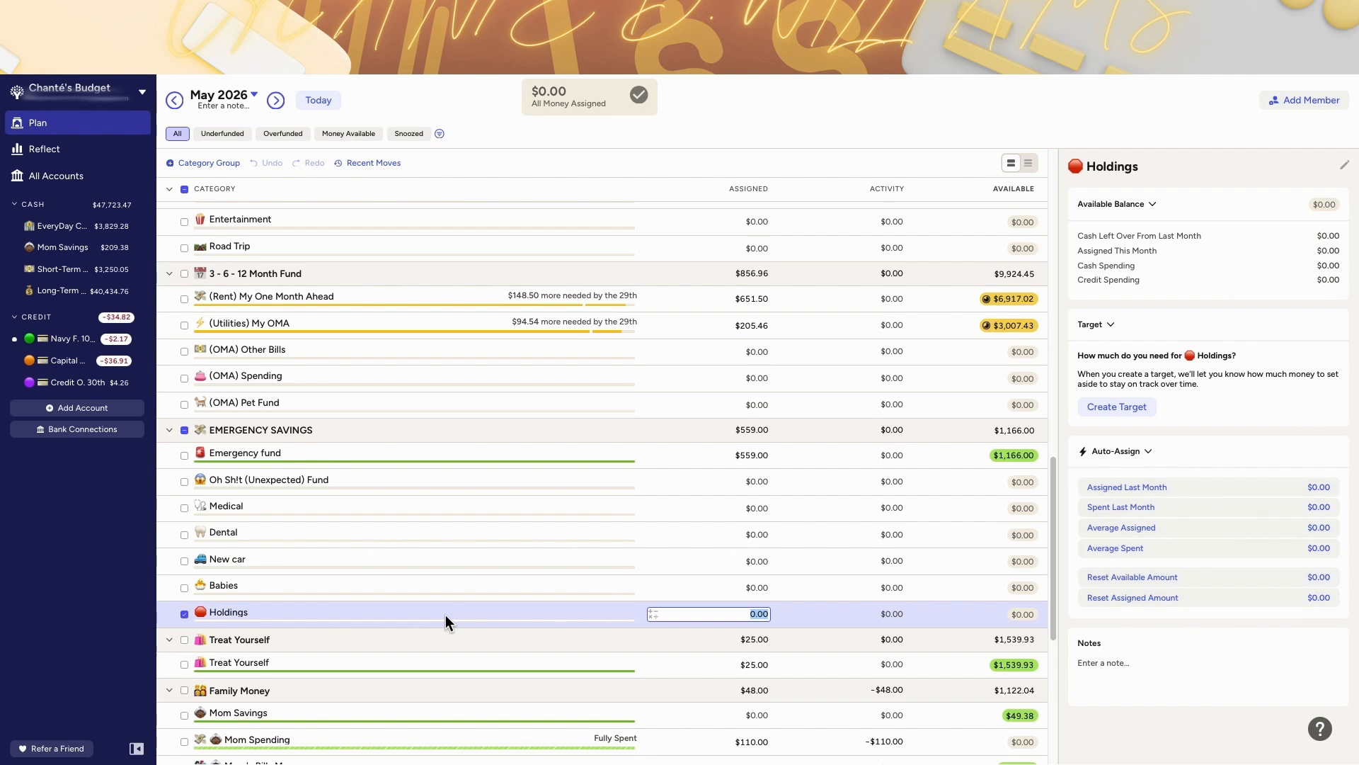
{"action": "scroll", "coordinate": [500, 478], "scroll_direction": "up", "scroll_amount": 1}
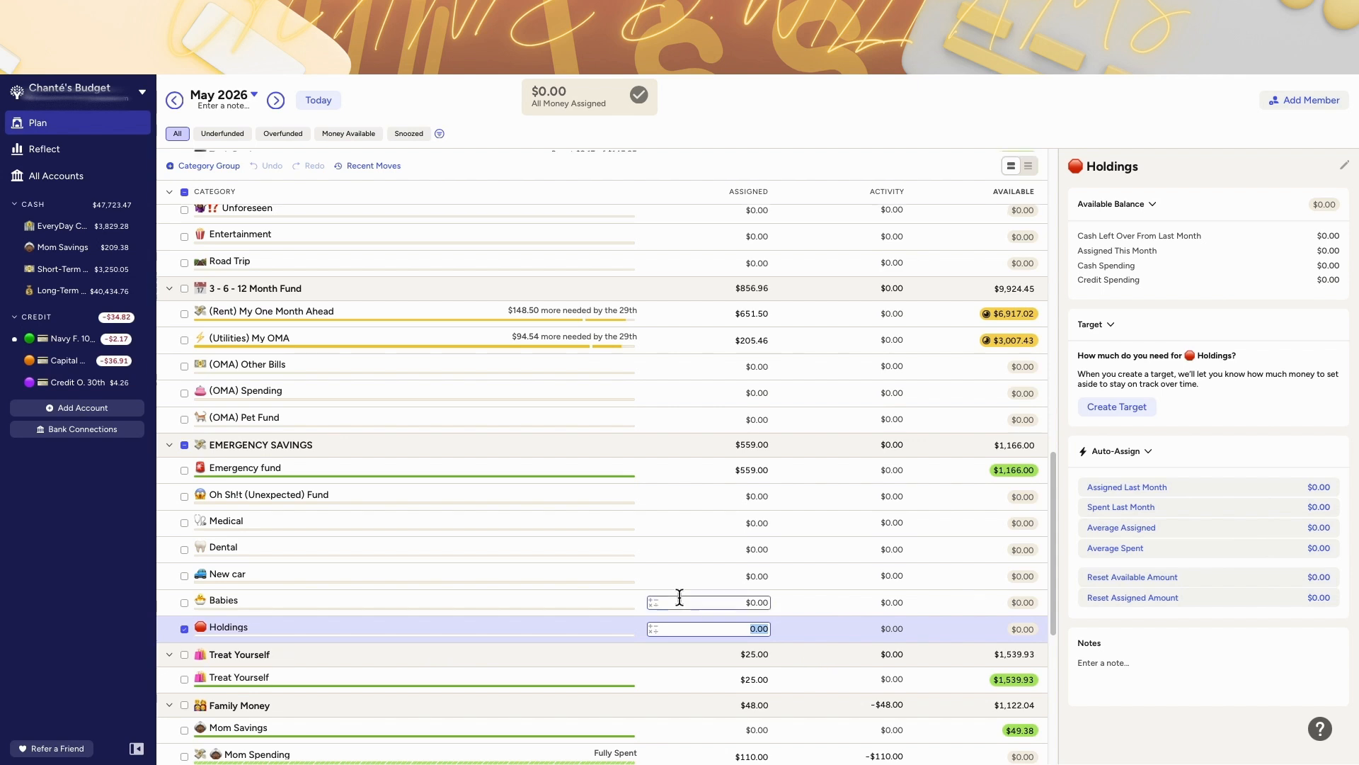
{"action": "scroll", "coordinate": [679, 597], "scroll_direction": "down", "scroll_amount": 3}
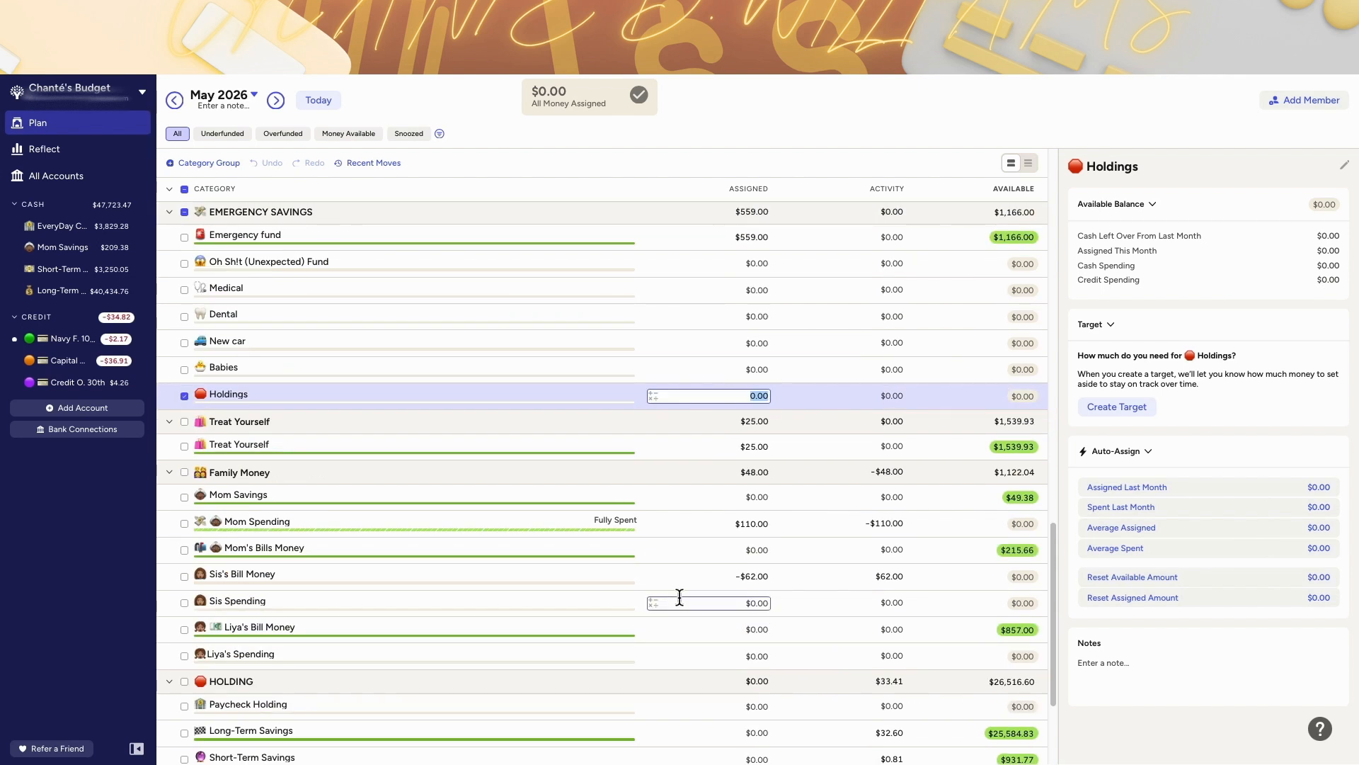
{"action": "scroll", "coordinate": [680, 597], "scroll_direction": "down", "scroll_amount": 1}
{"action": "left_click", "coordinate": [592, 416]}
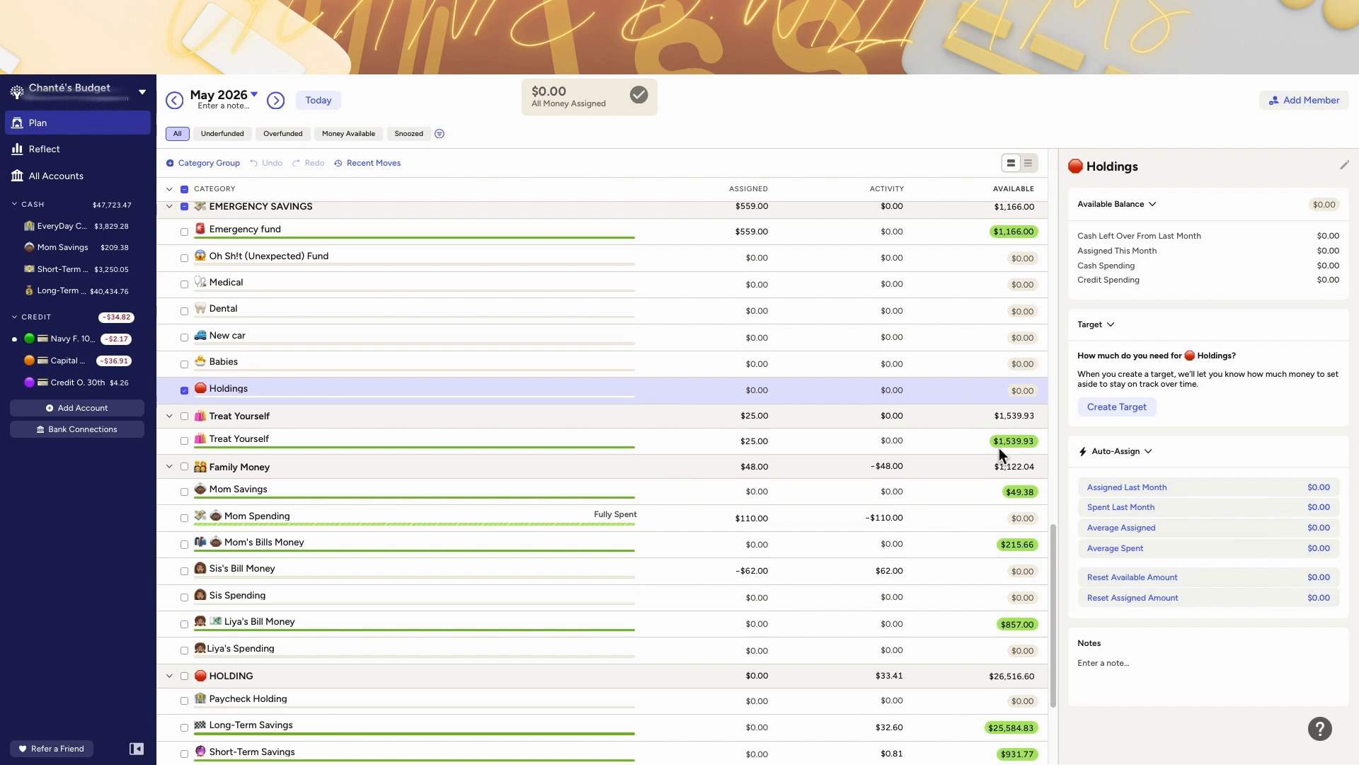
{"action": "scroll", "coordinate": [874, 474], "scroll_direction": "down", "scroll_amount": 1}
{"action": "left_click", "coordinate": [712, 512]}
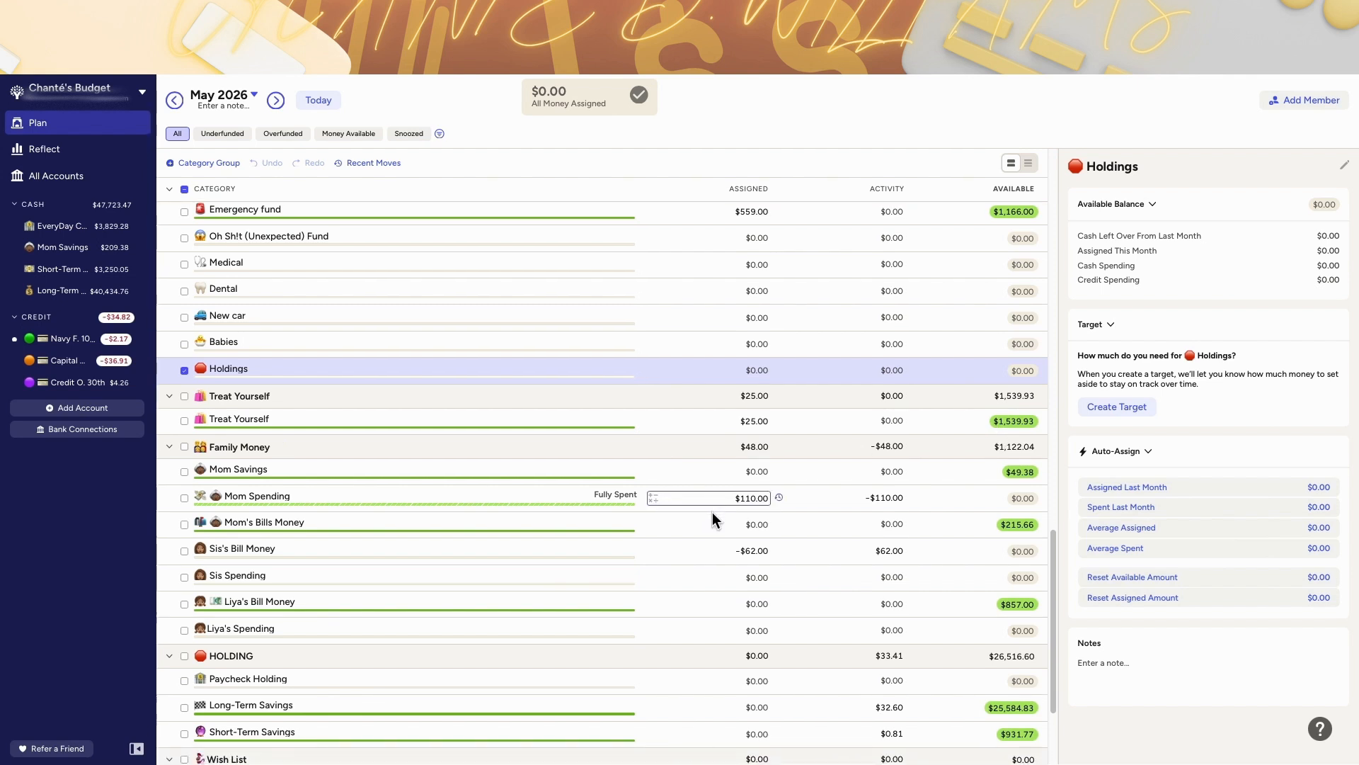
{"action": "scroll", "coordinate": [712, 511], "scroll_direction": "down", "scroll_amount": 3}
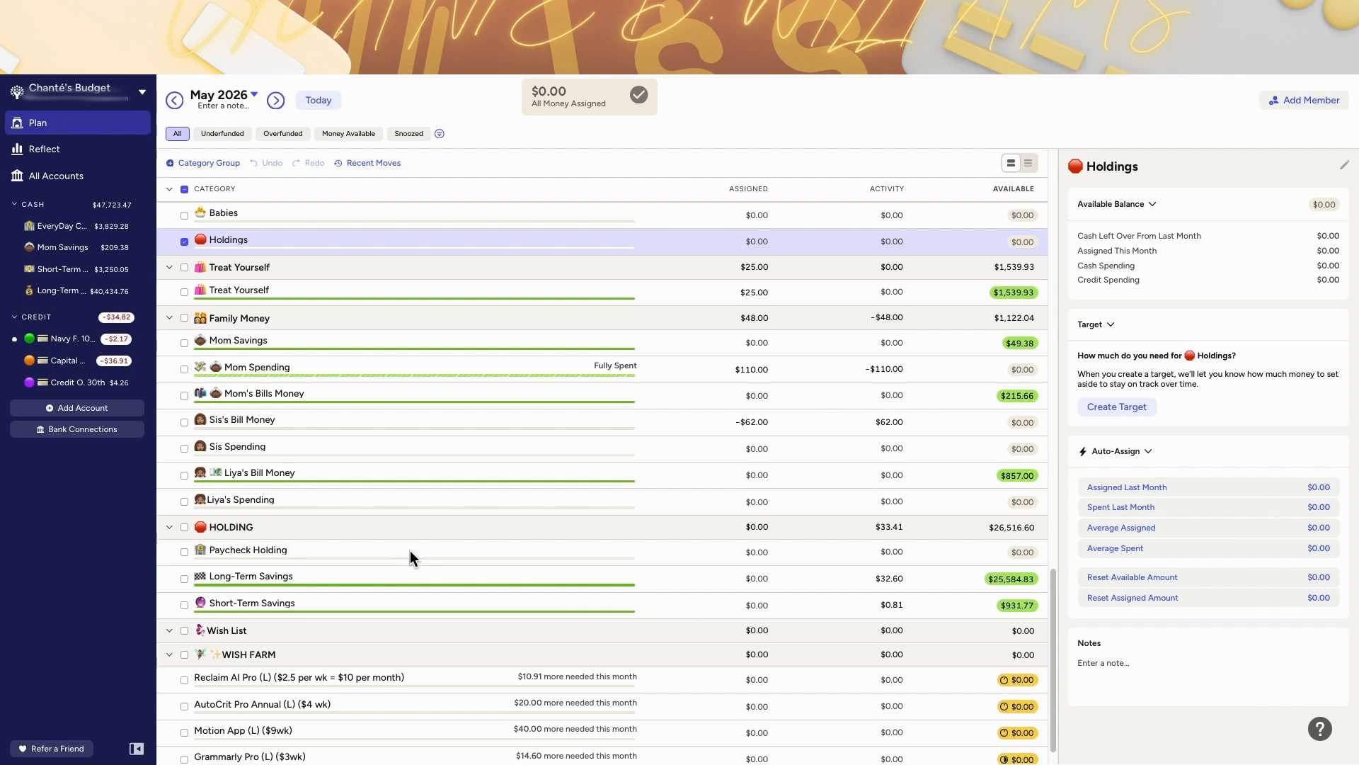
{"action": "scroll", "coordinate": [446, 467], "scroll_direction": "up", "scroll_amount": 15}
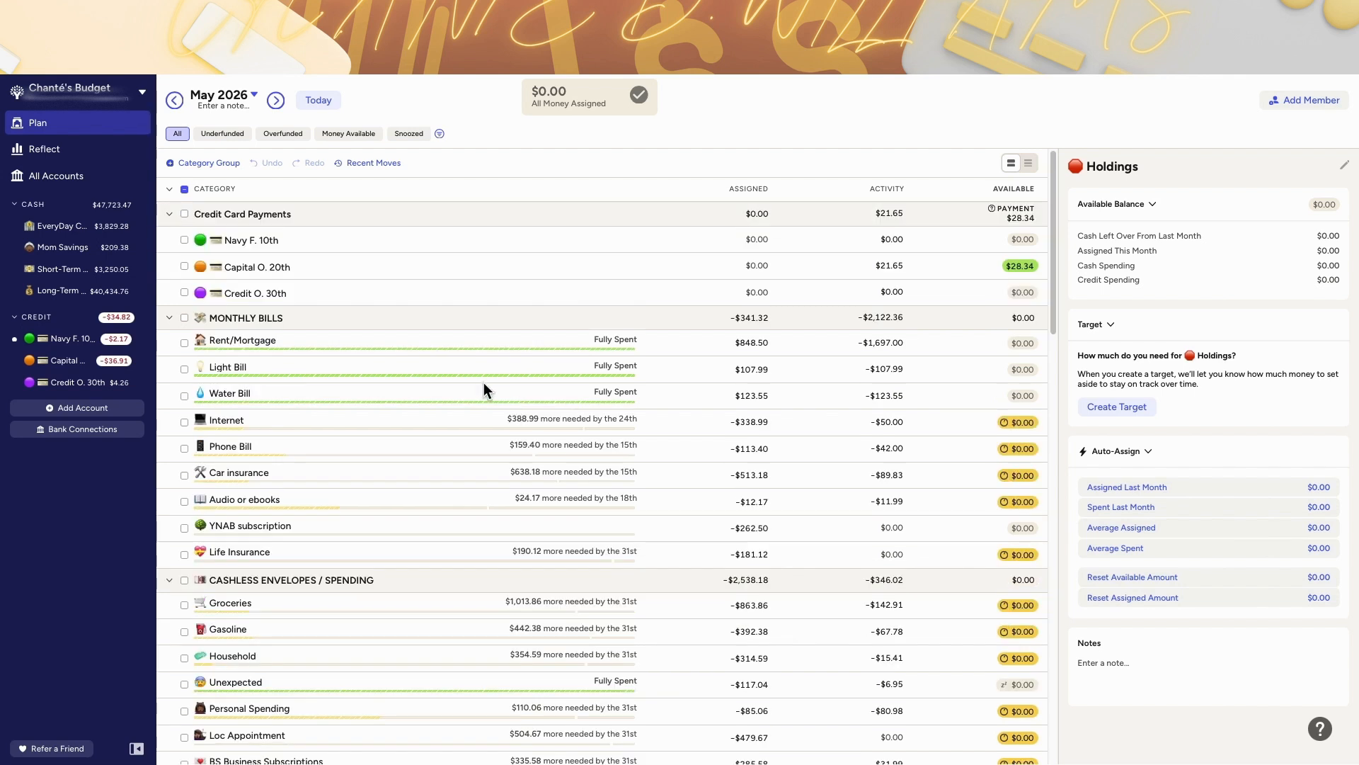
Step: Switch to June and July to compare the monthly bills and cashless spending funding
{"action": "left_click", "coordinate": [330, 105]}
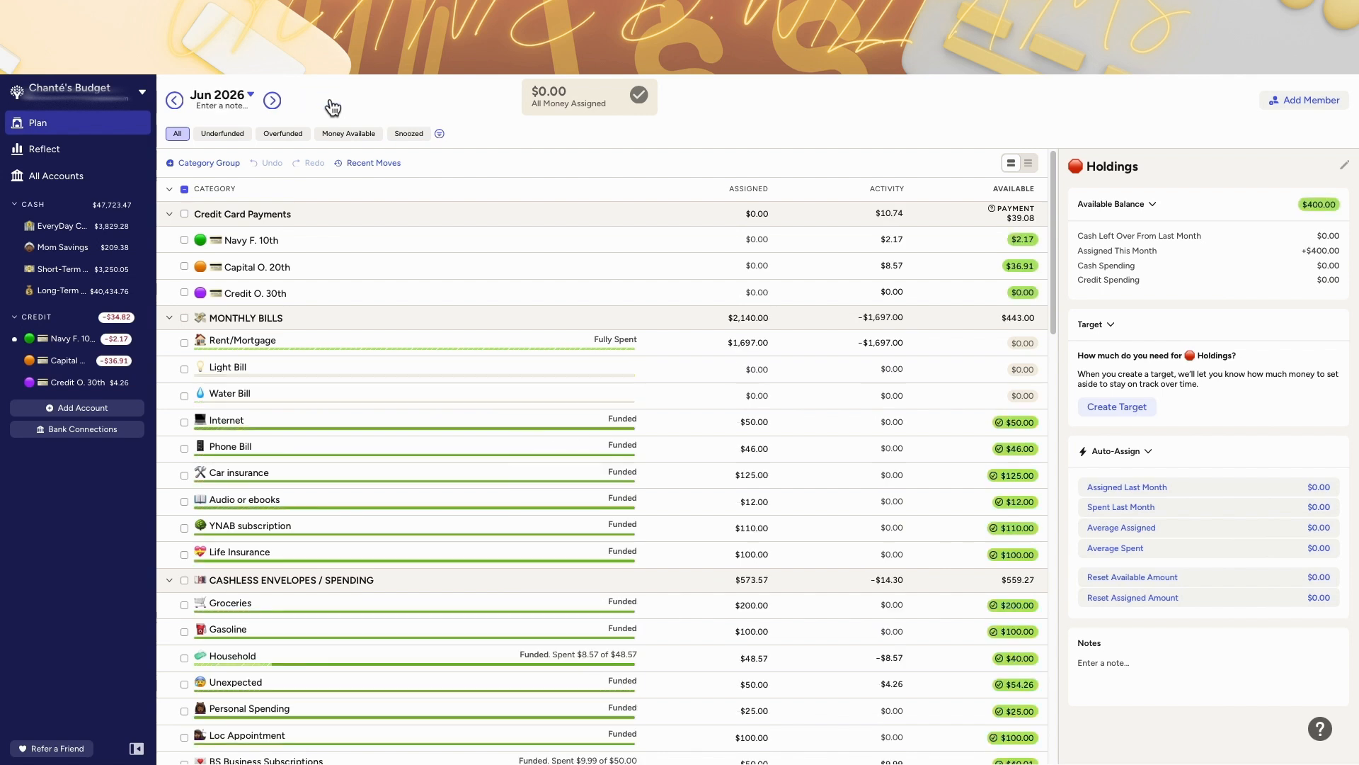
{"action": "scroll", "coordinate": [623, 277], "scroll_direction": "down", "scroll_amount": 1}
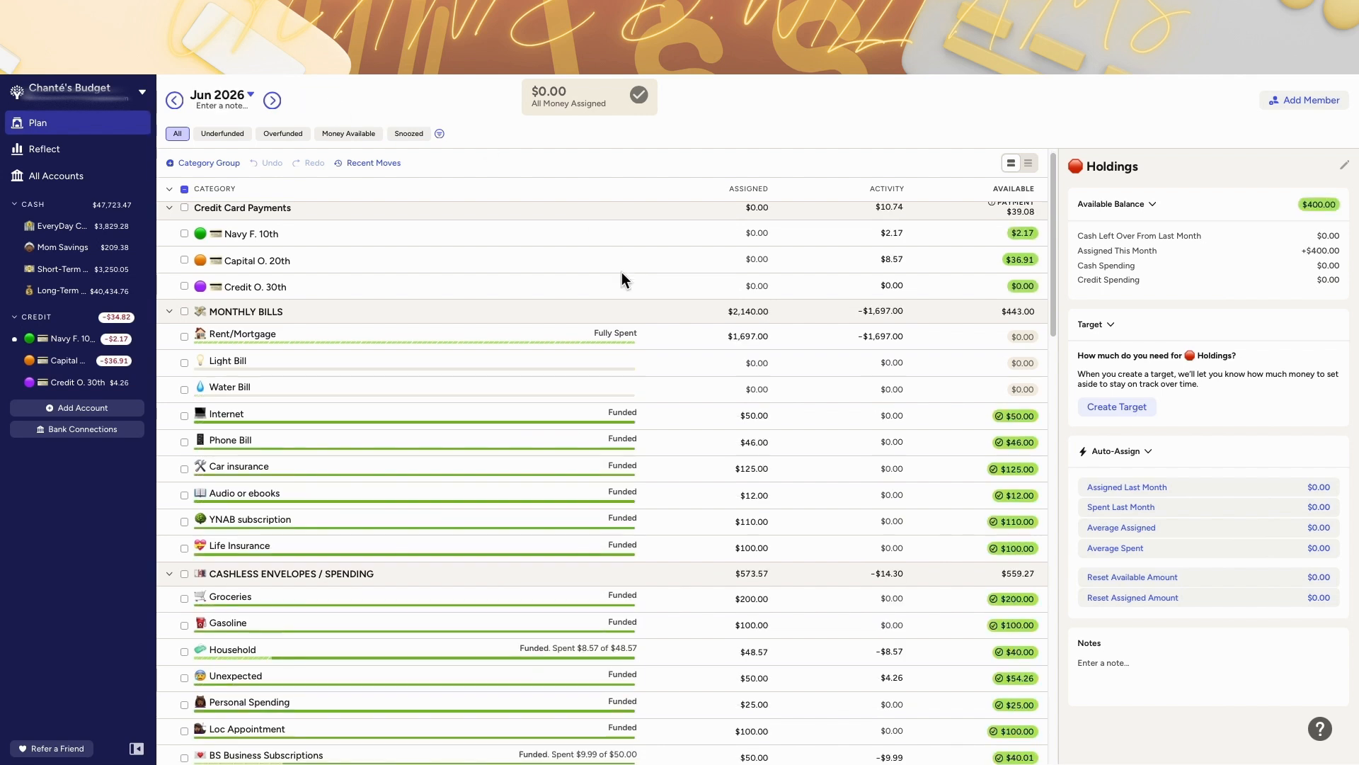
{"action": "left_click", "coordinate": [824, 416]}
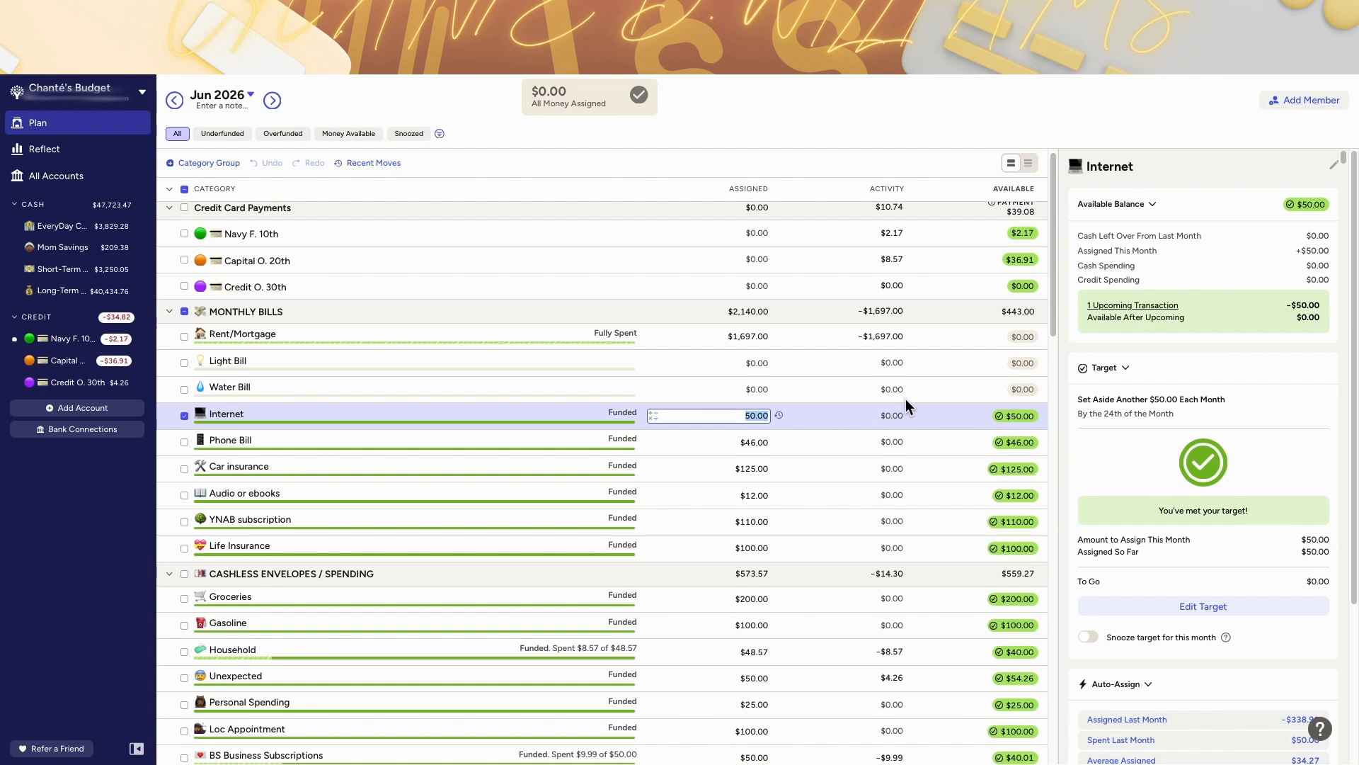
{"action": "scroll", "coordinate": [877, 451], "scroll_direction": "down", "scroll_amount": 1}
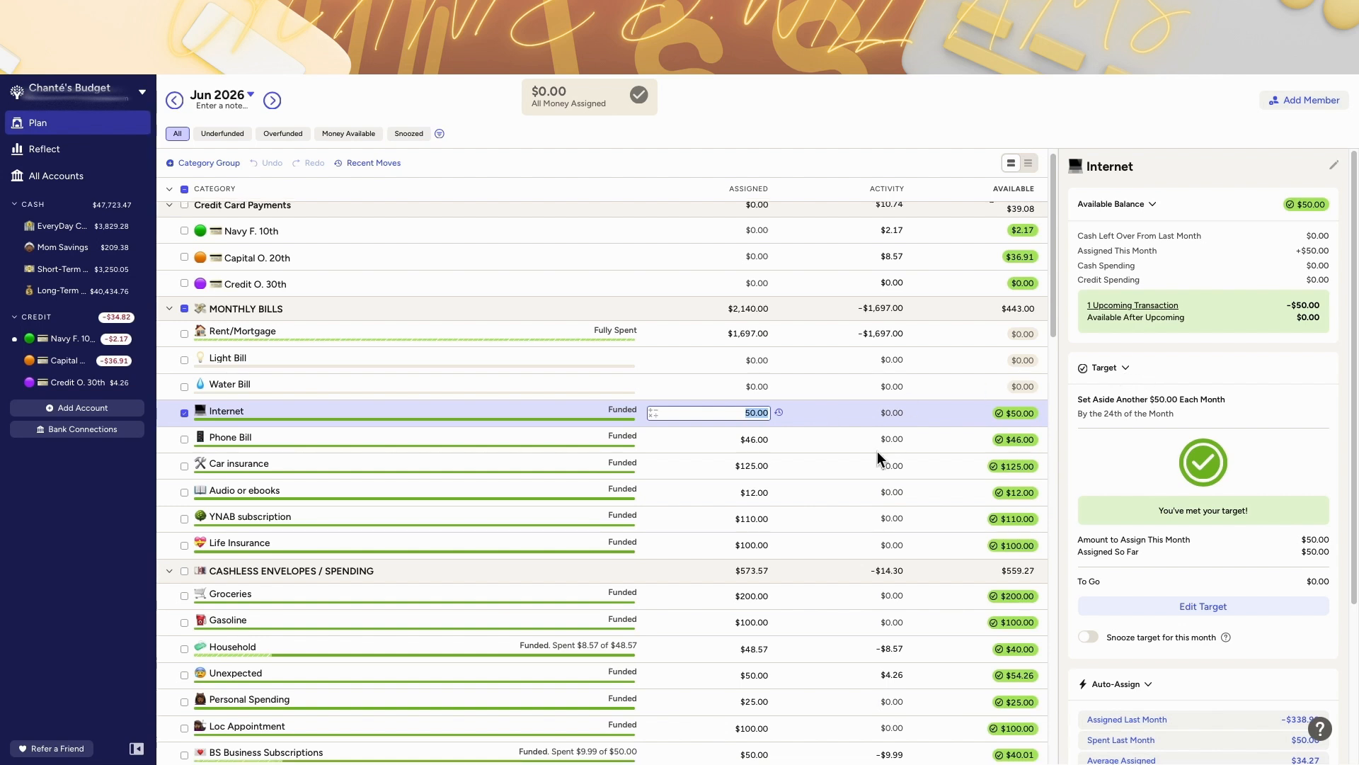
{"action": "scroll", "coordinate": [877, 451], "scroll_direction": "down", "scroll_amount": 2}
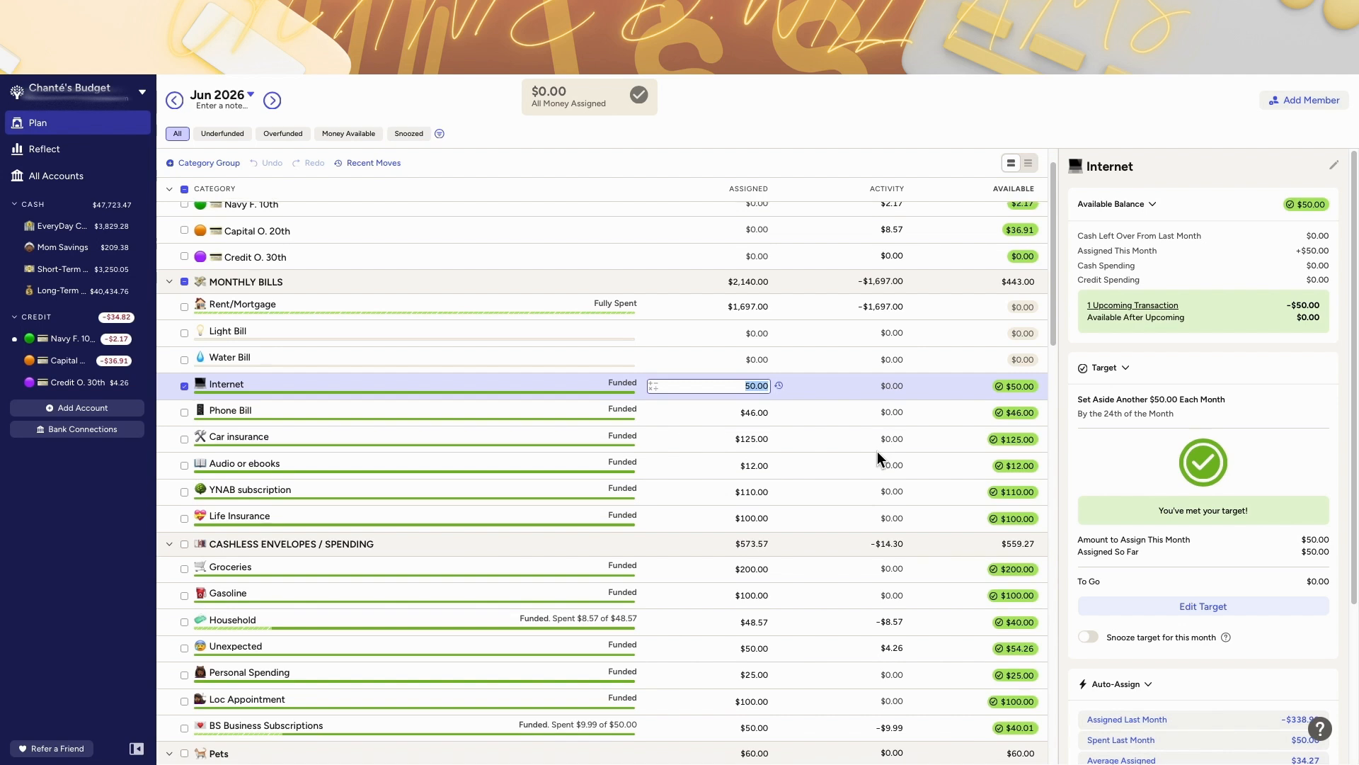
{"action": "scroll", "coordinate": [877, 458], "scroll_direction": "down", "scroll_amount": 1}
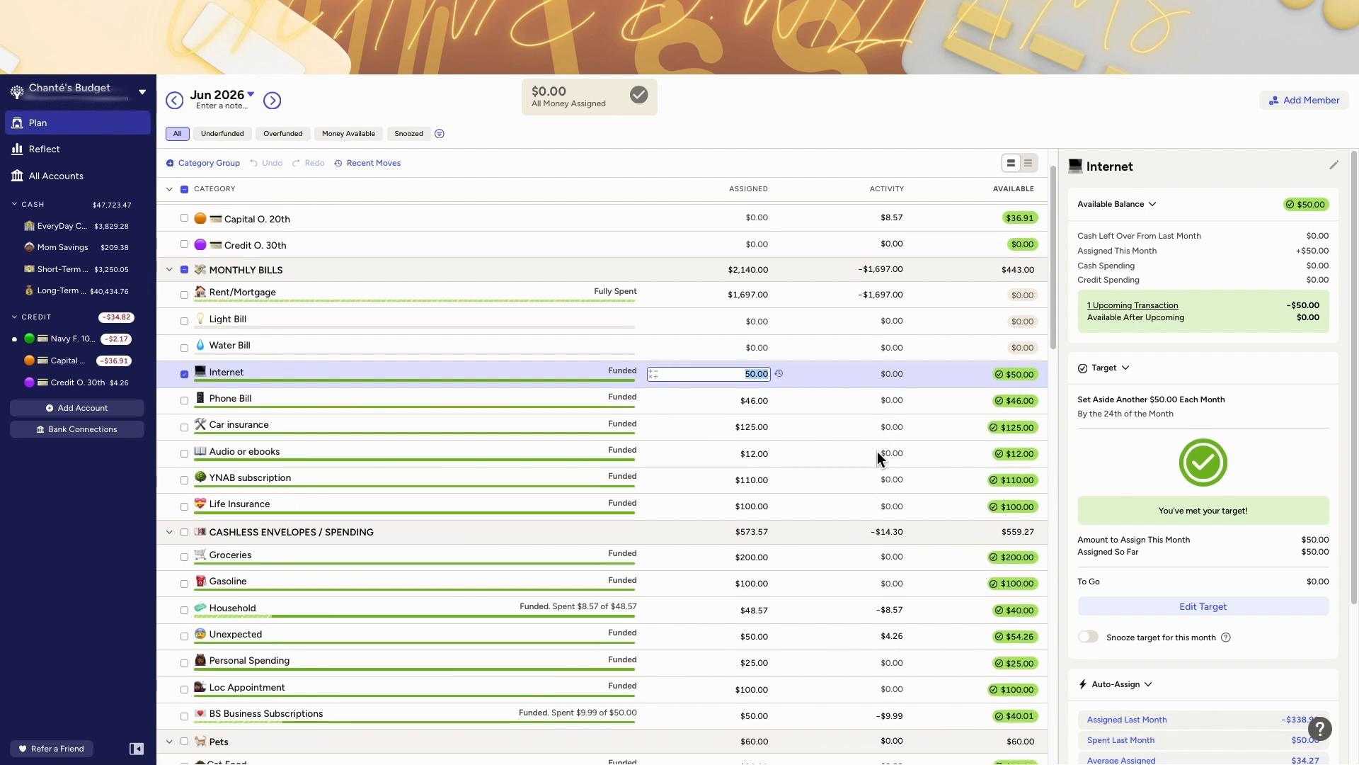
{"action": "left_click", "coordinate": [274, 103]}
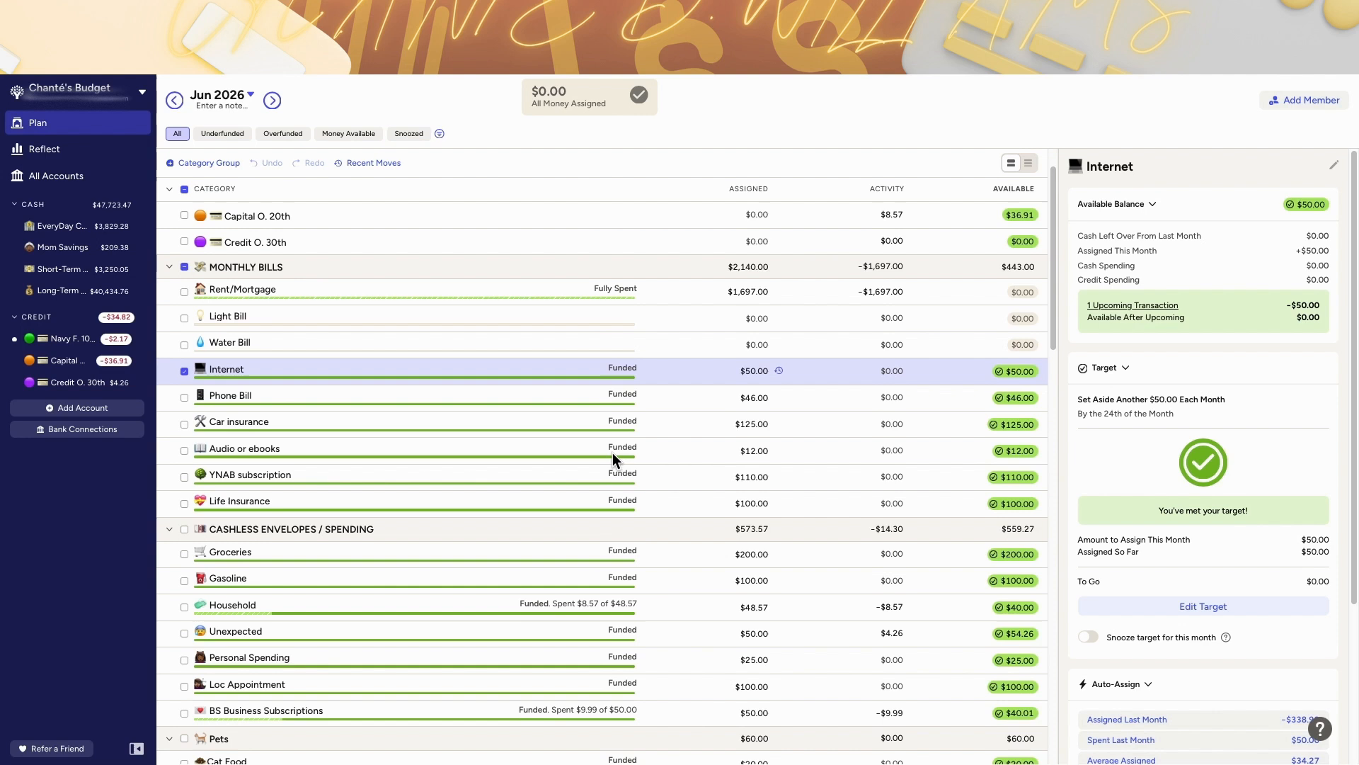
{"action": "scroll", "coordinate": [616, 432], "scroll_direction": "down", "scroll_amount": 3}
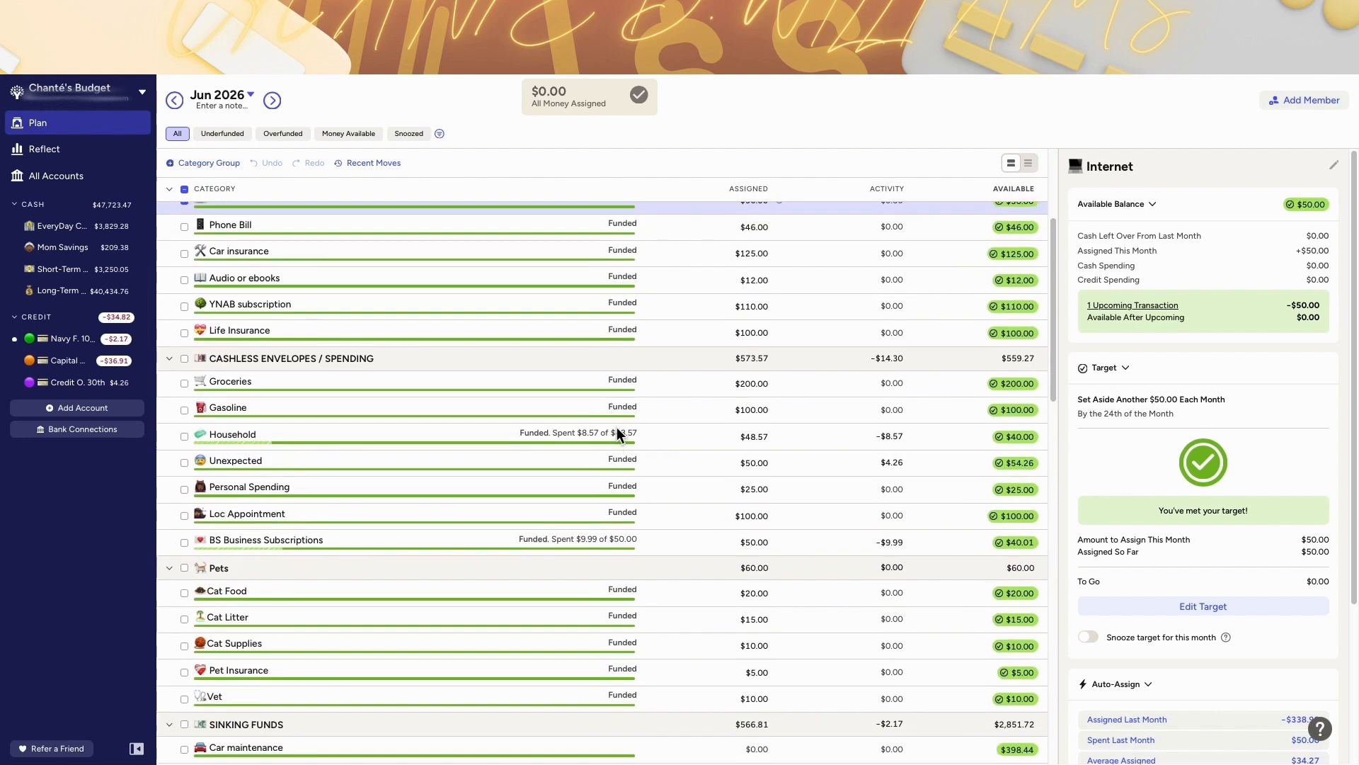
{"action": "scroll", "coordinate": [707, 319], "scroll_direction": "up", "scroll_amount": 1}
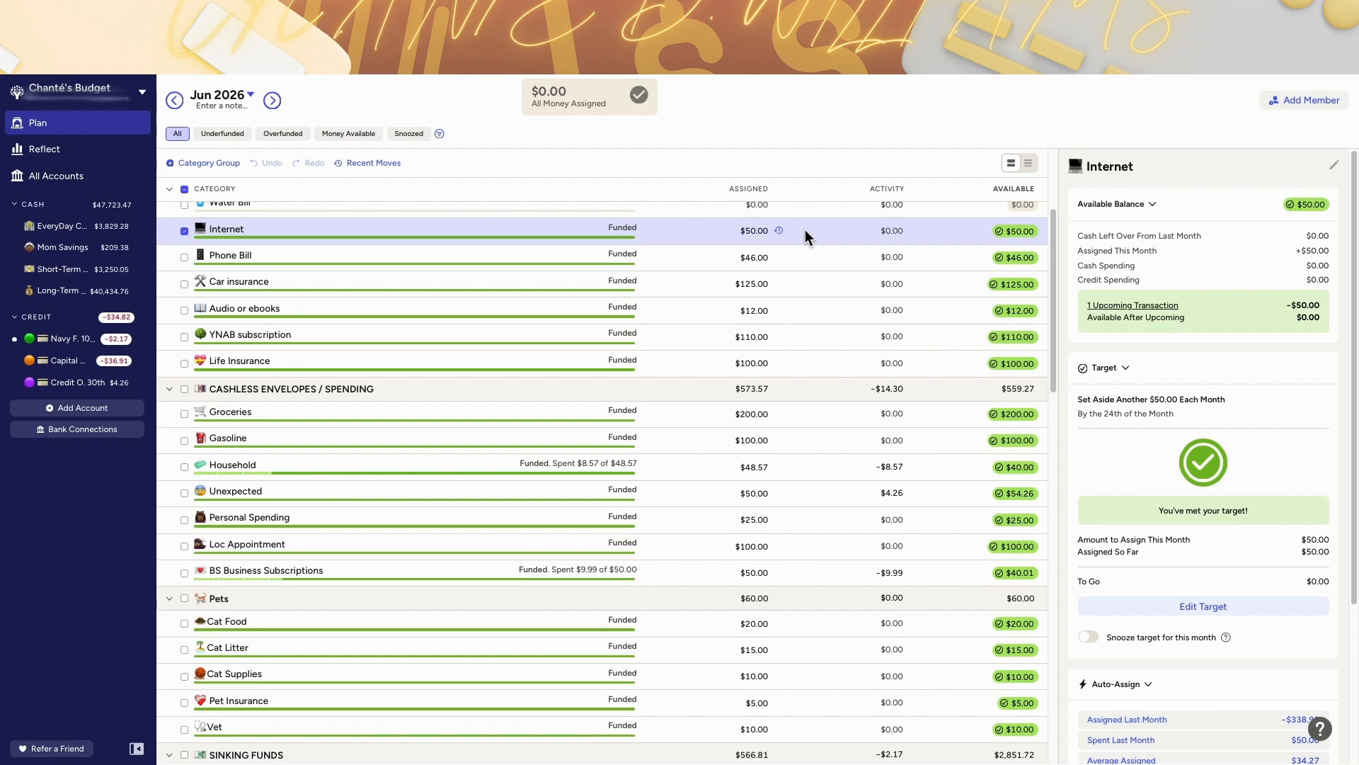
Step: Inspect June's bill and cashless spending categories one by one, reviewing each target and assigned amount
{"action": "left_click", "coordinate": [743, 230]}
{"action": "left_click", "coordinate": [801, 344]}
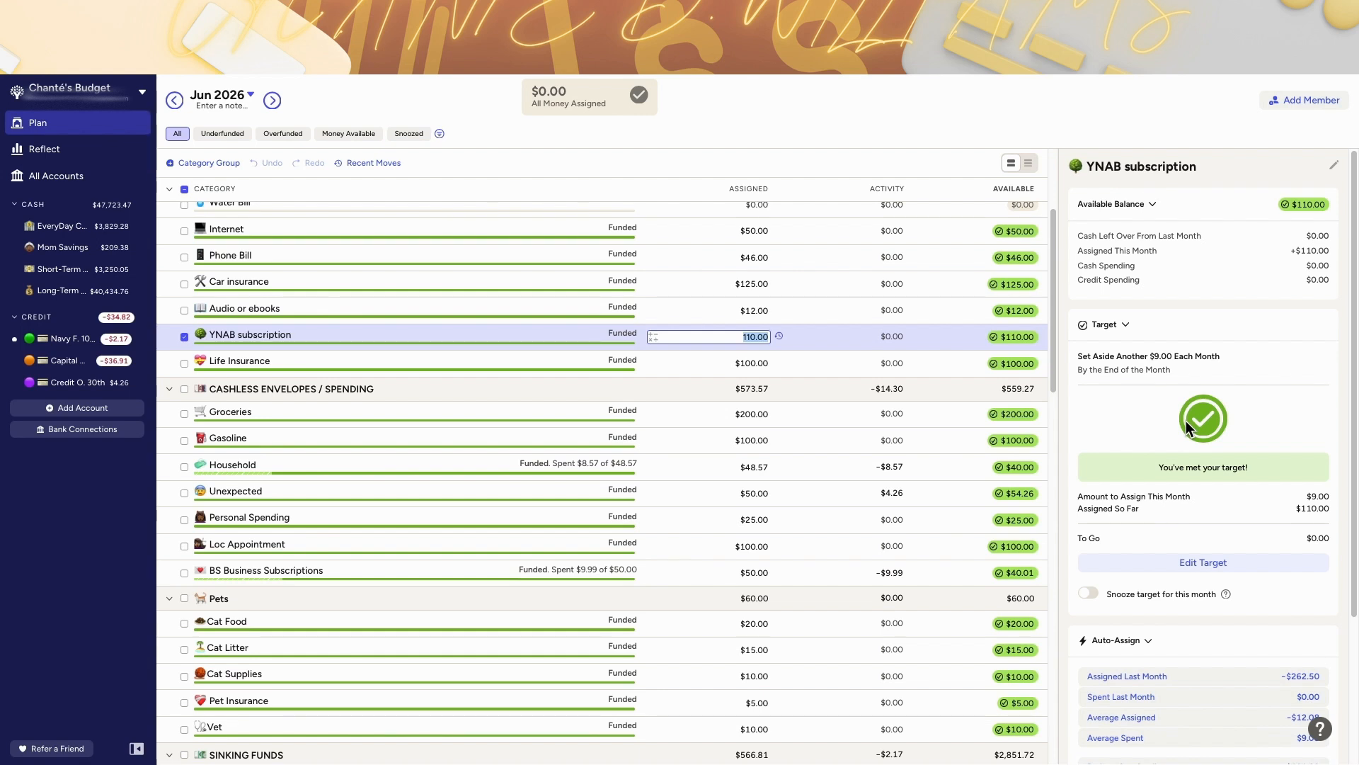
{"action": "left_click", "coordinate": [800, 363]}
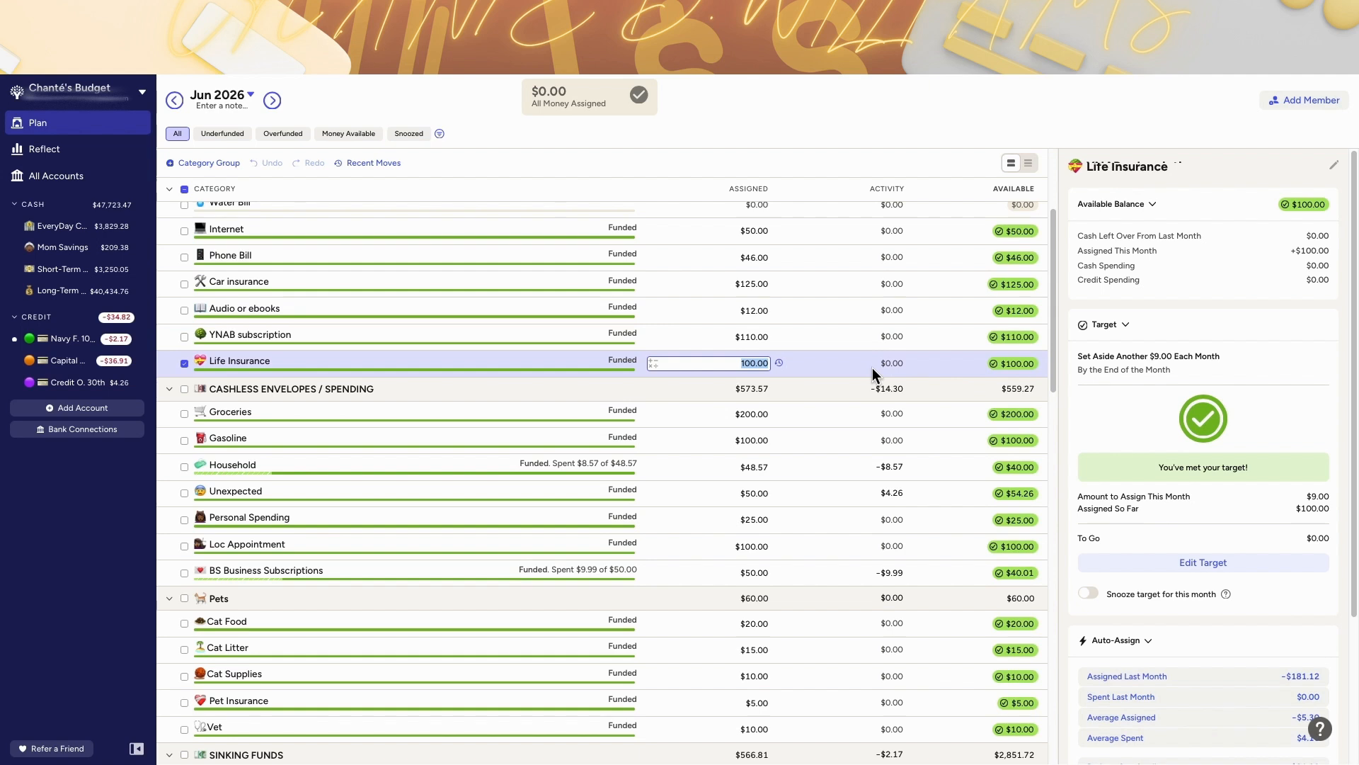
{"action": "left_click", "coordinate": [821, 416]}
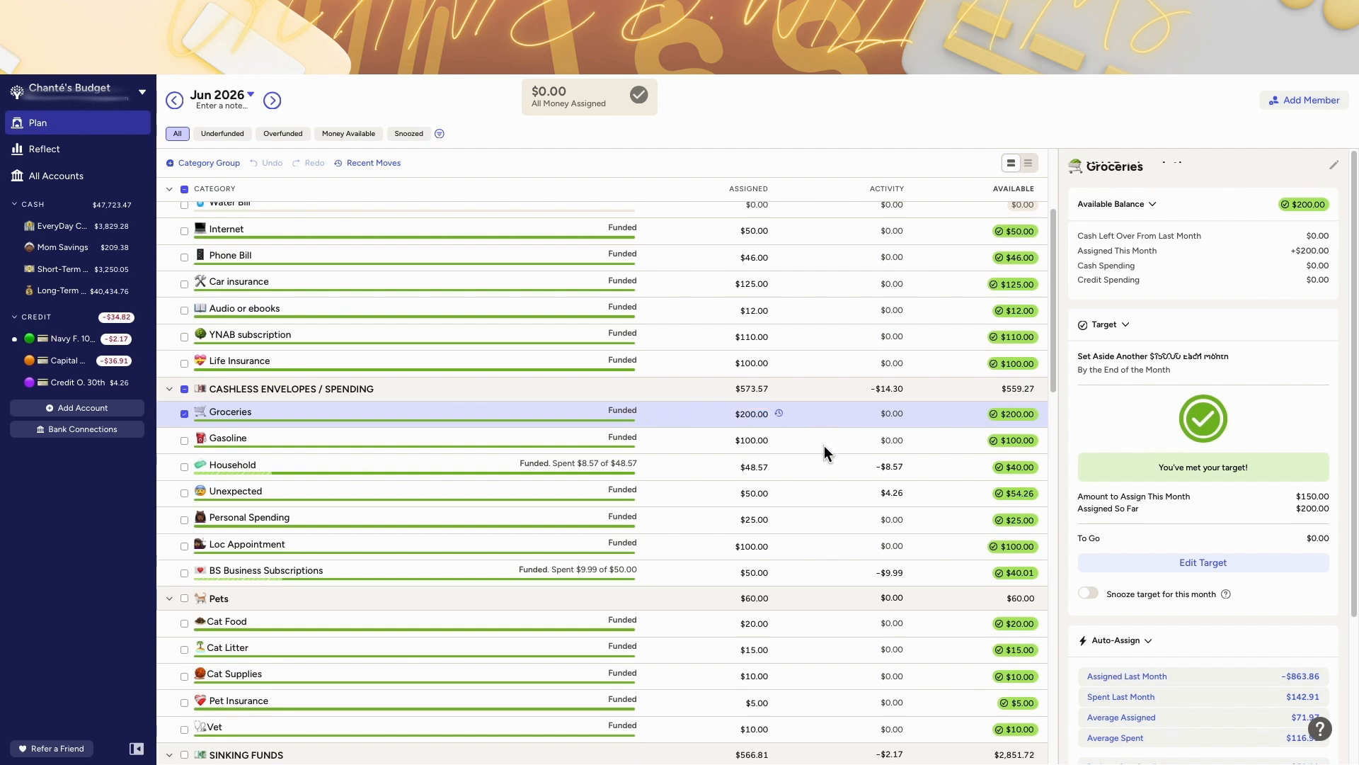
{"action": "left_click", "coordinate": [824, 444]}
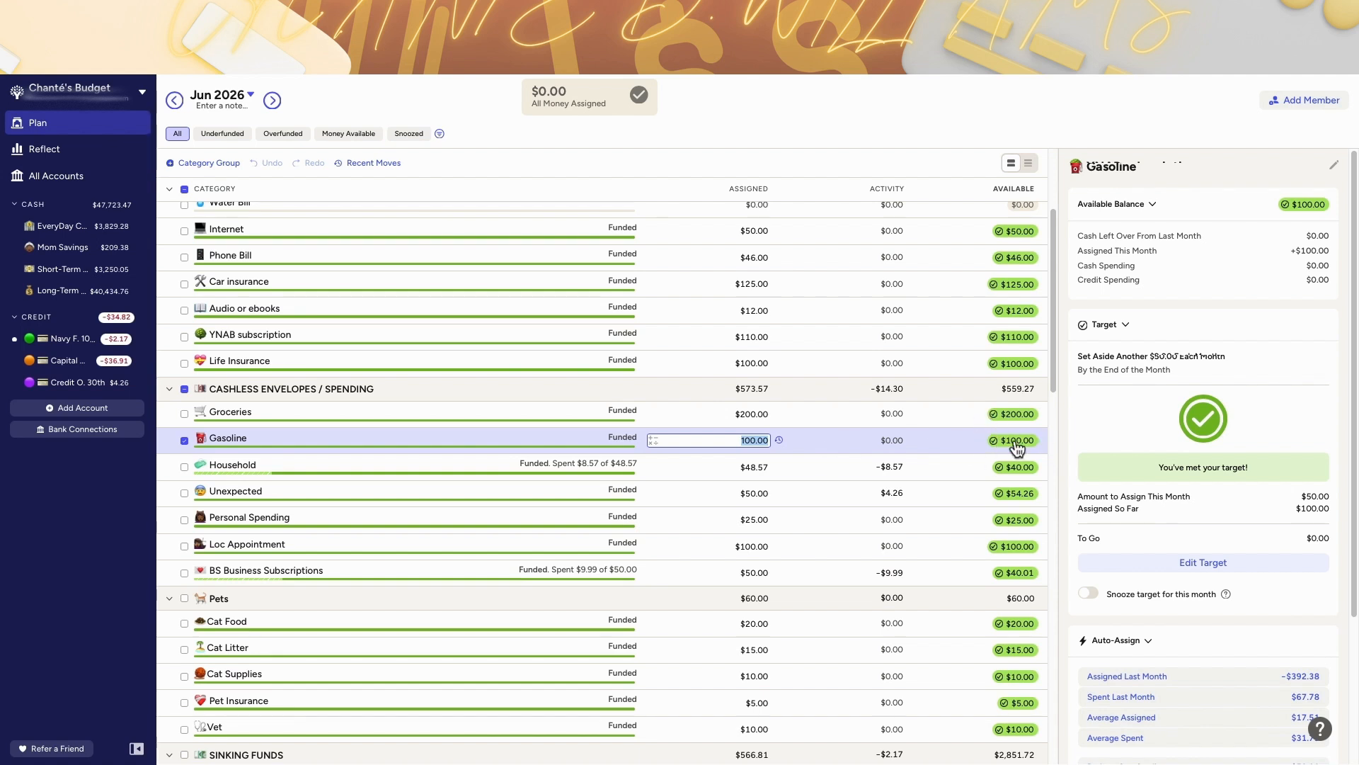
{"action": "left_click", "coordinate": [817, 469]}
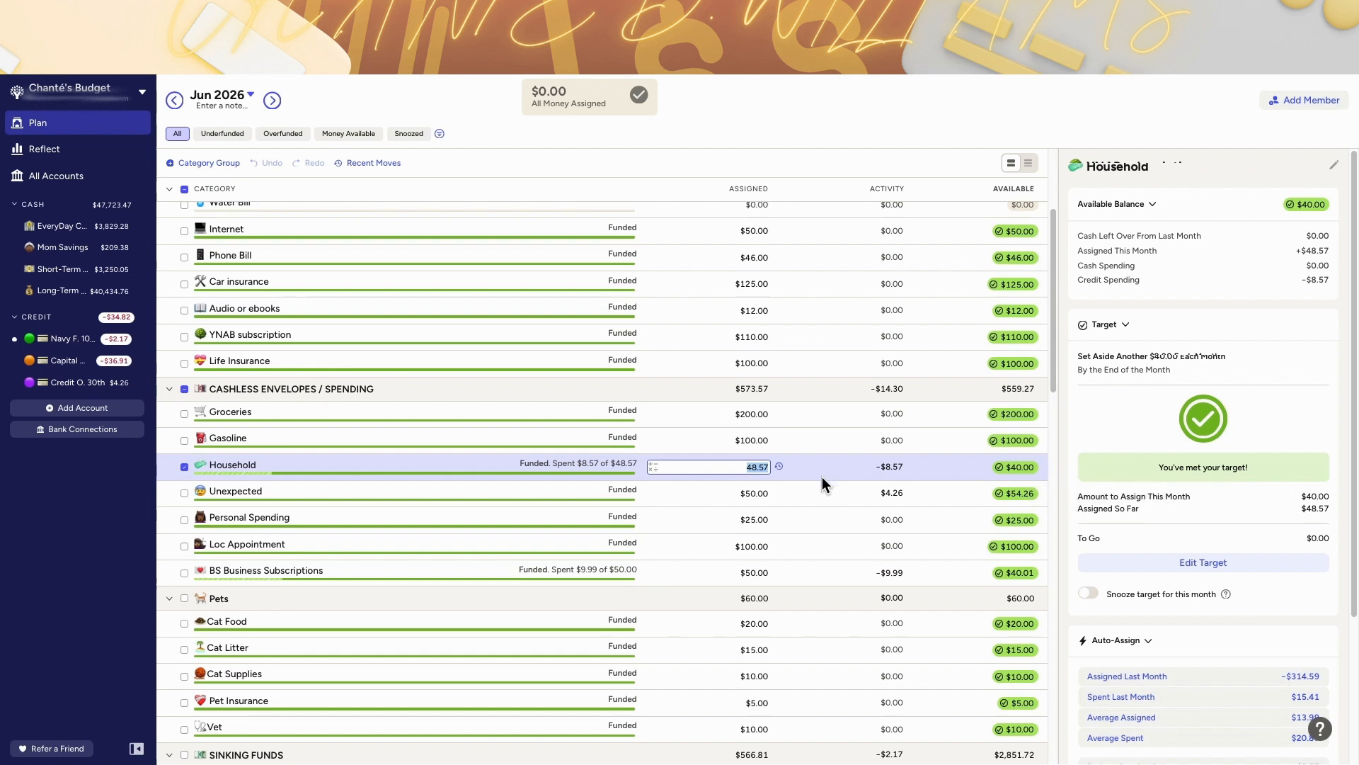
{"action": "left_click", "coordinate": [820, 494]}
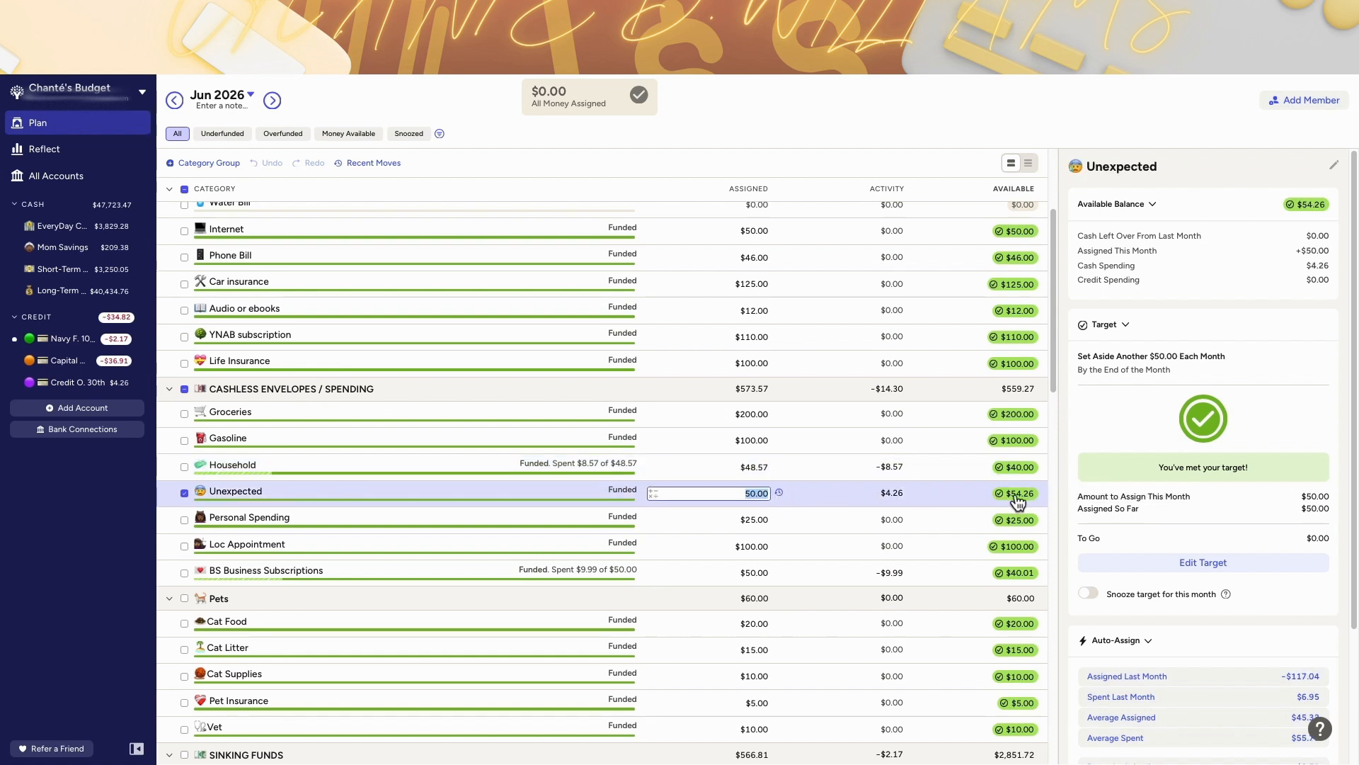
{"action": "mouse_move", "coordinate": [1030, 504]}
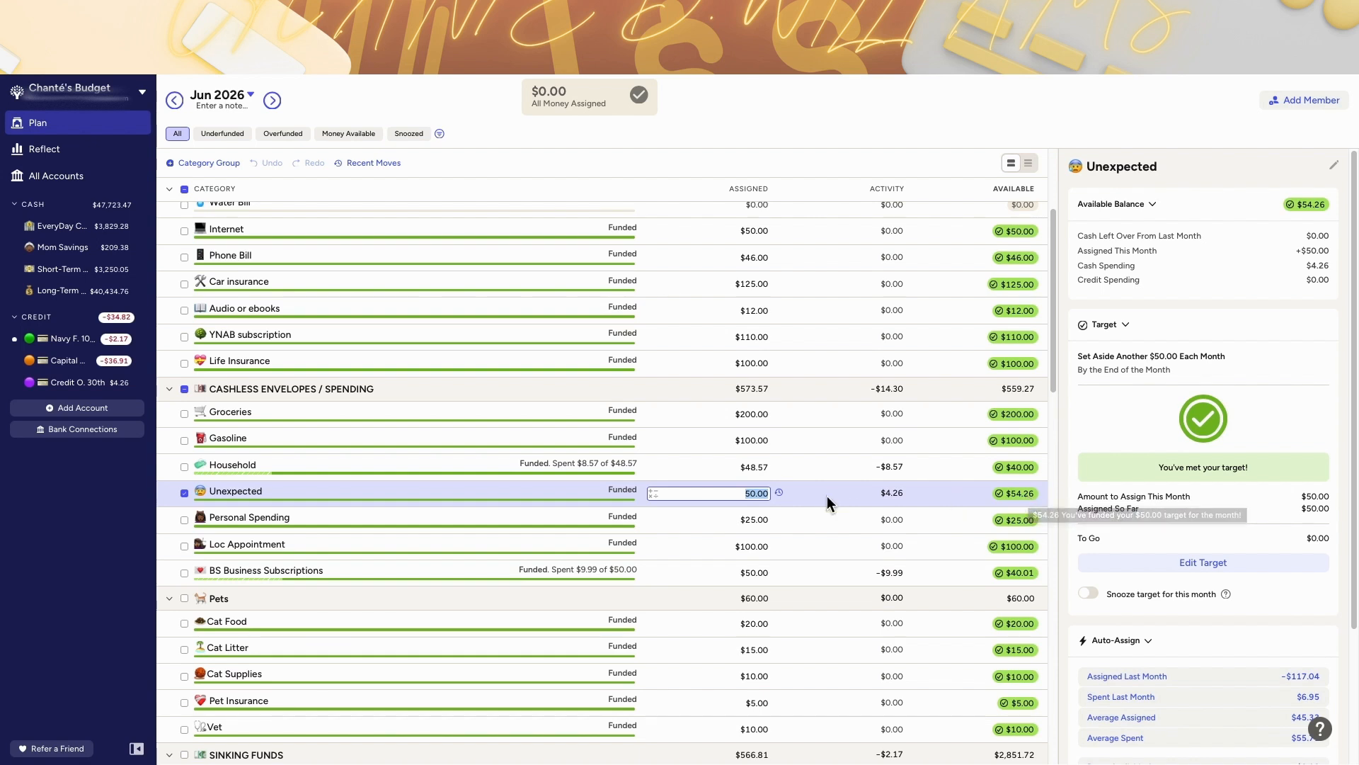
{"action": "scroll", "coordinate": [833, 526], "scroll_direction": "down", "scroll_amount": 1}
{"action": "scroll", "coordinate": [833, 526], "scroll_direction": "down", "scroll_amount": 1}
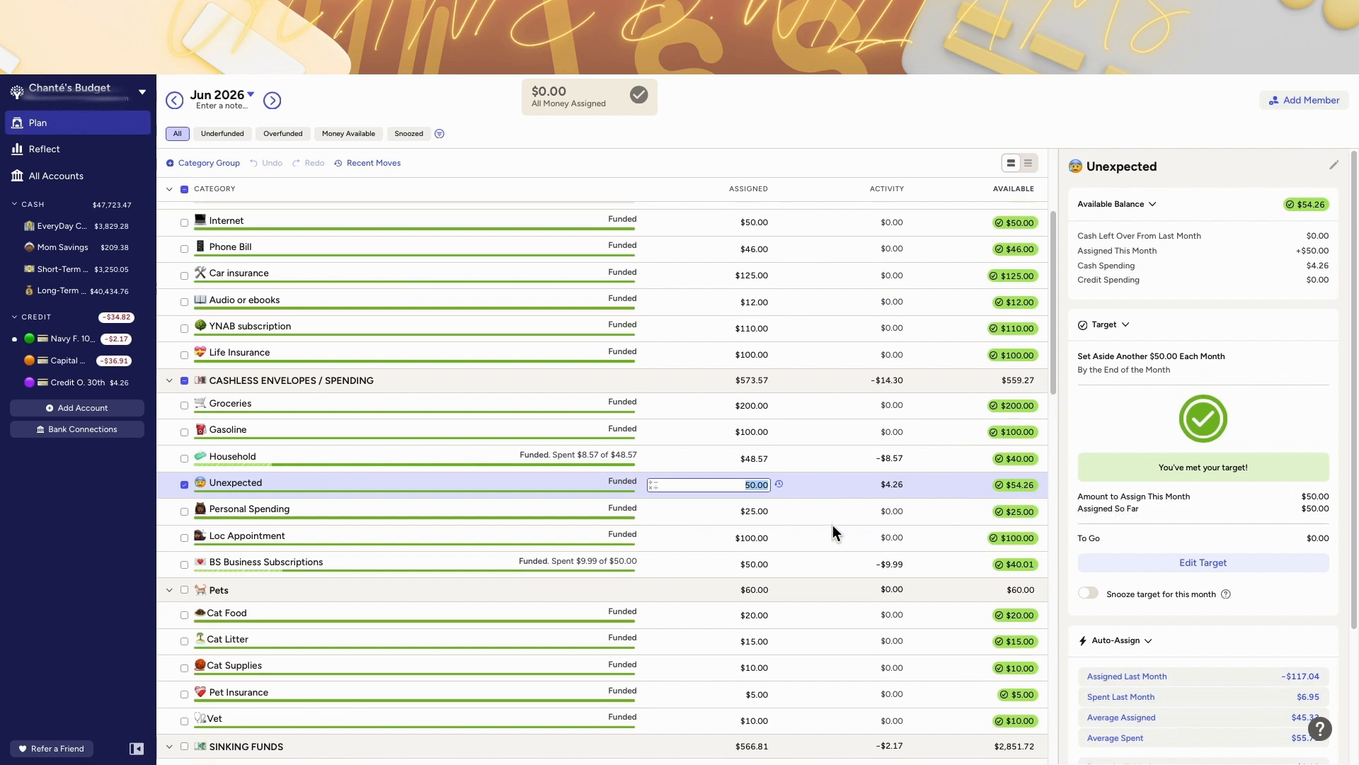
{"action": "left_click", "coordinate": [818, 508]}
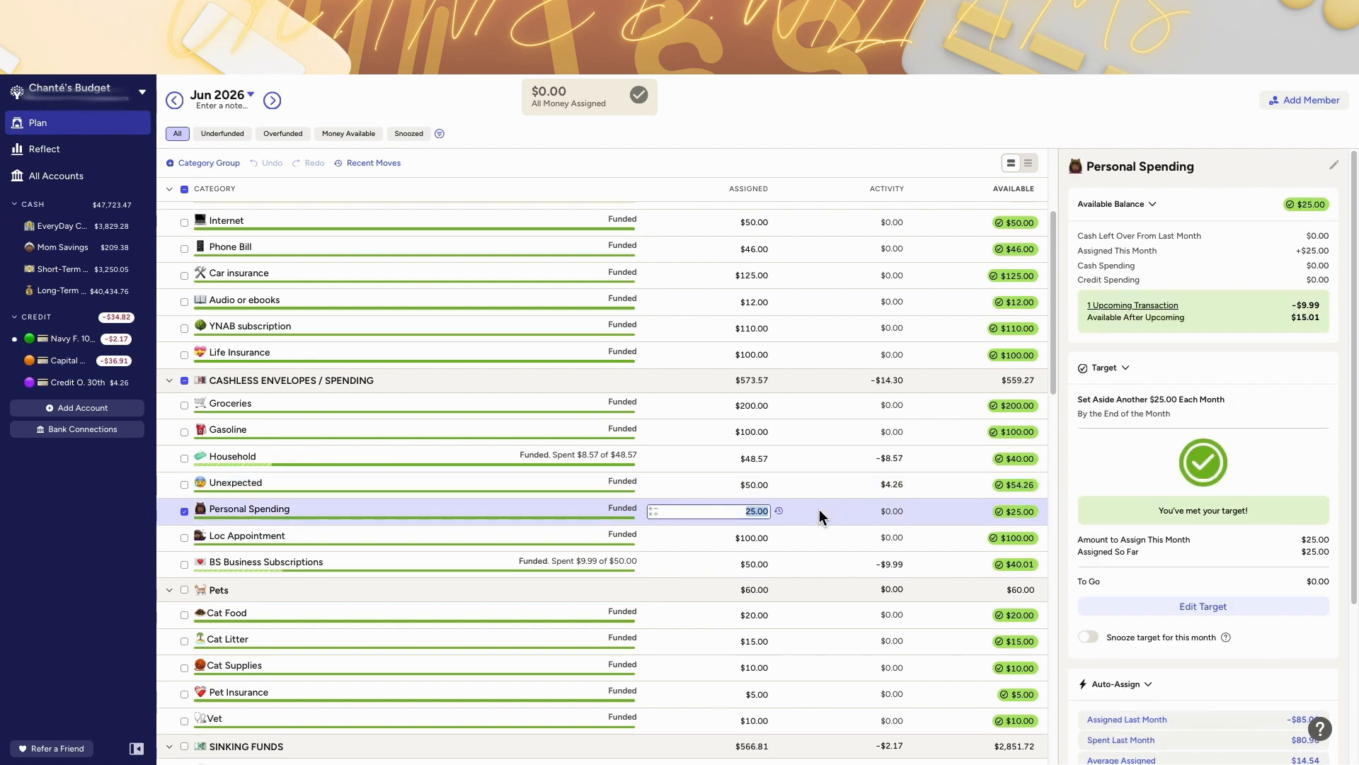
{"action": "scroll", "coordinate": [799, 540], "scroll_direction": "down", "scroll_amount": 1}
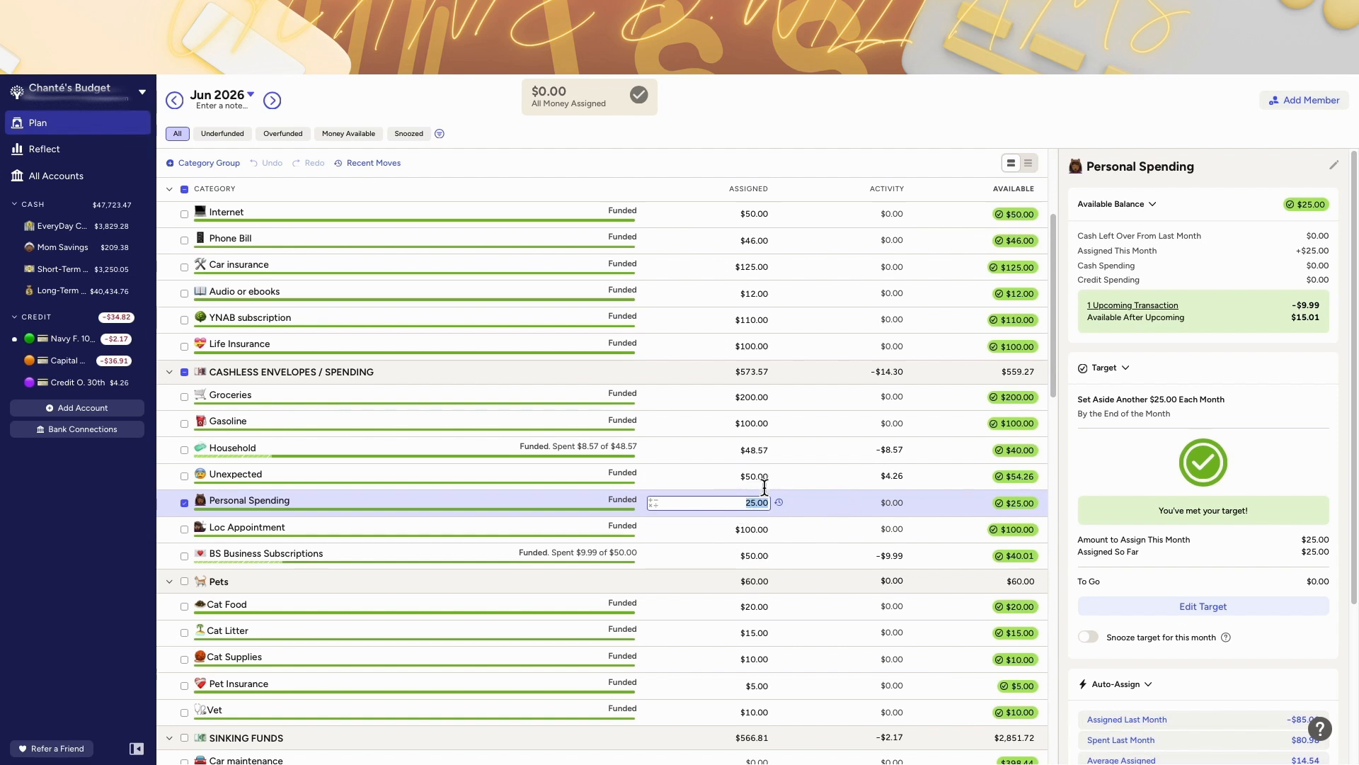
Step: Inspect June's Loc Appointment and BS Business Subscriptions targets and assigned amounts, continuing down toward the sinking funds
{"action": "left_click", "coordinate": [804, 525]}
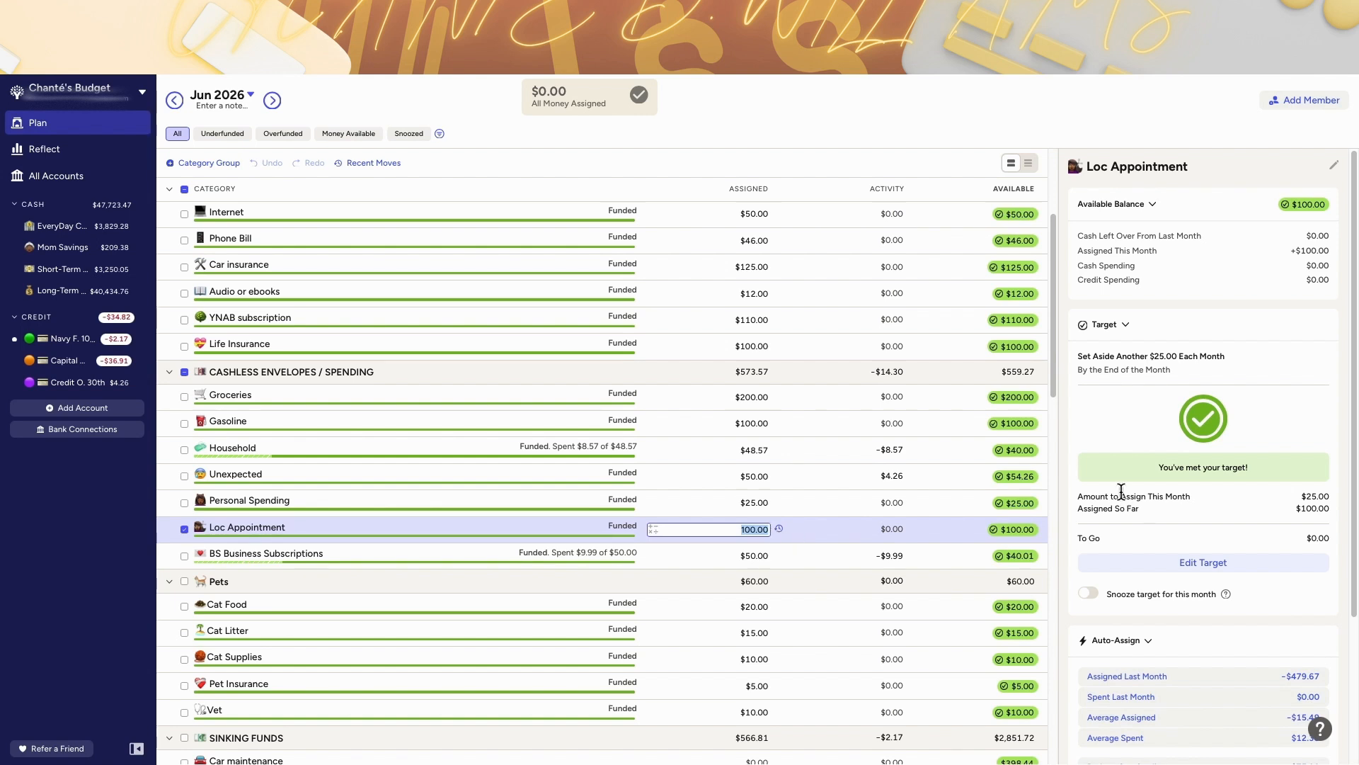
{"action": "left_click", "coordinate": [806, 561]}
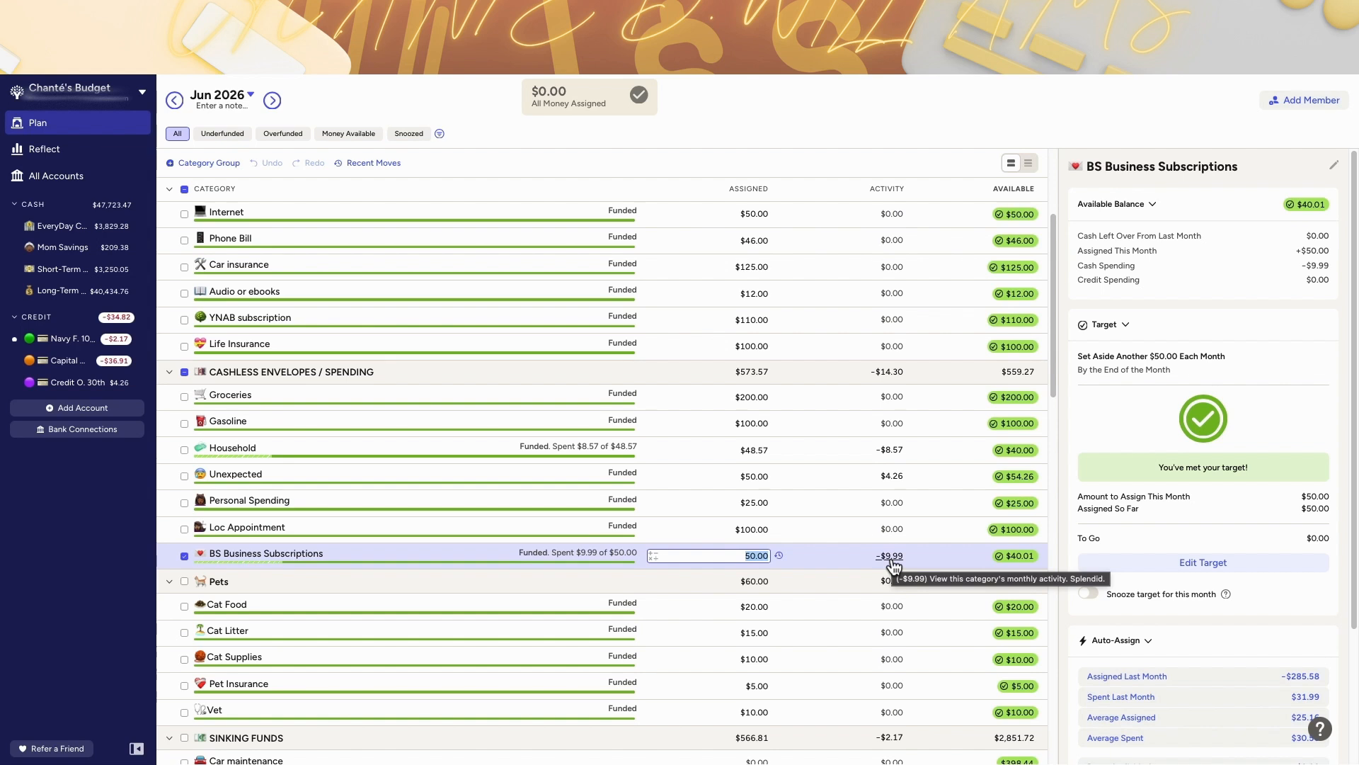
{"action": "scroll", "coordinate": [933, 567], "scroll_direction": "down", "scroll_amount": 1}
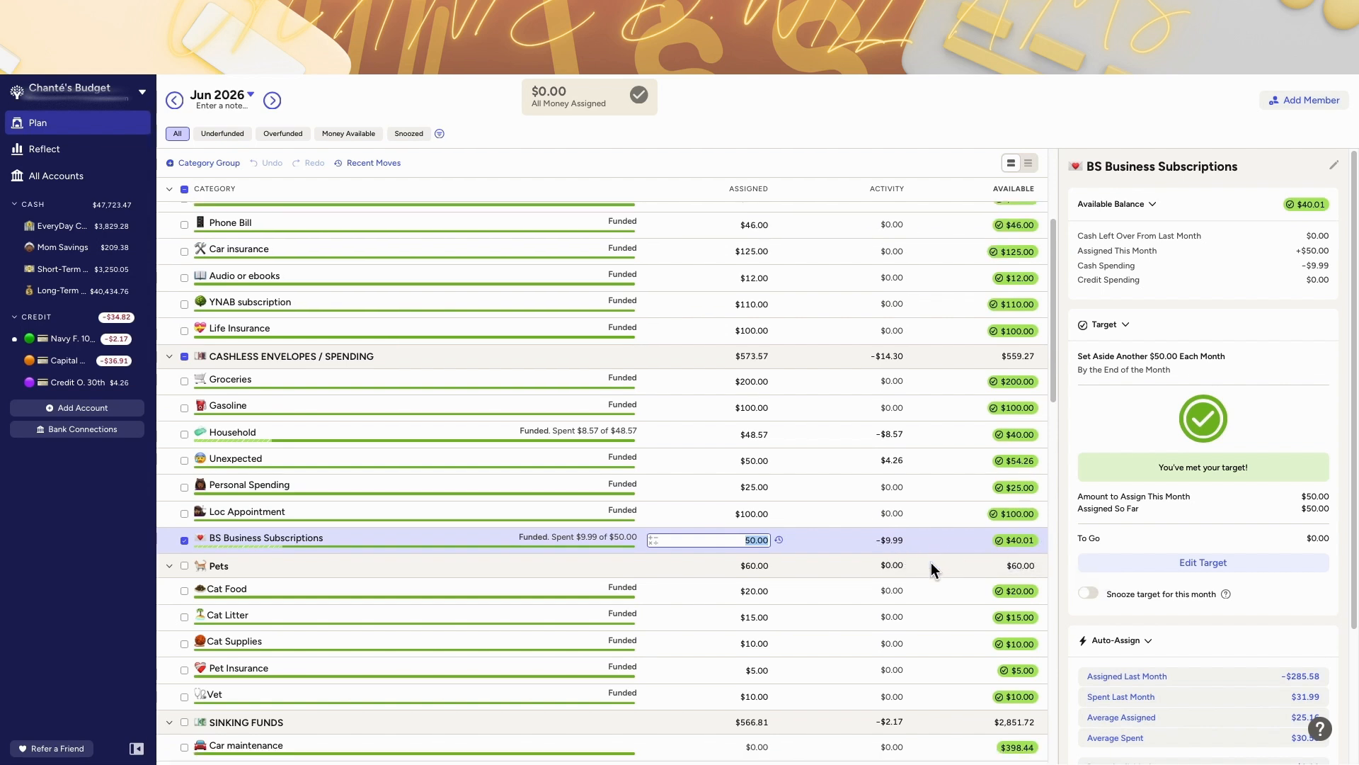
{"action": "scroll", "coordinate": [931, 567], "scroll_direction": "down", "scroll_amount": 3}
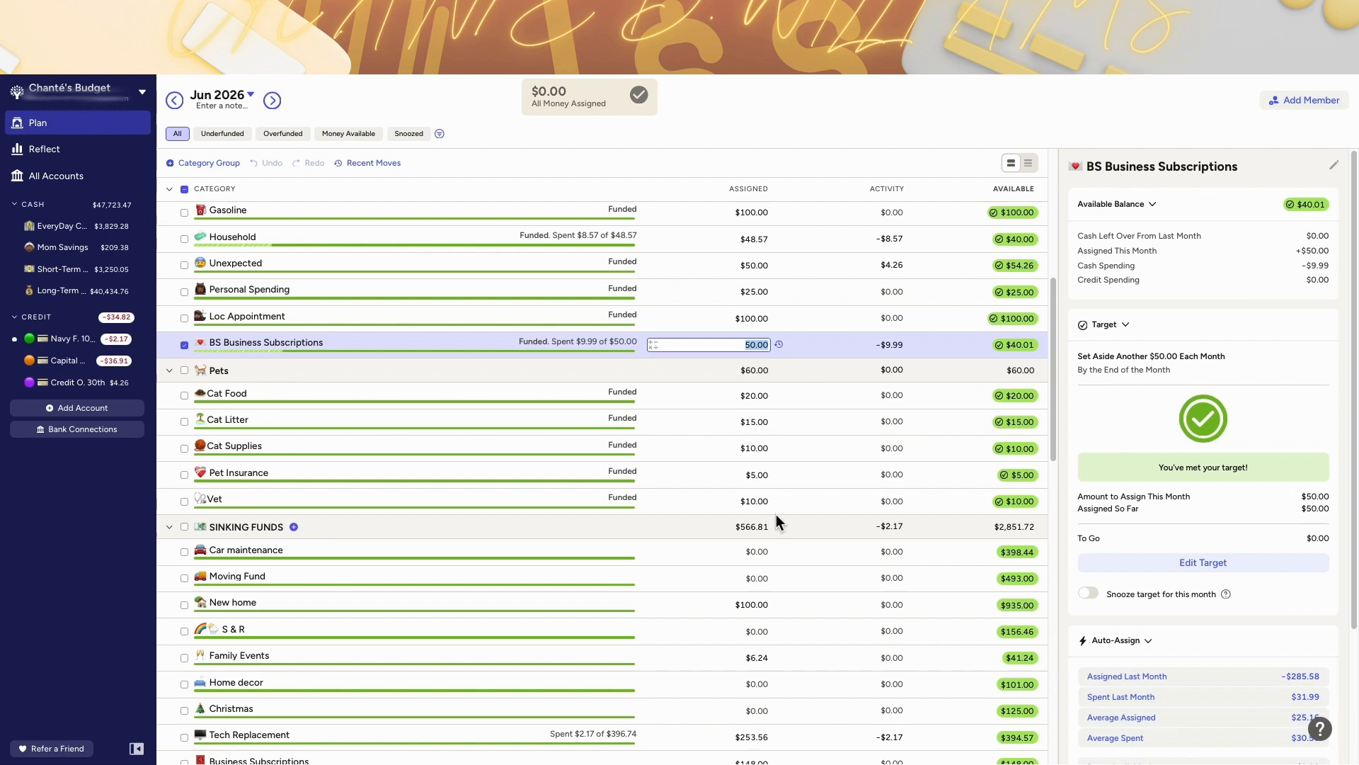
{"action": "scroll", "coordinate": [809, 363], "scroll_direction": "down", "scroll_amount": 3}
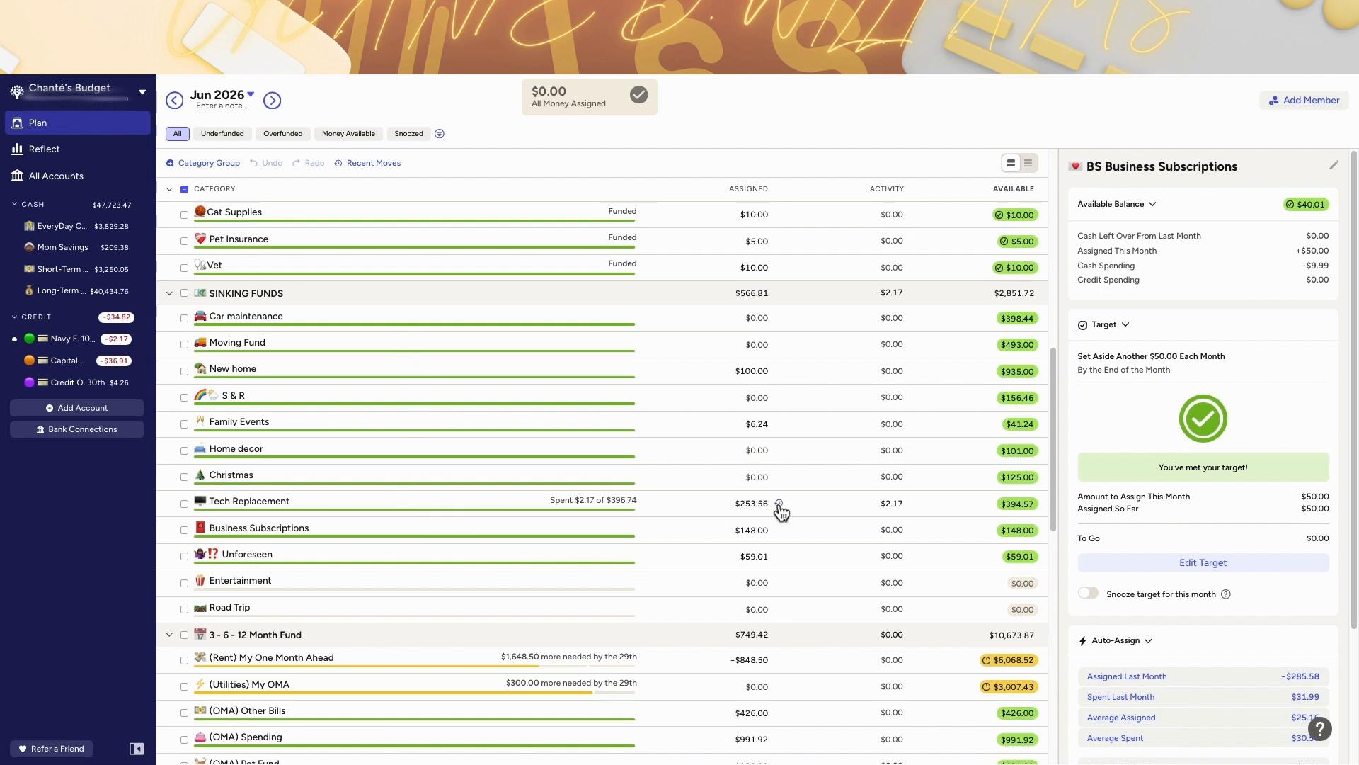
Step: Check Tech Replacement's assignment moves and scan June's sinking funds and emergency savings groups
{"action": "left_click", "coordinate": [779, 504]}
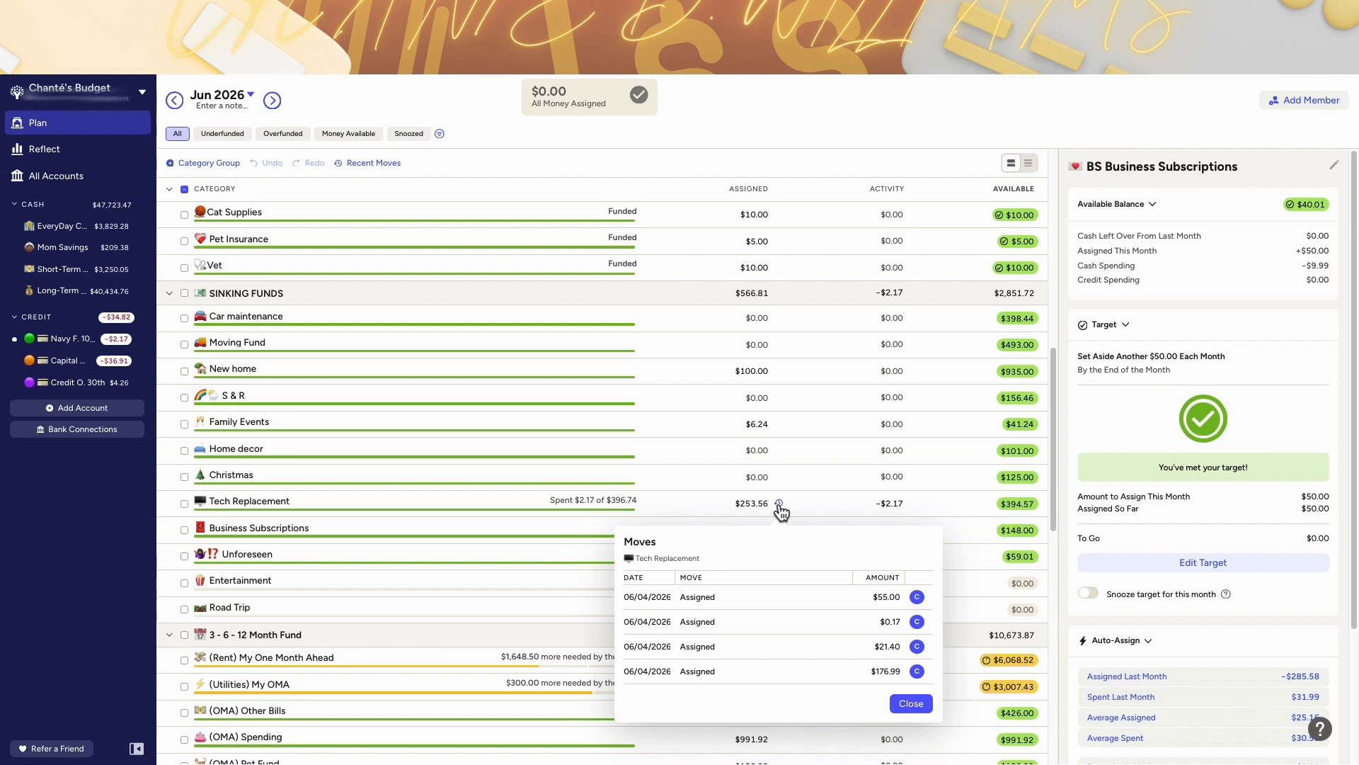
{"action": "left_click", "coordinate": [780, 504]}
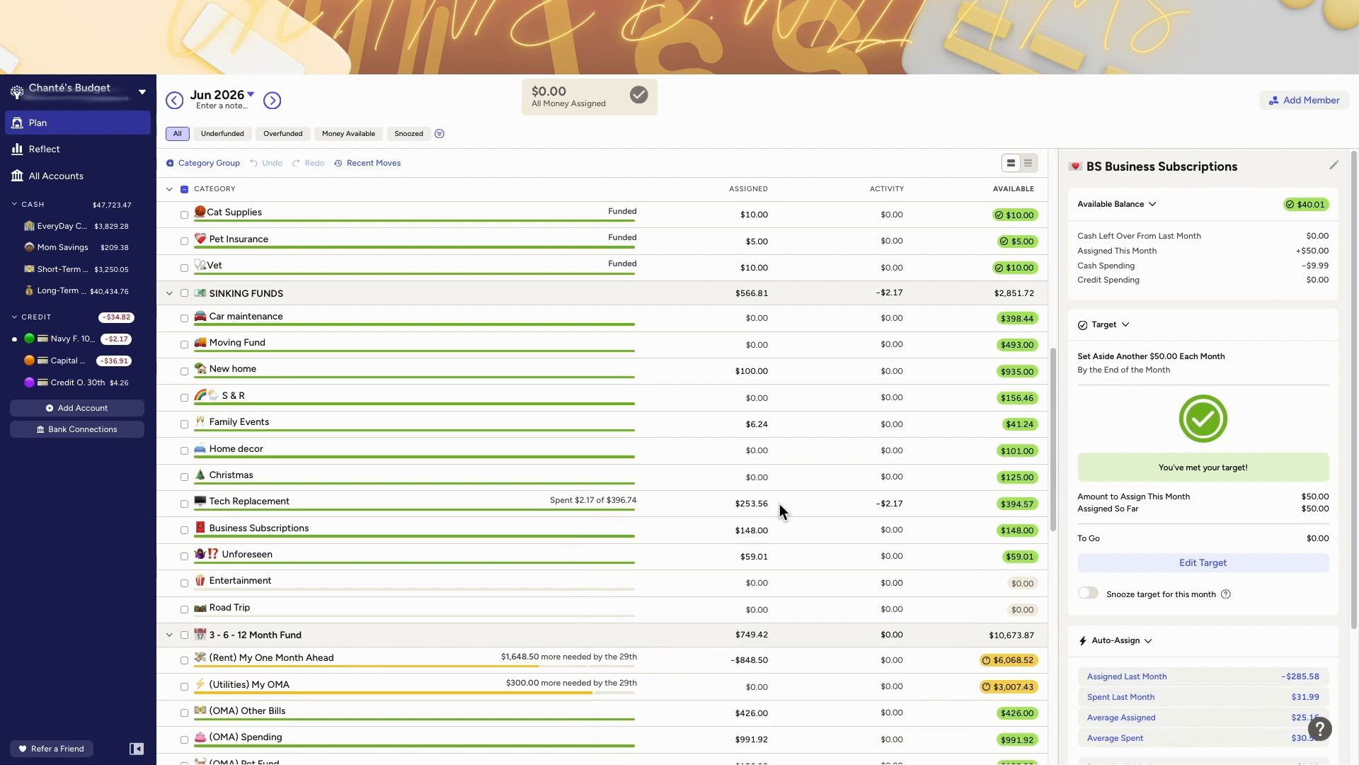
{"action": "left_click", "coordinate": [725, 530]}
{"action": "scroll", "coordinate": [725, 530], "scroll_direction": "up", "scroll_amount": 3}
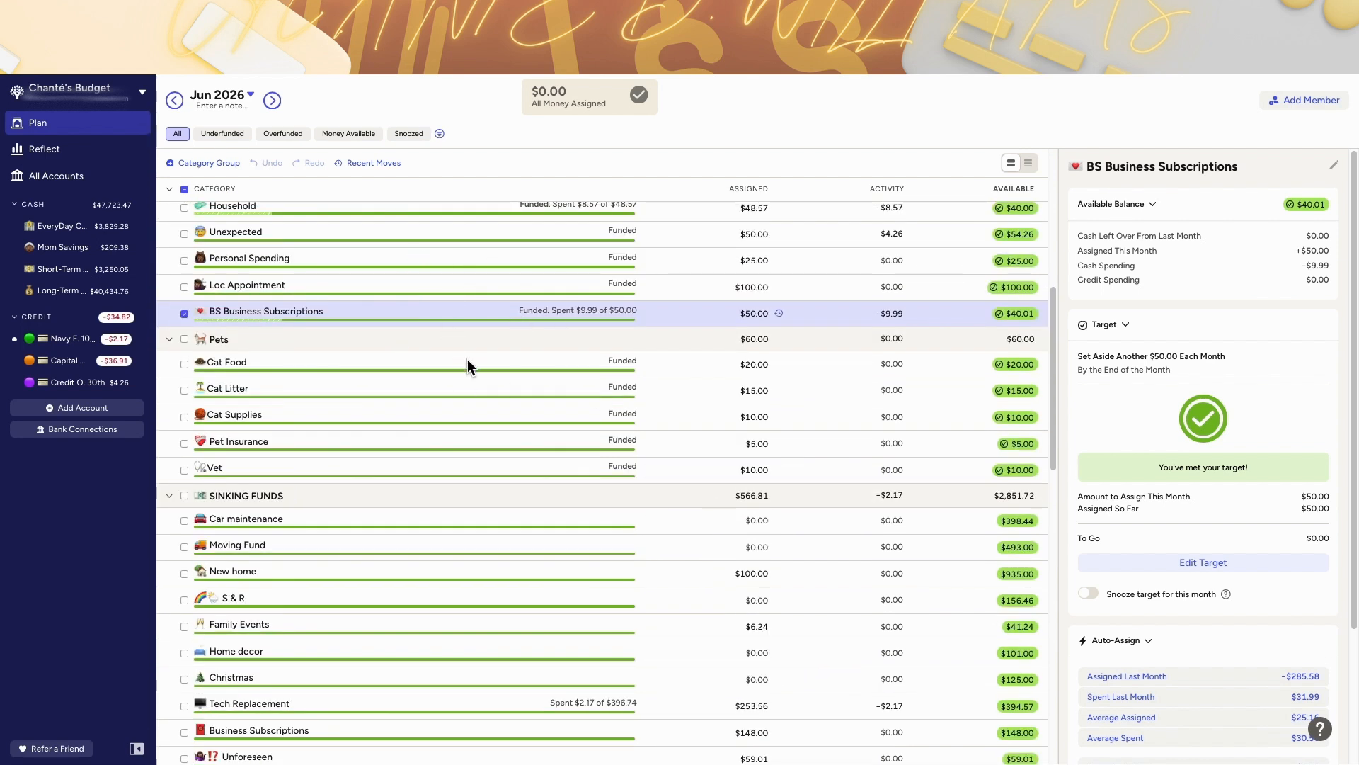
{"action": "scroll", "coordinate": [791, 320], "scroll_direction": "up", "scroll_amount": 1}
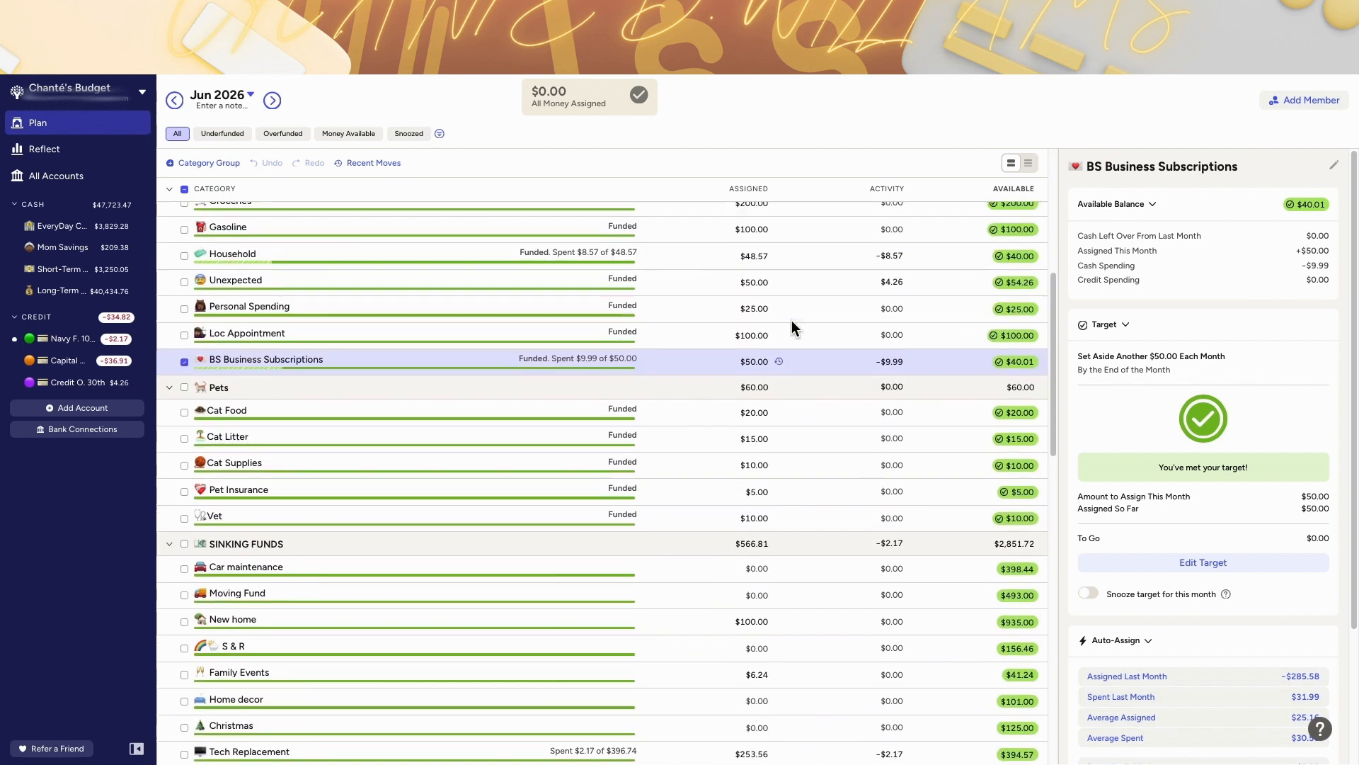
{"action": "scroll", "coordinate": [749, 488], "scroll_direction": "down", "scroll_amount": 3}
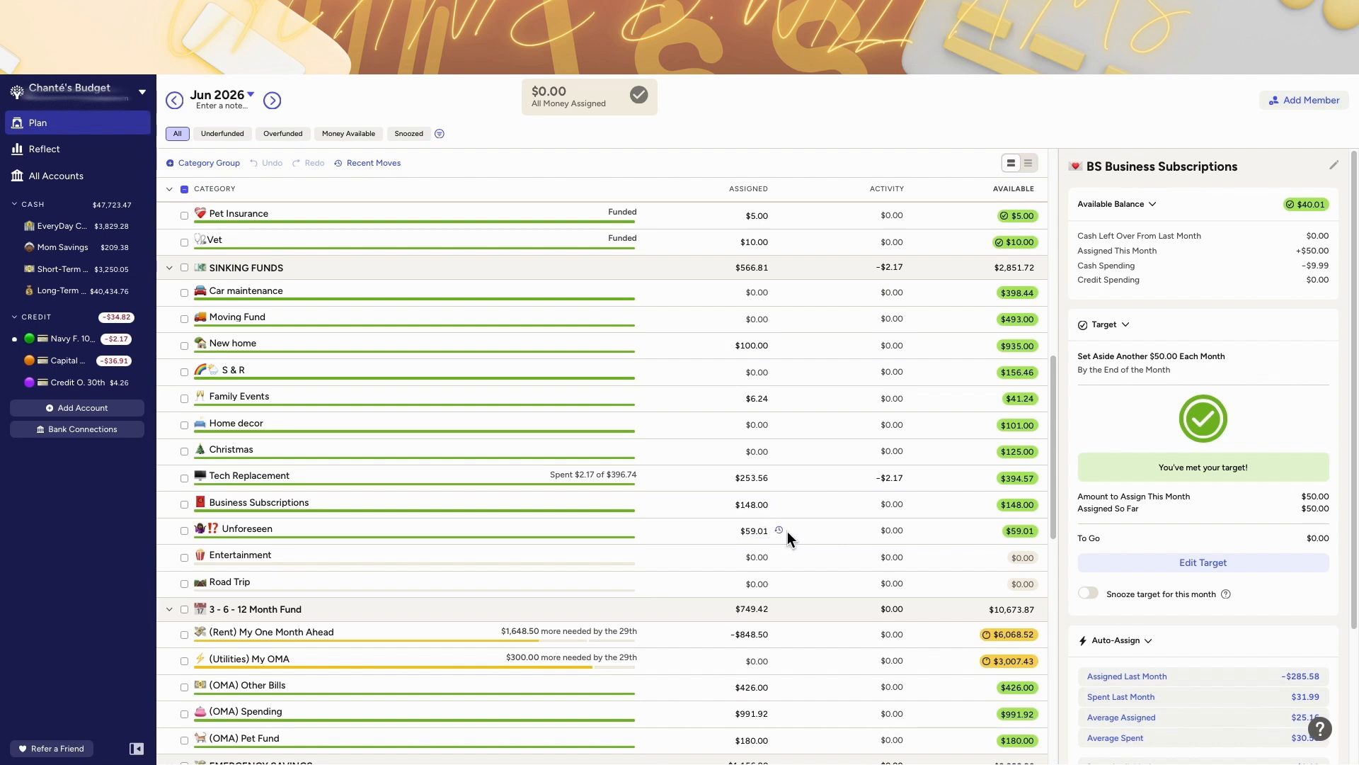
{"action": "scroll", "coordinate": [788, 533], "scroll_direction": "up", "scroll_amount": 1}
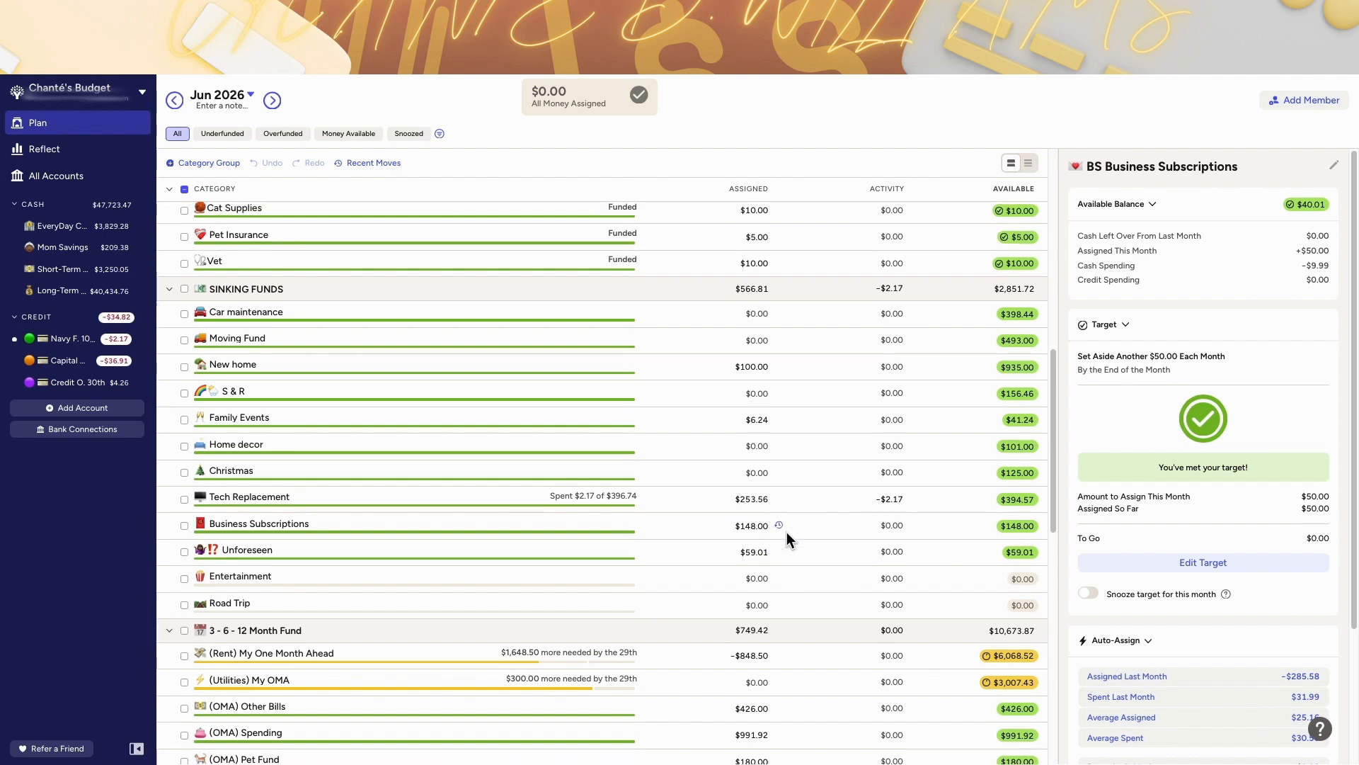
{"action": "scroll", "coordinate": [496, 315], "scroll_direction": "up", "scroll_amount": 4}
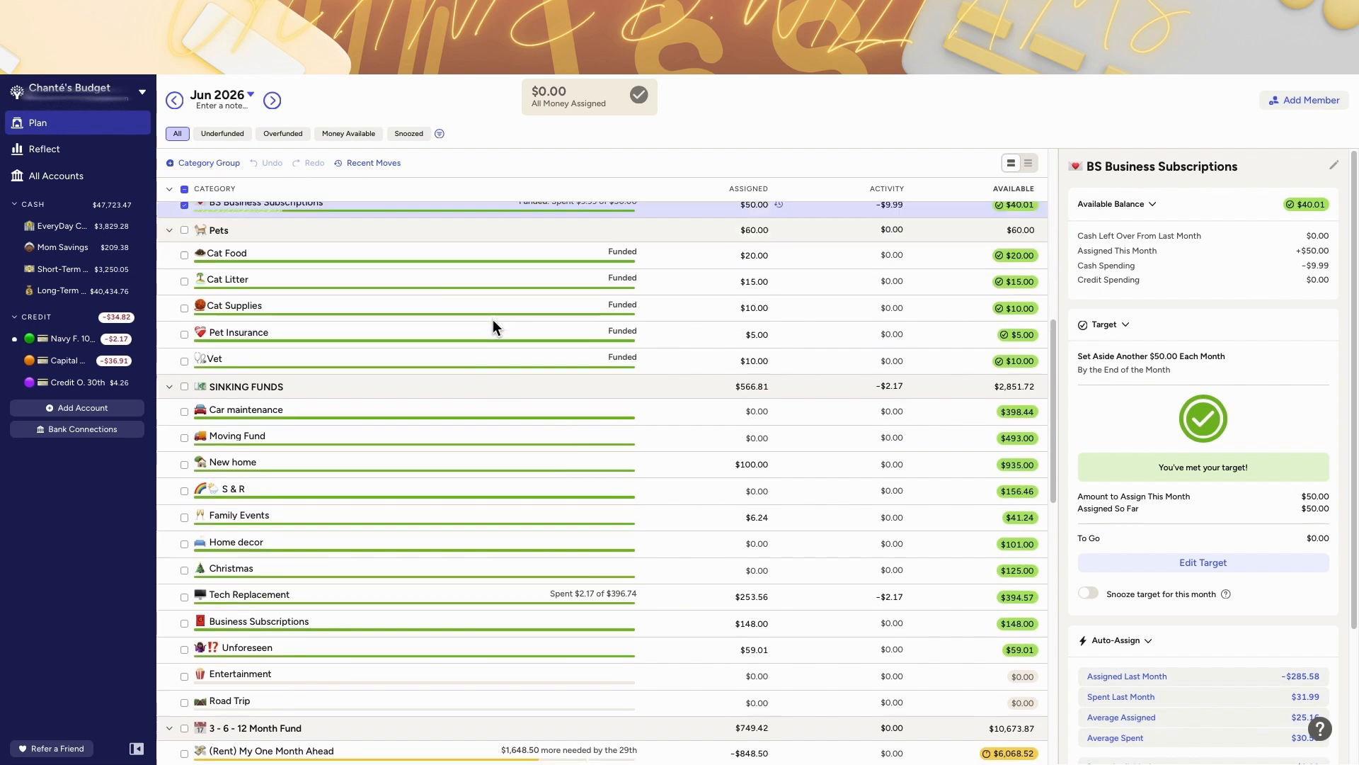
{"action": "scroll", "coordinate": [493, 320], "scroll_direction": "up", "scroll_amount": 5}
{"action": "scroll", "coordinate": [831, 284], "scroll_direction": "down", "scroll_amount": 15}
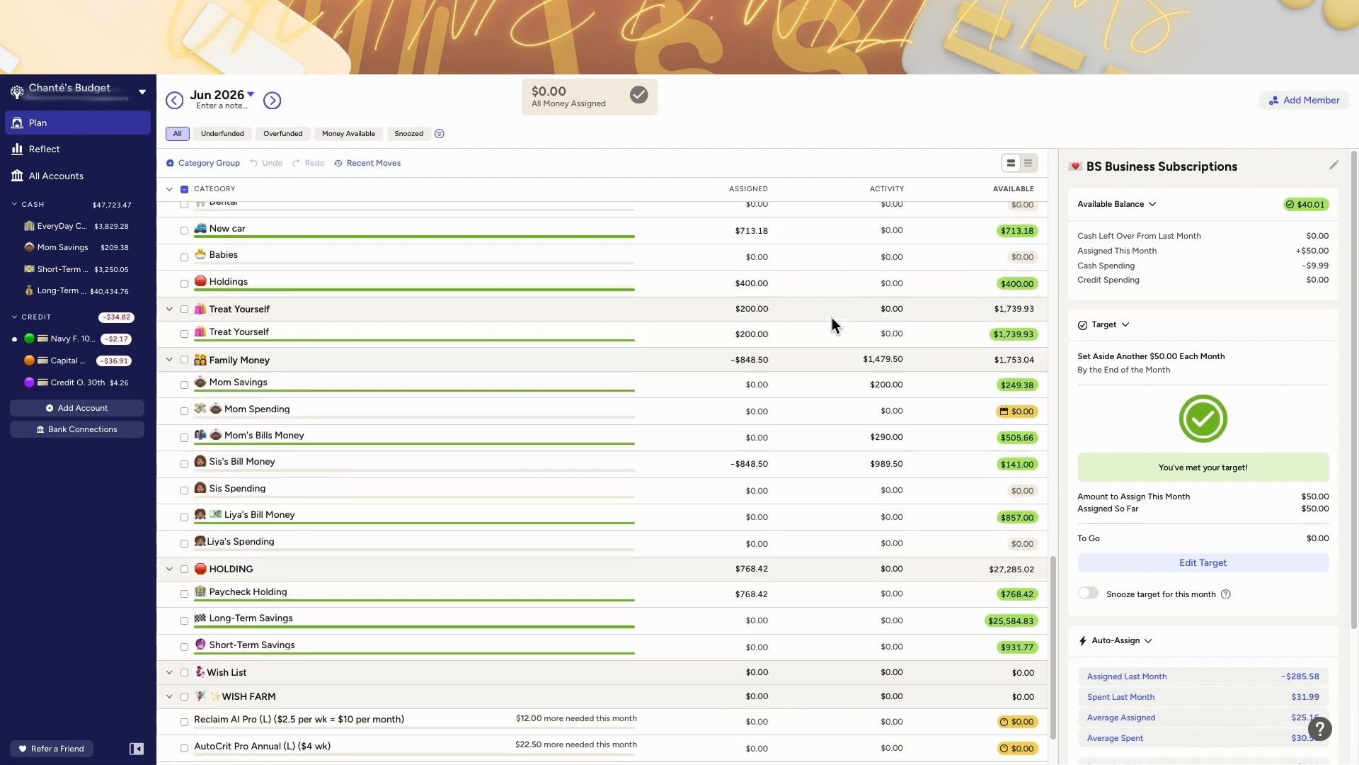
{"action": "scroll", "coordinate": [523, 460], "scroll_direction": "up", "scroll_amount": 3}
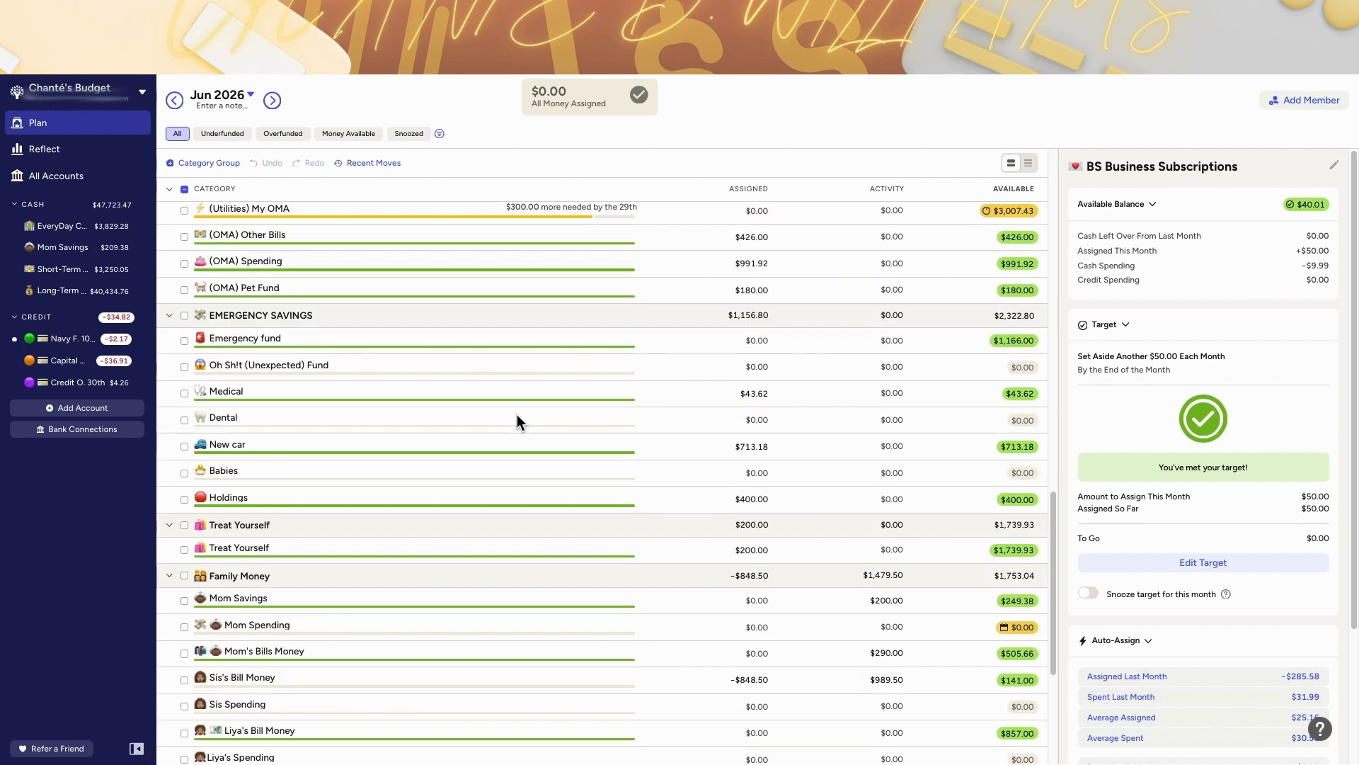
Step: Review June's OMA Other Bills, OMA Spending and OMA Pet Fund categories, reading each one's notes and assignment
{"action": "left_click", "coordinate": [708, 471]}
{"action": "scroll", "coordinate": [791, 475], "scroll_direction": "up", "scroll_amount": 1}
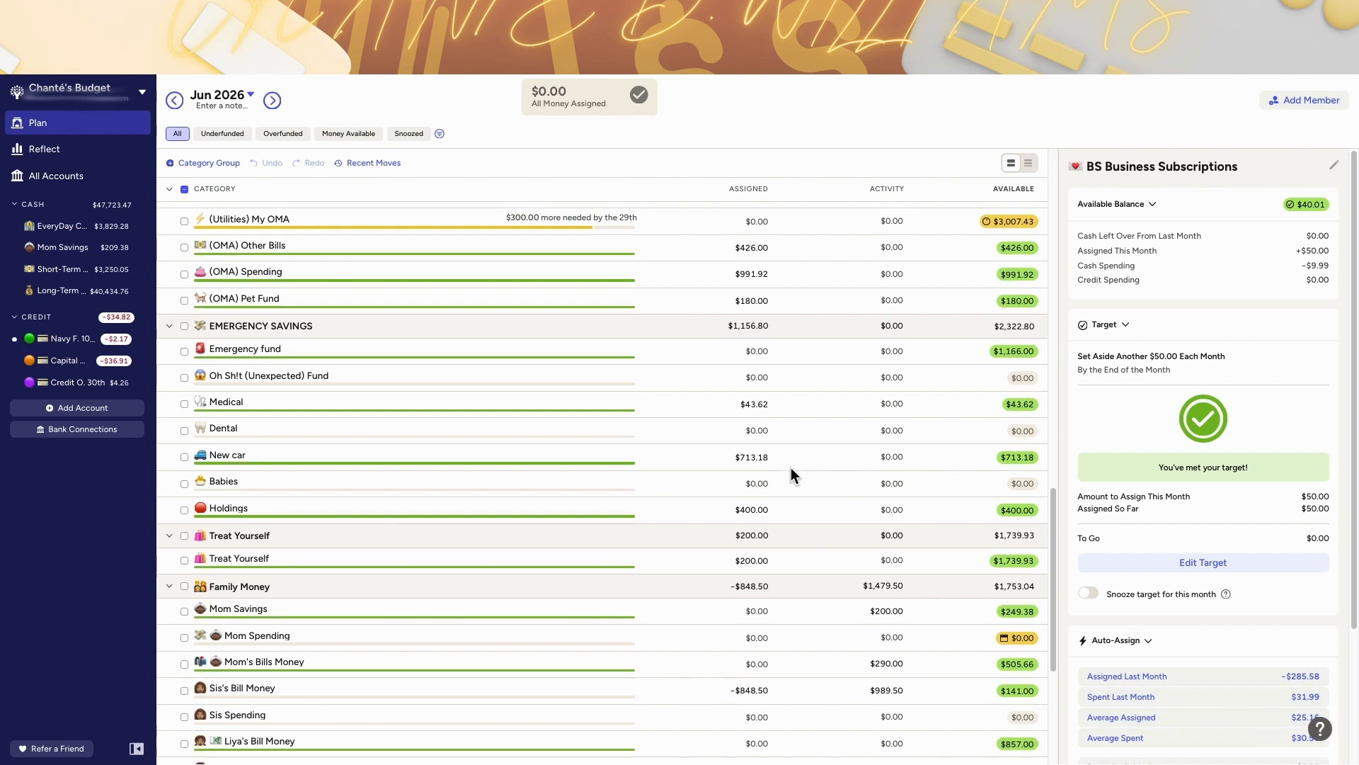
{"action": "scroll", "coordinate": [791, 473], "scroll_direction": "down", "scroll_amount": 1}
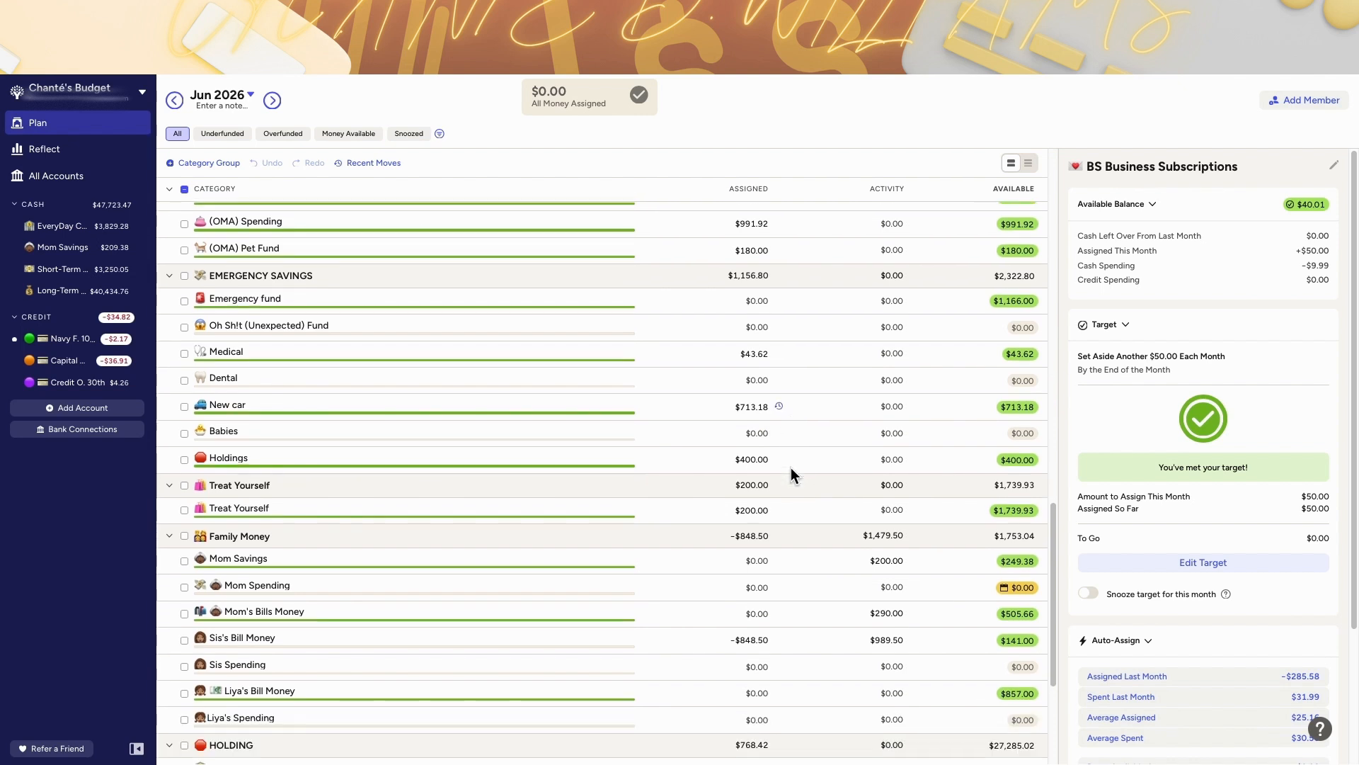
{"action": "left_click", "coordinate": [712, 507]}
{"action": "scroll", "coordinate": [603, 453], "scroll_direction": "up", "scroll_amount": 6}
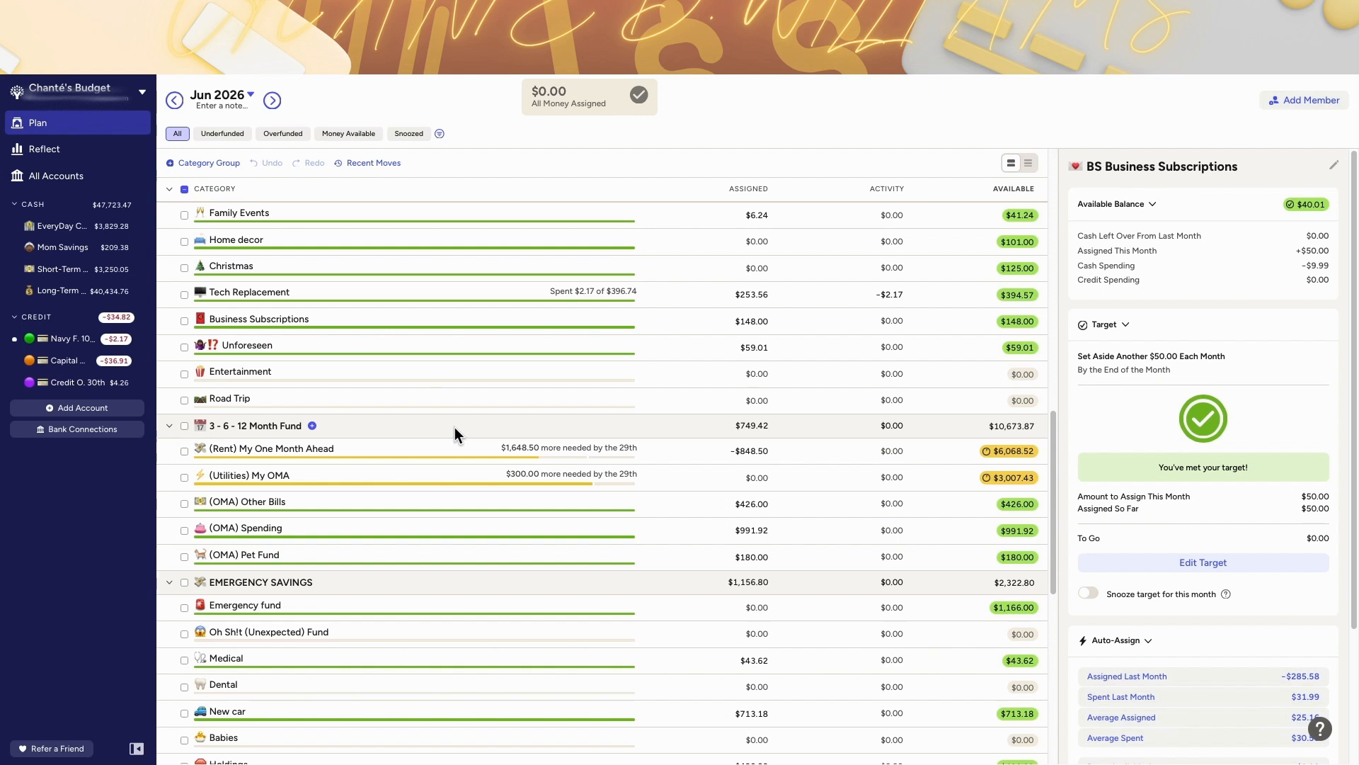
{"action": "left_click", "coordinate": [813, 511]}
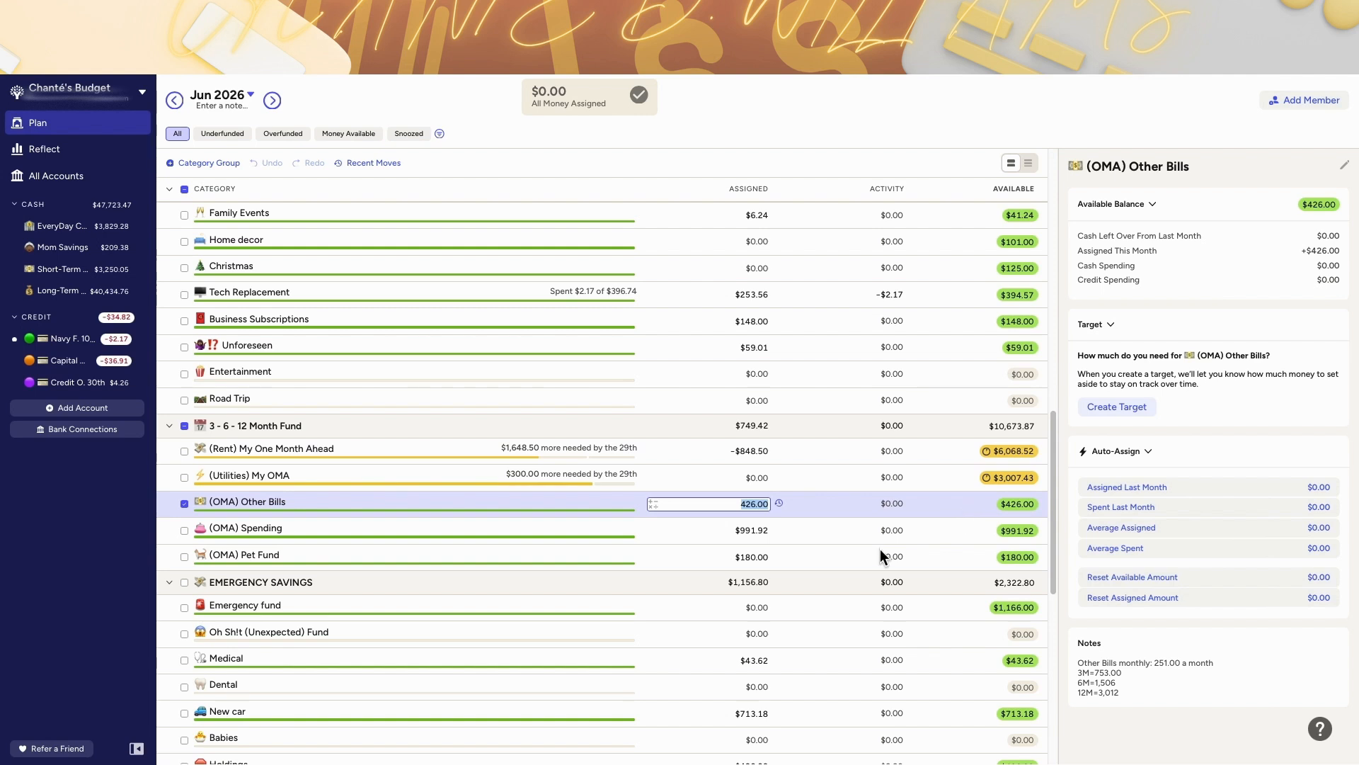
{"action": "scroll", "coordinate": [753, 623], "scroll_direction": "down", "scroll_amount": 1}
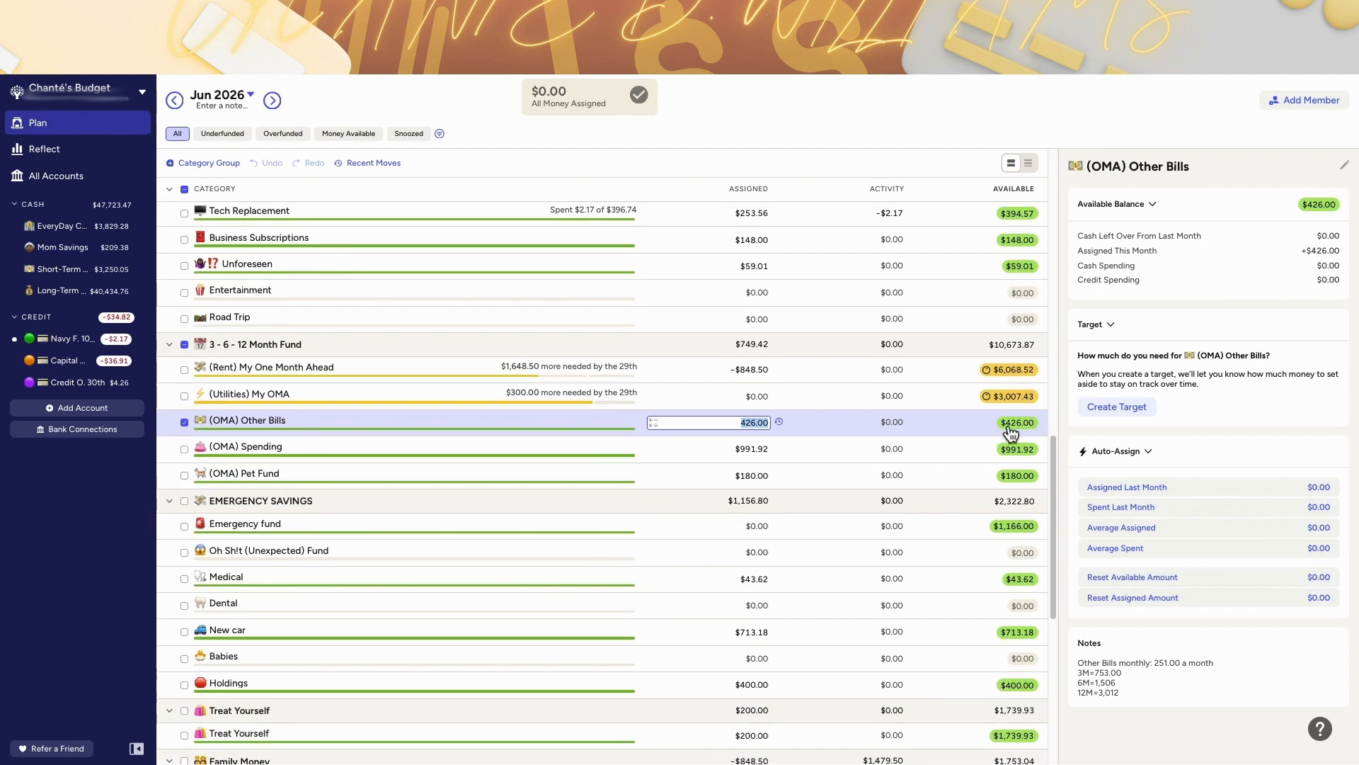
{"action": "scroll", "coordinate": [984, 524], "scroll_direction": "up", "scroll_amount": 1}
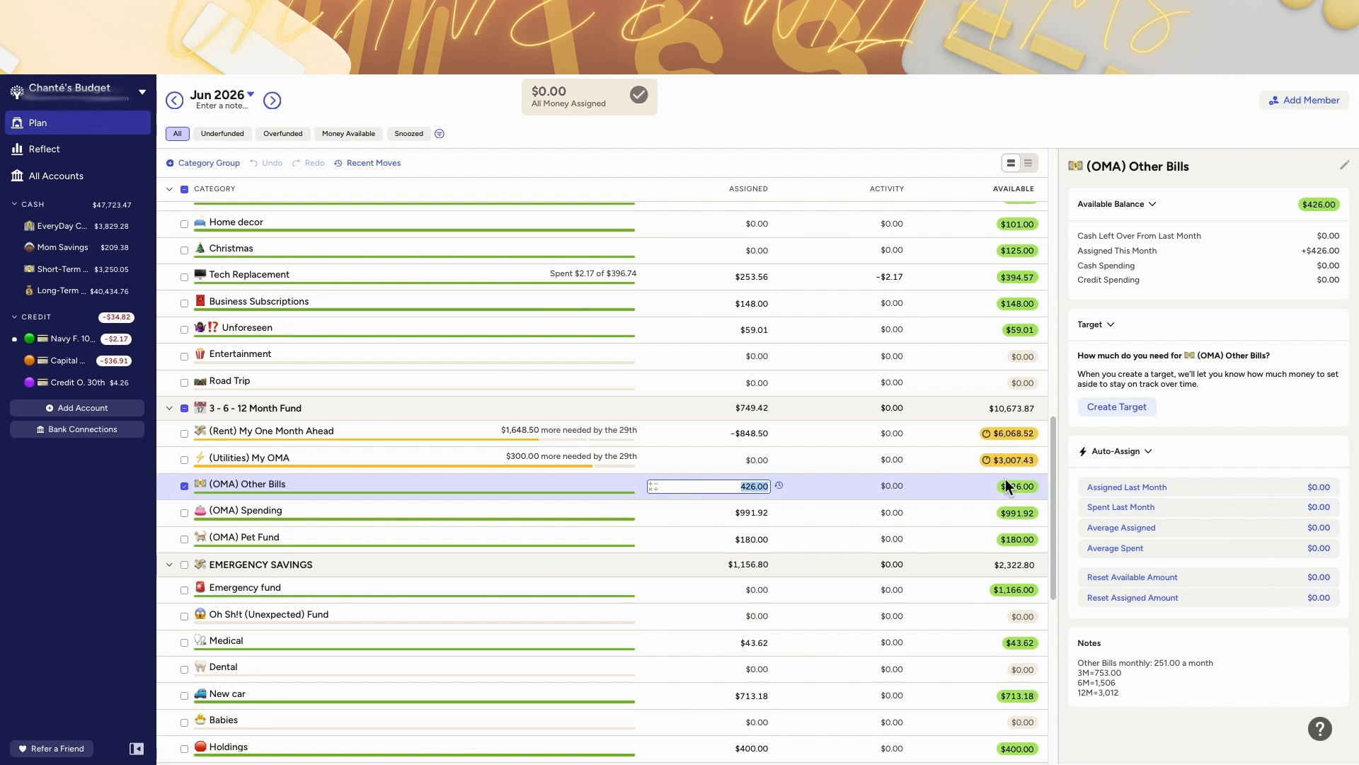
{"action": "left_click", "coordinate": [842, 515]}
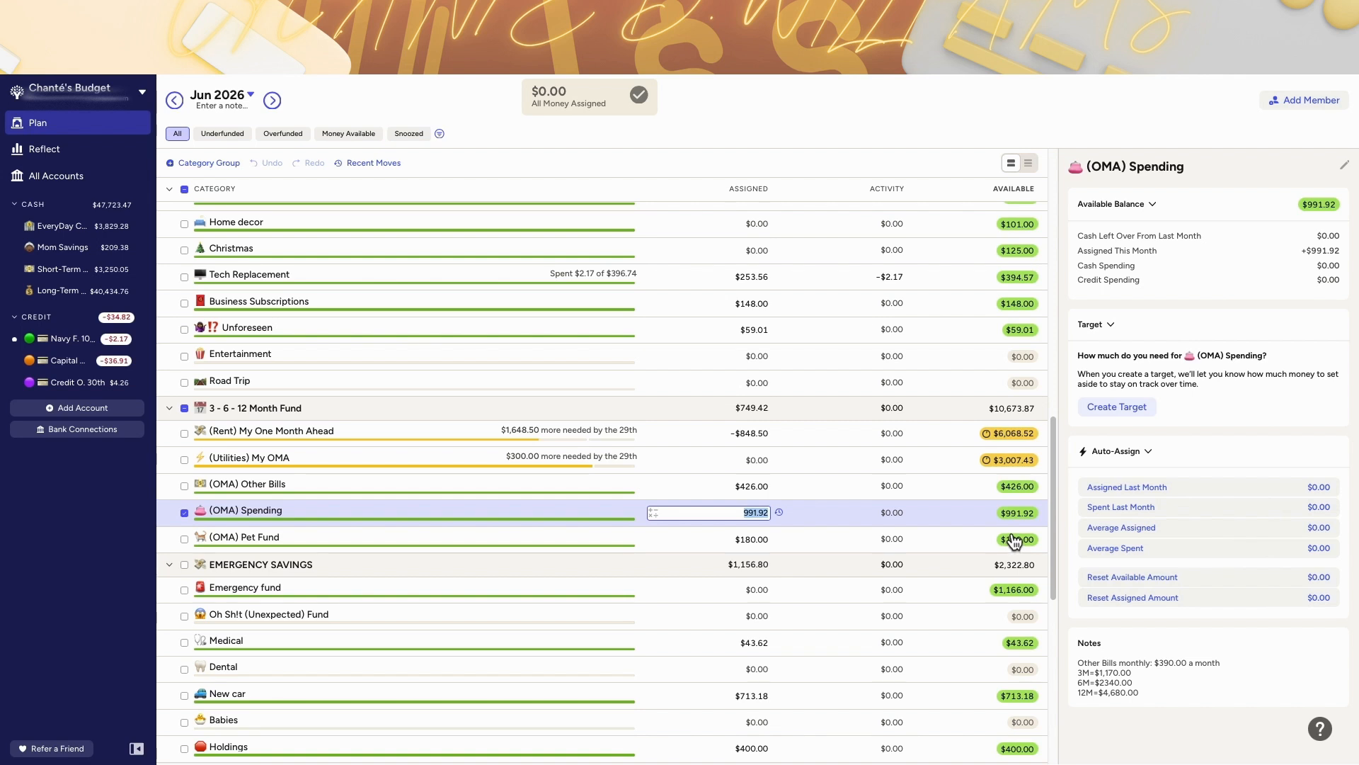
{"action": "left_click", "coordinate": [940, 542]}
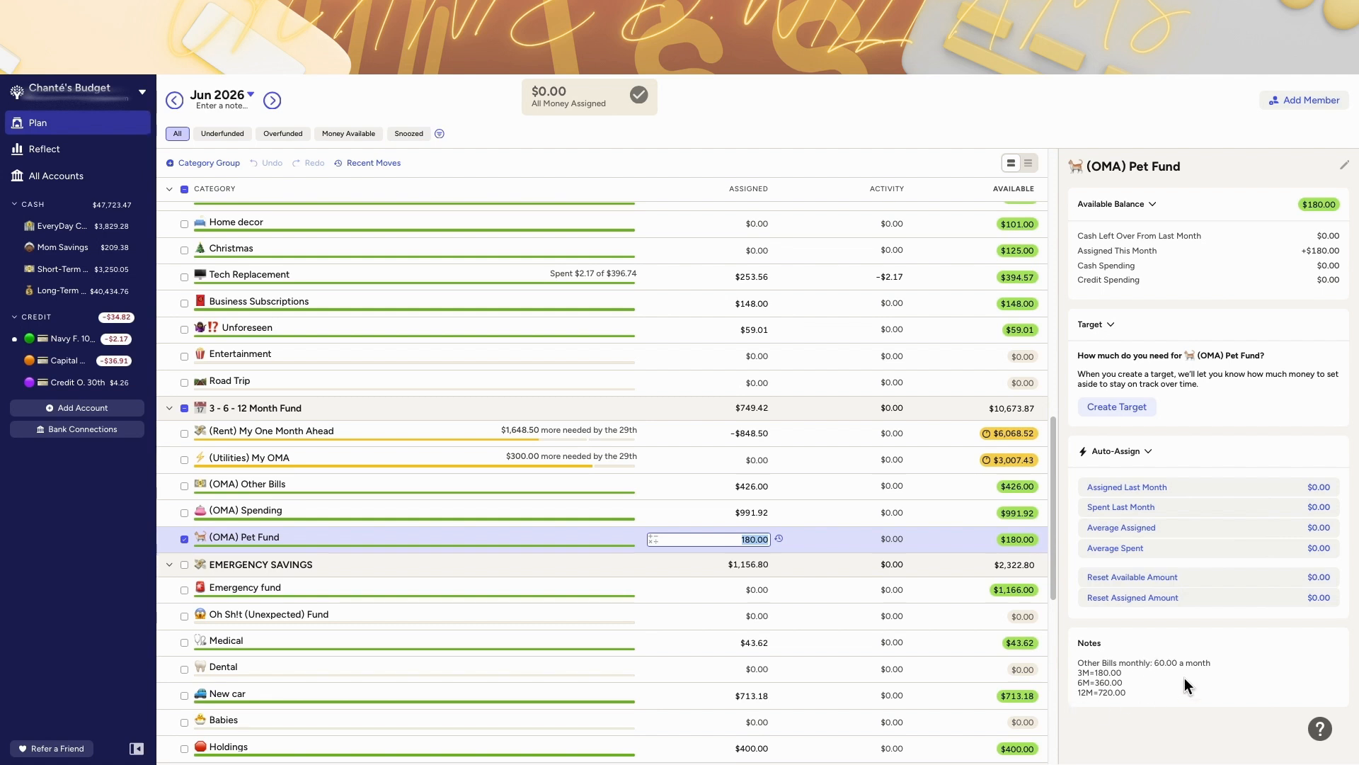
Step: View the assignment move history for OMA Pet Fund, Medical and New car in June
{"action": "left_click", "coordinate": [779, 539]}
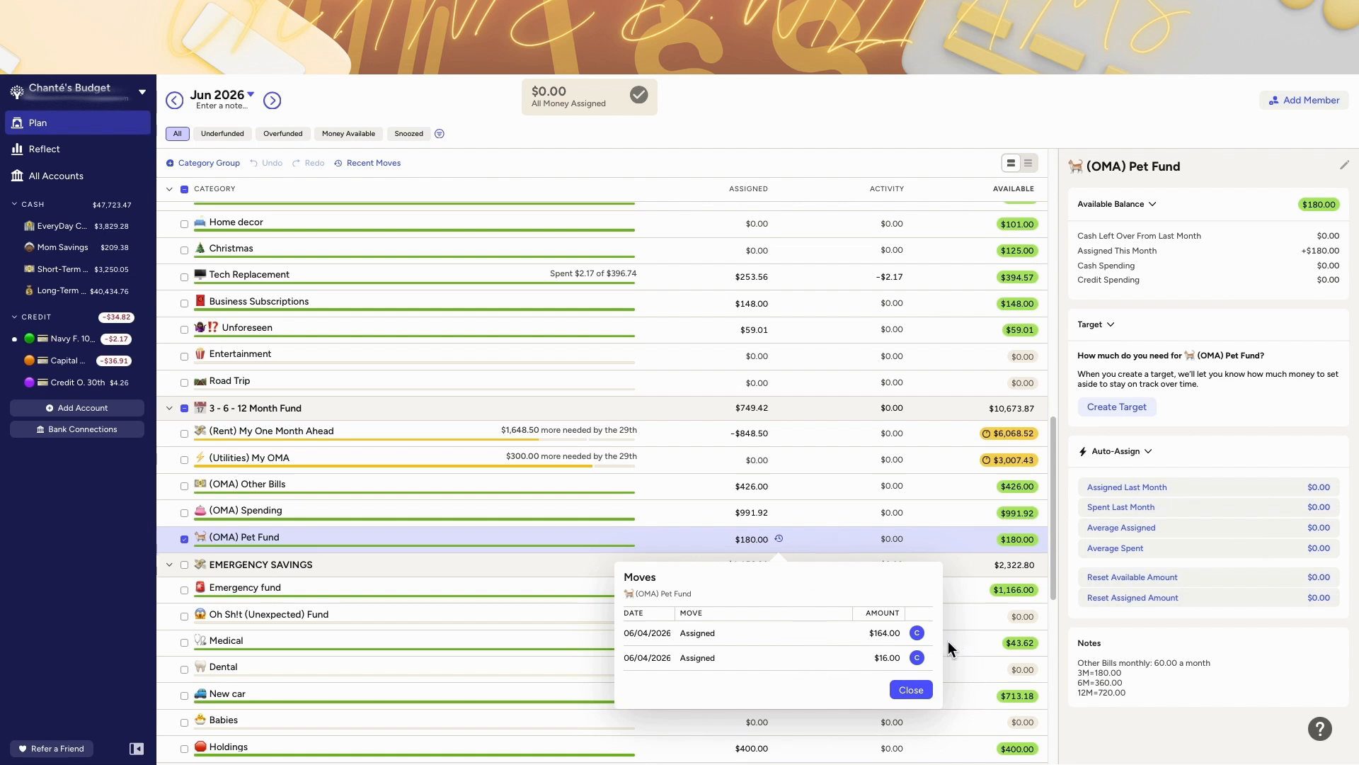
{"action": "left_click", "coordinate": [911, 690]}
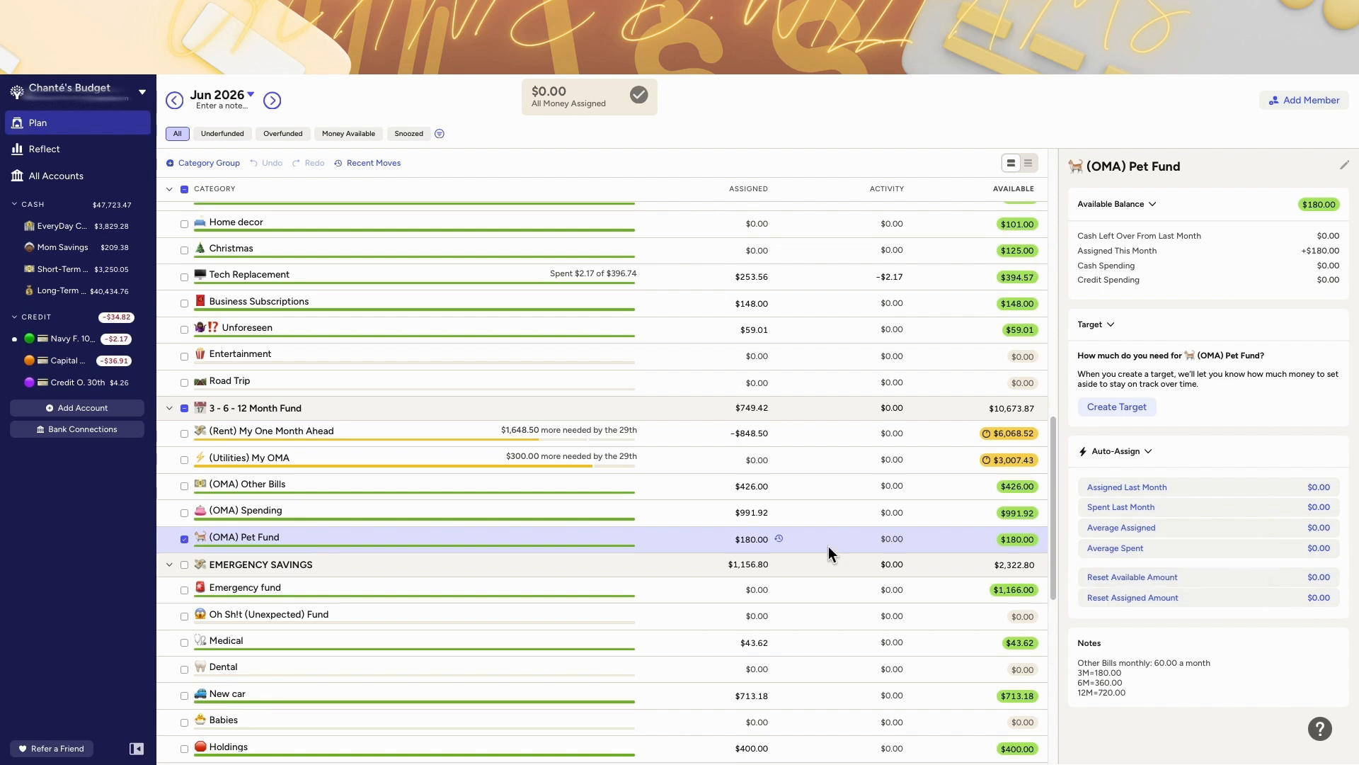
{"action": "scroll", "coordinate": [828, 546], "scroll_direction": "down", "scroll_amount": 1}
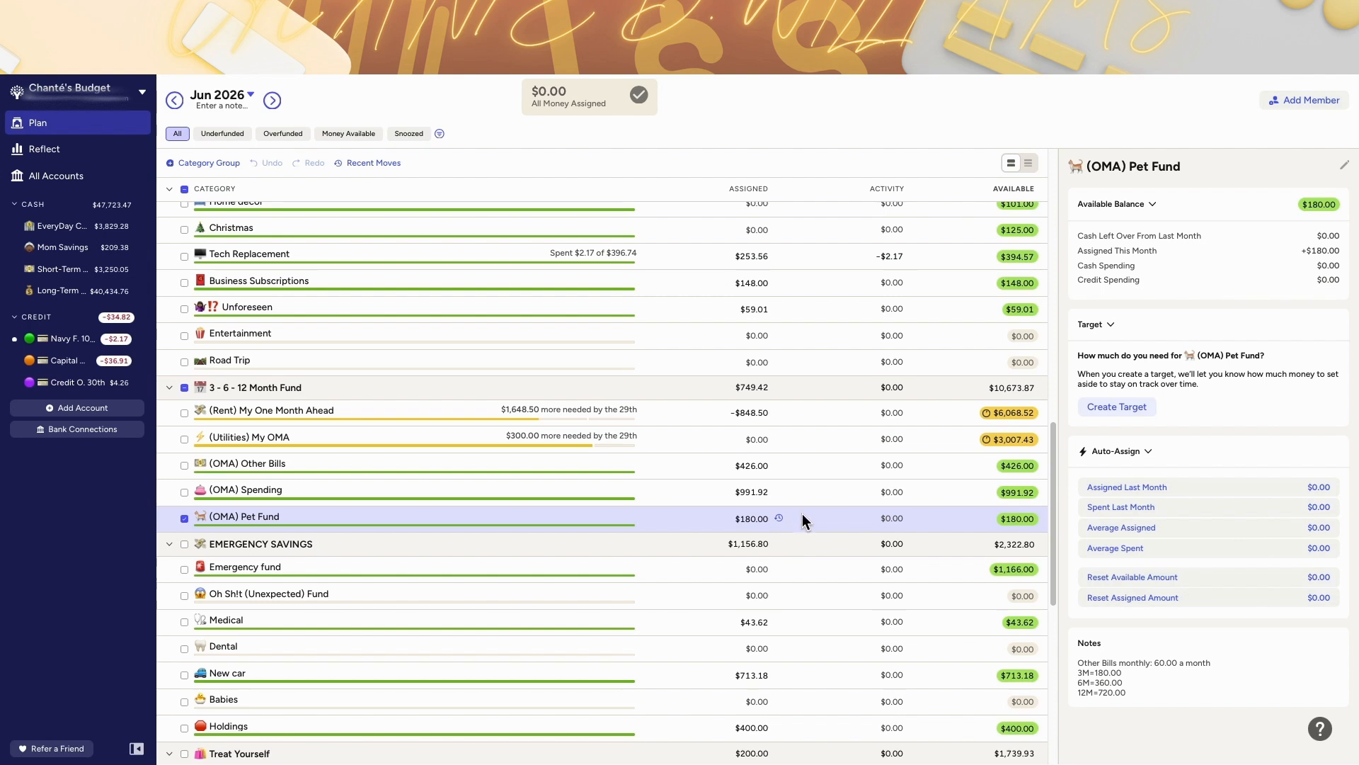
{"action": "scroll", "coordinate": [802, 524], "scroll_direction": "down", "scroll_amount": 3}
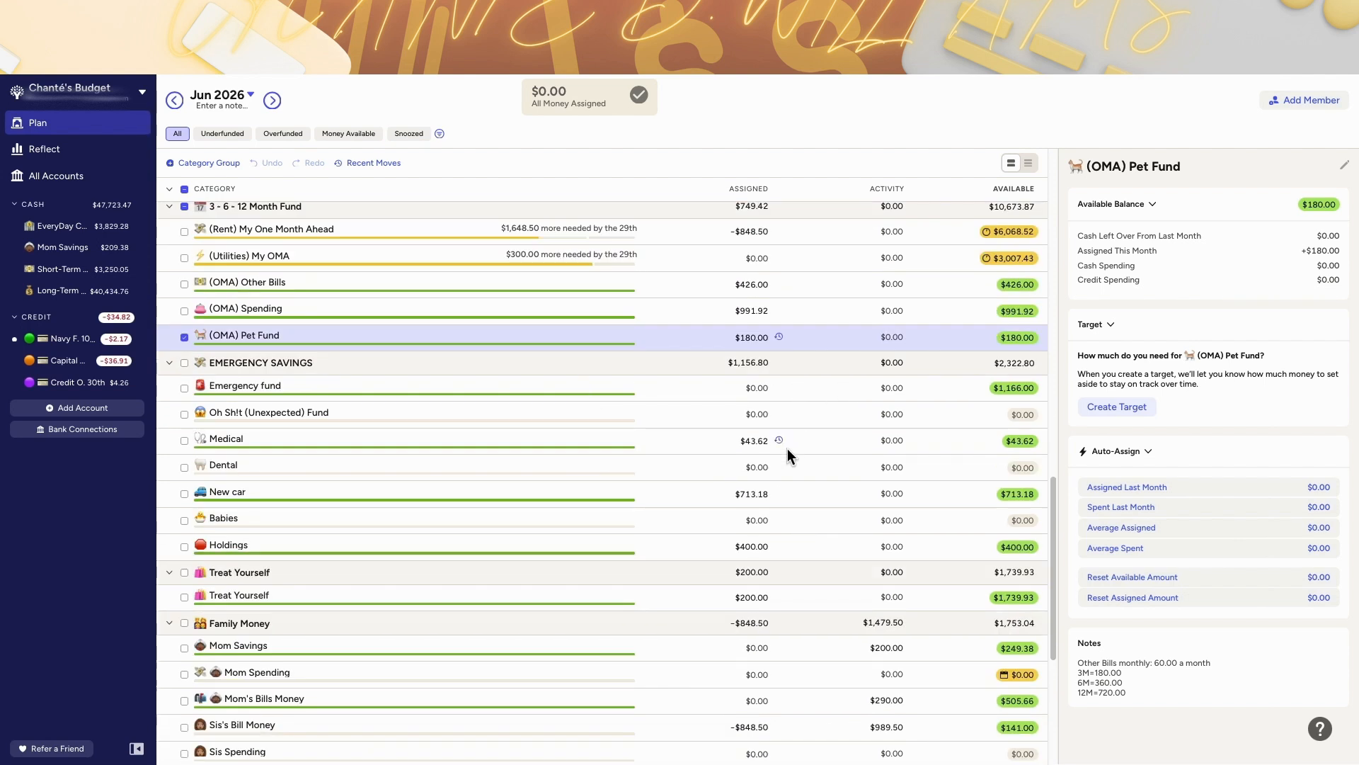
{"action": "left_click", "coordinate": [745, 446]}
{"action": "left_click", "coordinate": [780, 442]}
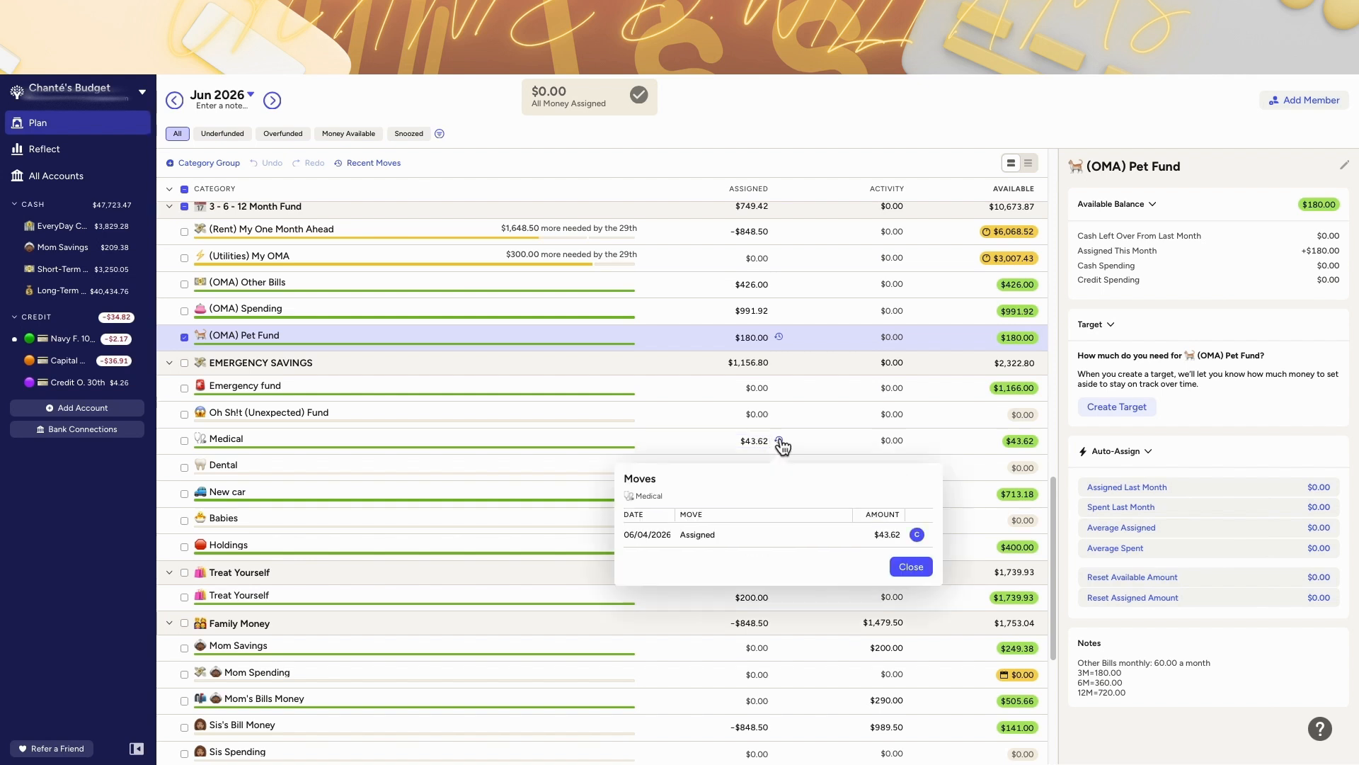
{"action": "left_click", "coordinate": [780, 439]}
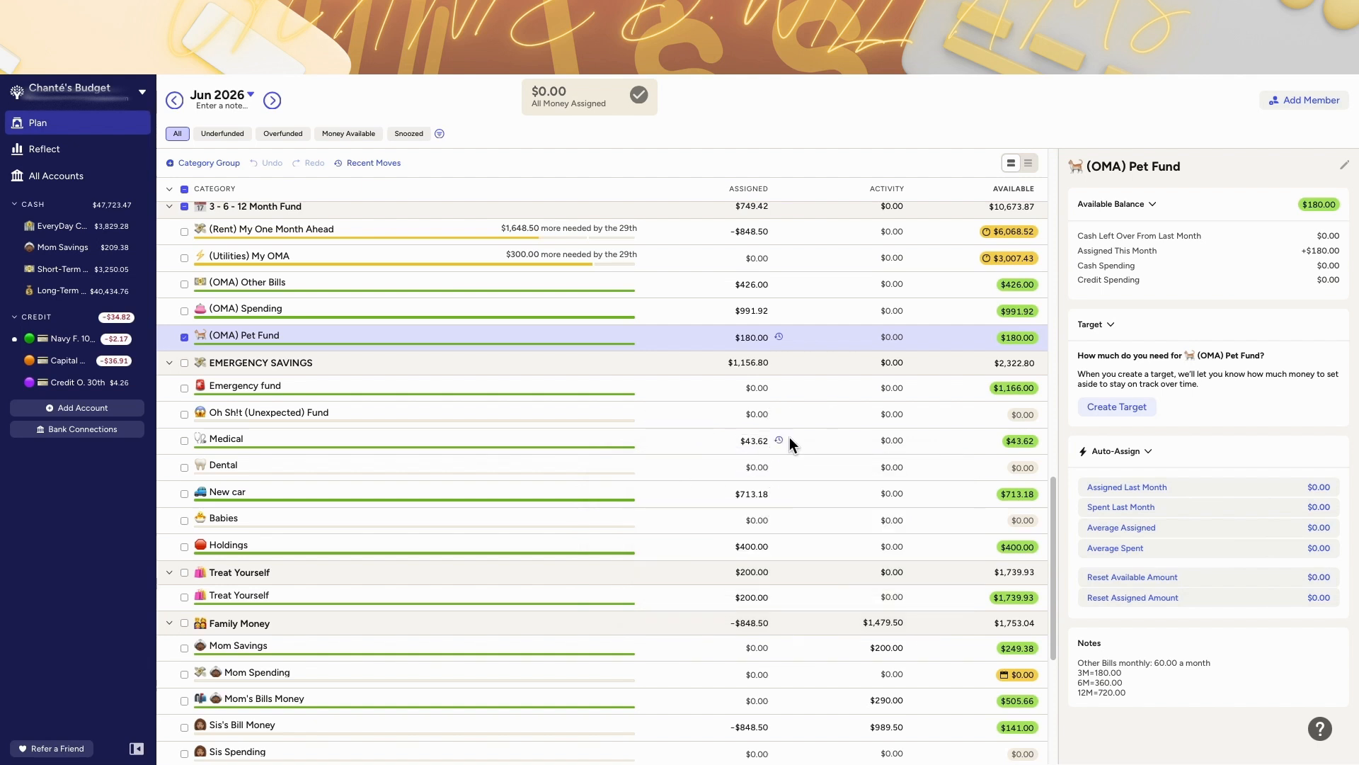
{"action": "left_click", "coordinate": [780, 495]}
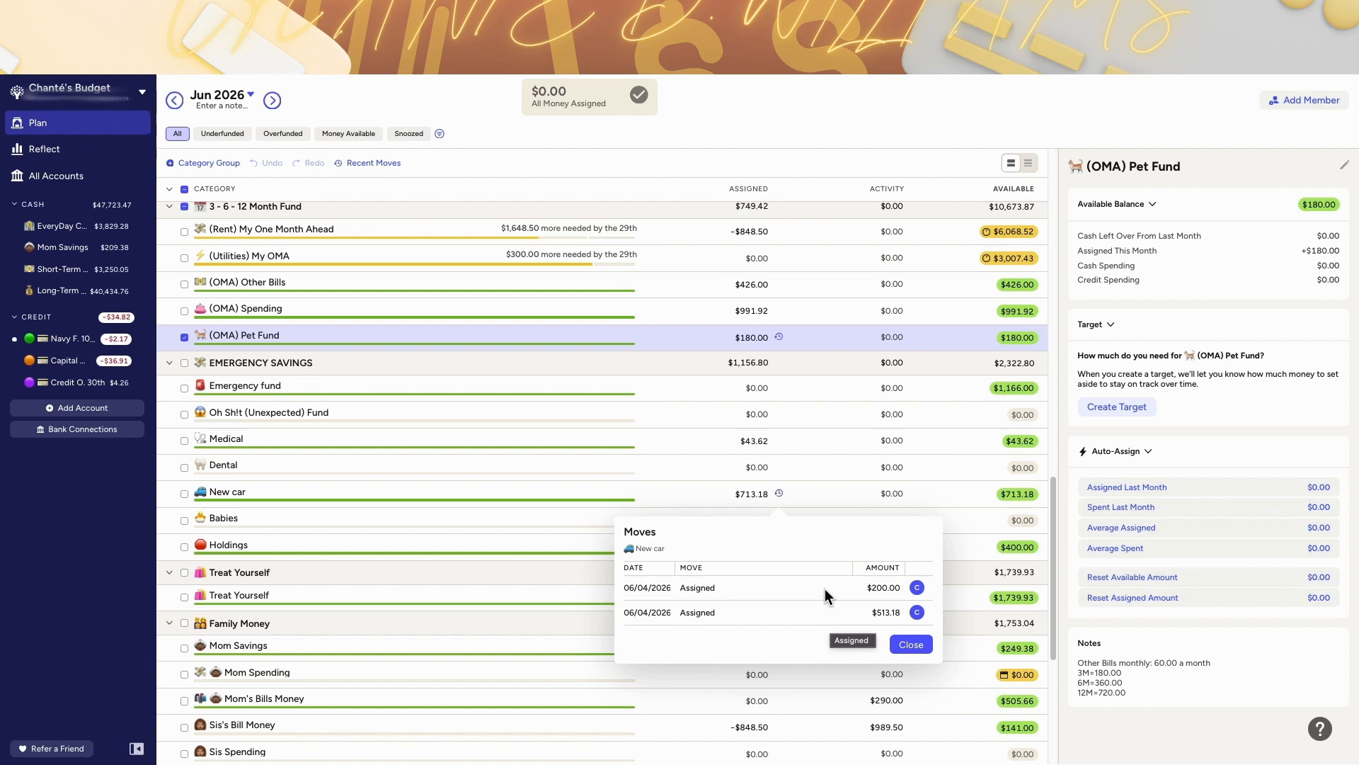
{"action": "left_click", "coordinate": [796, 498]}
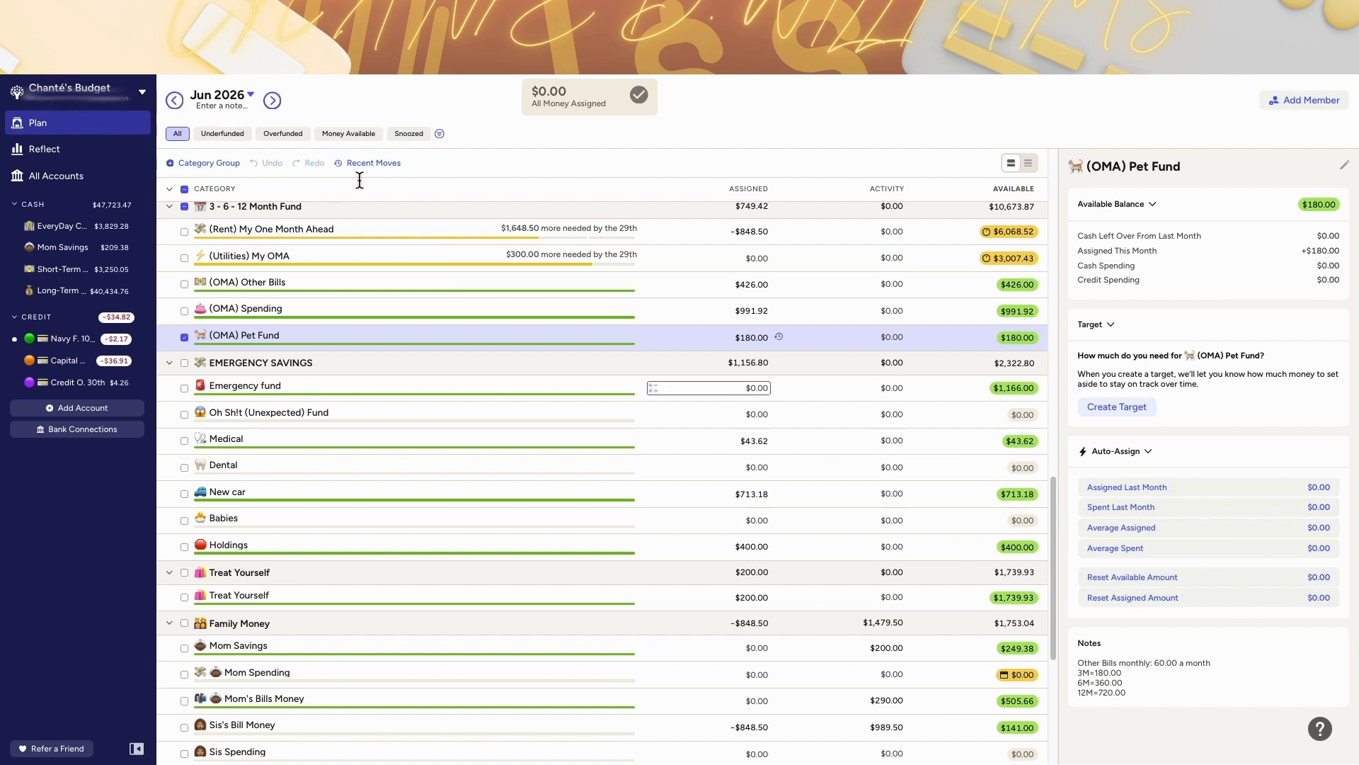
Step: Scan June's Treat Yourself, Family Money and Holding groups, then switch to July
{"action": "scroll", "coordinate": [749, 558], "scroll_direction": "down", "scroll_amount": 1}
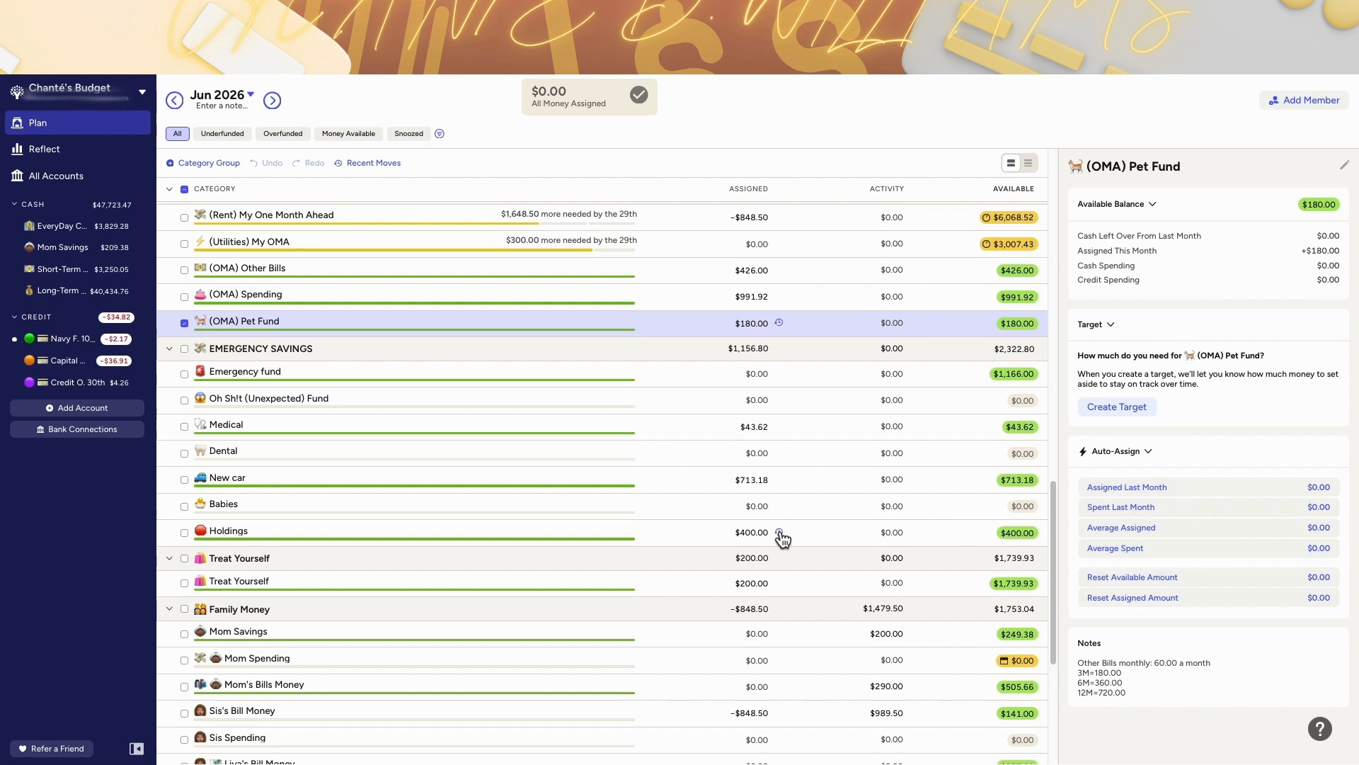
{"action": "scroll", "coordinate": [826, 507], "scroll_direction": "down", "scroll_amount": 3}
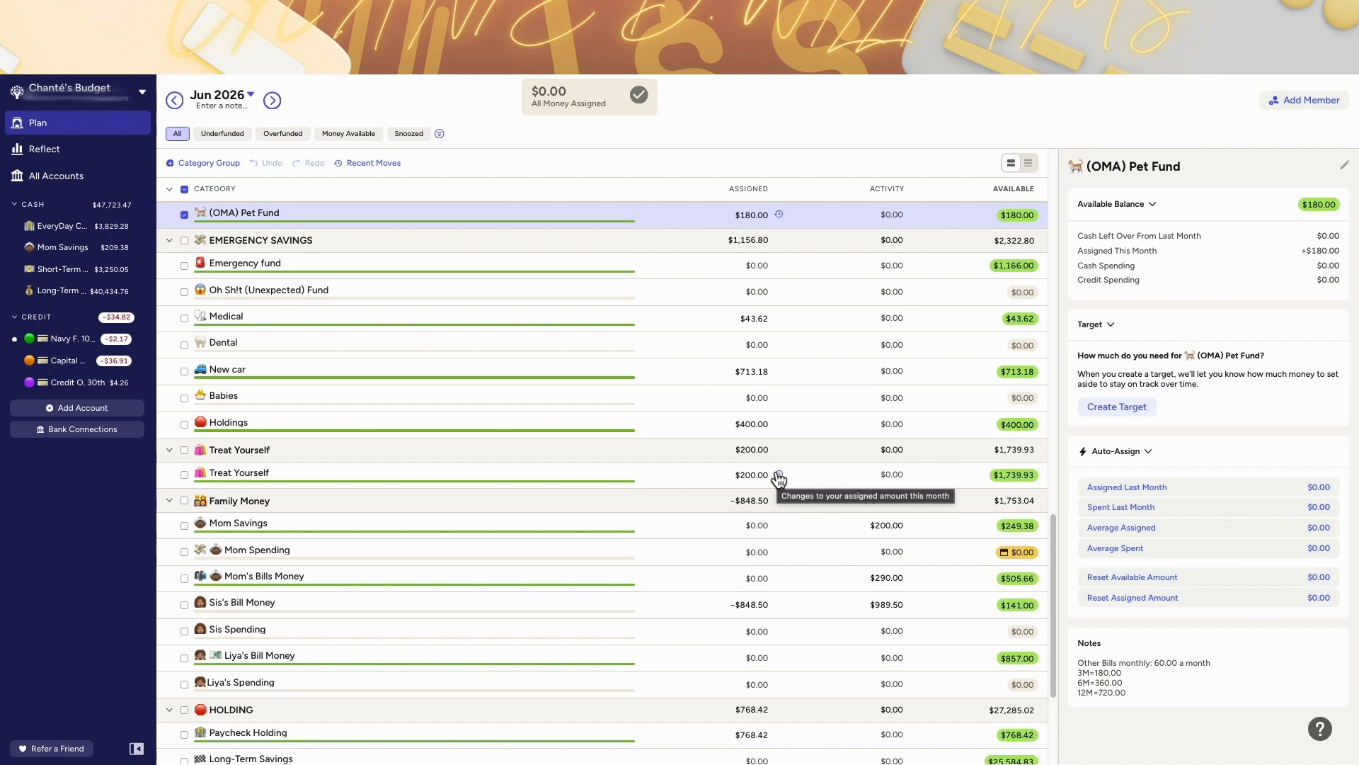
{"action": "scroll", "coordinate": [779, 479], "scroll_direction": "down", "scroll_amount": 3}
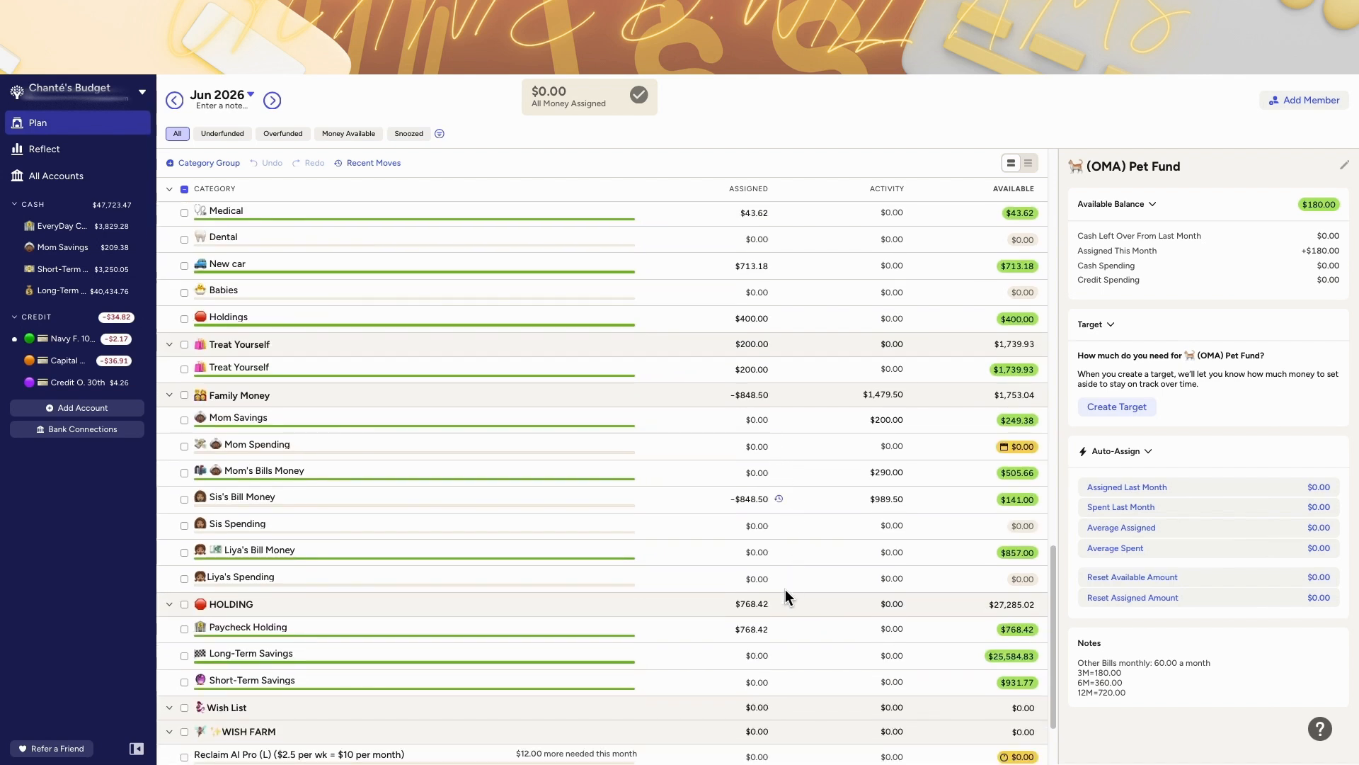
{"action": "scroll", "coordinate": [782, 609], "scroll_direction": "down", "scroll_amount": 2}
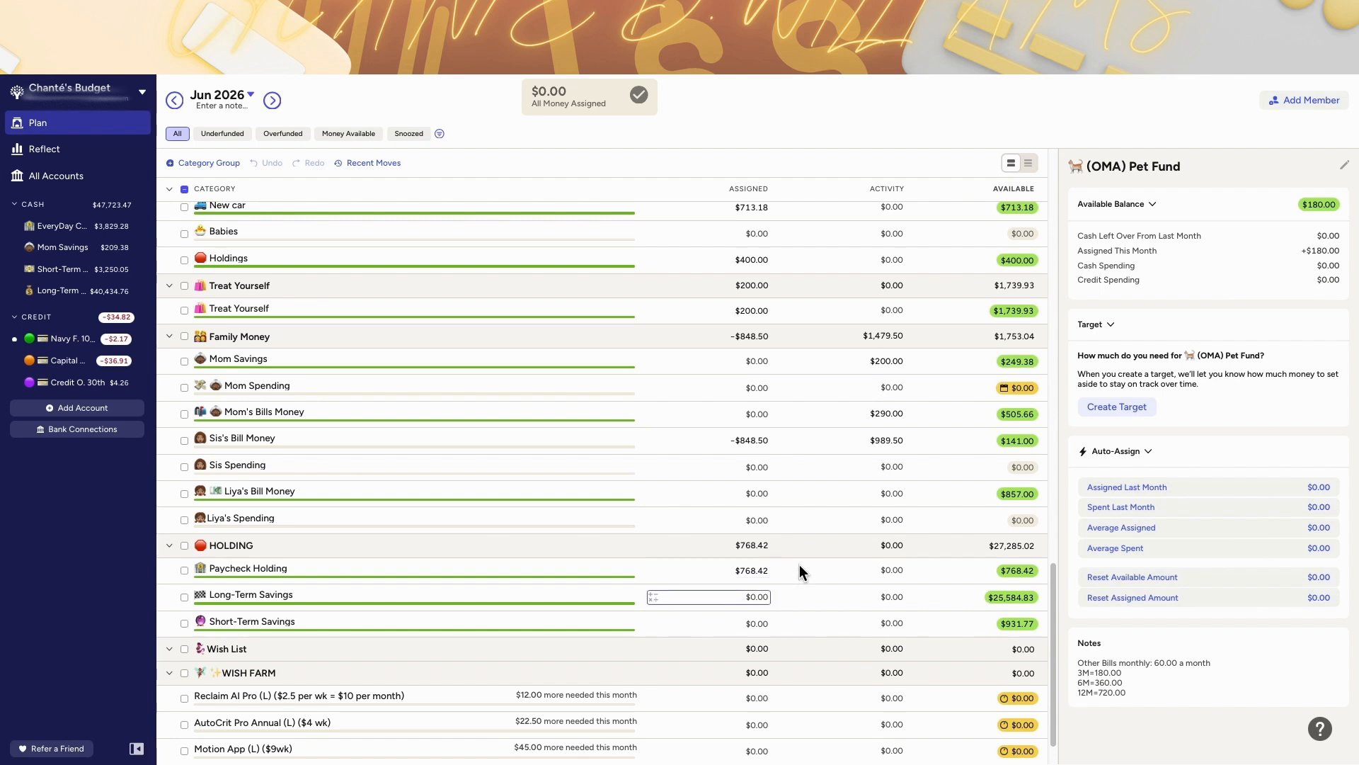
{"action": "left_click", "coordinate": [722, 587]}
{"action": "left_click", "coordinate": [272, 100]}
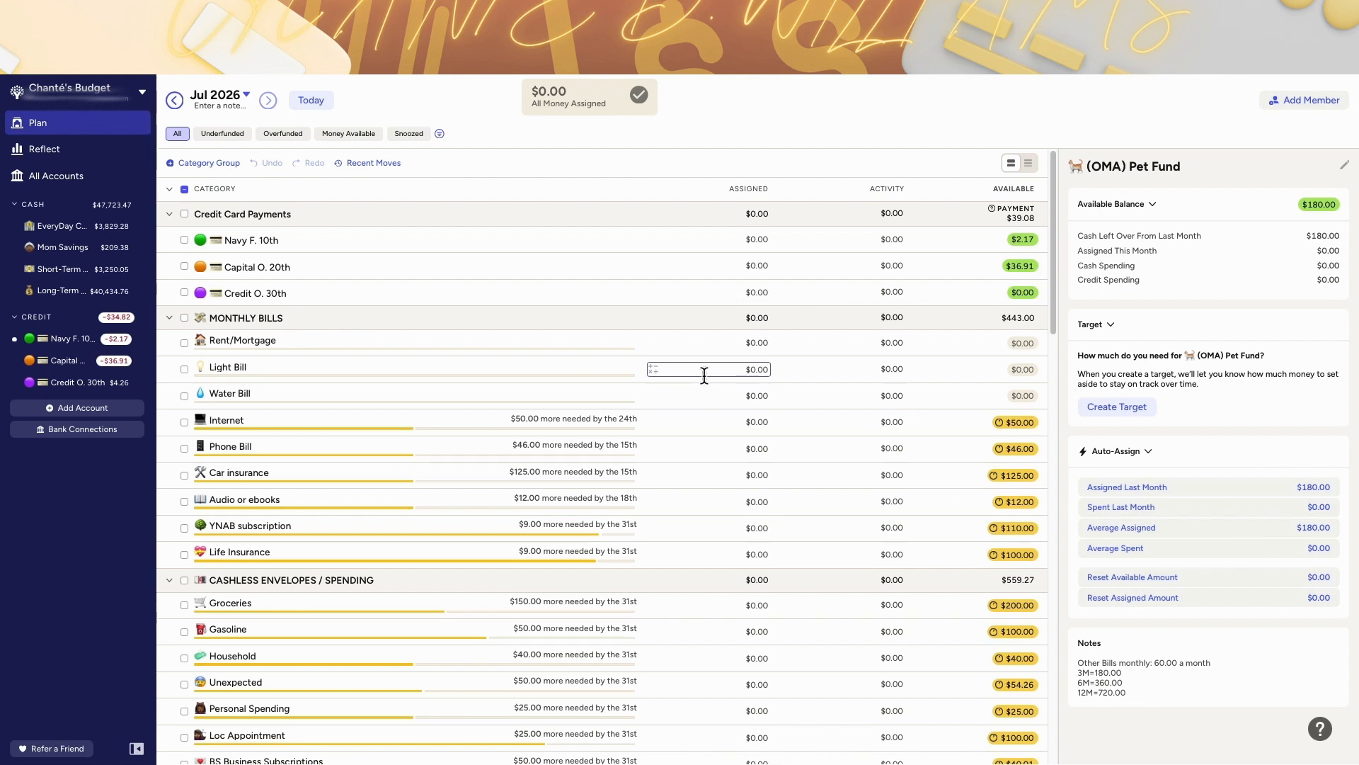
Step: Scroll through July's category groups and their assigned amounts, then switch back to June
{"action": "scroll", "coordinate": [705, 375], "scroll_direction": "down", "scroll_amount": 1}
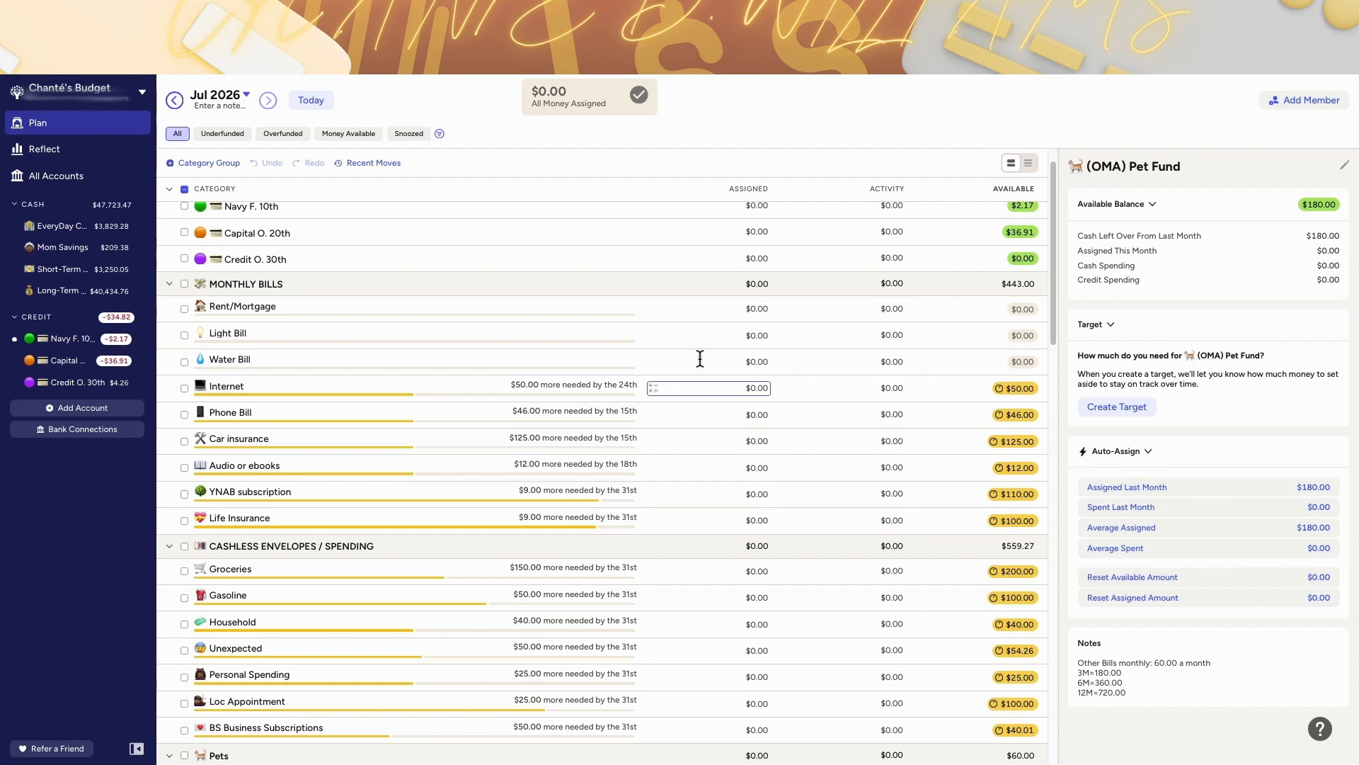
{"action": "scroll", "coordinate": [666, 679], "scroll_direction": "down", "scroll_amount": 10}
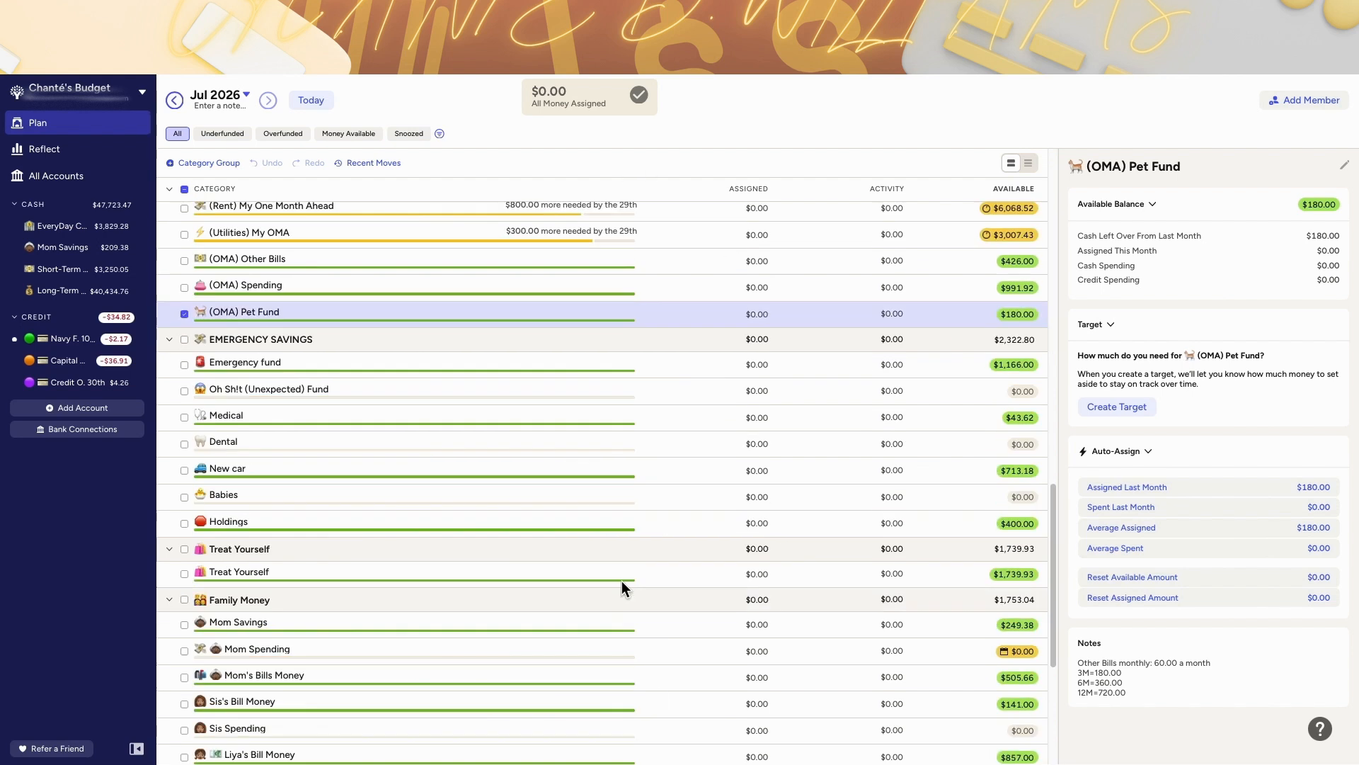
{"action": "scroll", "coordinate": [622, 581], "scroll_direction": "up", "scroll_amount": 3}
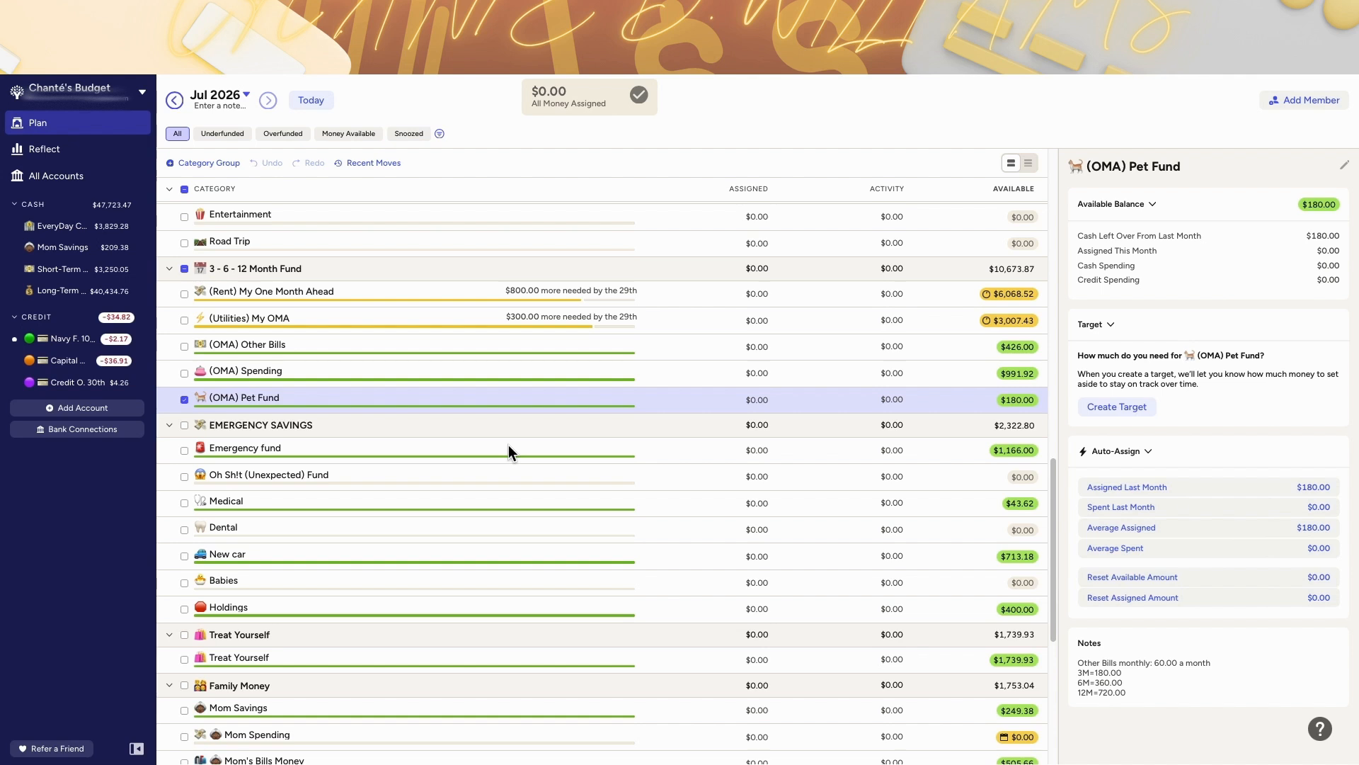
{"action": "scroll", "coordinate": [509, 445], "scroll_direction": "up", "scroll_amount": 3}
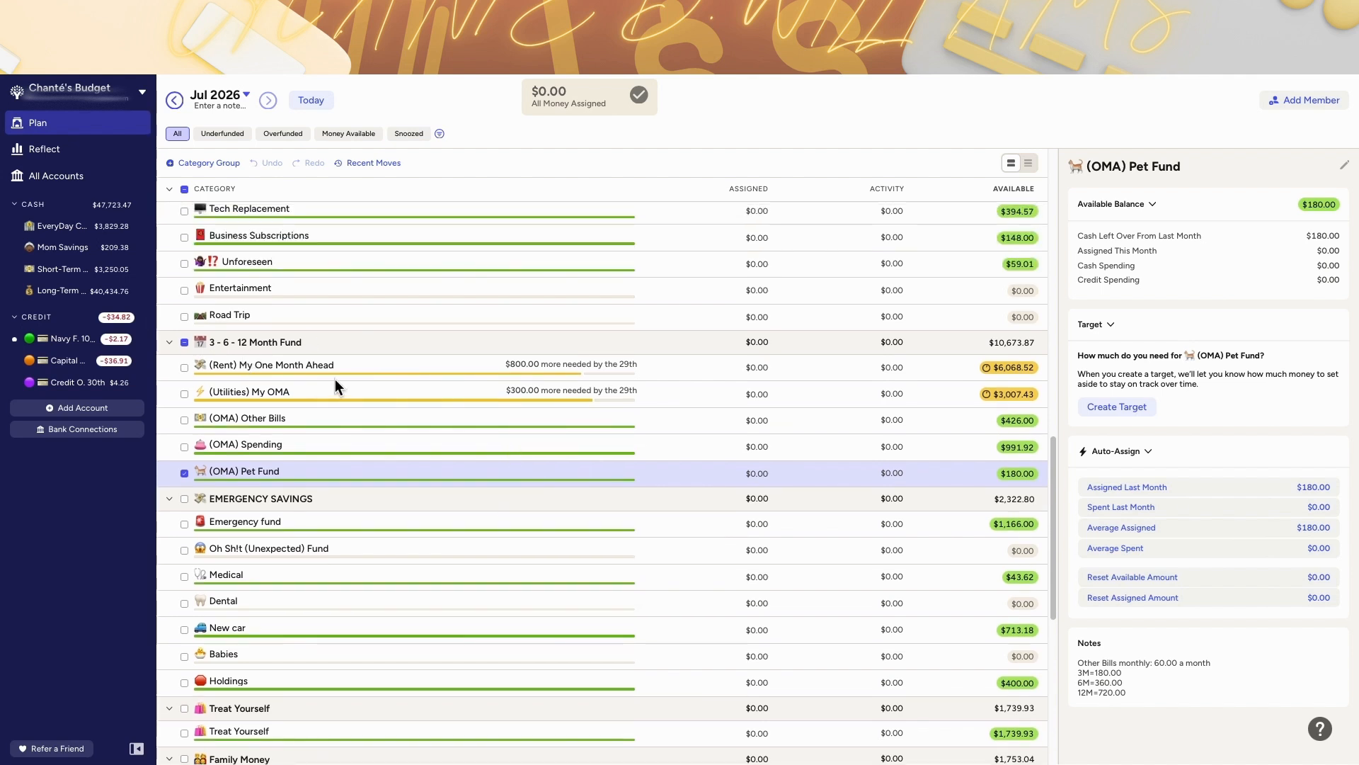
{"action": "scroll", "coordinate": [364, 377], "scroll_direction": "up", "scroll_amount": 15}
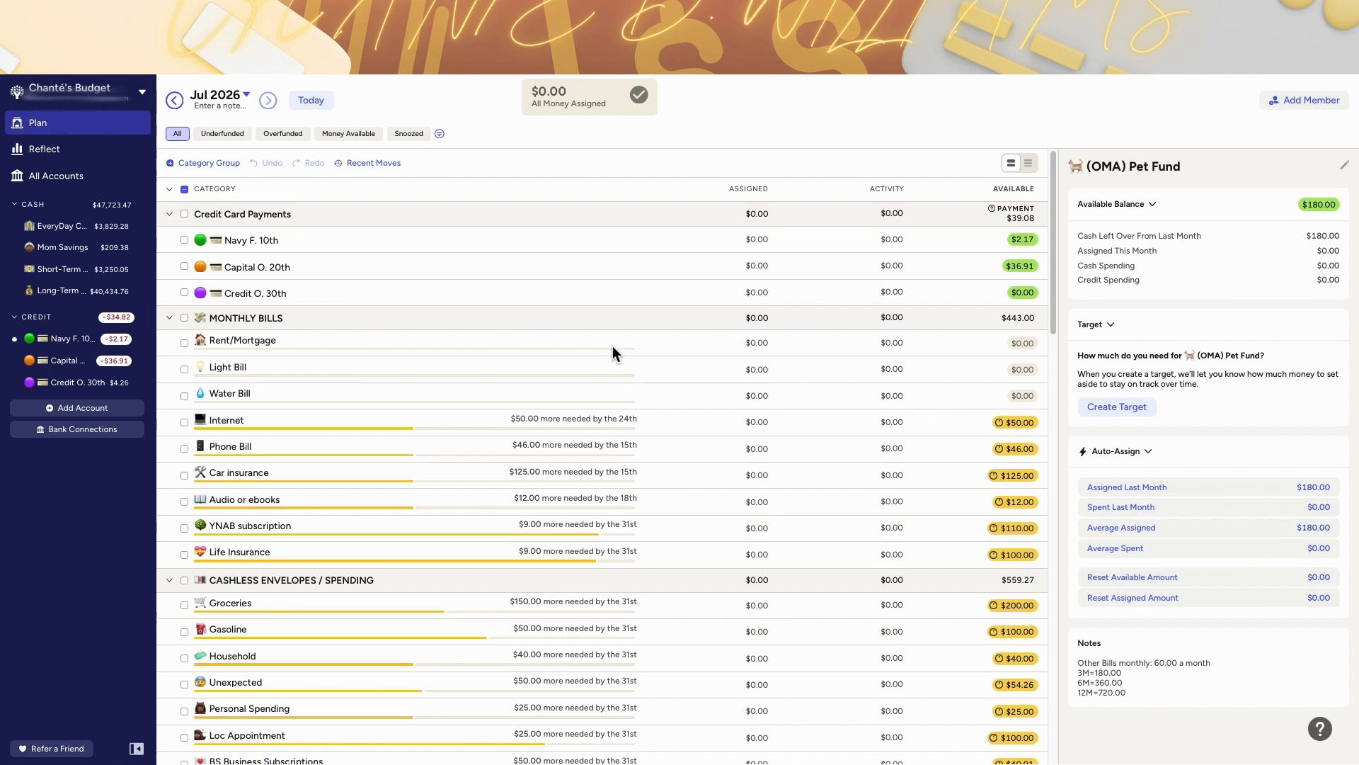
{"action": "left_click", "coordinate": [767, 343]}
{"action": "scroll", "coordinate": [707, 406], "scroll_direction": "down", "scroll_amount": 1}
{"action": "left_click", "coordinate": [708, 406]}
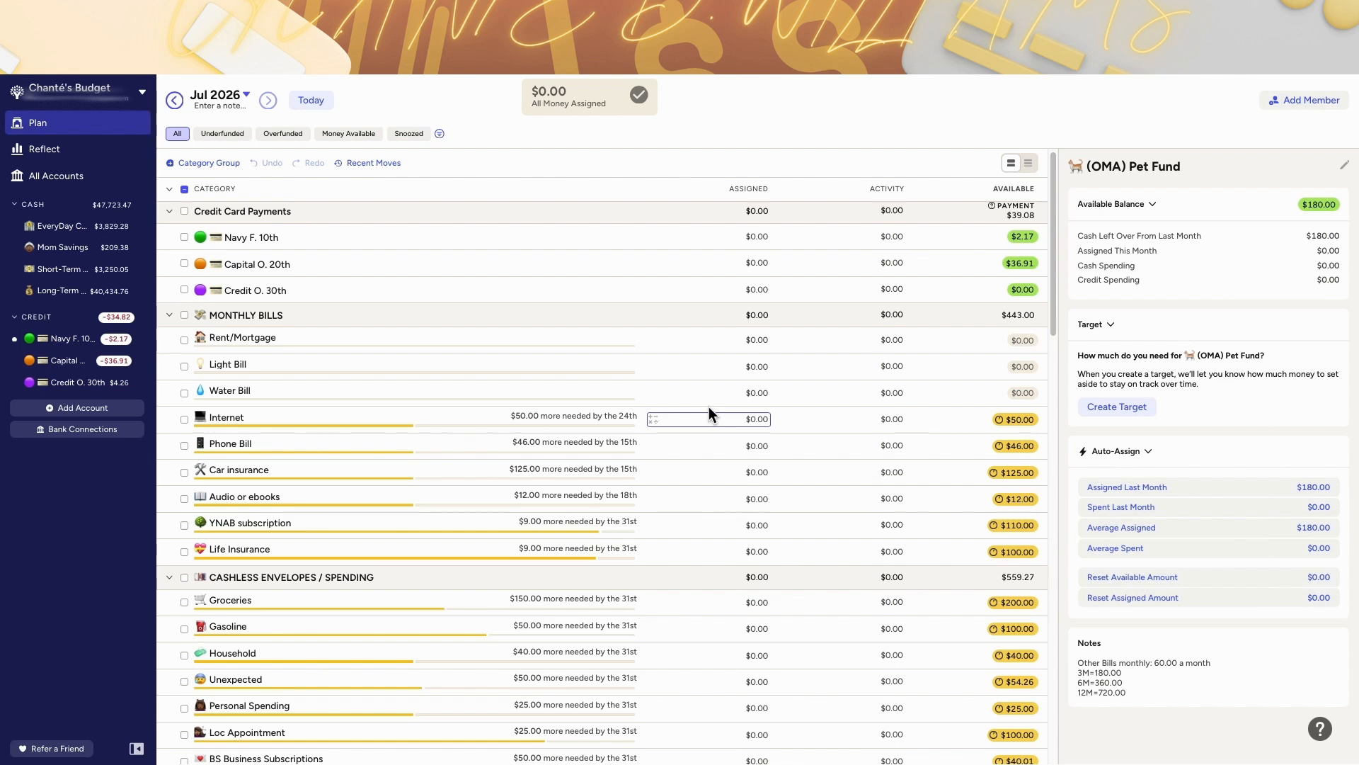
{"action": "left_click", "coordinate": [745, 433]}
{"action": "left_click", "coordinate": [338, 105]}
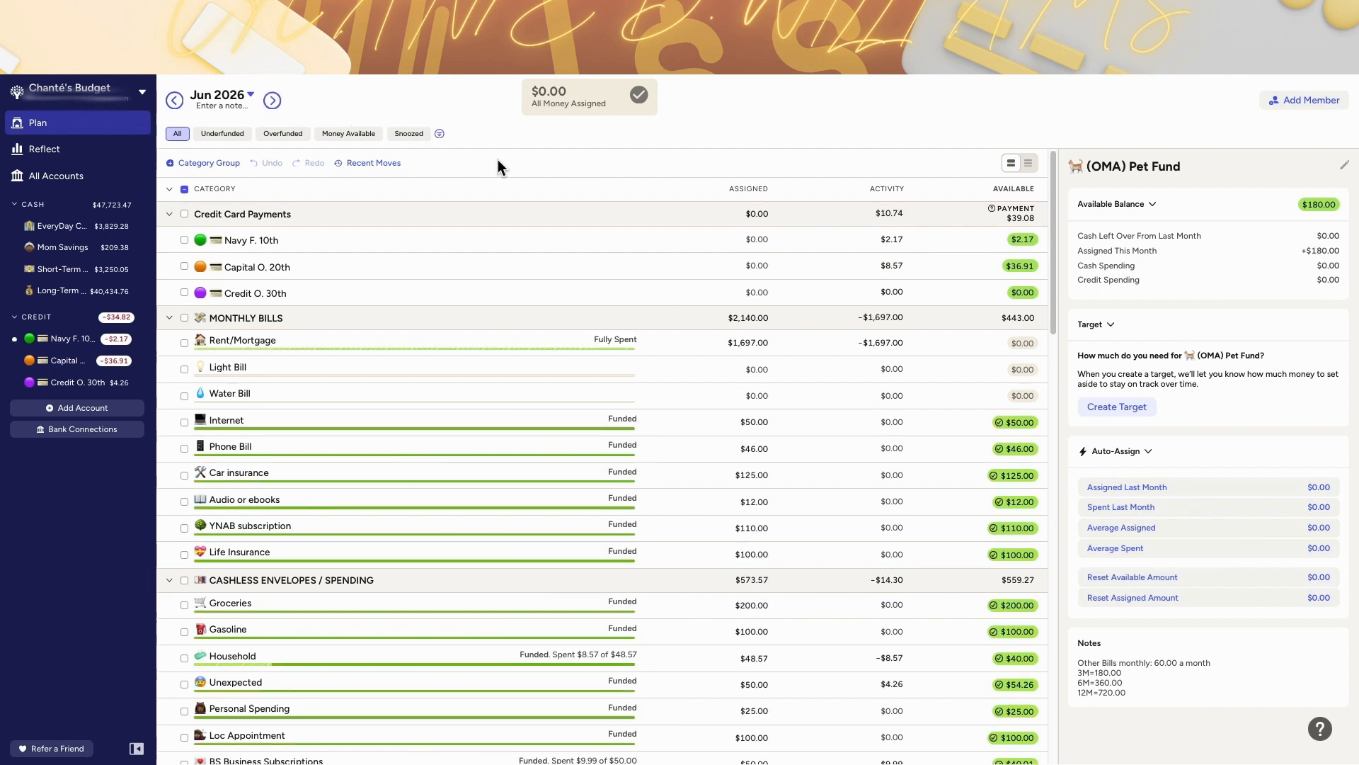